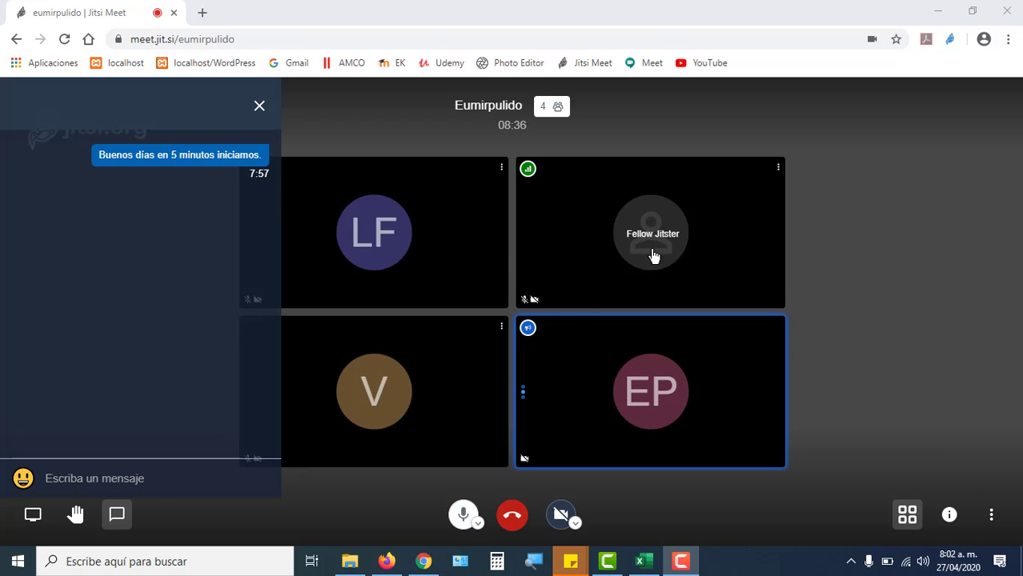
Lower the speaker volume to 51 and switch to the attendance workbook in Excel.
click(152, 482)
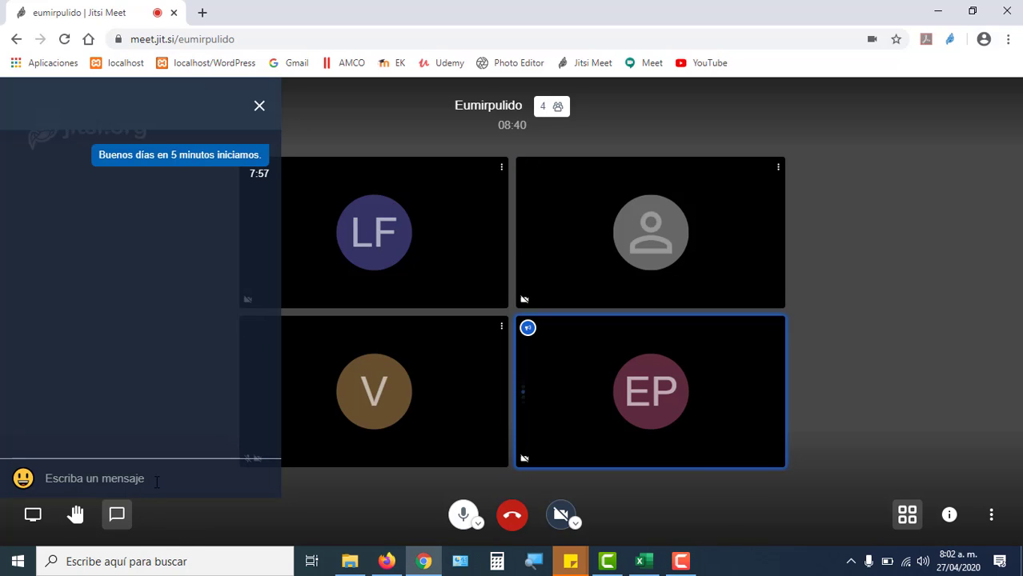
click(923, 562)
drag(978, 525, 894, 527)
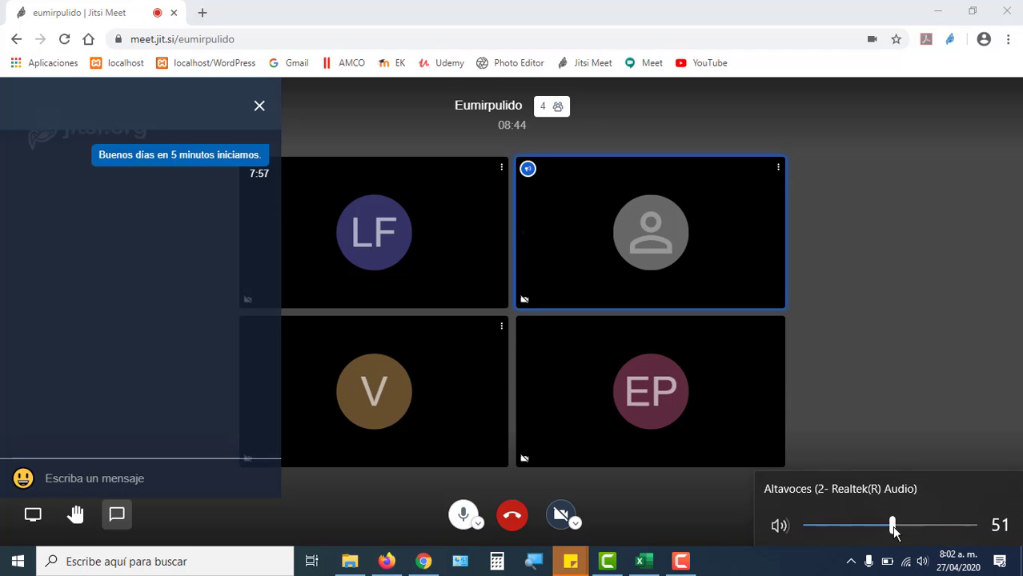
click(639, 562)
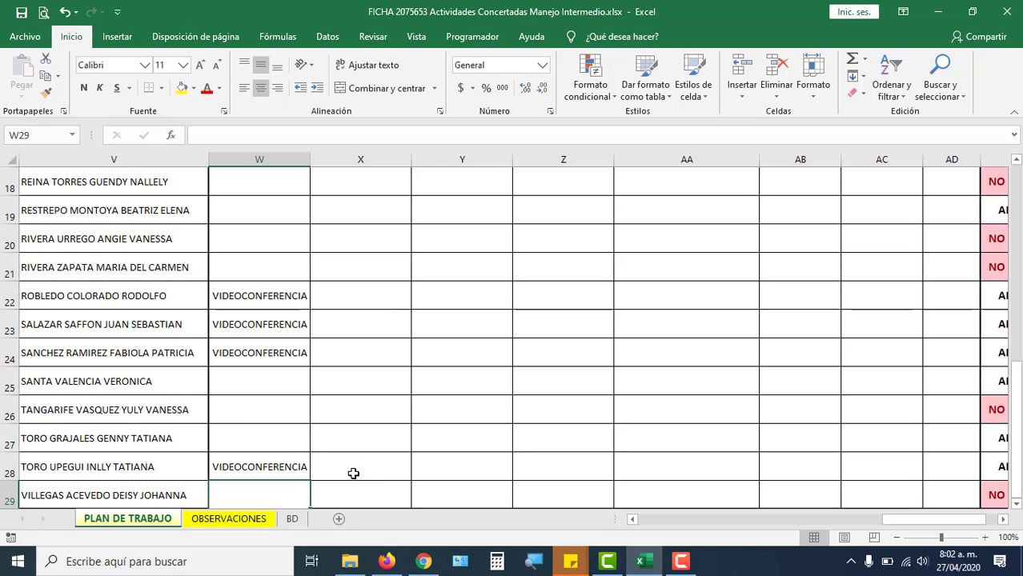
Enter VIDEOCONFERENCIA in cell W27 using autocomplete.
mouse_move(888, 520)
mouse_down()
mouse_move(815, 532)
mouse_move(864, 532)
mouse_up()
click(487, 440)
text(V)
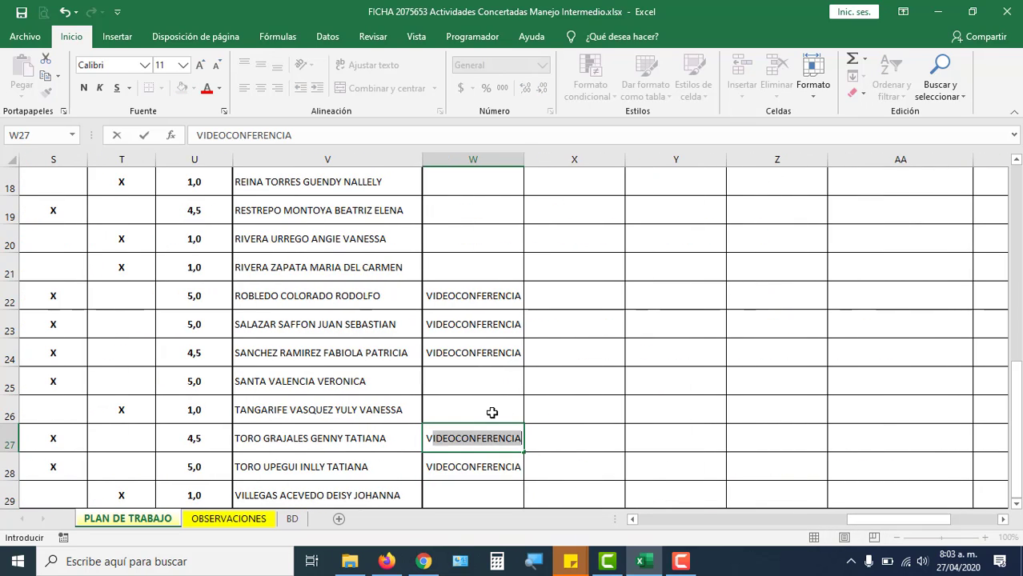
key(Return)
Switch briefly to the meeting window and scroll through it.
key(alt+Tab)
key(alt+Tab)
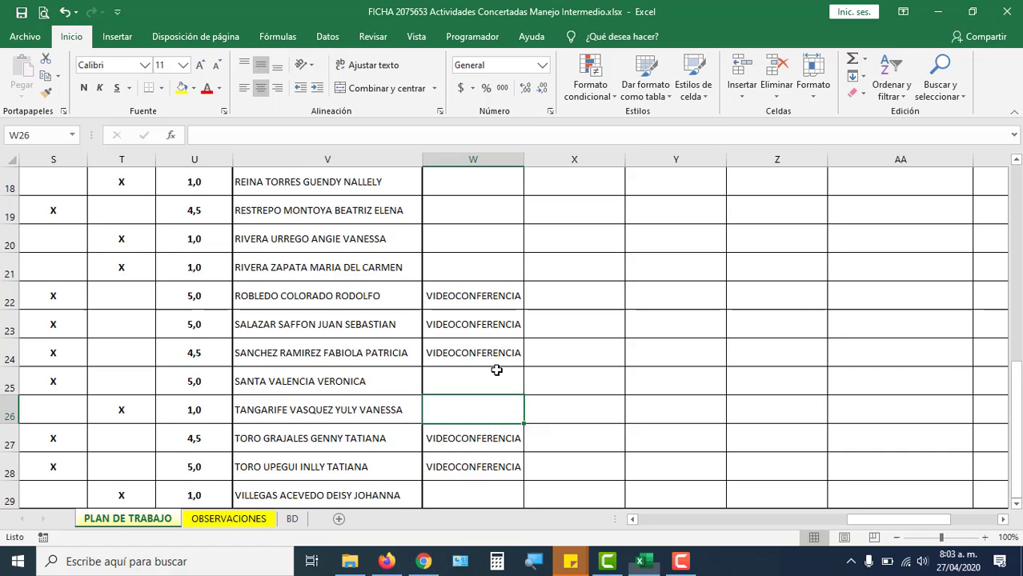
scroll(490, 390, up, 2)
scroll(491, 389, up, 2)
scroll(491, 389, up, 1)
scroll(491, 389, up, 1)
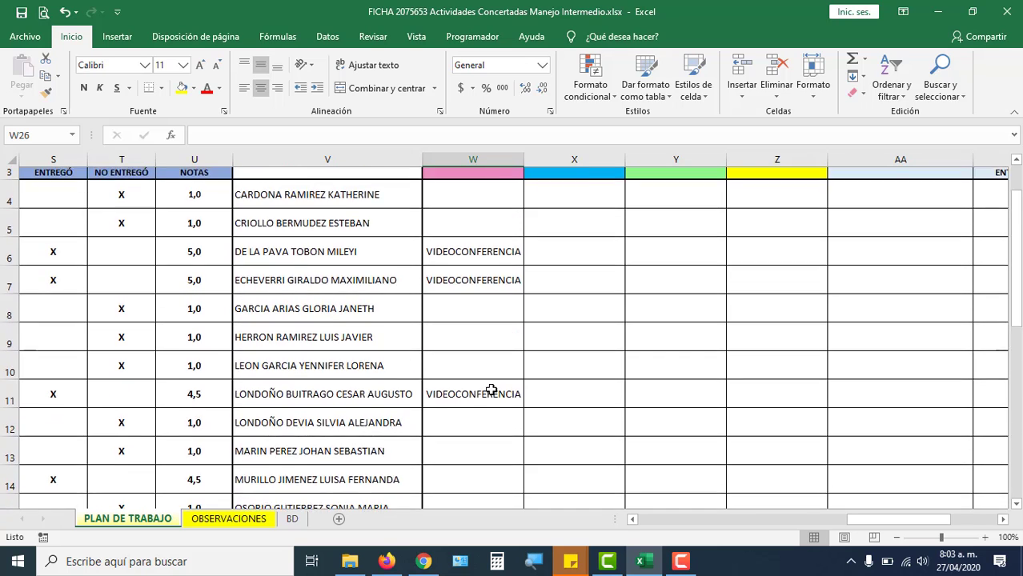
scroll(491, 389, up, 1)
scroll(491, 389, down, 1)
scroll(496, 388, down, 1)
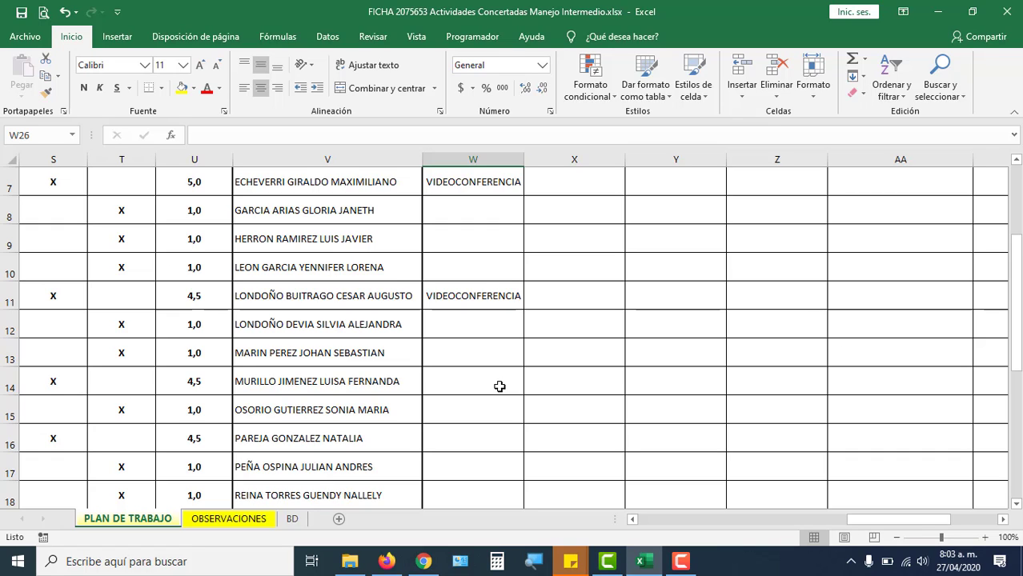
scroll(525, 435, up, 1)
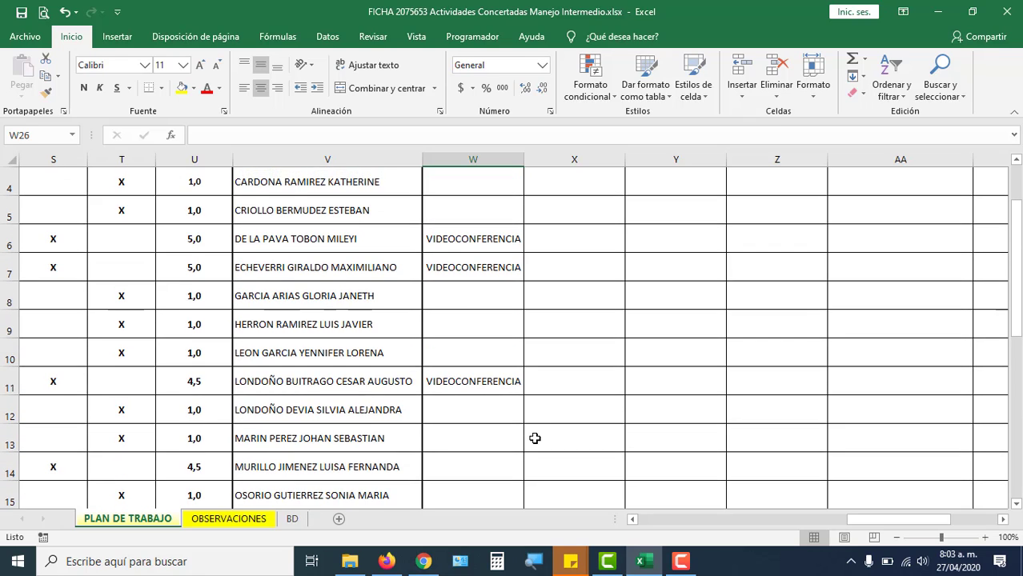
scroll(528, 436, up, 1)
scroll(535, 439, down, 2)
scroll(534, 439, down, 2)
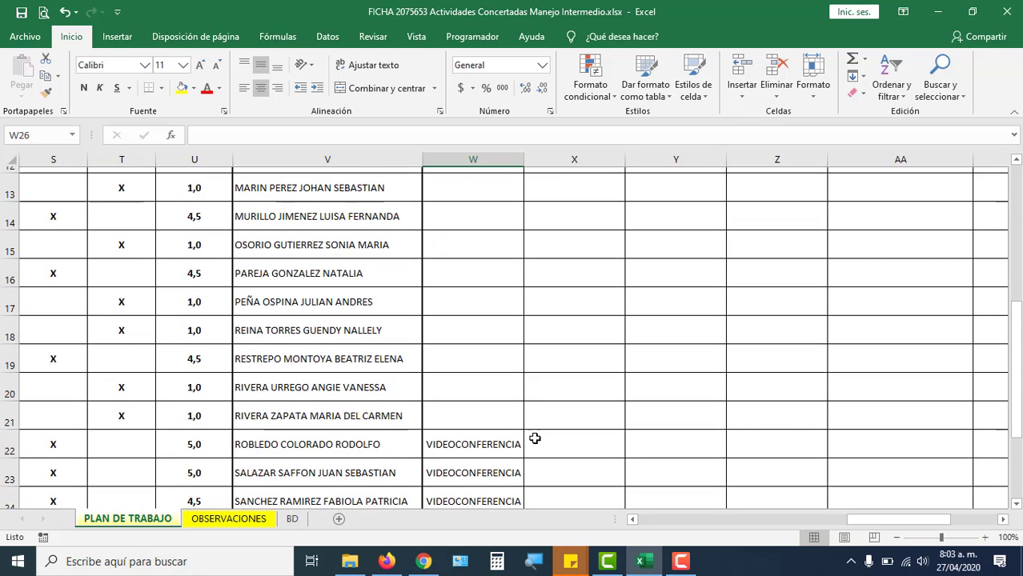
scroll(536, 439, down, 1)
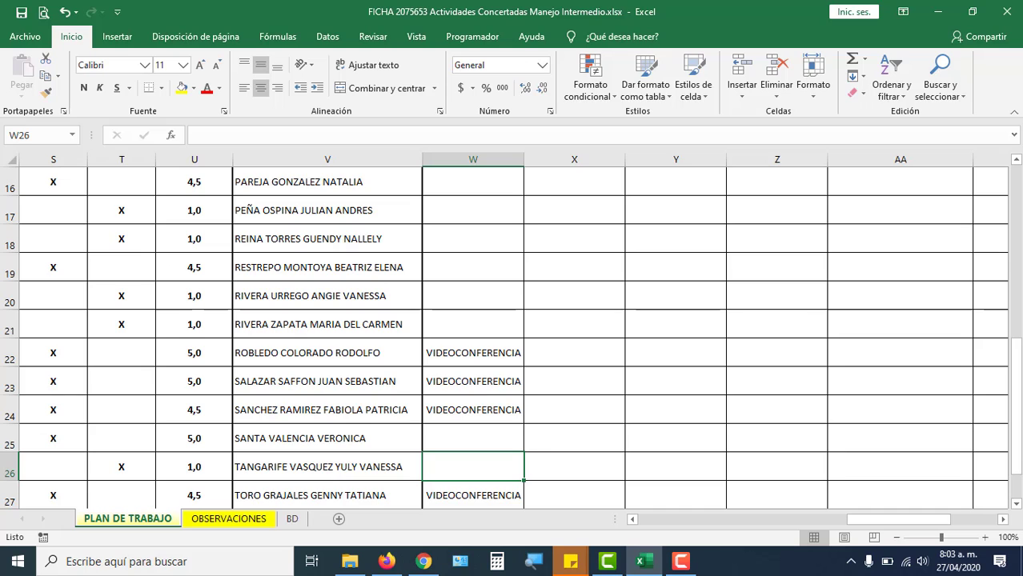
Bring the Jitsi meeting back to the front and raise the speaker volume to 74.
mouse_move(424, 564)
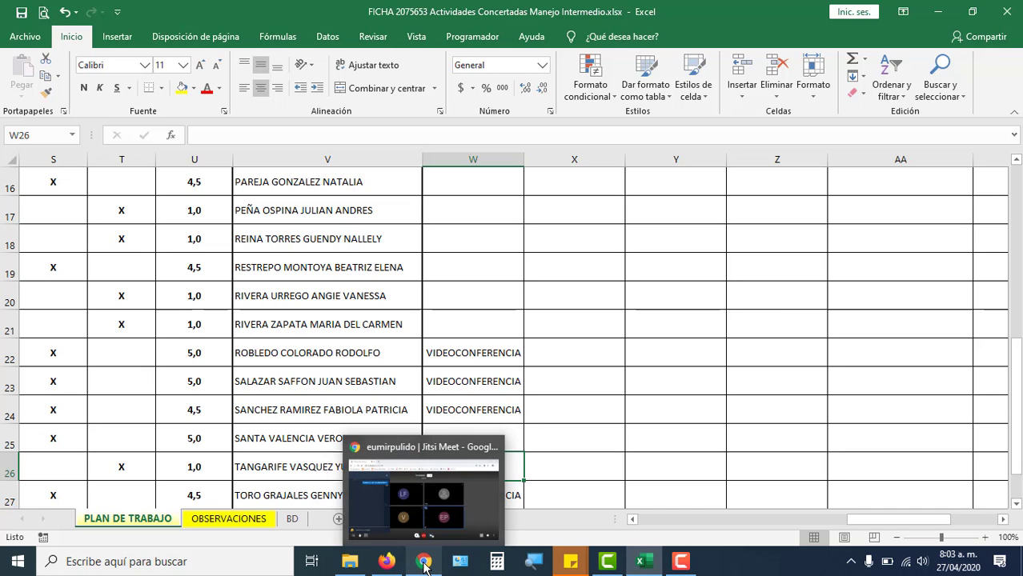
click(487, 525)
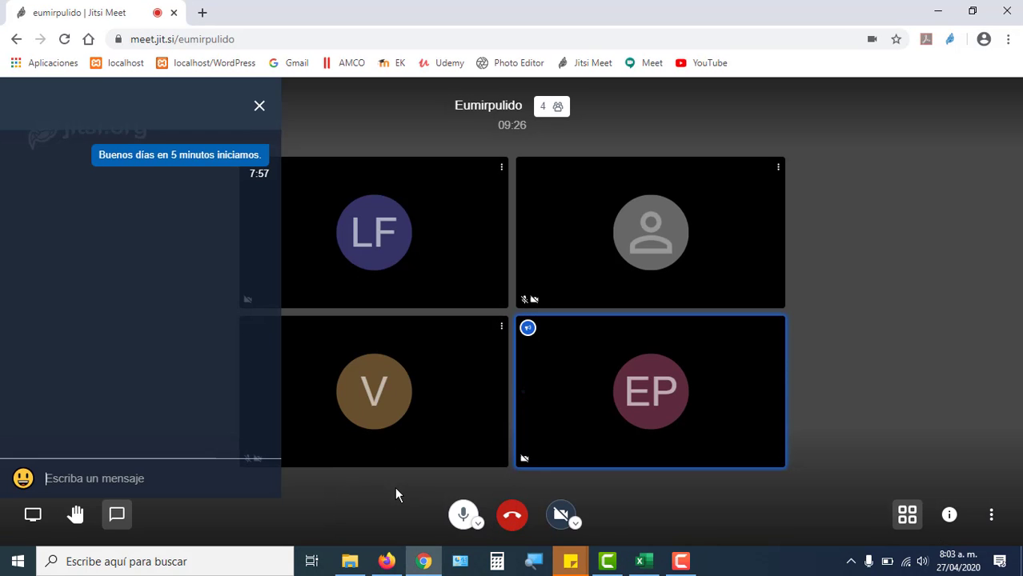
click(925, 562)
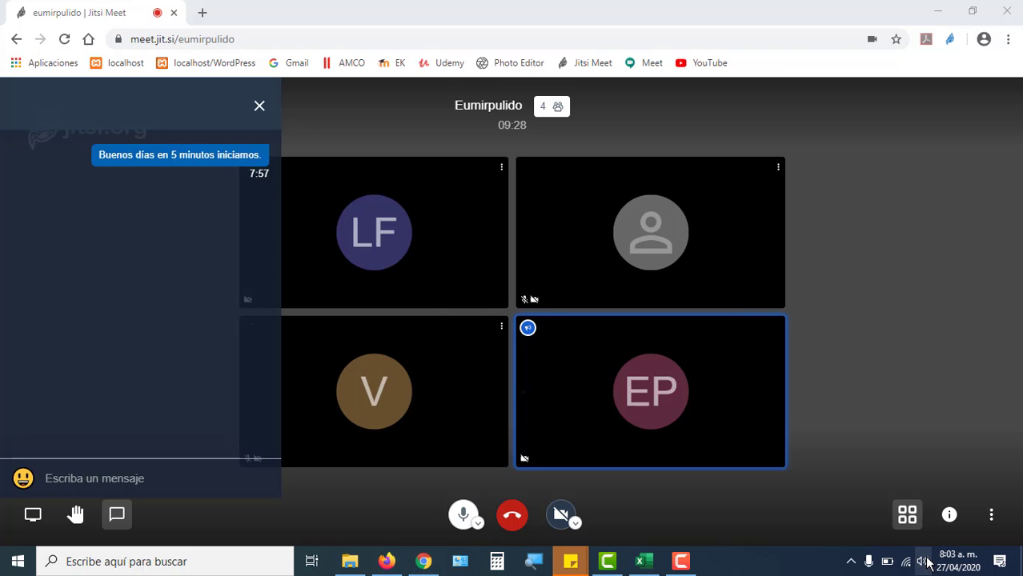
drag(892, 526, 931, 526)
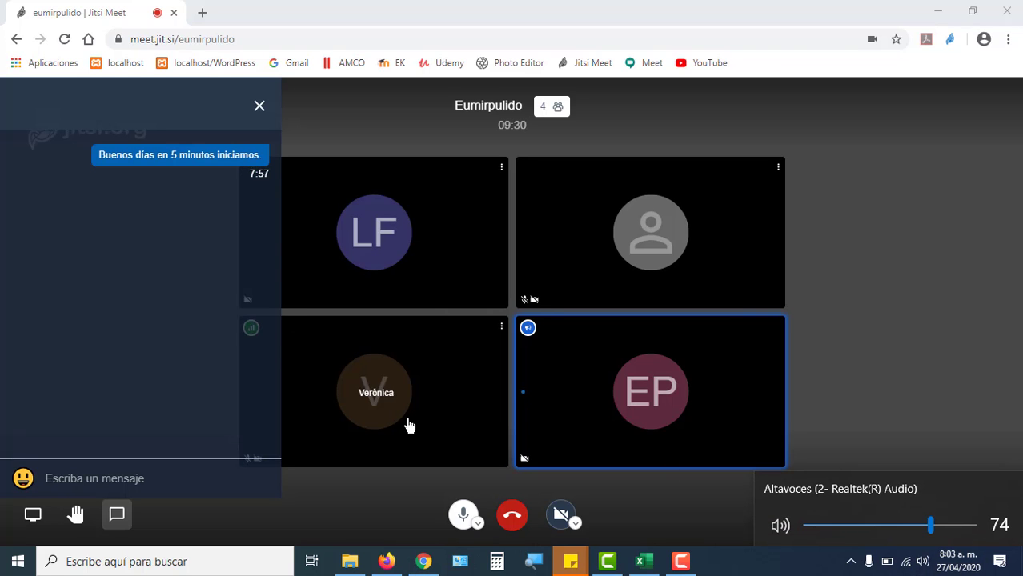
Back in the attendance workbook, enter VIDEOCONFERENCIA in cell W25.
key(alt+Tab)
scroll(542, 466, down, 2)
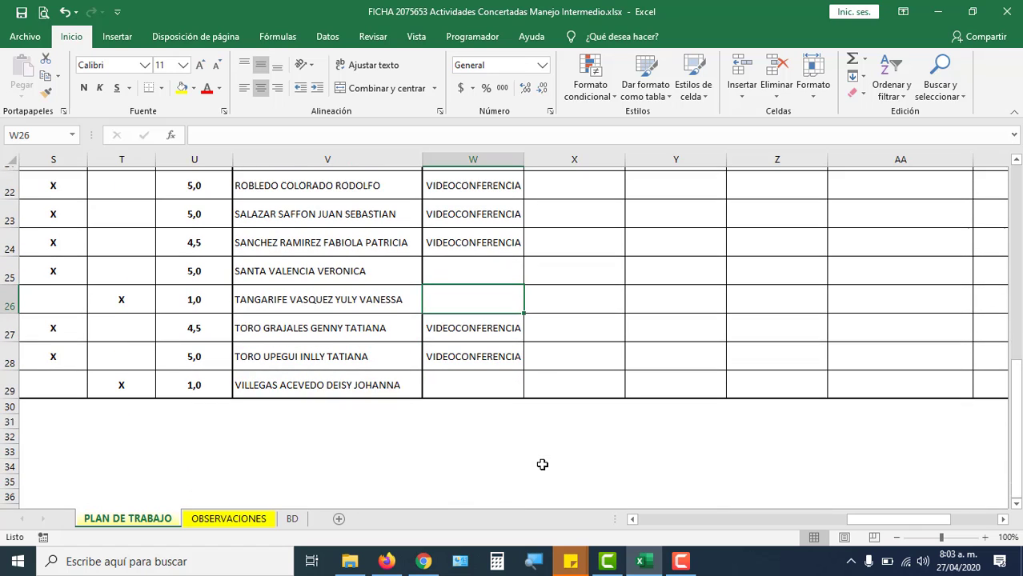
click(466, 272)
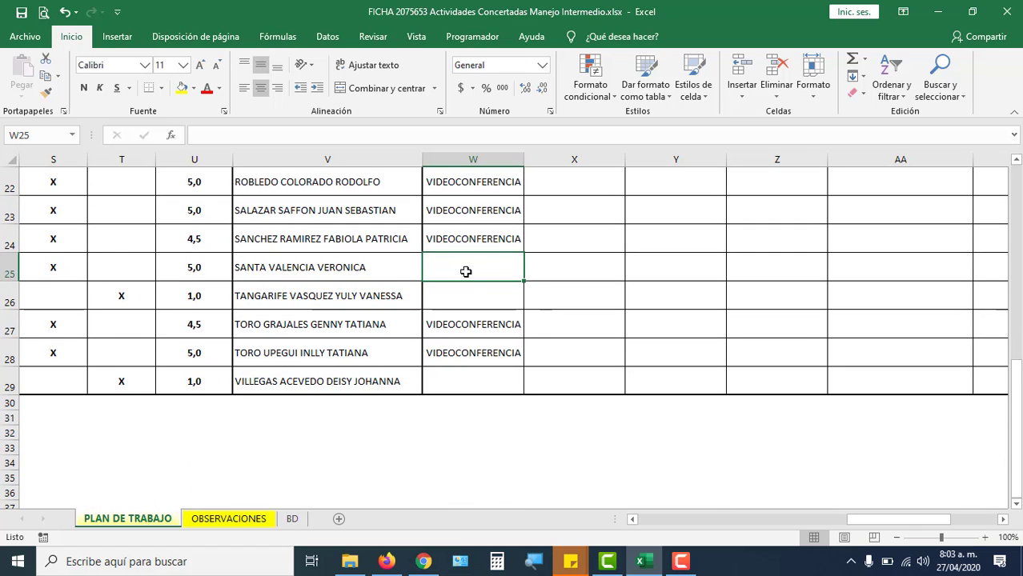
mouse_move(885, 521)
mouse_down()
mouse_move(790, 524)
mouse_move(854, 523)
mouse_up()
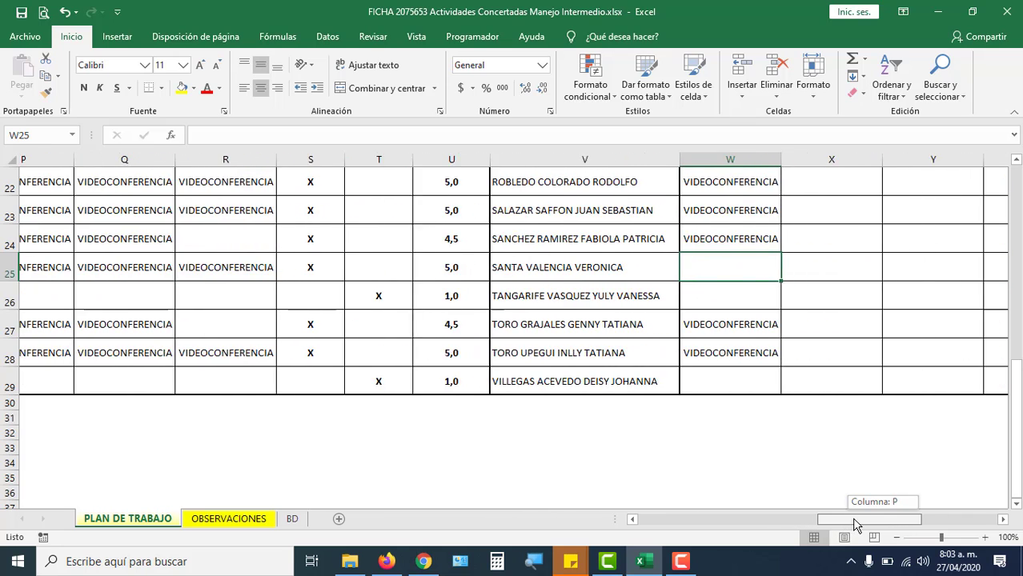
text(V)
key(Return)
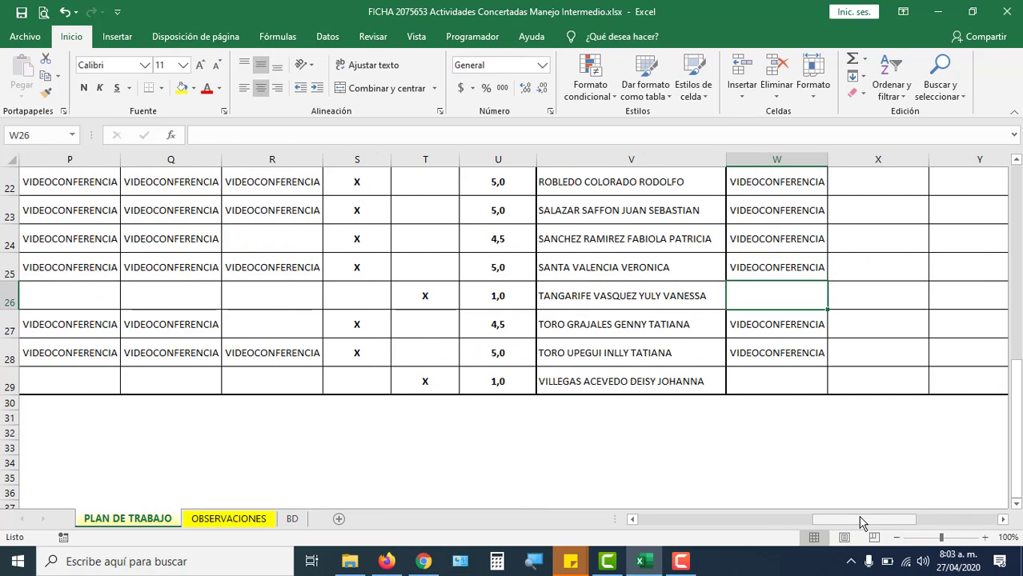
Readjust the speaker volume slider several times while scrolling the sheet.
scroll(863, 519, up, 2)
scroll(863, 518, up, 1)
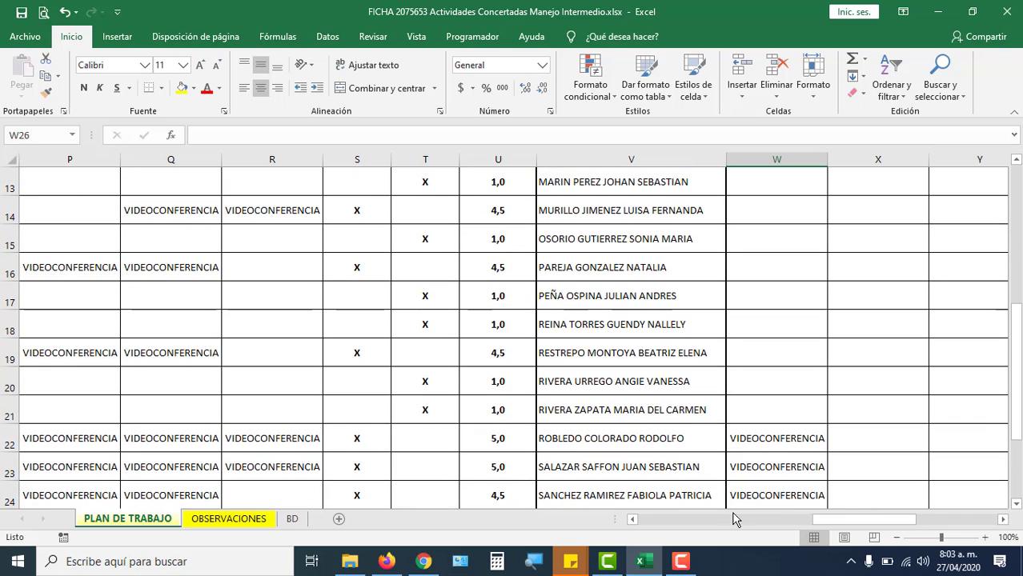
drag(838, 522, 787, 525)
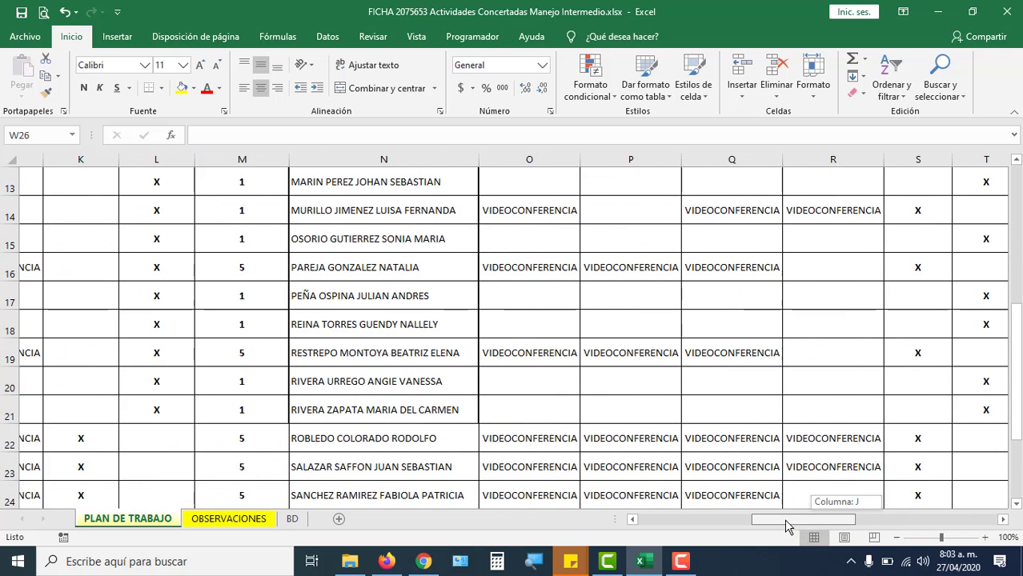
drag(787, 525, 871, 522)
scroll(752, 432, up, 1)
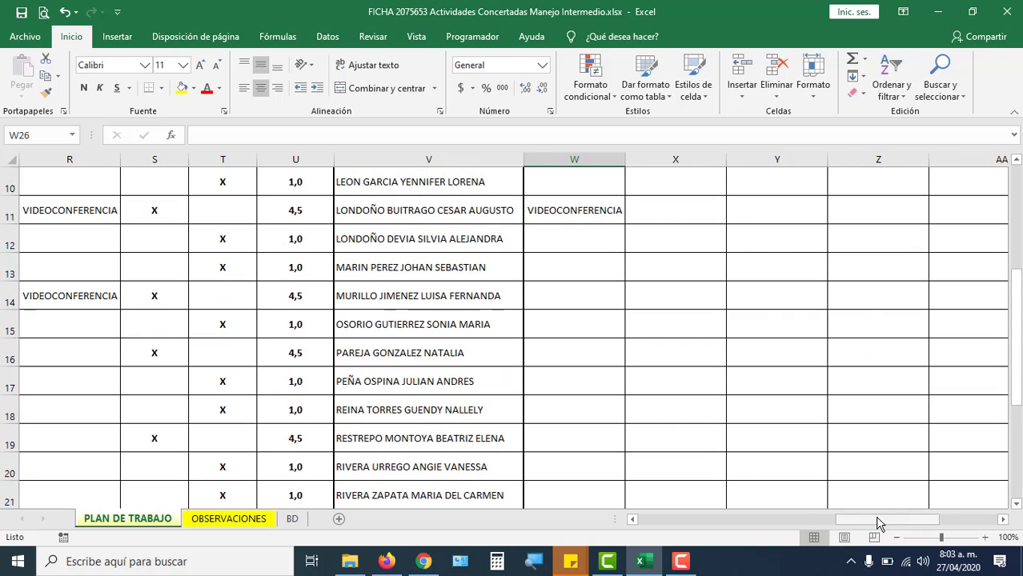
mouse_move(878, 521)
mouse_down()
mouse_move(832, 528)
mouse_move(861, 528)
mouse_up()
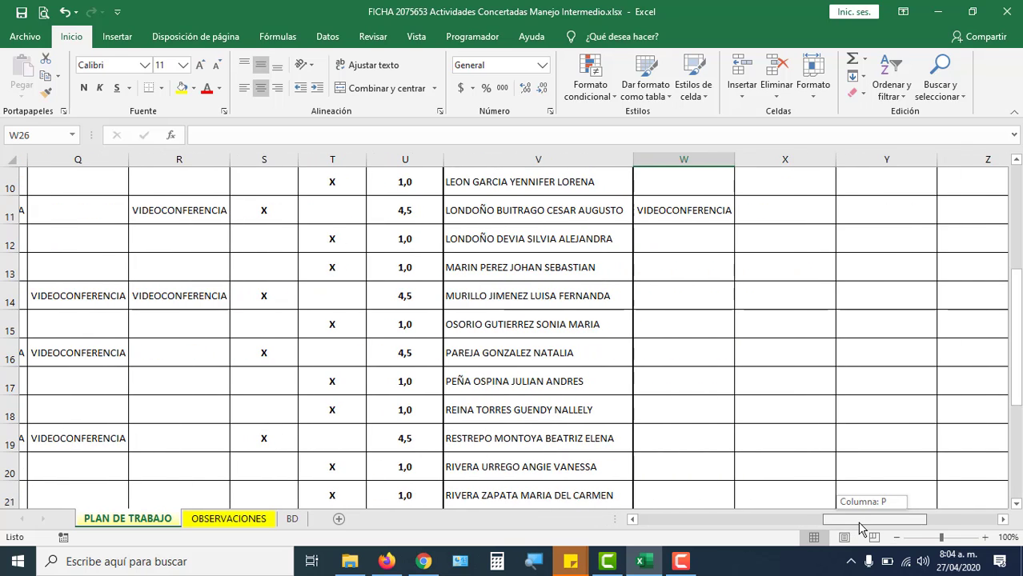
drag(861, 528, 849, 529)
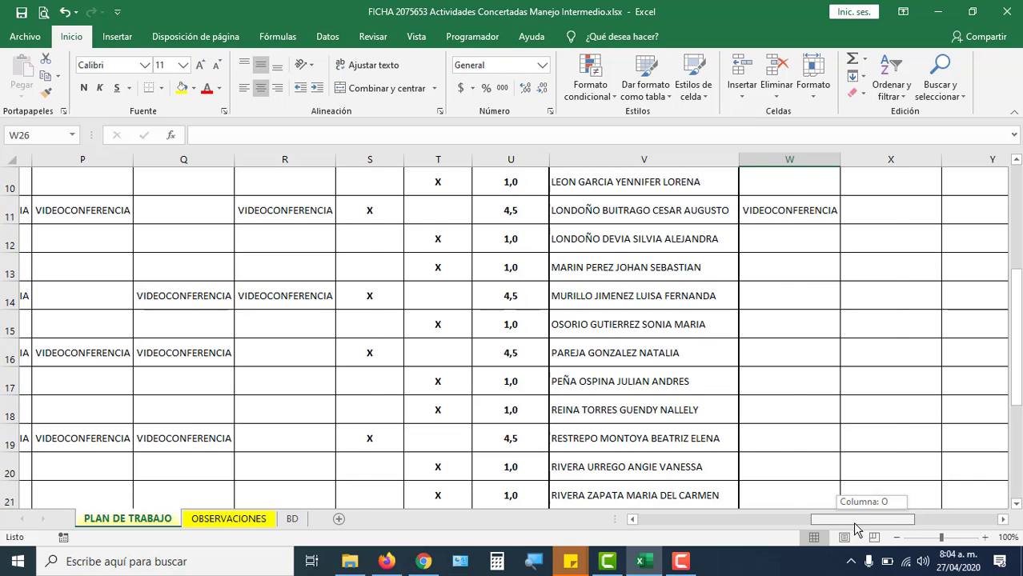
drag(849, 529, 847, 520)
scroll(836, 490, up, 1)
scroll(837, 490, up, 1)
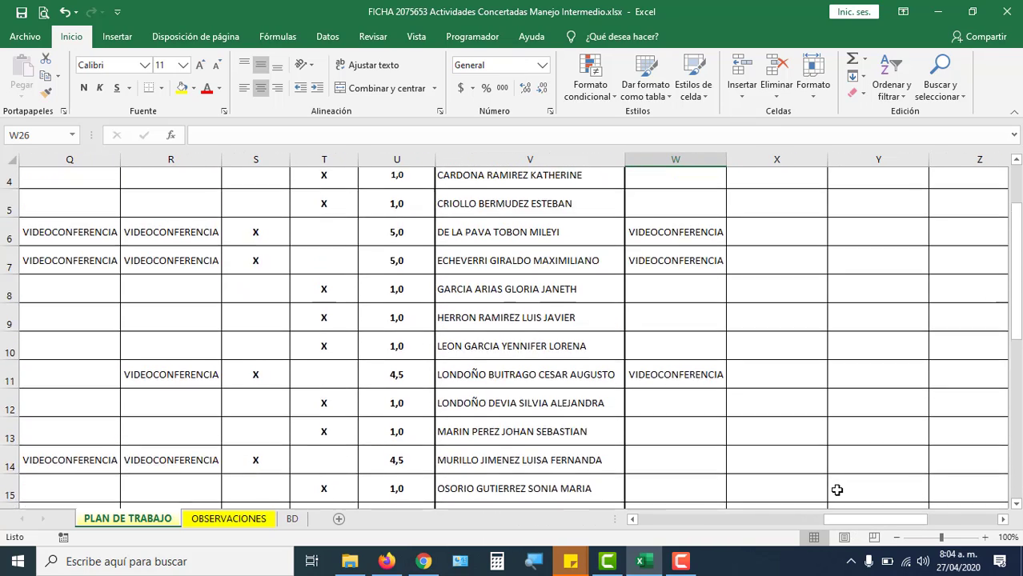
scroll(837, 490, up, 1)
scroll(837, 490, down, 3)
scroll(836, 490, down, 1)
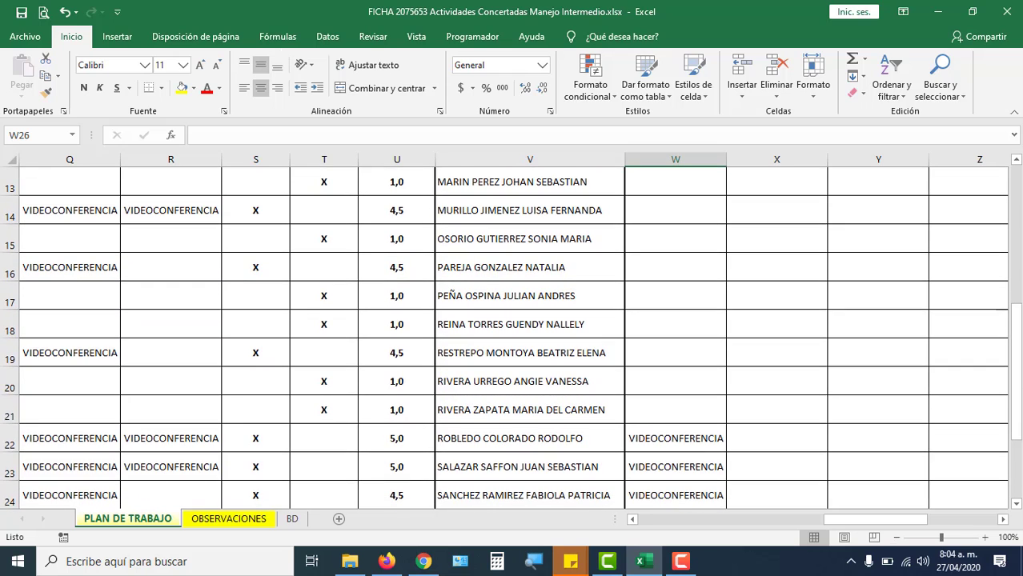
Save the attendance workbook.
click(22, 13)
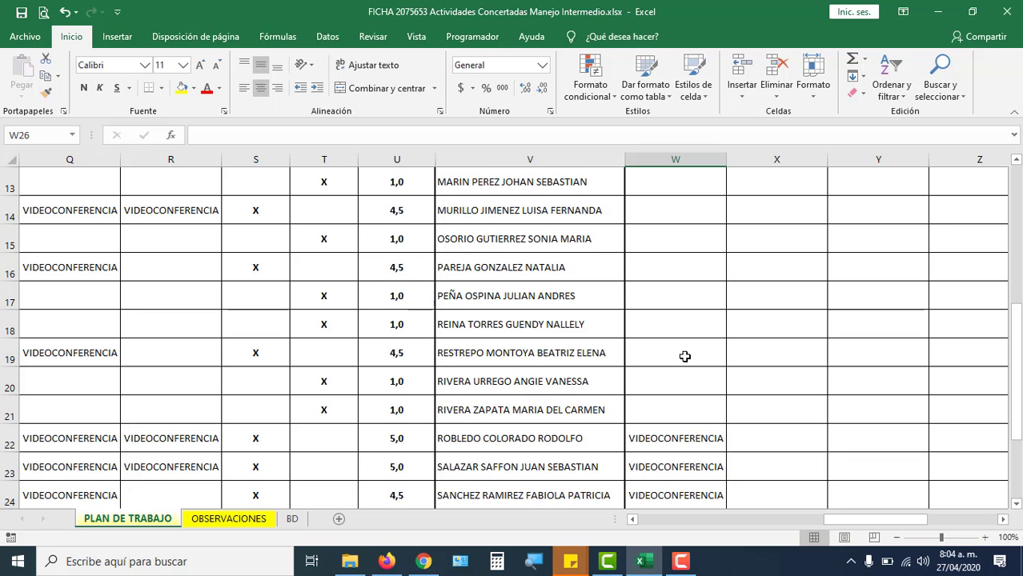
scroll(685, 362, up, 3)
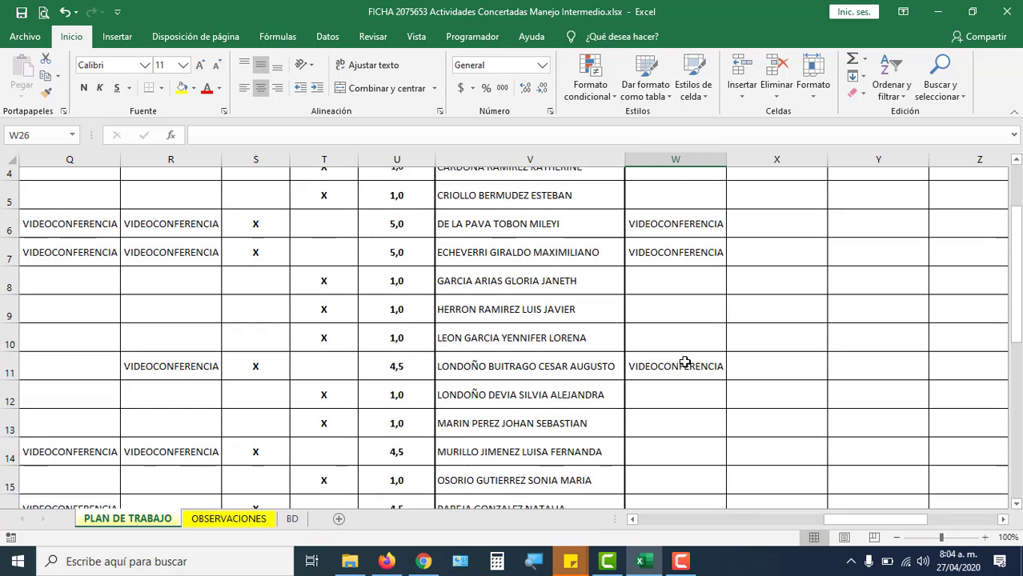
scroll(752, 492, up, 1)
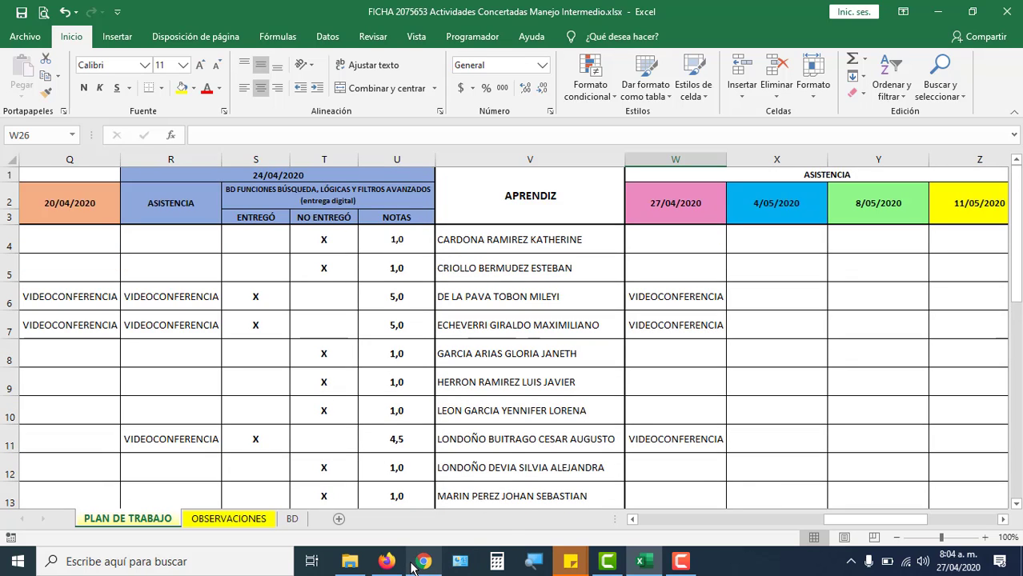
Bring the Jitsi meeting forward and raise the speaker volume to 78.
mouse_move(416, 564)
click(497, 500)
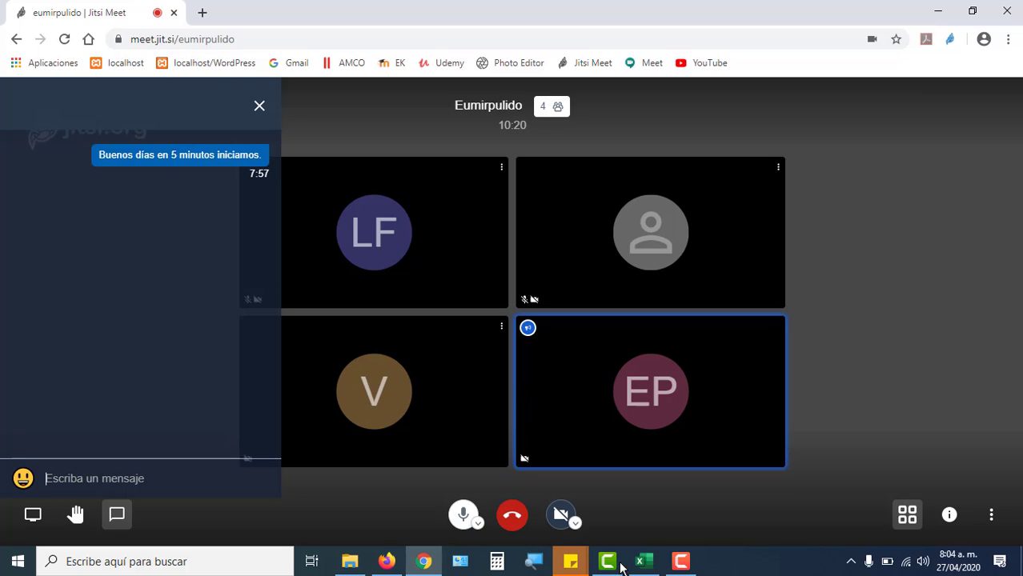
mouse_move(672, 556)
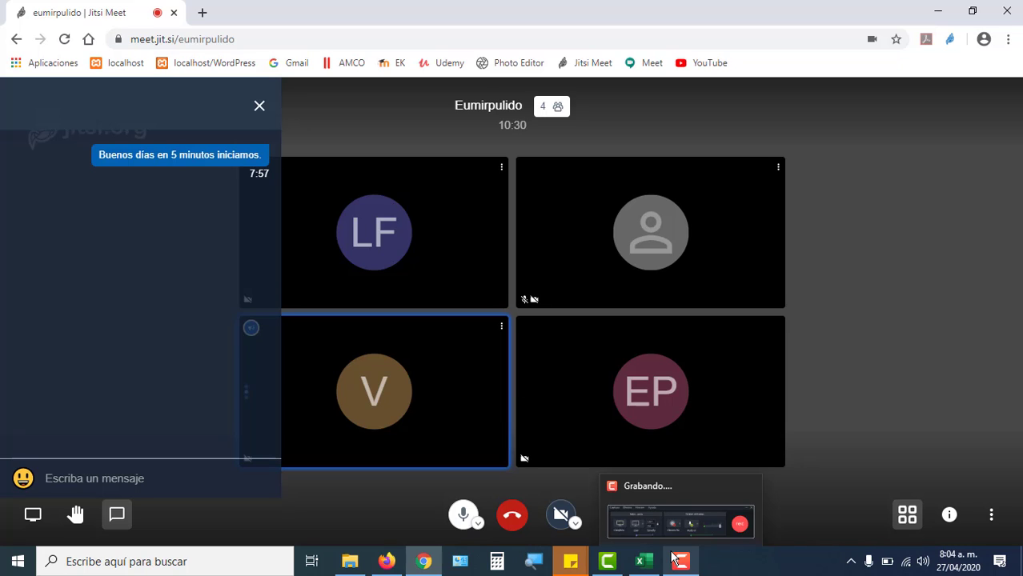
click(923, 561)
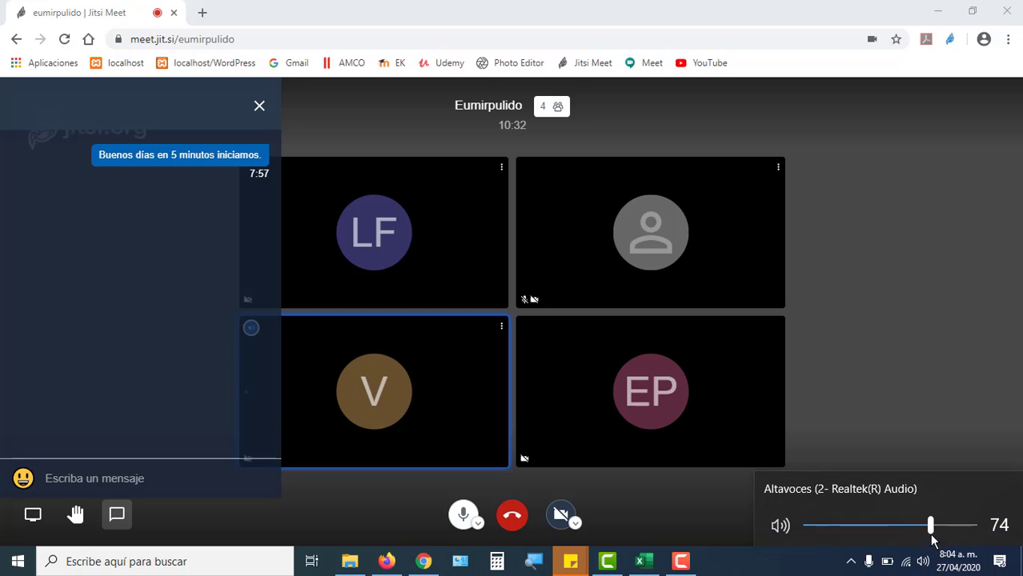
drag(932, 537, 943, 530)
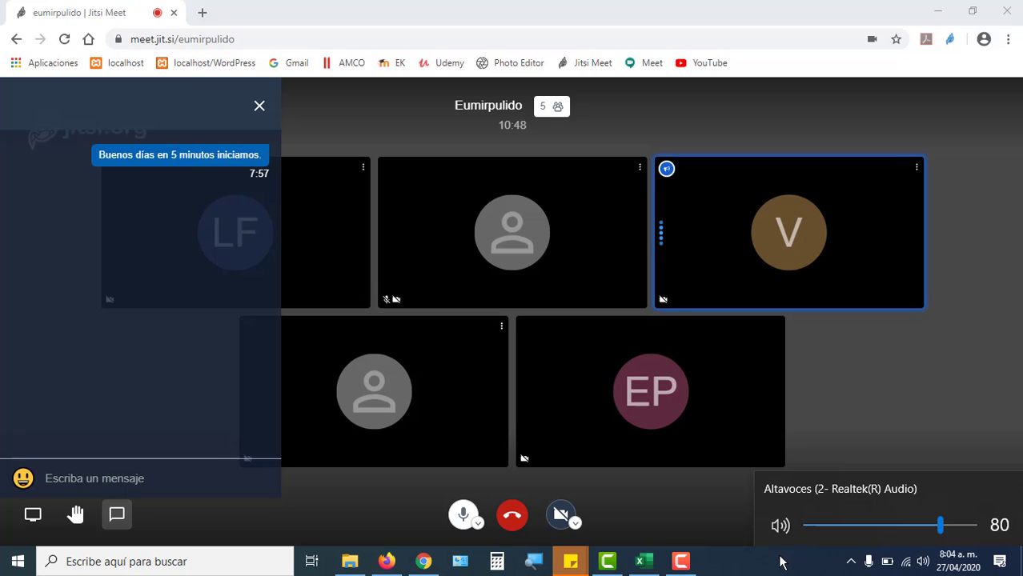
Turn the speaker volume up further and switch back to the Excel attendance workbook.
mouse_move(347, 567)
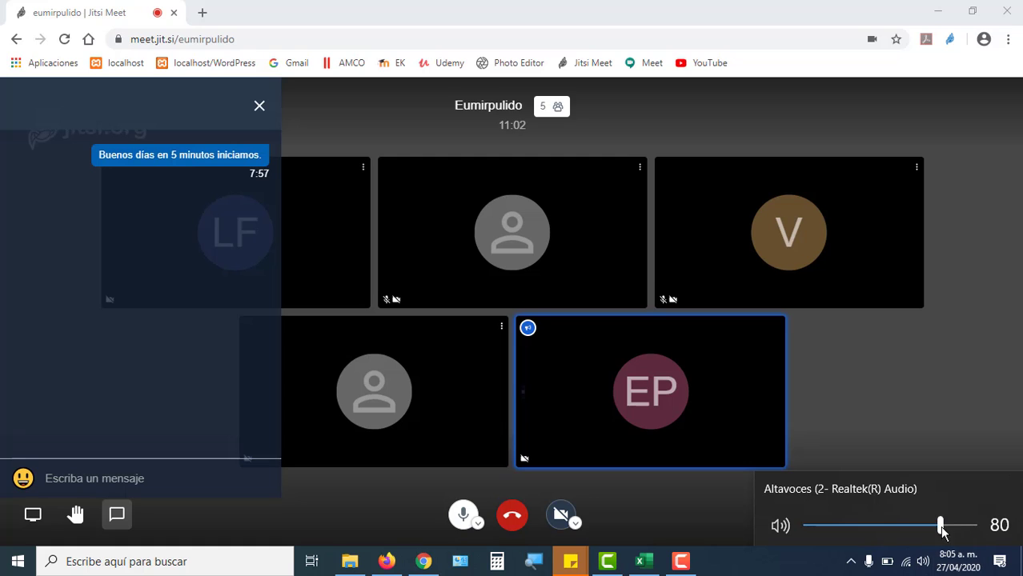
mouse_move(941, 526)
mouse_down()
mouse_move(977, 528)
mouse_move(952, 529)
mouse_up()
click(645, 562)
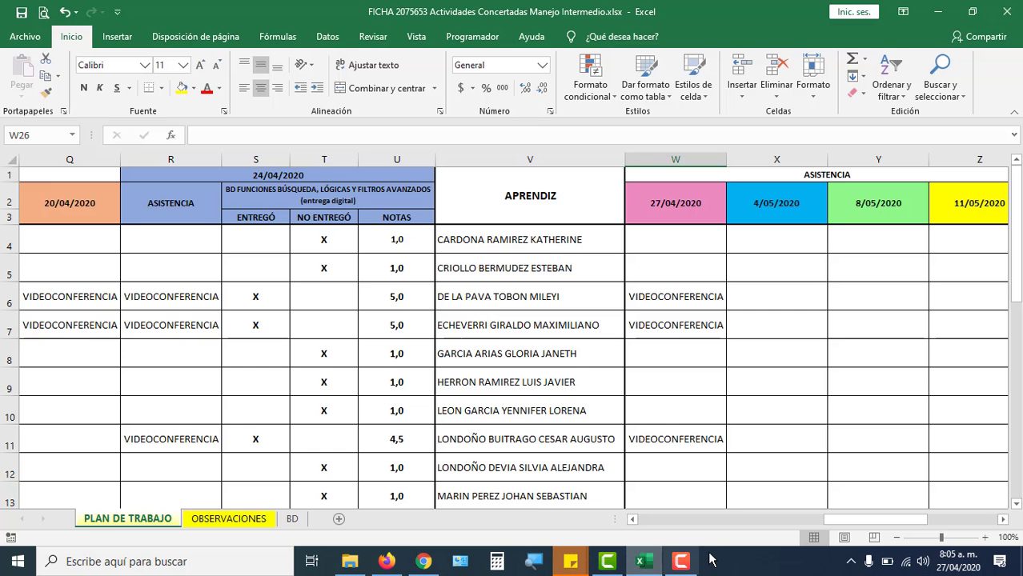
Enter VIDEOCONFERENCIA in cell W16 of the 27/04/2020 attendance column.
scroll(675, 462, down, 1)
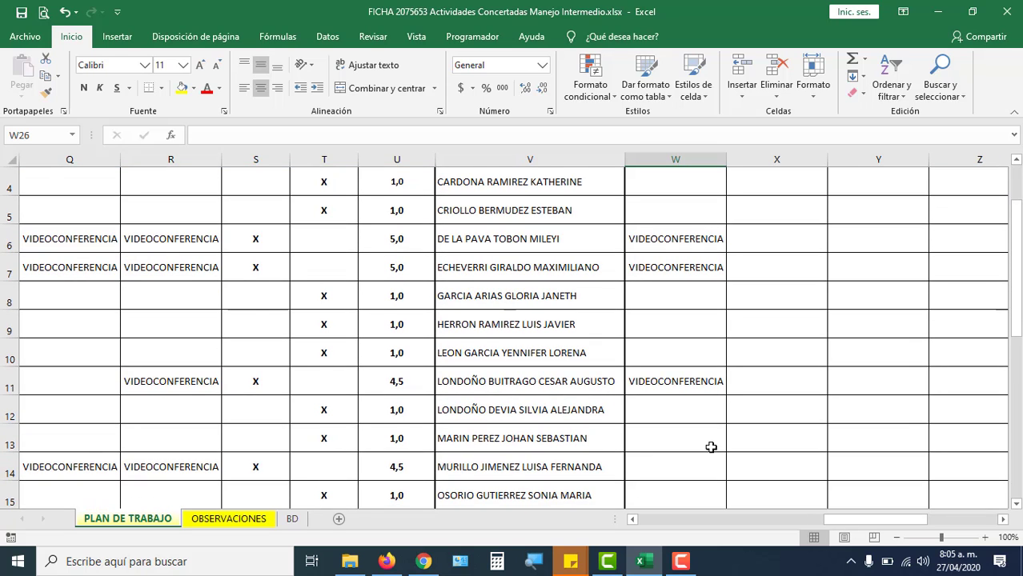
scroll(711, 447, down, 1)
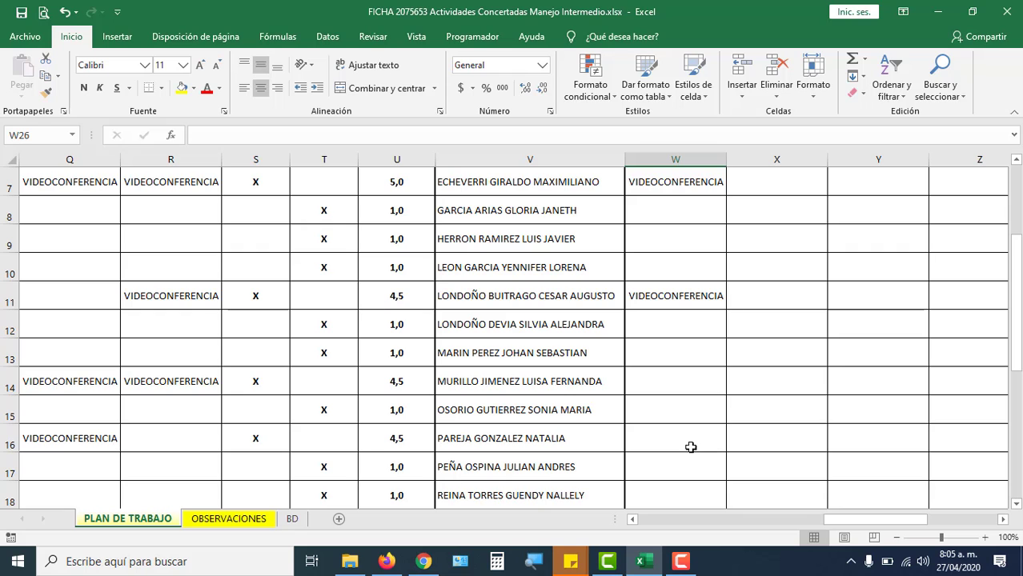
click(689, 446)
text(VIDEOCONFERENCIA)
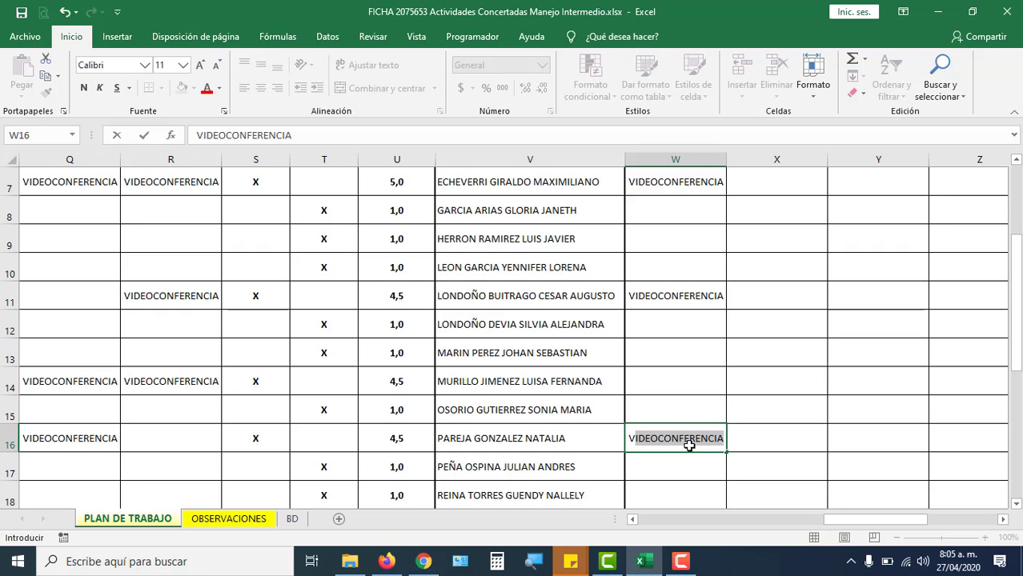
key(Return)
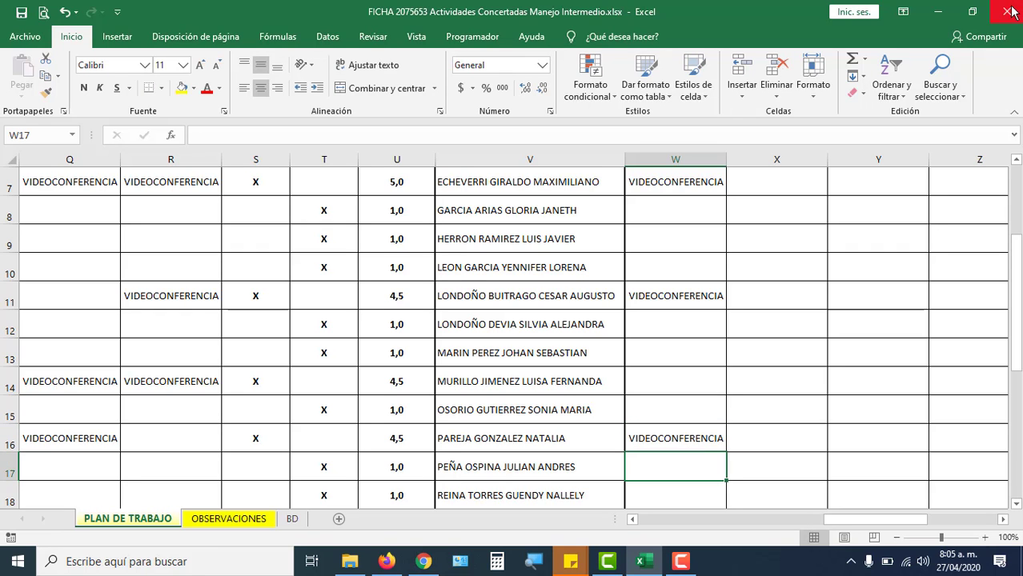
Close Excel, open Escritorio > EXCEL MATERIAL in File Explorer, and return to the call.
click(1009, 11)
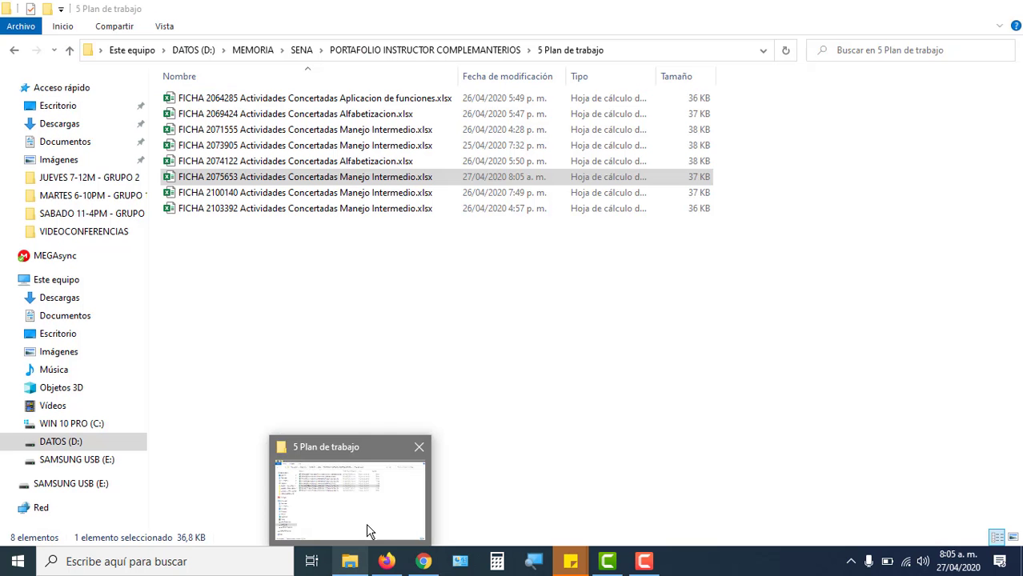
click(365, 530)
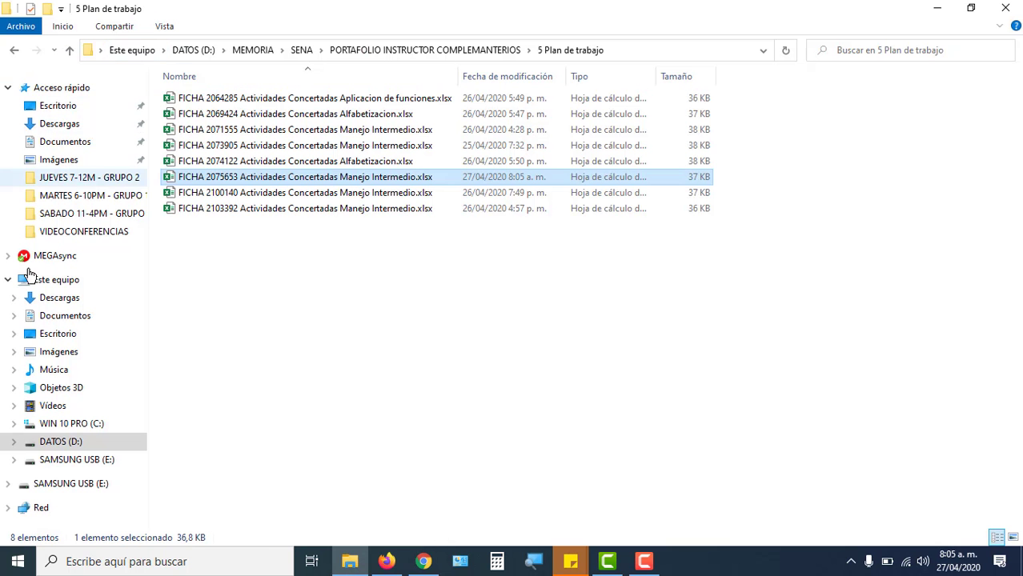
click(50, 108)
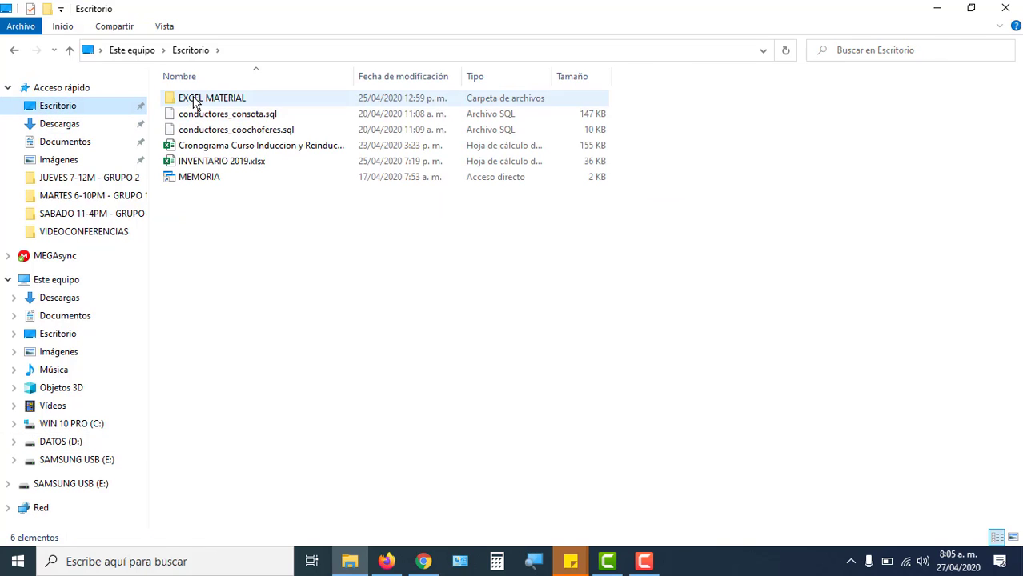
double_click(194, 103)
click(423, 561)
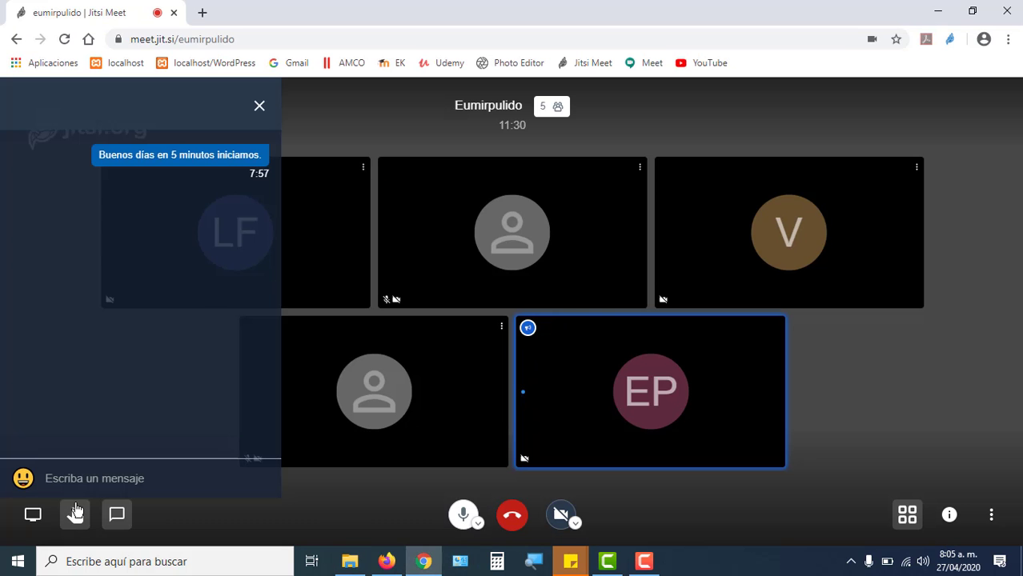
Share the entire screen with audio and raise the speaker volume to 100.
click(33, 515)
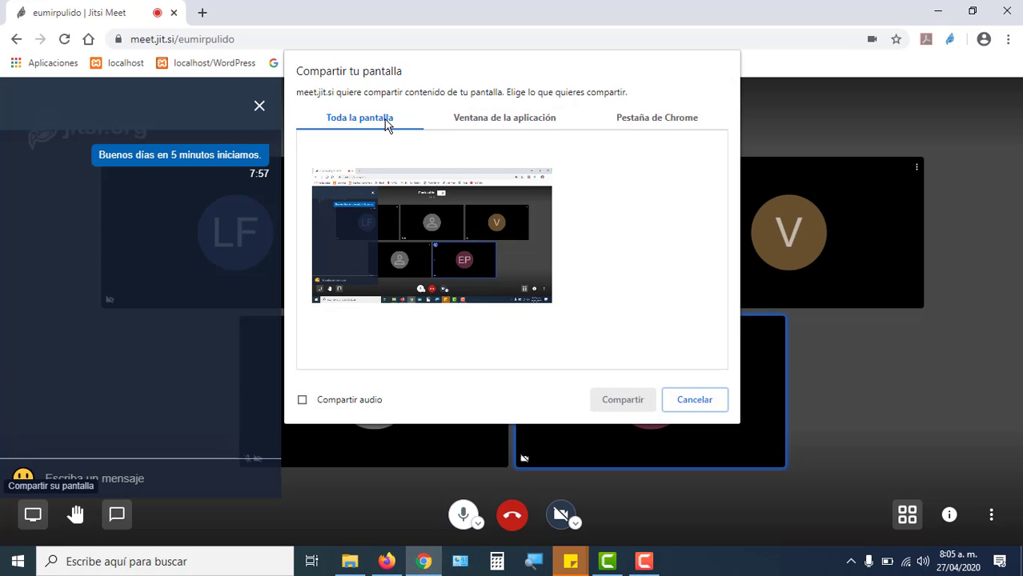
click(328, 402)
click(589, 406)
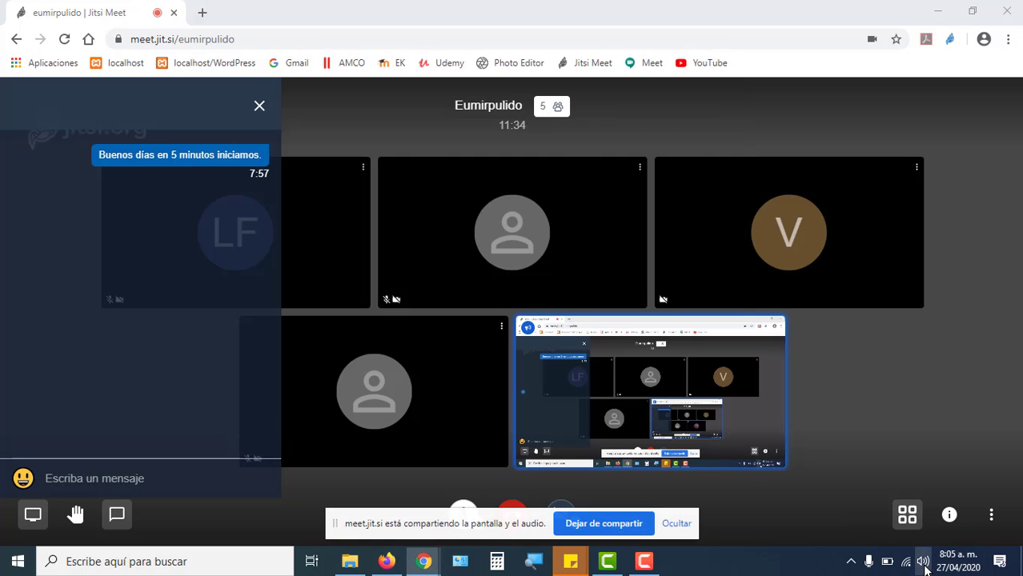
click(923, 561)
drag(952, 525, 978, 525)
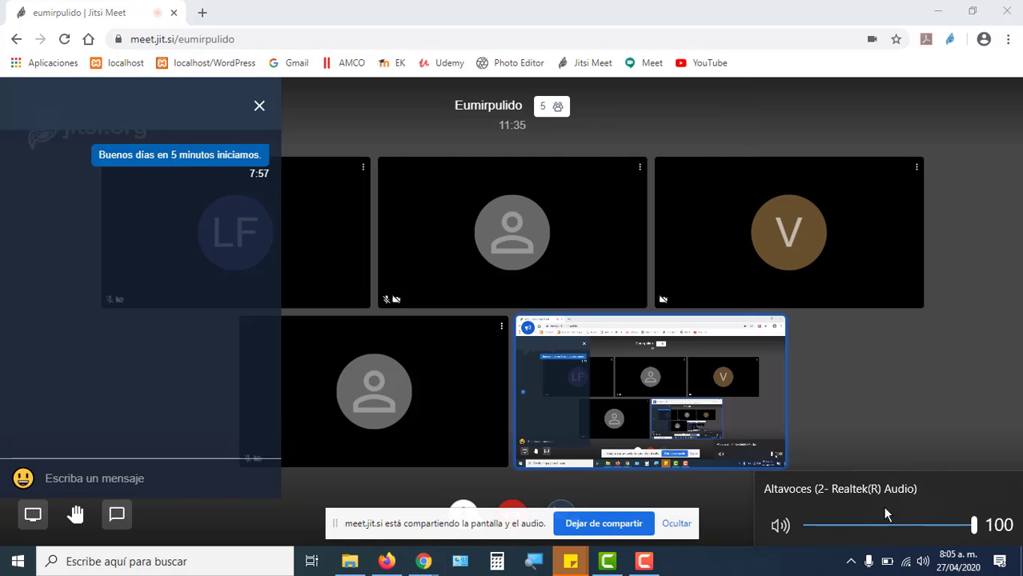
Enlarge the shared screen in the call, then hide the sharing notice and recording panel.
click(765, 421)
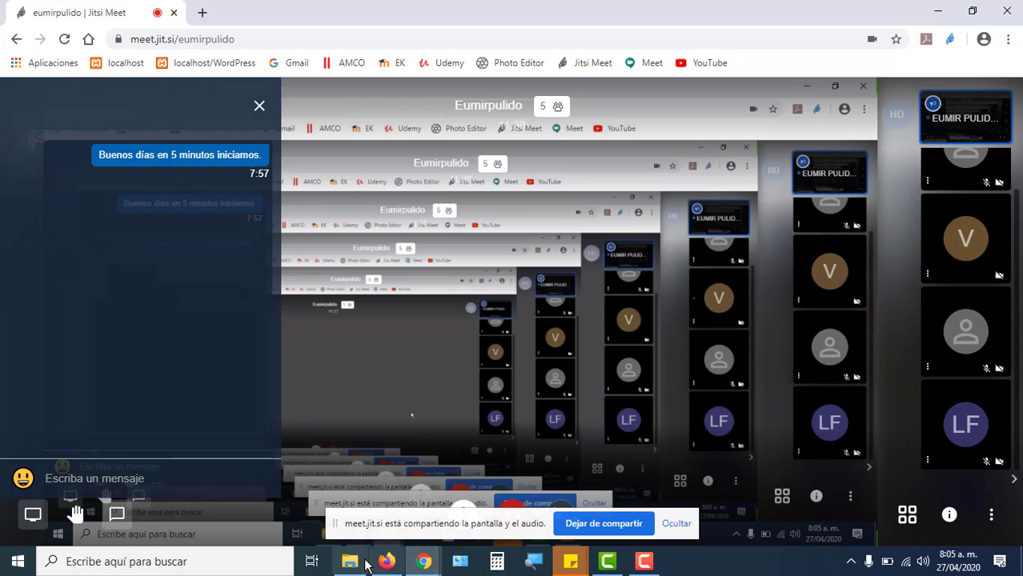
click(608, 561)
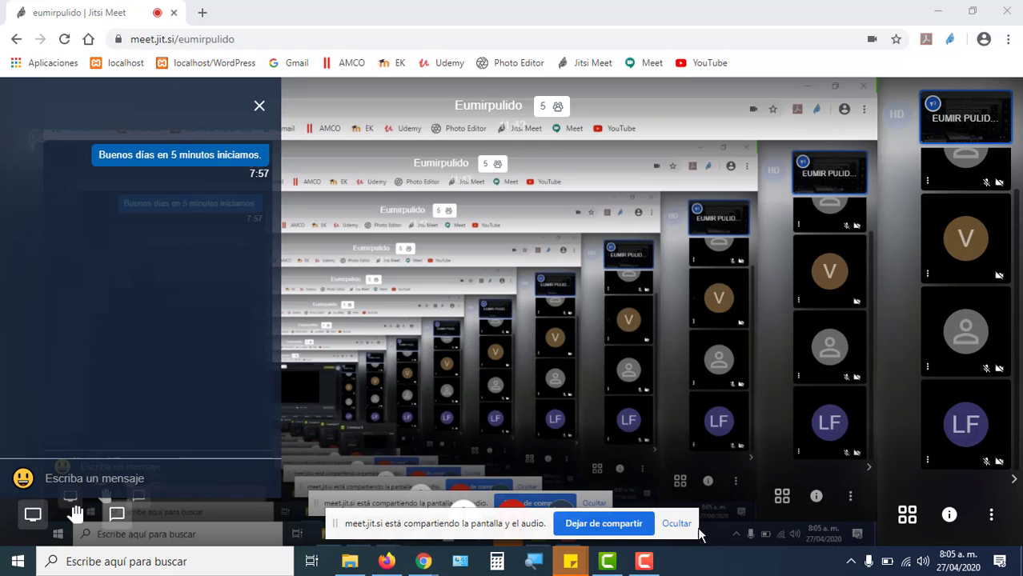
click(678, 524)
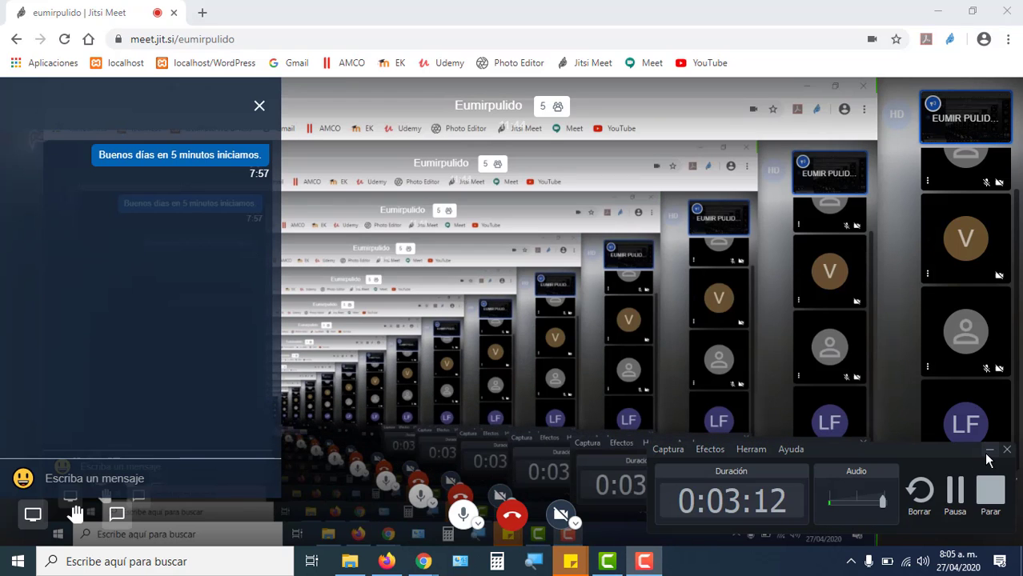
click(990, 453)
From EXCEL MATERIAL, open and close Funciones_Texto_2.xlsx, then select Funciones_Texto_3.xlsx.
click(350, 561)
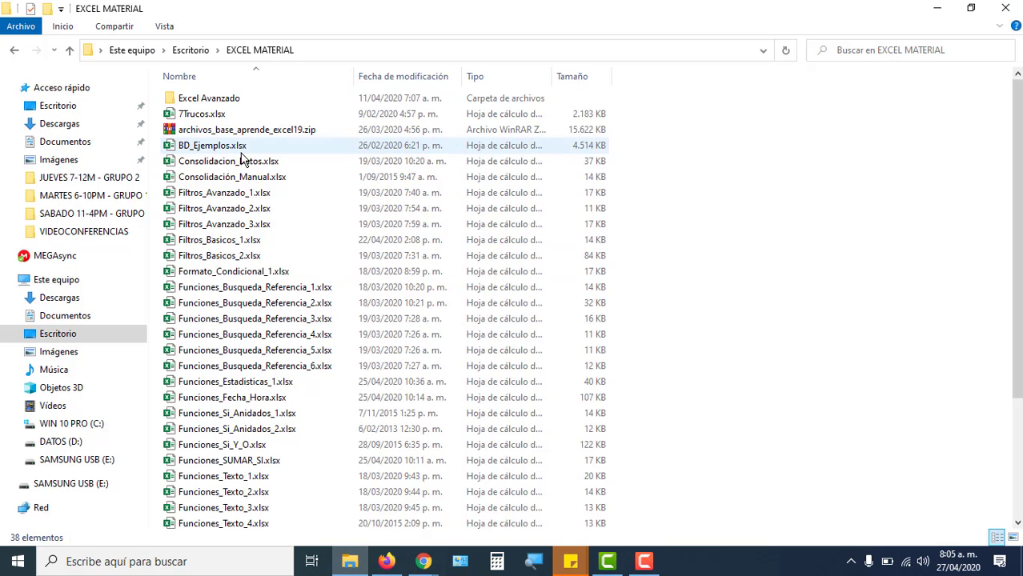
scroll(318, 336, down, 3)
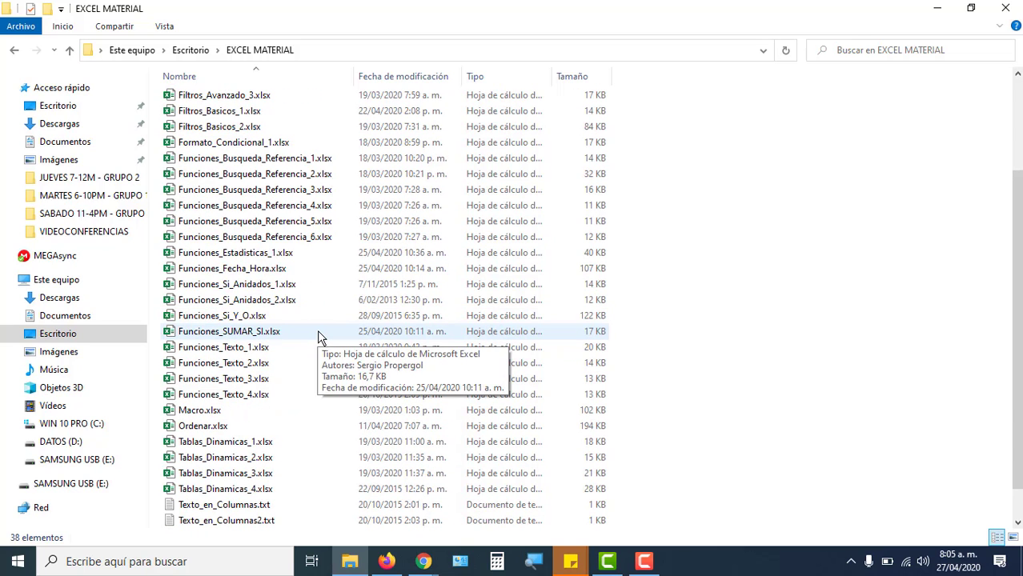
click(231, 366)
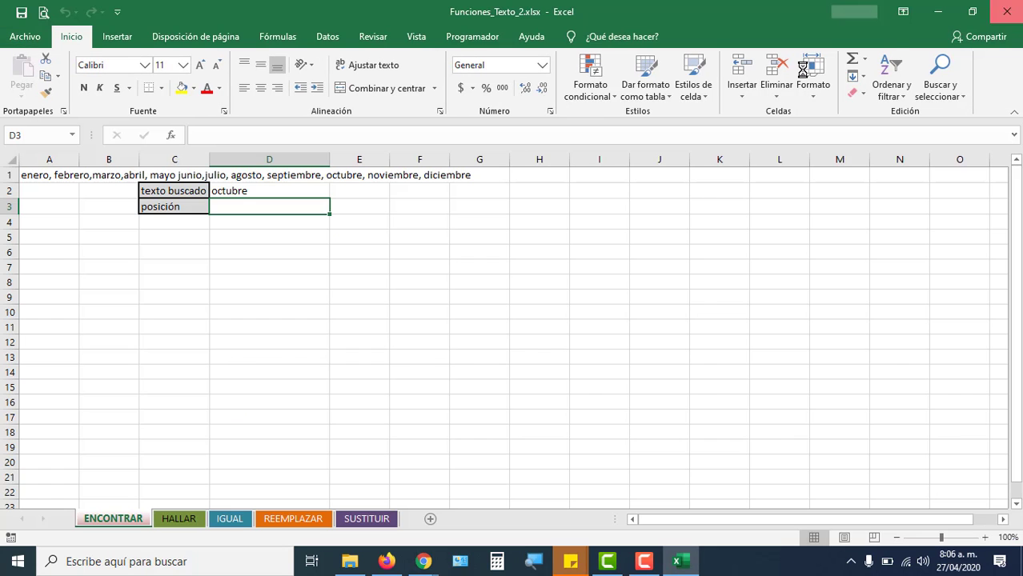
click(1007, 11)
click(226, 381)
Open Funciones_Texto_3.xlsx and zoom the sheet in past 110%.
double_click(226, 381)
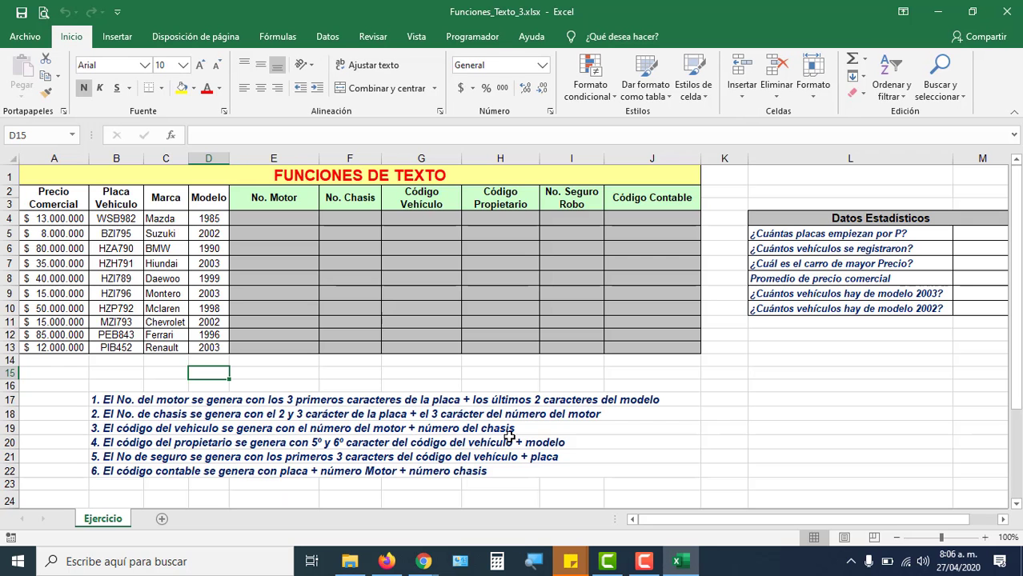
click(986, 538)
click(989, 541)
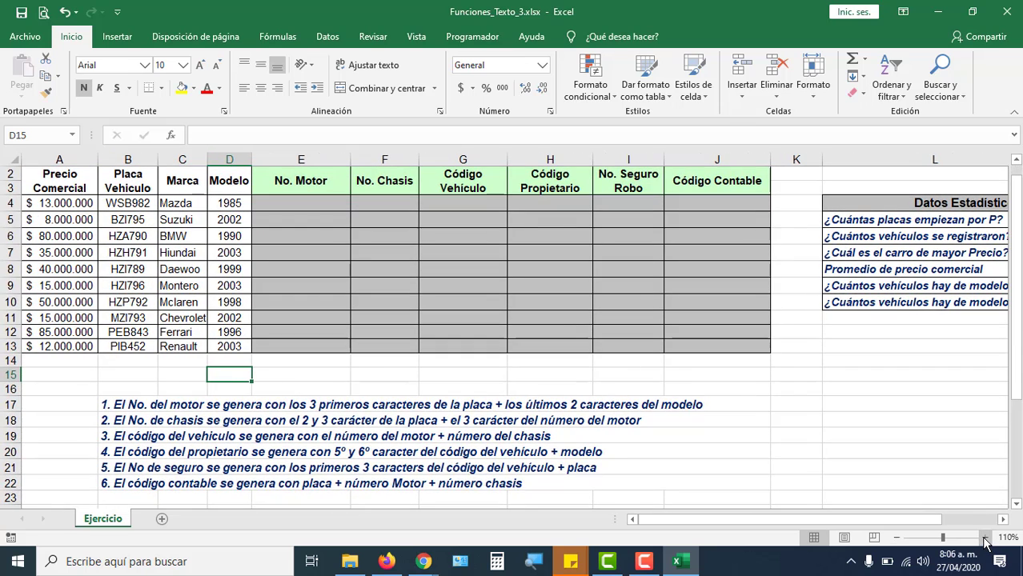
click(279, 426)
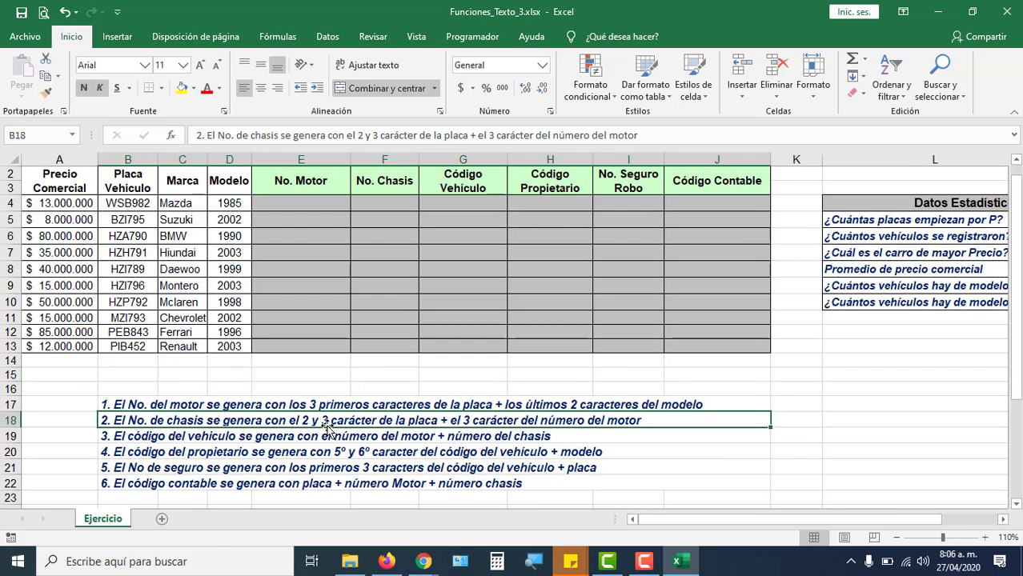
scroll(506, 432, up, 1)
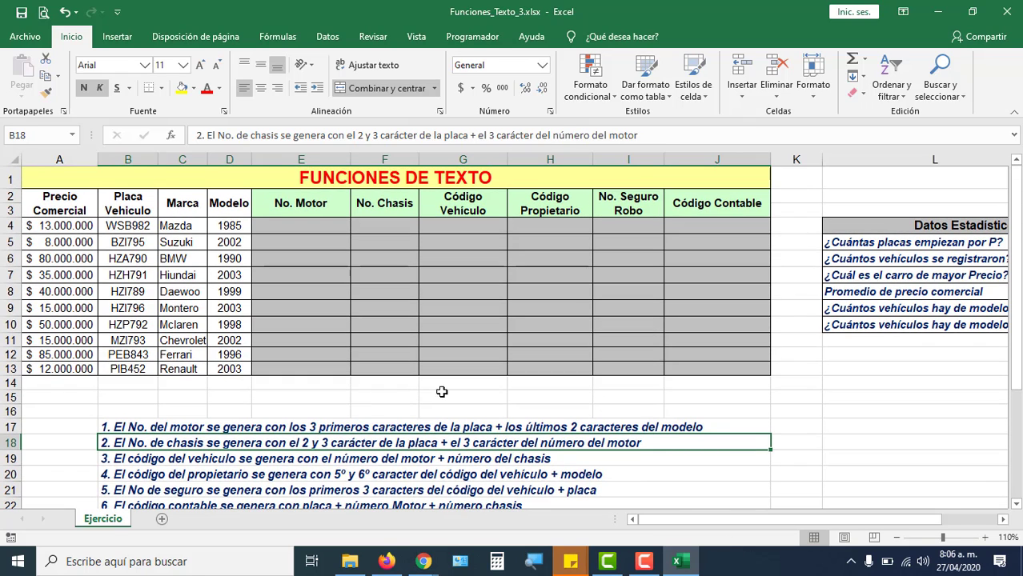
Set H4:H13 to Sin relleno and widen column H considerably.
click(558, 231)
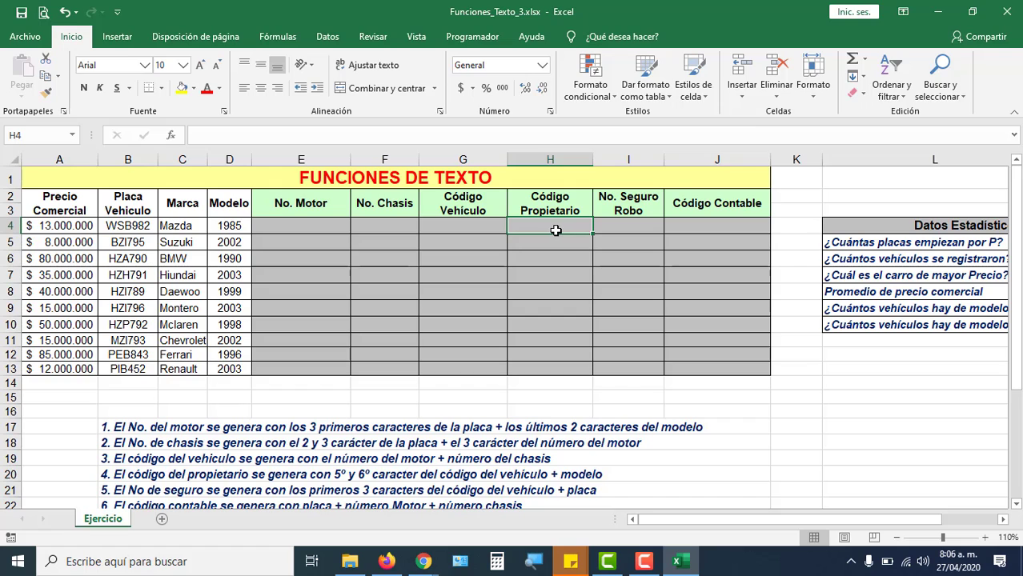
drag(558, 230, 547, 373)
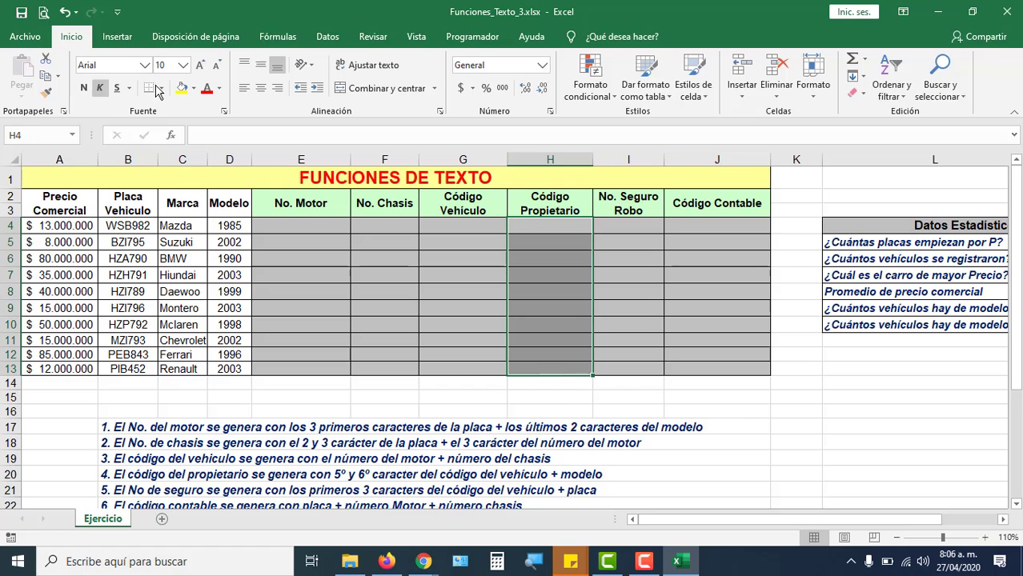
click(193, 88)
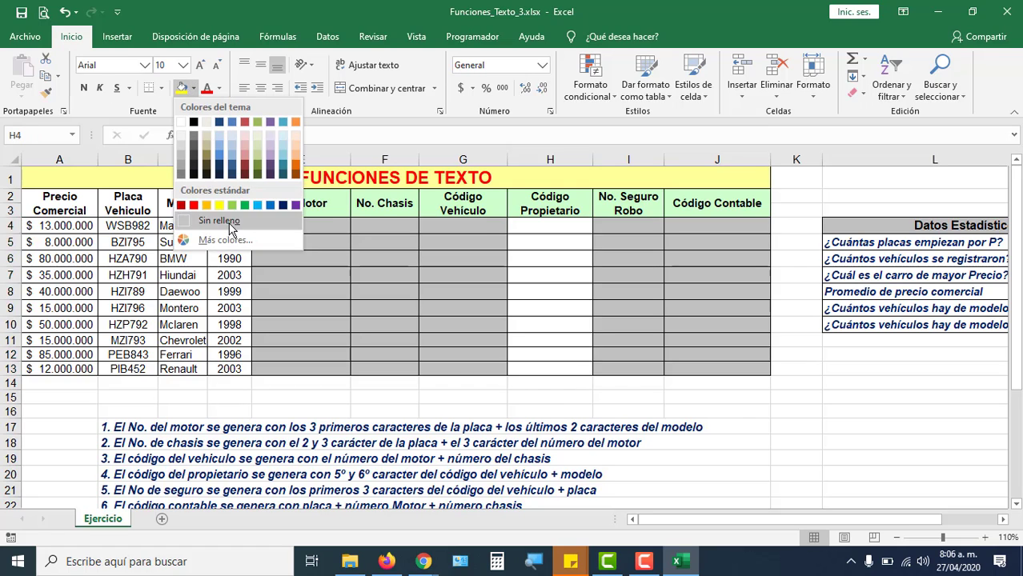
click(211, 221)
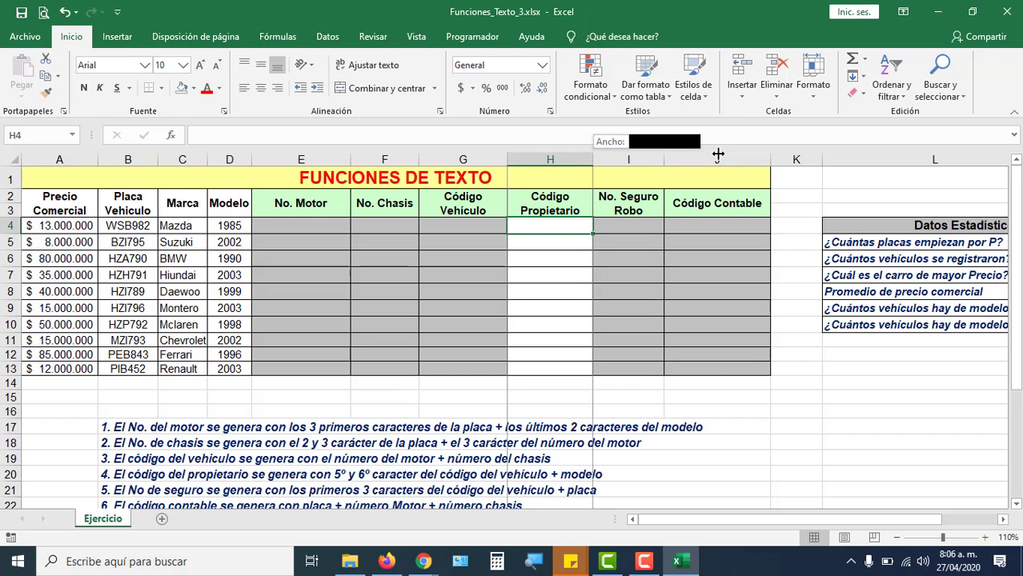
drag(594, 160, 719, 160)
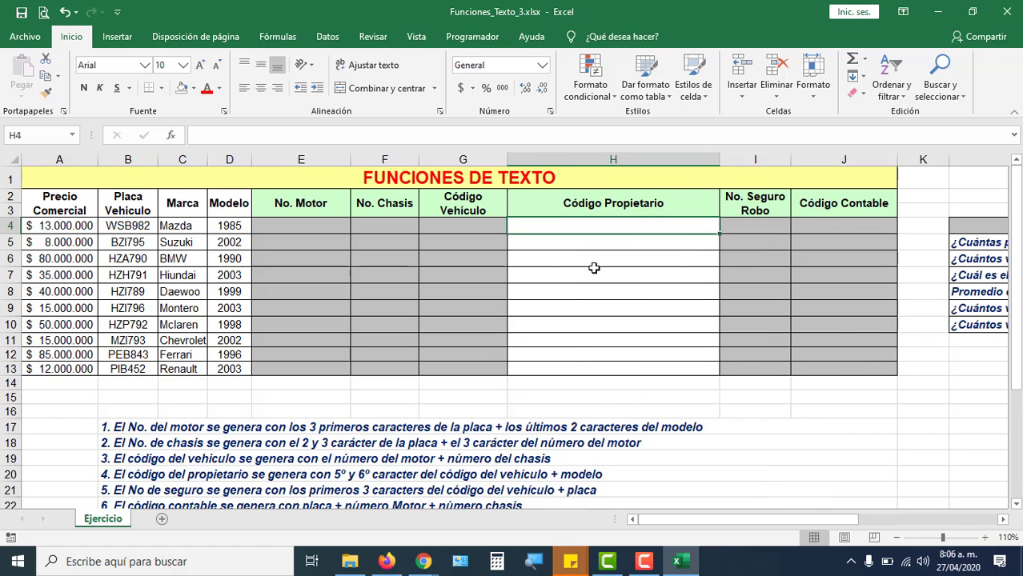
click(119, 227)
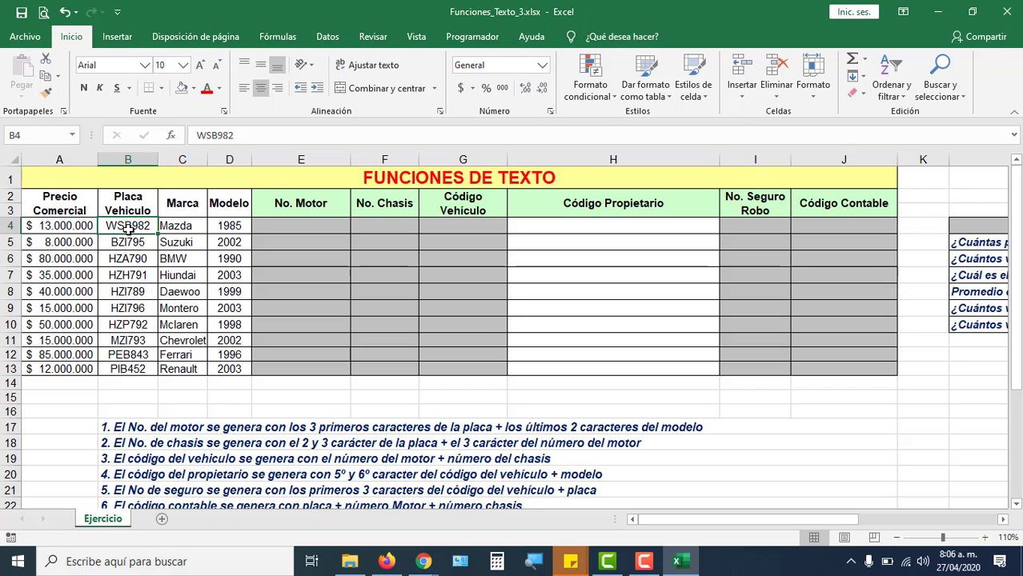
Start =CONCATENAR( in H4, with the screen magnified to 200%.
click(551, 228)
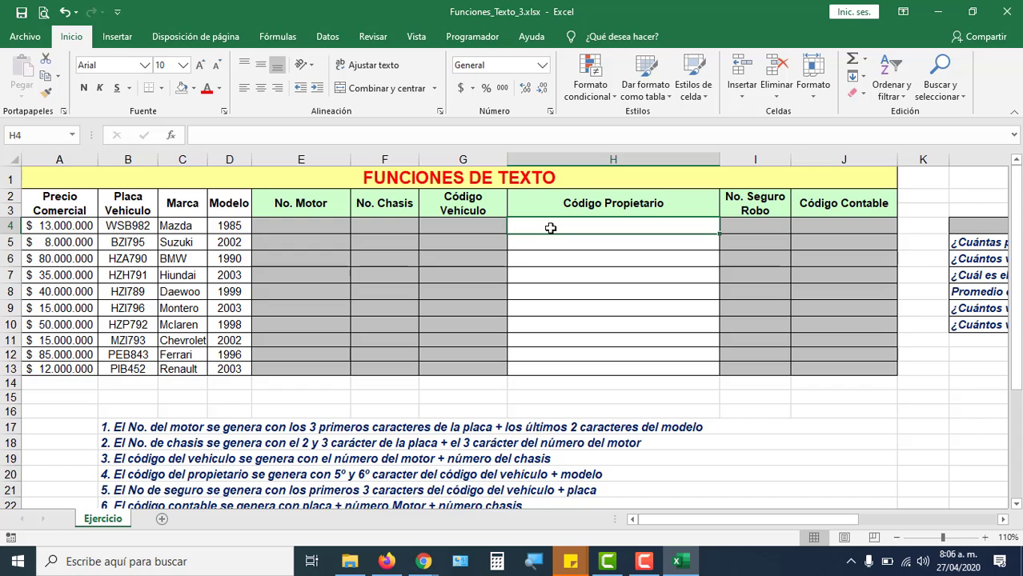
text(=)
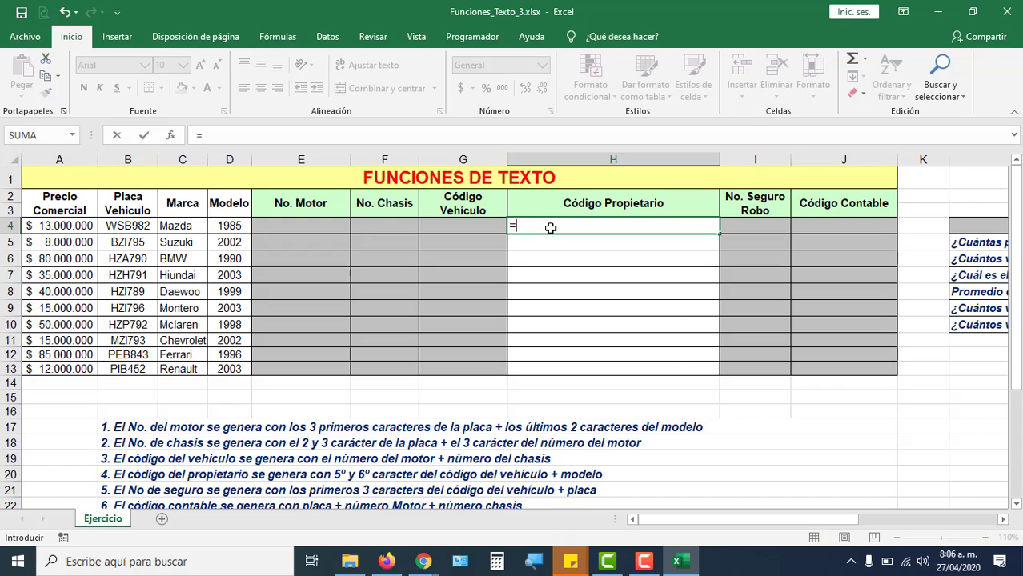
text(CON)
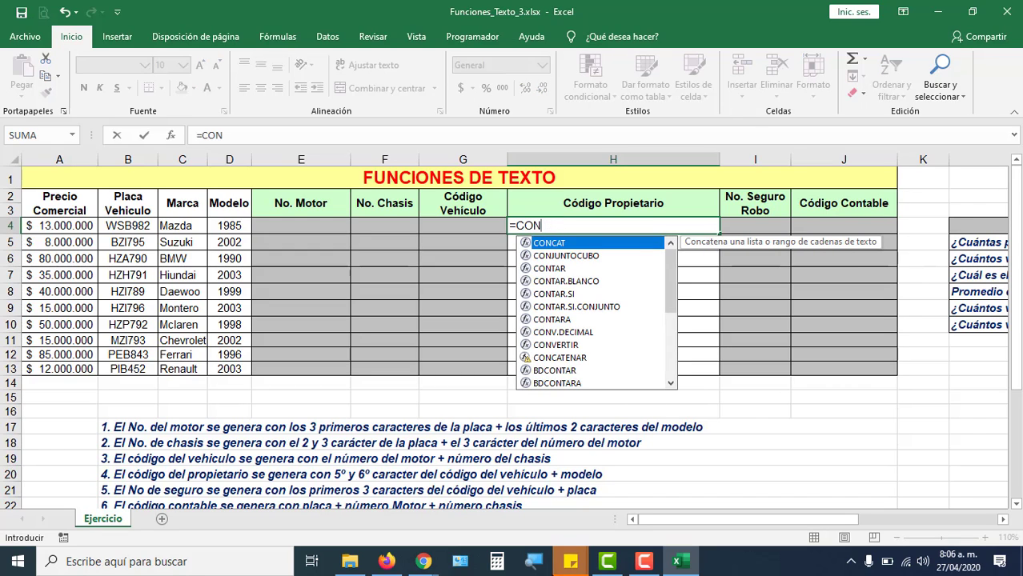
key(super+plus)
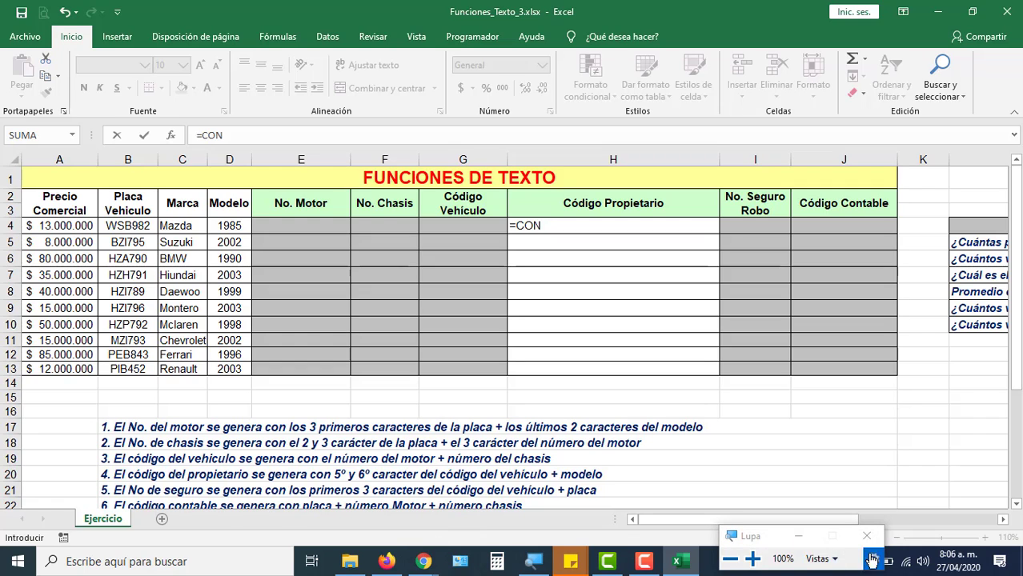
click(752, 558)
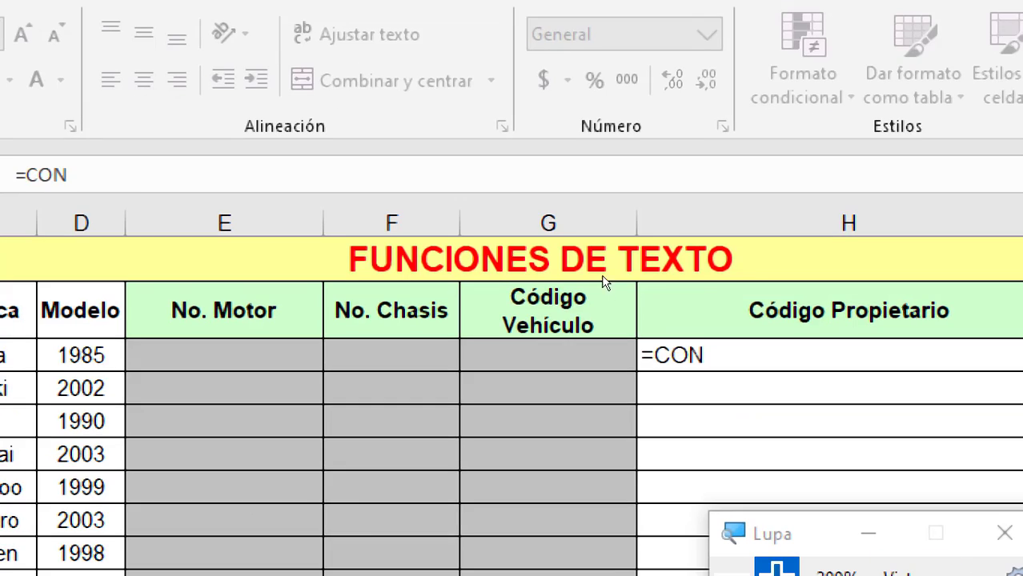
click(547, 223)
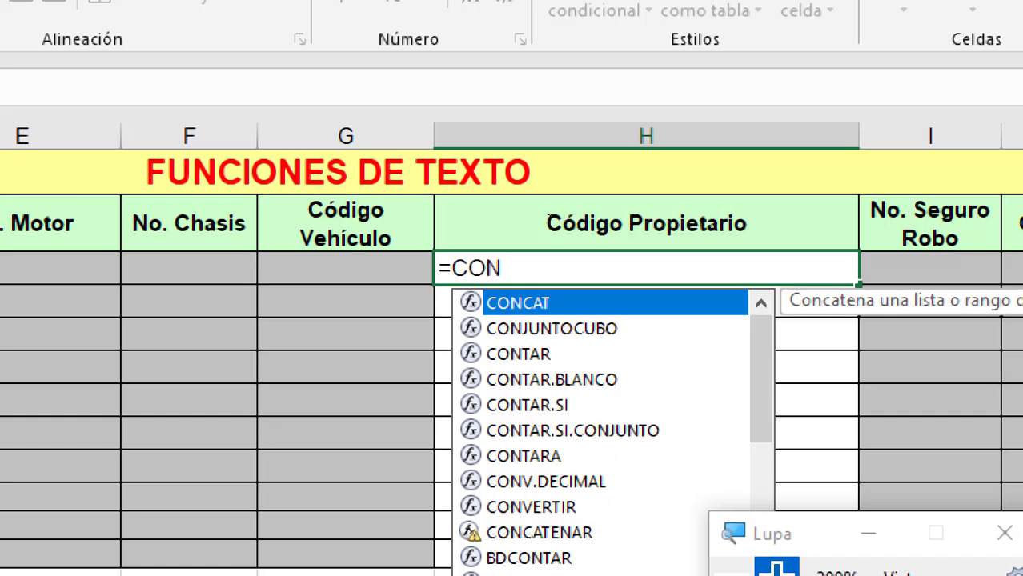
text(CA)
key(Down)
key(Tab)
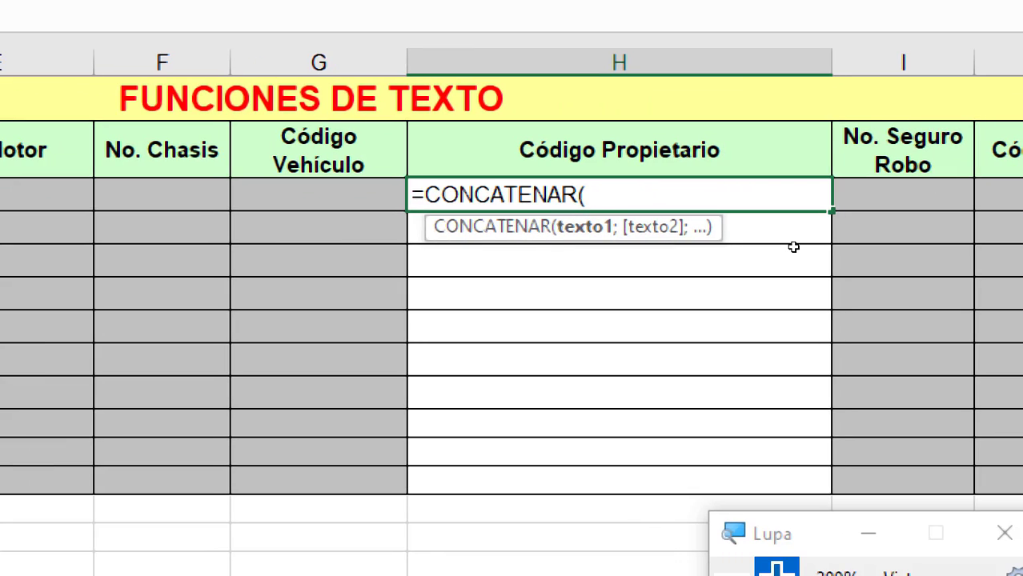
Add EXTRAE(B4;2;1) and EXTRAE(B4;5;1 as the CONCATENAR arguments.
text(EXTRAE()
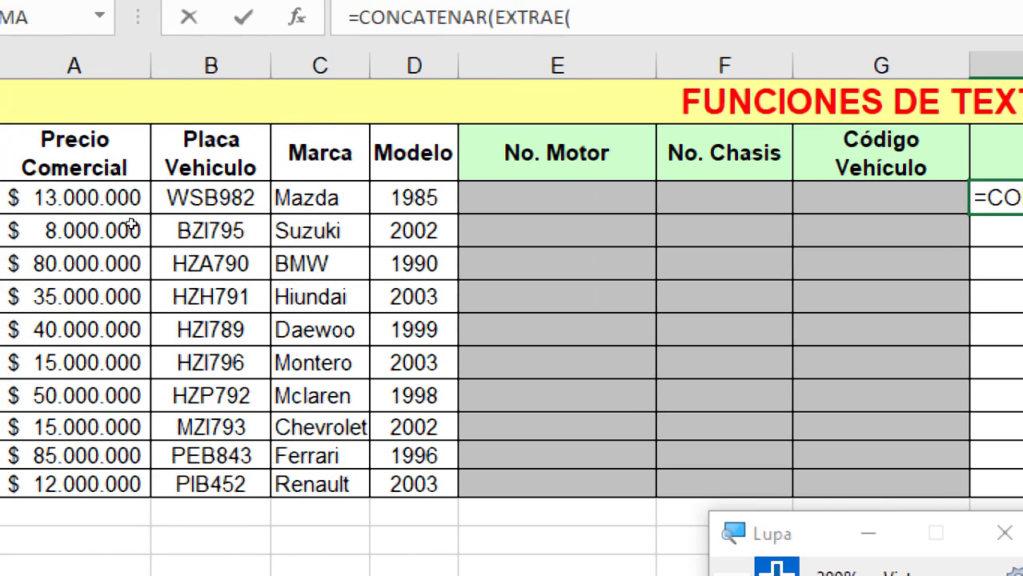
click(156, 207)
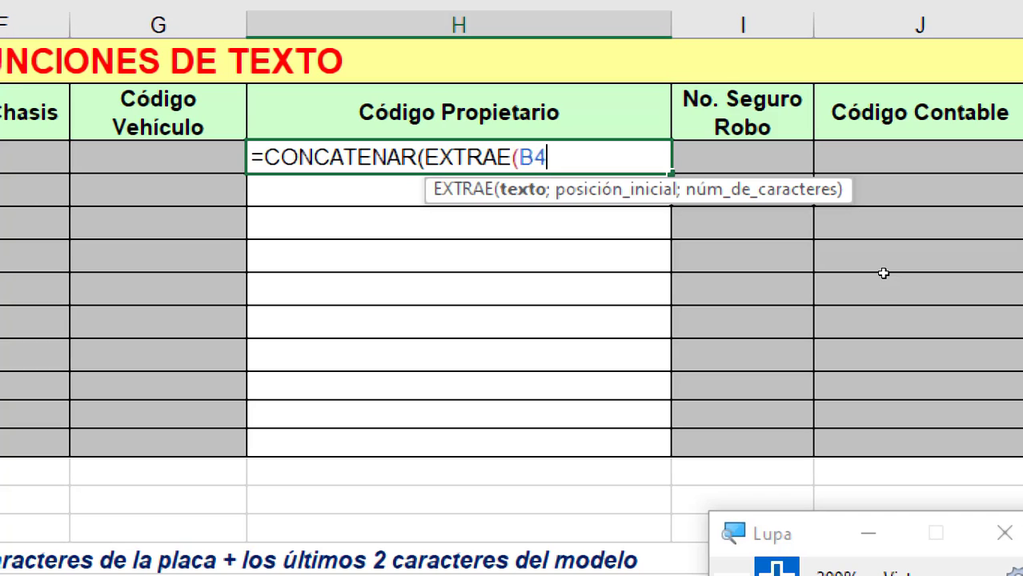
text(;2)
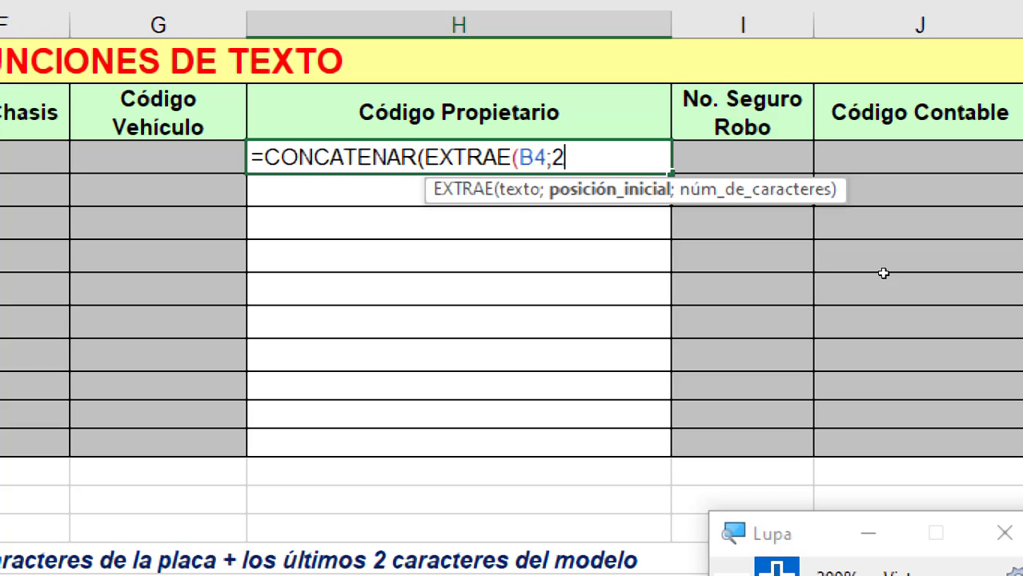
text(;)
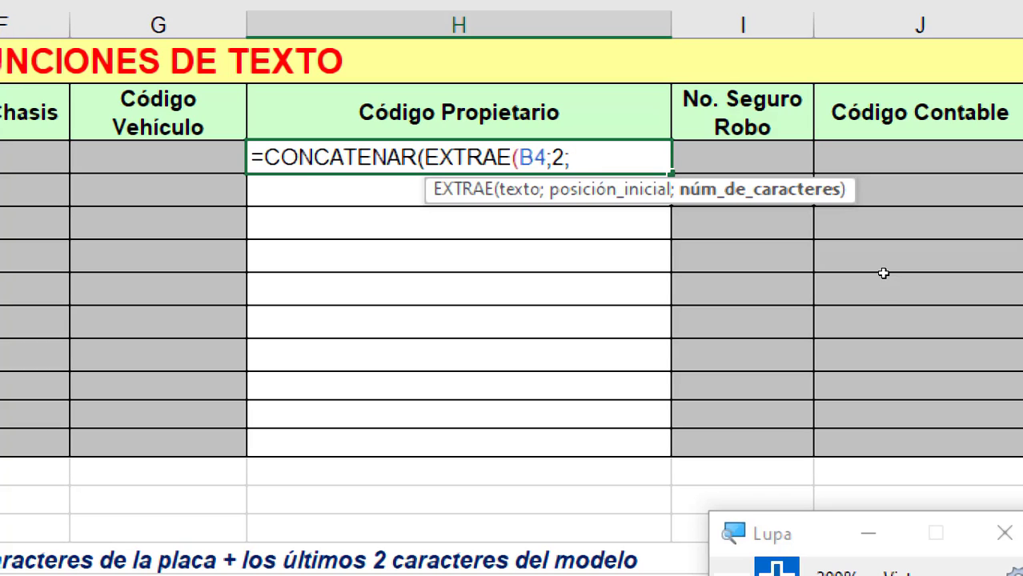
text(1))
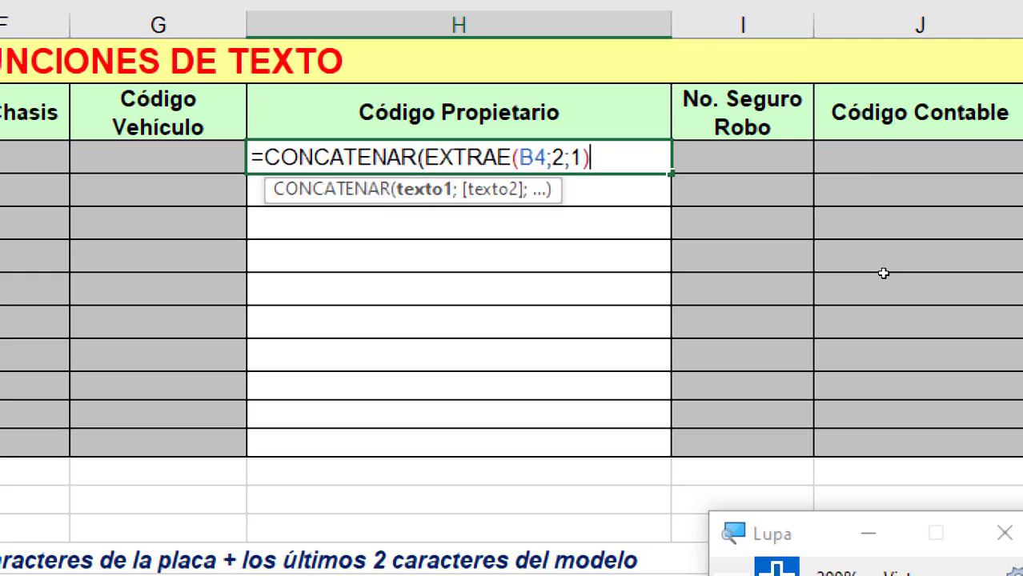
text(;EX)
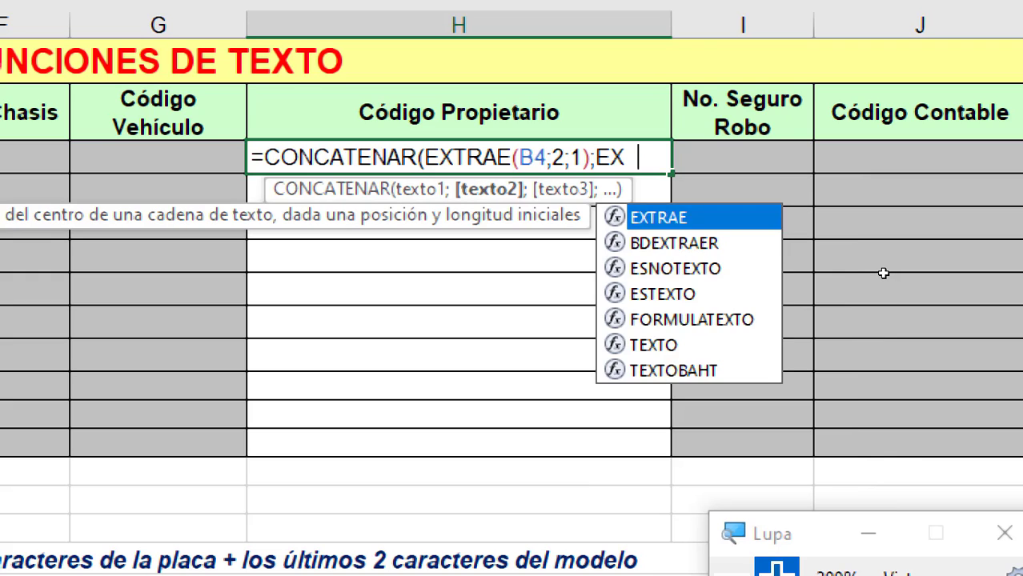
key(Tab)
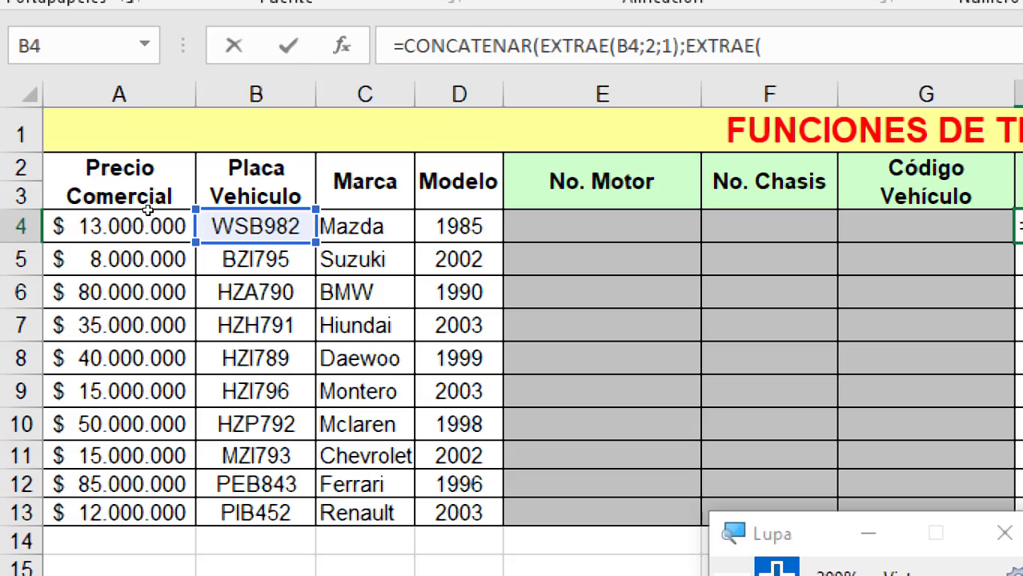
click(240, 227)
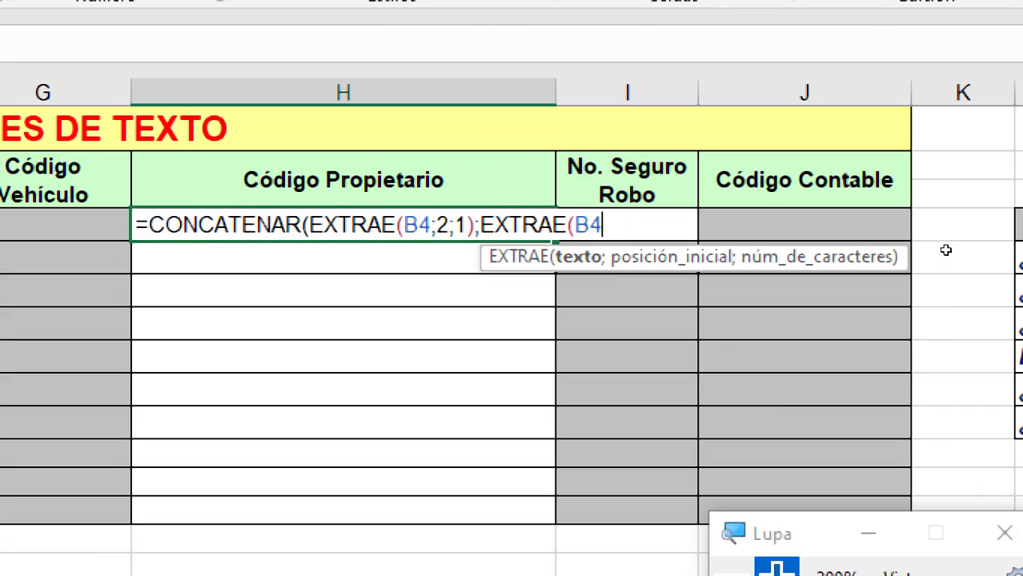
text(;5)
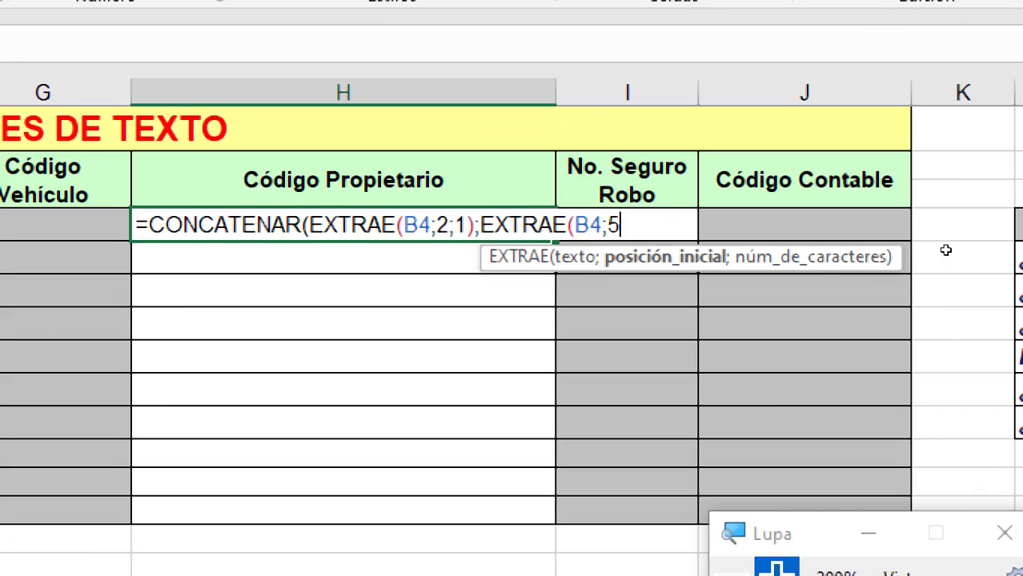
text(;)
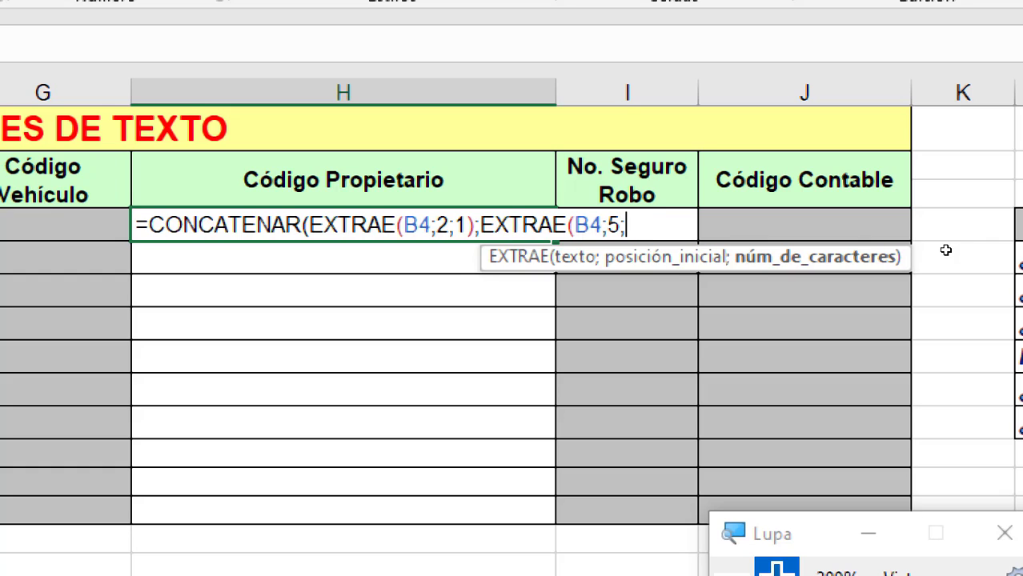
text(1)
text()))
Commit the H4 formula showing S8, then reopen it to review =CONCATENAR(EXTRAE(B4;2;1);EXTRAE(B4;5;1)).
key(Return)
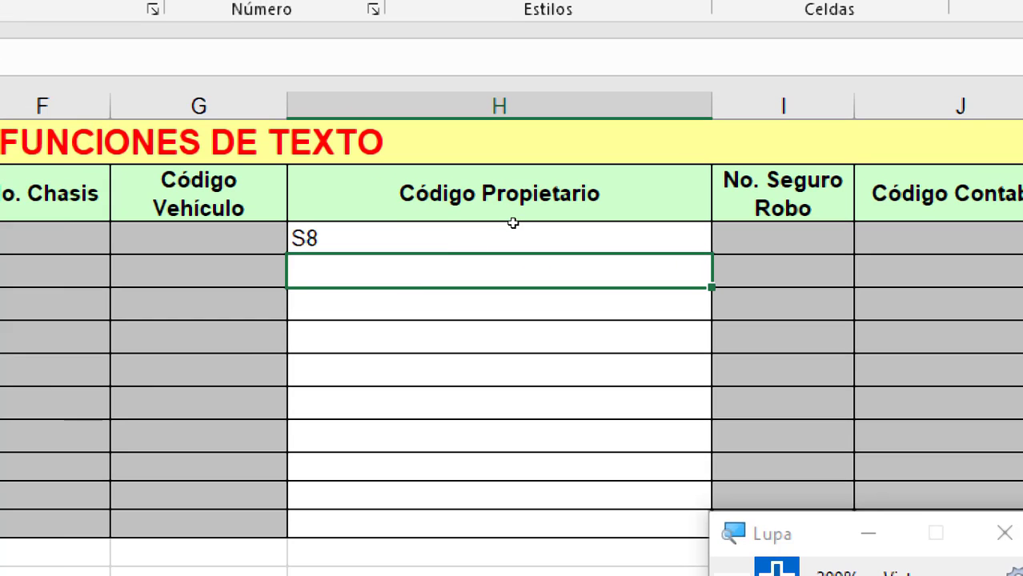
double_click(530, 228)
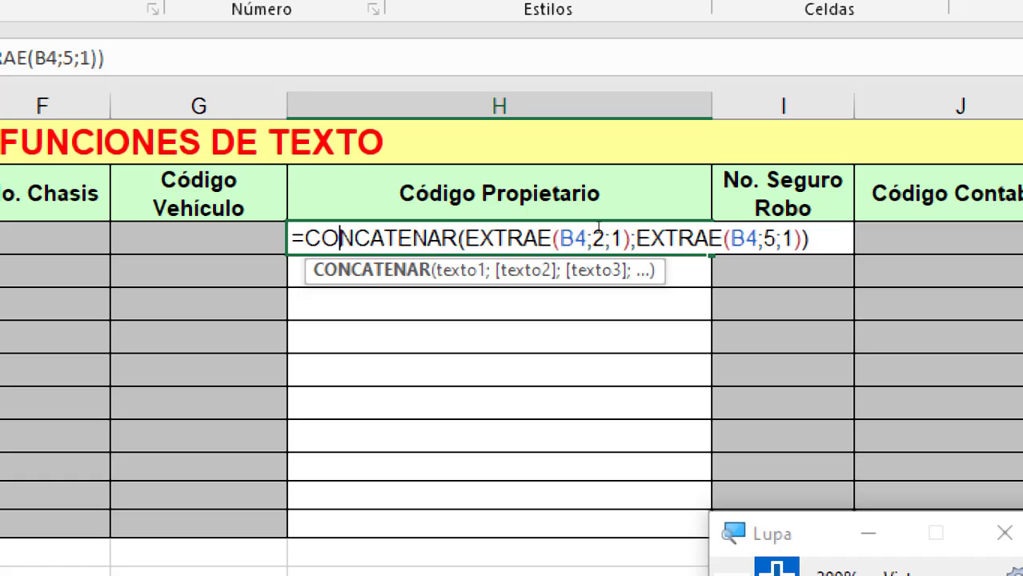
drag(462, 238, 744, 238)
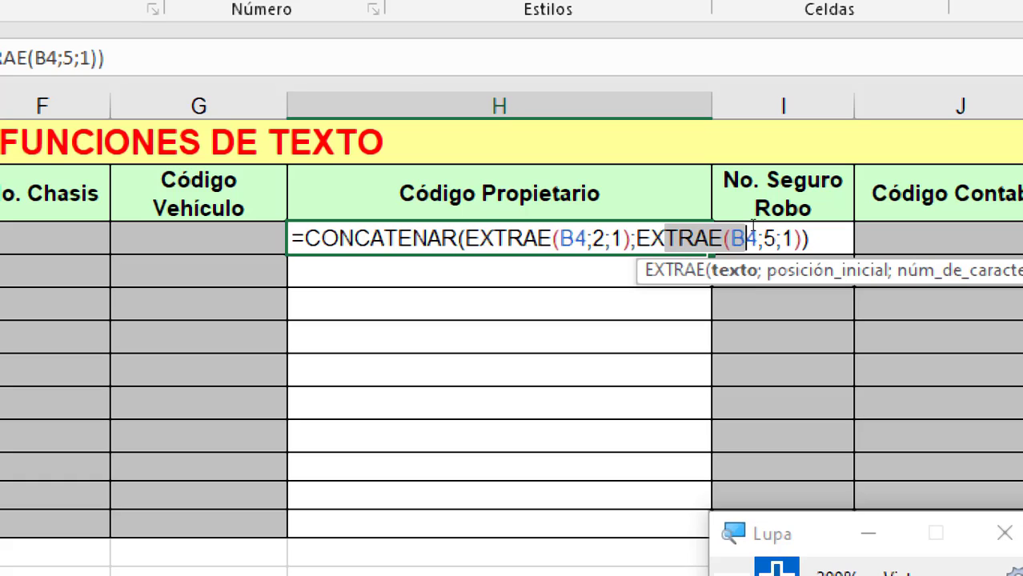
key(ctrl+Return)
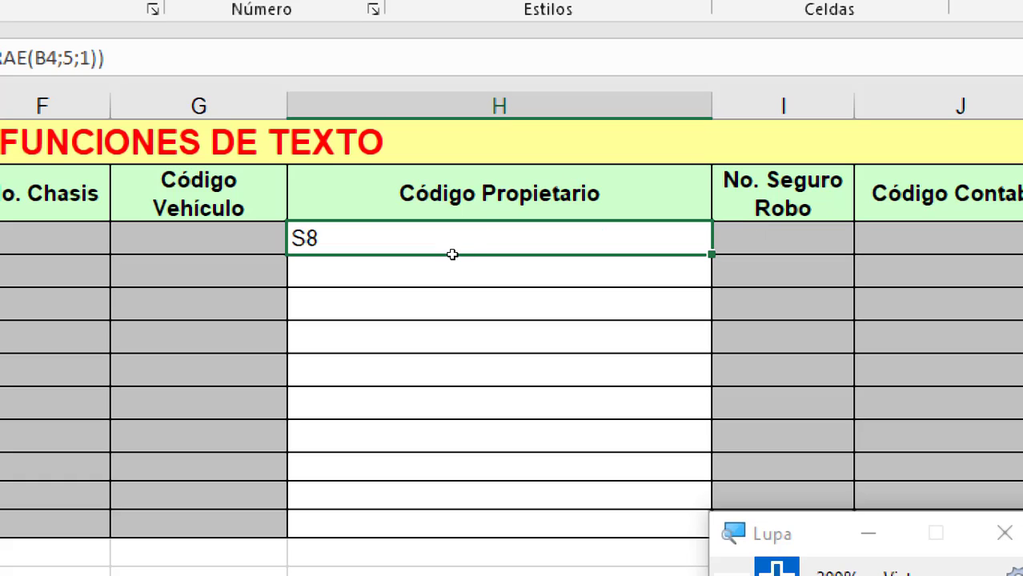
double_click(588, 229)
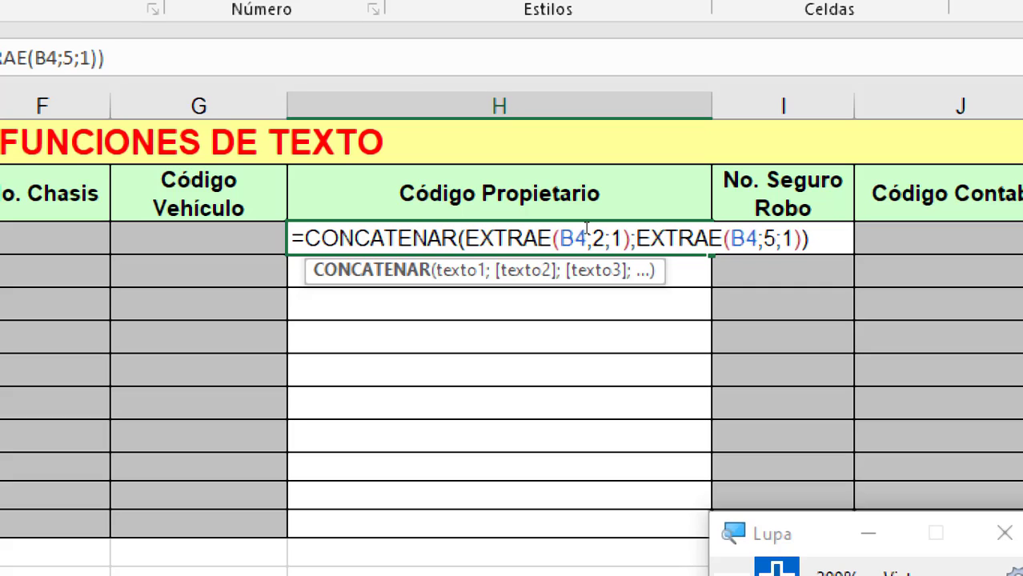
key(Return)
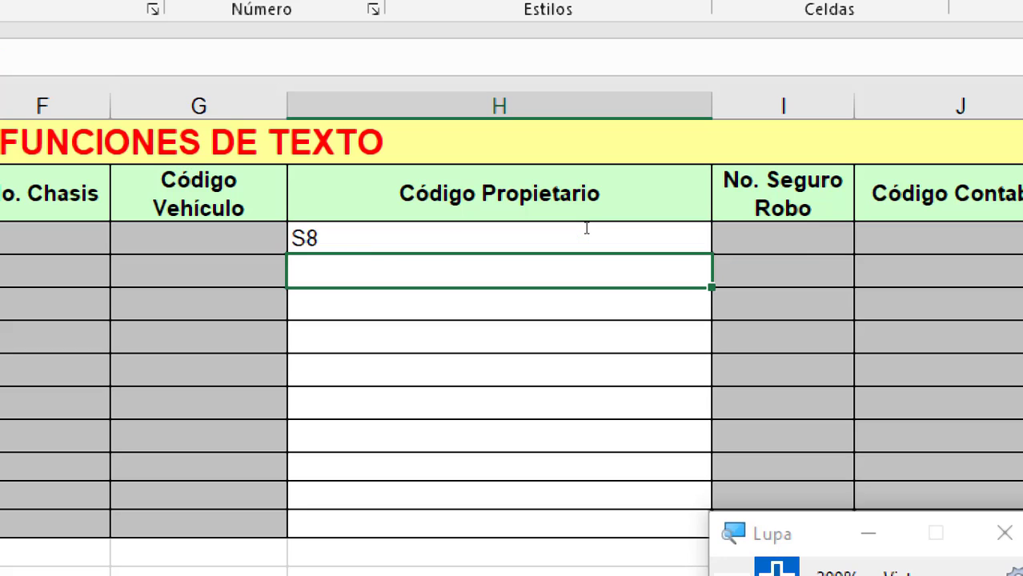
click(585, 229)
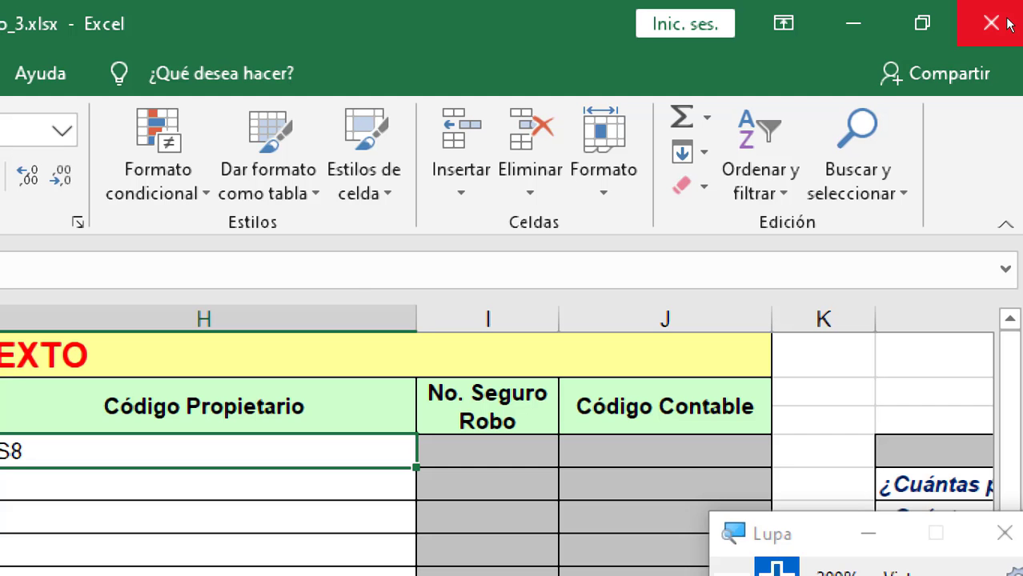
Close the text-functions workbook without saving its changes.
click(1009, 22)
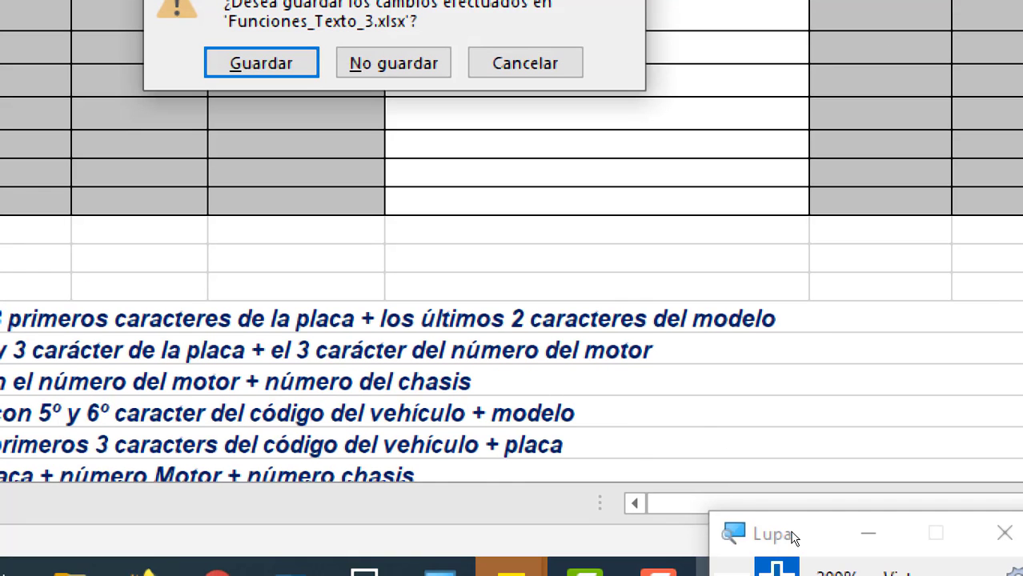
key(Tab)
key(Return)
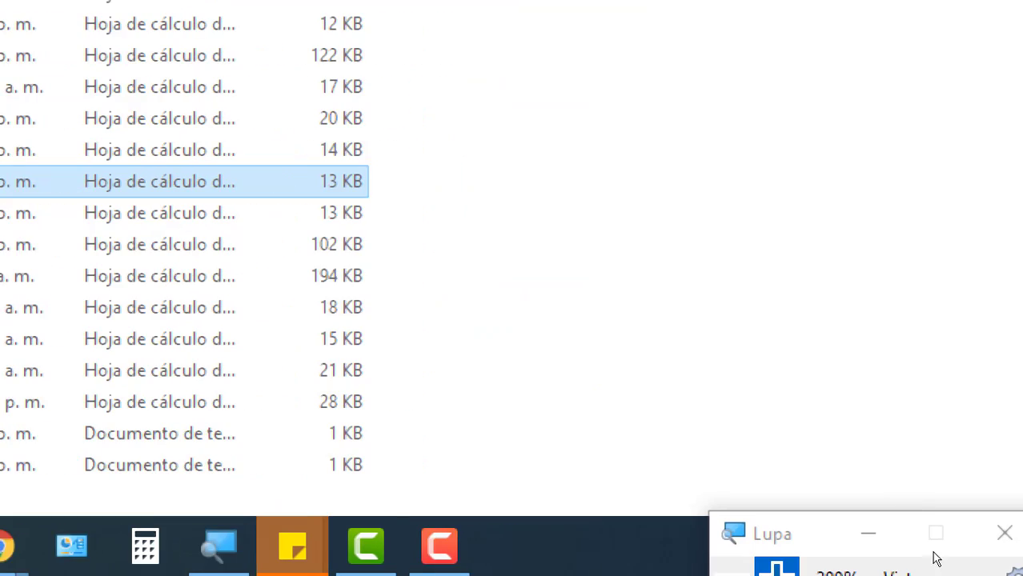
Hide the magnifier and open Funciones_Fecha_Hora.xlsx from the Escritorio folder.
click(867, 551)
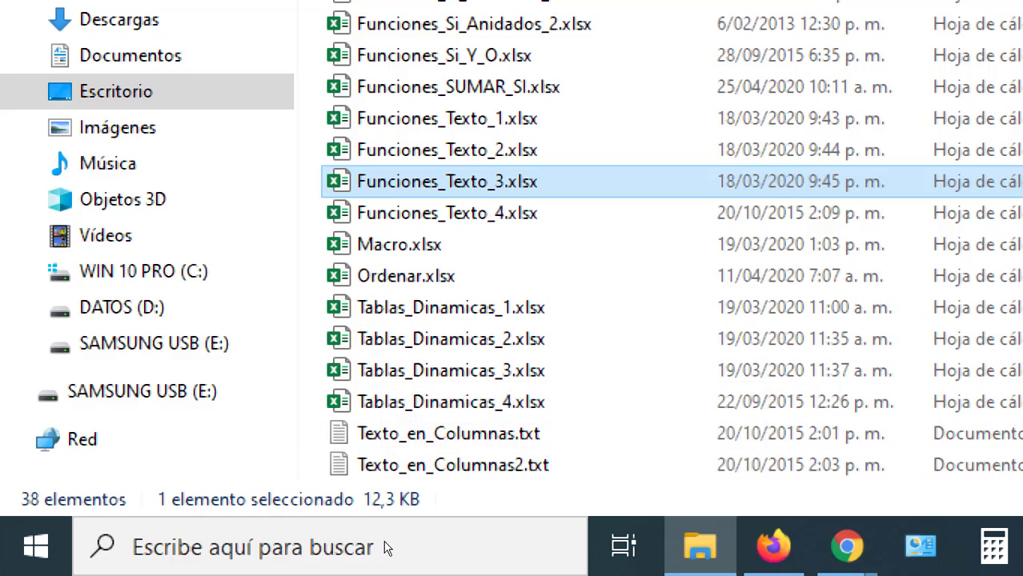
scroll(353, 468, up, 1)
scroll(331, 463, up, 1)
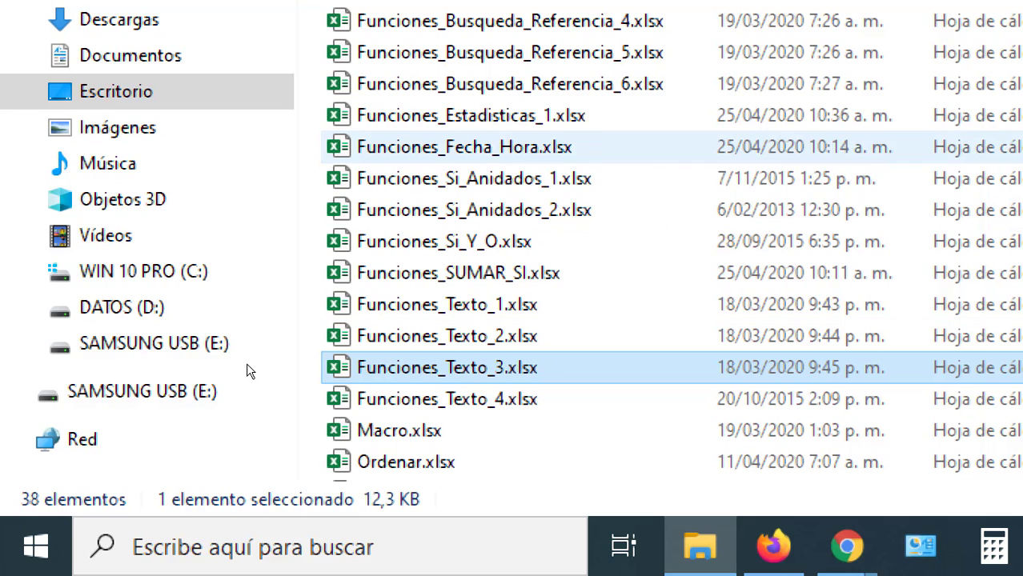
click(464, 146)
key(Return)
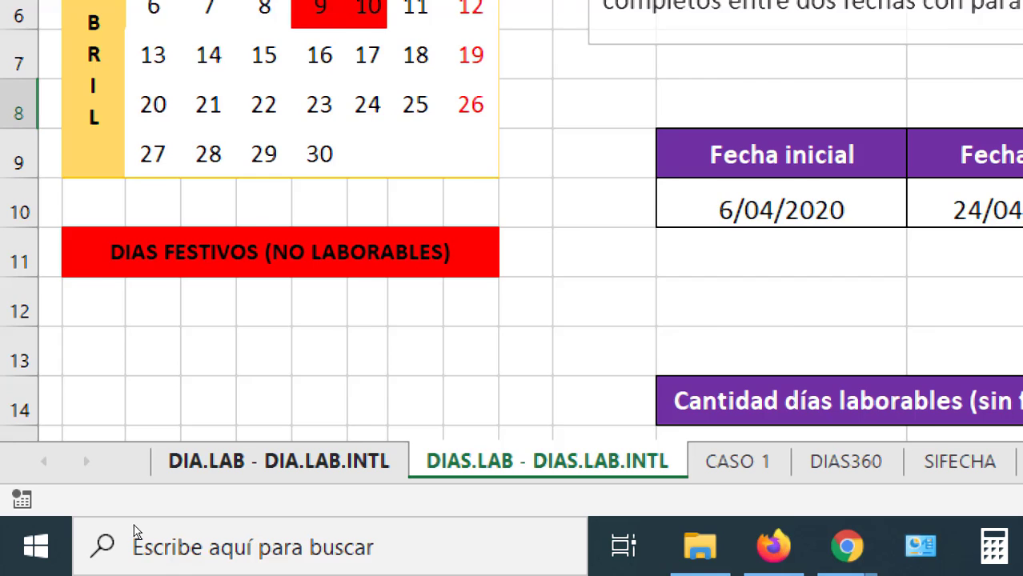
key(ctrl+Page_Up)
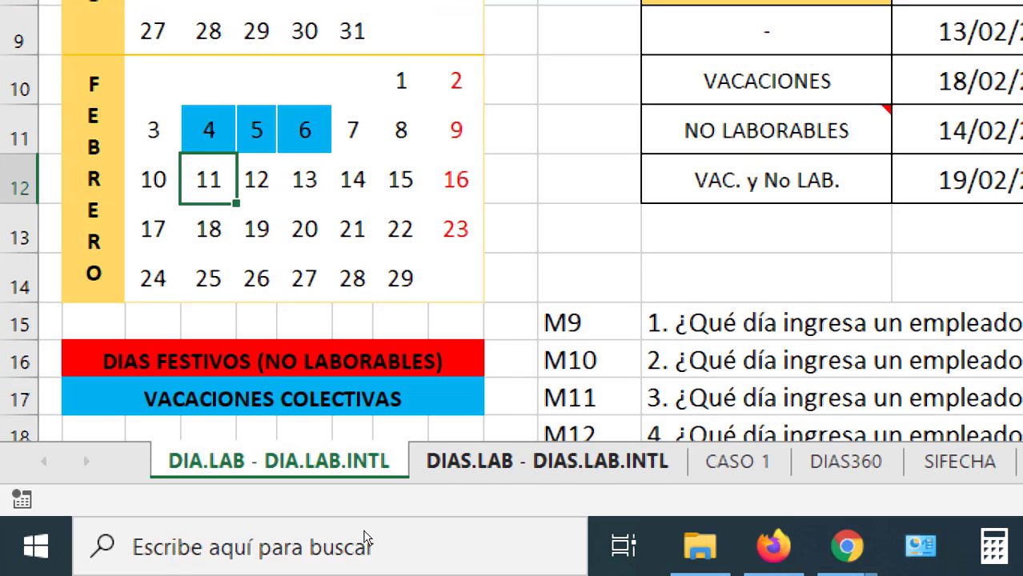
key(ctrl+Page_Down)
key(ctrl+Page_Up)
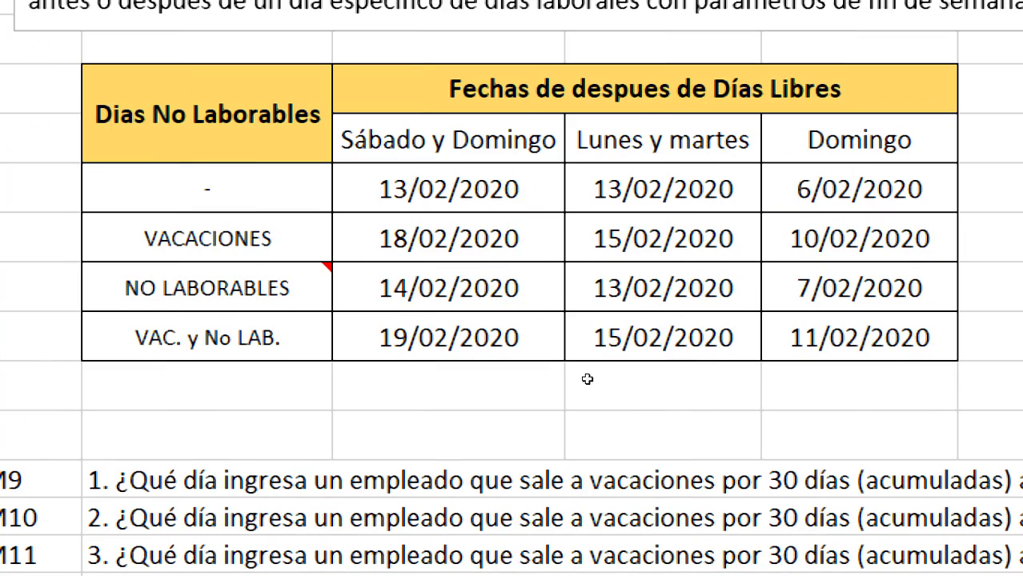
key(ctrl+Page_Down)
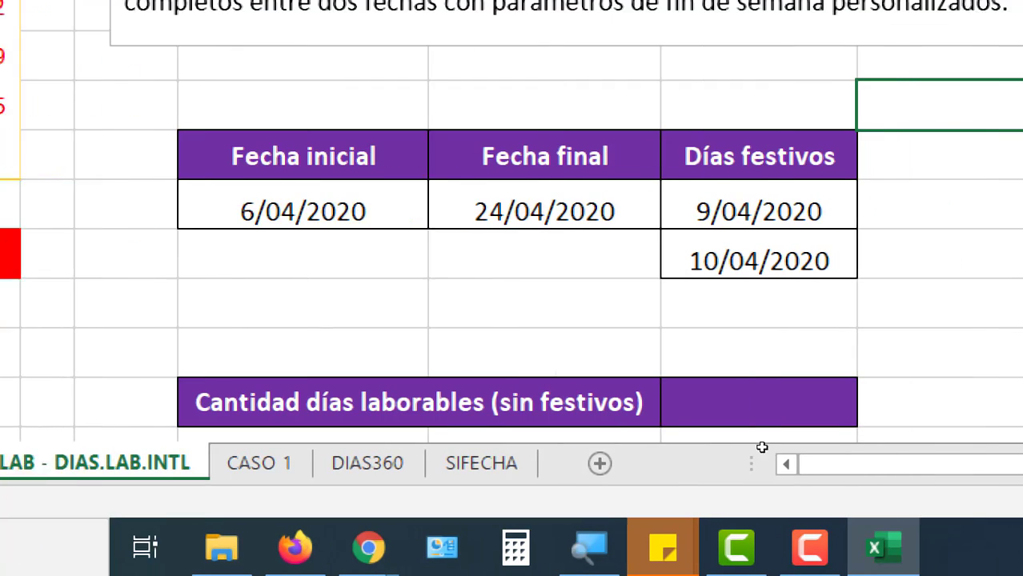
Review the 6/04/2020–24/04/2020 dates and working-days cell, then go to the DIAS360 sheet.
scroll(759, 429, down, 2)
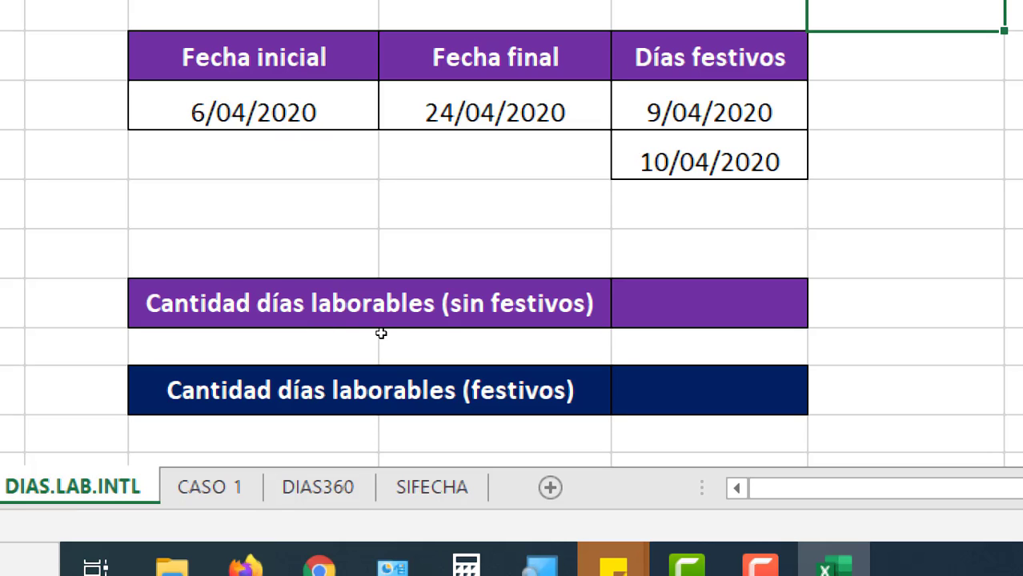
key(Left)
key(Left)
key(Left)
key(Down)
key(Down)
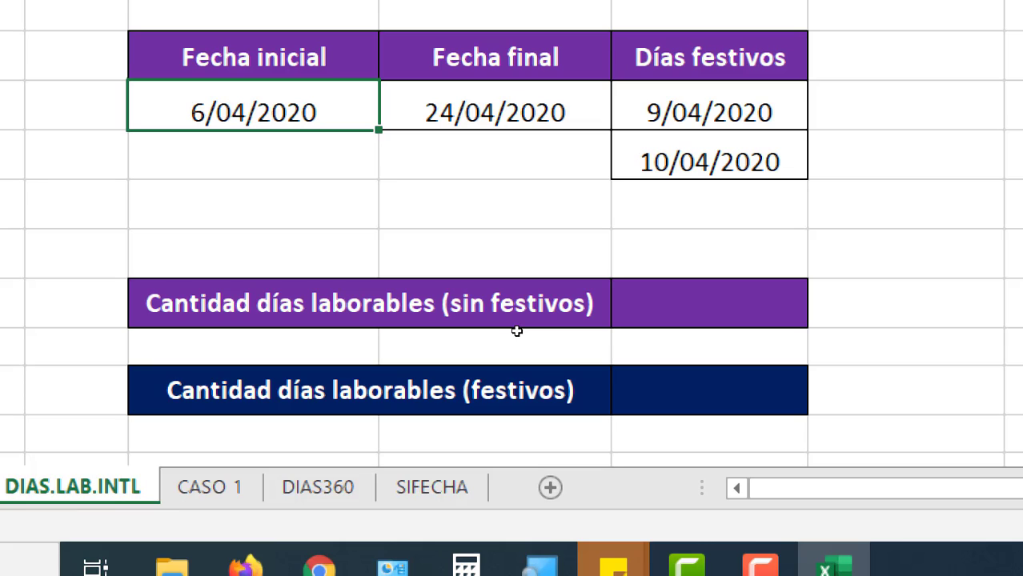
key(Right)
key(Right)
key(Down)
key(Down)
key(Down)
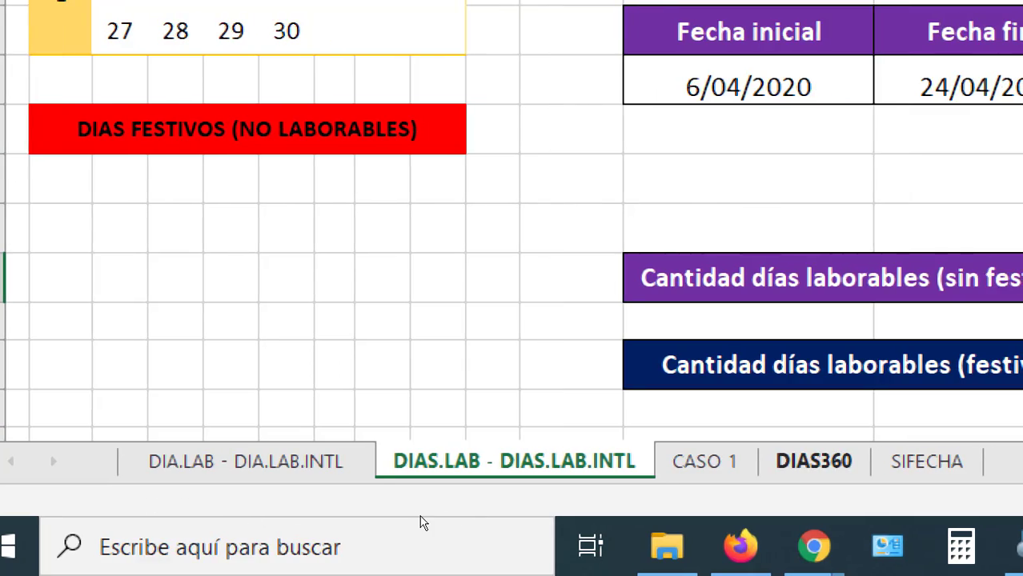
key(ctrl+Page_Down)
key(ctrl+Page_Down)
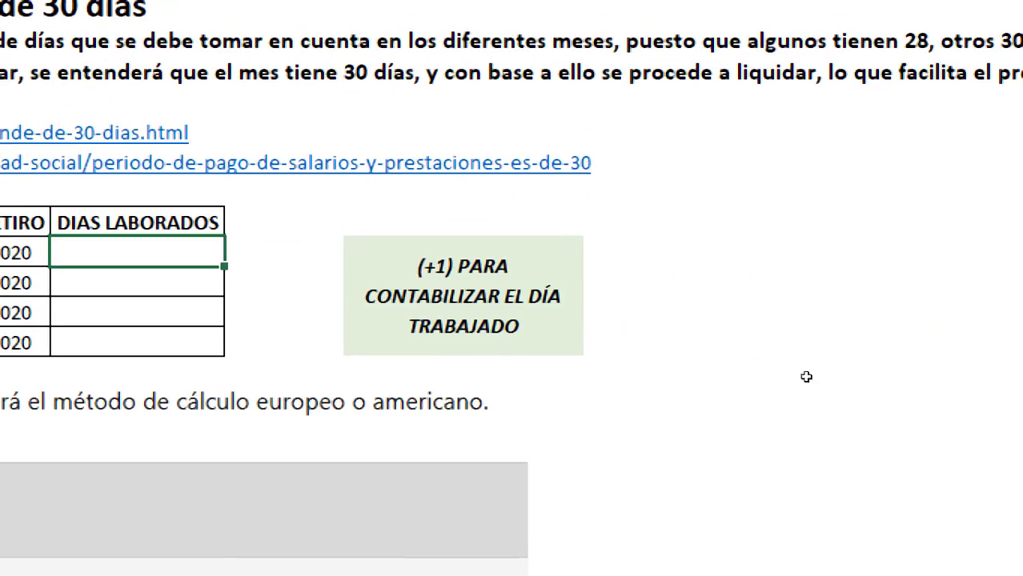
click(764, 221)
text(=)
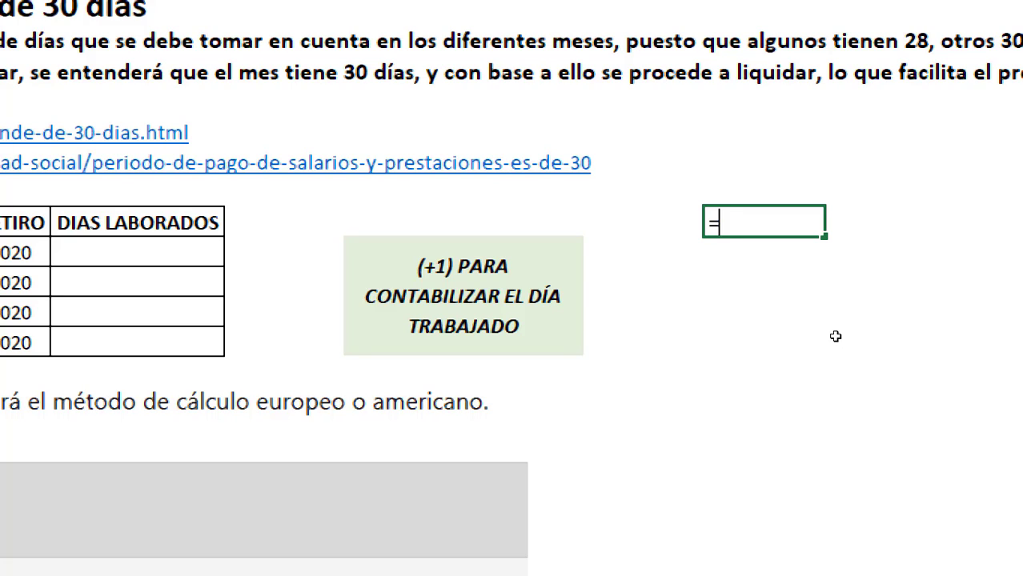
text(12)
text(0)
key(Return)
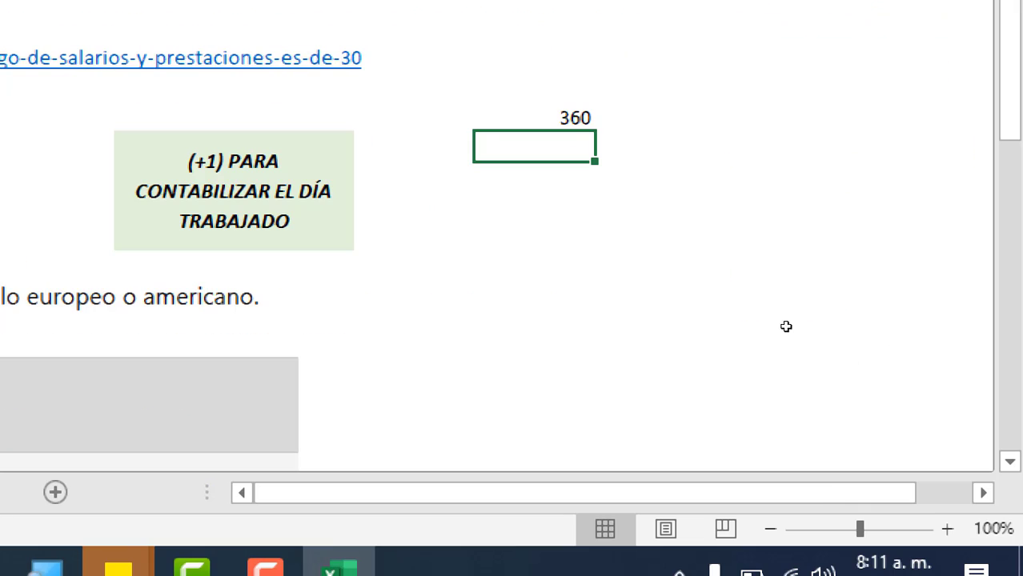
key(Up)
key(Delete)
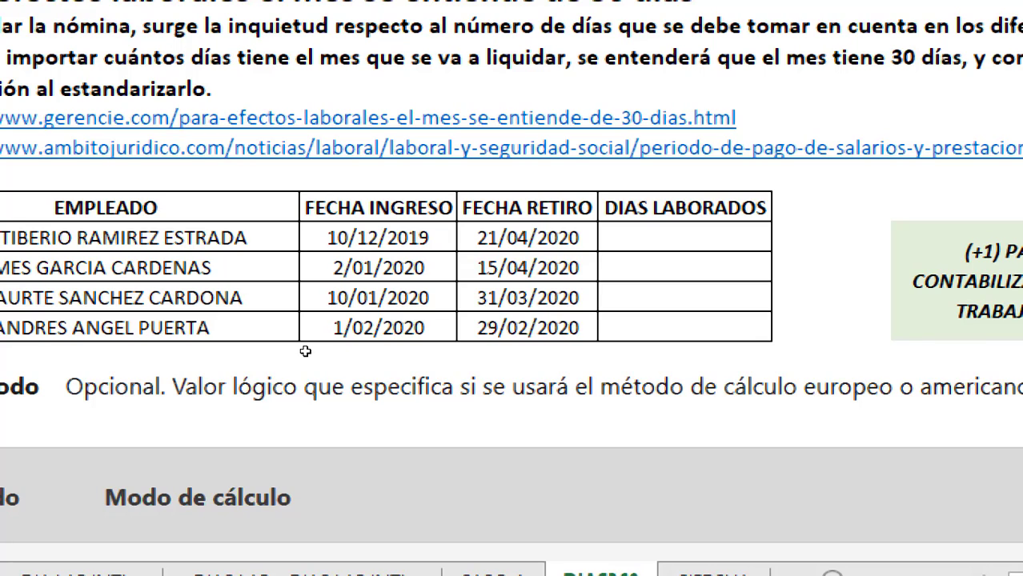
Select the 10/12/2019 and 21/04/2020 dates and the 30-day-month heading, then go to SIFECHA.
key(Right)
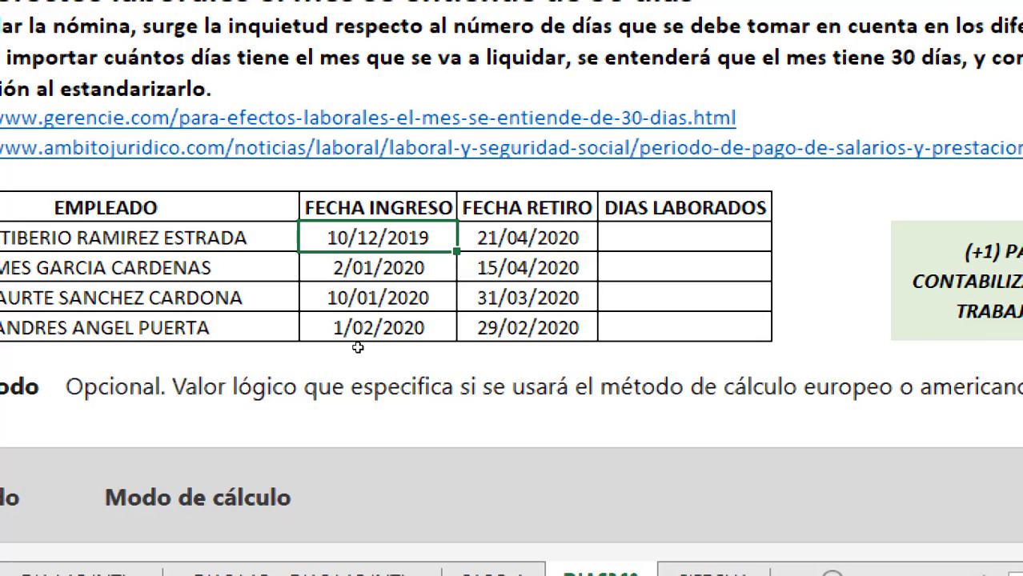
key(shift+Right)
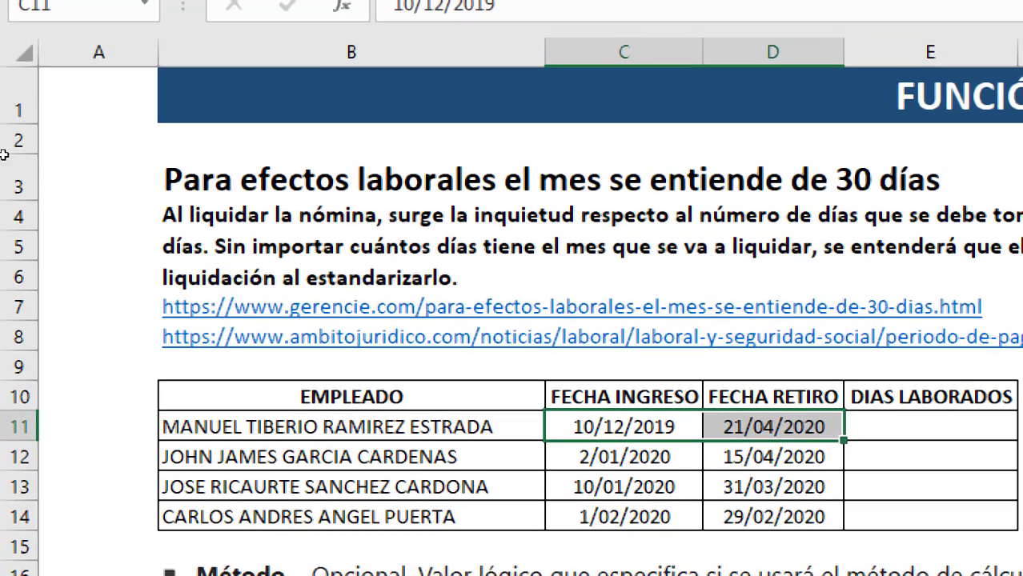
click(240, 192)
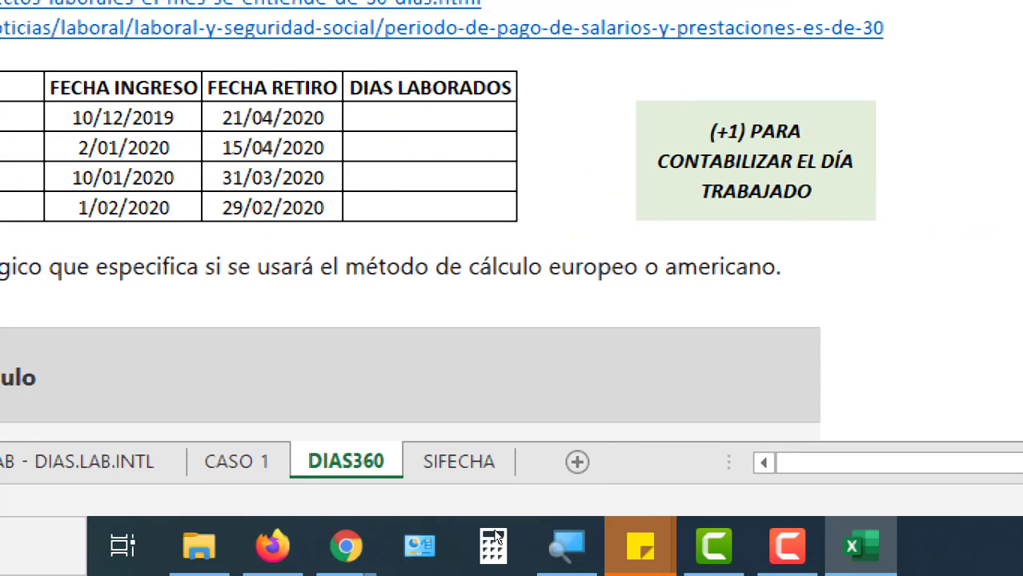
click(459, 462)
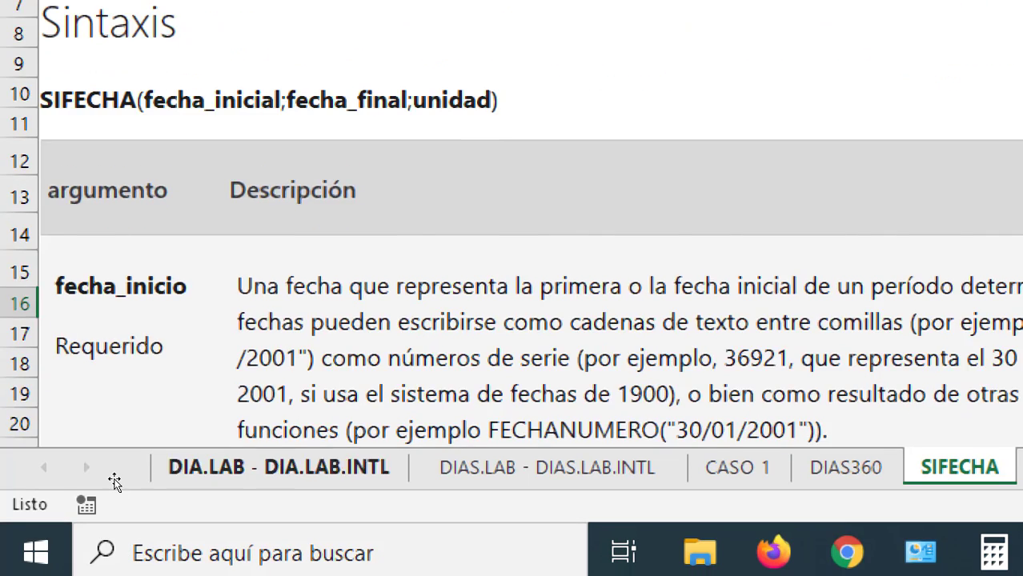
scroll(116, 475, down, 5)
scroll(131, 393, down, 1)
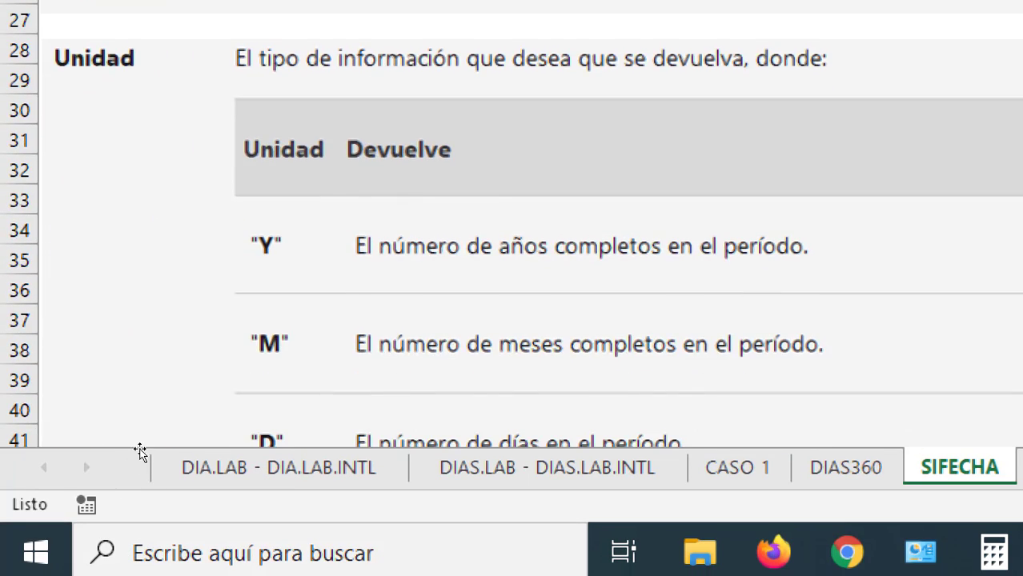
scroll(142, 448, down, 2)
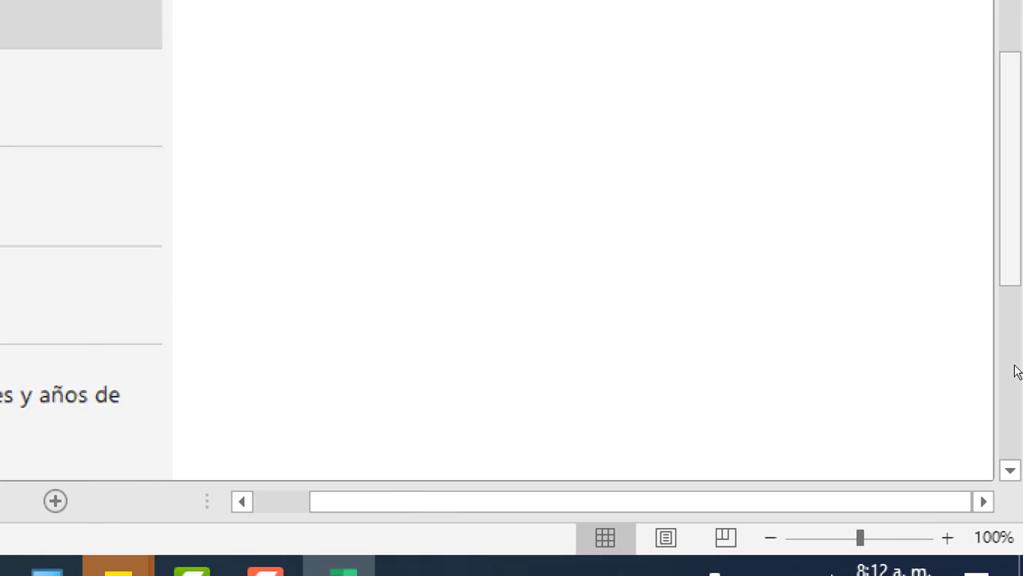
scroll(899, 344, up, 10)
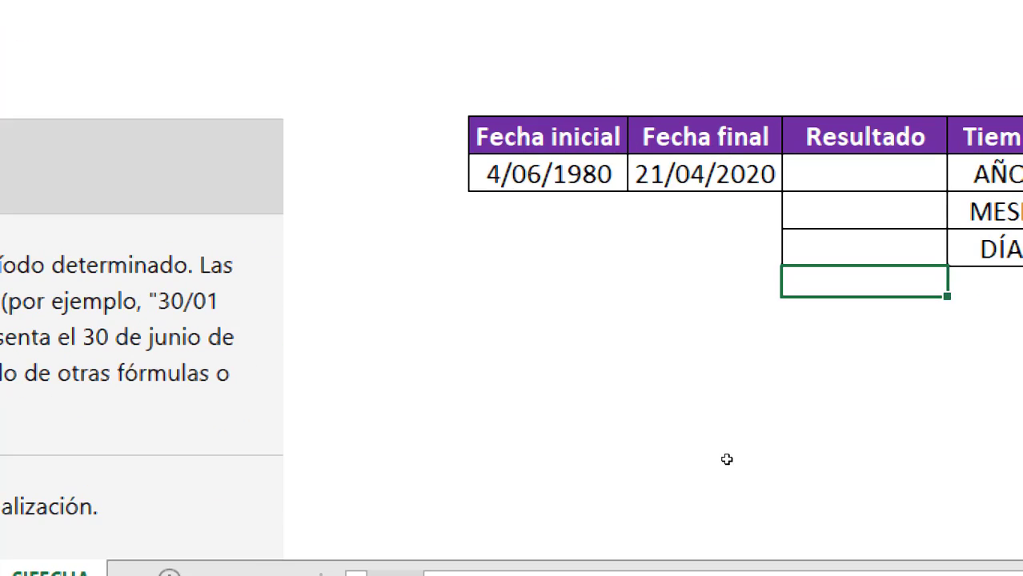
key(Down)
key(Down)
key(Down)
key(Left)
key(Left)
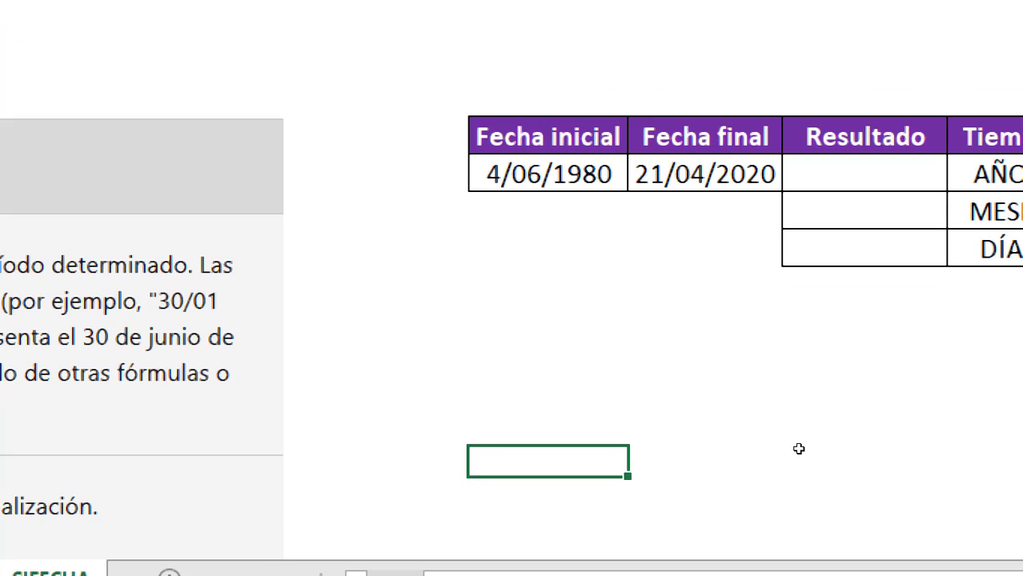
text(=AHORA()
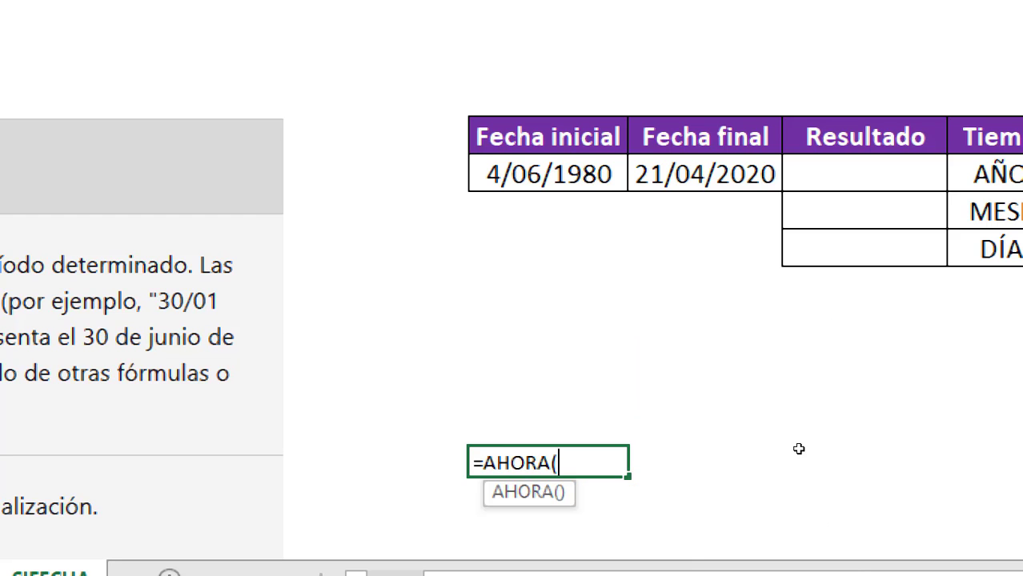
text())
key(Return)
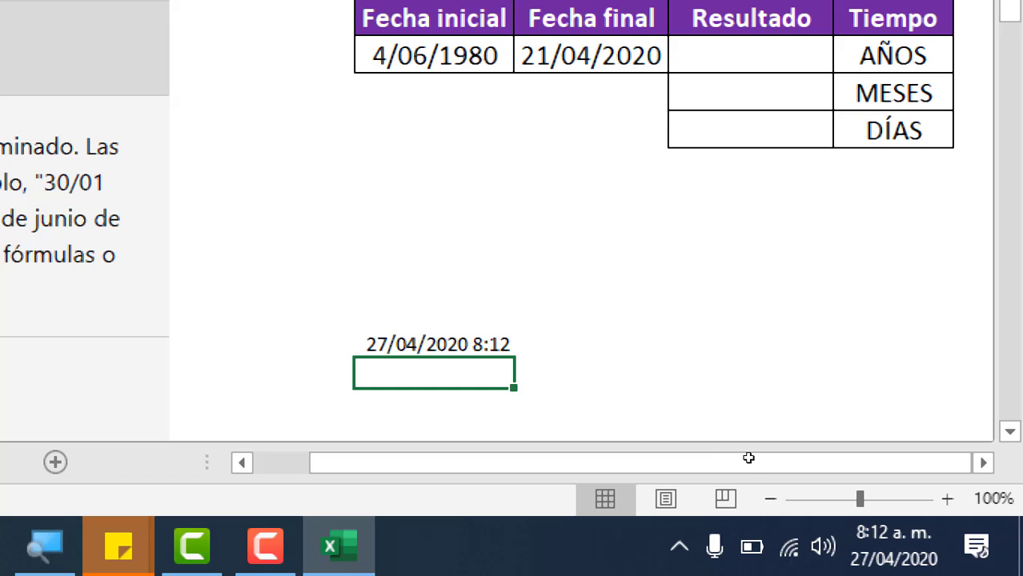
text(=HO)
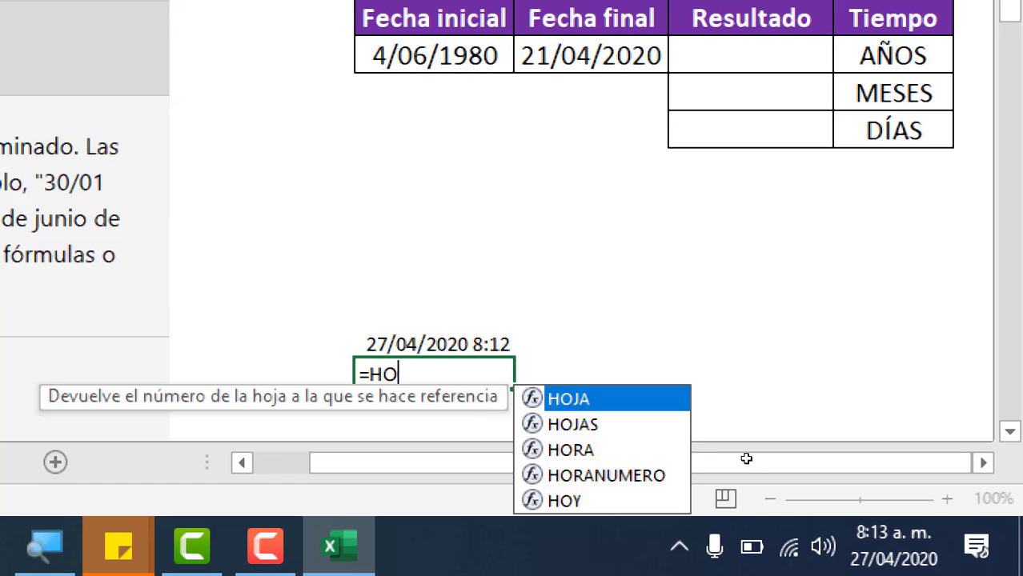
text(Y/)
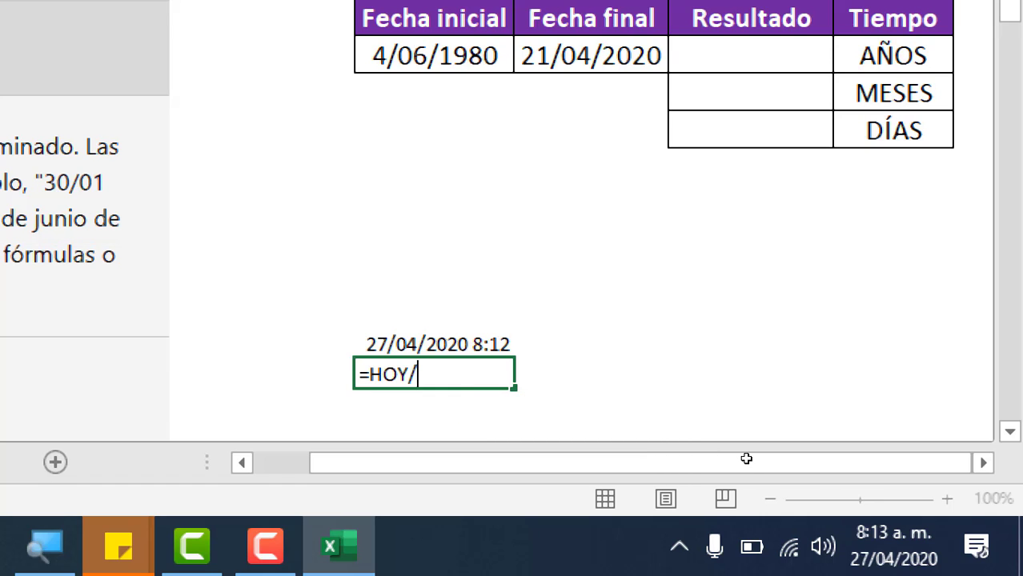
key(BackSpace)
text(())
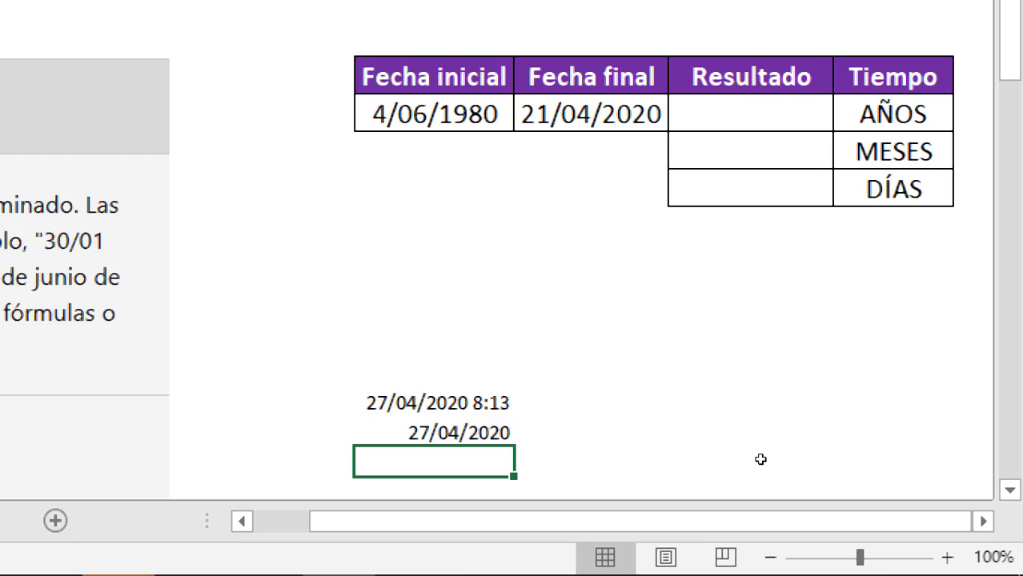
key(Up)
key(Up)
key(Up)
key(shift+Down)
key(shift+Down)
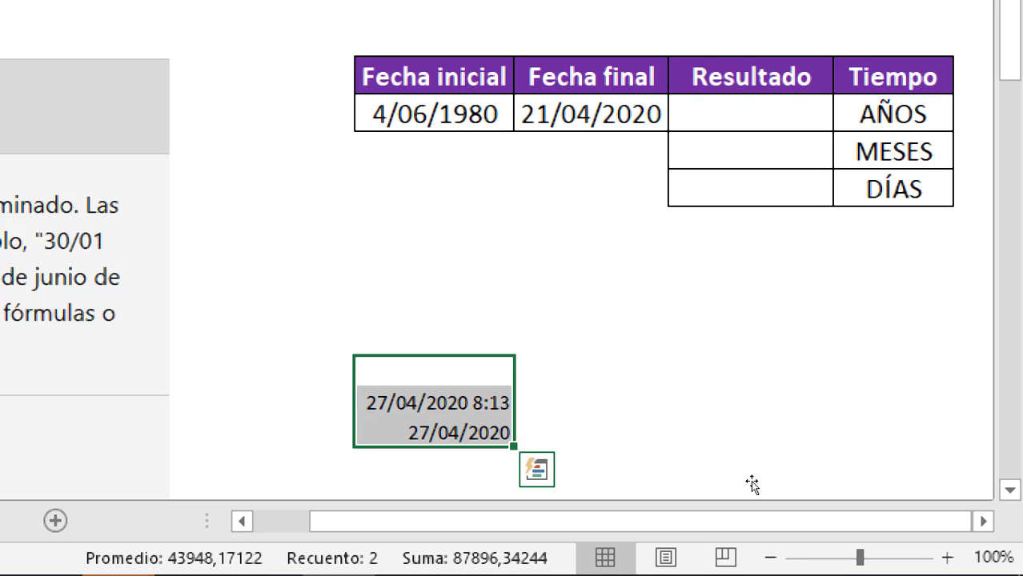
key(Delete)
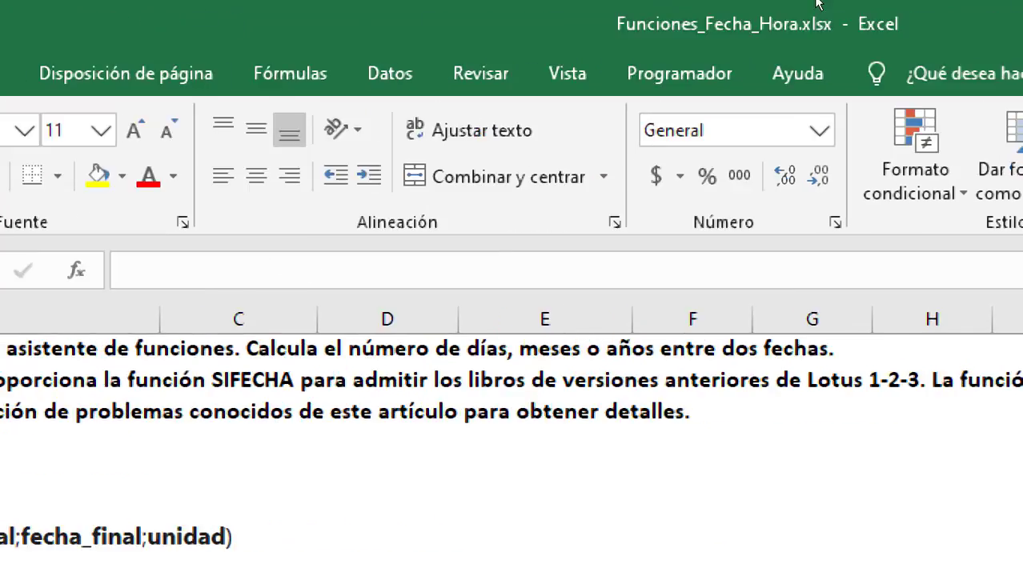
Close the Funciones_Fecha_Hora workbook, discarding its changes with No guardar.
click(999, 24)
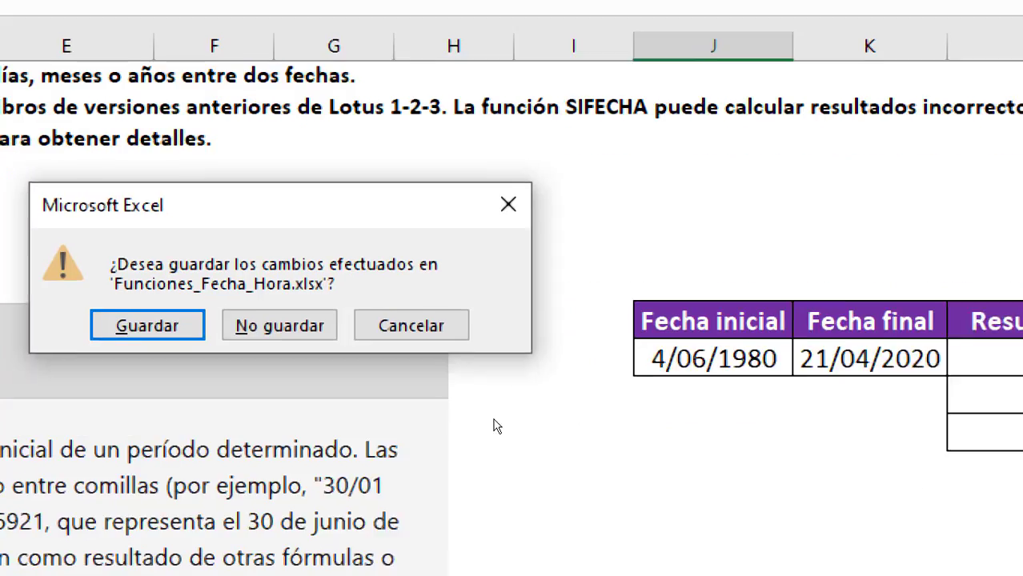
key(Tab)
key(Return)
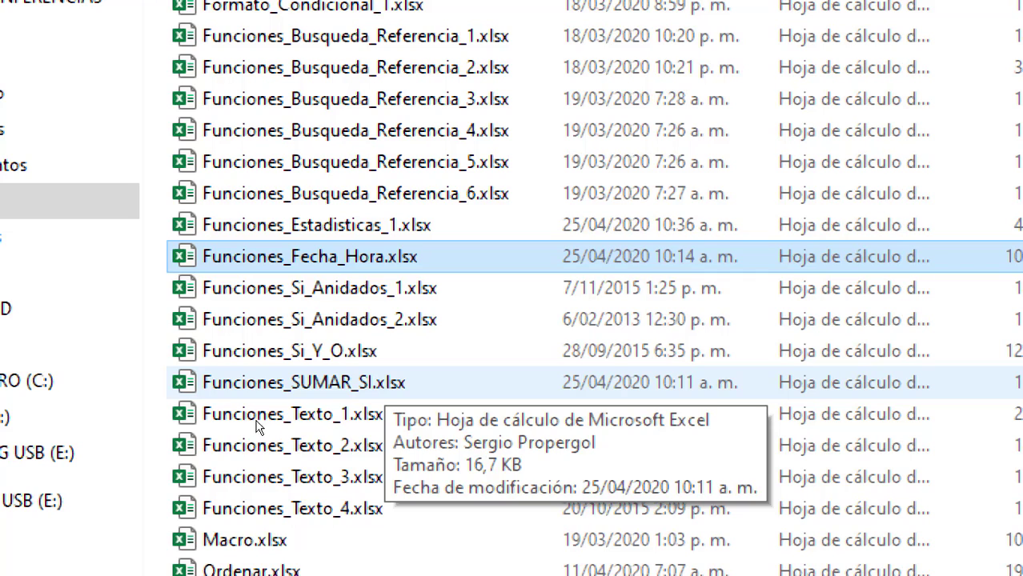
Open Funciones_SUMAR_SI.xlsx and move to its SUMAR.SI Y .CONJUNTO sheet.
click(222, 430)
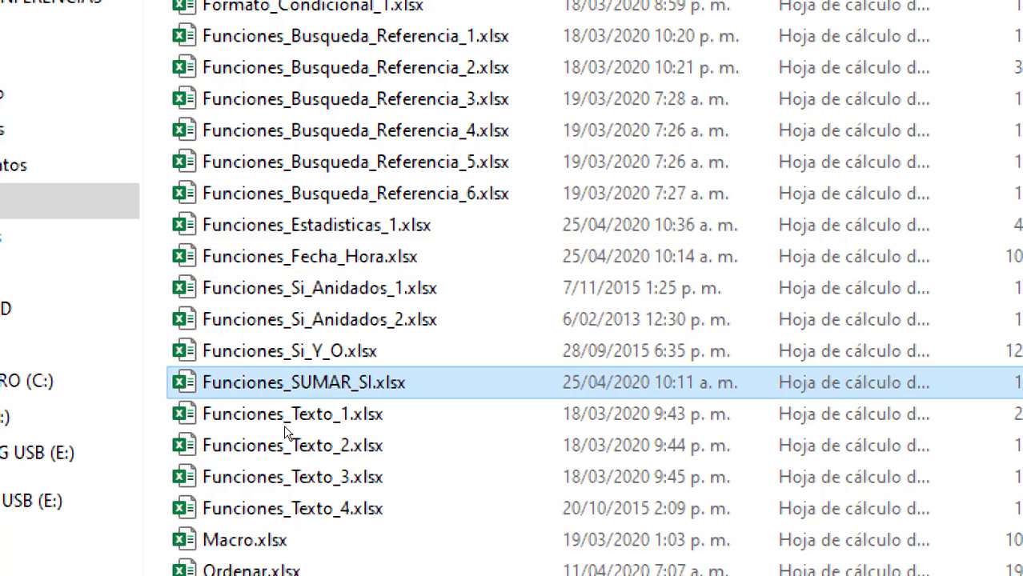
double_click(254, 432)
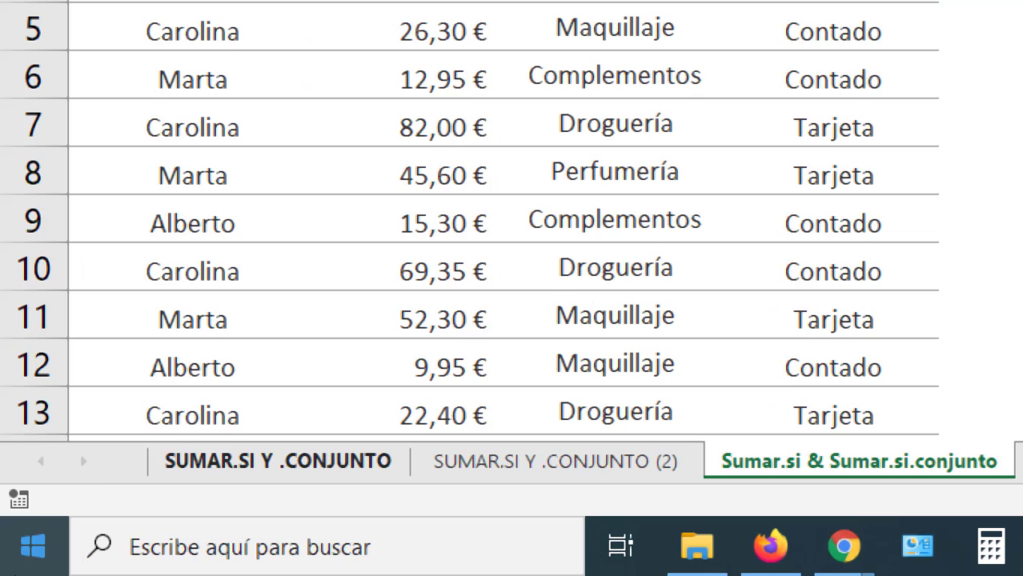
key(ctrl+Page_Up)
key(ctrl+Page_Up)
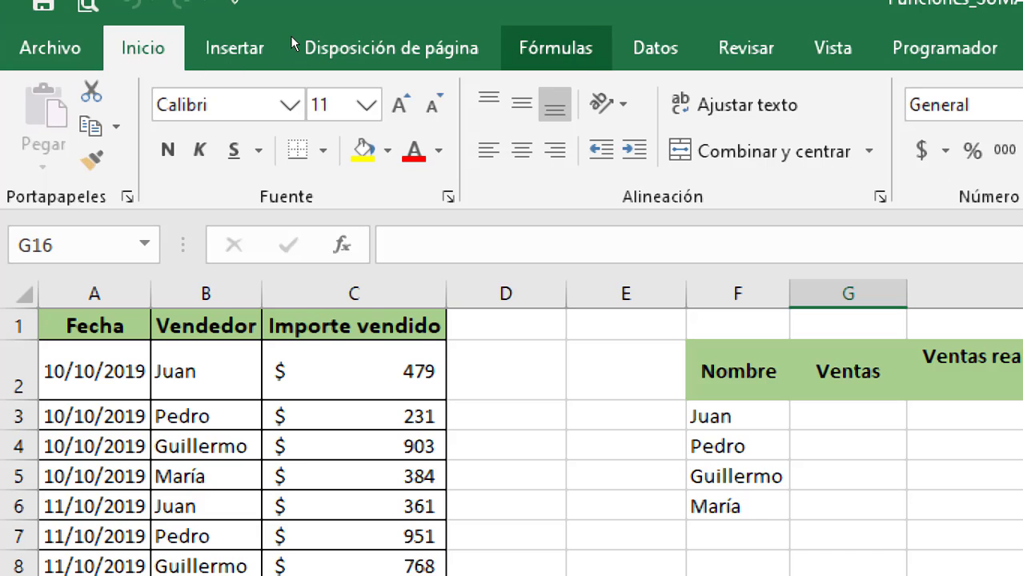
Show the Matemáticas y trigonométricas function list from the Fórmulas tab and browse it.
click(555, 48)
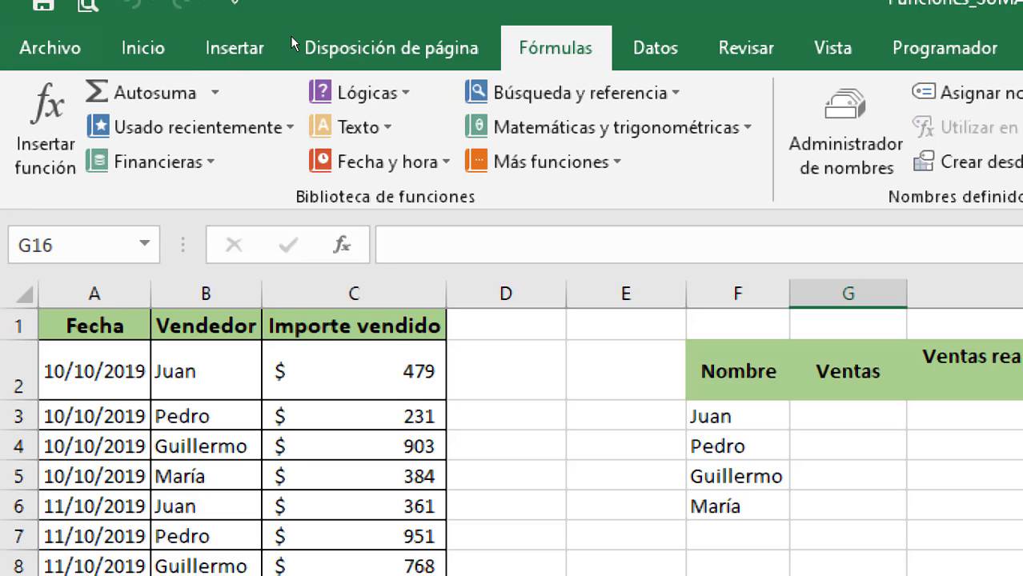
click(608, 127)
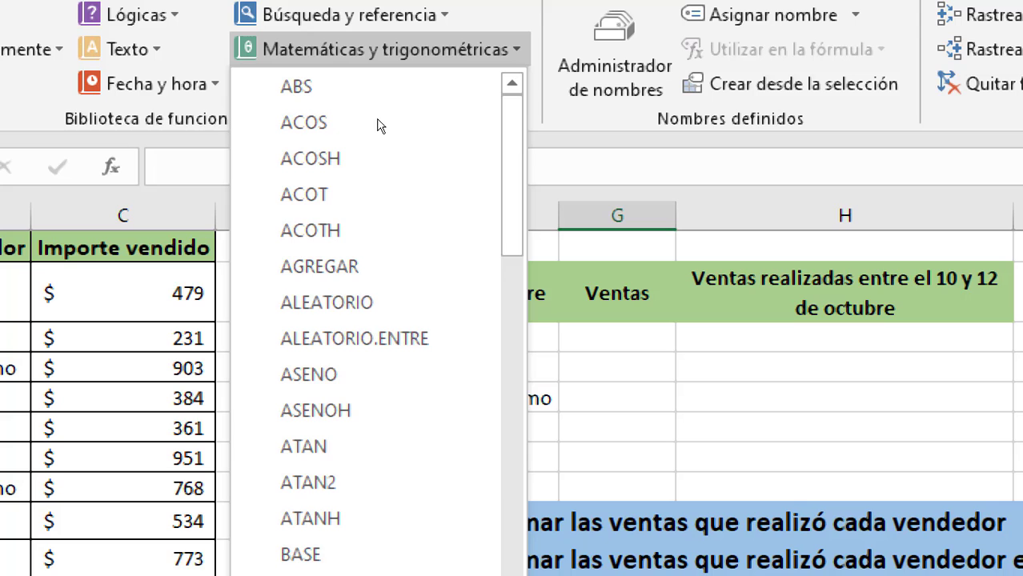
scroll(384, 144, down, 1)
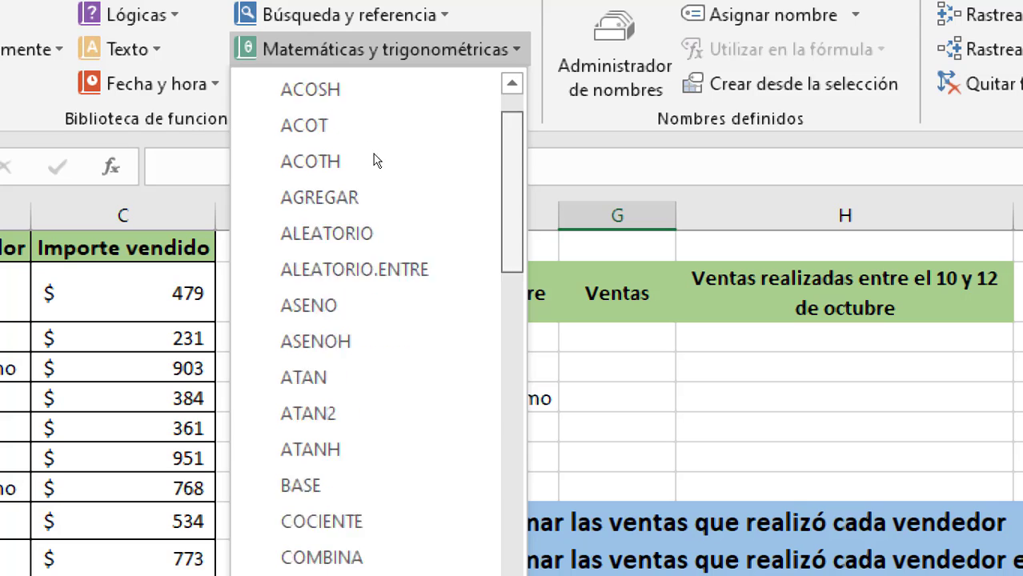
scroll(384, 240, down, 12)
scroll(385, 304, down, 5)
scroll(378, 343, up, 15)
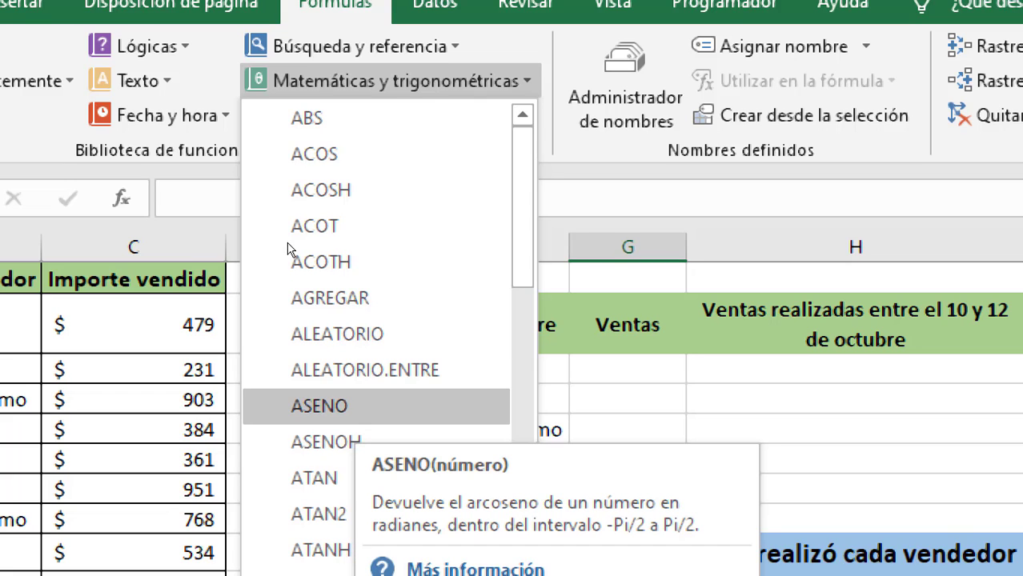
scroll(308, 234, down, 1)
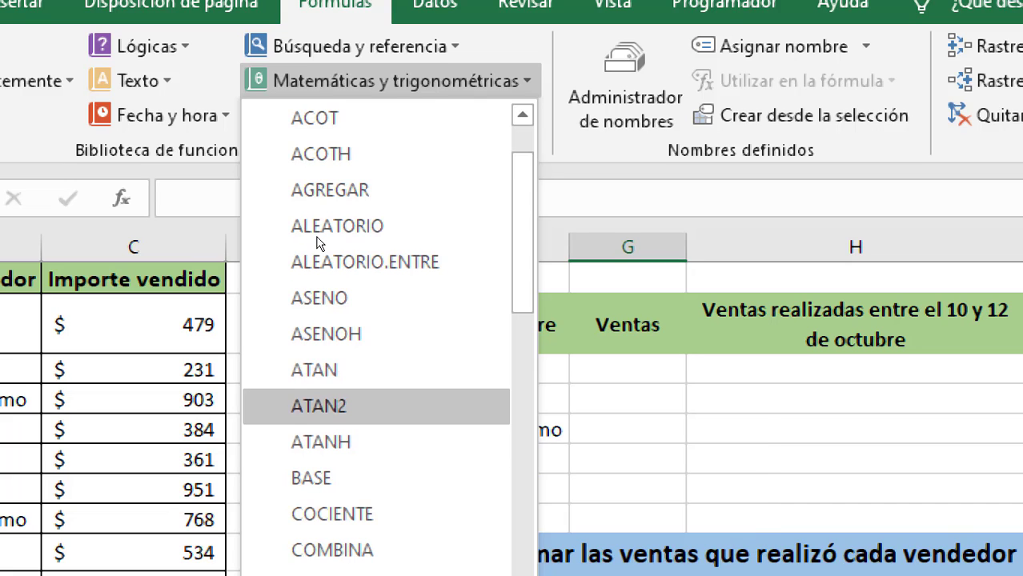
scroll(317, 240, down, 2)
Browse down to SUMAR.SI.CONJUNTO, preview its description, and dismiss the list with Esc.
scroll(328, 271, down, 2)
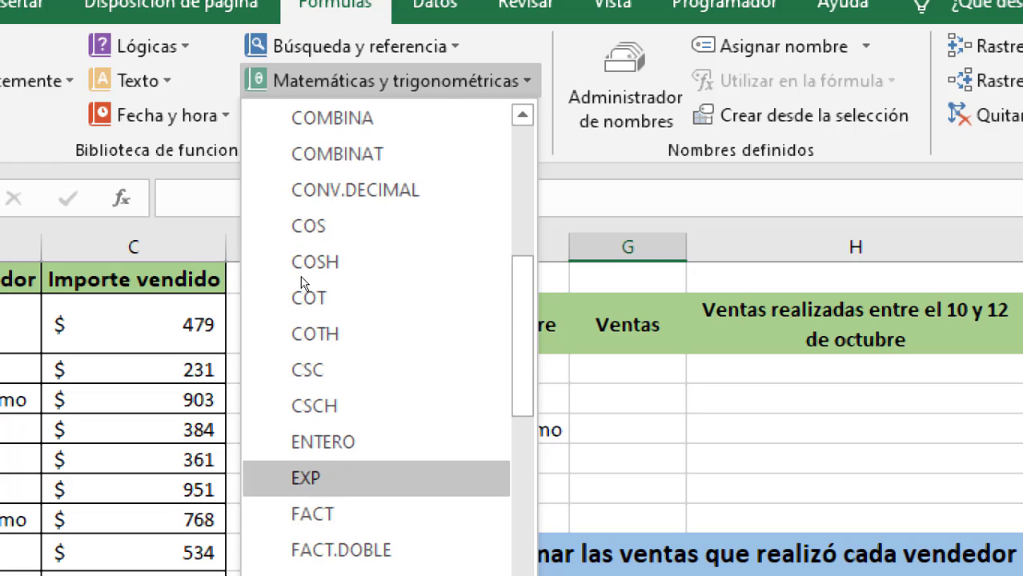
scroll(305, 284, down, 4)
scroll(305, 284, down, 2)
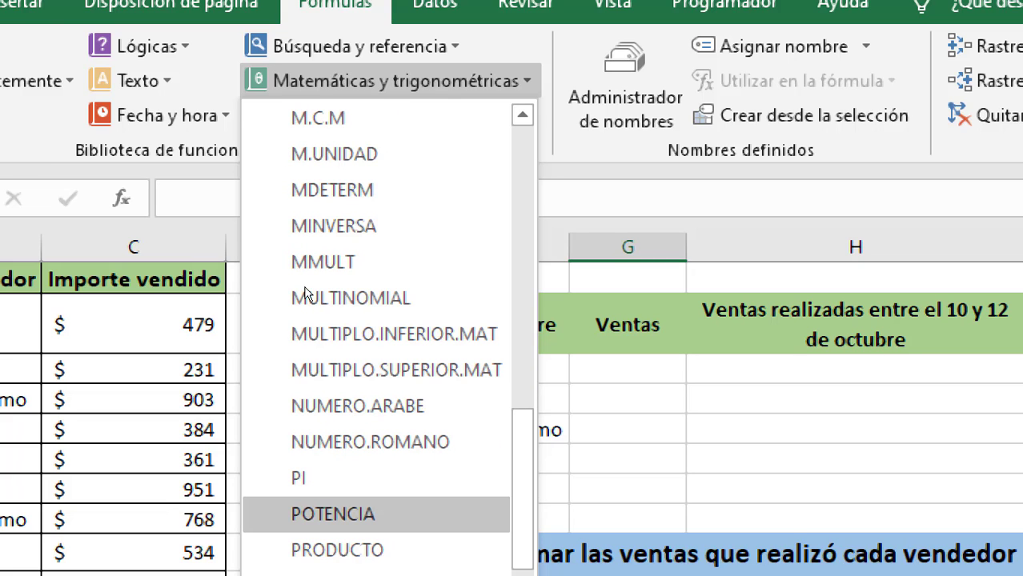
scroll(305, 294, down, 1)
scroll(306, 293, down, 3)
scroll(312, 295, down, 2)
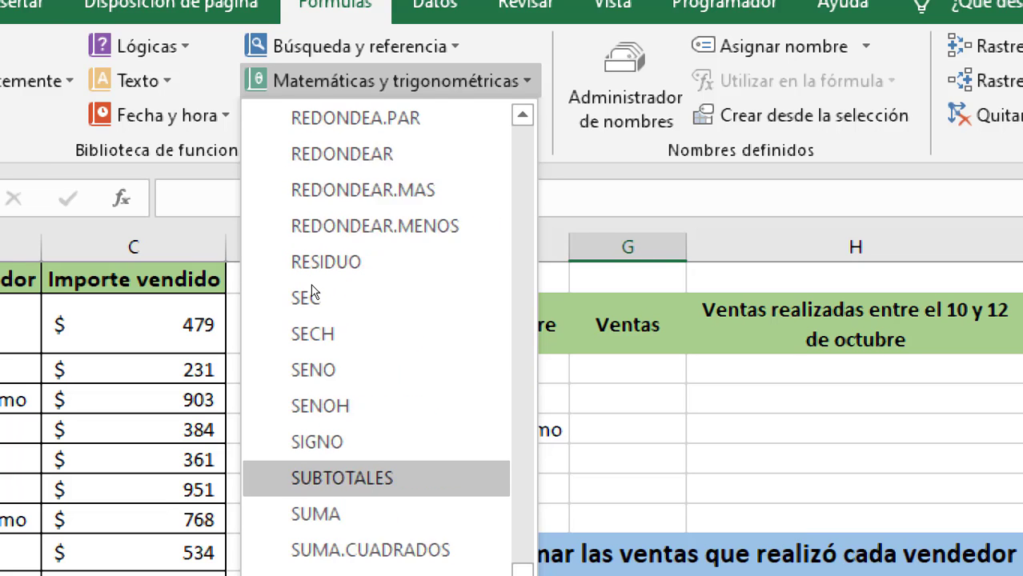
scroll(312, 293, down, 3)
scroll(312, 294, down, 1)
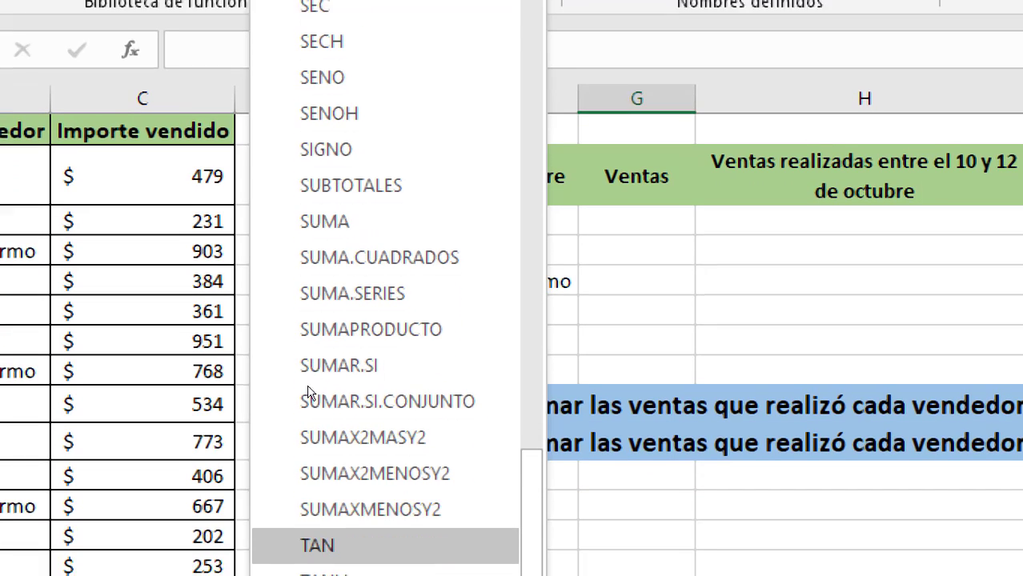
key(Down)
key(Up)
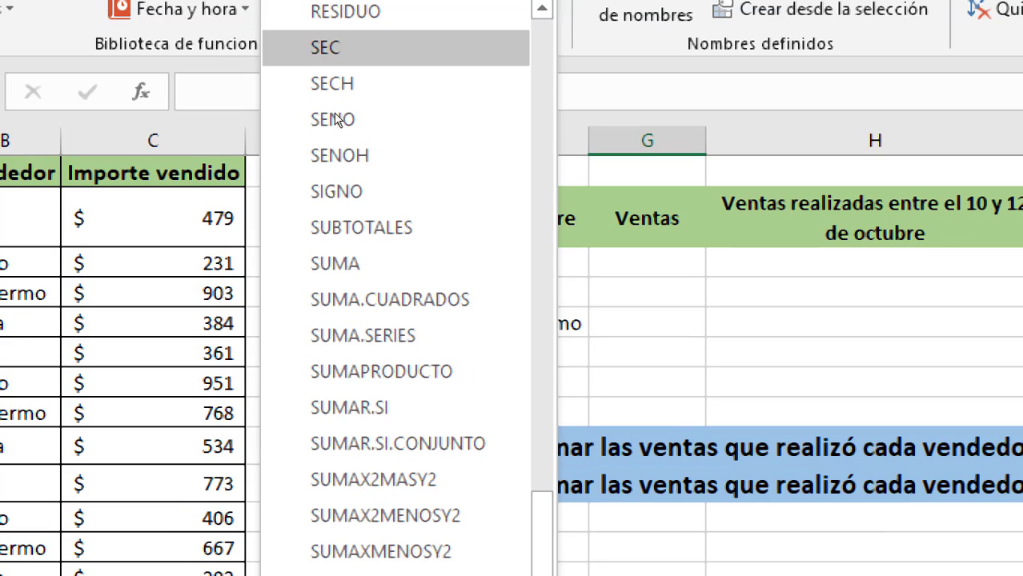
scroll(357, 270, up, 3)
scroll(356, 271, up, 11)
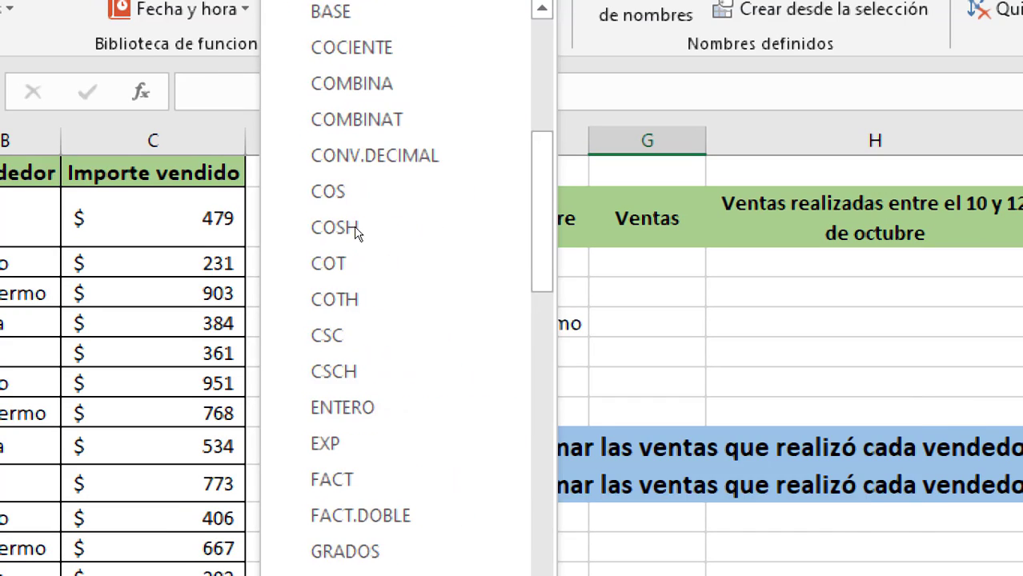
scroll(342, 176, up, 5)
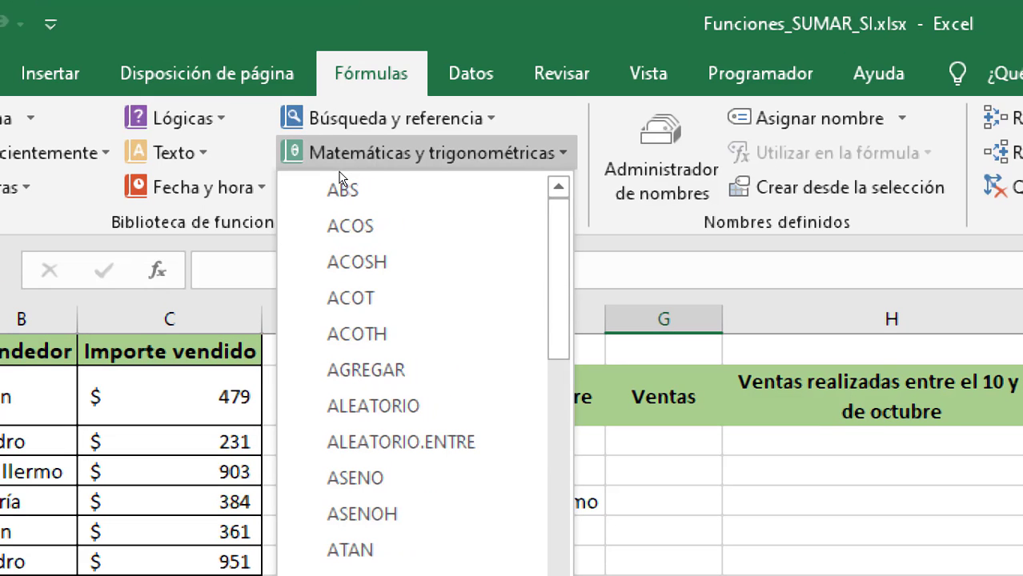
scroll(315, 156, down, 1)
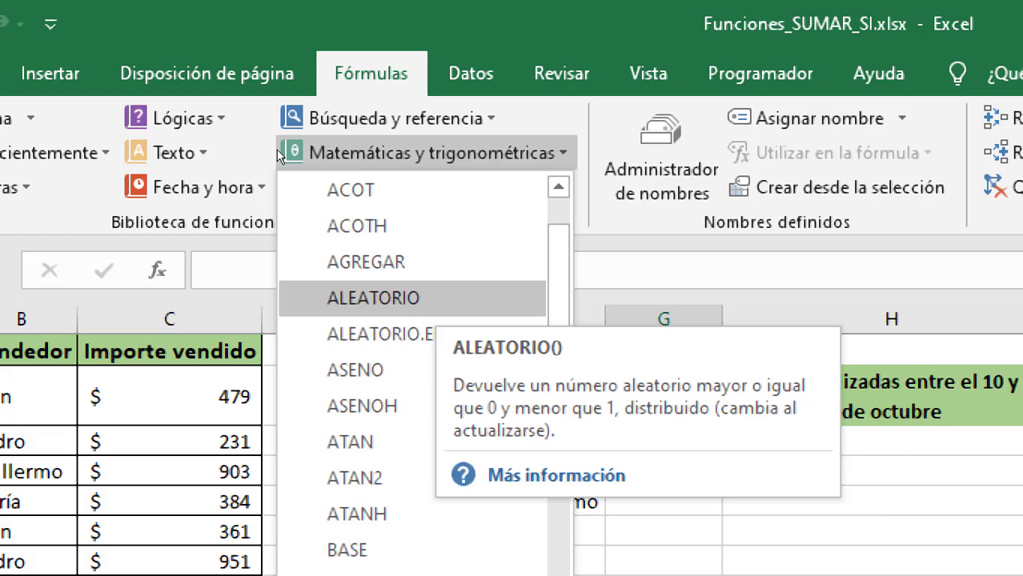
scroll(316, 167, down, 2)
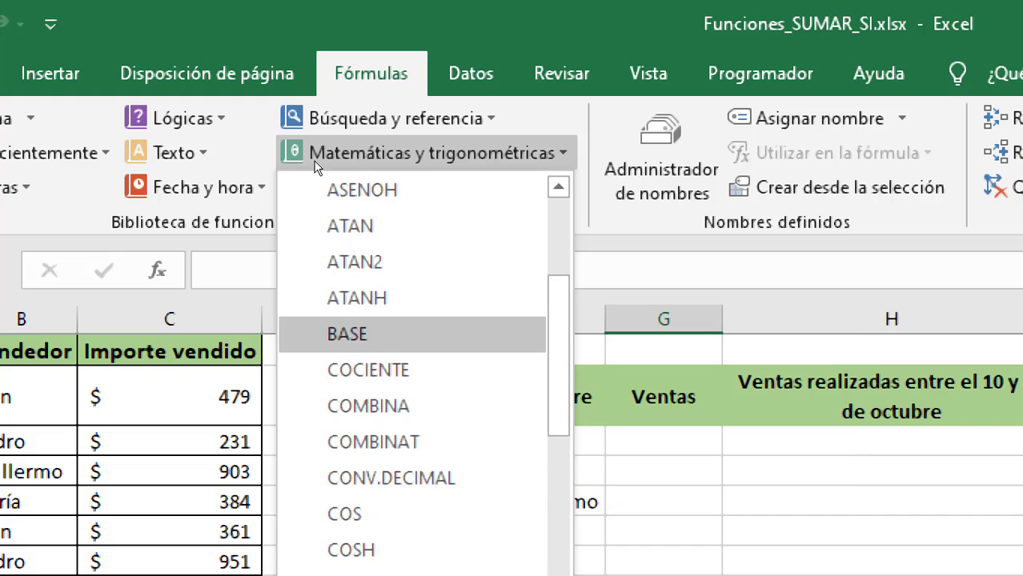
scroll(357, 186, down, 1)
scroll(361, 205, down, 1)
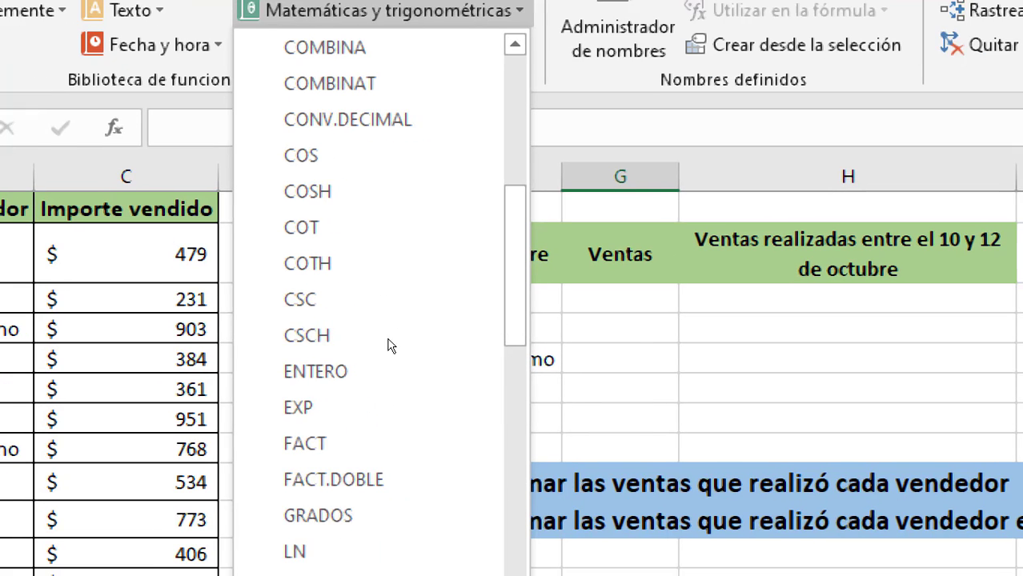
scroll(324, 233, down, 1)
scroll(328, 232, down, 1)
scroll(331, 231, down, 2)
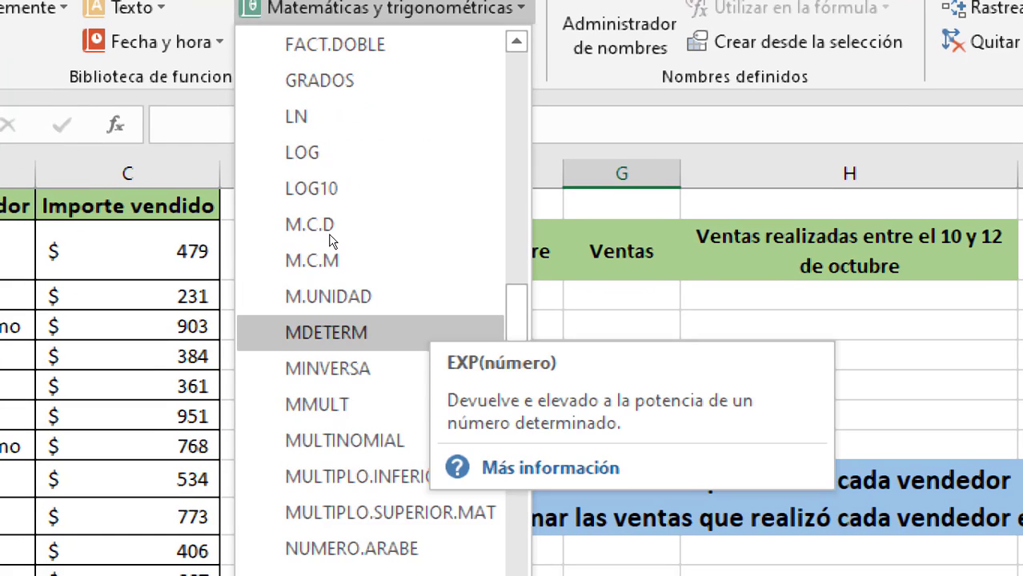
scroll(332, 240, down, 3)
scroll(330, 238, down, 1)
scroll(320, 248, down, 3)
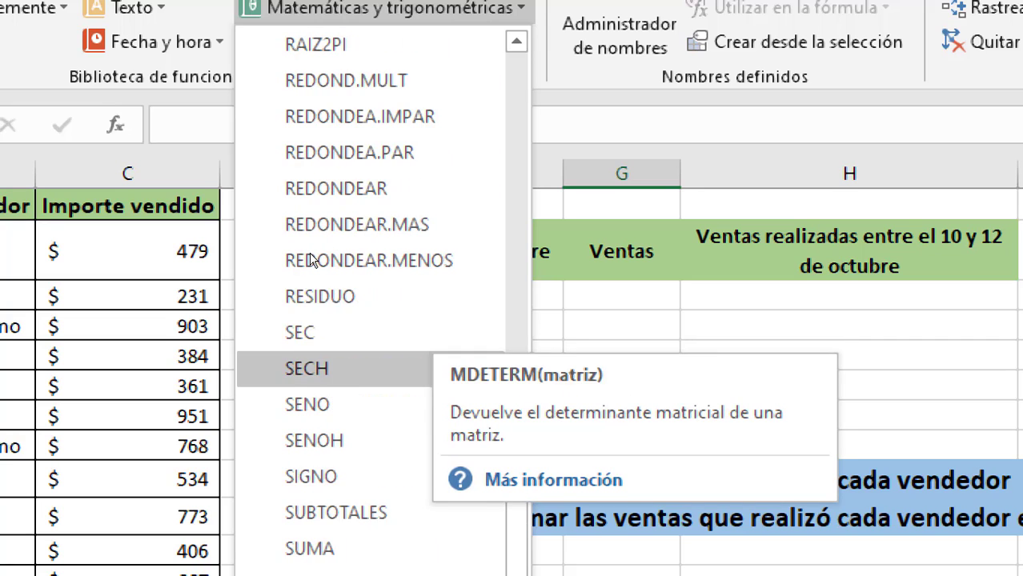
scroll(312, 261, down, 2)
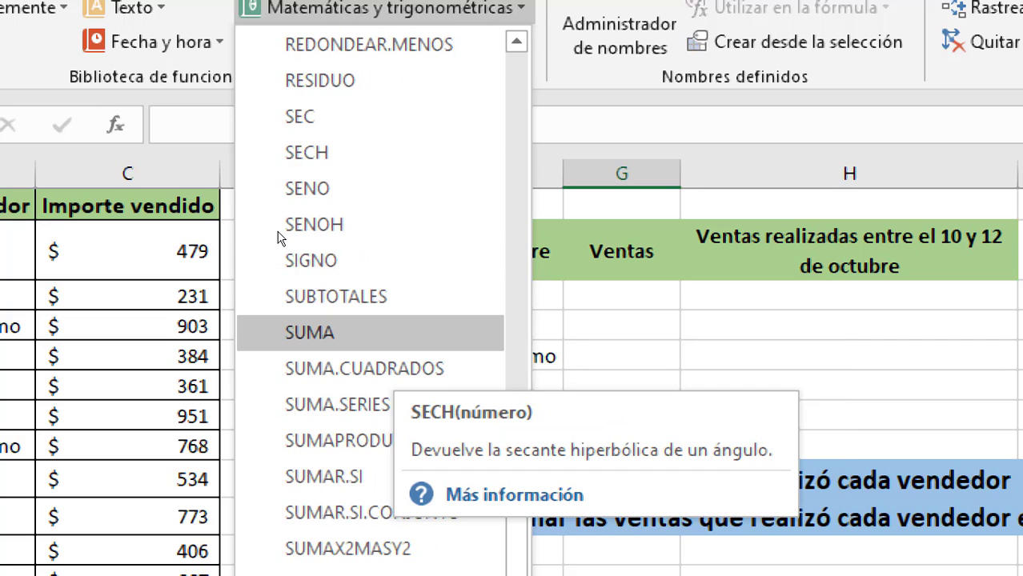
scroll(340, 220, down, 1)
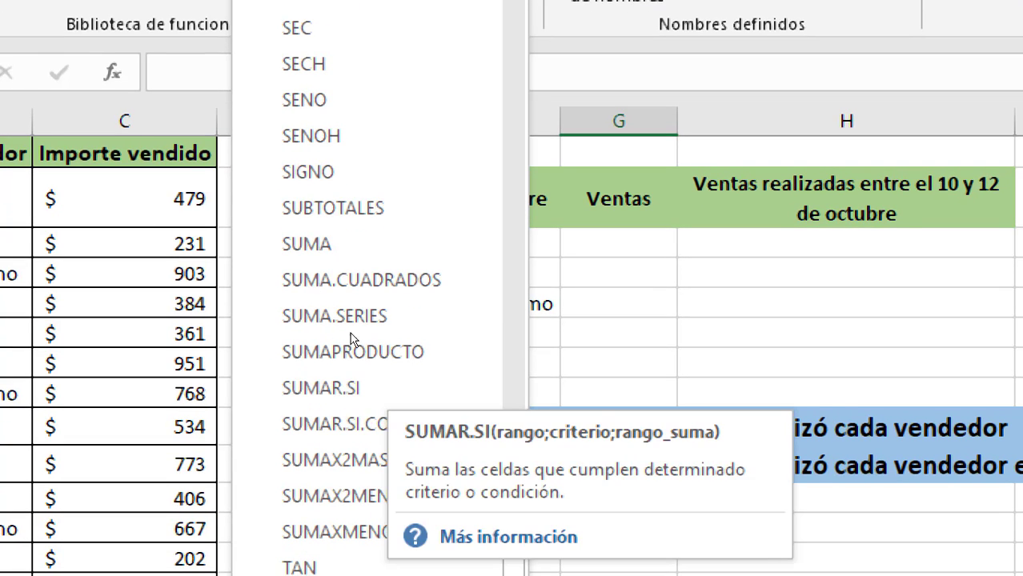
key(Down)
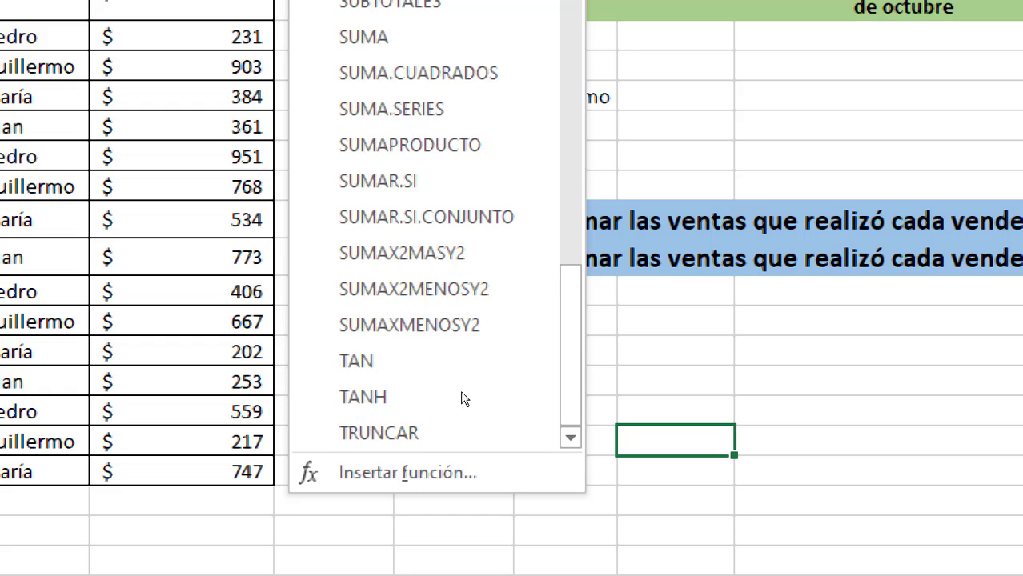
key(Escape)
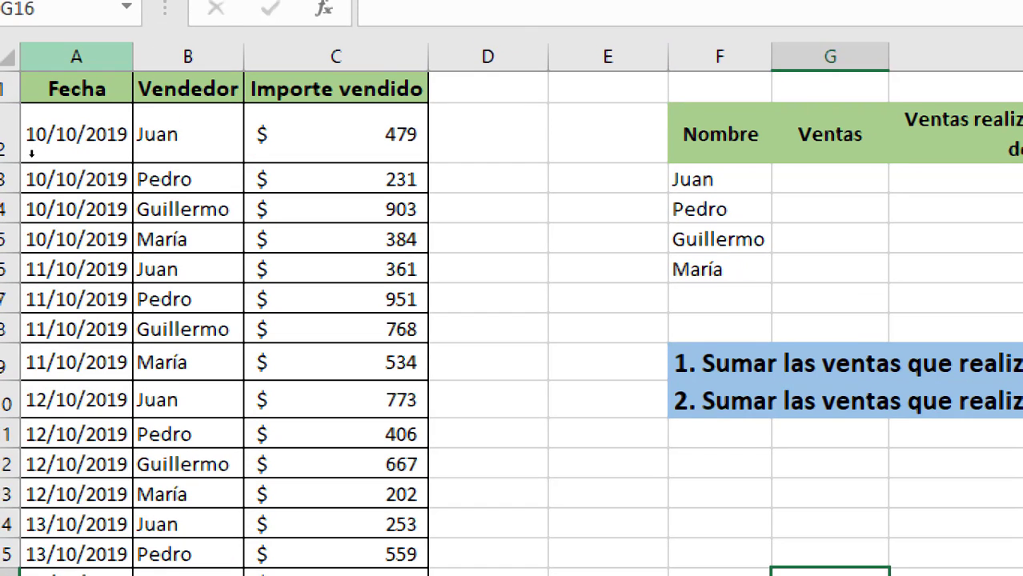
click(31, 157)
key(shift+Right)
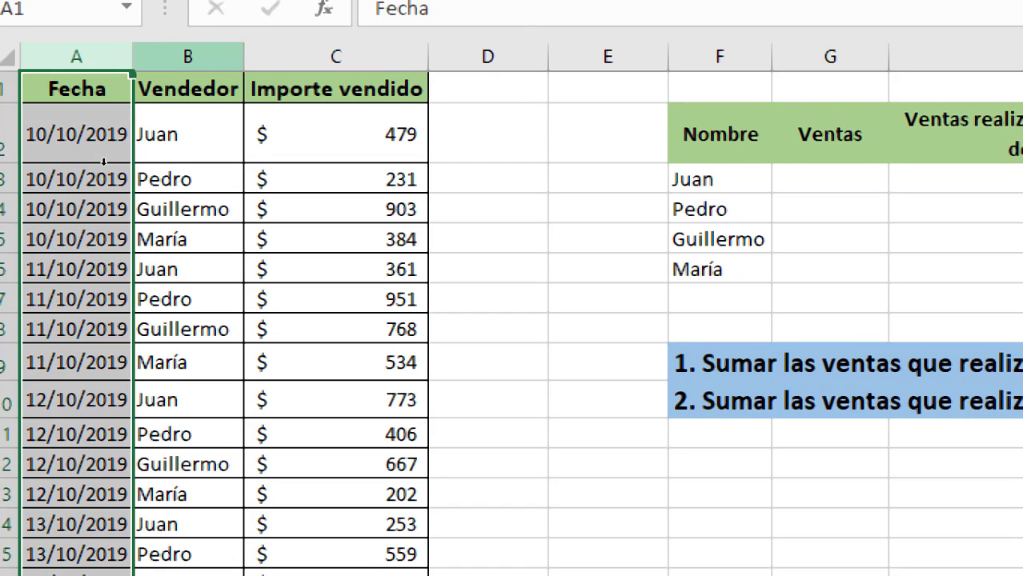
key(ctrl+shift+Down)
key(Right)
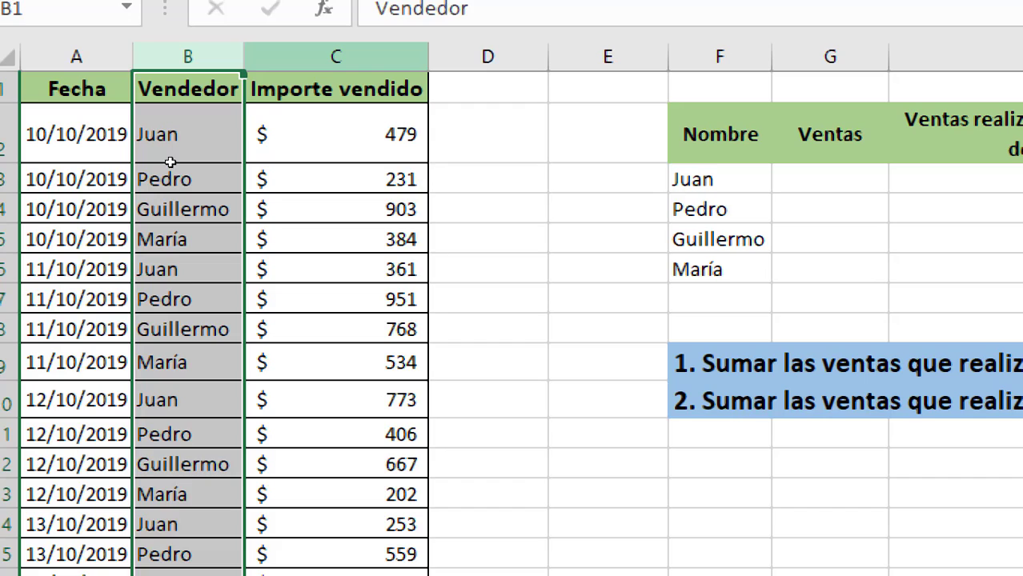
key(ctrl+shift+Down)
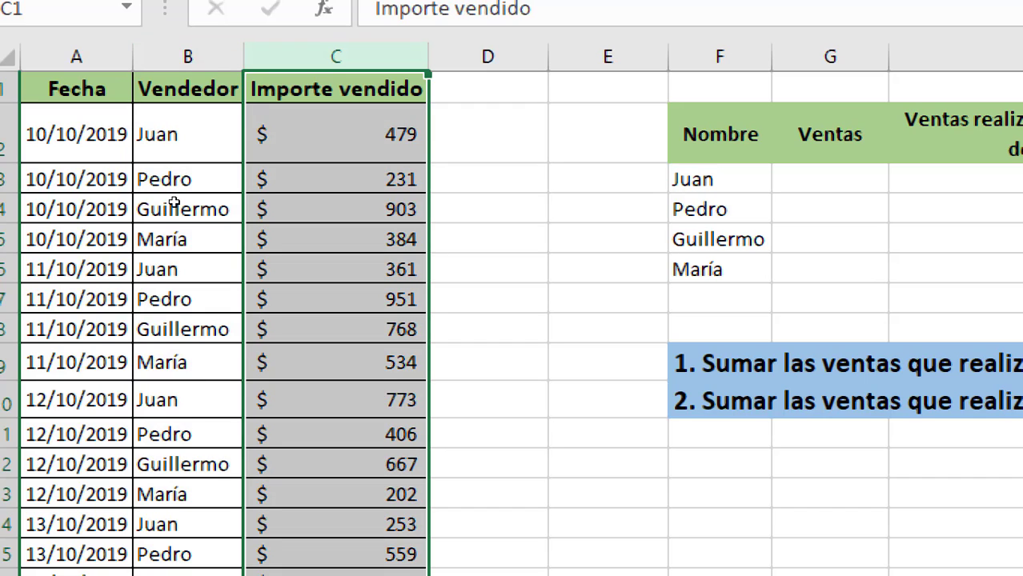
drag(38, 196, 169, 203)
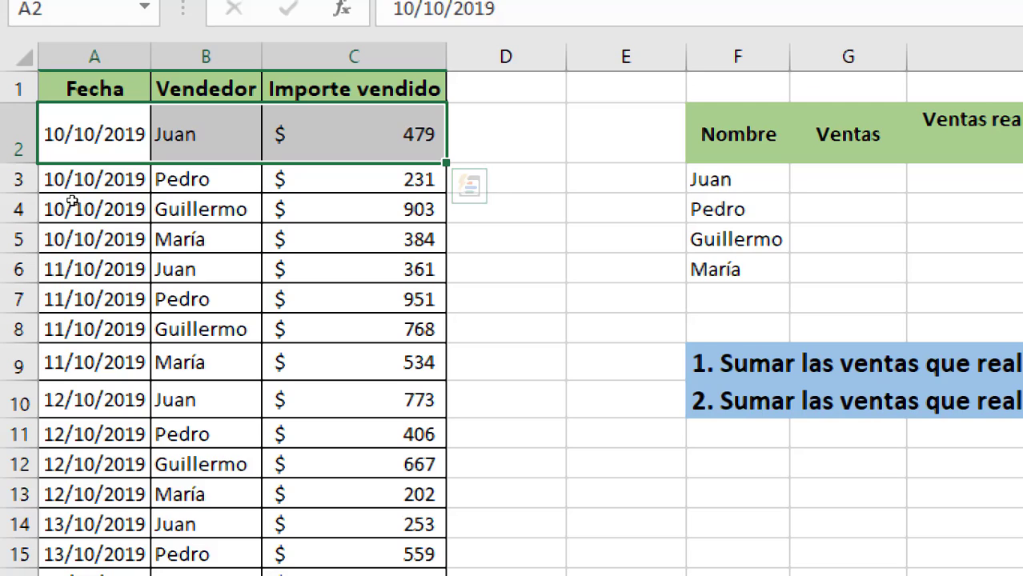
drag(94, 134, 206, 179)
drag(120, 257, 241, 297)
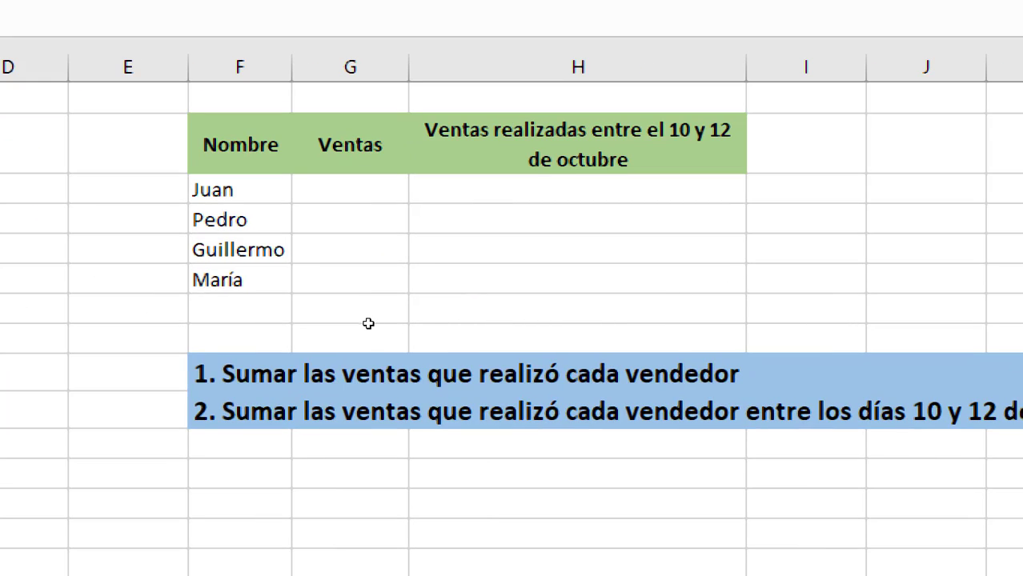
click(416, 370)
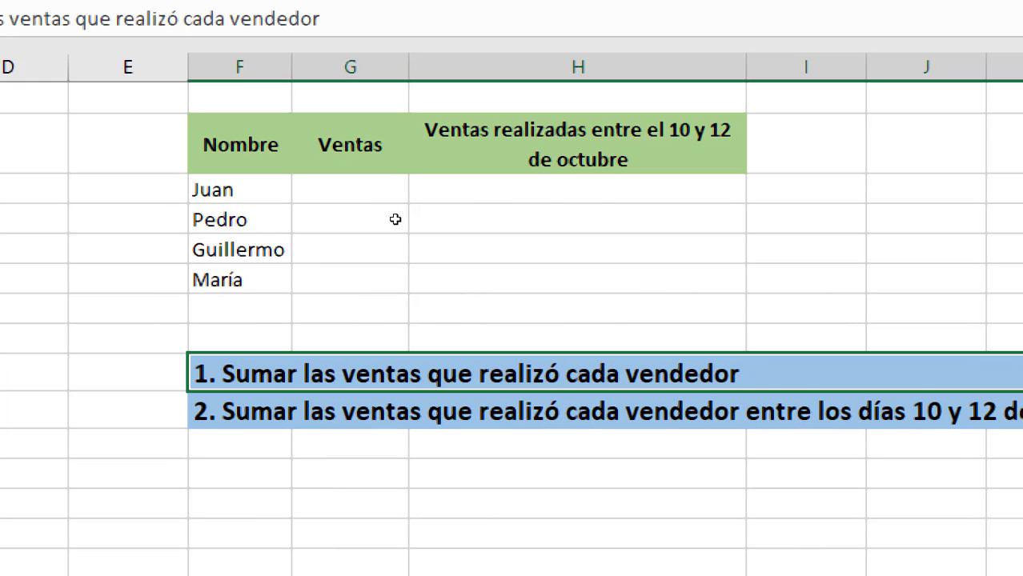
drag(404, 189, 415, 272)
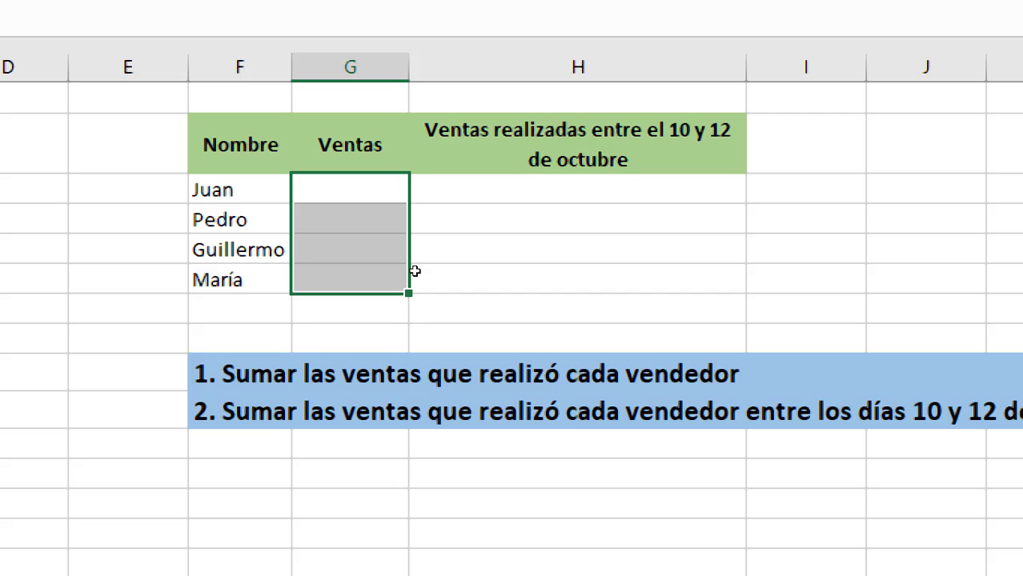
click(542, 410)
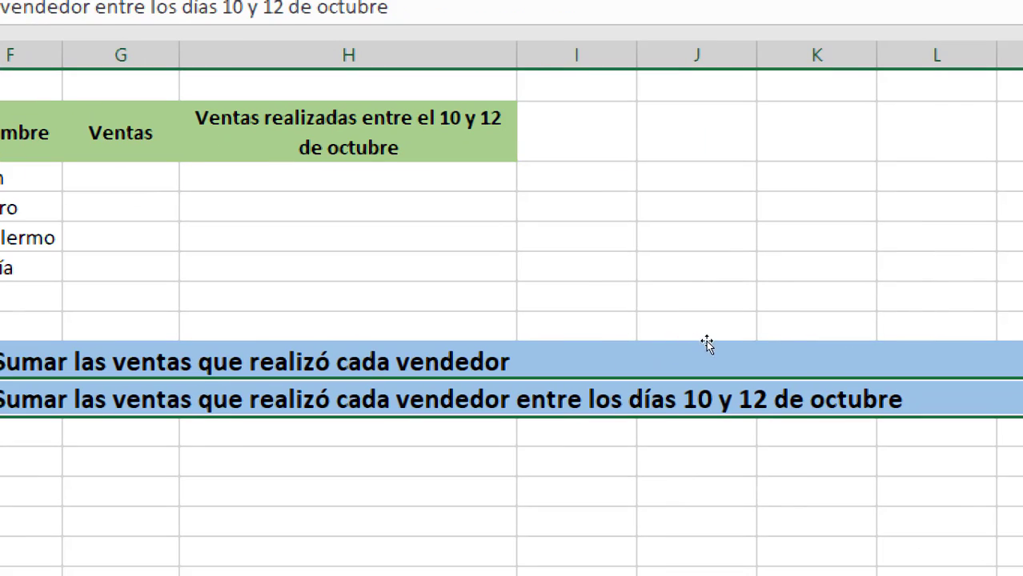
click(513, 220)
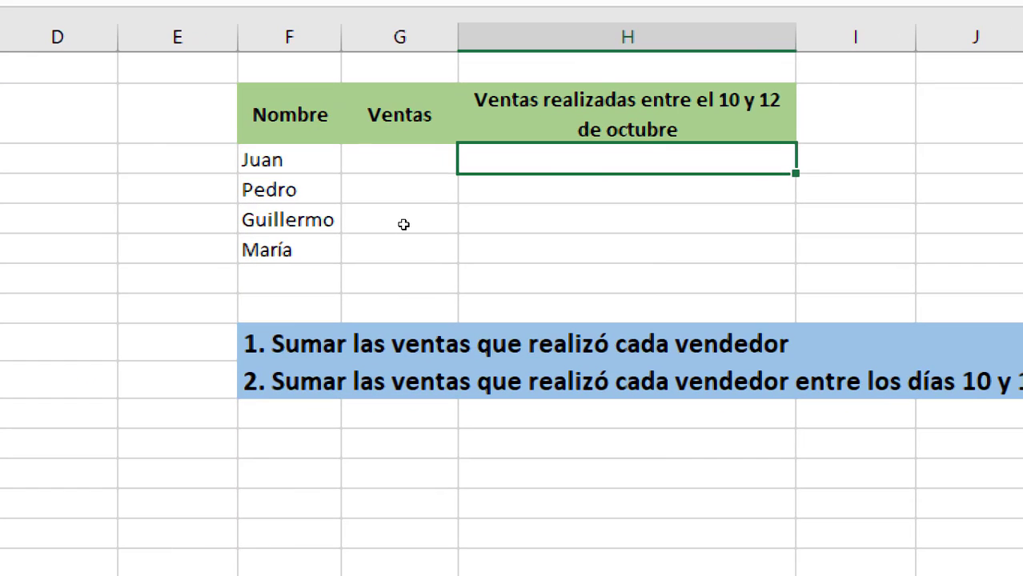
key(Left)
key(Up)
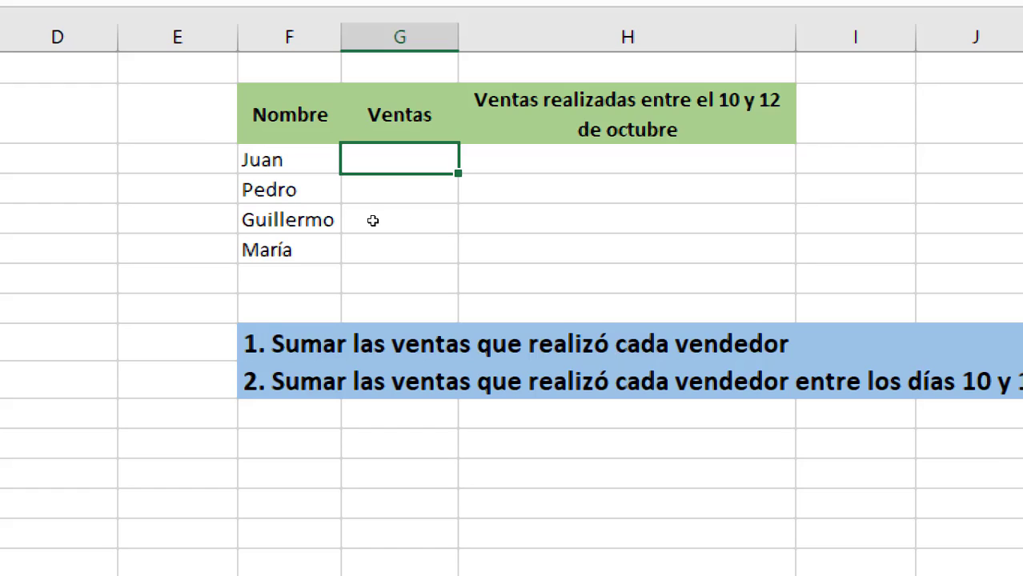
key(Down)
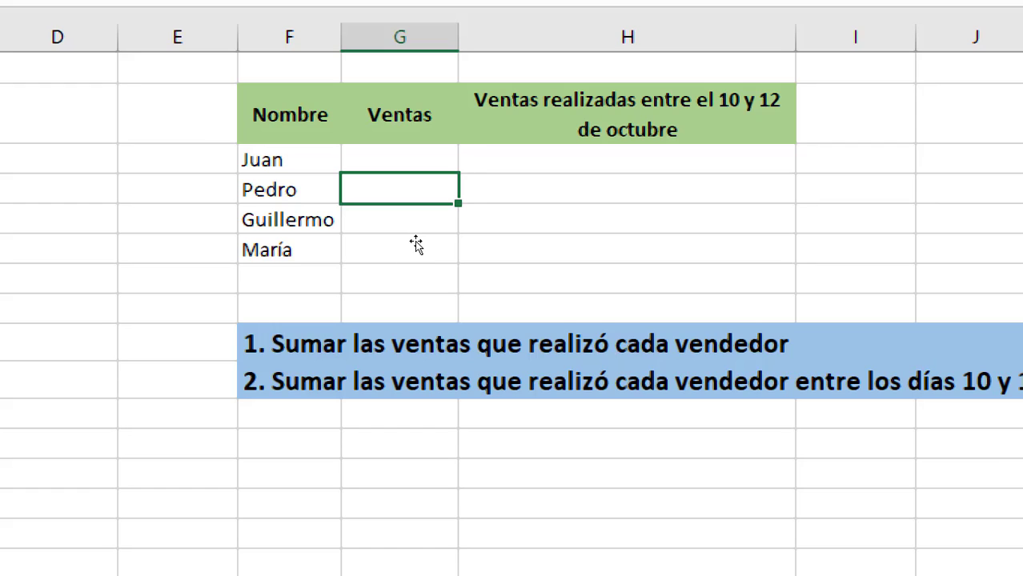
key(Down)
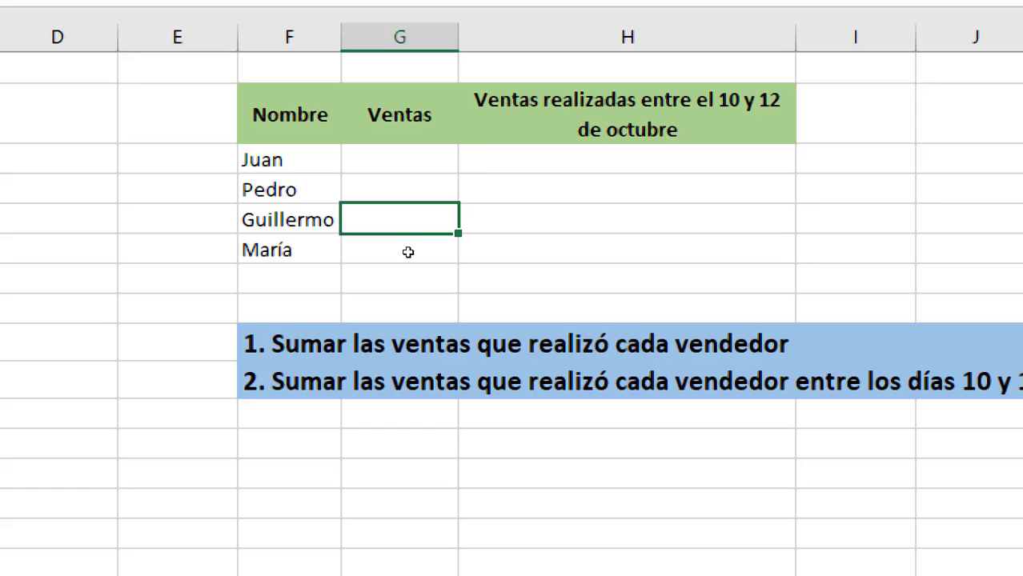
key(Down)
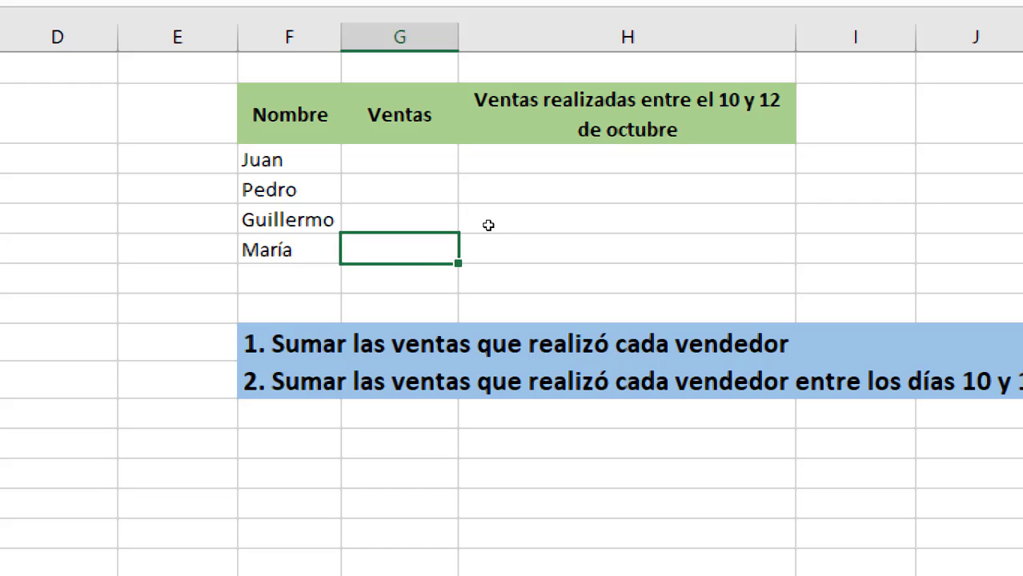
key(Right)
key(Up)
key(Up)
key(Up)
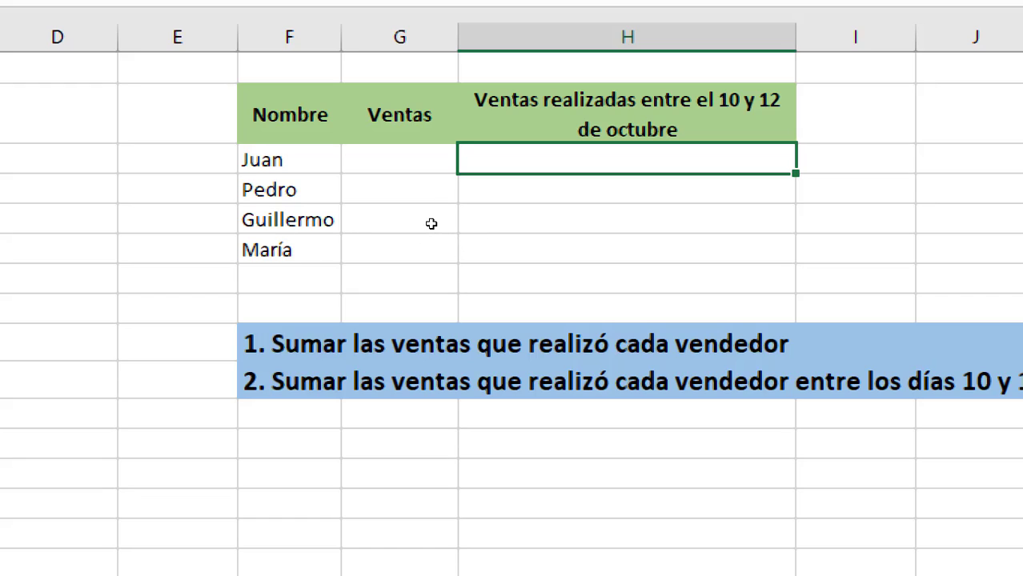
key(Left)
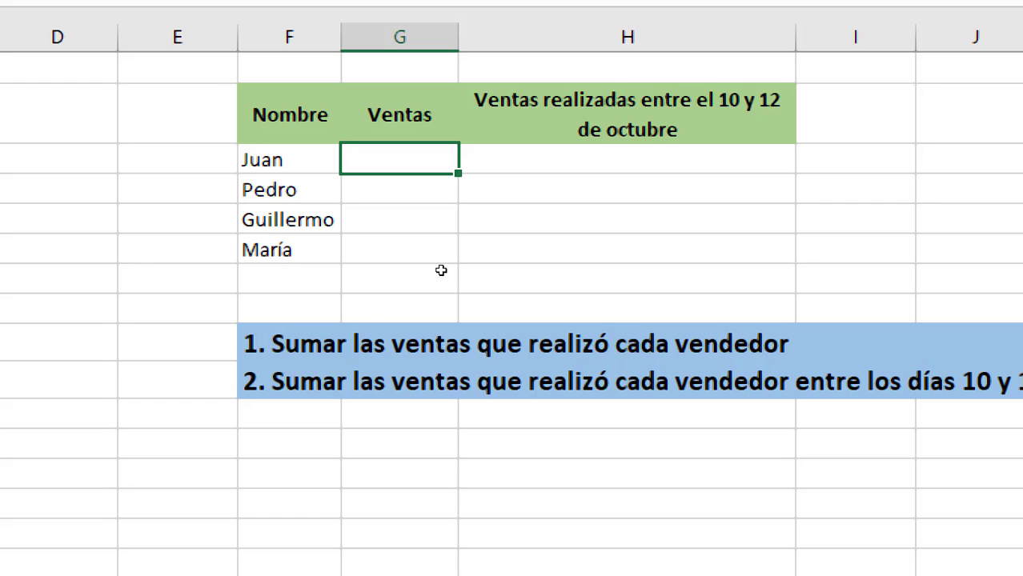
Enter =SUMA(C2:C17) in Juan's Ventas cell to total all sales, $8.435.
text(=SUMA)
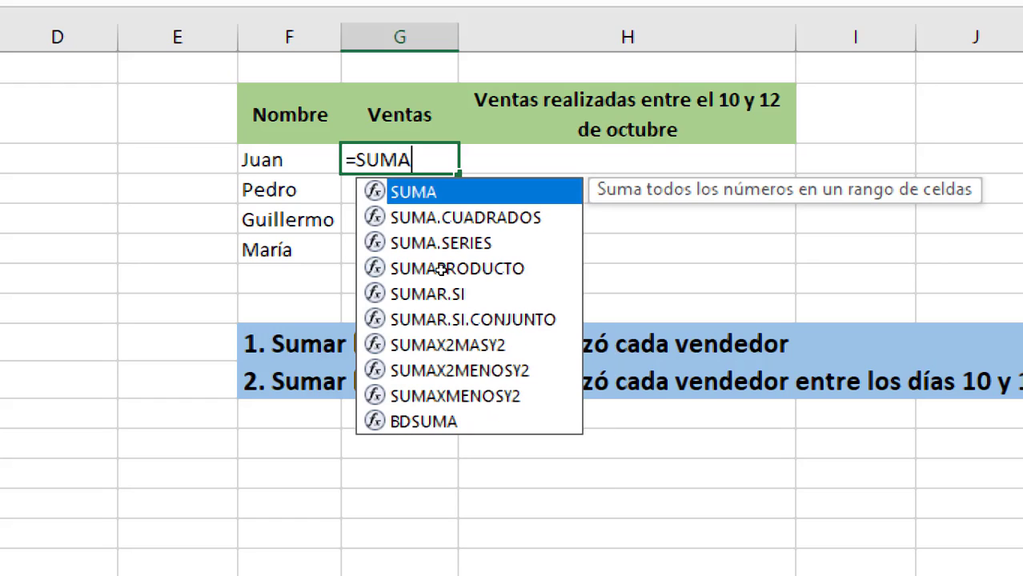
text(R)
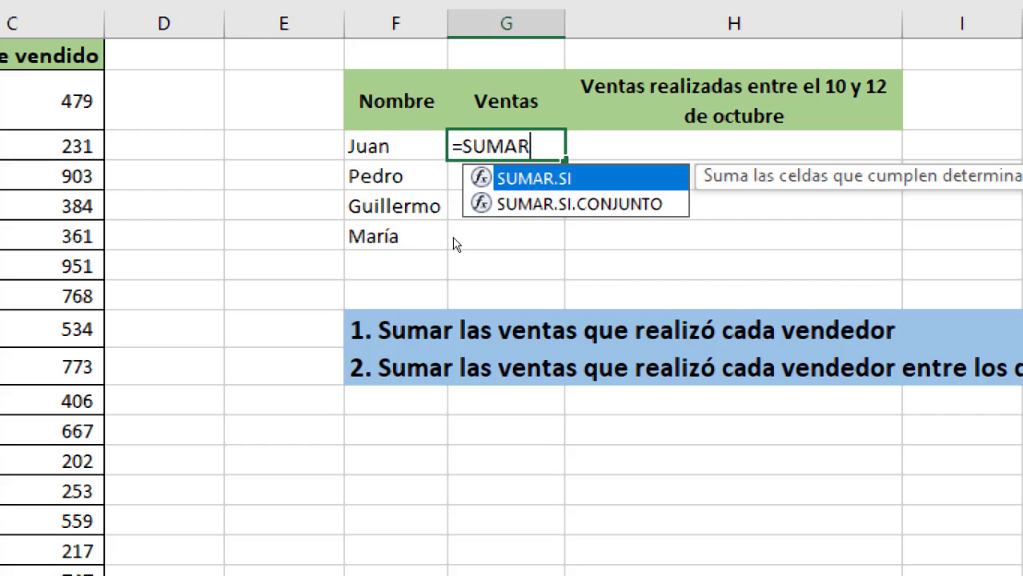
key(BackSpace)
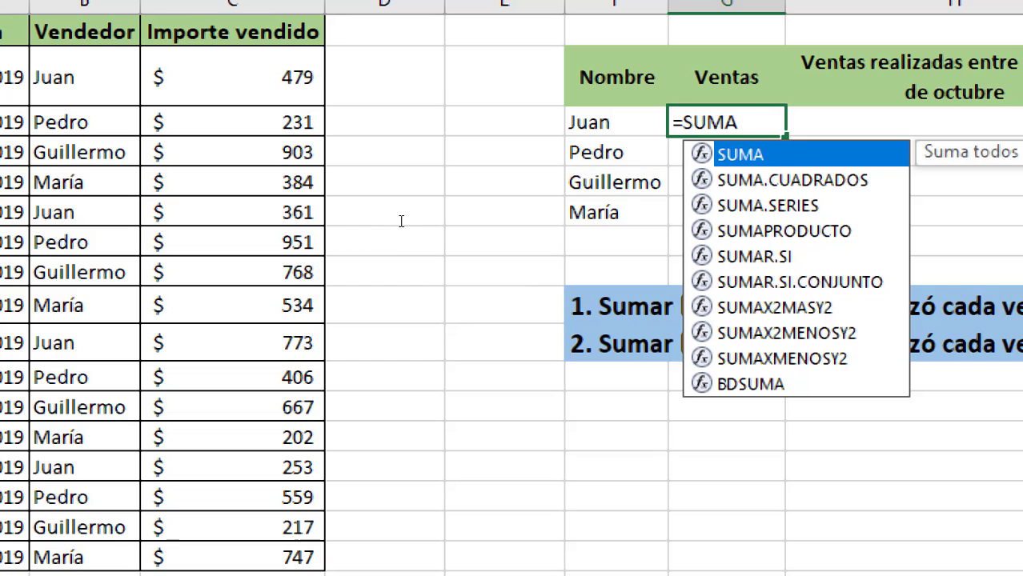
text(()
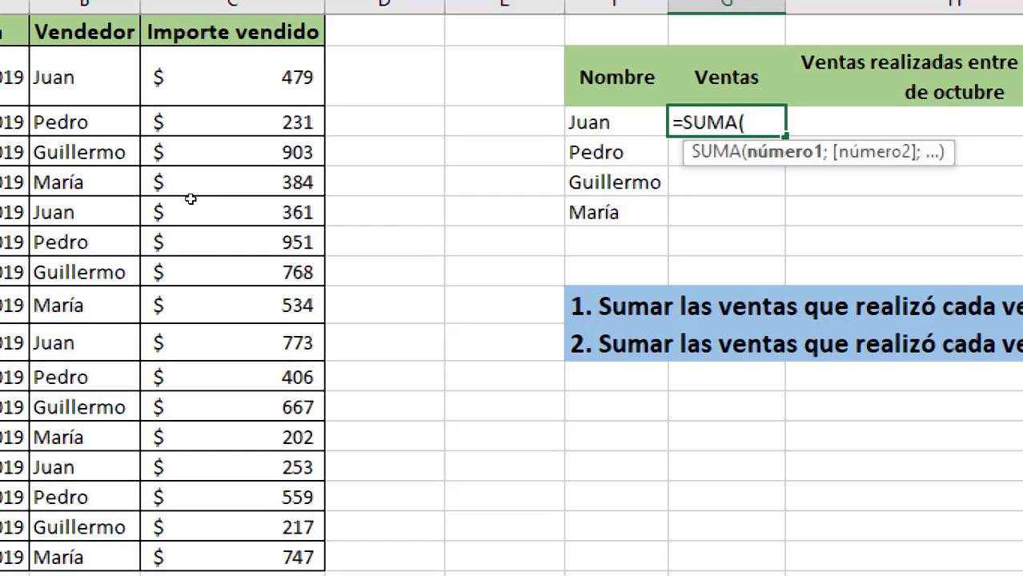
drag(192, 77, 197, 404)
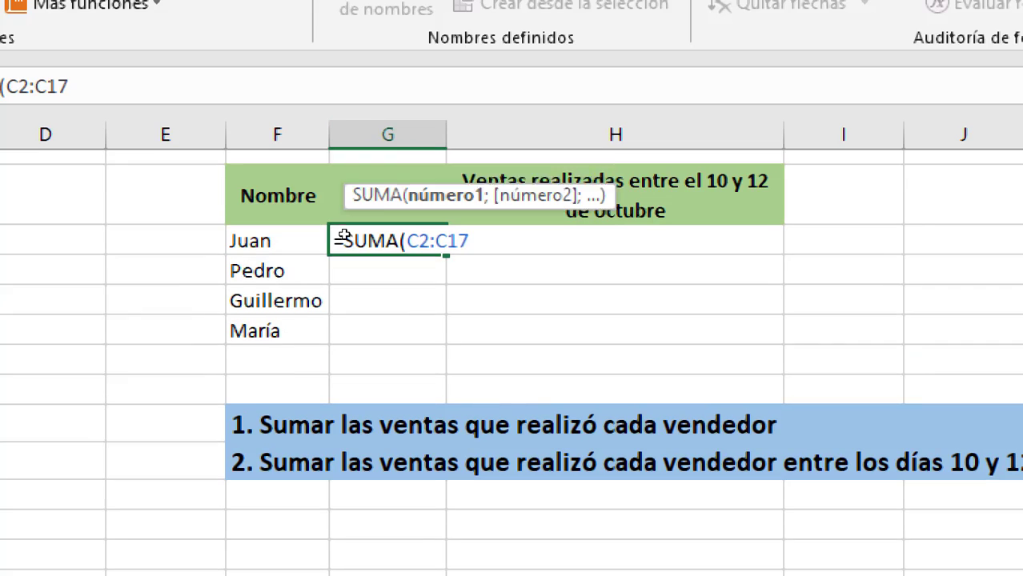
text())
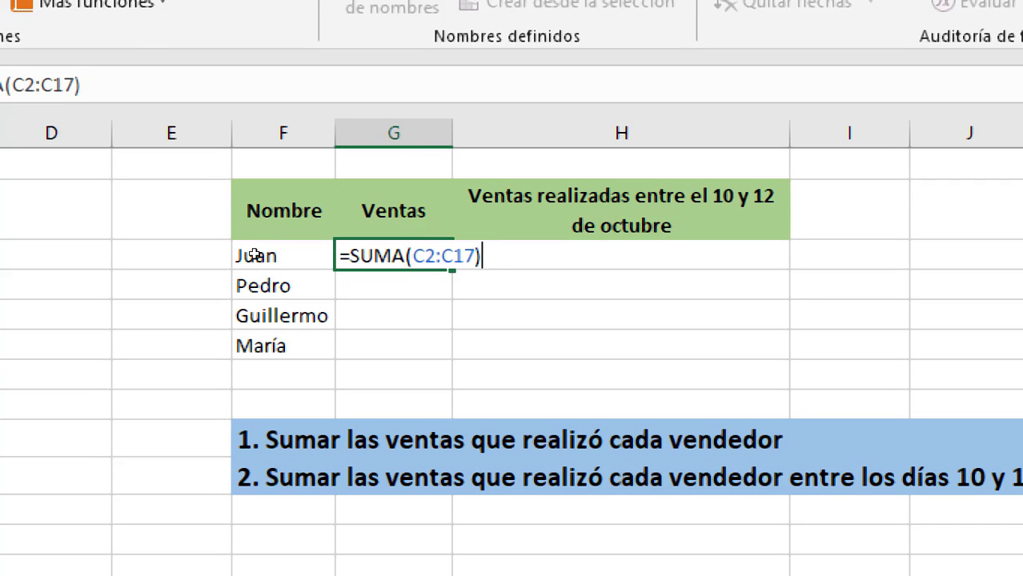
key(Return)
Put an Autosuma total =SUMA(C2:C17) in C18 under Importe vendido and check its formula.
key(Up)
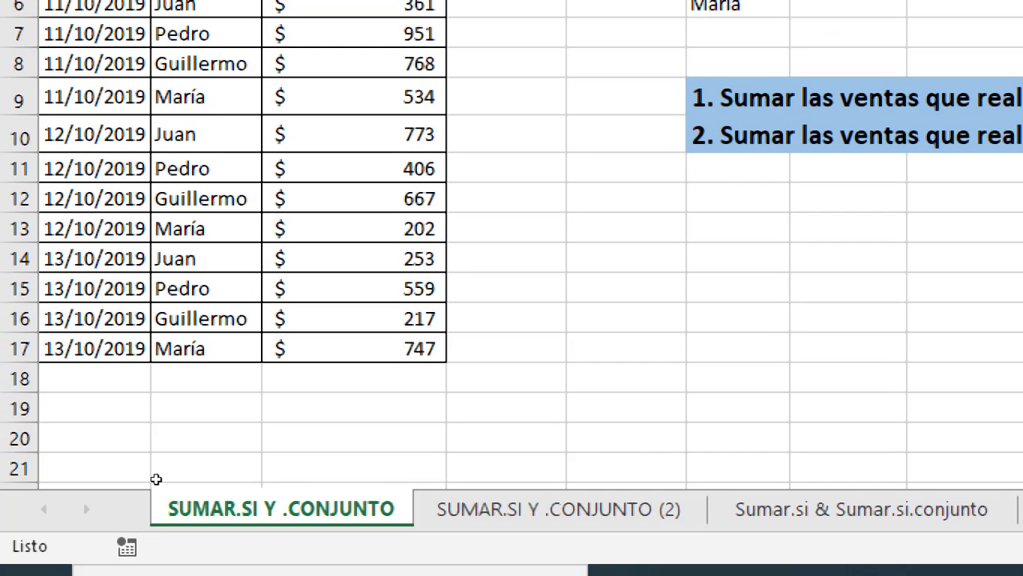
click(206, 377)
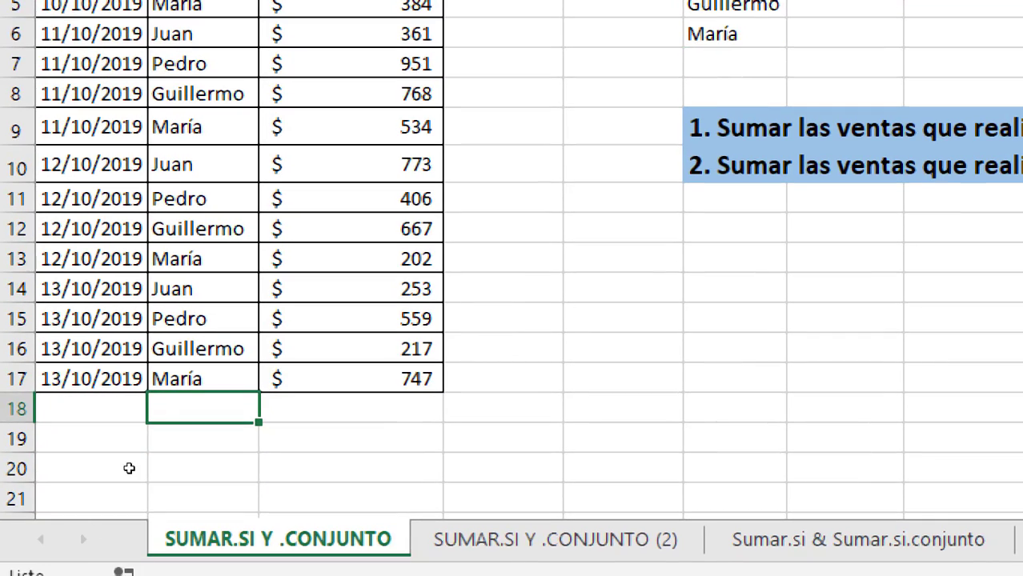
key(Right)
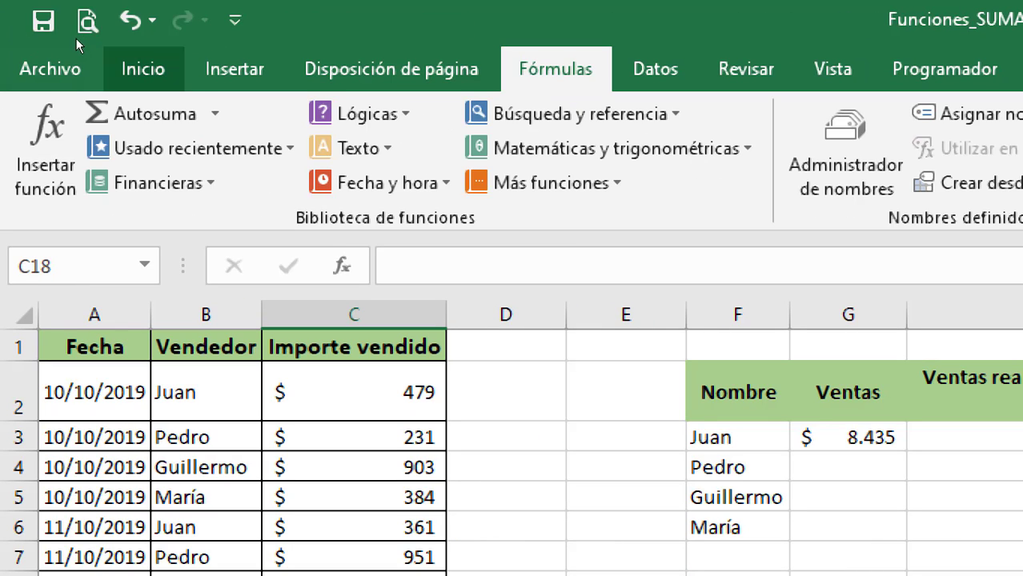
click(153, 50)
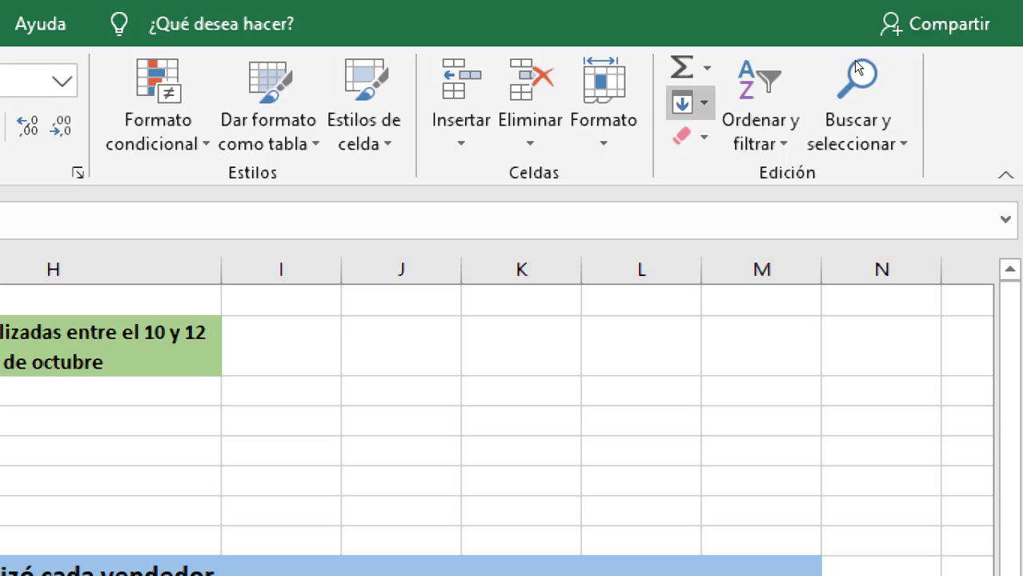
click(681, 67)
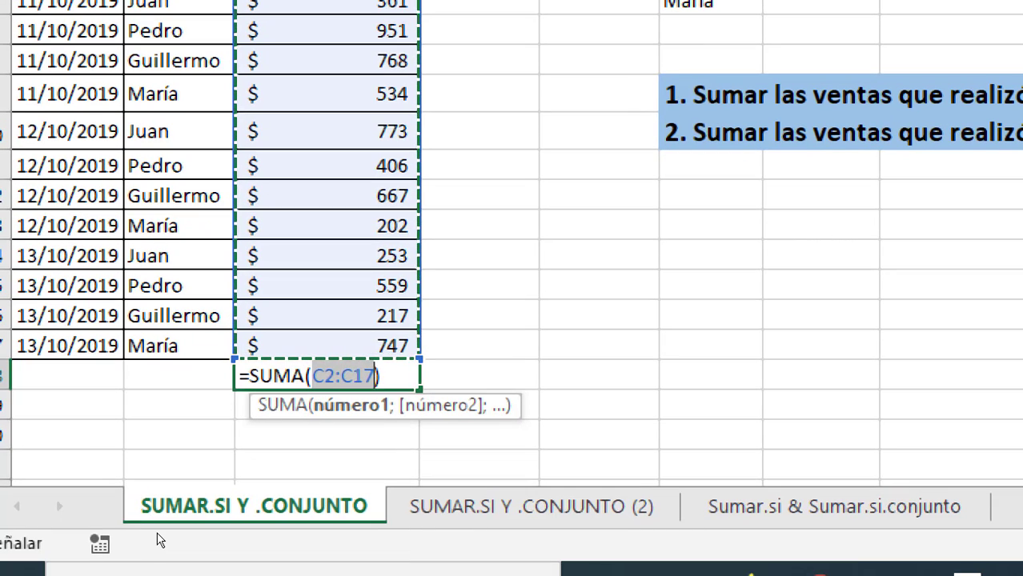
key(Return)
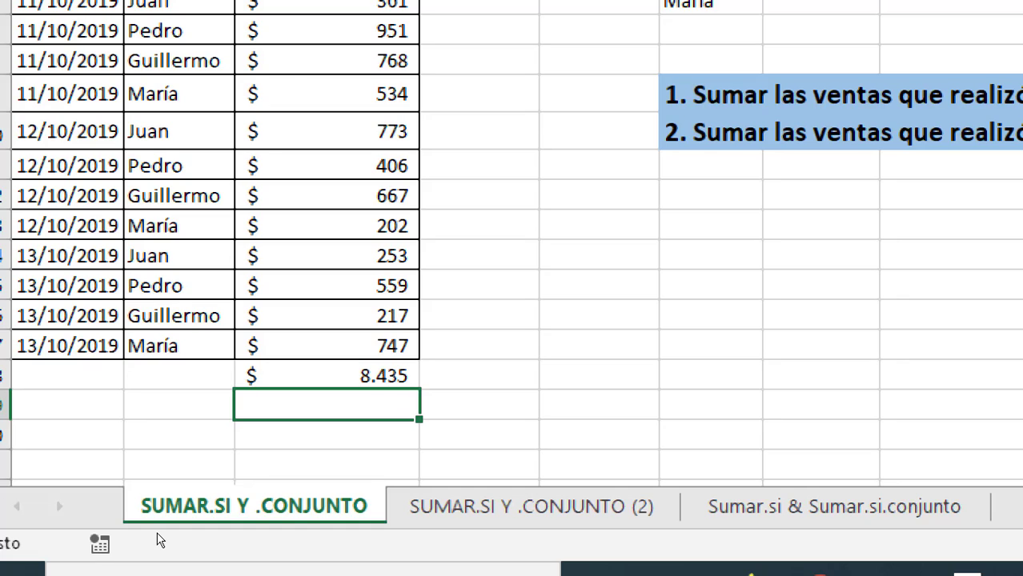
key(Up)
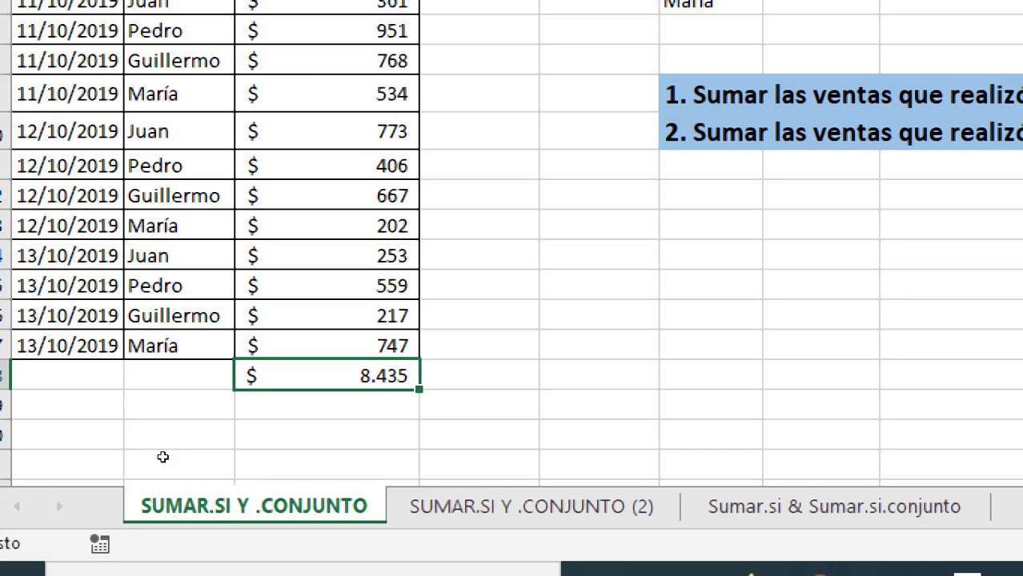
key(F2)
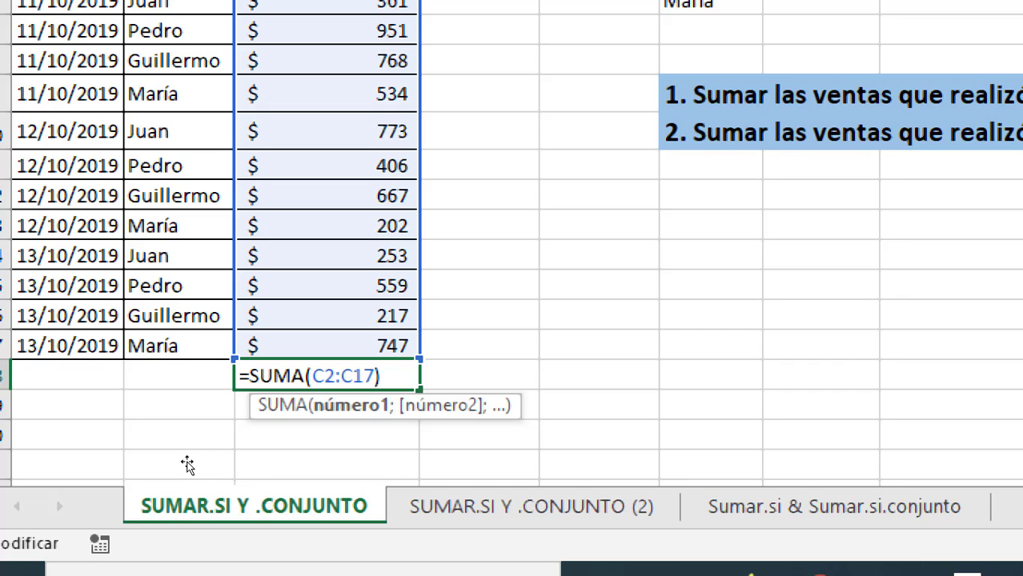
key(Return)
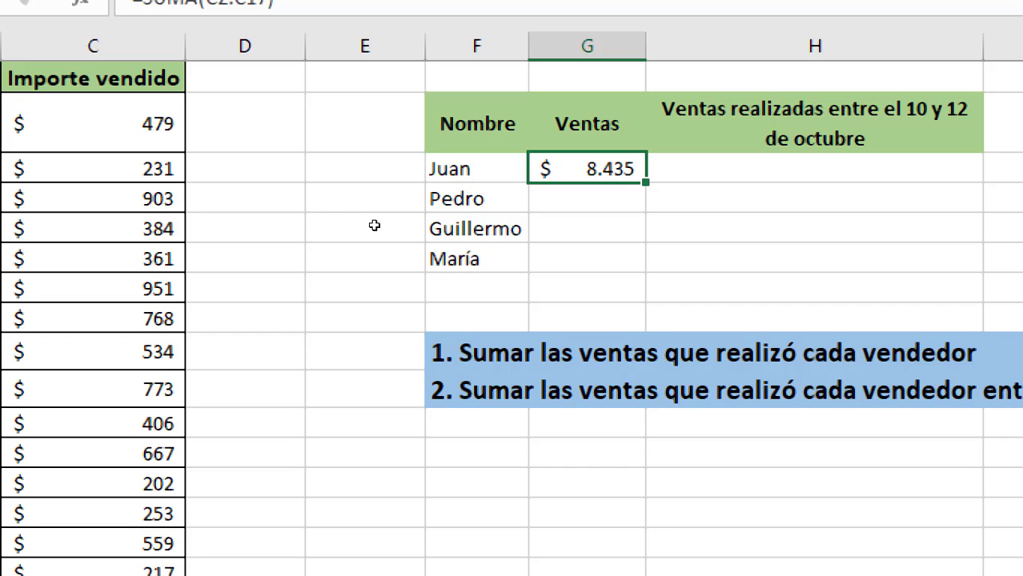
Start a SUMAR.SI formula in Juan's Ventas cell, fixing the mistyped function name.
text(=)
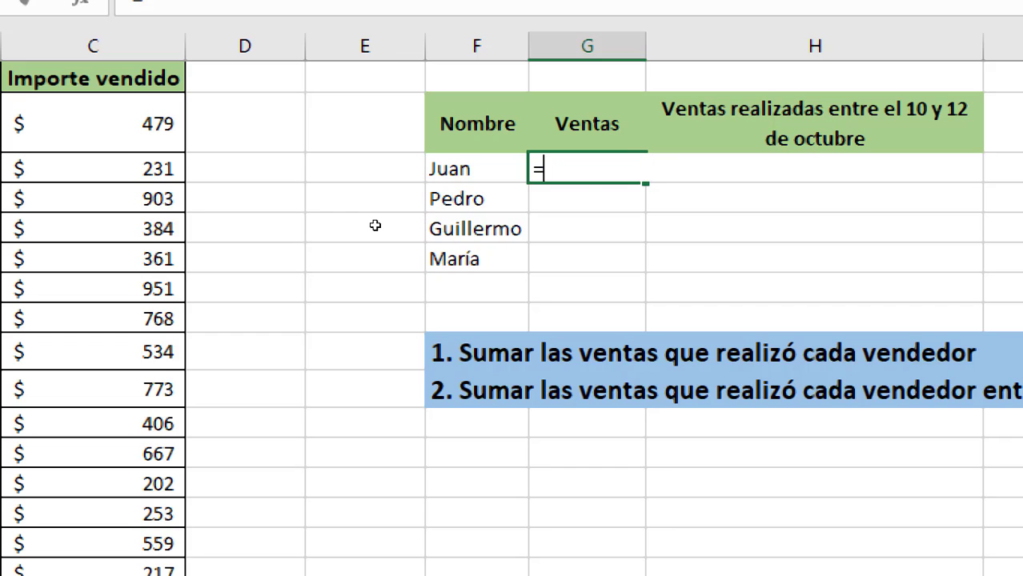
text(SUMA)
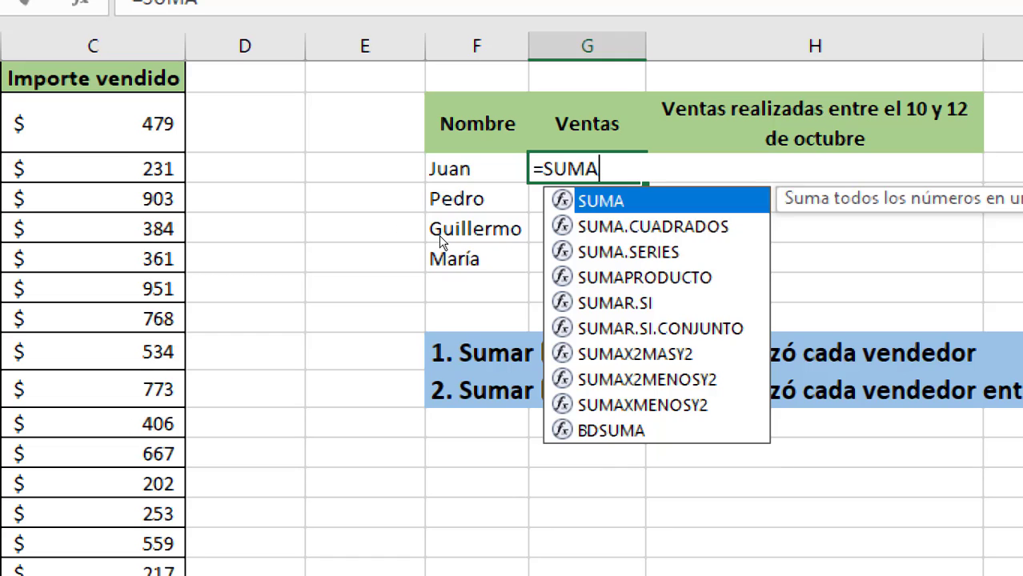
text(.SI)
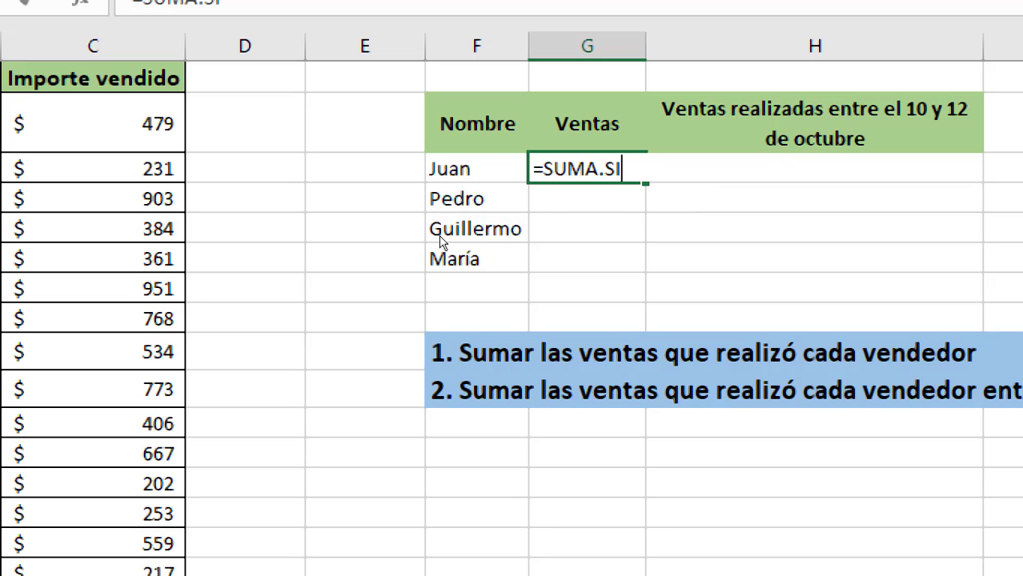
key(BackSpace)
key(BackSpace)
key(BackSpace)
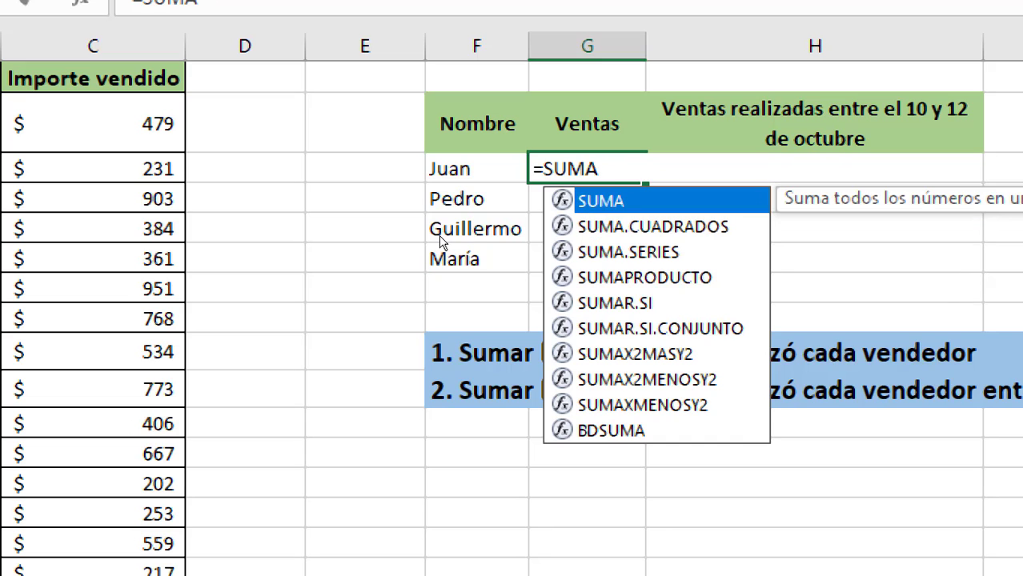
text(R)
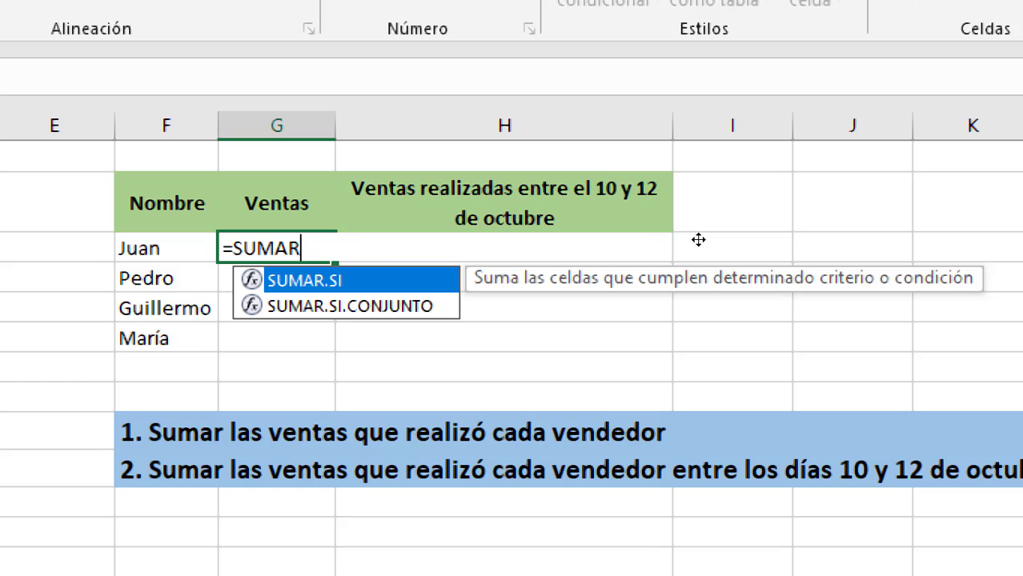
key(Tab)
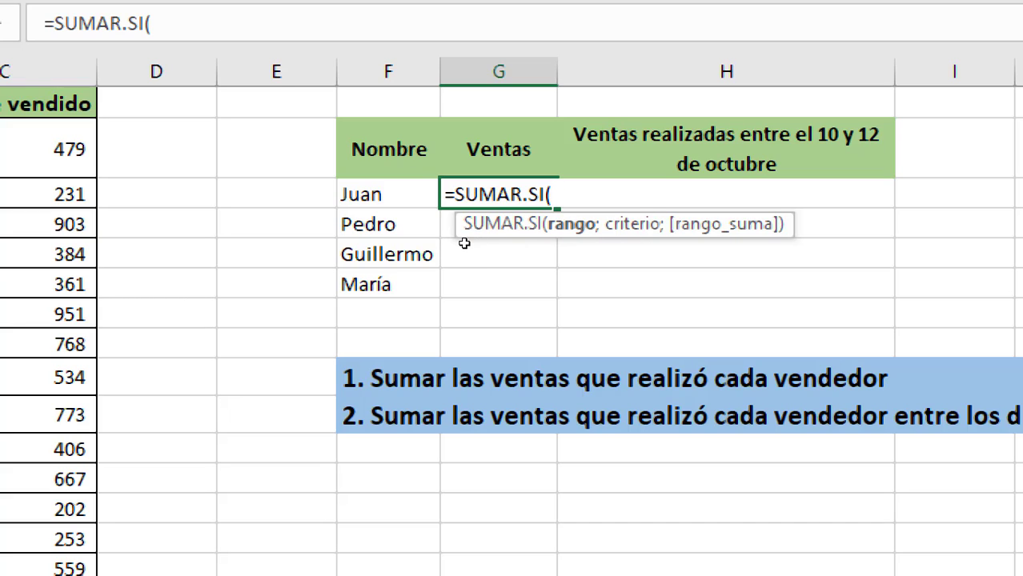
text(;)
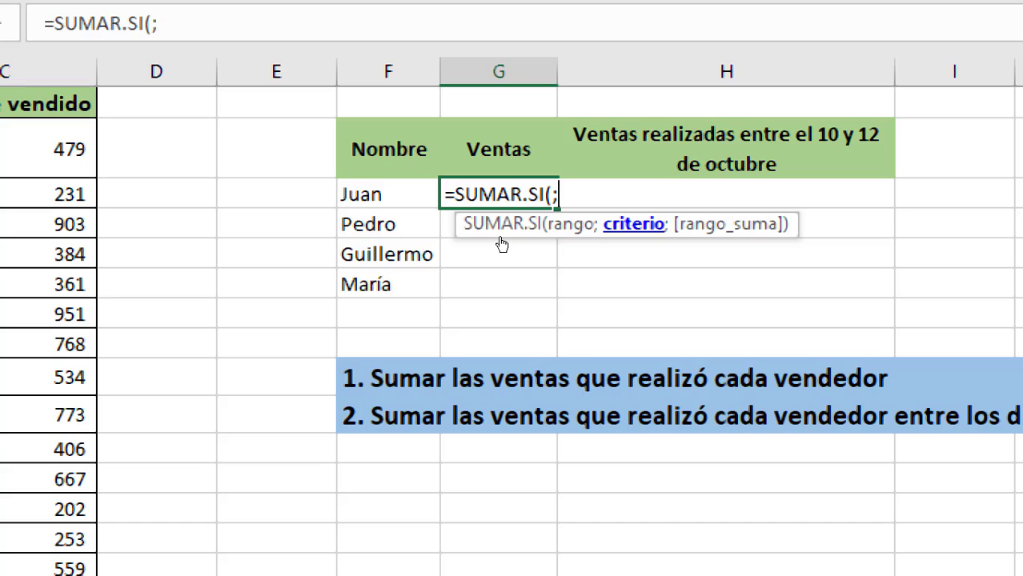
text(;)
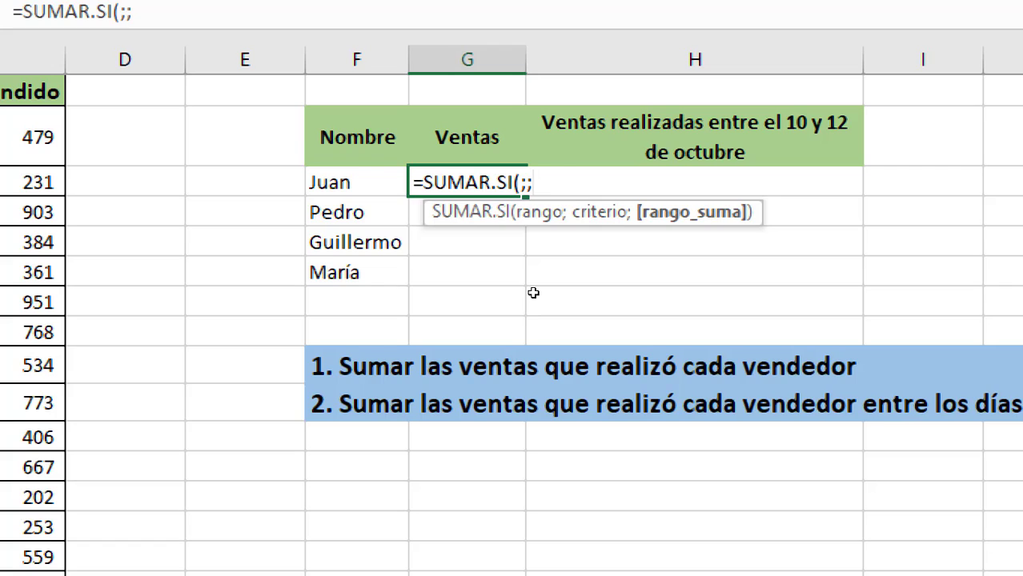
key(BackSpace)
key(BackSpace)
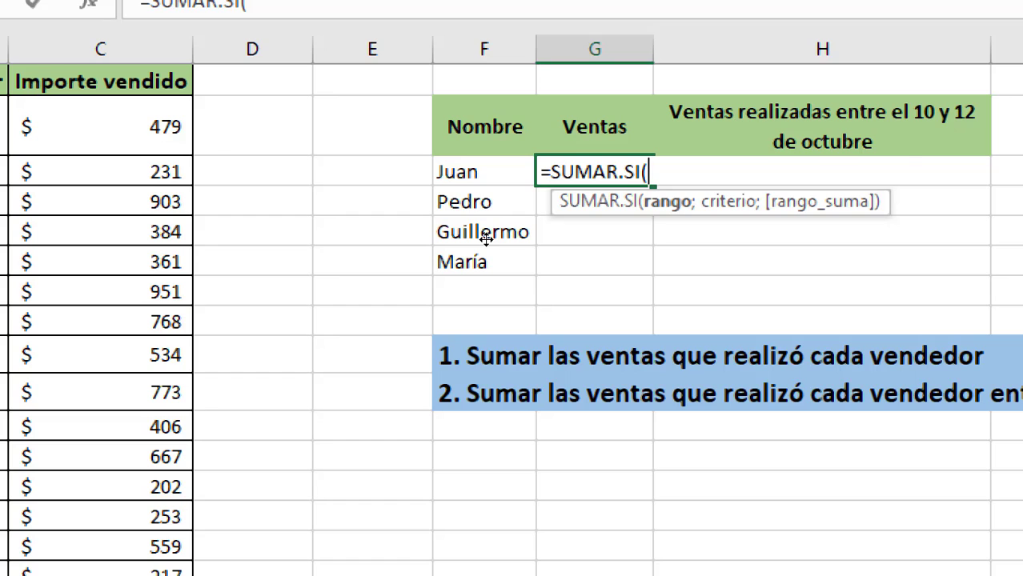
Add range B2:B17 and criterion "JUAN" to complete =SUMAR.SI(B2:B17;"JUAN").
click(206, 127)
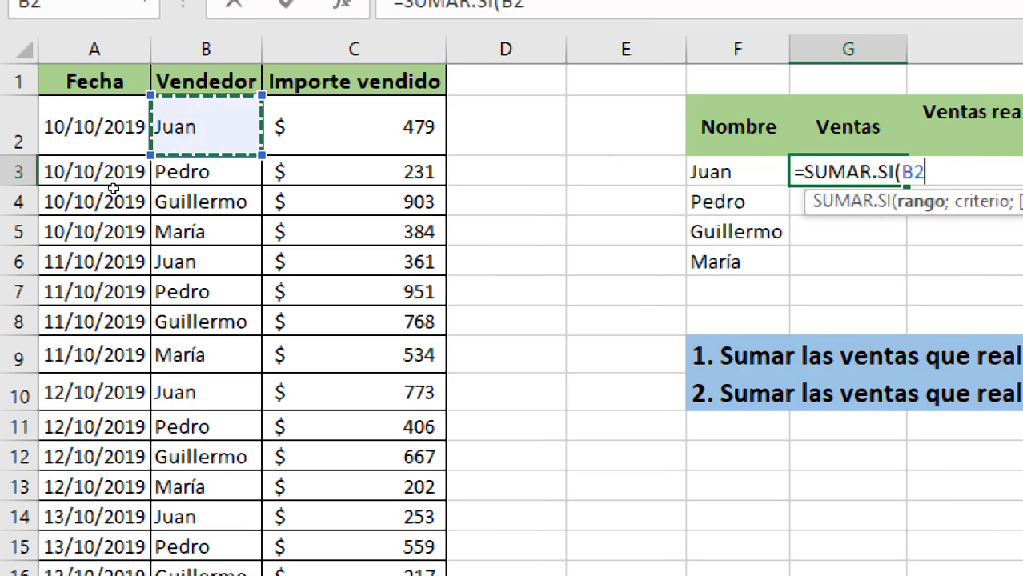
drag(115, 188, 124, 449)
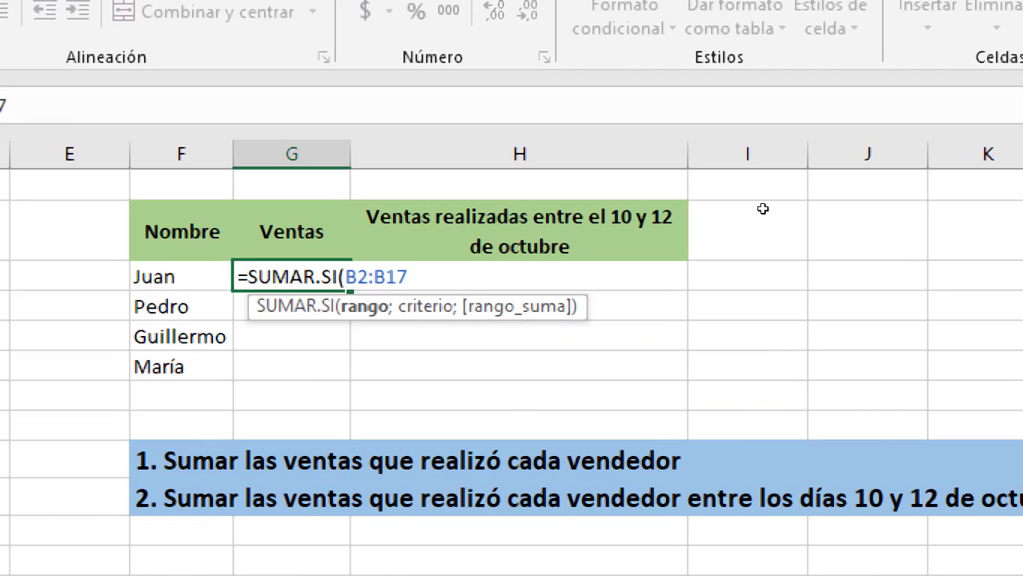
text(;)
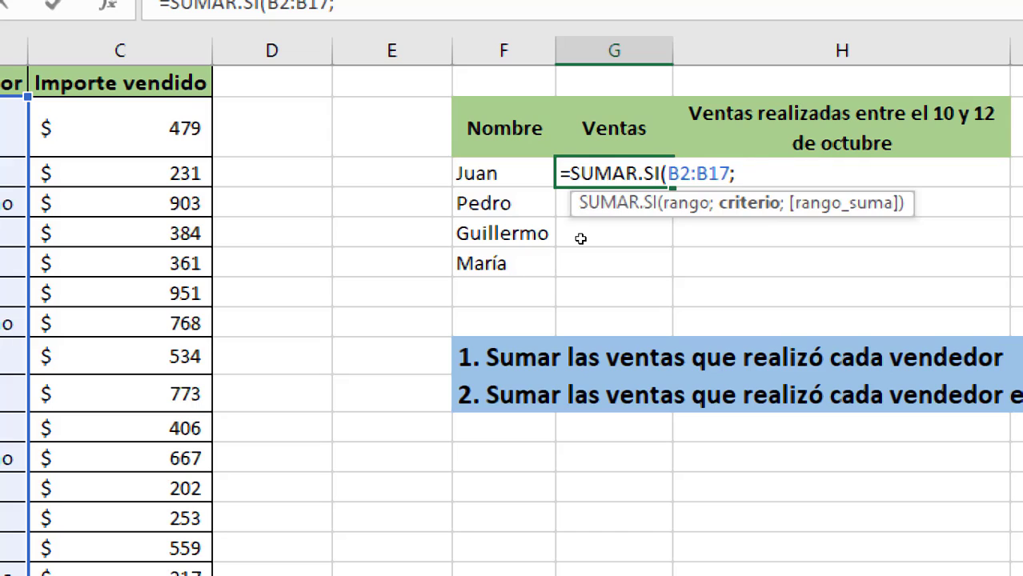
text("JUAN)
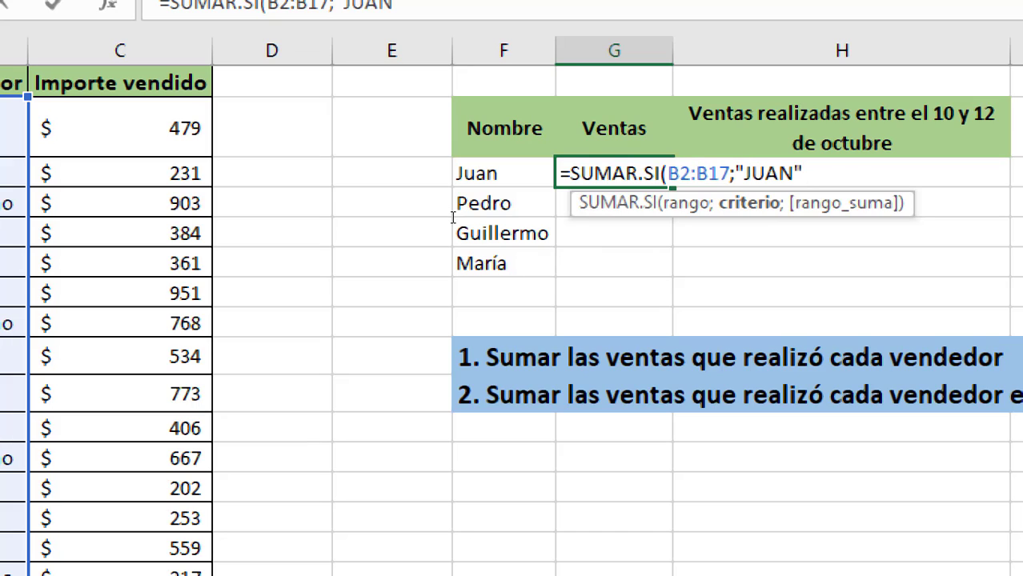
key(shift+Right)
key(shift+Right)
key(shift+Right)
key(shift+Right)
key(shift+Right)
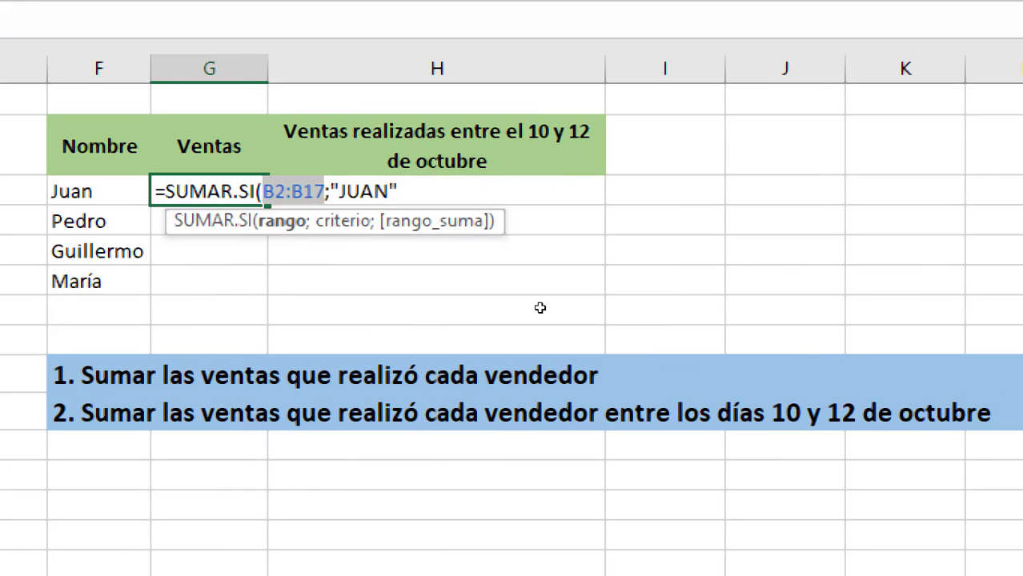
key(End)
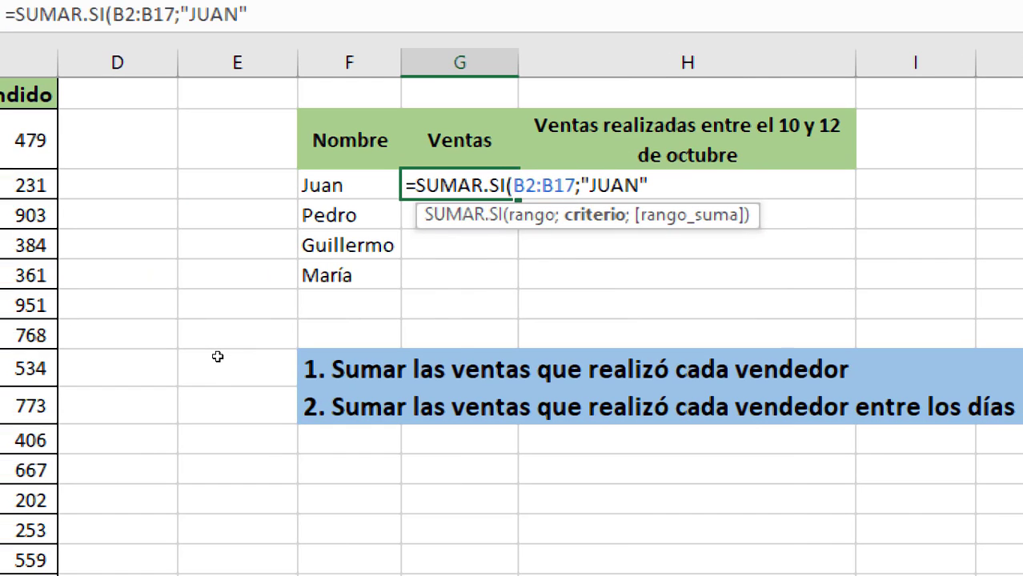
text(;)
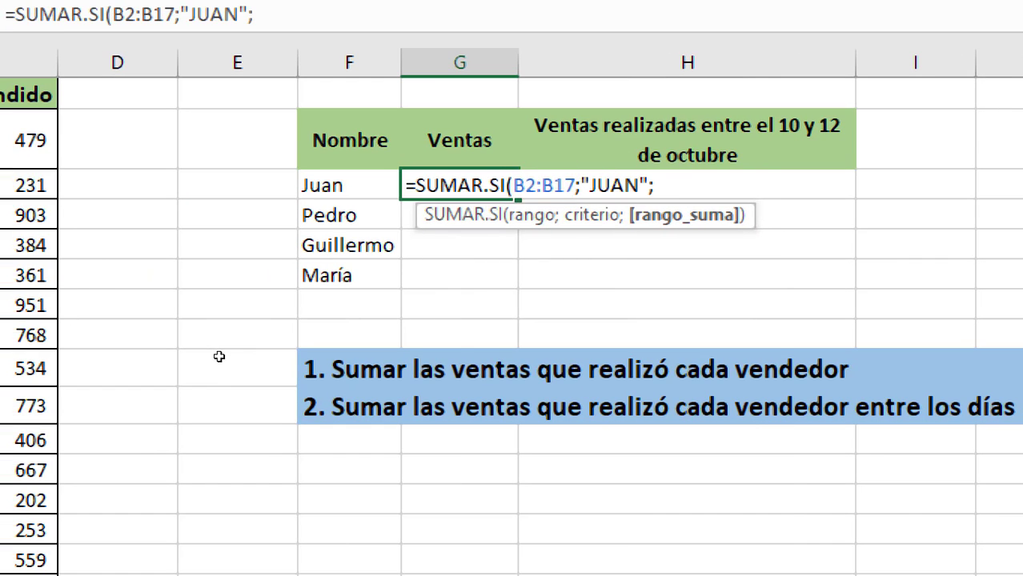
key(BackSpace)
text())
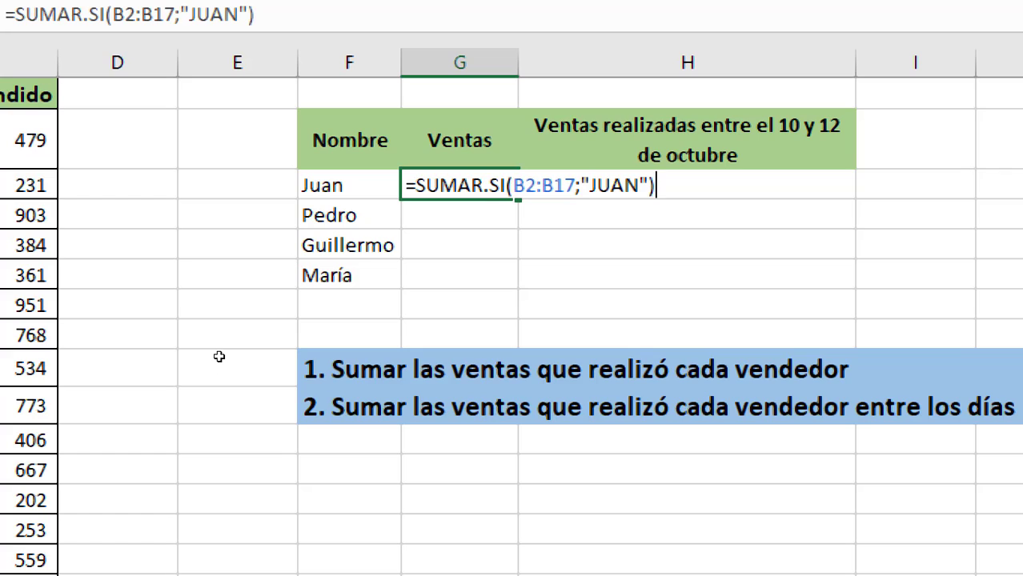
Reopen Juan's G3 formula and edit it to =SUMAR.SI(B2:B17;"JUAN") with criterion range B2:B17.
key(Return)
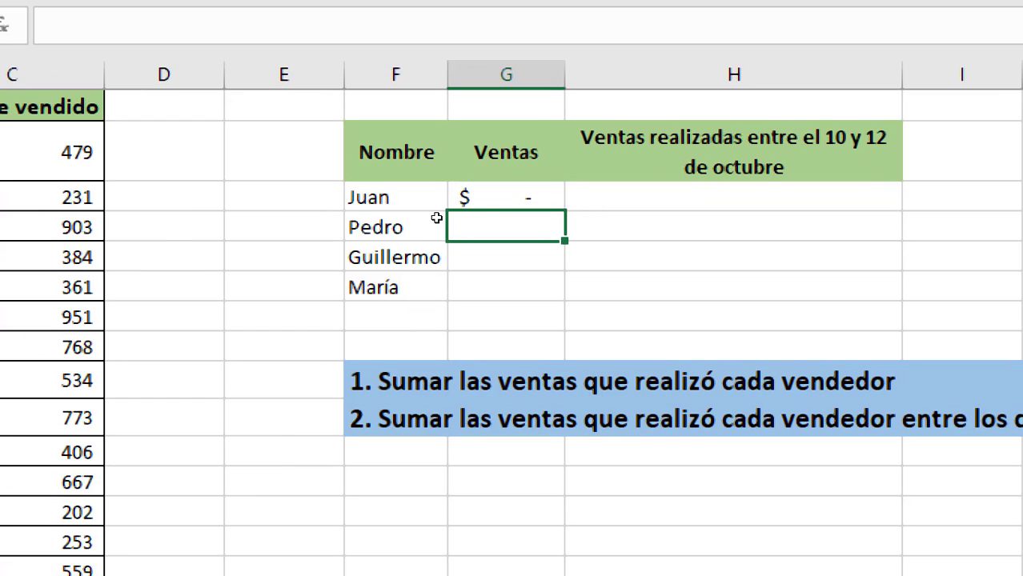
key(Up)
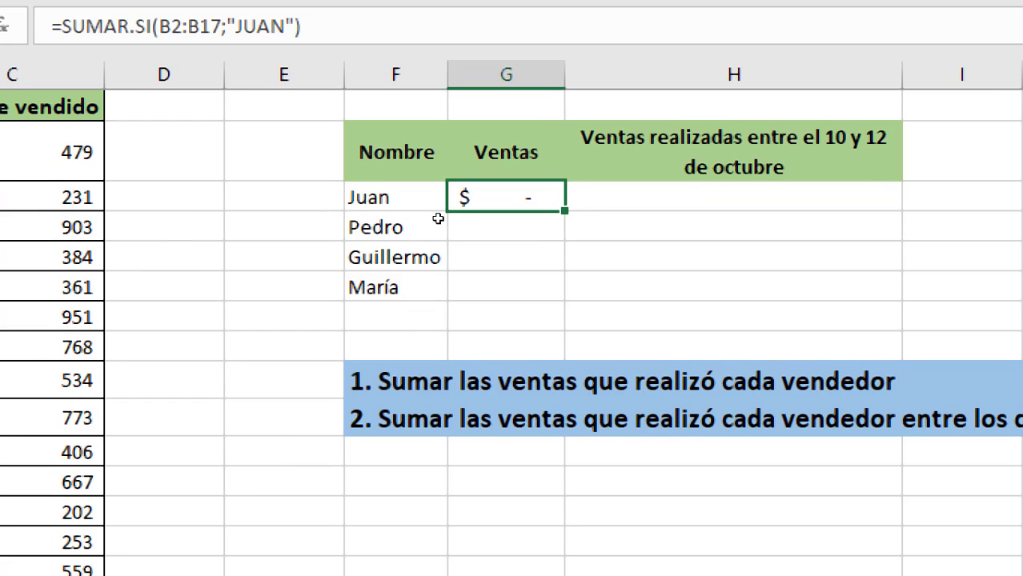
double_click(532, 198)
key(End)
key(Left)
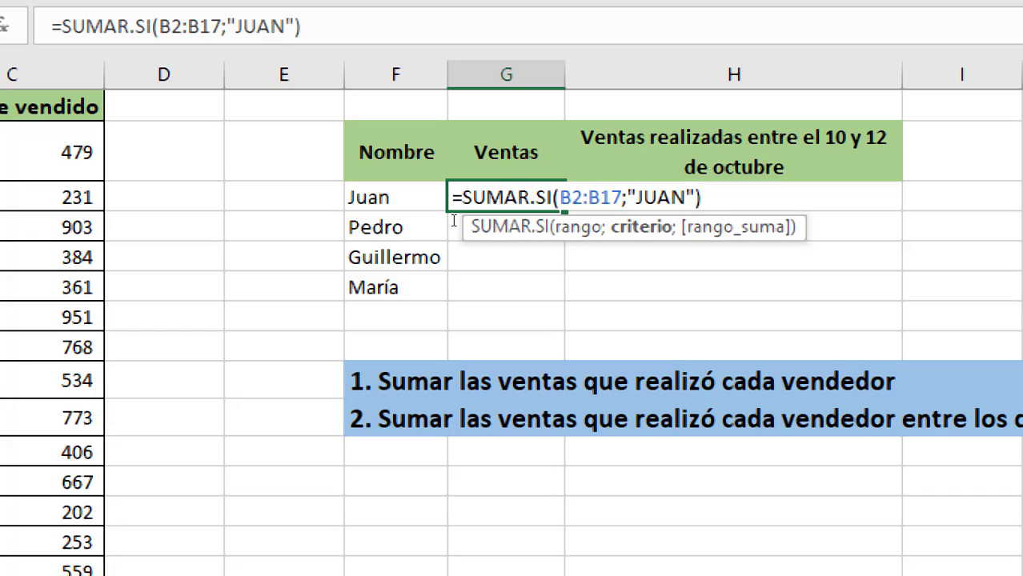
key(Left)
key(Left)
key(Left)
key(shift+Right)
key(shift+Right)
key(shift+Right)
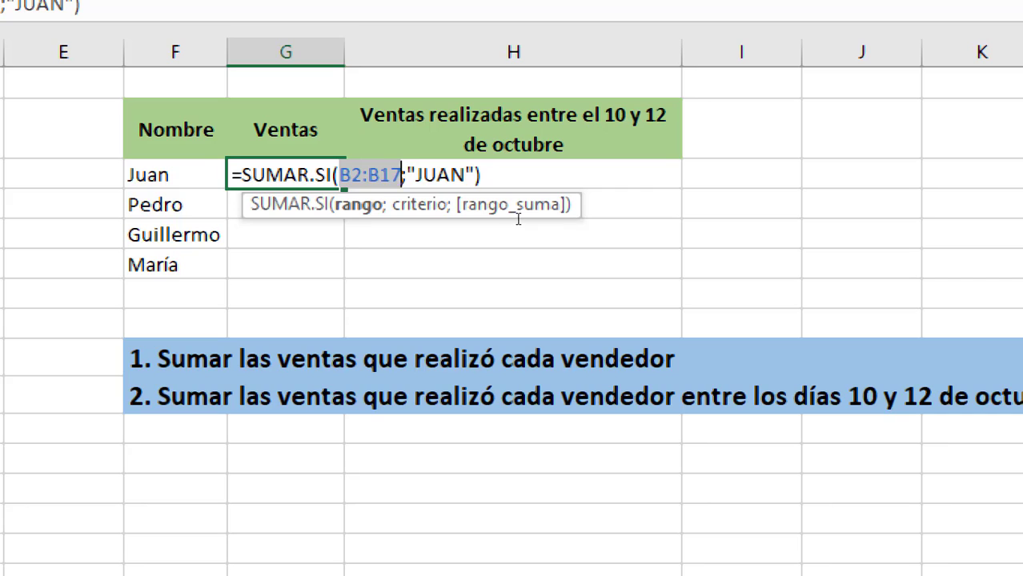
key(Right)
key(Right)
key(Right)
key(Right)
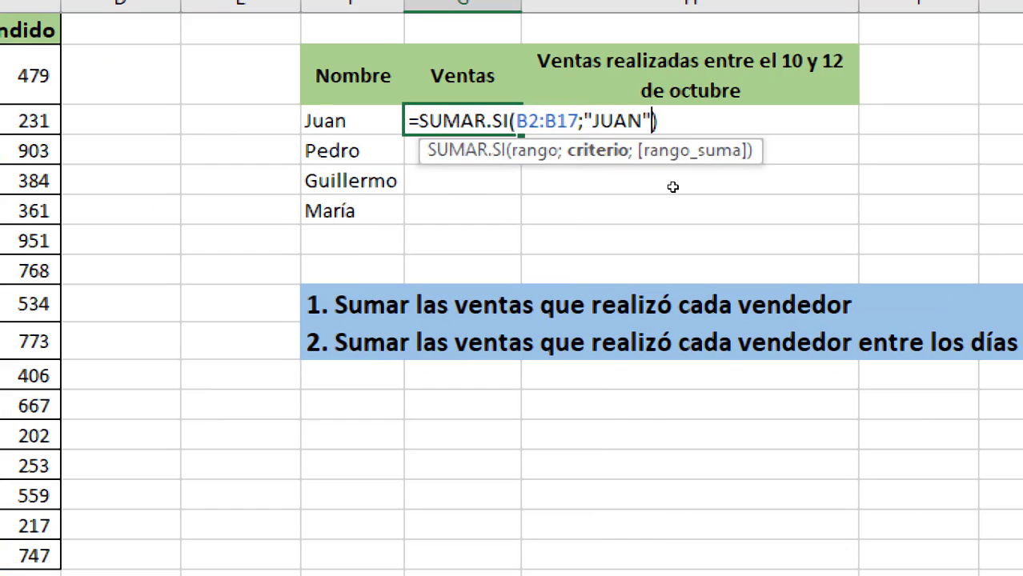
Add sum range C2:C17 to Juan's SUMAR.SI formula and commit it, totalling $1.866.
text(;)
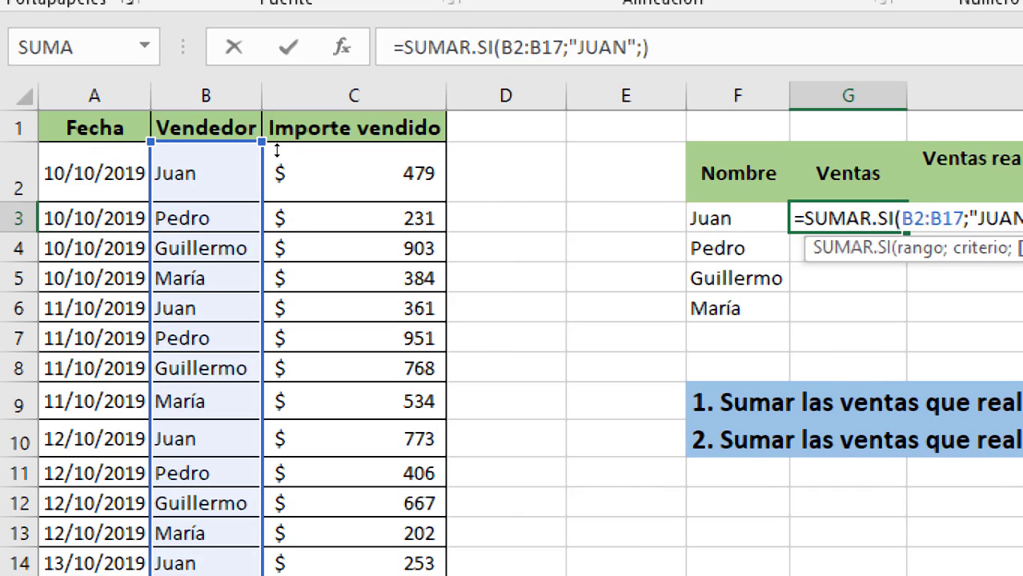
drag(352, 173, 353, 573)
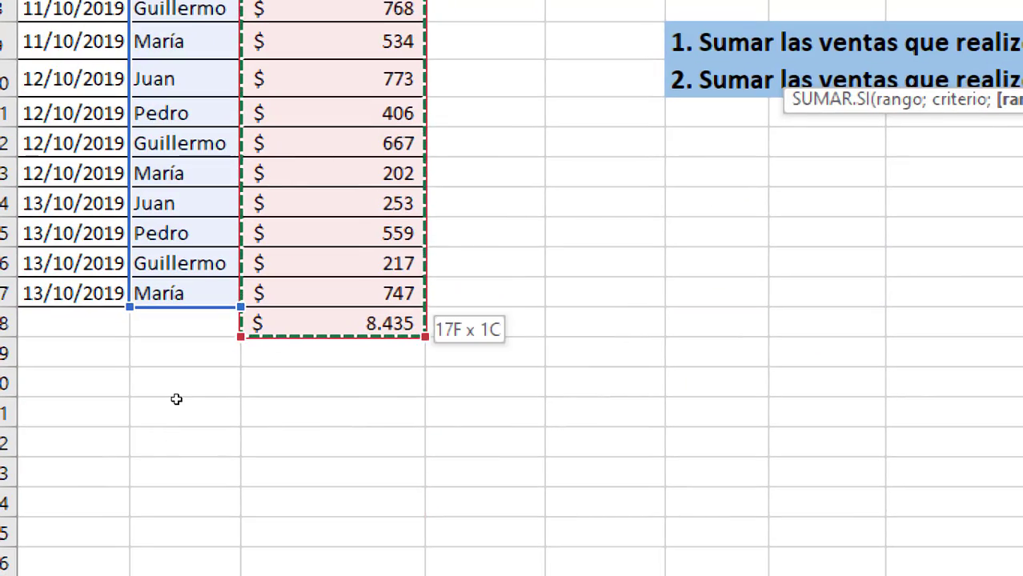
drag(178, 409, 176, 405)
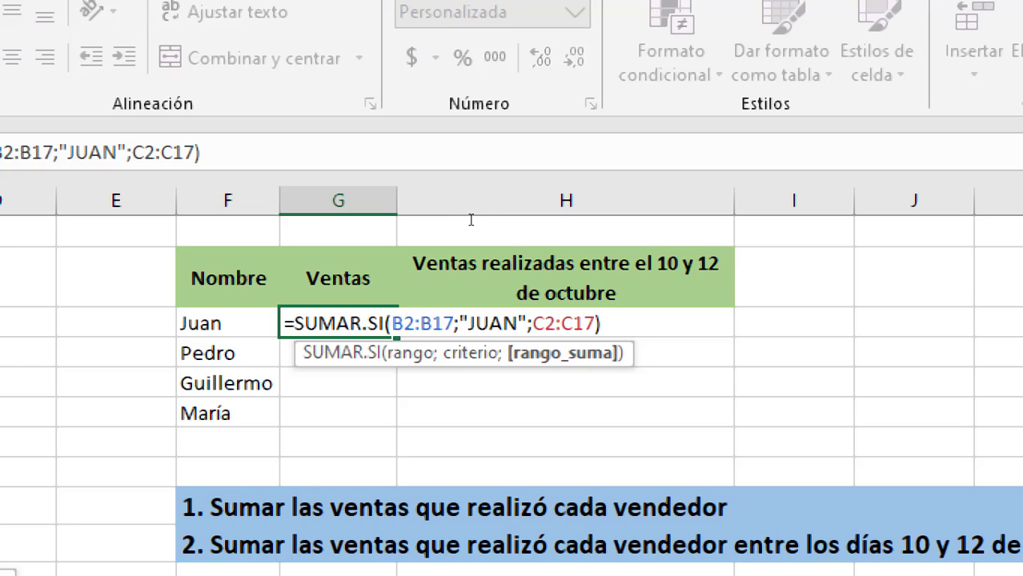
drag(392, 323, 597, 323)
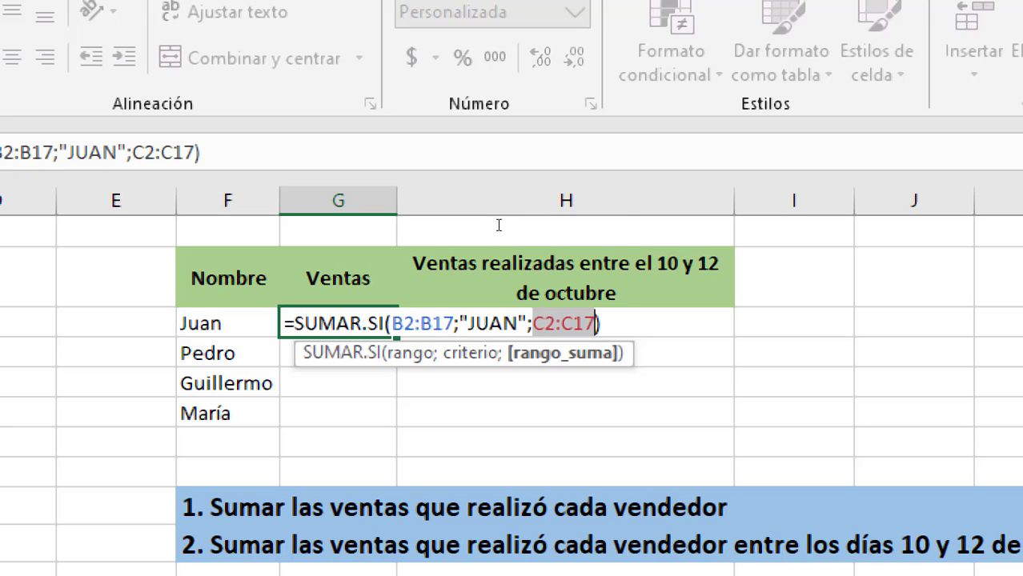
key(Return)
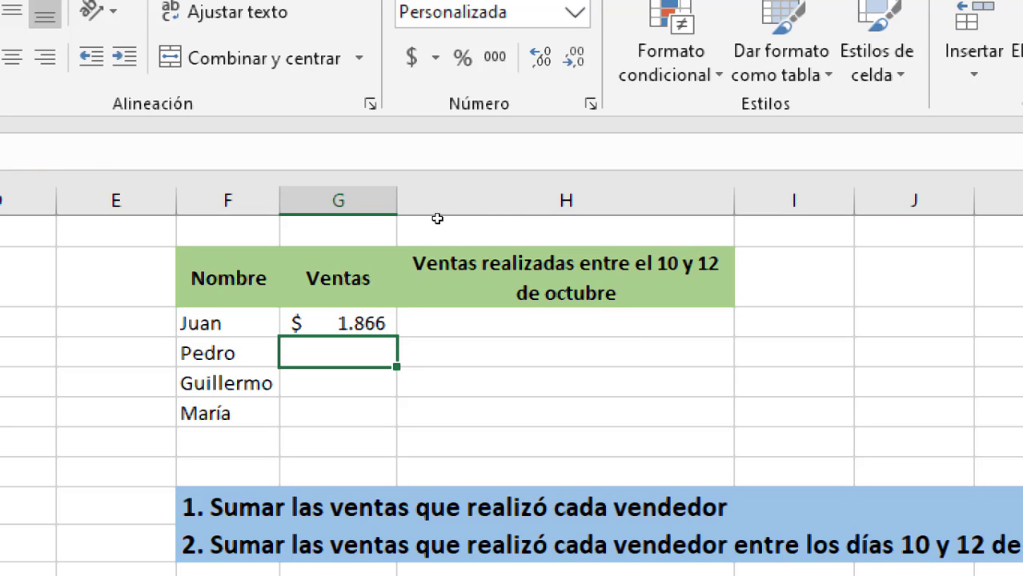
key(Up)
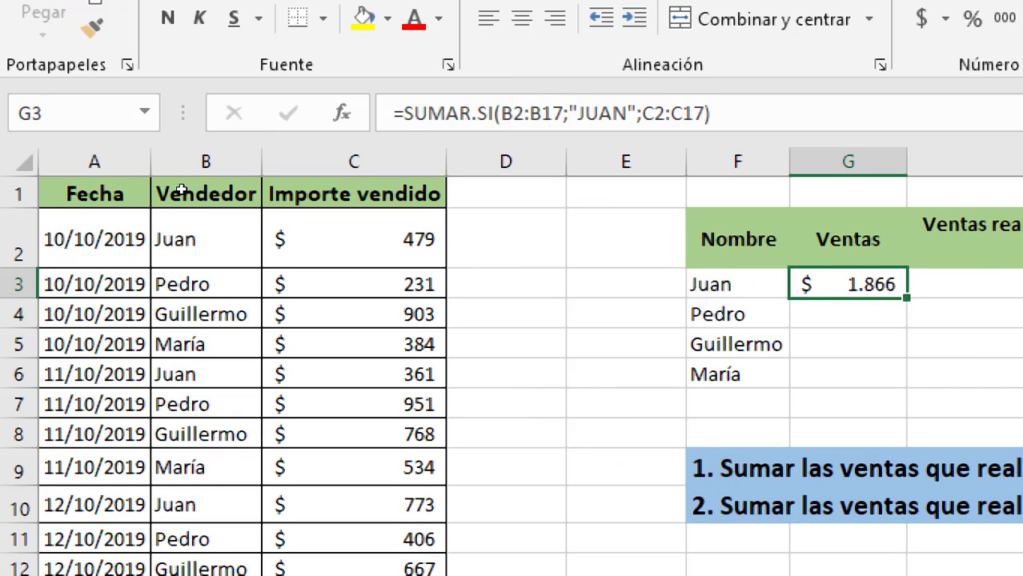
key(Left)
key(Left)
key(Left)
key(Up)
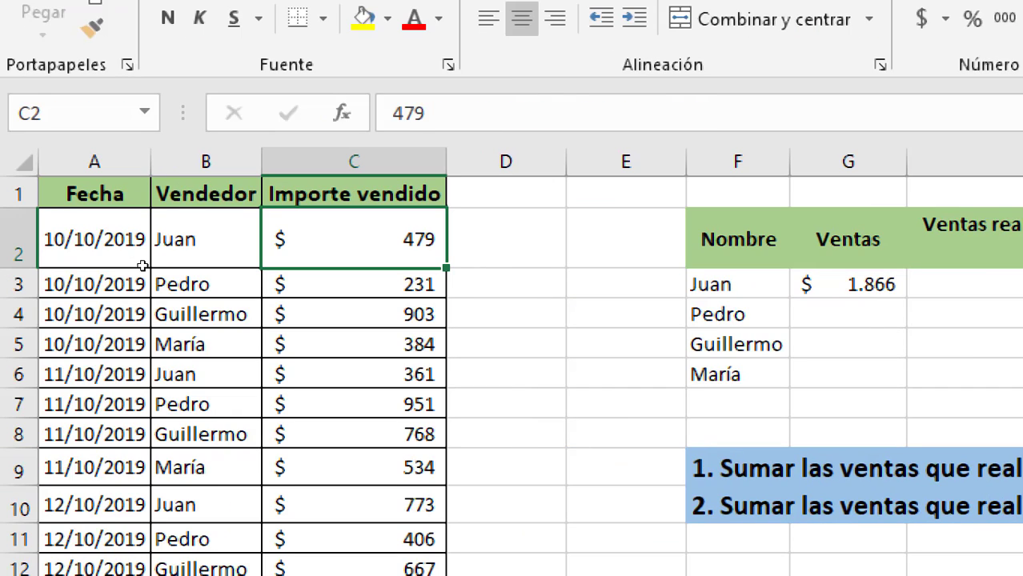
key(shift+F8)
key(Down)
key(Down)
key(Down)
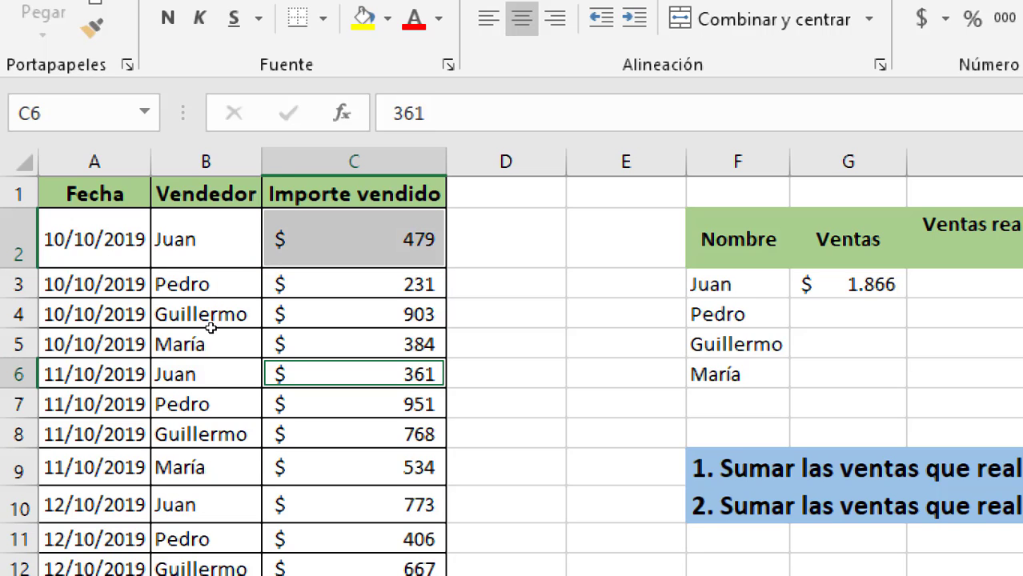
scroll(201, 323, down, 1)
key(Down)
key(Down)
key(Down)
scroll(166, 285, down, 1)
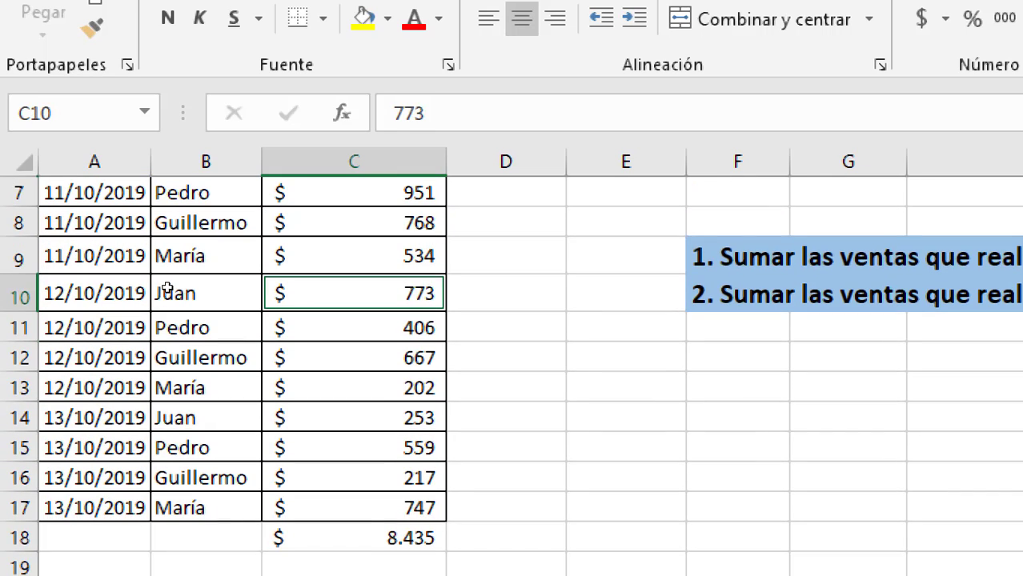
key(Down)
key(Down)
key(Down)
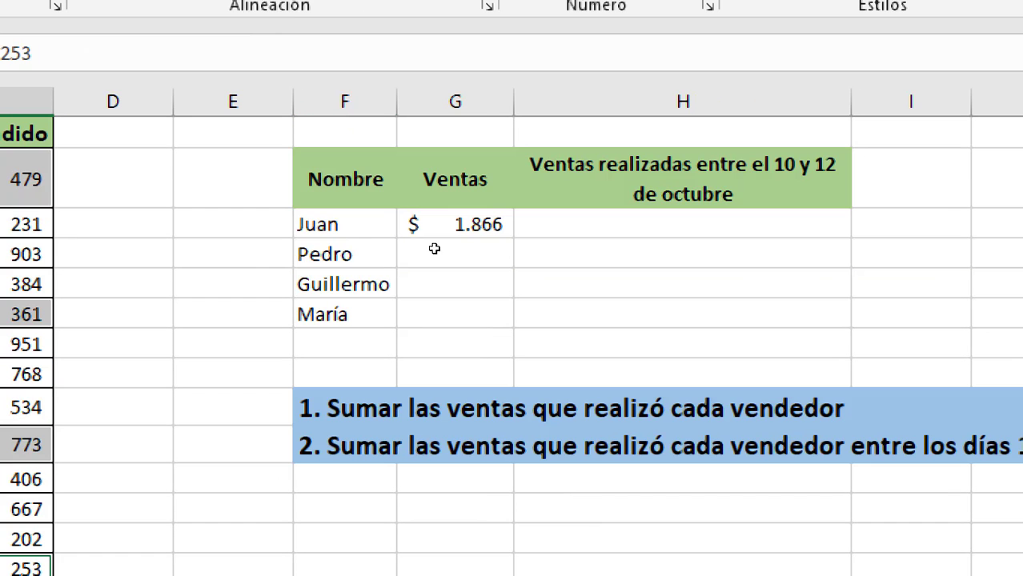
Start a SUMAR.SI formula in Pedro's Ventas cell G4 with vendor range B2:B17.
click(480, 265)
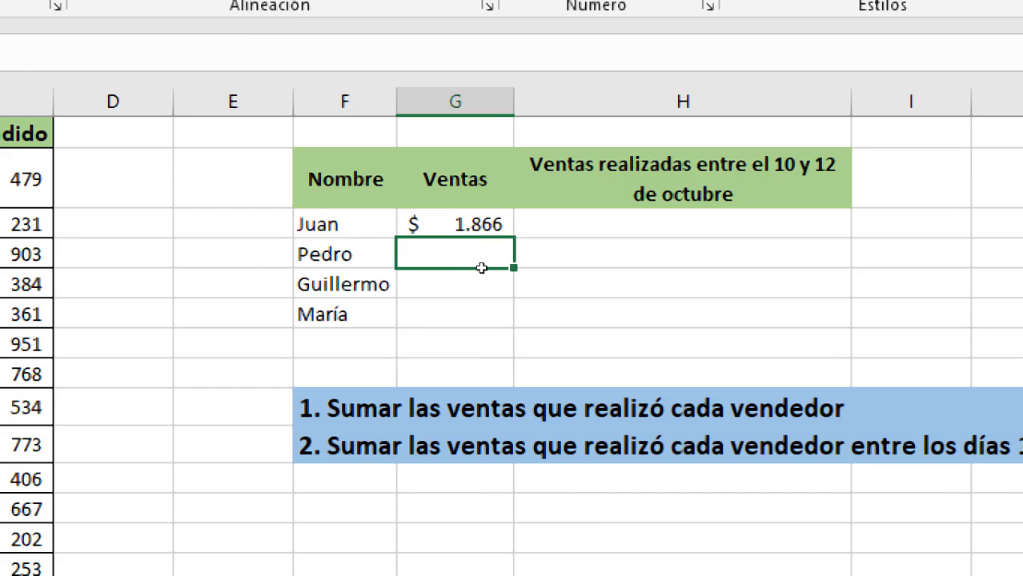
text(=)
text(SUMA)
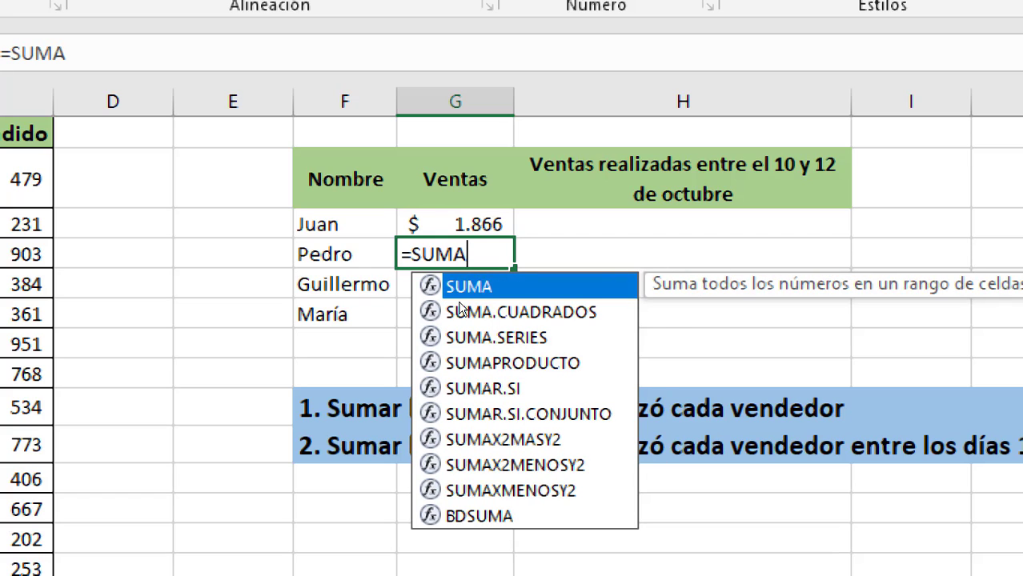
key(Down)
key(Down)
key(Down)
key(Tab)
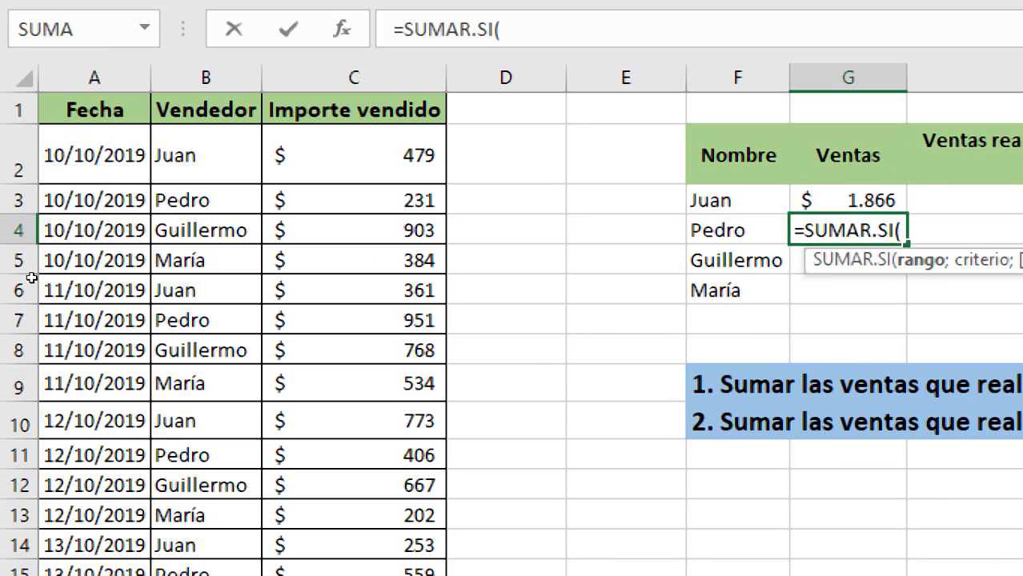
click(206, 109)
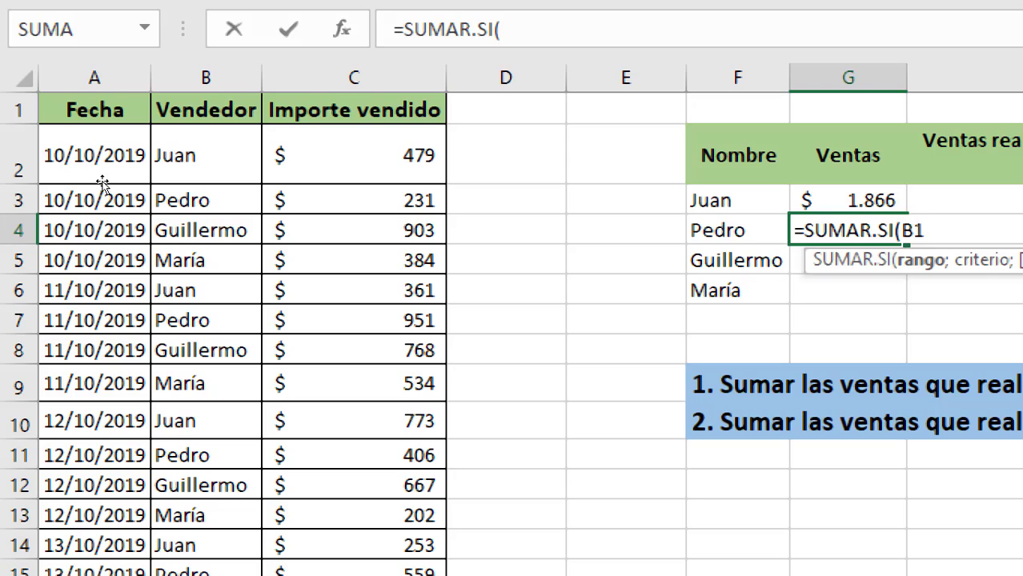
click(206, 155)
key(ctrl+shift+Down)
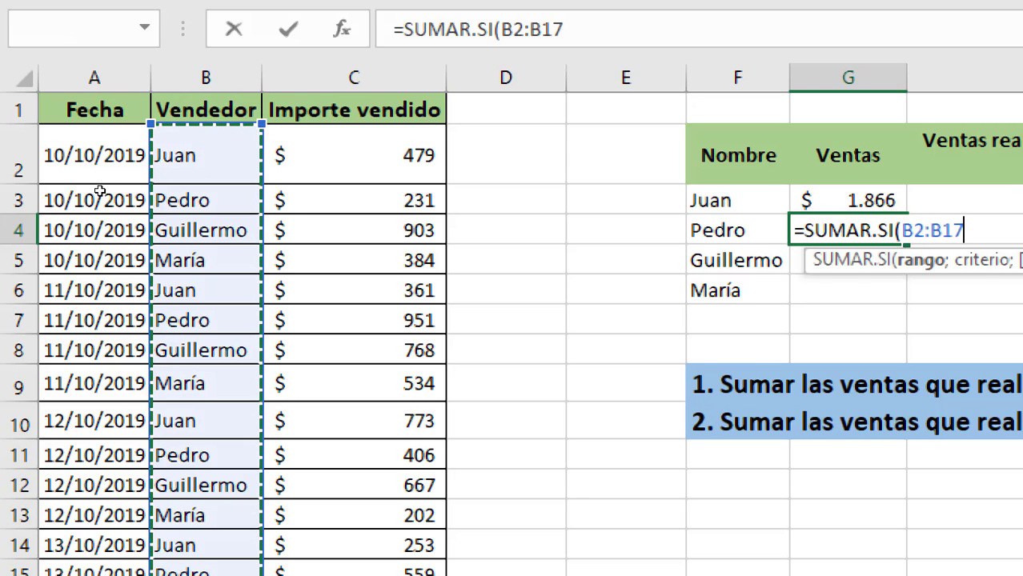
Add criterion "PEDRO" and sum range C2:C17, then commit the formula, showing $2.147.
text(;)
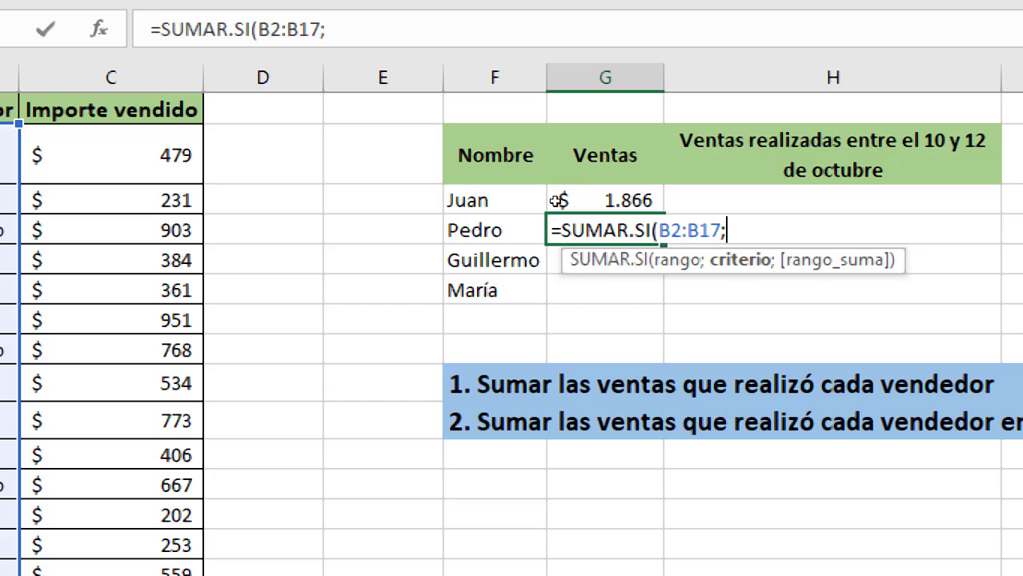
text(")
text(PEDRO")
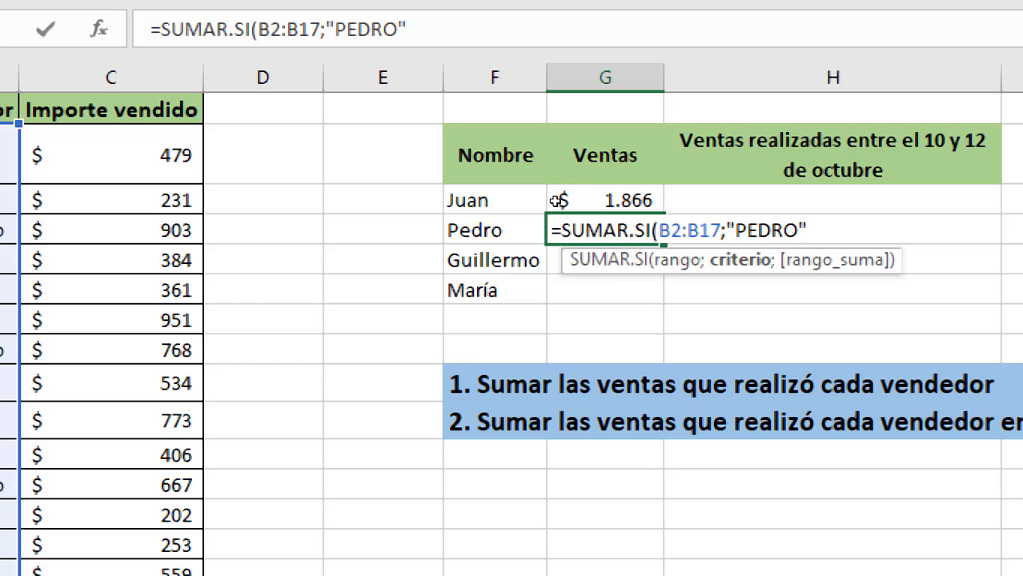
text(;)
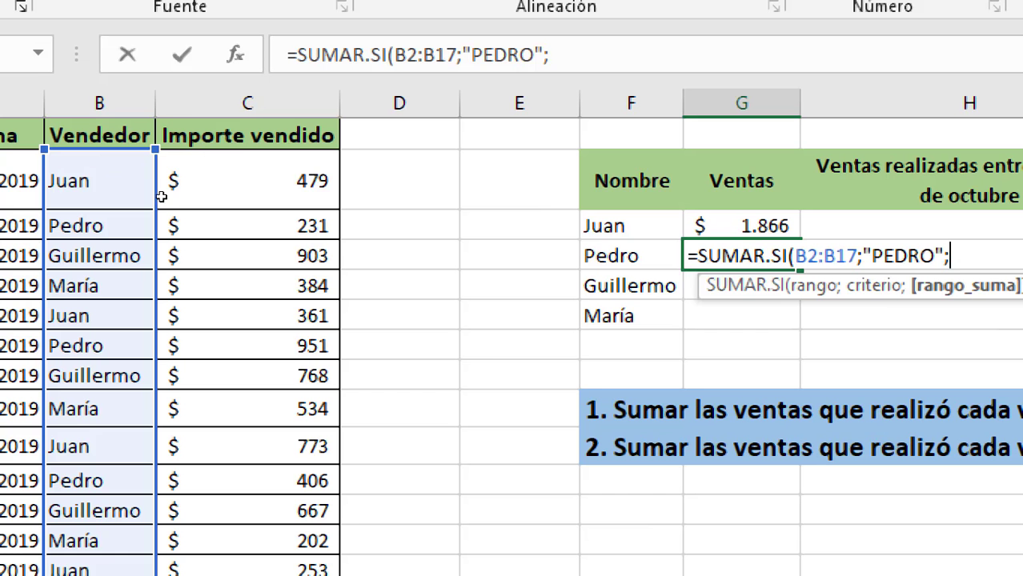
click(209, 205)
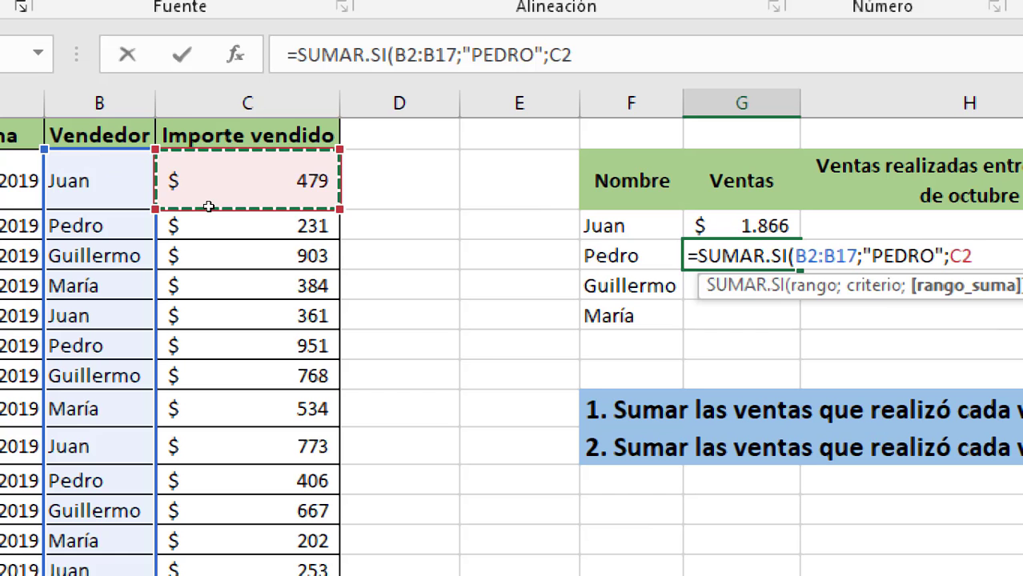
key(ctrl+shift+Down)
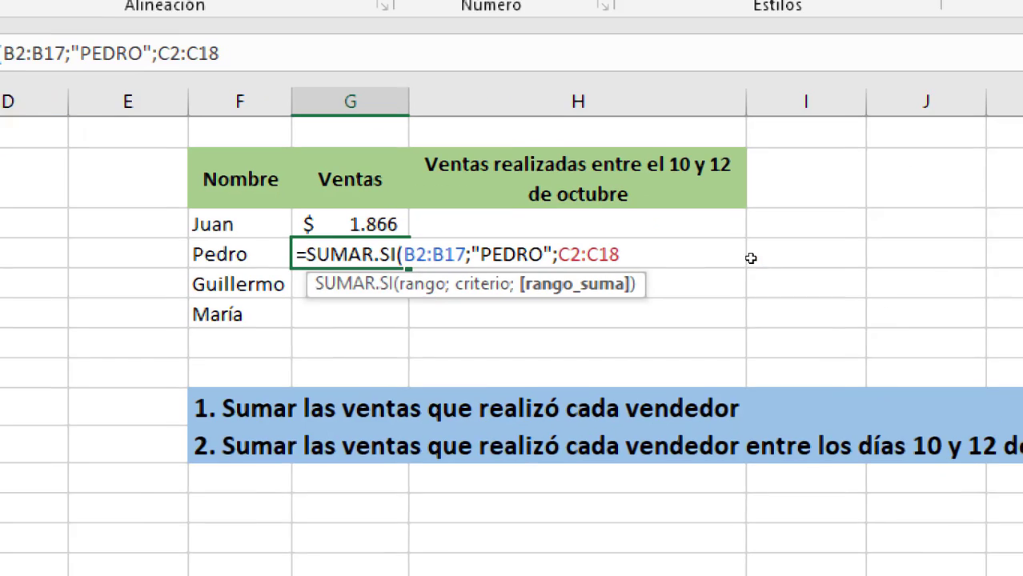
key(shift+Up)
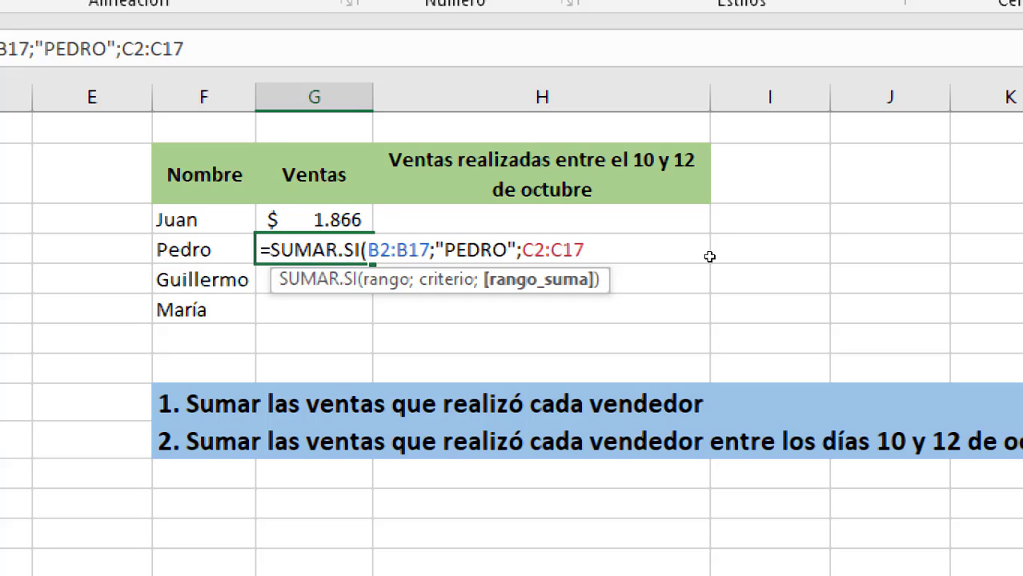
text())
key(Return)
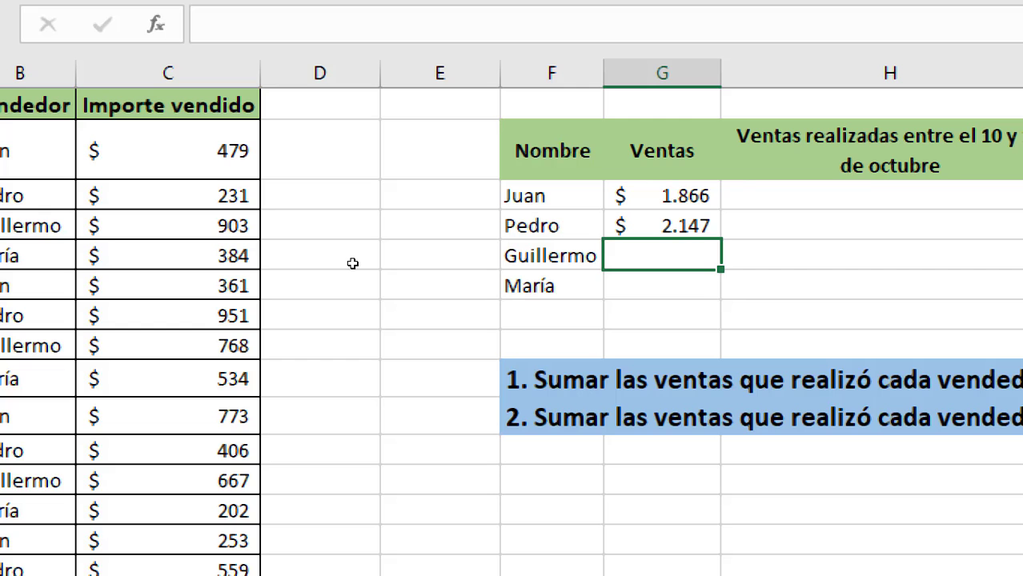
key(Left)
key(Down)
key(Down)
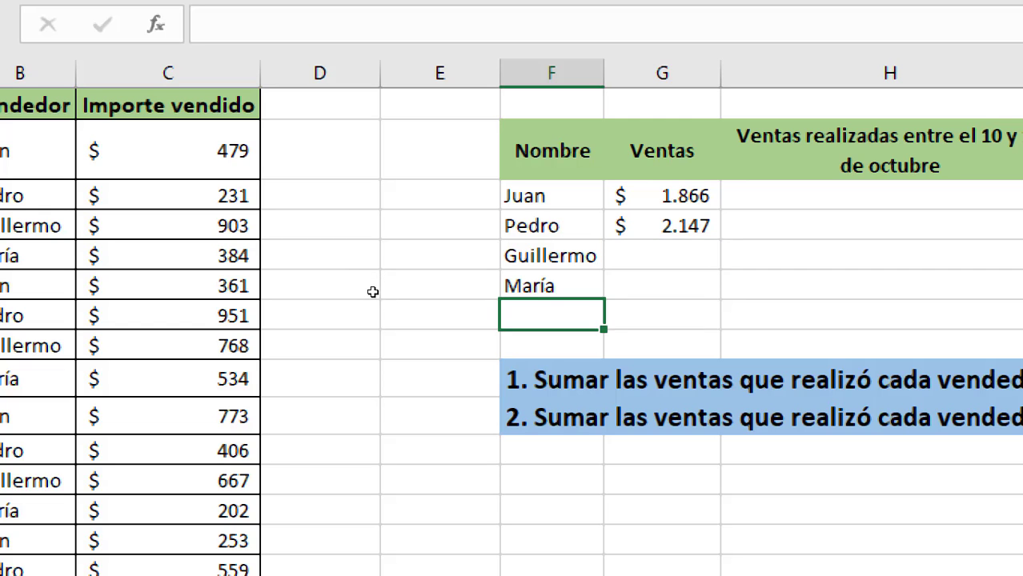
key(shift+Down)
key(shift+Down)
key(shift+Down)
key(shift+Down)
key(shift+Down)
key(shift+Down)
key(shift+Down)
key(shift+Down)
key(shift+Down)
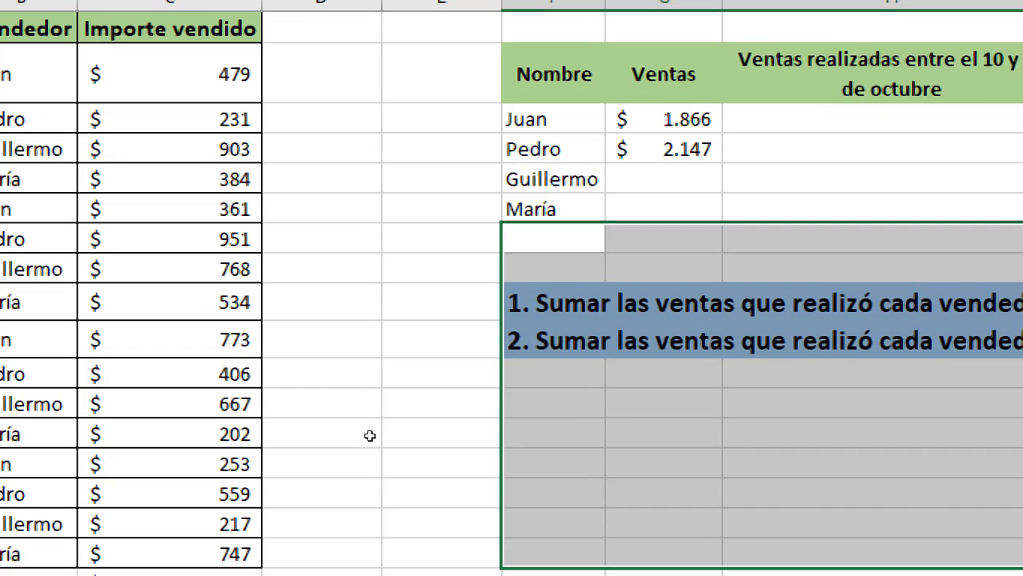
key(shift+Up)
key(shift+Up)
key(shift+Up)
key(Up)
key(Up)
key(Up)
key(Right)
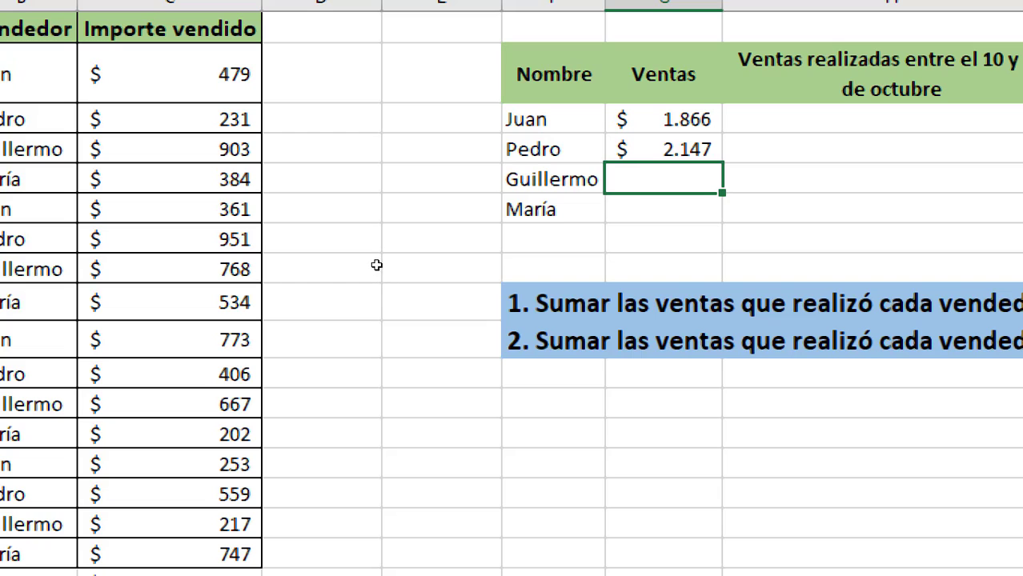
Discard the started SUMAR.SI in Guillermo's cell G5, then open Juan's G3 formula for review.
text(=SUM)
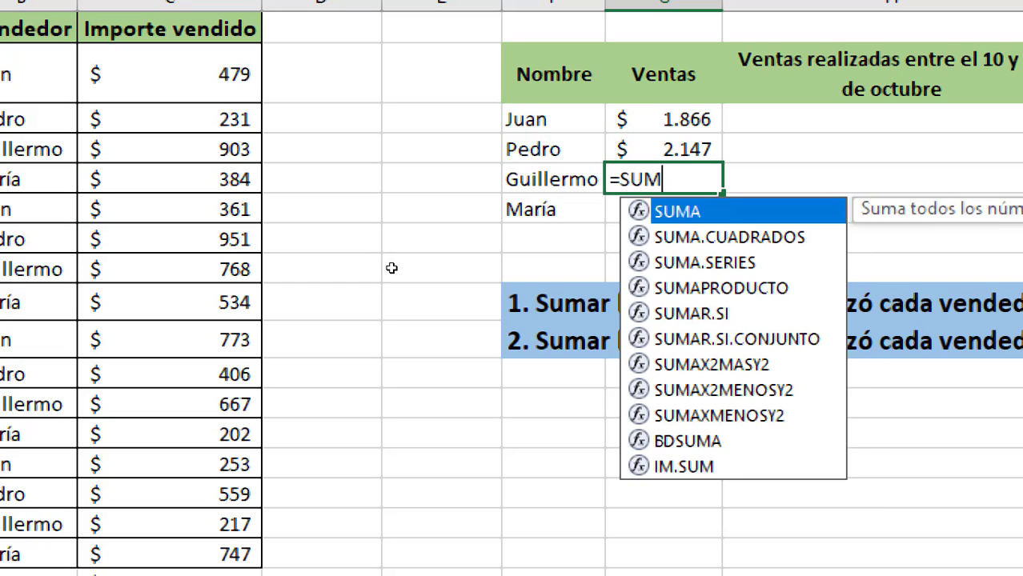
text(A)
key(Down)
key(Down)
key(Down)
key(Down)
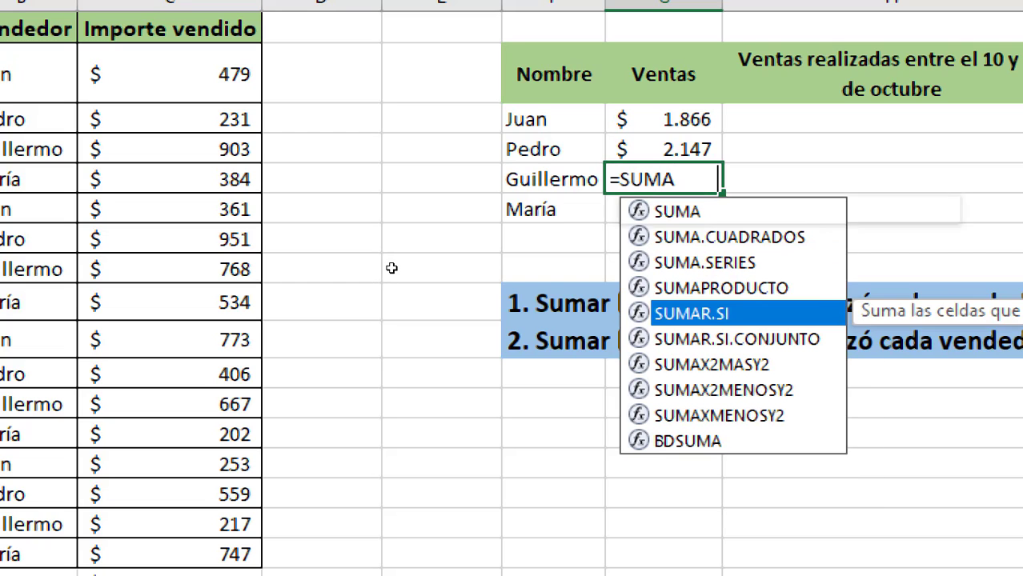
key(Tab)
key(BackSpace)
key(BackSpace)
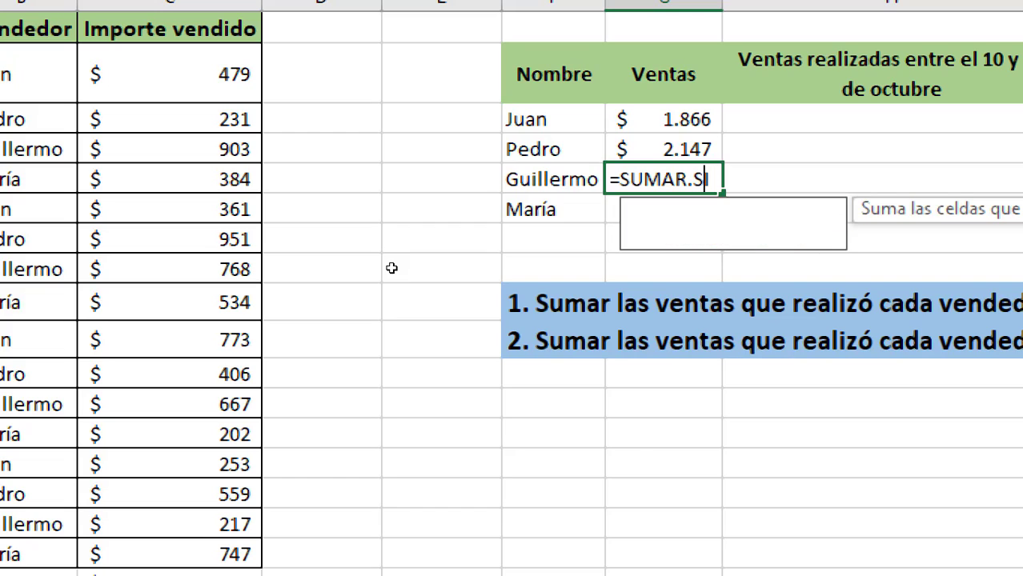
key(BackSpace)
key(BackSpace)
key(BackSpace)
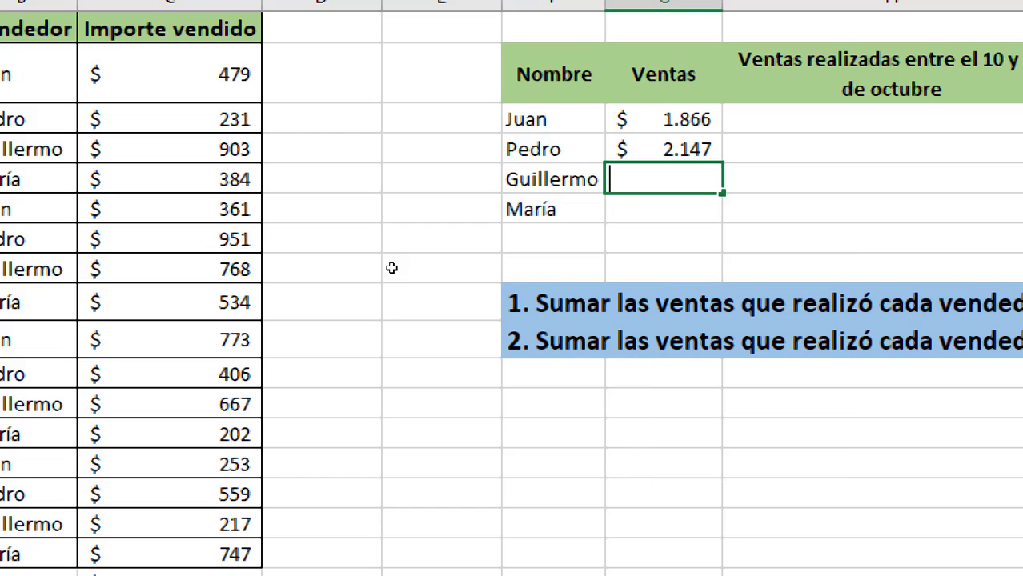
key(Up)
key(Up)
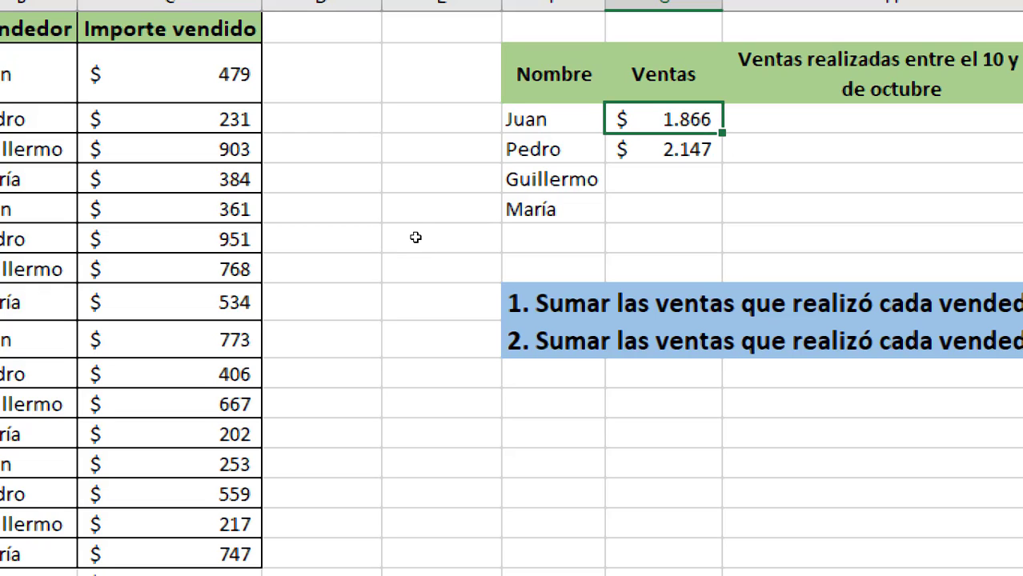
key(F2)
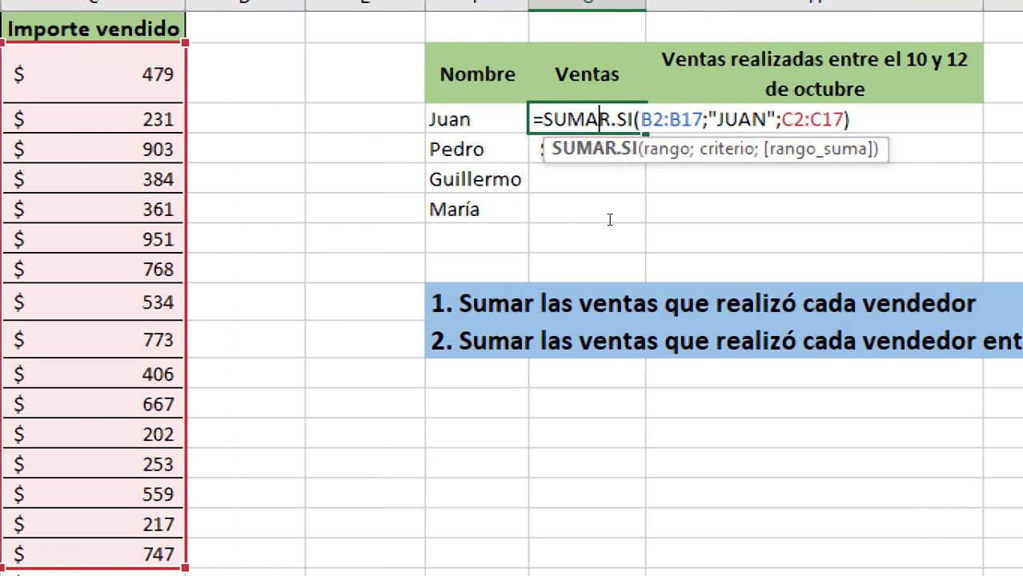
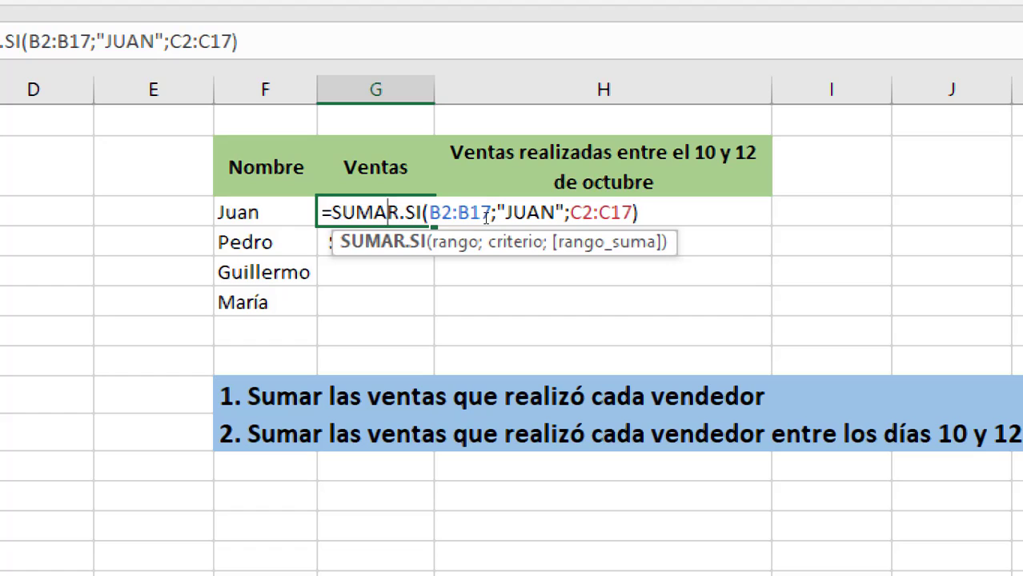
Commit Juan's =SUMAR.SI(B2:B17;"JUAN";C2:C17) total and fill it down the Ventas column.
mouse_move(494, 216)
mouse_down()
mouse_move(518, 222)
mouse_move(494, 224)
mouse_up()
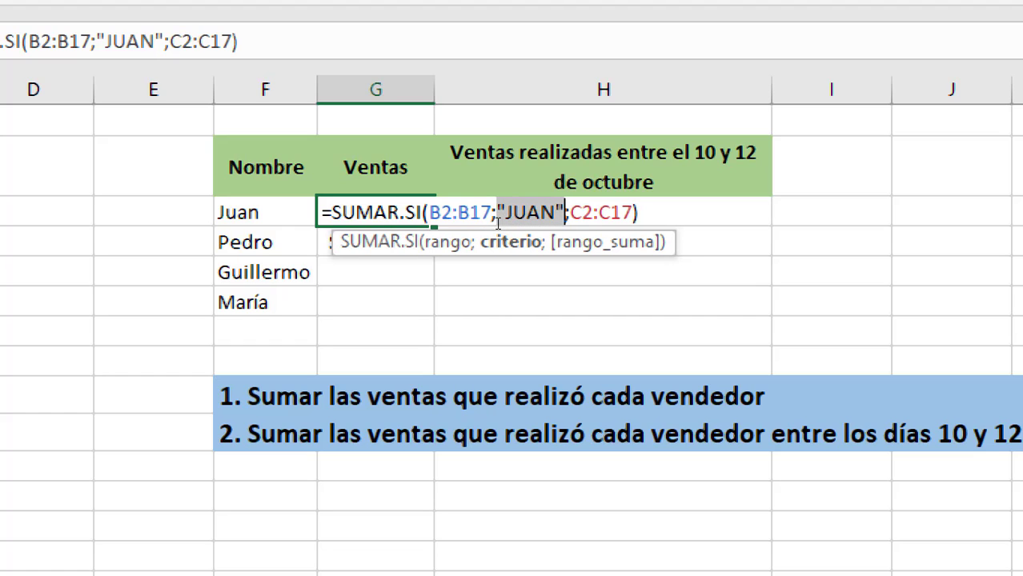
key(Return)
key(Up)
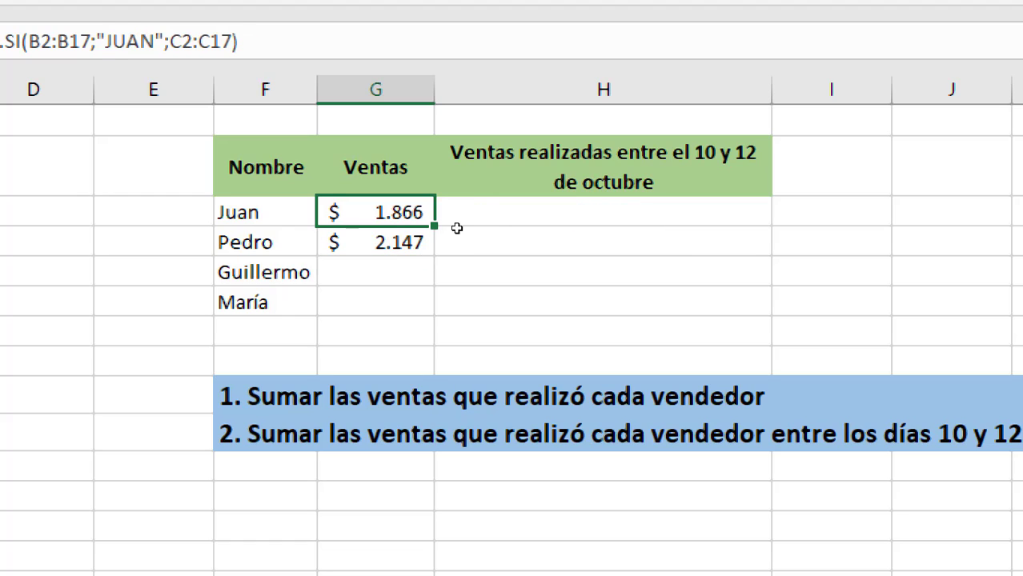
drag(455, 230, 448, 288)
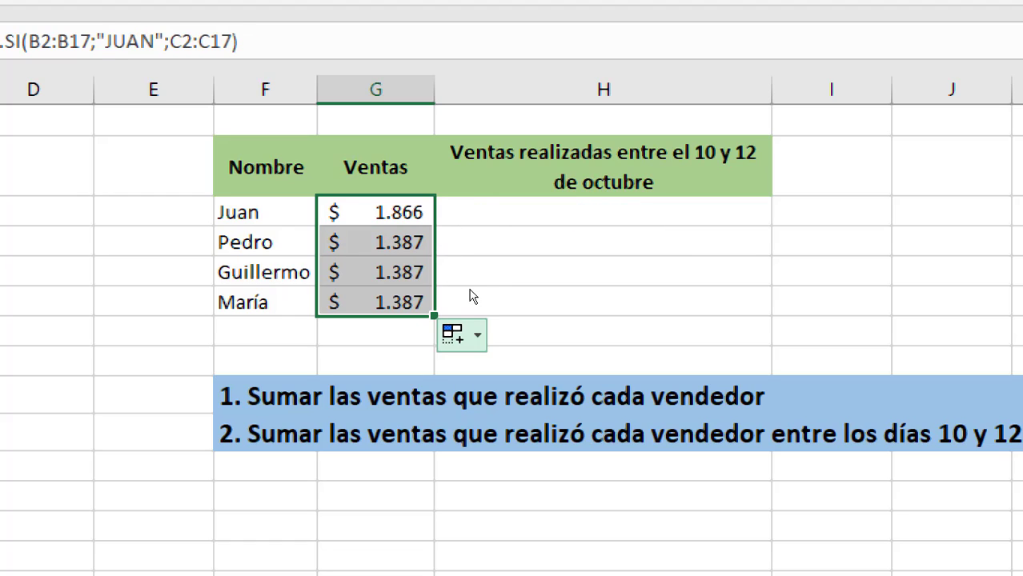
Inspect Pedro's copied formula to see its ranges shifted to B3:B18.
click(433, 221)
click(433, 237)
double_click(433, 239)
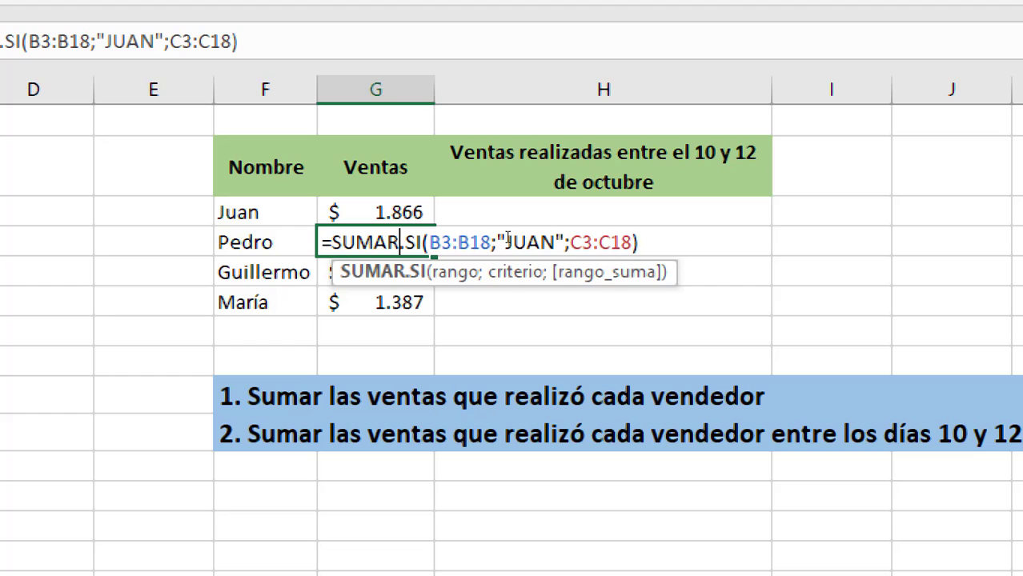
key(Return)
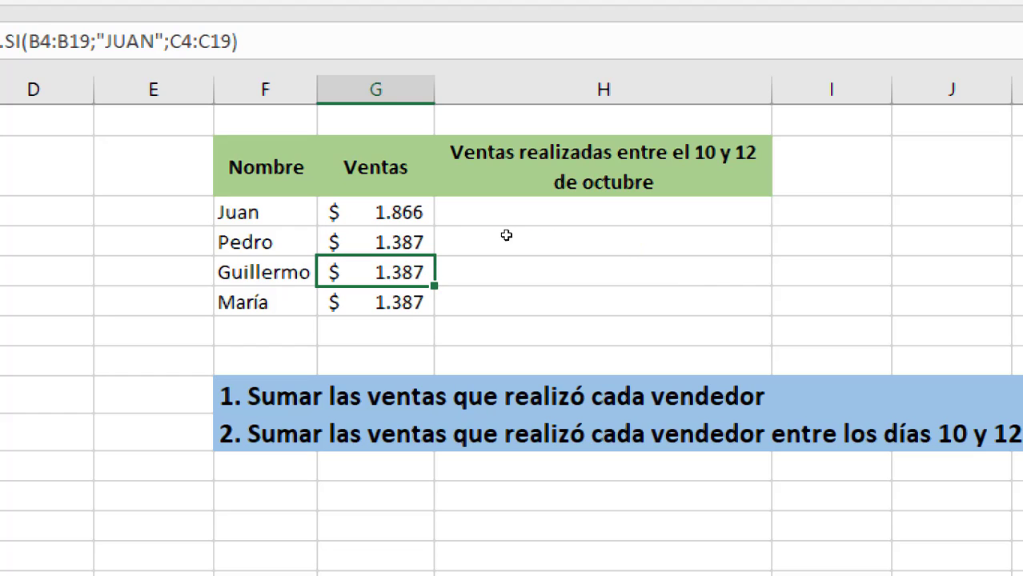
click(433, 237)
key(shift+Down)
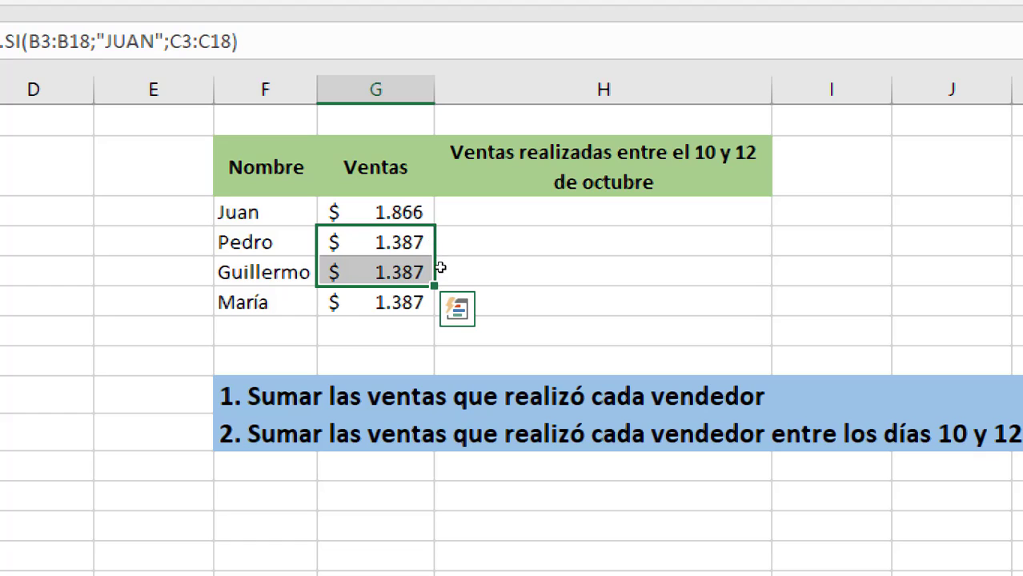
double_click(406, 242)
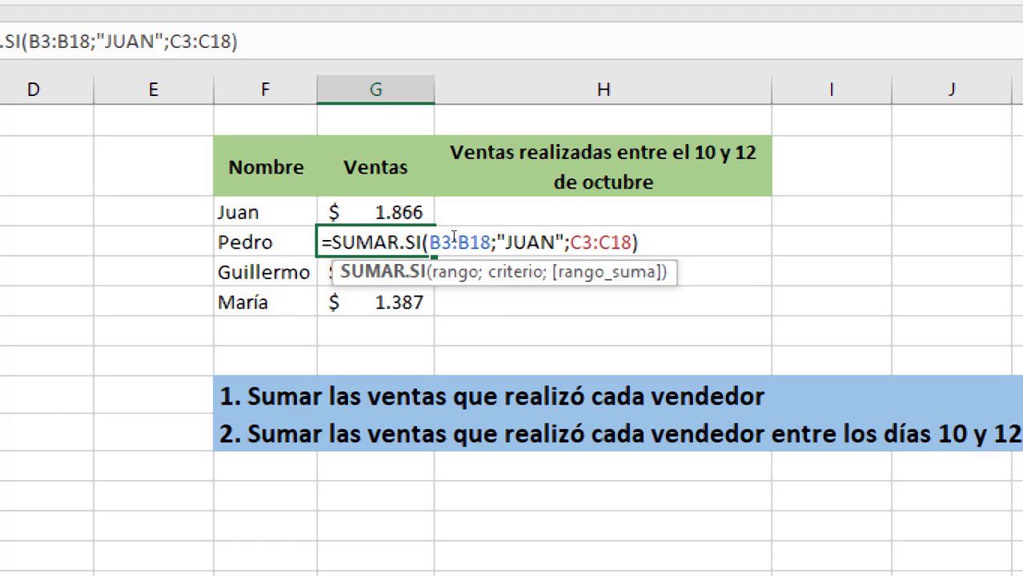
drag(430, 240, 493, 240)
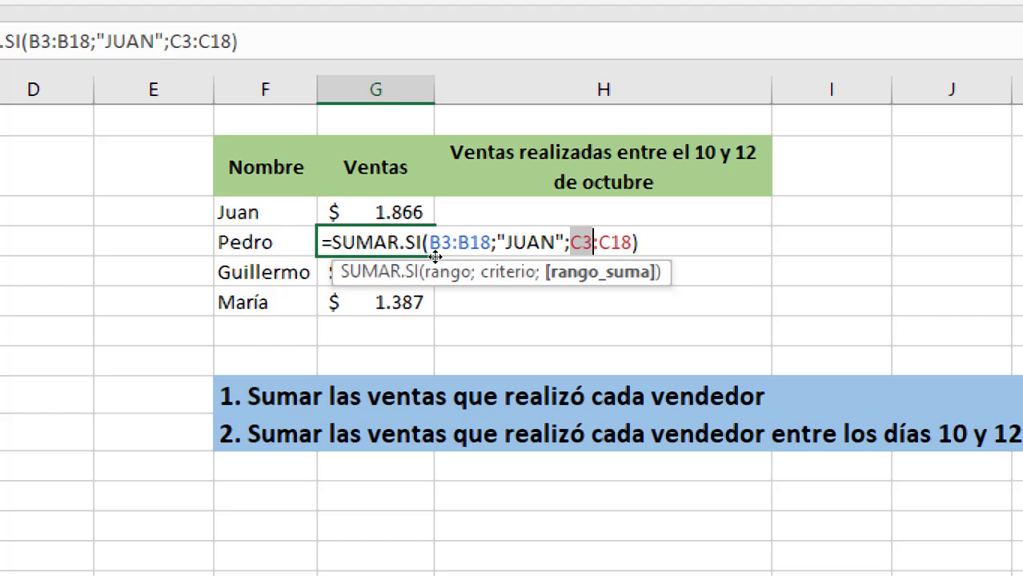
key(Return)
Clear the copied totals for Pedro through María, leaving Juan's $1.866.
drag(420, 238, 421, 301)
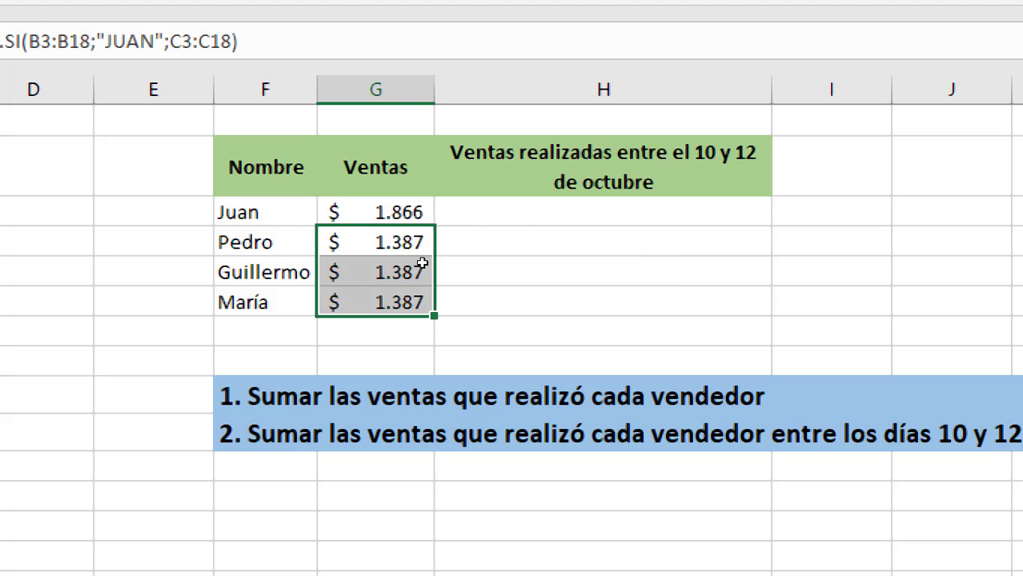
key(Delete)
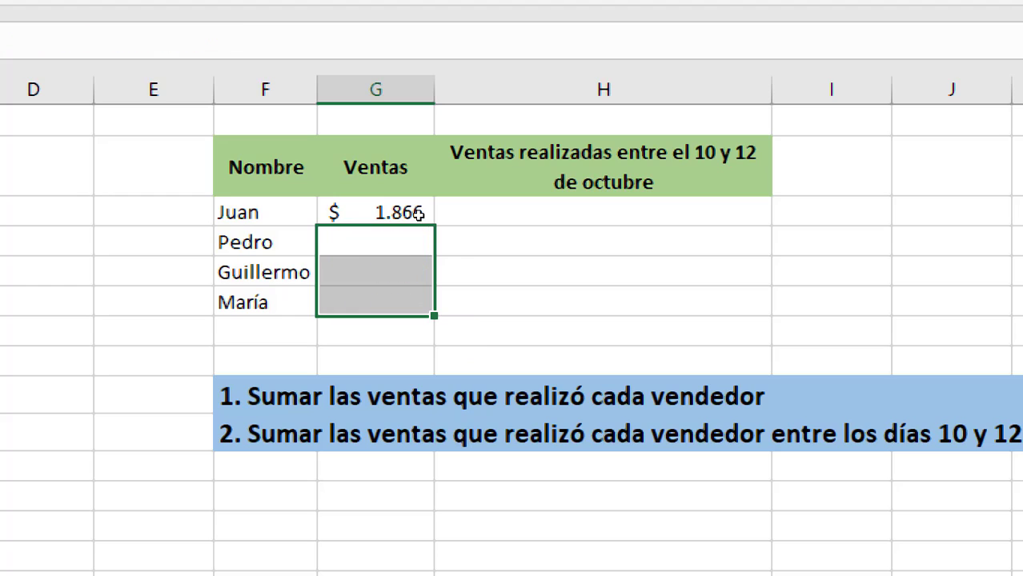
double_click(416, 223)
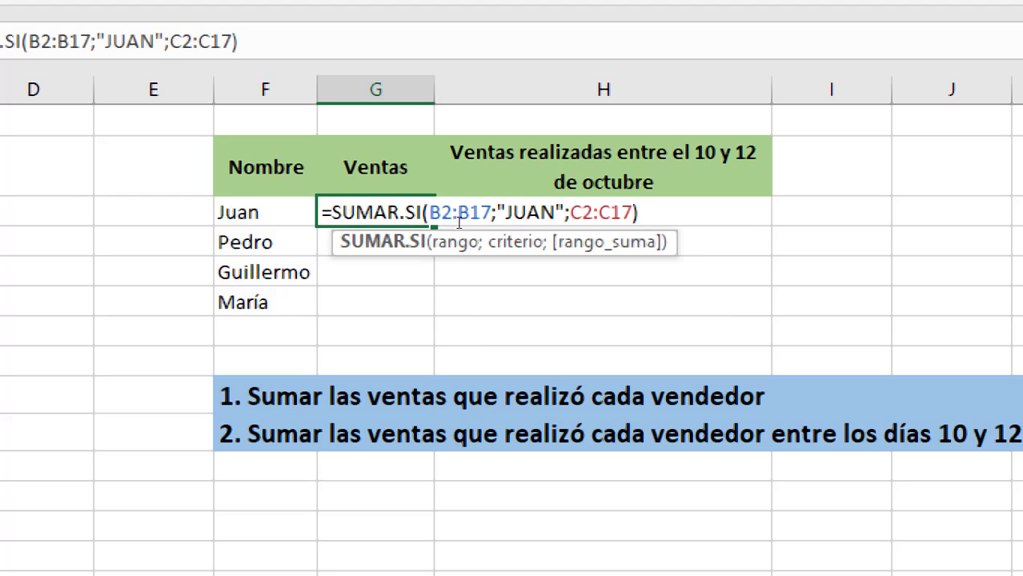
Commit Juan's formula and copy it down to Pedro's row.
drag(439, 225, 478, 225)
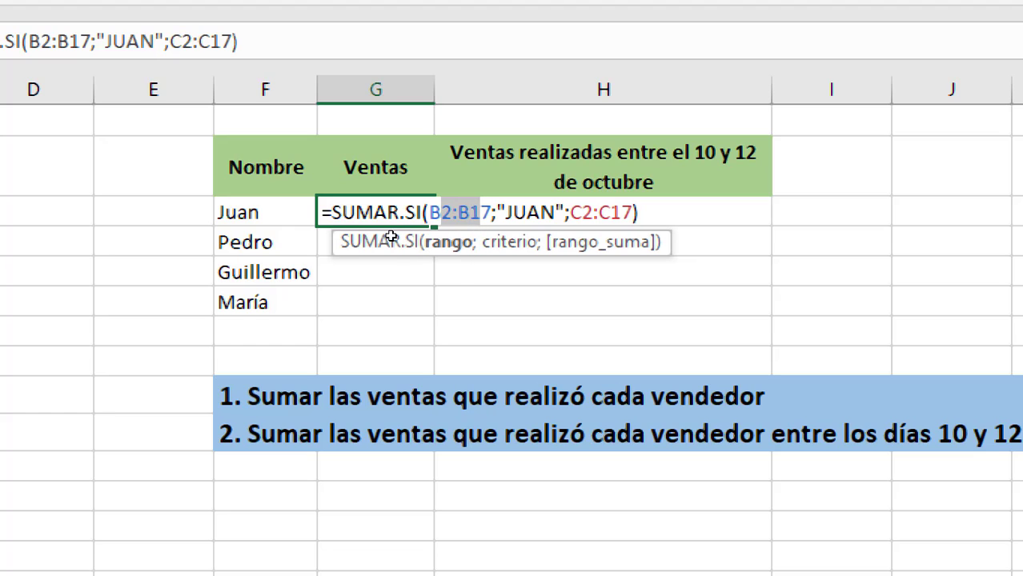
click(479, 216)
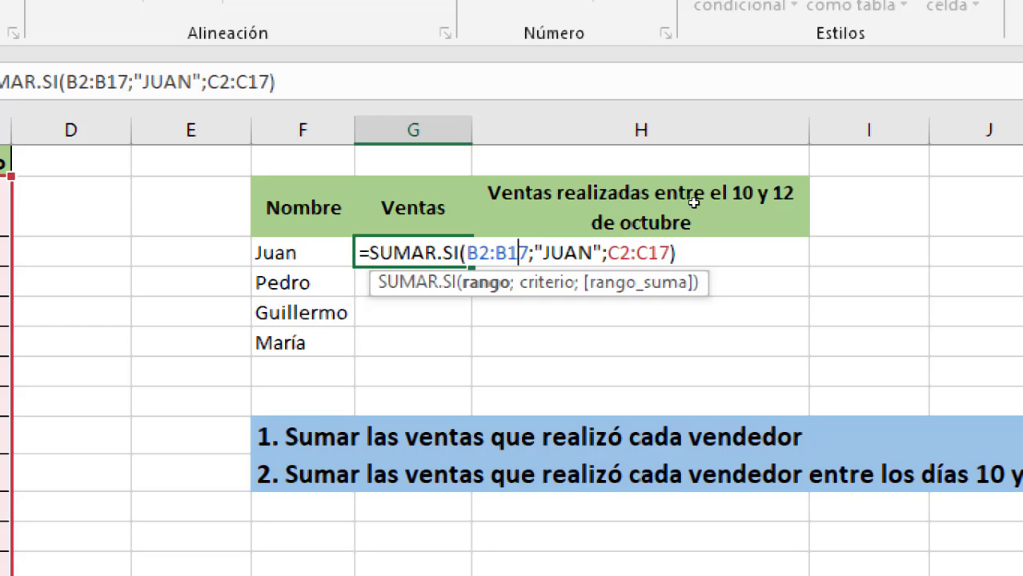
key(Return)
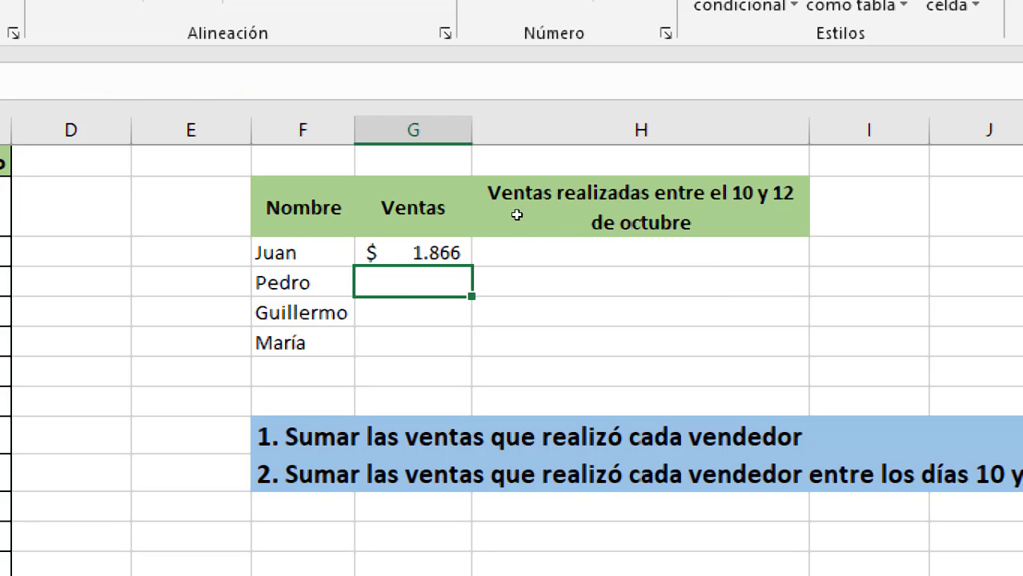
key(Up)
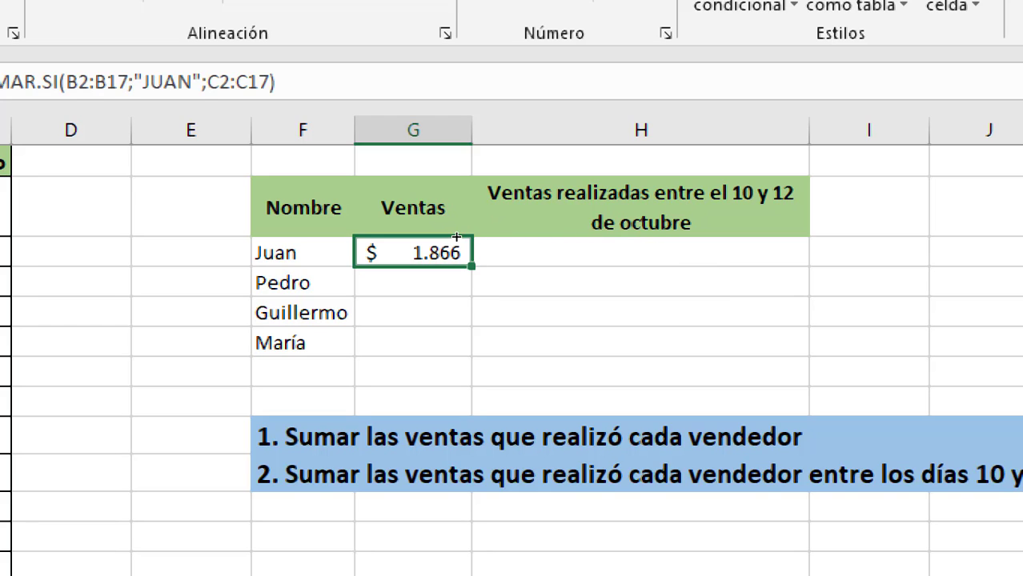
drag(473, 266, 473, 296)
Inspect Pedro's copy, whose shifted B3:B18 and C3:C18 ranges give $1.387.
double_click(411, 282)
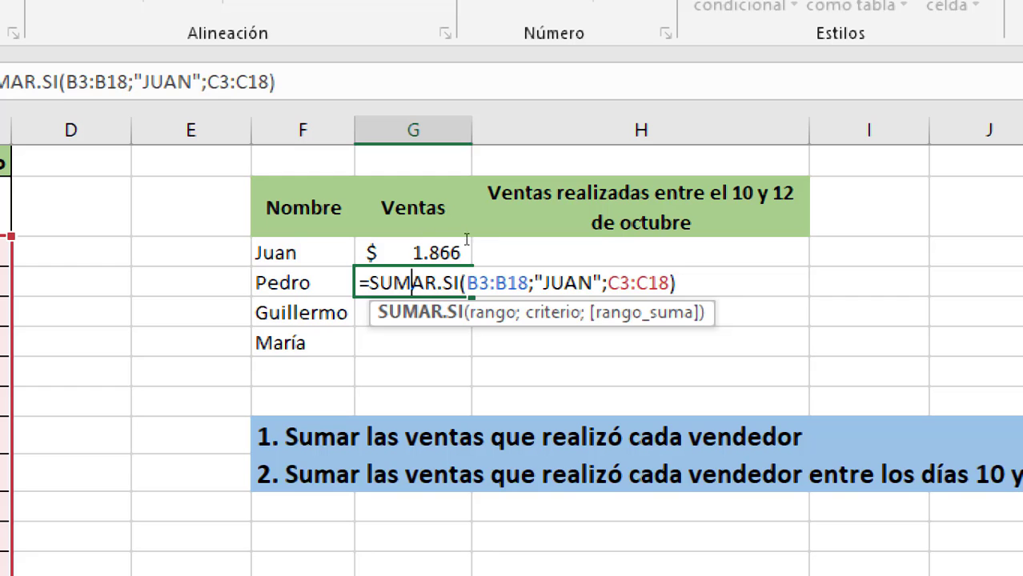
key(shift+Right)
key(shift+Right)
key(shift+Right)
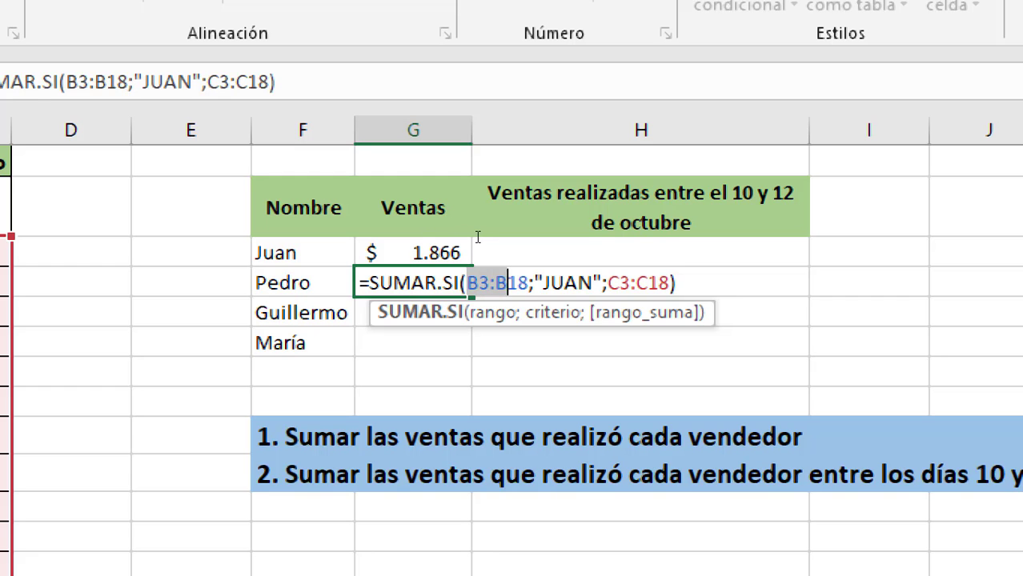
key(shift+Right)
key(shift+Right)
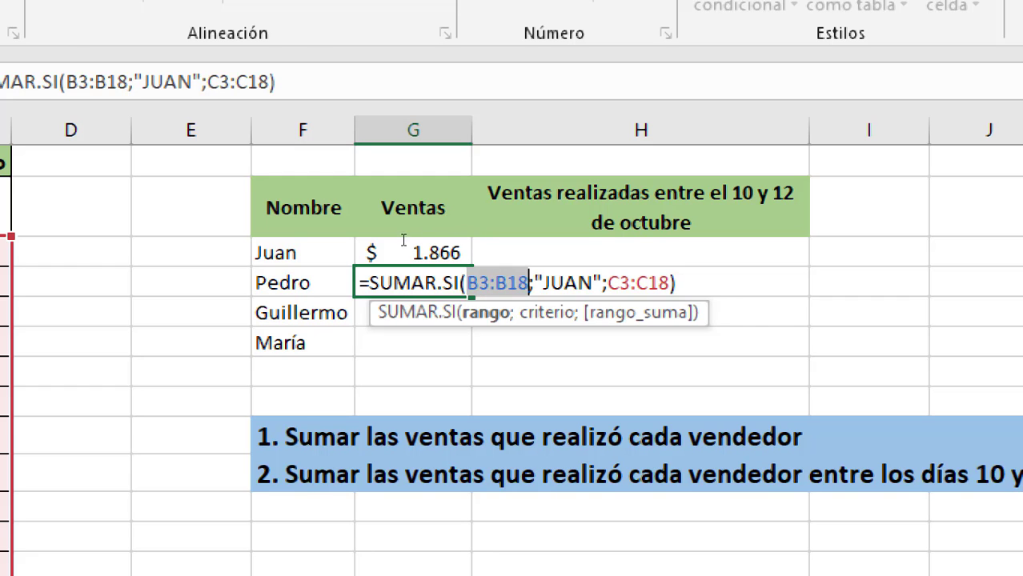
scroll(131, 444, down, 2)
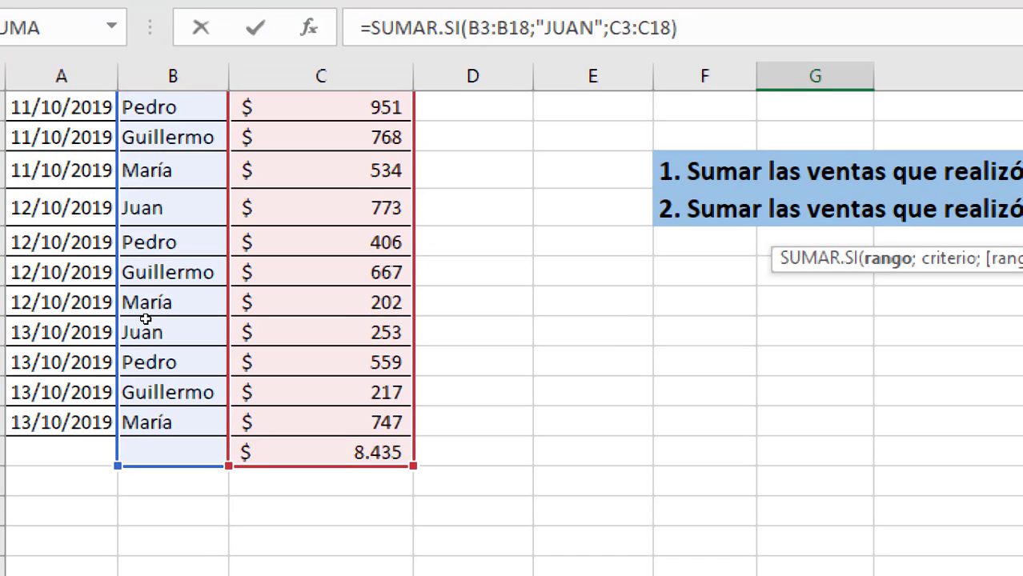
scroll(206, 318, up, 2)
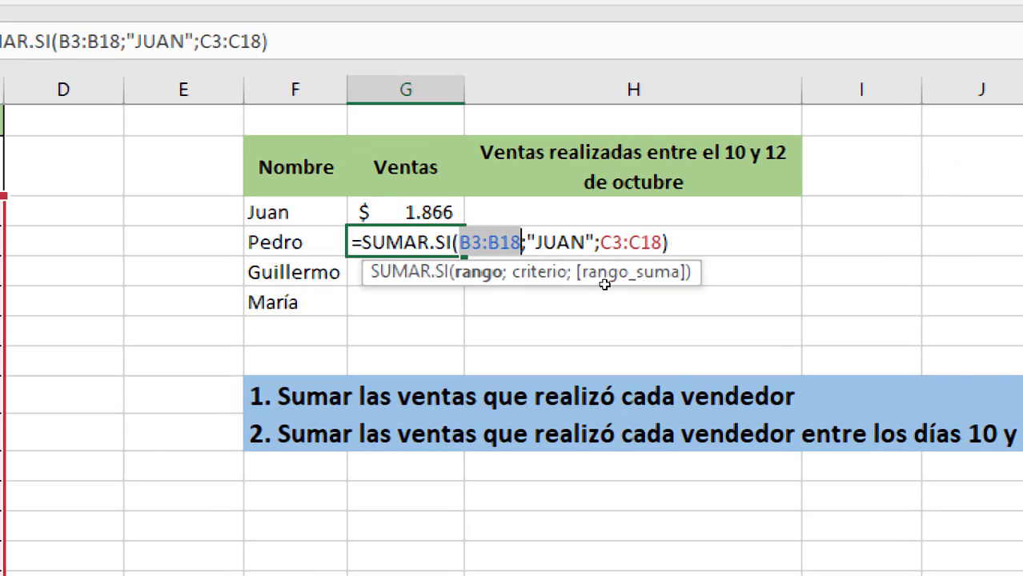
key(ctrl+Return)
click(416, 212)
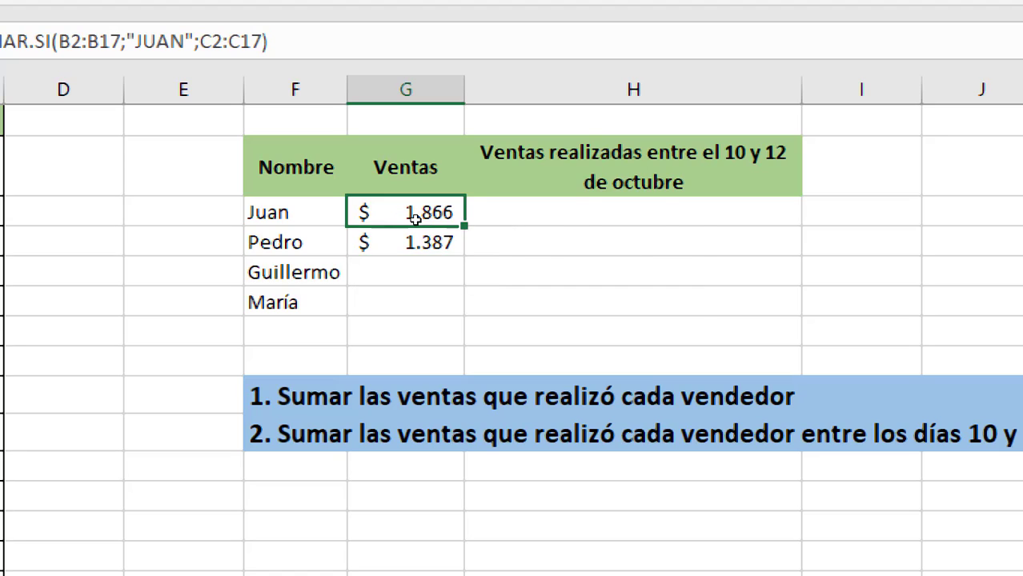
double_click(386, 212)
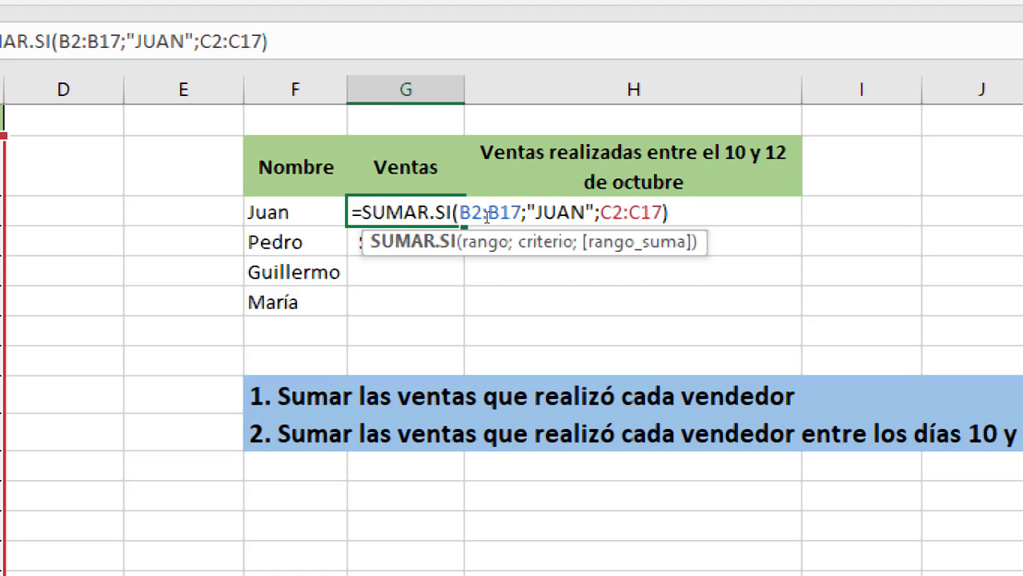
Replace Juan's "JUAN" criterion with cell F3 and copy it down so Pedro shows $2.147.
drag(486, 218, 516, 224)
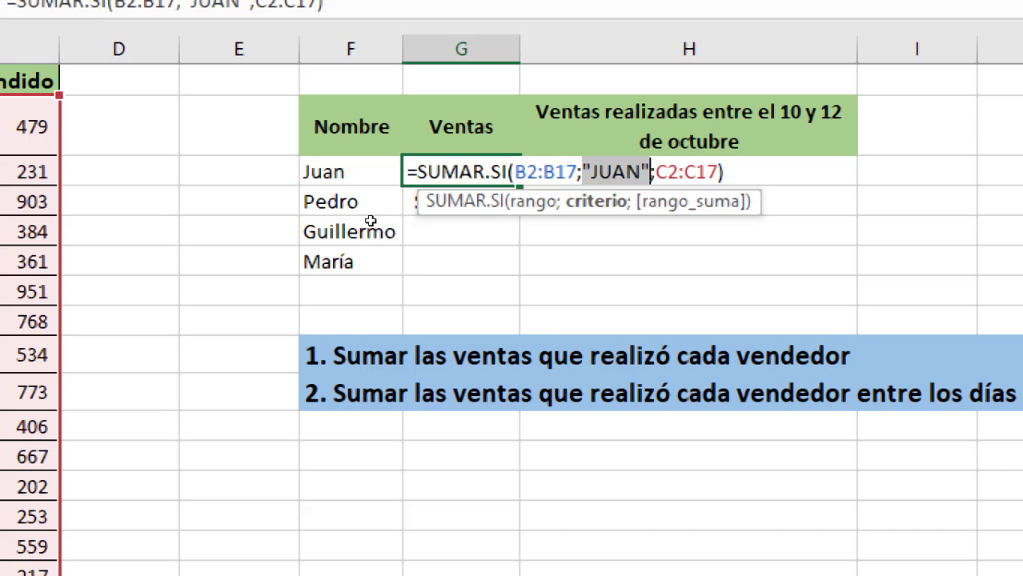
key(Left)
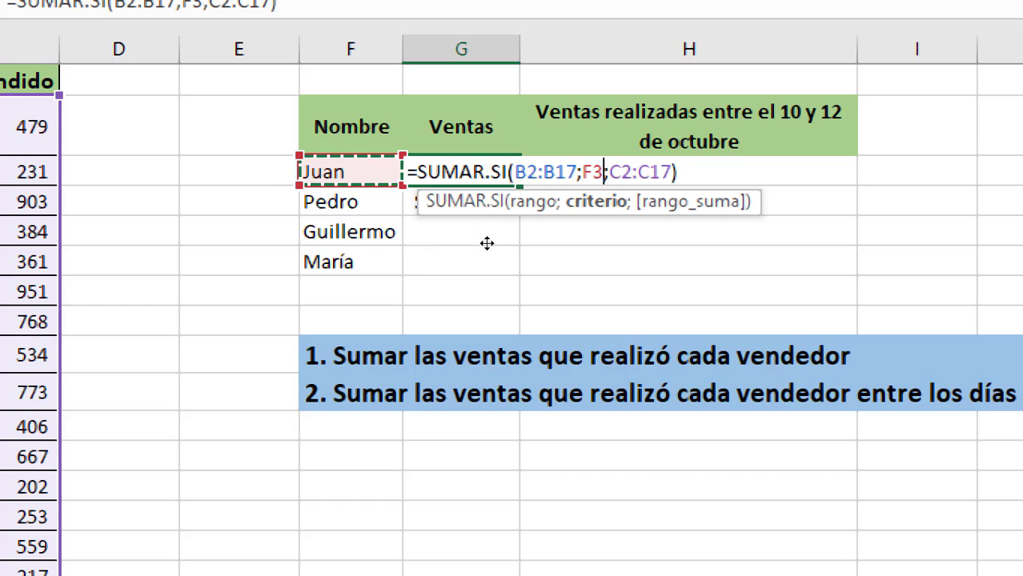
key(Return)
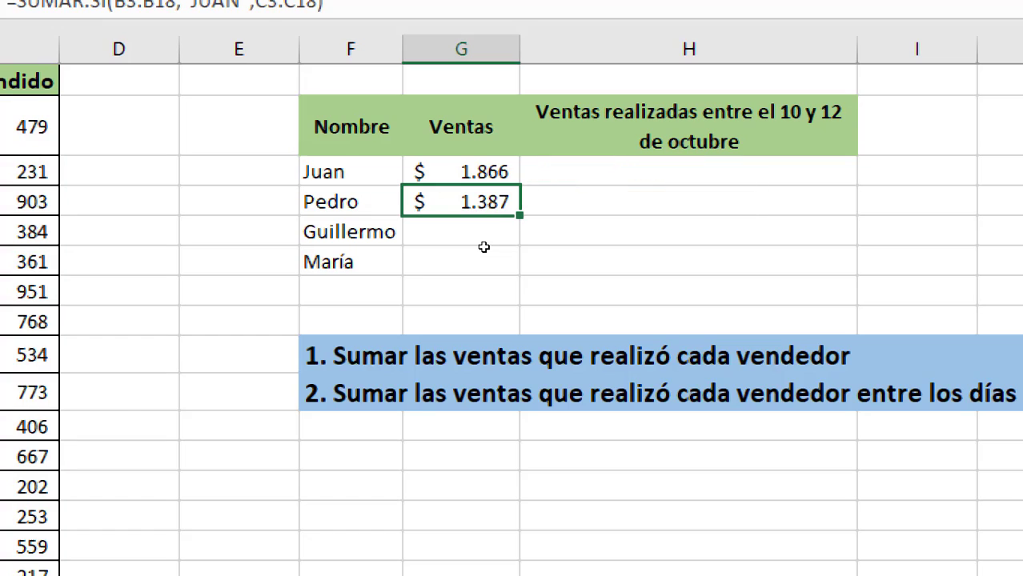
key(Up)
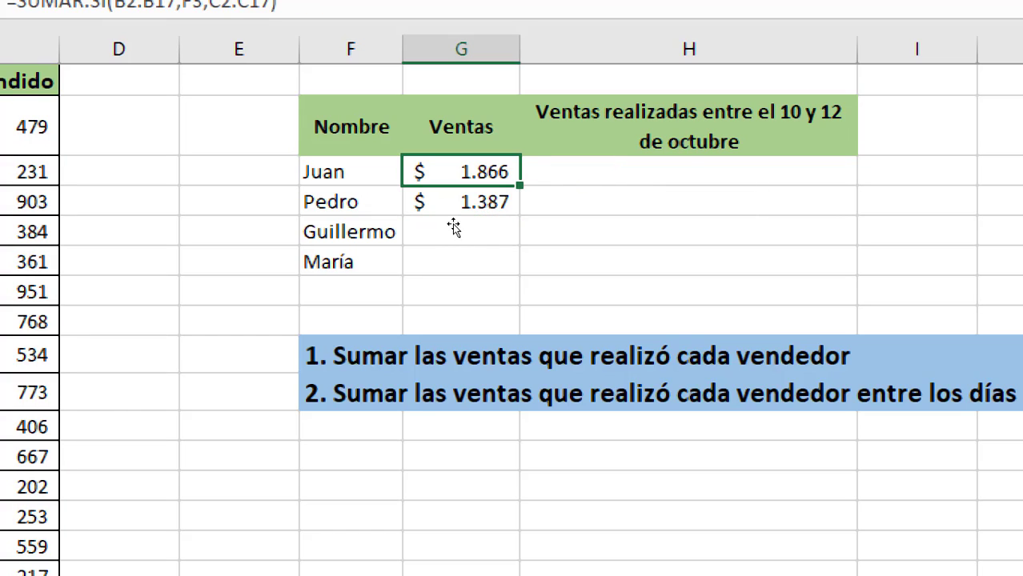
key(Right)
key(Left)
drag(453, 233, 450, 240)
key(Down)
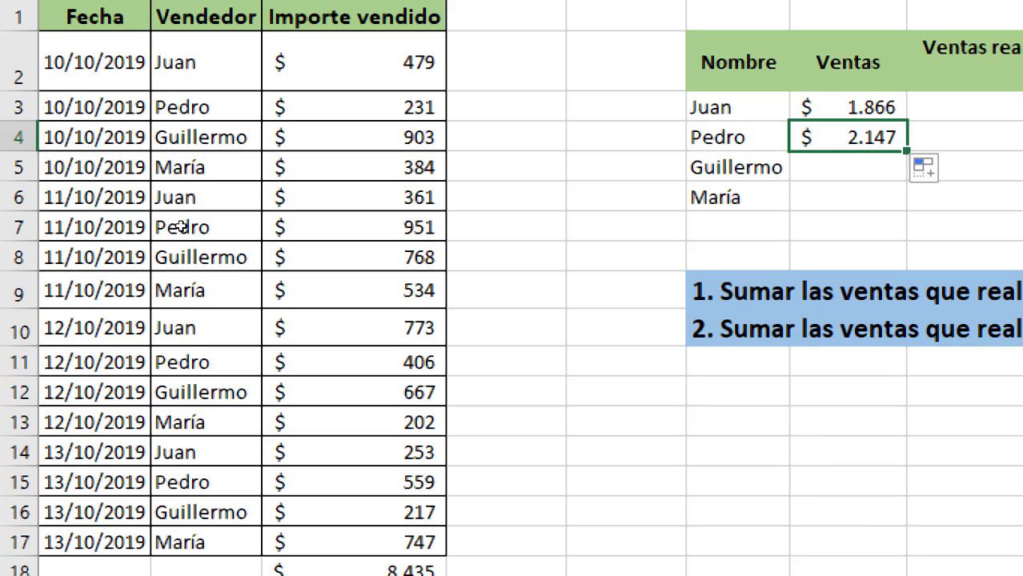
Select Pedro's individual sales of 951, 406 and 559 to check his total.
click(352, 107)
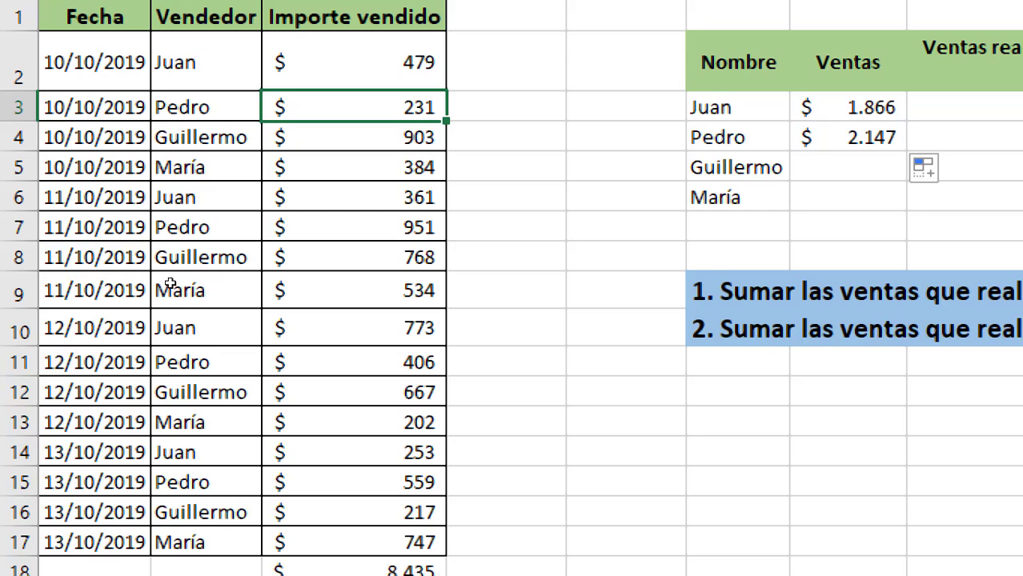
ctrl+click(352, 227)
ctrl+click(352, 362)
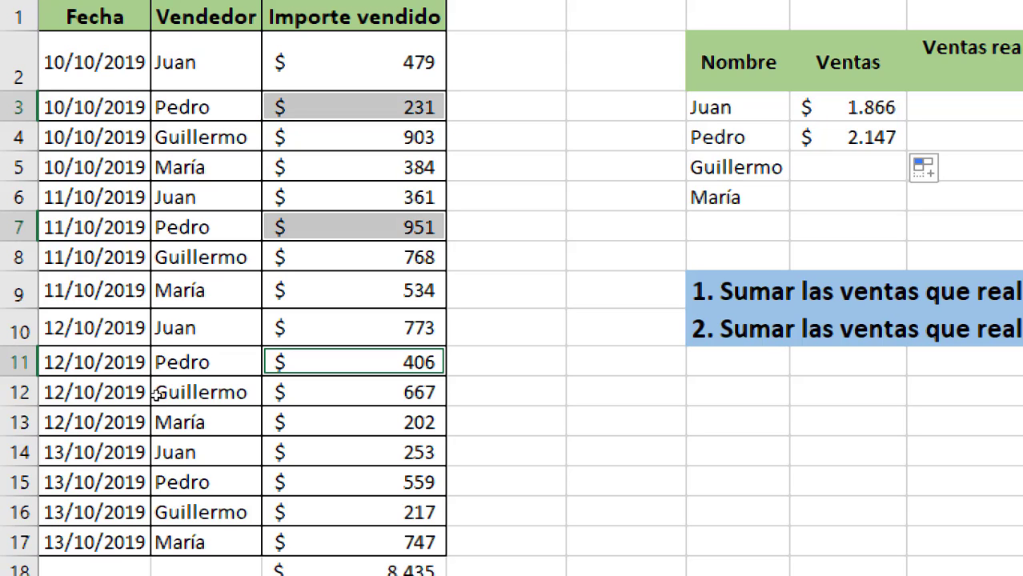
ctrl+click(352, 482)
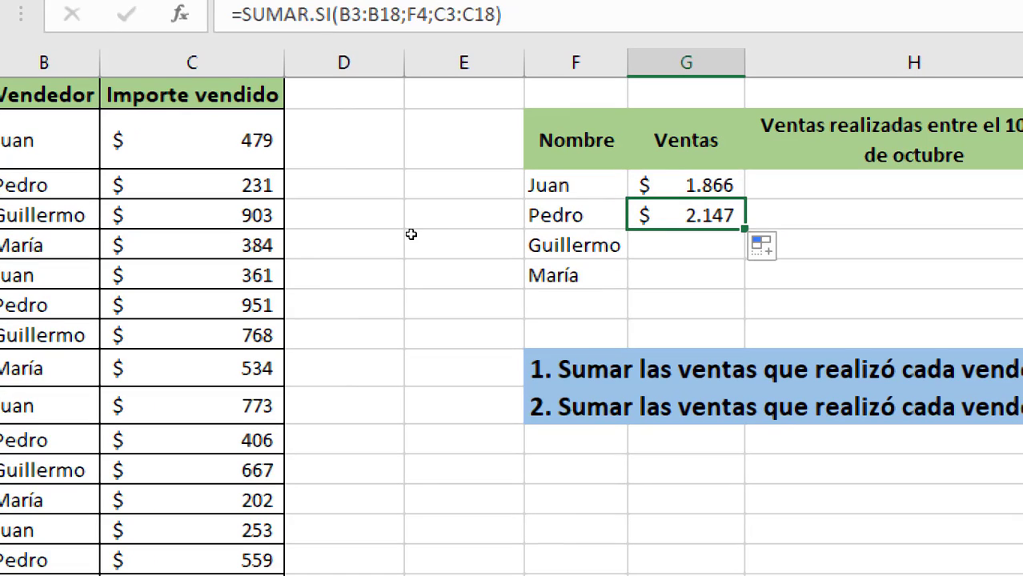
Inspect the arguments of Pedro's =SUMAR.SI(B3:B18;F4;C3:C18) formula.
key(Up)
key(F2)
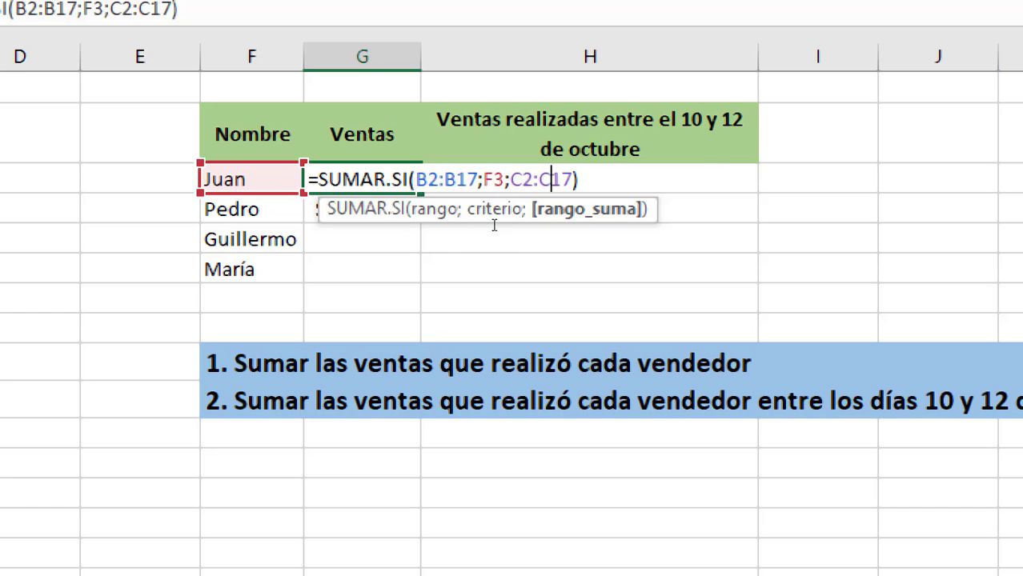
key(Return)
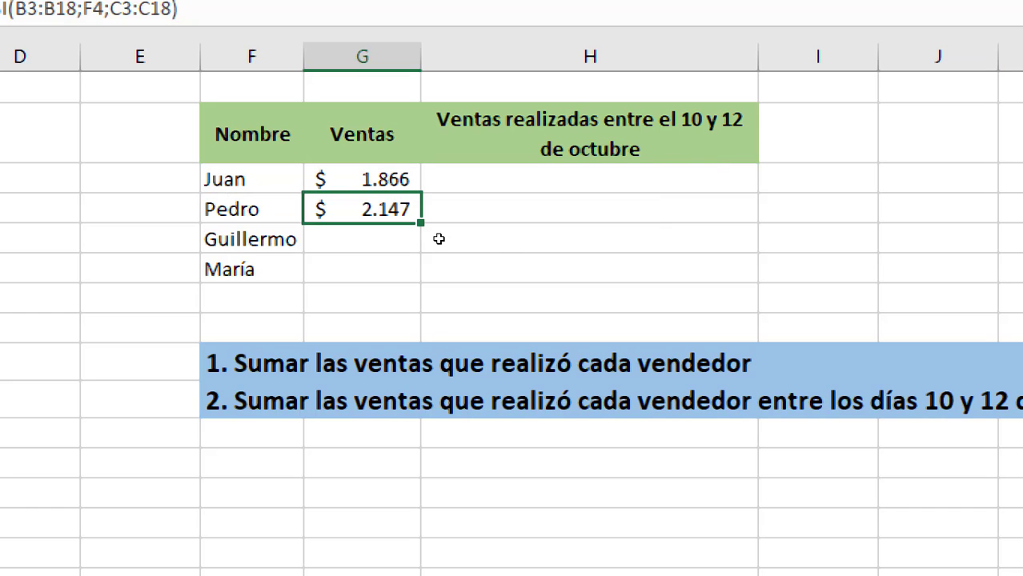
key(F2)
click(478, 244)
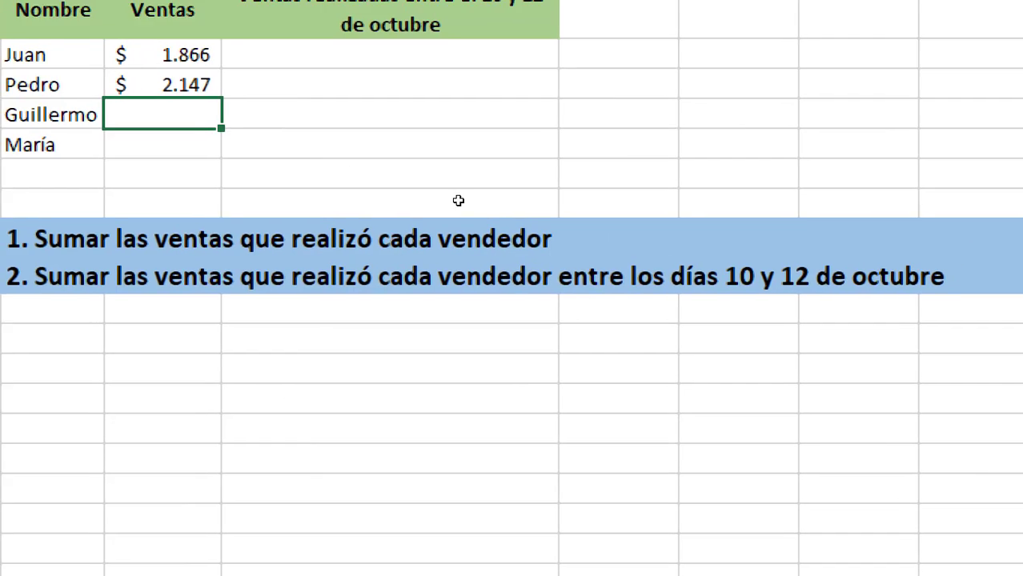
Copy Pedro's formula into Guillermo's cell with Ctrl+D and check its B4:B19 ranges.
key(Up)
key(shift+Down)
key(ctrl+d)
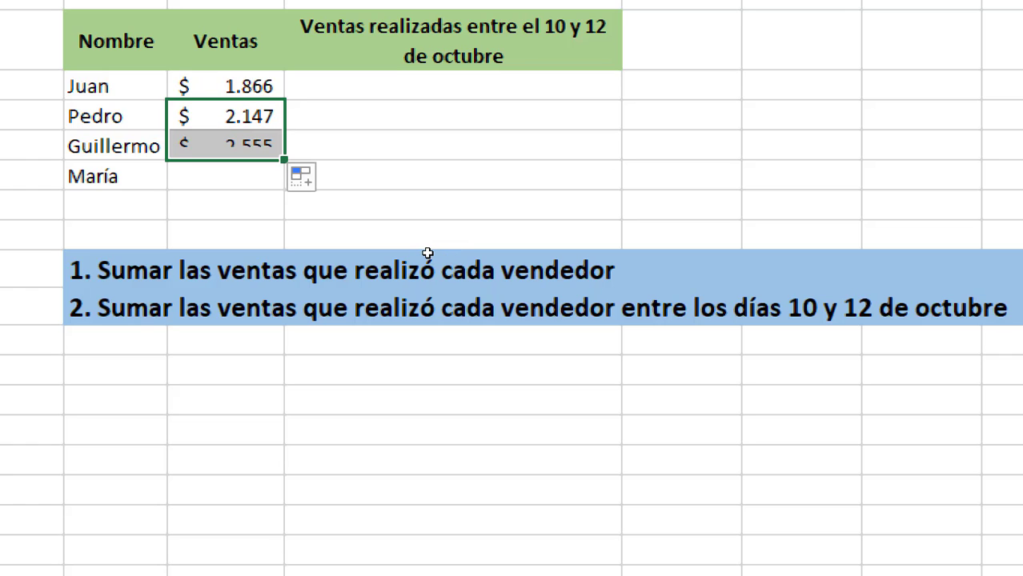
key(Down)
key(F2)
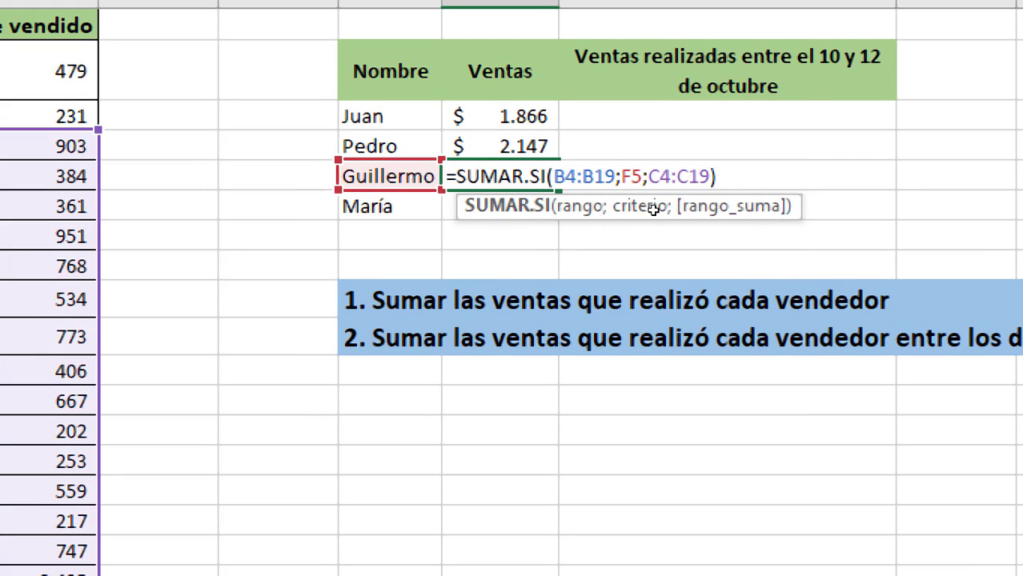
Confirm Guillermo's total and make Juan's seller range absolute as $B$2:$B$17.
key(Return)
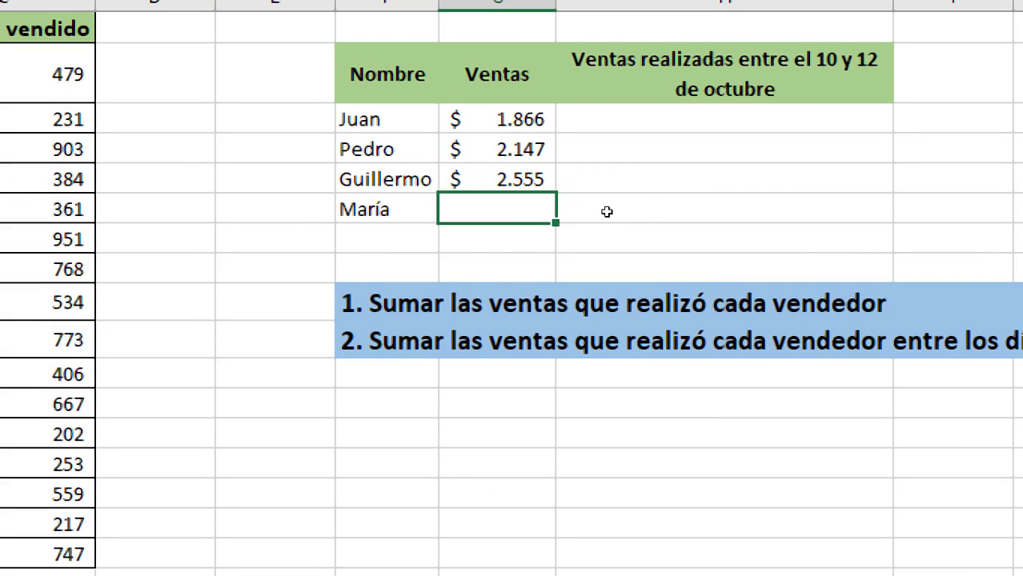
key(Up)
key(Up)
key(Up)
key(F2)
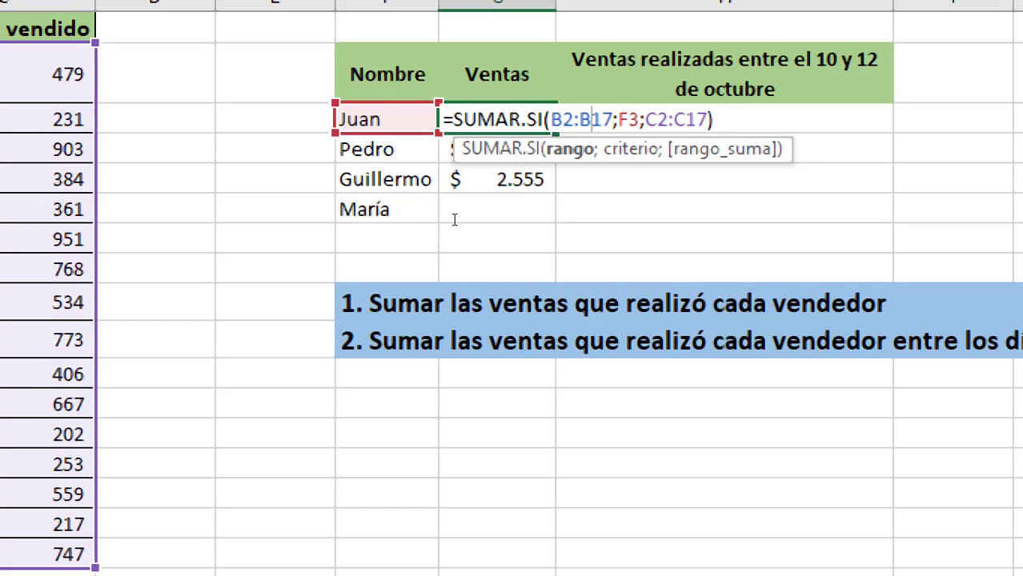
key(Right)
key(shift+Left)
key(shift+Left)
key(shift+Left)
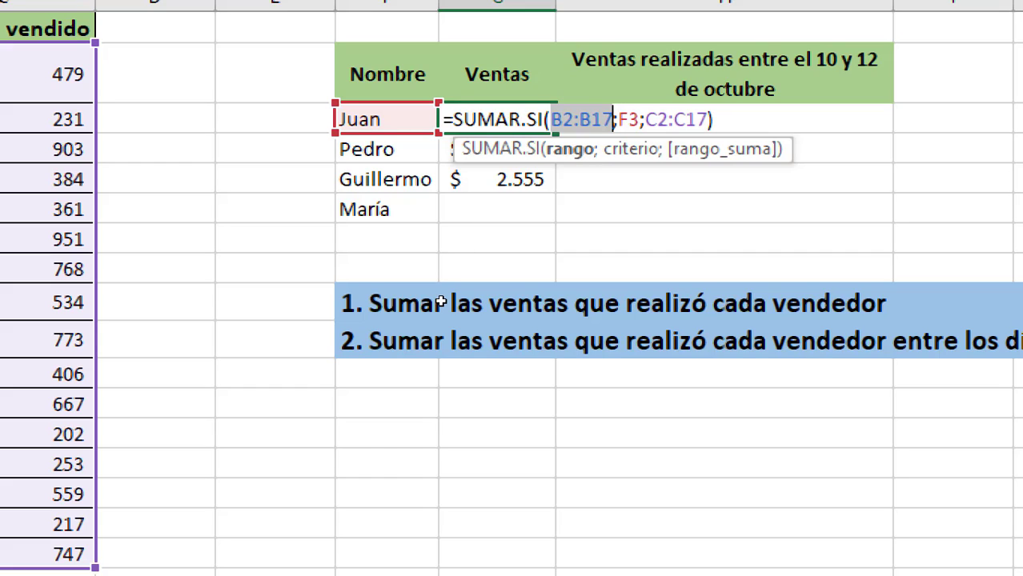
key(F4)
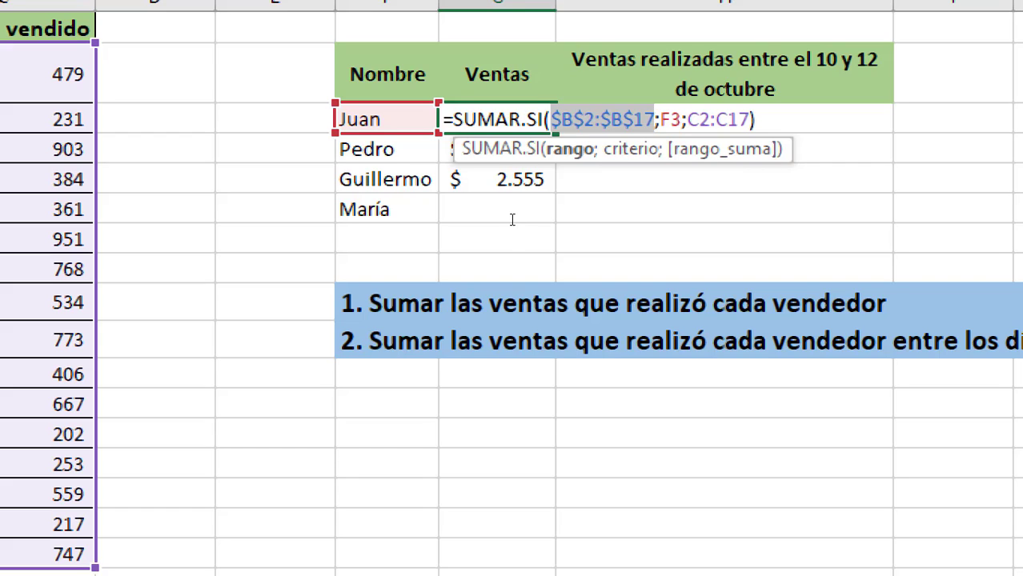
key(Right)
key(Right)
key(Right)
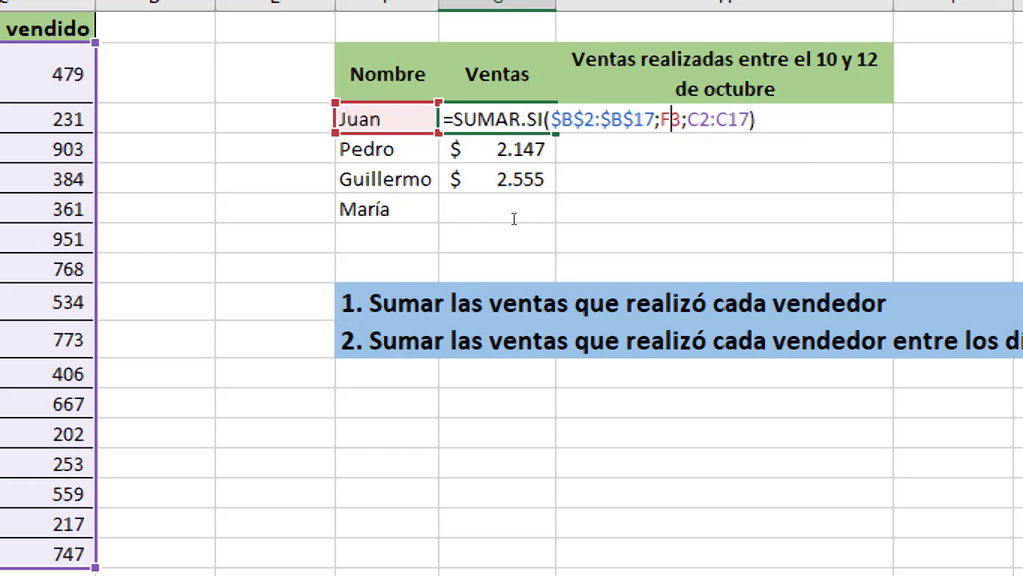
key(Return)
Compare Pedro's and Juan's formulas to see how their ranges differ.
key(F2)
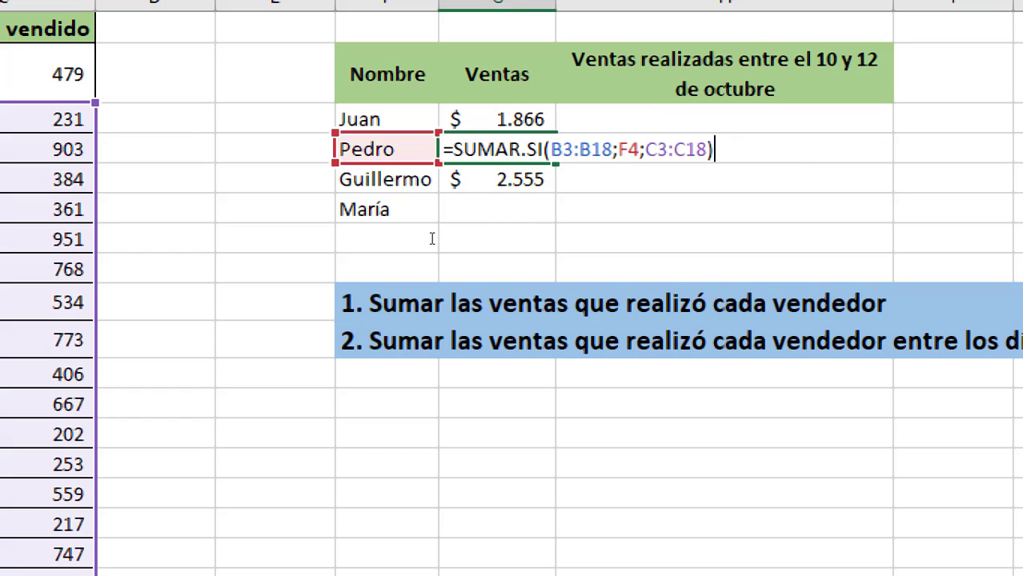
key(Left)
key(Left)
key(Left)
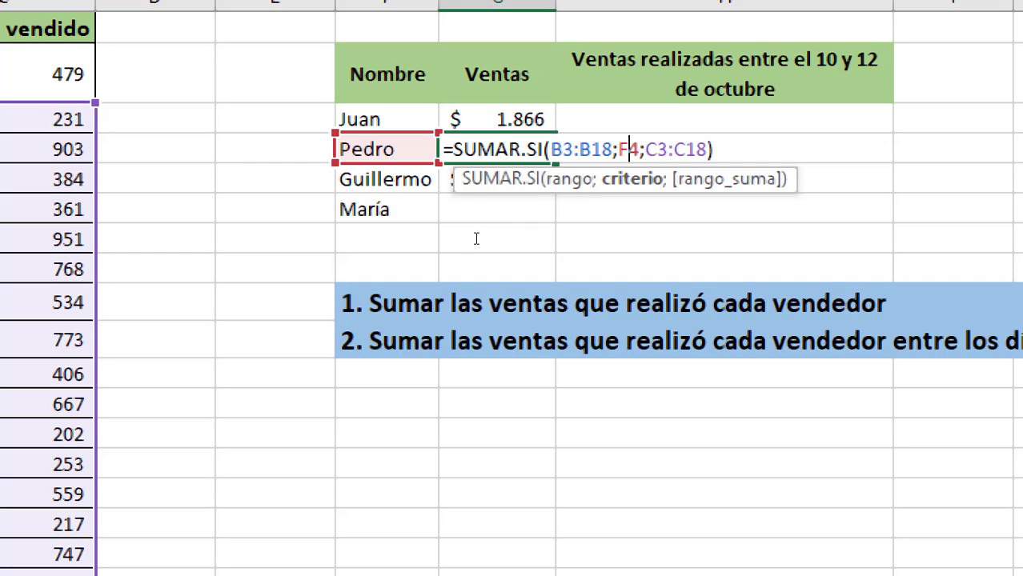
key(Escape)
key(Up)
key(F2)
key(Left)
key(Left)
key(Left)
key(Left)
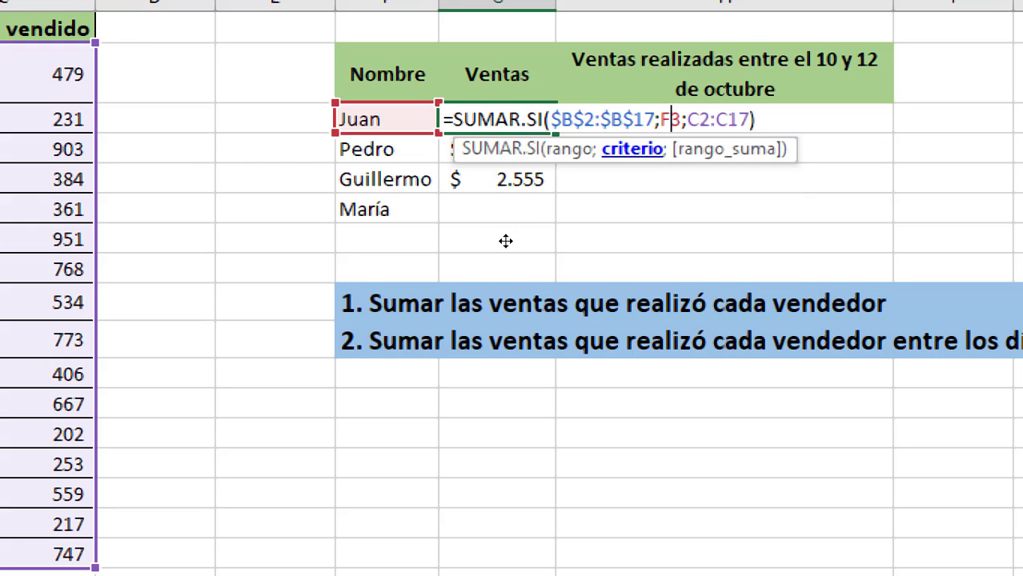
key(Right)
key(Right)
key(Right)
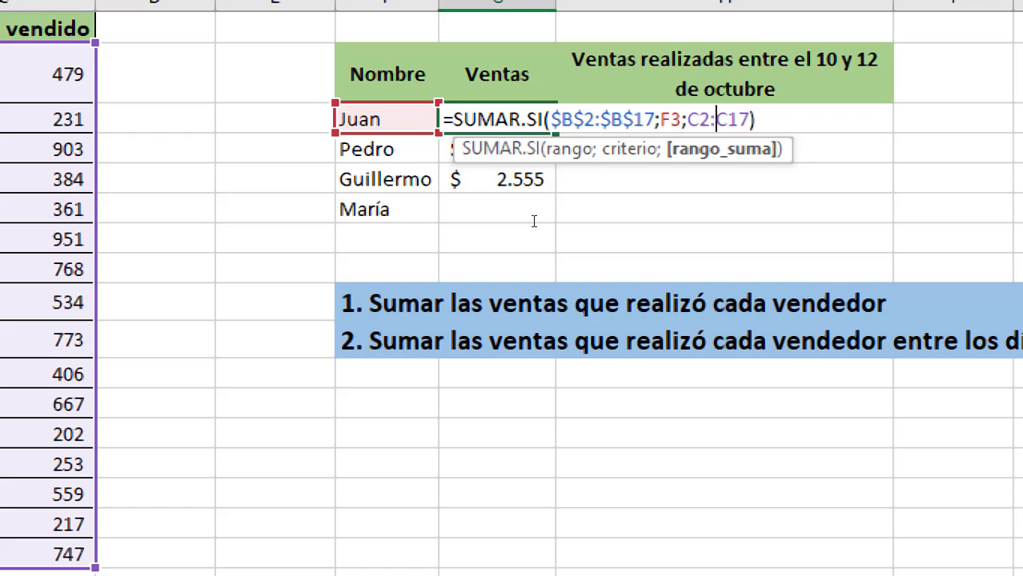
key(shift+Right)
key(shift+Right)
key(shift+Right)
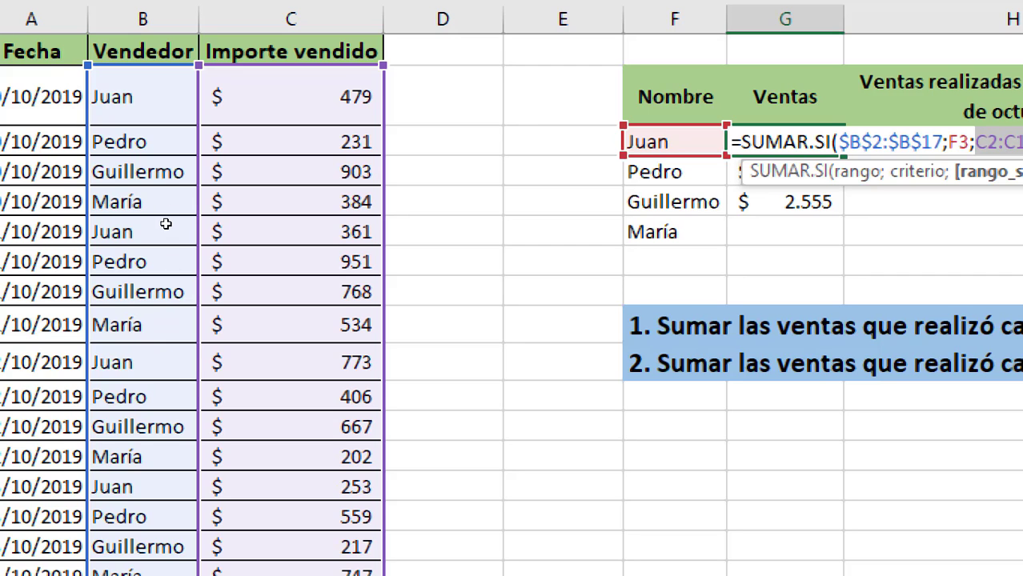
key(ctrl+Return)
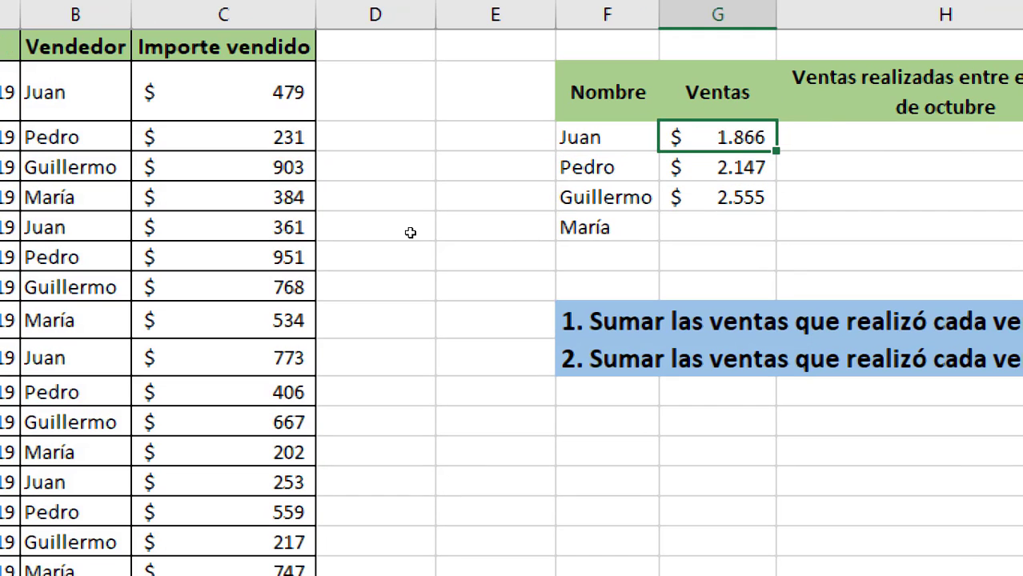
key(Down)
key(F2)
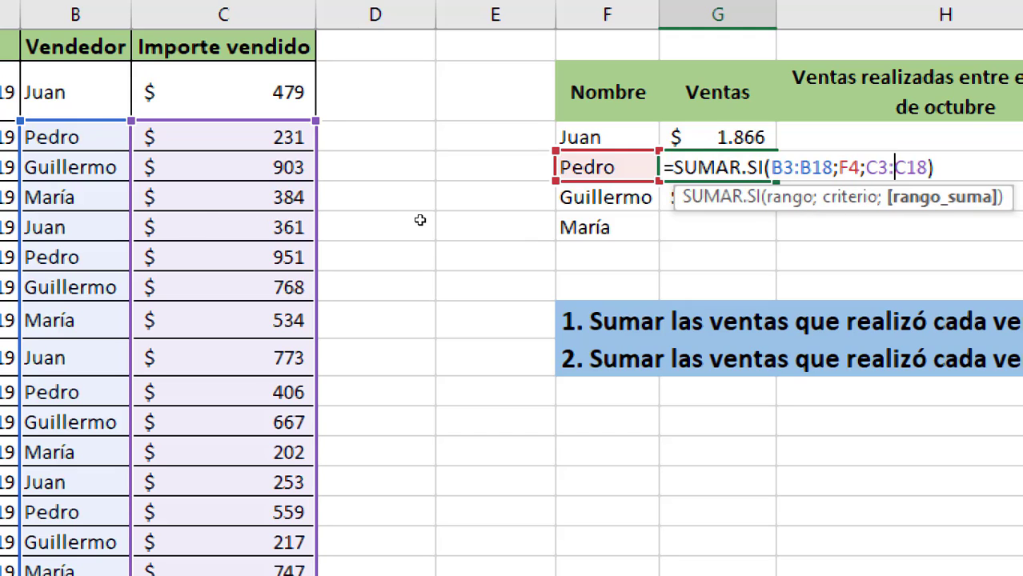
key(Escape)
Lock Juan's amount range as $C$2:$C$17 with F4.
key(Up)
key(F2)
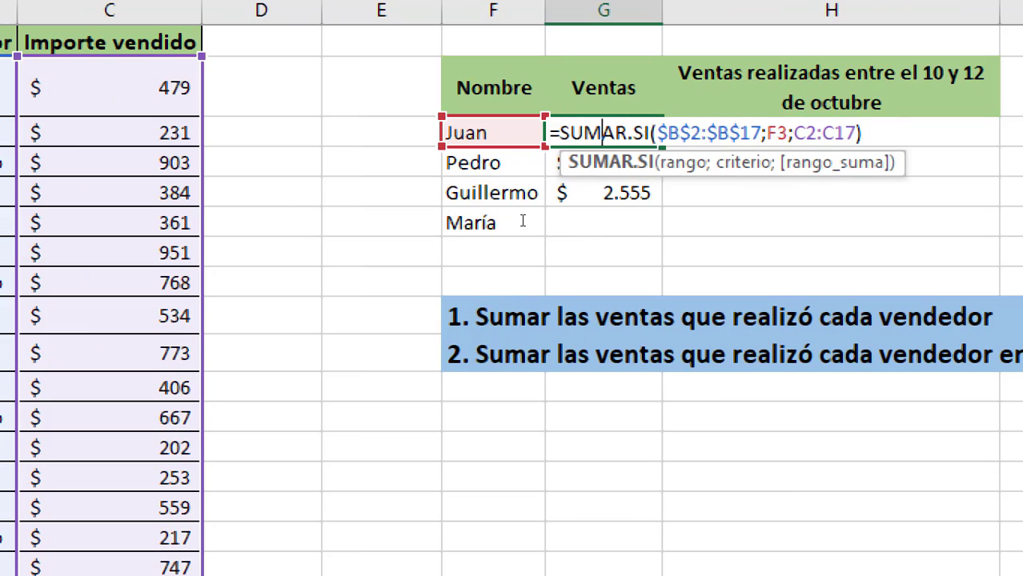
key(End)
key(Left)
key(ctrl+shift+Left)
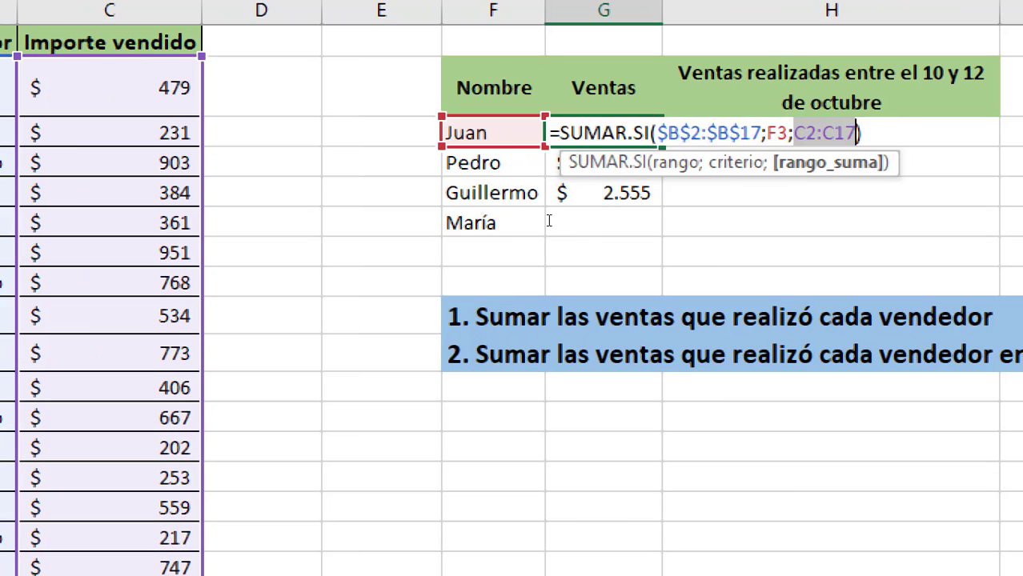
key(F4)
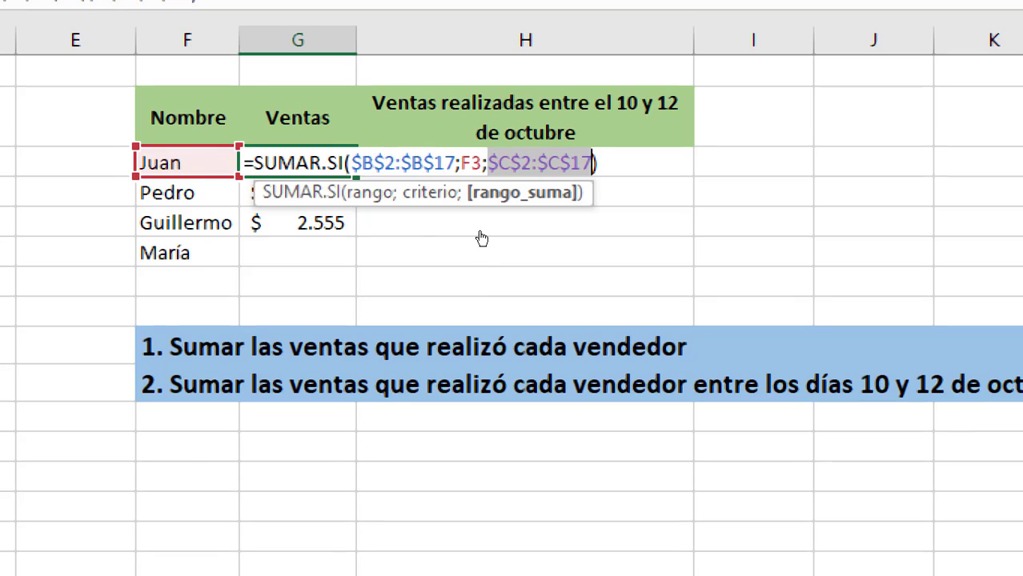
Commit =SUMAR.SI($B$2:$B$17;F3;$C$2:$C$17) in Juan's cell, totalling $1.866, and reopen it.
key(Return)
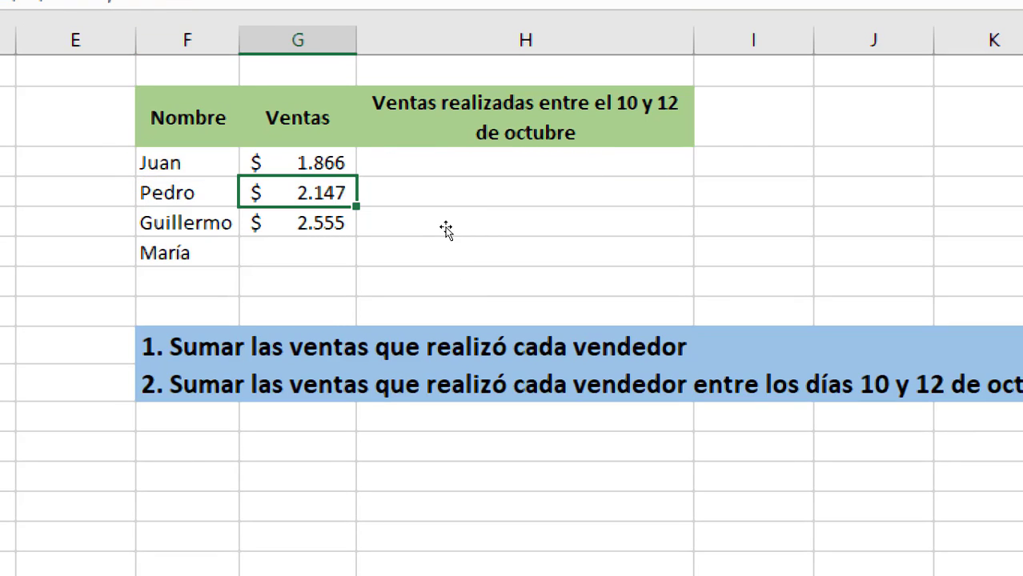
key(Up)
key(F2)
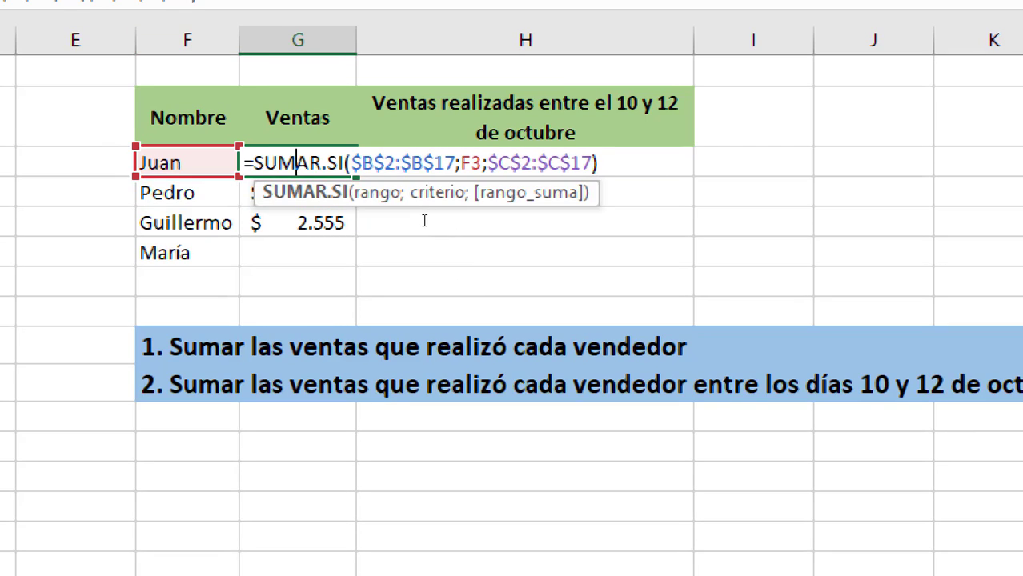
key(Home)
key(Right)
key(Right)
key(Right)
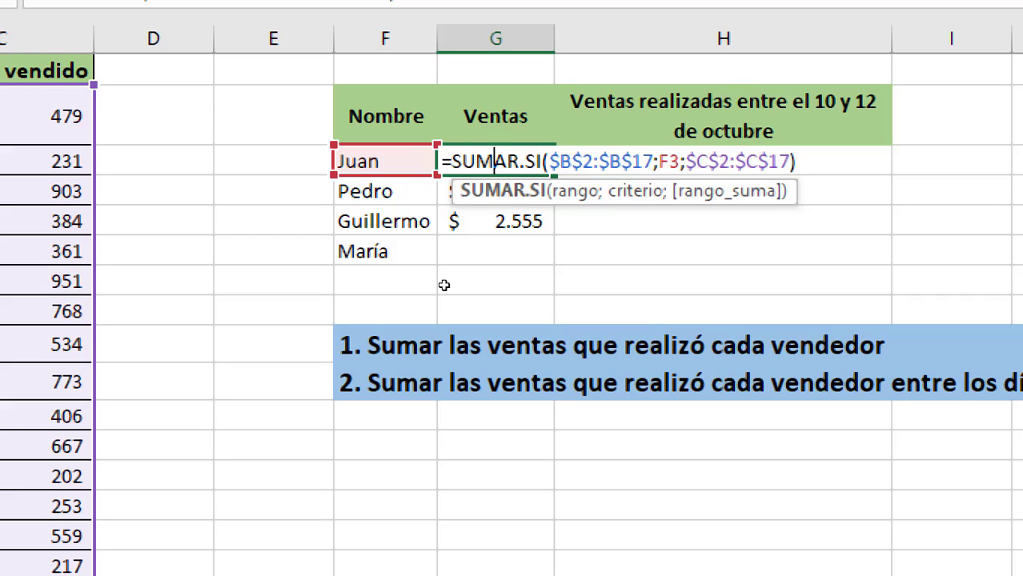
Cycle F4 on both ranges to restore relative B2:B17 and C2:C17 in Juan's formula.
key(Right)
key(Right)
key(Right)
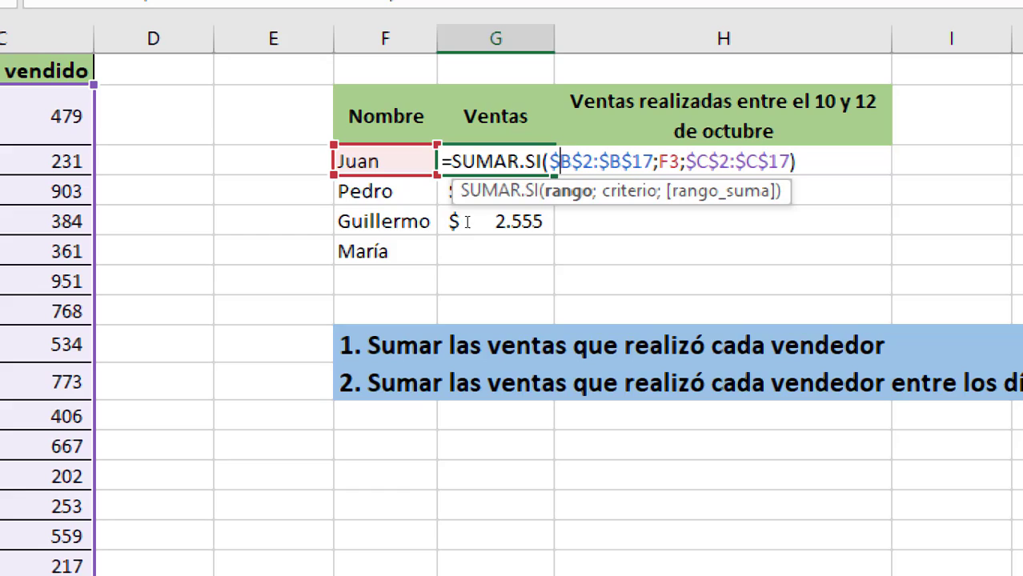
key(Left)
key(Left)
key(Left)
key(Right)
key(Right)
key(Right)
key(shift+Right)
key(shift+Right)
key(shift+Right)
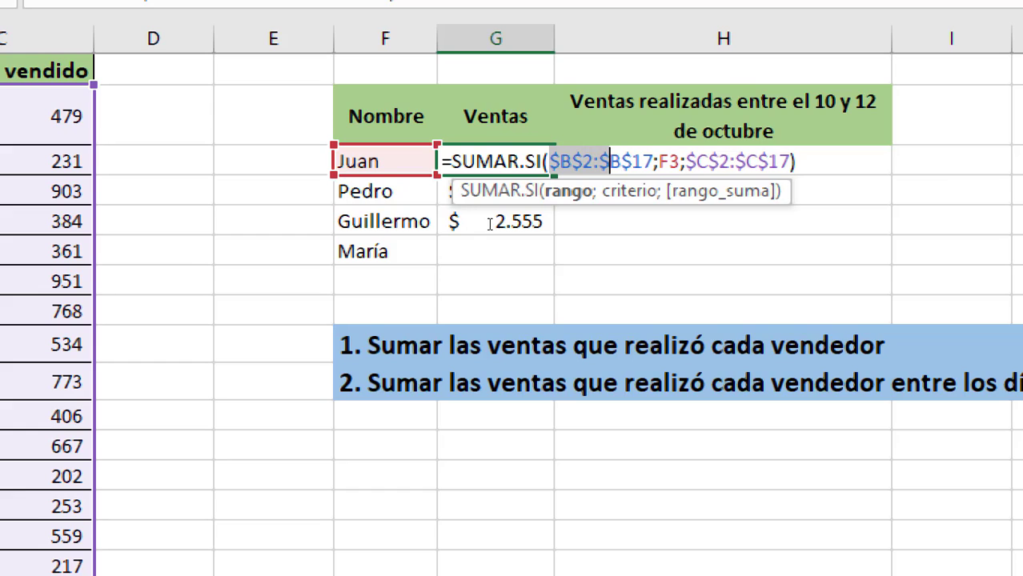
key(shift+Right)
key(shift+Right)
key(shift+Right)
key(shift+Right)
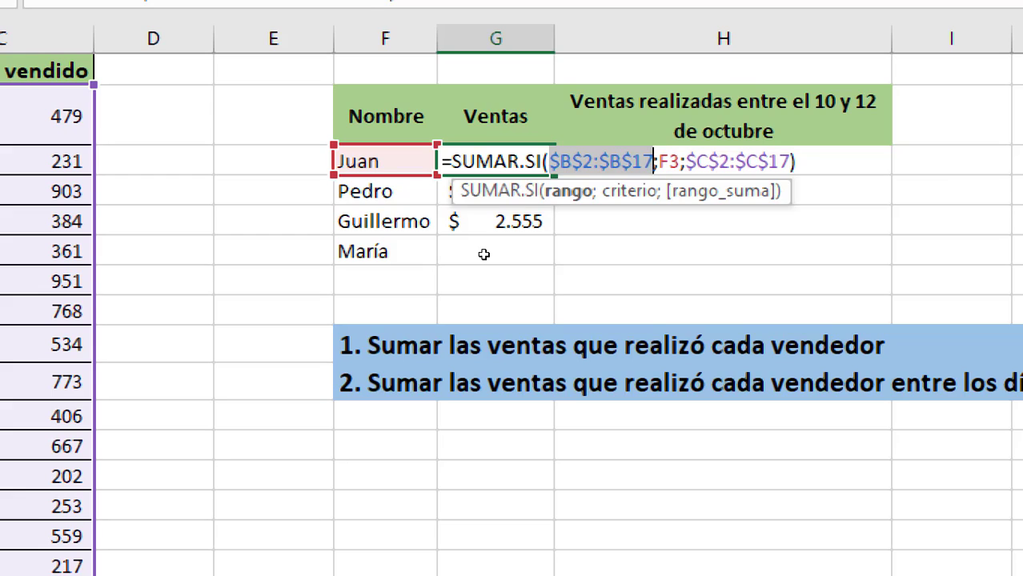
key(F4)
key(F4)
key(F4)
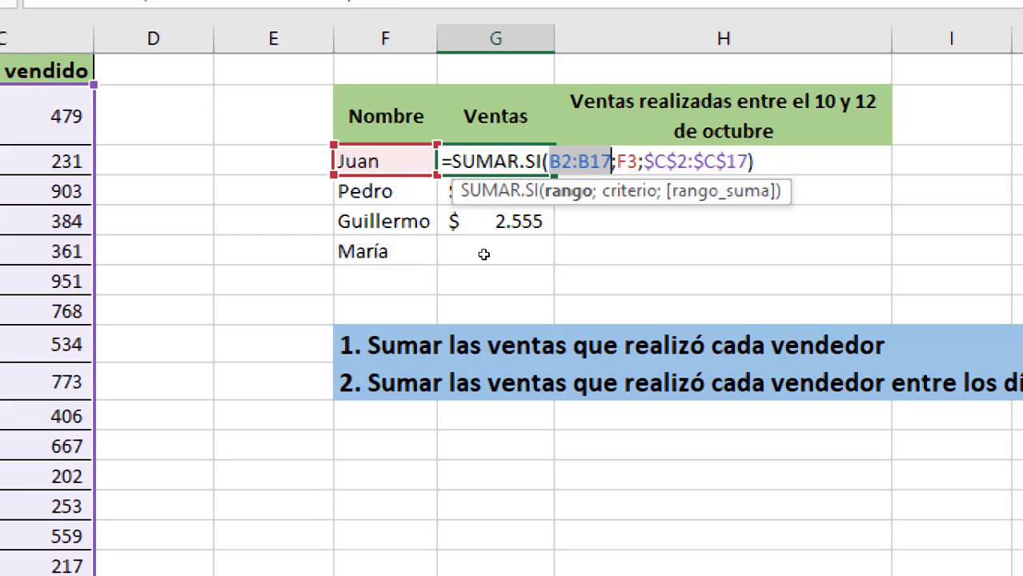
key(Right)
key(Right)
key(Right)
key(shift+Right)
key(shift+Right)
key(shift+Right)
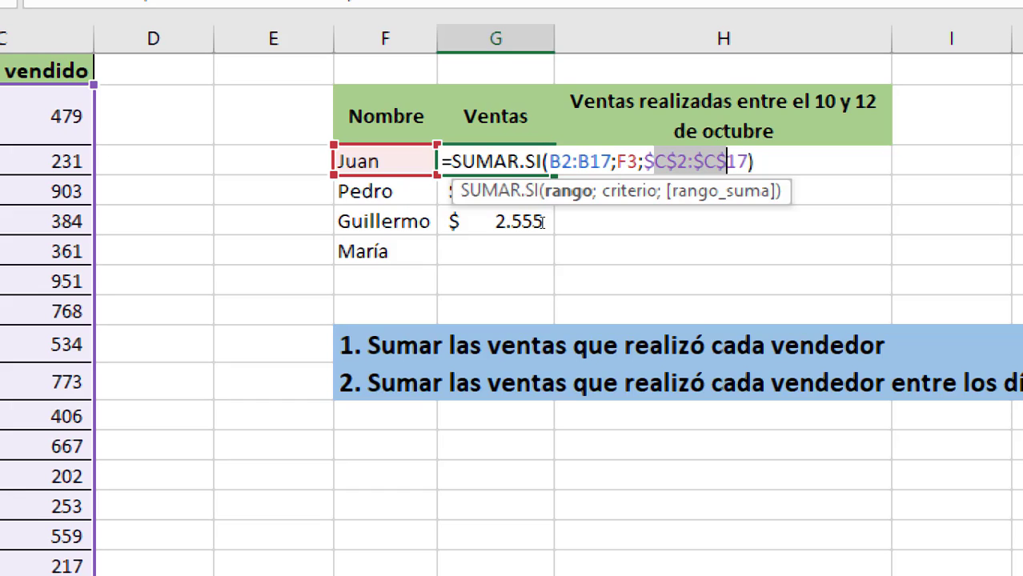
key(shift+Right)
key(F4)
key(F4)
key(F4)
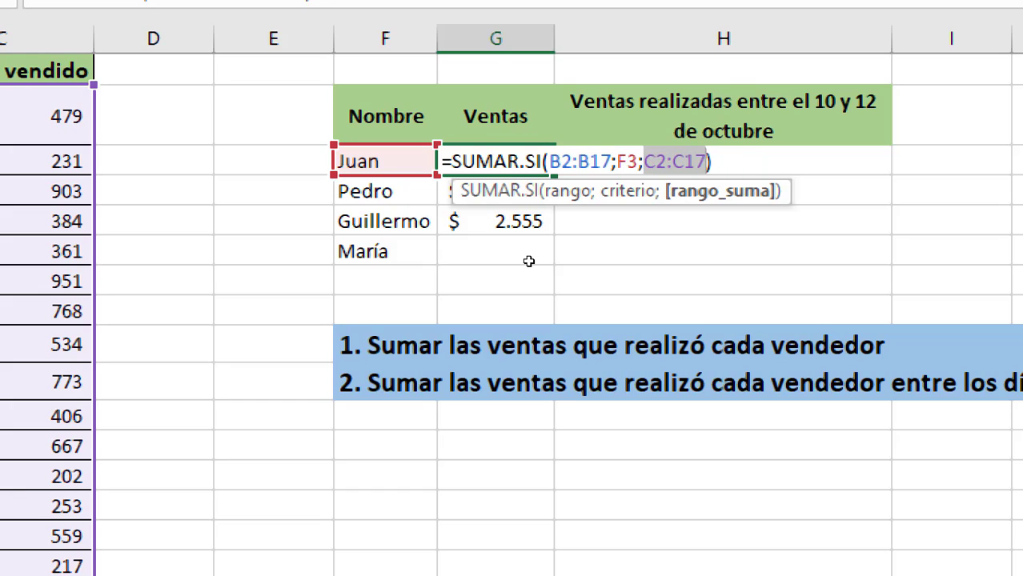
key(Return)
Fill the Ventas formula down to María, giving $2.147, $2.555 and $1.867.
key(Up)
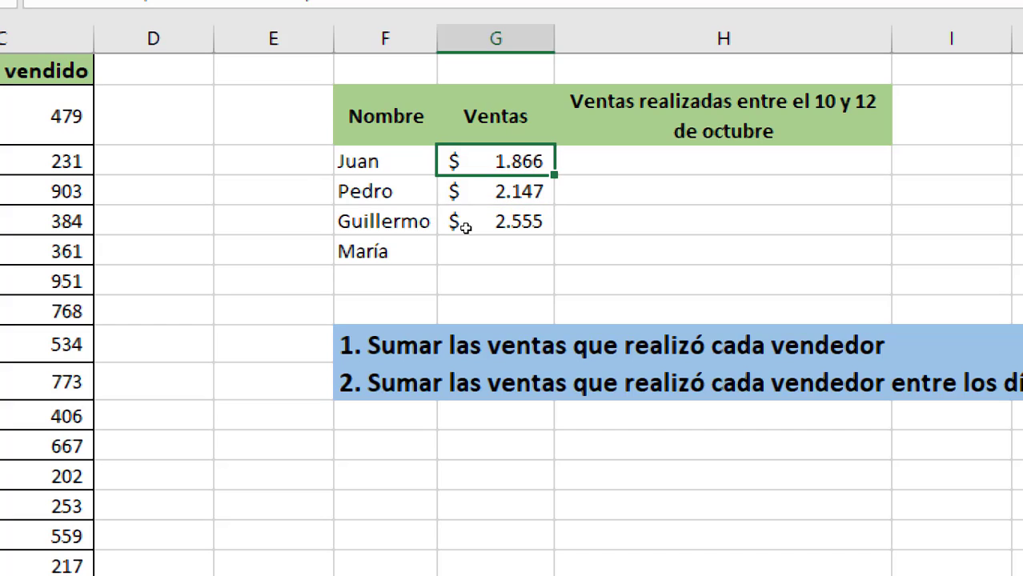
key(shift+Down)
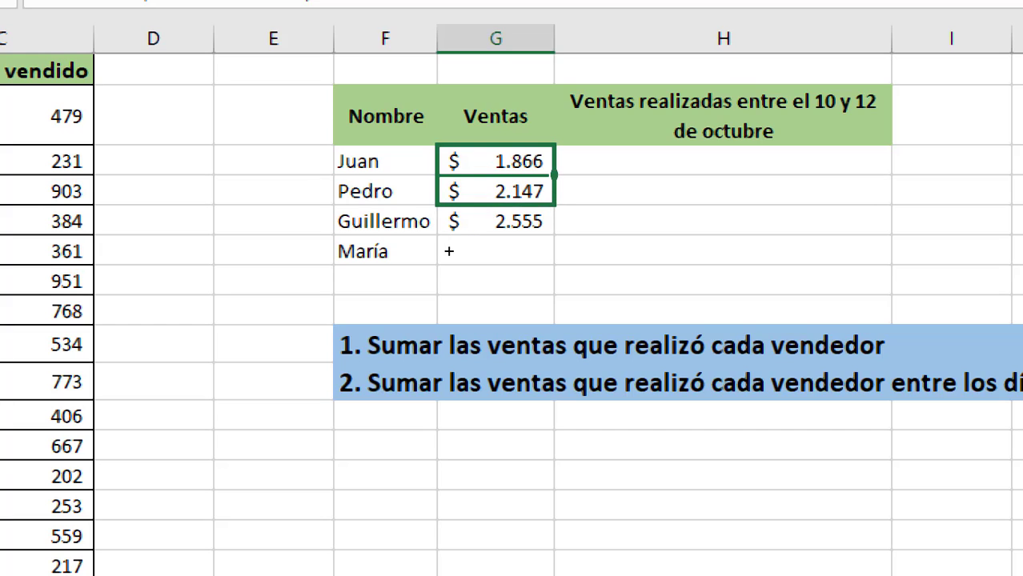
key(shift+Down)
key(shift+Down)
key(ctrl+j)
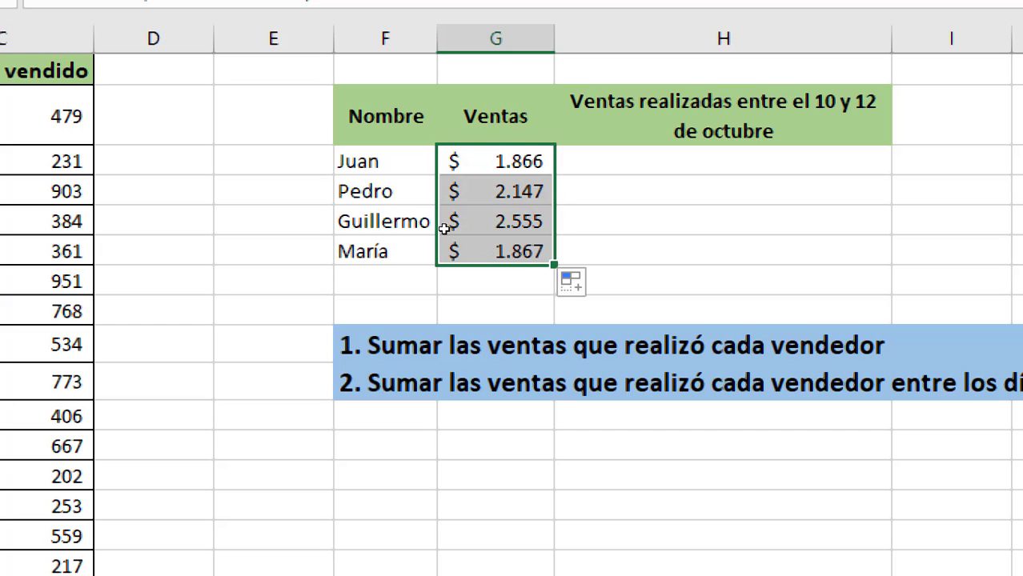
Step through Juan's formula arguments B2:B17, F3 and C2:C17.
key(F2)
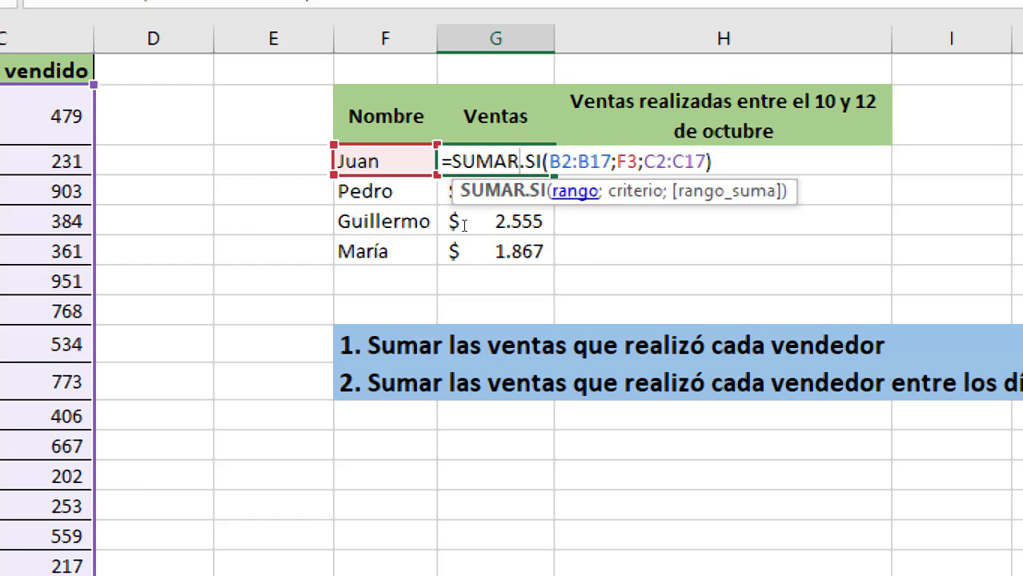
key(Right)
key(Right)
key(Right)
key(shift+Right)
key(shift+Right)
key(shift+Right)
key(shift+Right)
key(shift+Right)
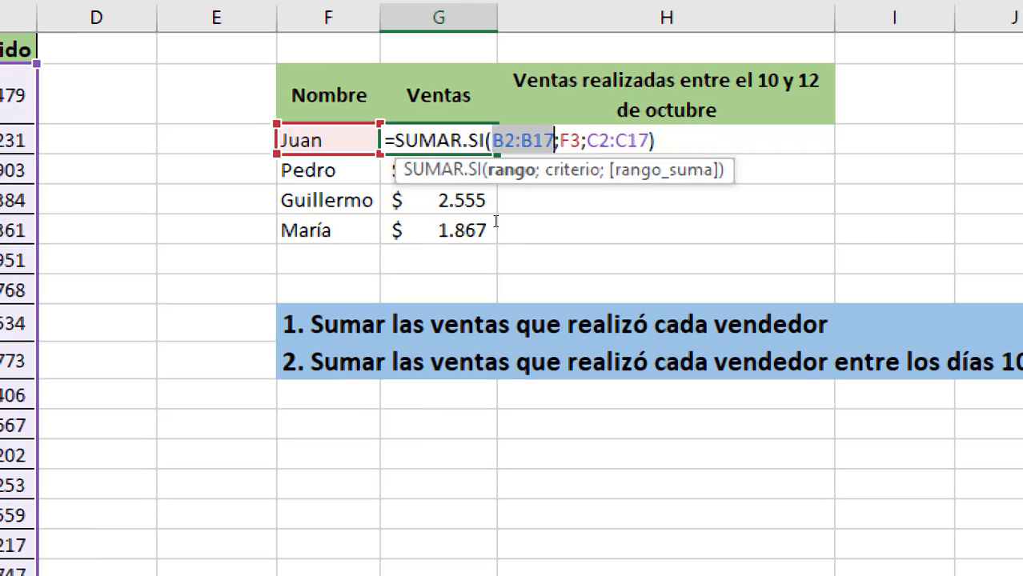
key(Right)
key(Right)
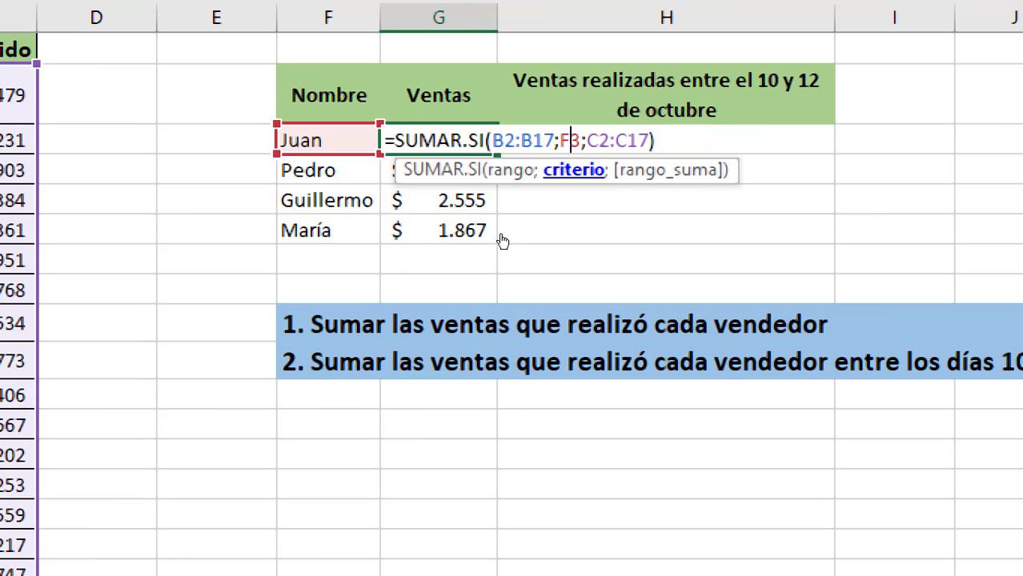
key(Right)
key(Right)
key(shift+Right)
key(shift+Right)
key(shift+Right)
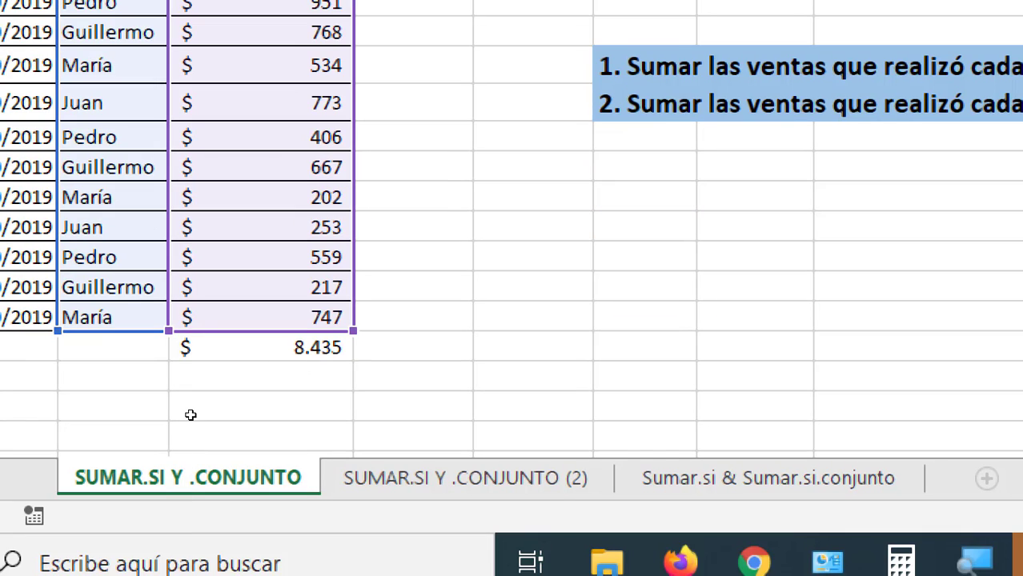
key(Return)
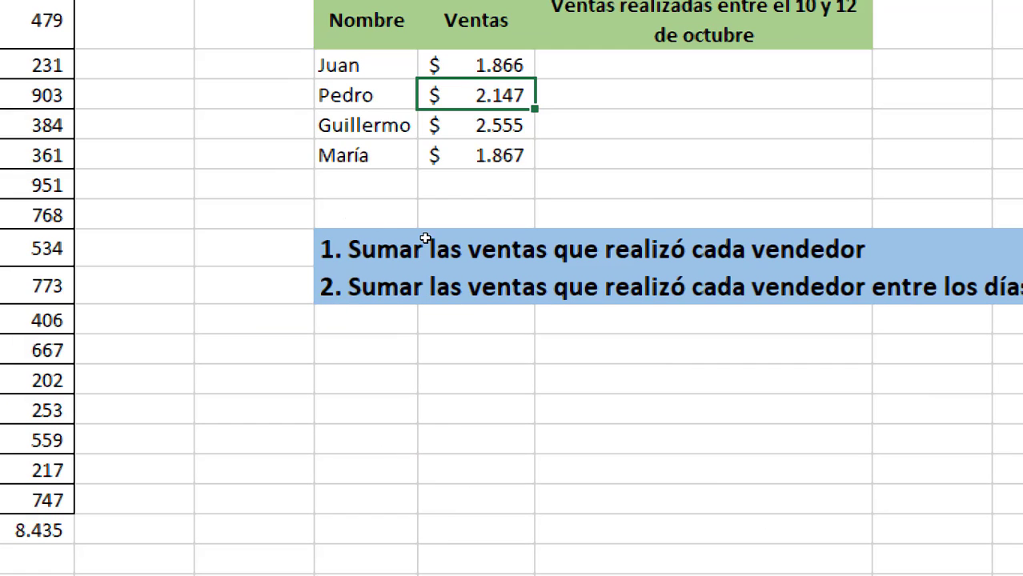
key(F2)
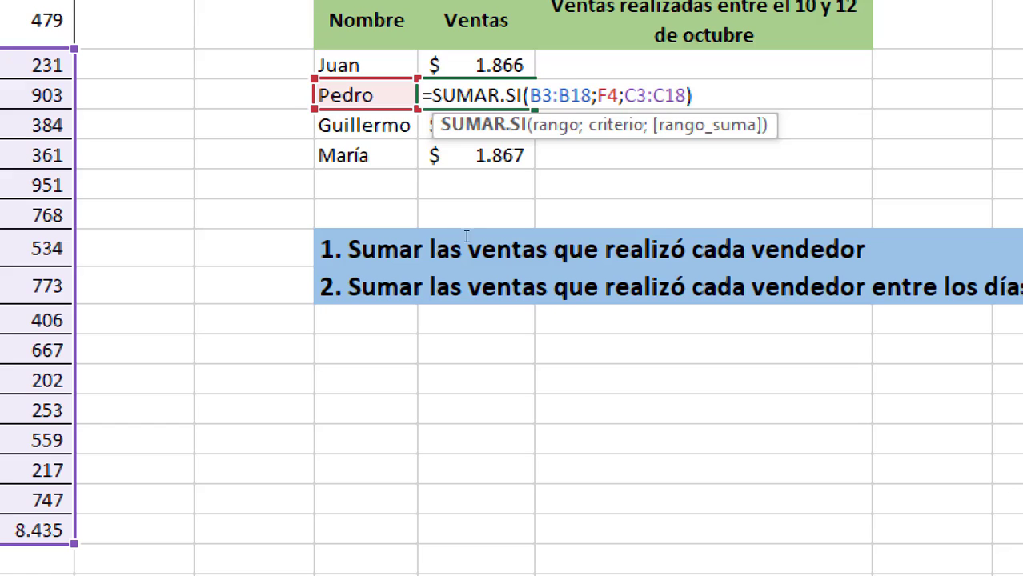
key(shift+Right)
key(shift+Right)
key(shift+Right)
key(shift+Right)
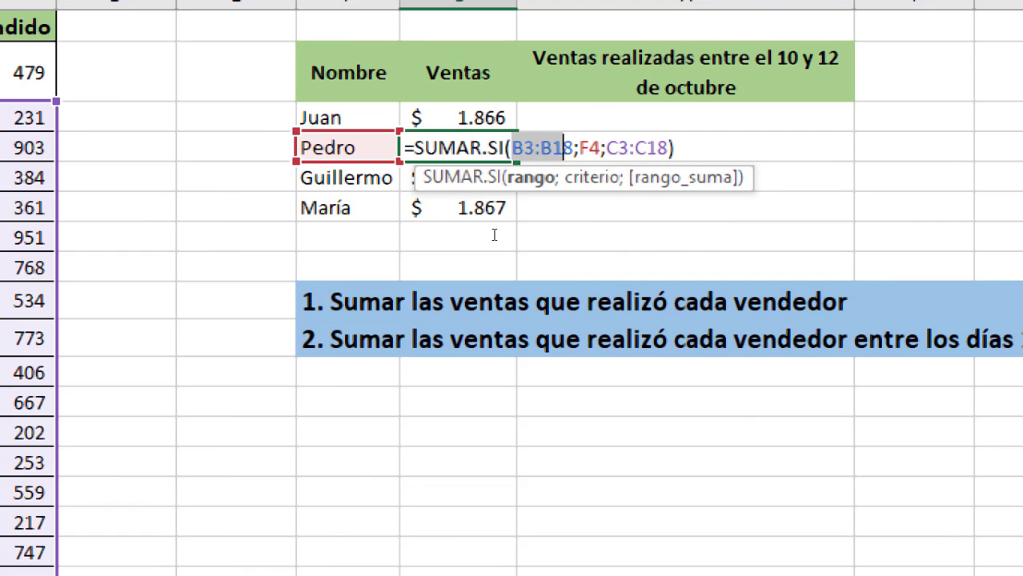
key(Right)
key(Right)
key(Right)
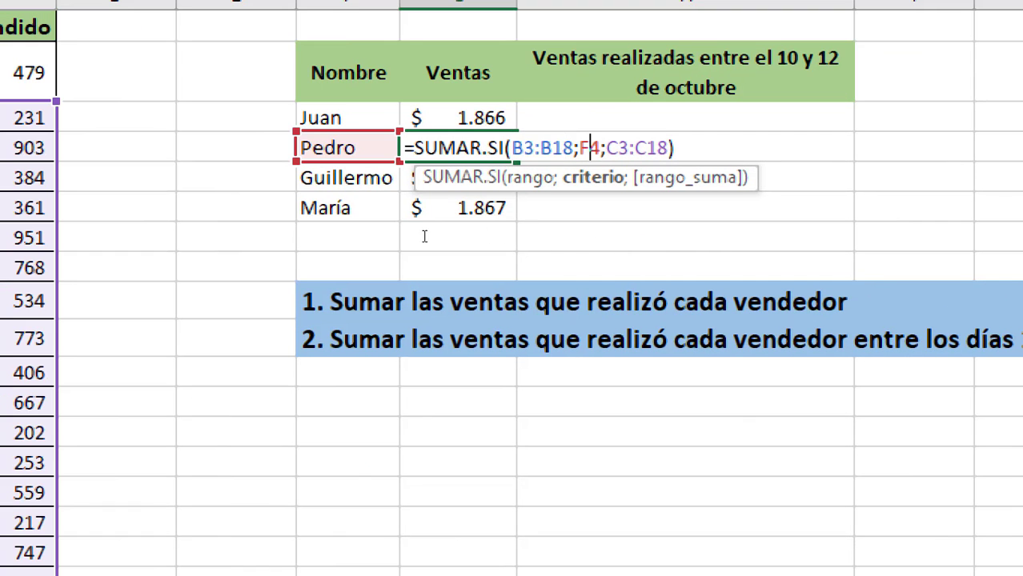
key(Return)
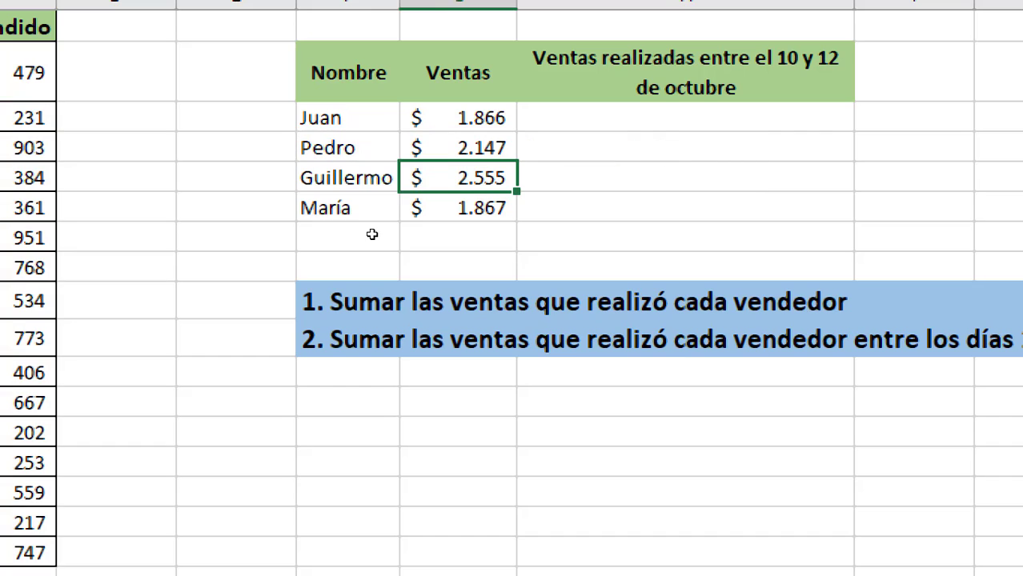
key(F2)
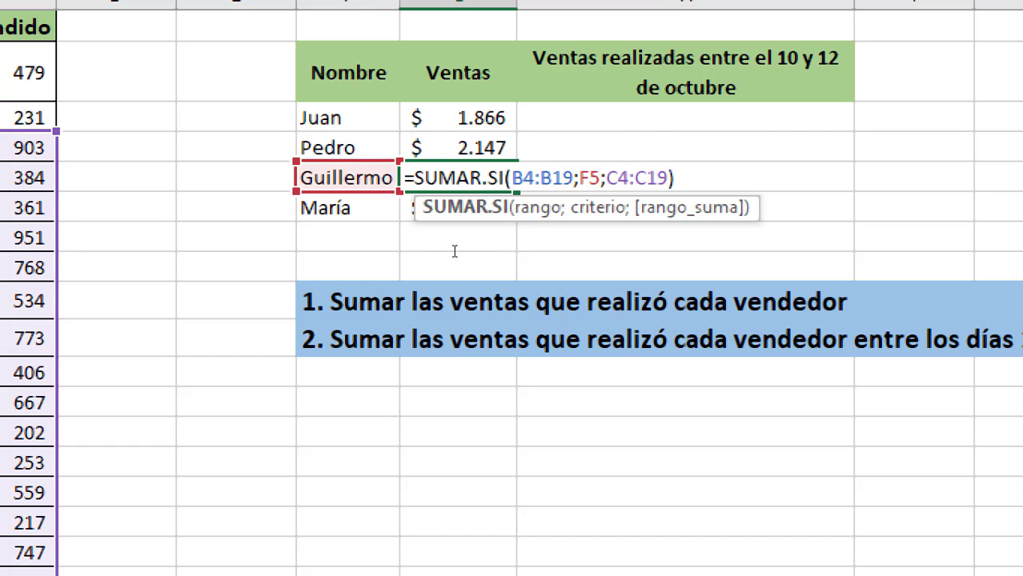
click(527, 208)
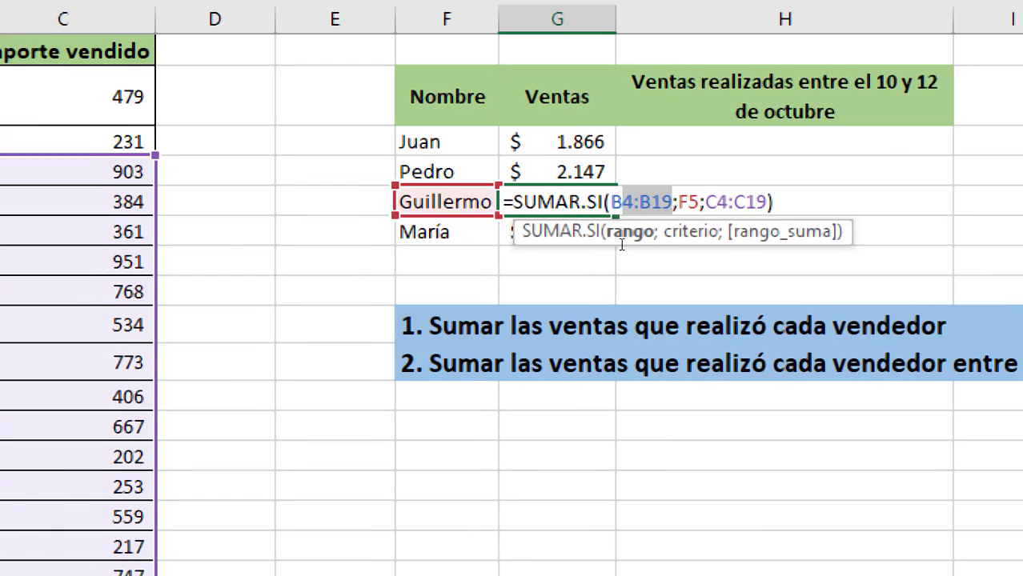
key(Return)
key(Up)
key(Up)
key(Up)
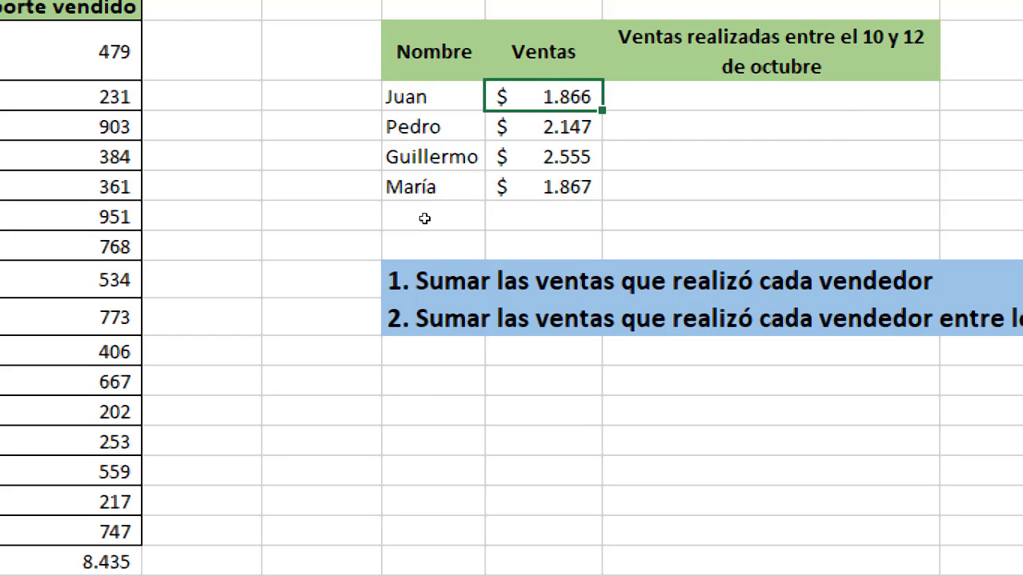
key(F2)
key(Left)
key(Left)
key(Left)
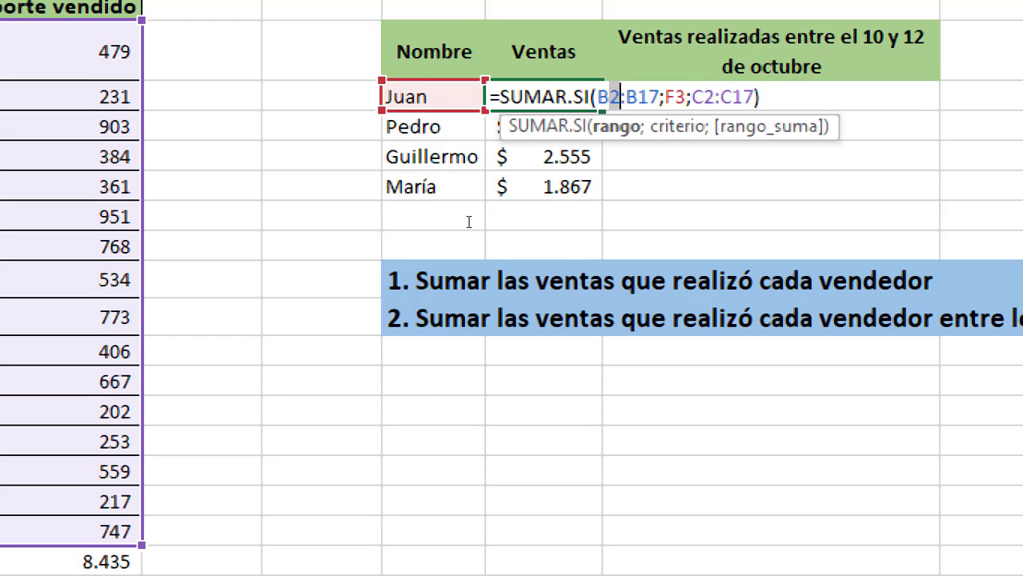
key(Right)
key(Right)
key(Right)
key(Right)
key(Right)
key(Right)
key(Right)
key(Right)
key(Right)
key(Right)
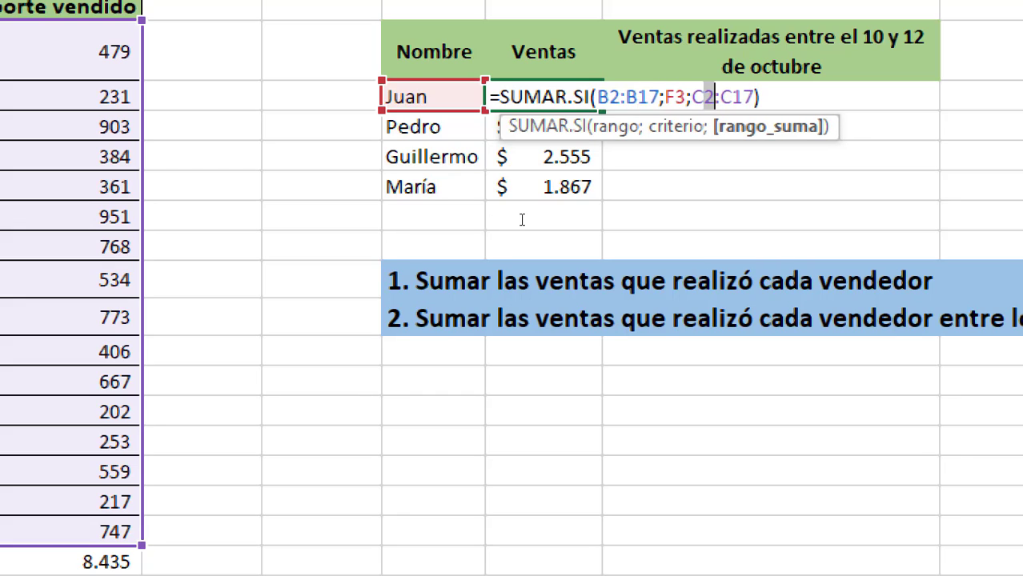
key(Right)
key(Right)
key(Right)
key(Right)
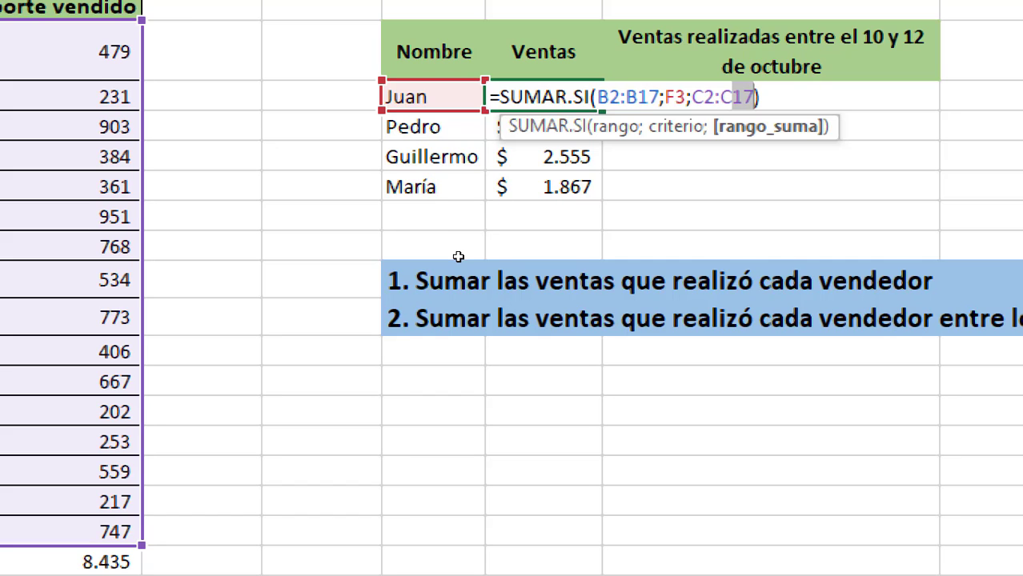
key(Return)
key(Down)
key(Down)
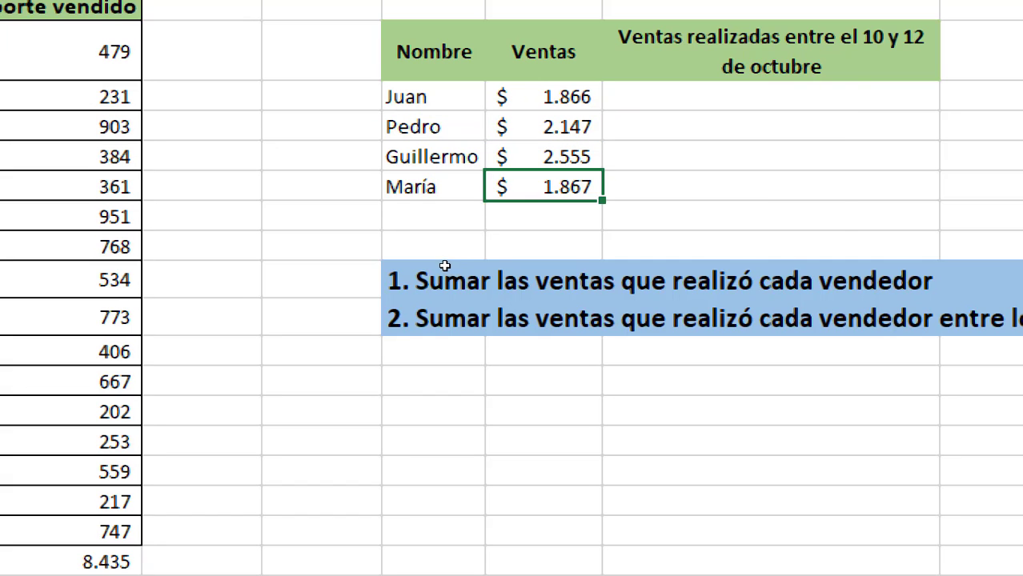
key(F2)
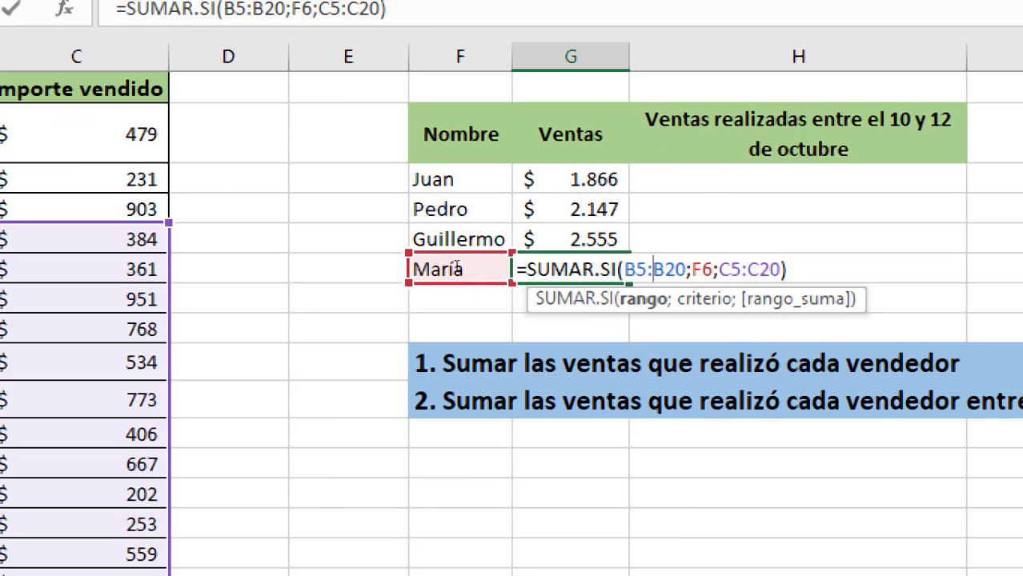
key(shift+Right)
key(shift+Right)
key(shift+Right)
key(shift+Right)
key(shift+Right)
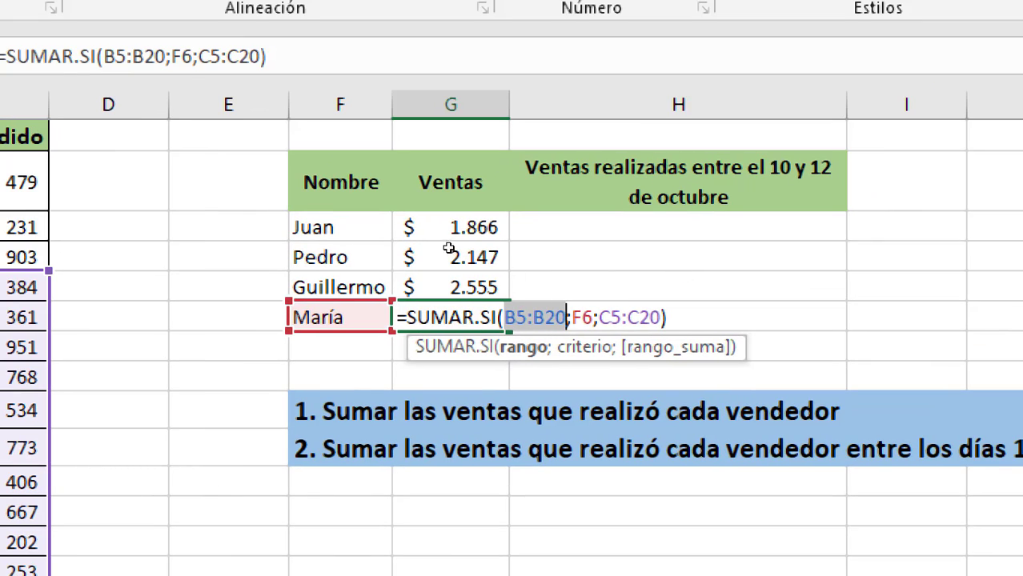
key(Return)
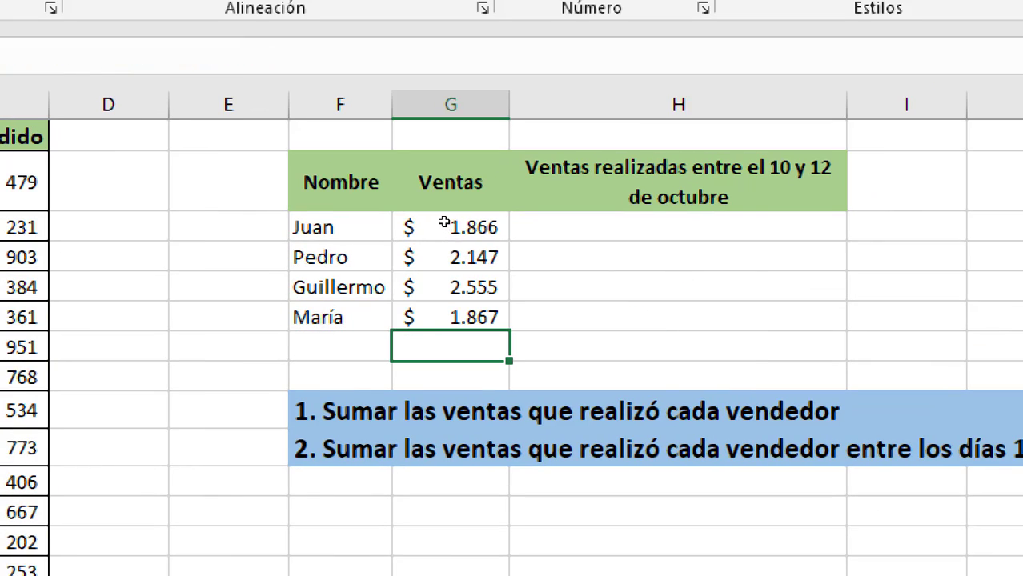
Edit Juan's =SUMAR.SI(B2:B17;F3;C2:C17) formula and highlight its B2:B17 seller range.
double_click(444, 227)
key(Left)
key(Left)
key(Left)
key(shift+Right)
key(shift+Right)
key(shift+Right)
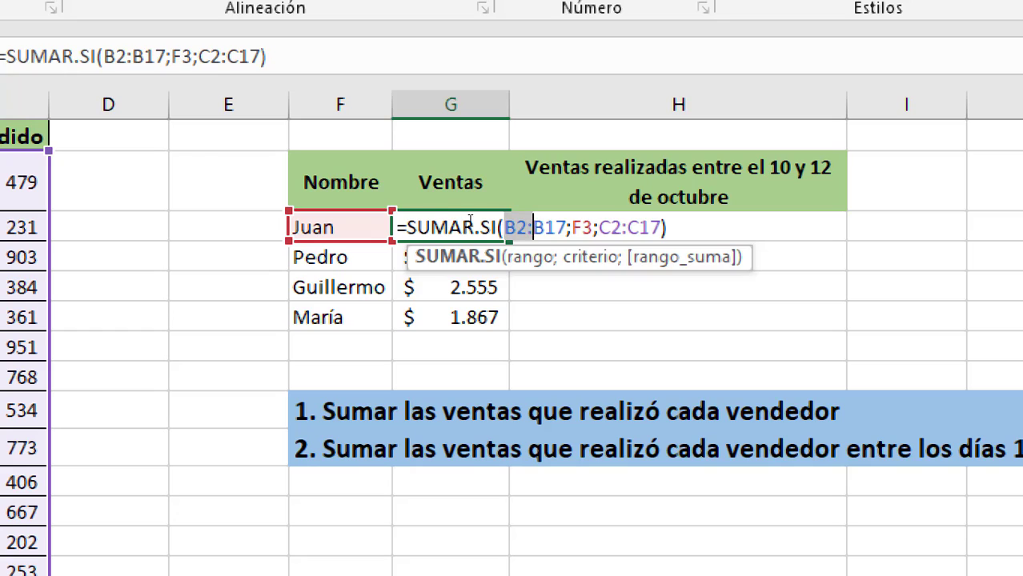
key(shift+Right)
key(shift+Right)
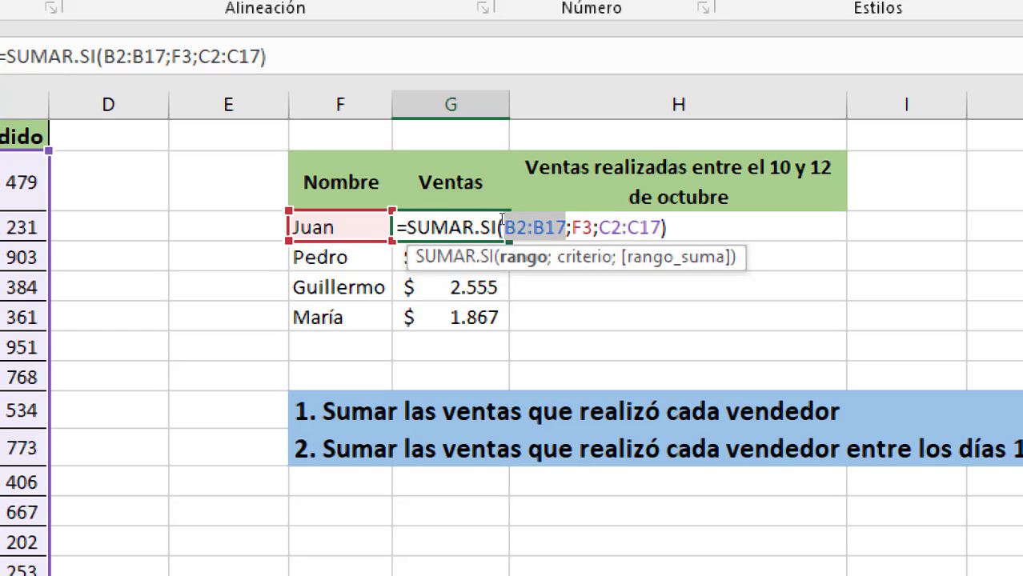
key(Right)
key(Right)
key(Right)
key(shift+Right)
key(shift+Right)
key(shift+Right)
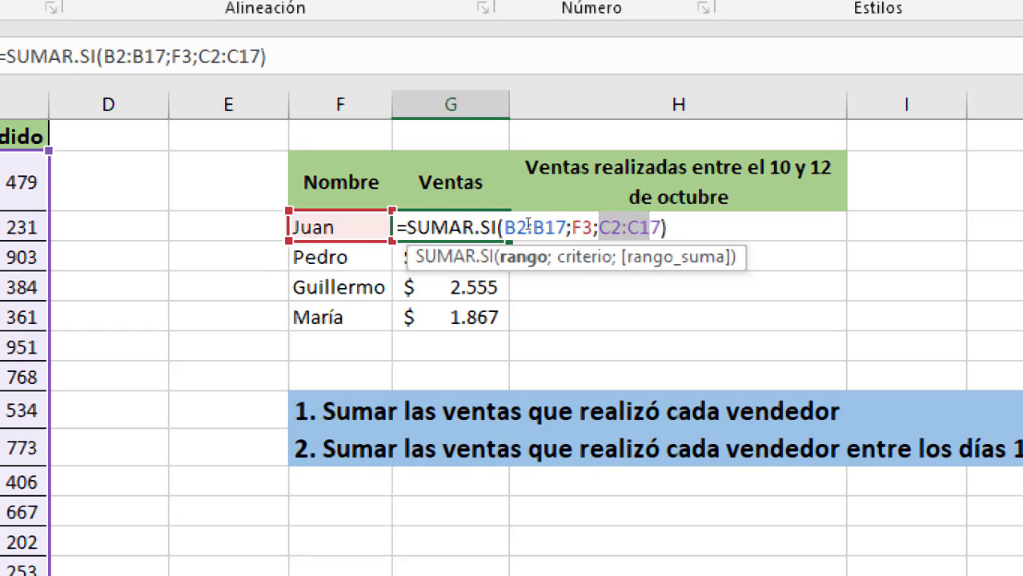
key(shift+Right)
key(Left)
key(Left)
key(Left)
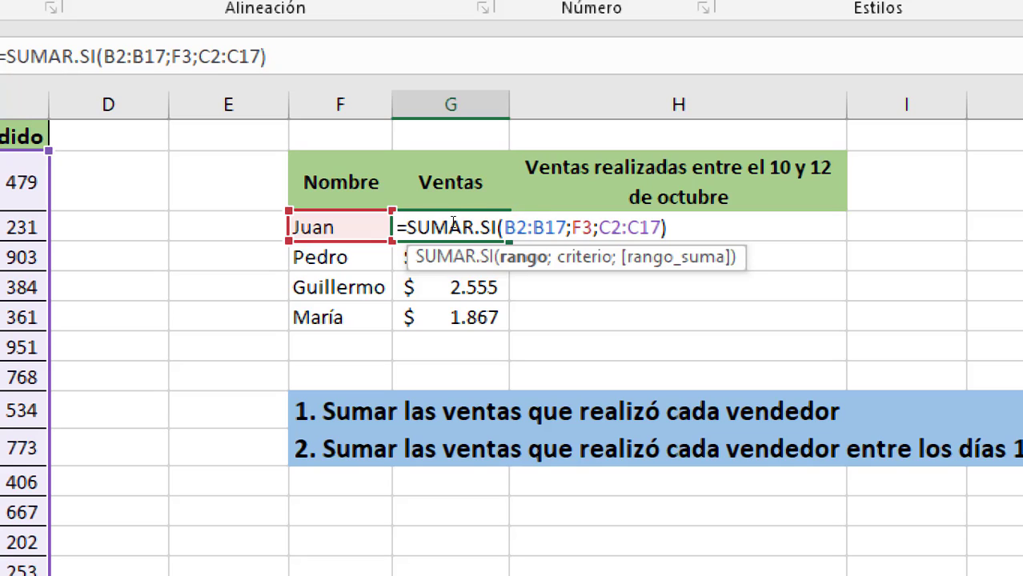
key(shift+Right)
key(shift+Right)
key(shift+Right)
key(shift+Right)
key(shift+Right)
key(shift+Right)
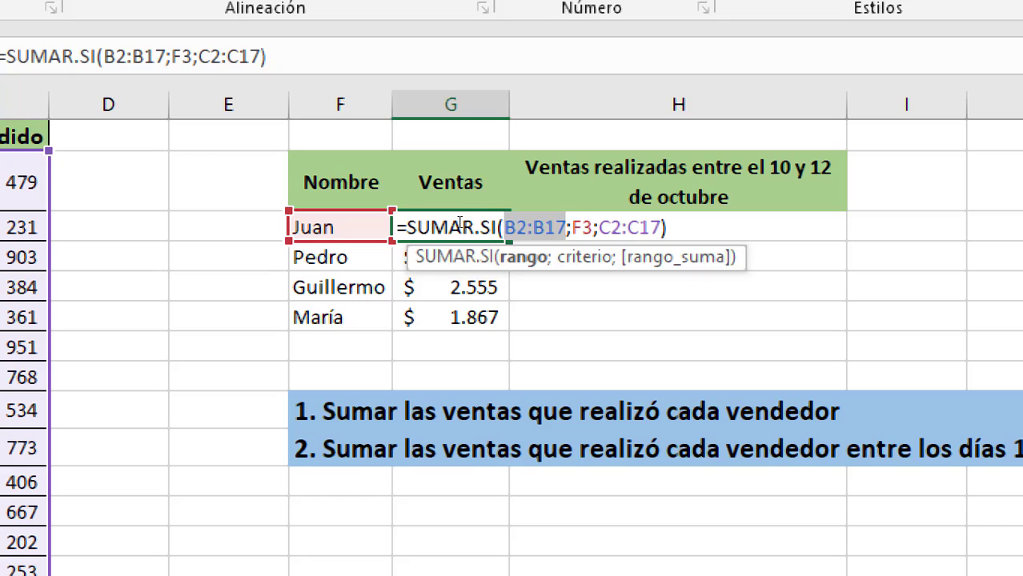
Lock the seller range as $B$2:$B$17 and move on to the F3 criterion.
key(F4)
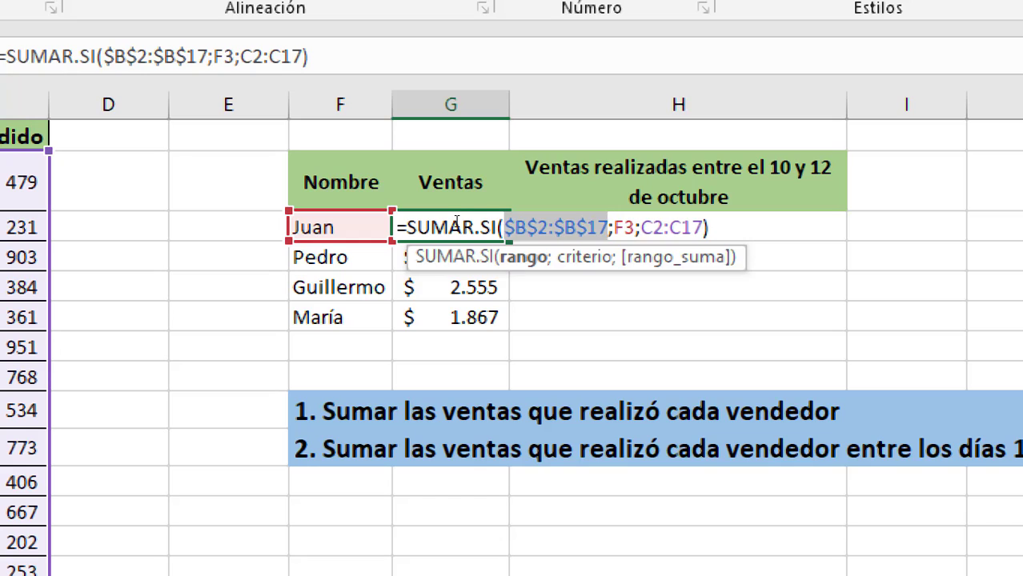
click(502, 228)
key(shift+Right)
key(shift+Right)
key(shift+Right)
key(Right)
key(Right)
key(Right)
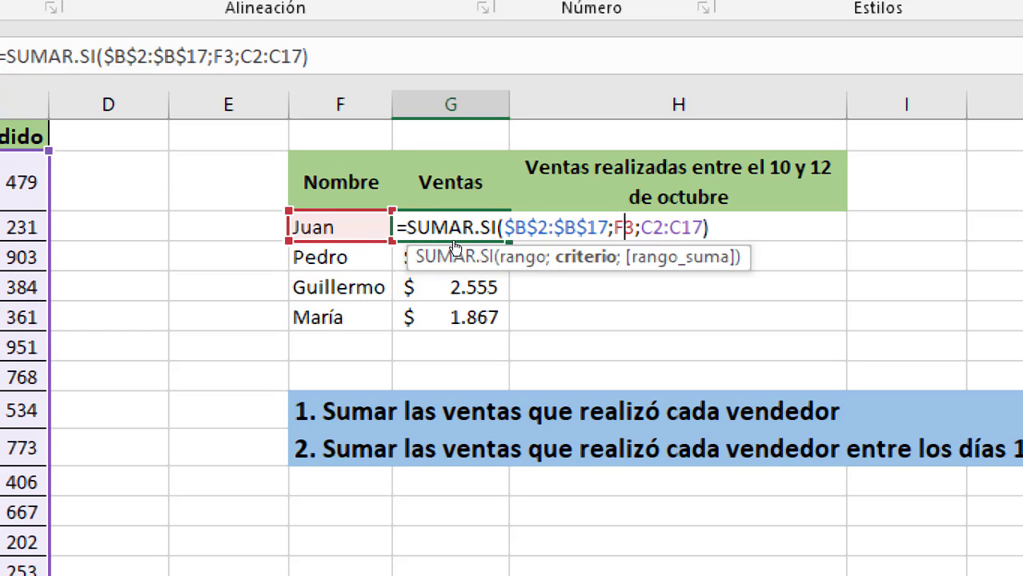
key(shift+Right)
key(shift+Right)
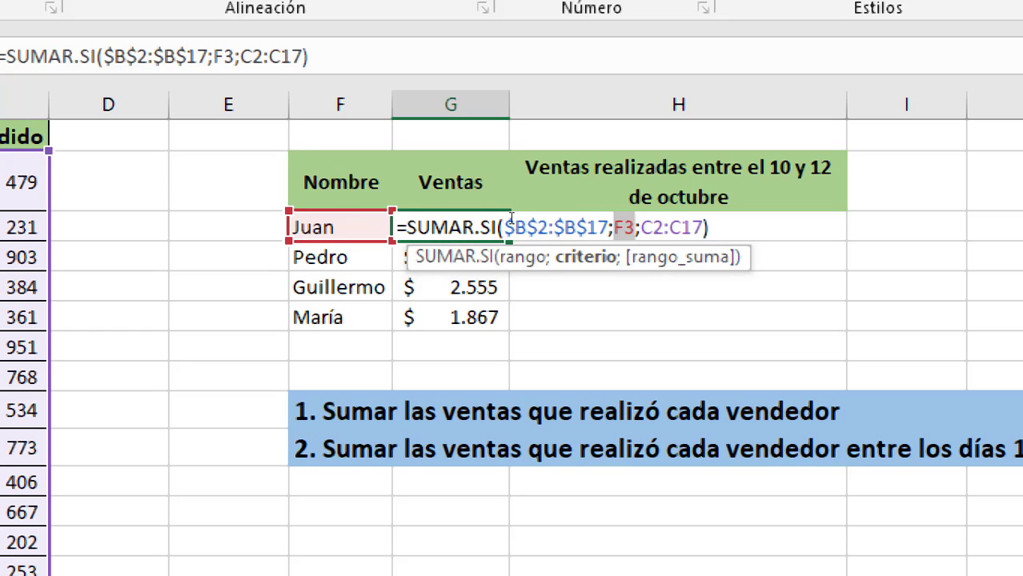
Lock the amount range as $C$2:$C$17 and commit Juan's formula, still $1.866.
key(Right)
key(Right)
key(shift+Right)
key(shift+Right)
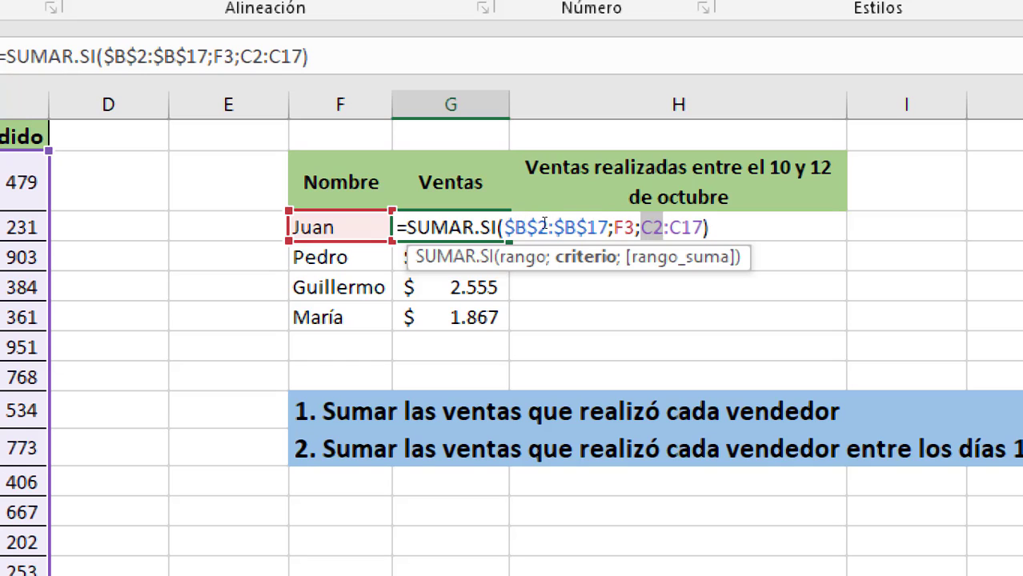
key(shift+Right)
key(shift+Right)
key(shift+Right)
key(shift+Right)
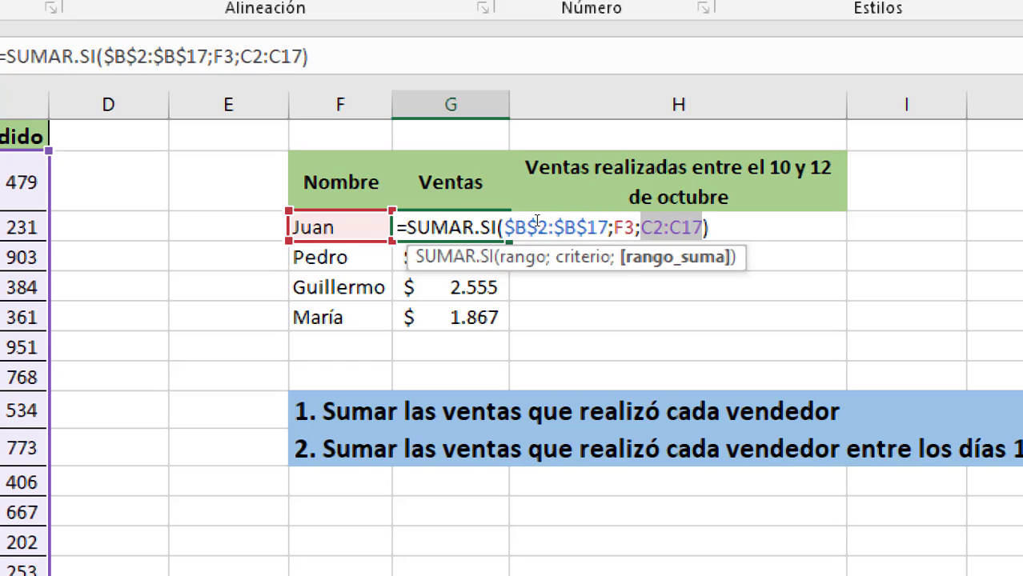
key(F4)
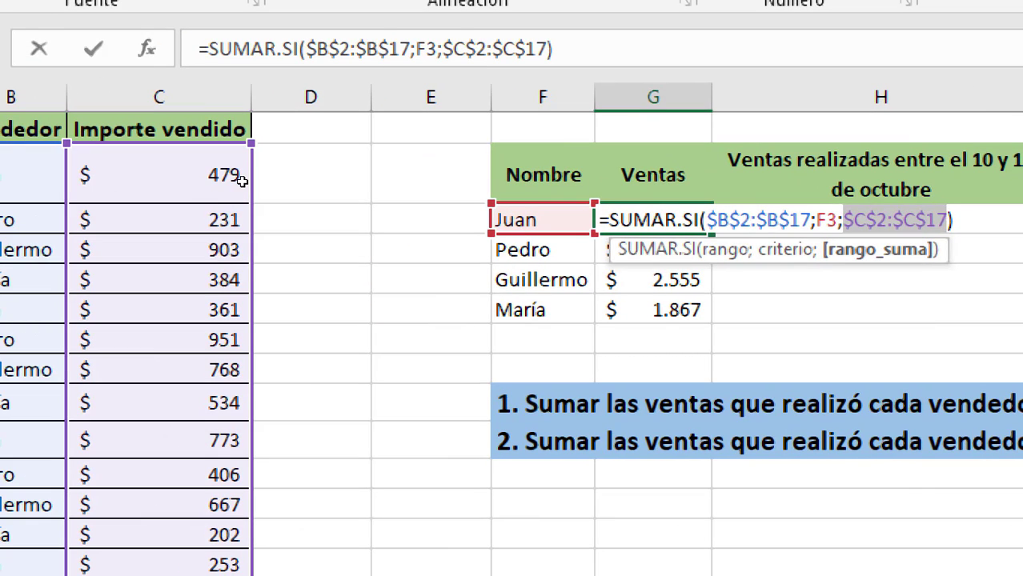
key(Return)
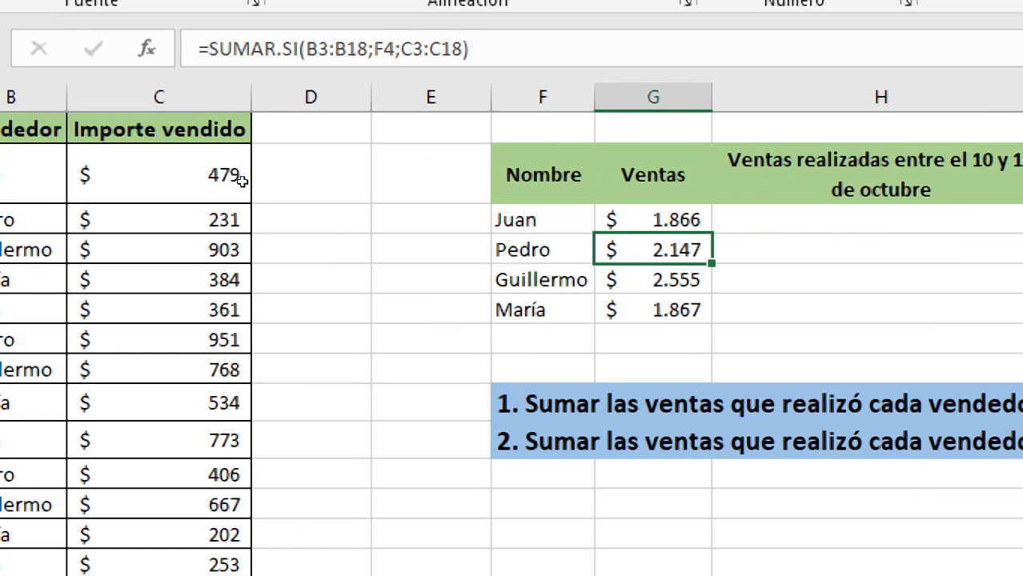
key(Up)
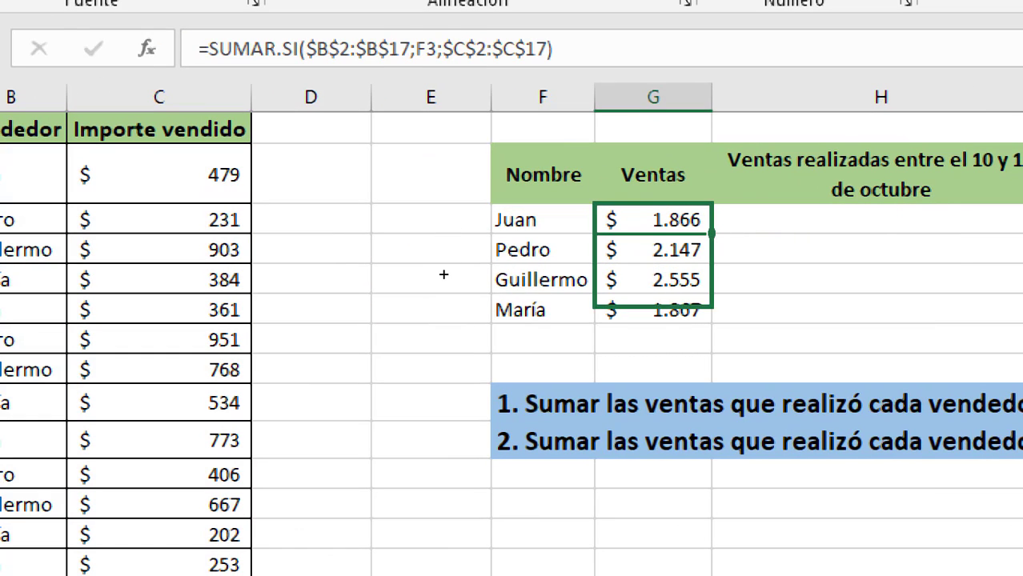
Fill Juan's Ventas formula down and inspect María's copy, whose criterion shifted to F6.
drag(712, 233, 657, 312)
double_click(664, 309)
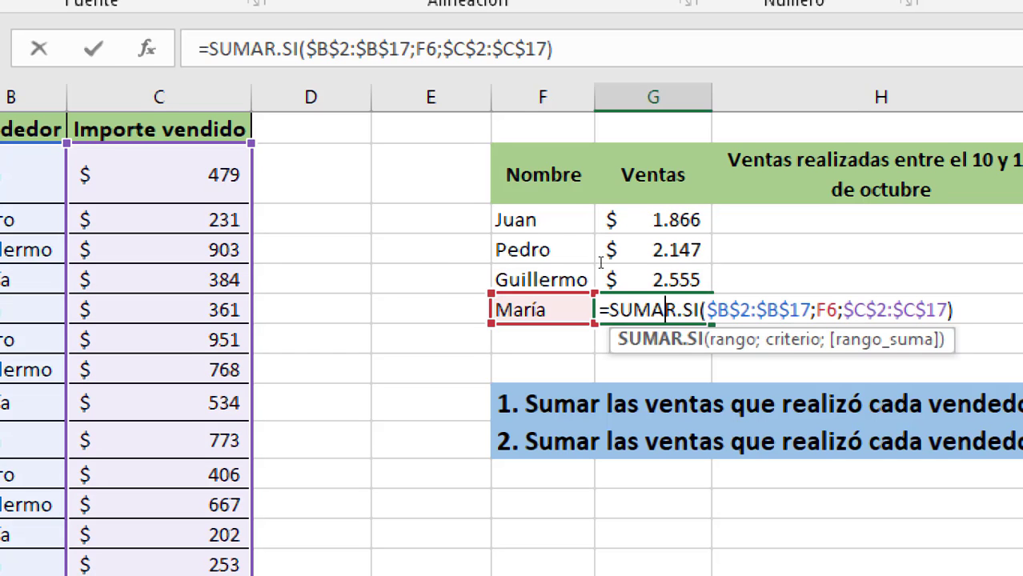
drag(454, 267, 505, 265)
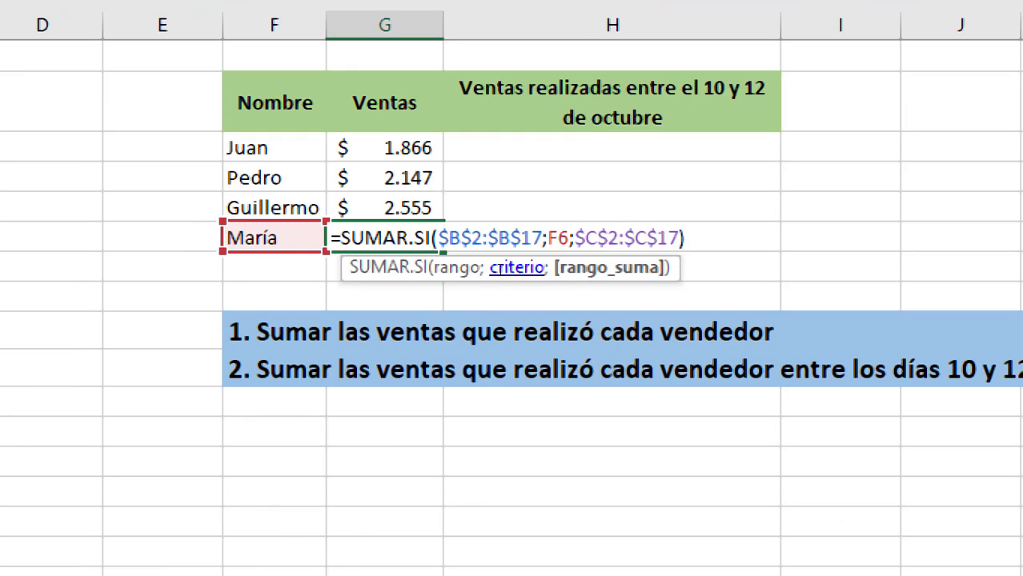
click(509, 267)
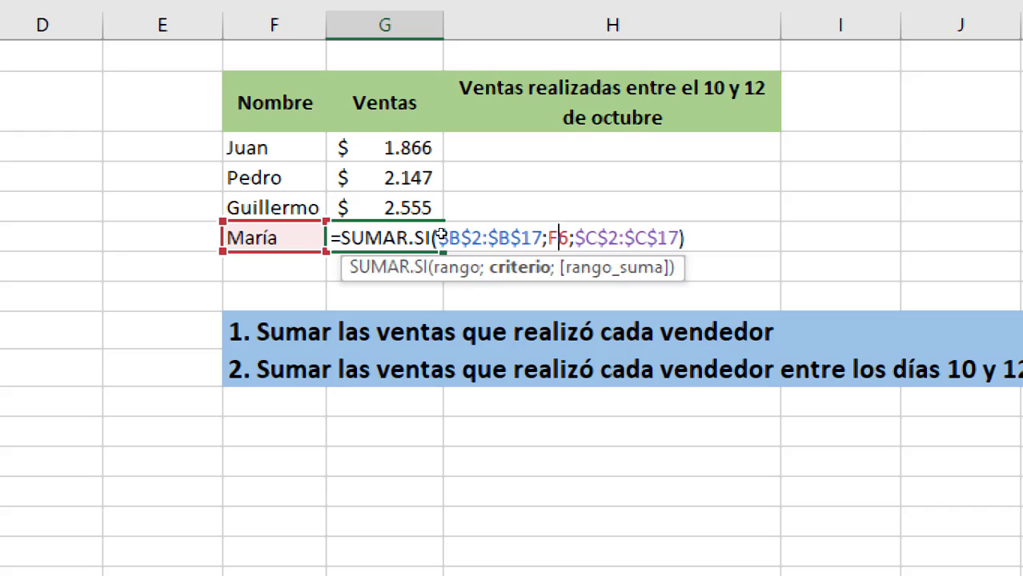
key(Return)
Lock Juan's criterion as $F$3 and fill the formula down G3:G6.
double_click(383, 147)
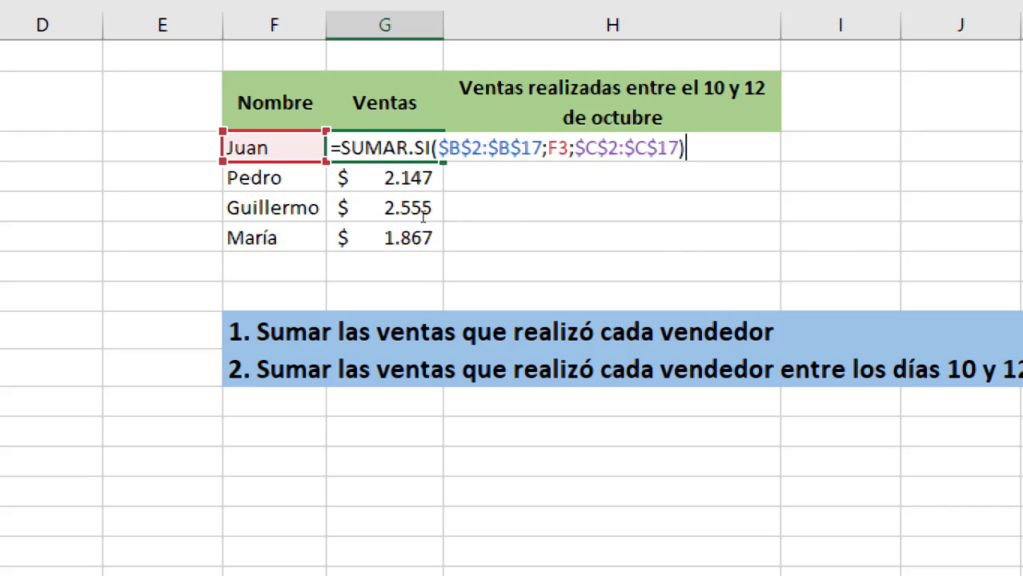
key(Right)
key(Right)
key(Right)
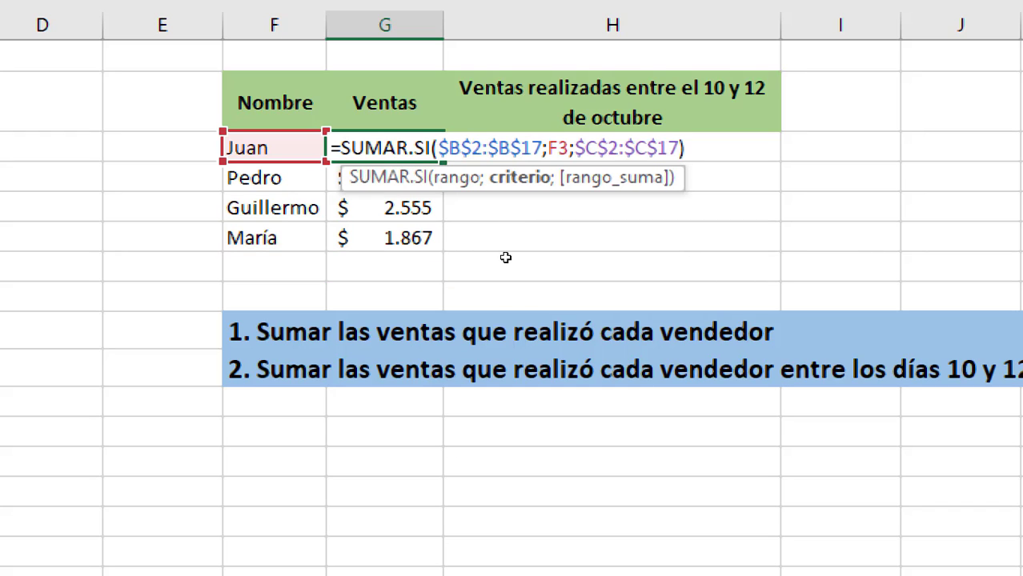
key(F4)
key(Return)
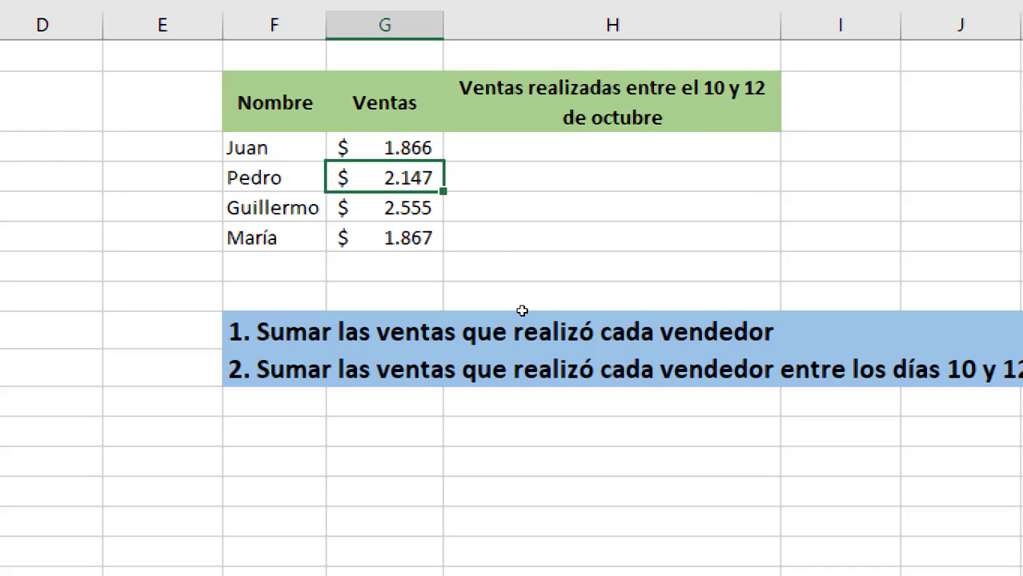
key(Up)
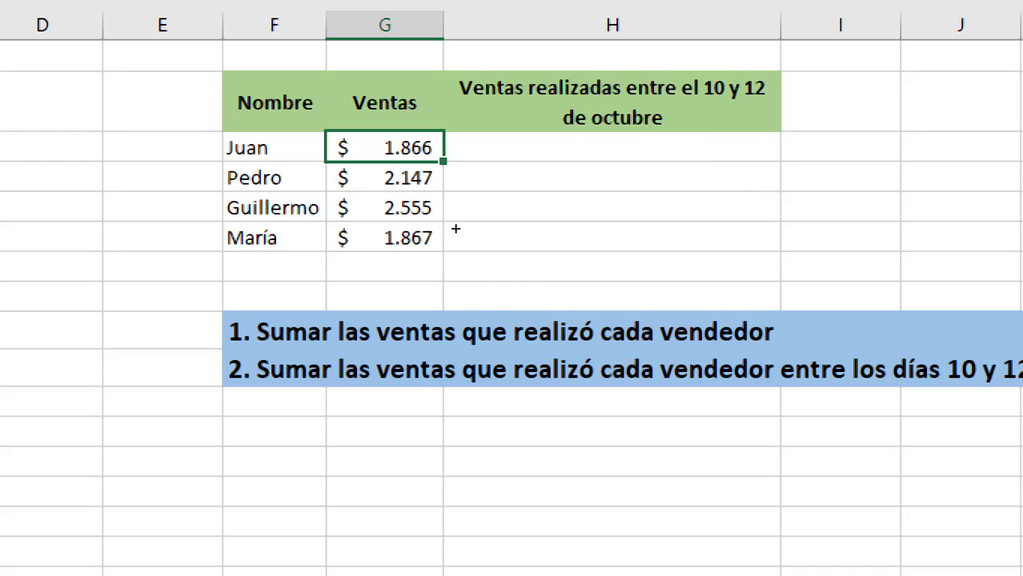
key(shift+Down)
key(shift+Down)
key(shift+Down)
key(ctrl+d)
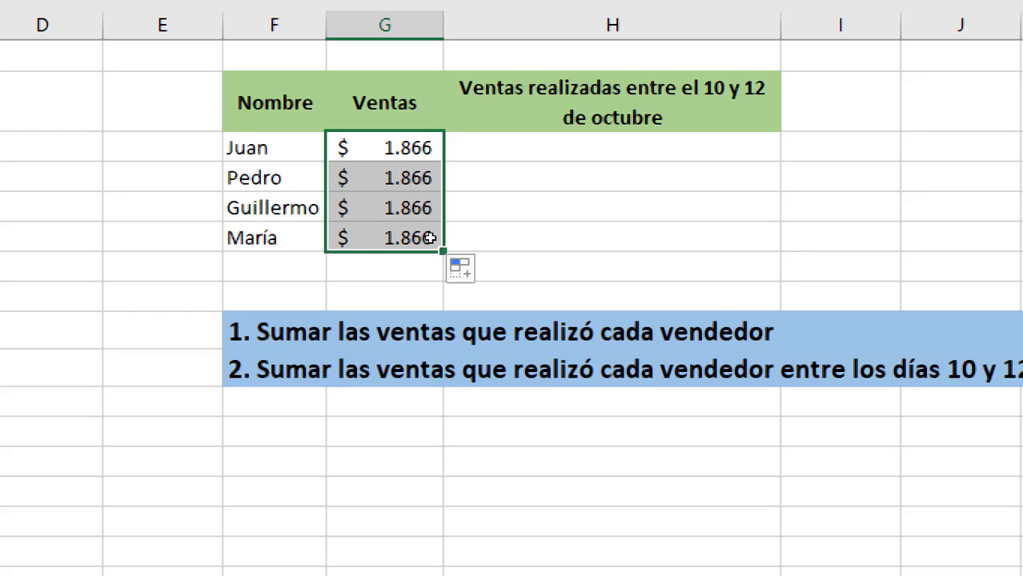
Inspect Pedro's, Guillermo's and María's formulas, all using the locked $F$3 criterion.
key(Down)
key(Down)
key(Down)
key(Up)
key(Up)
key(F2)
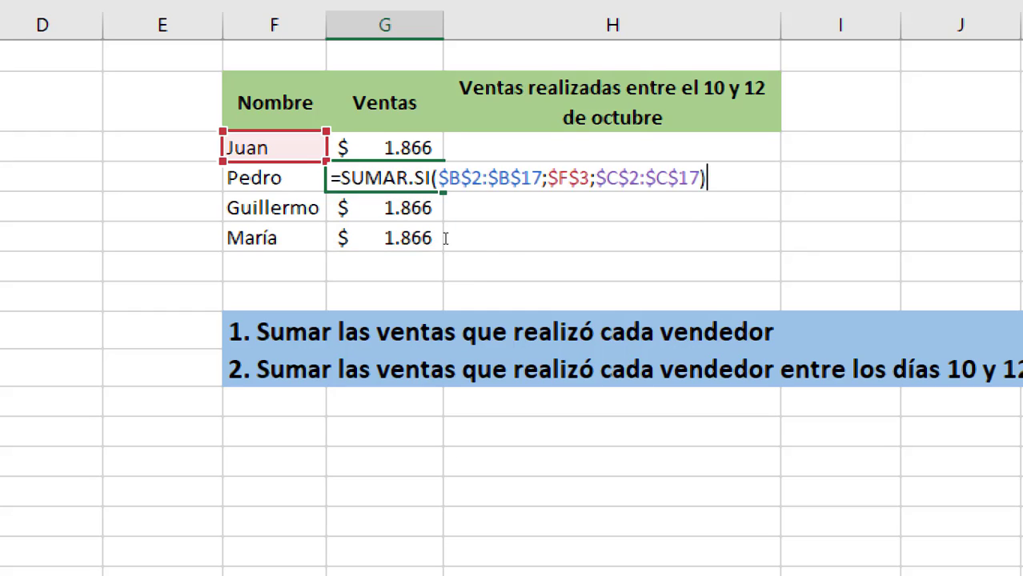
key(Left)
key(Left)
key(Left)
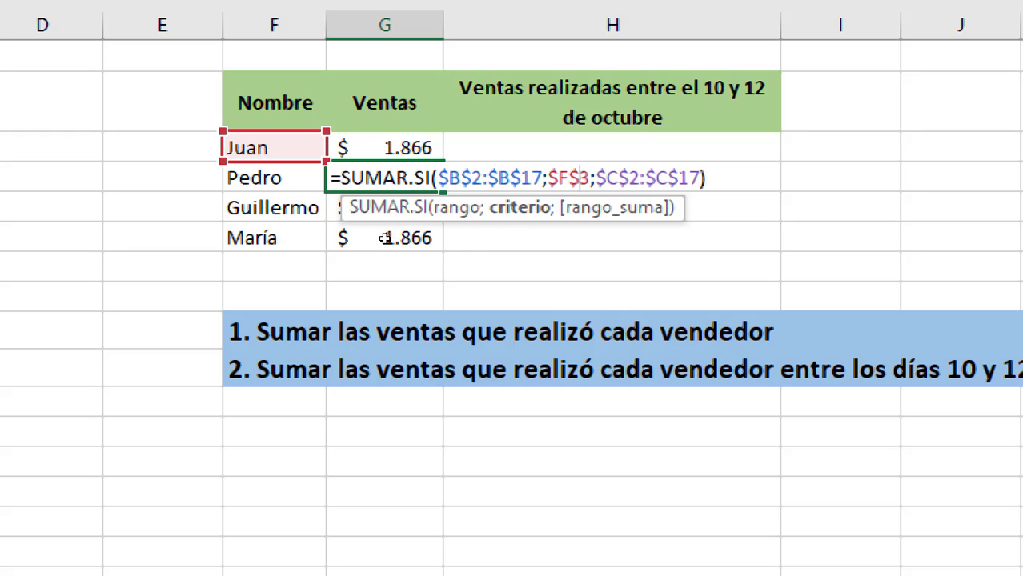
key(Return)
key(F2)
key(Home)
key(Right)
key(Right)
key(Right)
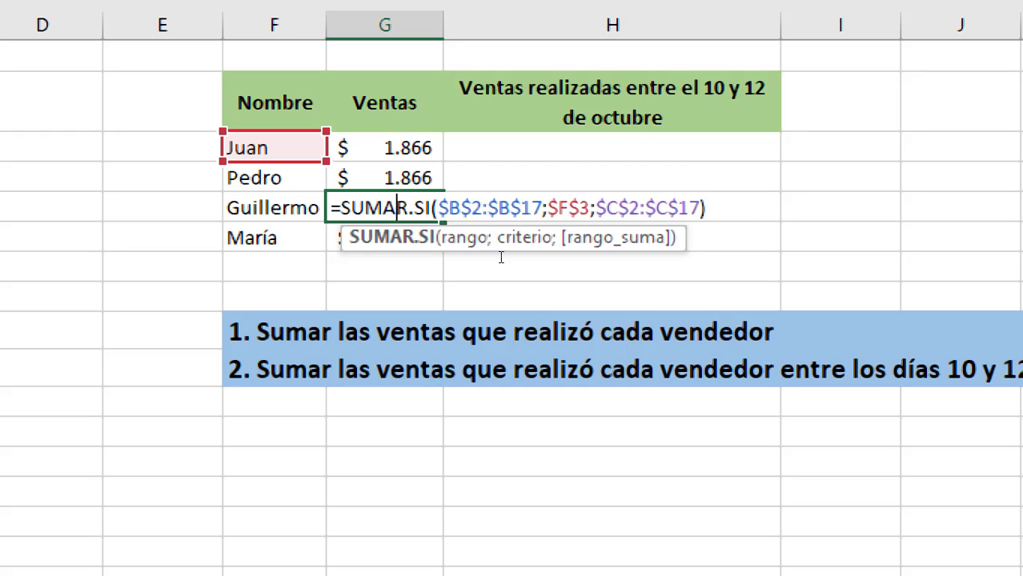
click(526, 240)
key(Return)
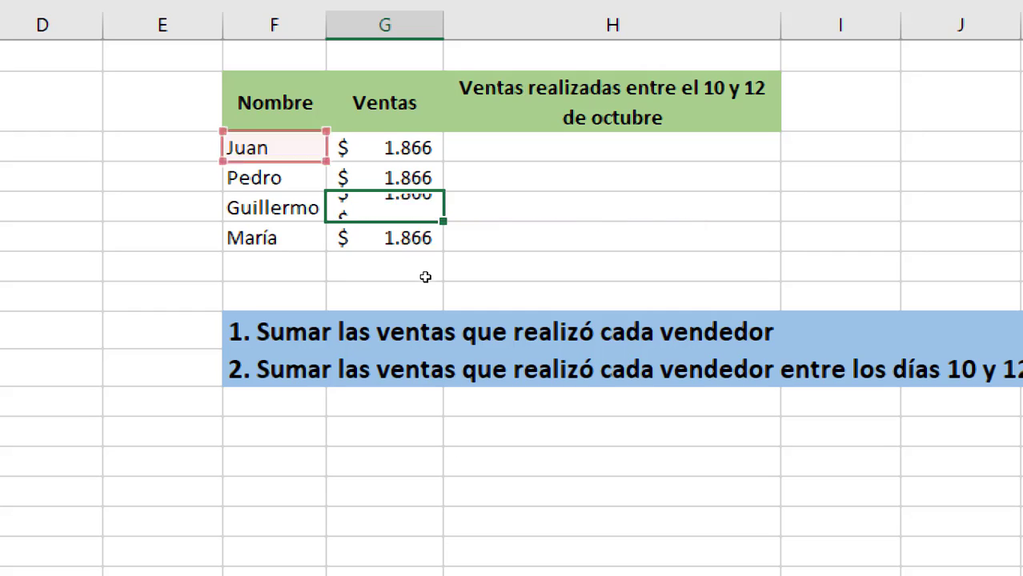
key(F2)
key(Left)
key(Left)
key(Left)
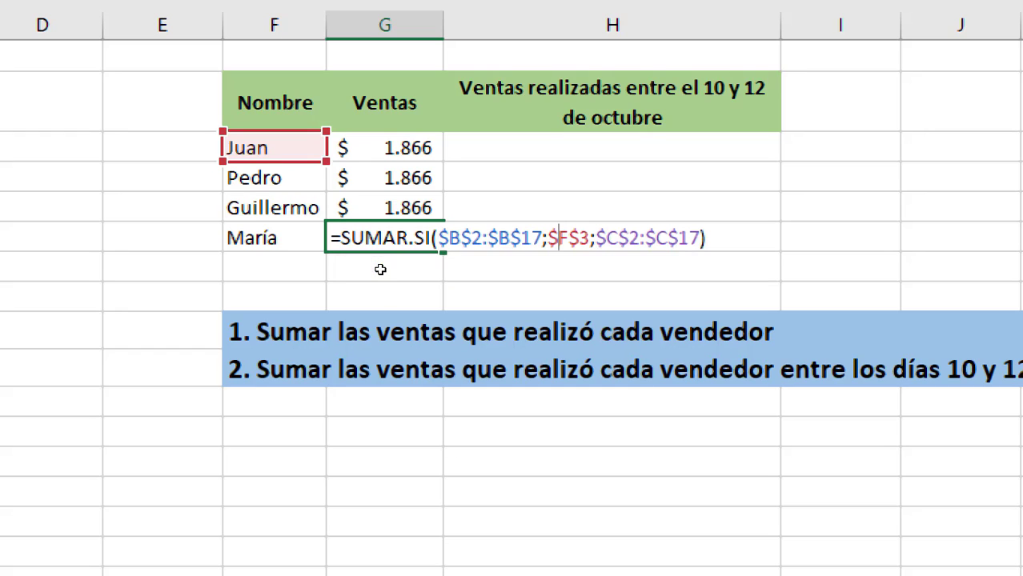
key(Return)
Cycle Juan's criterion back to relative F3 and refill it down to G6.
key(Up)
key(Up)
key(Up)
key(F2)
key(Left)
key(Left)
key(Left)
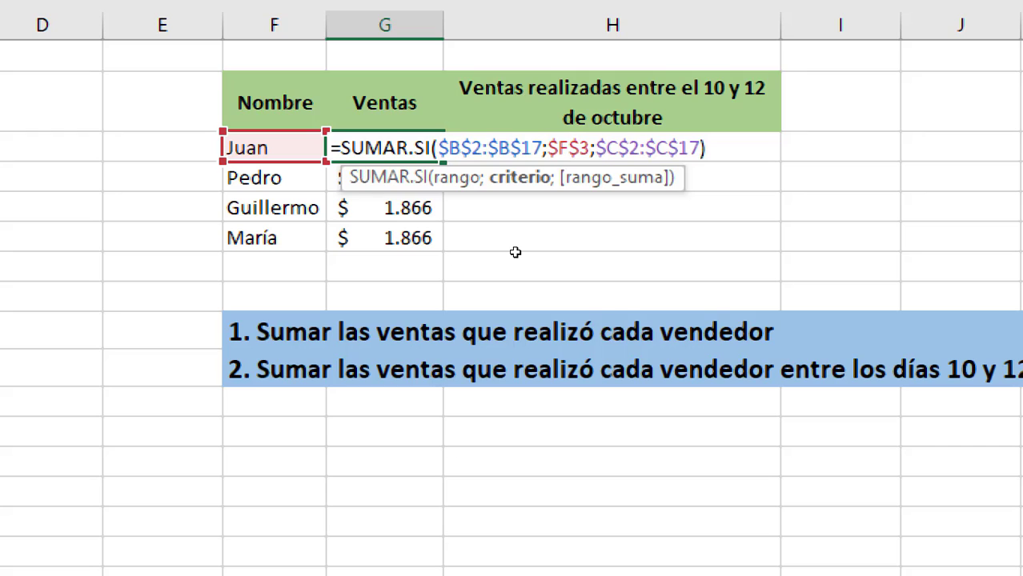
key(F4)
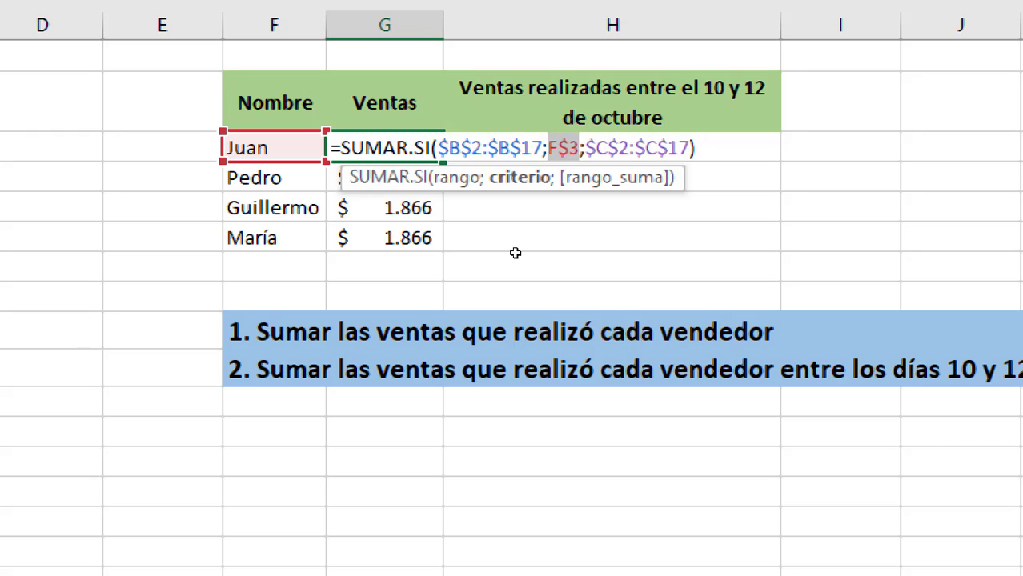
key(F4)
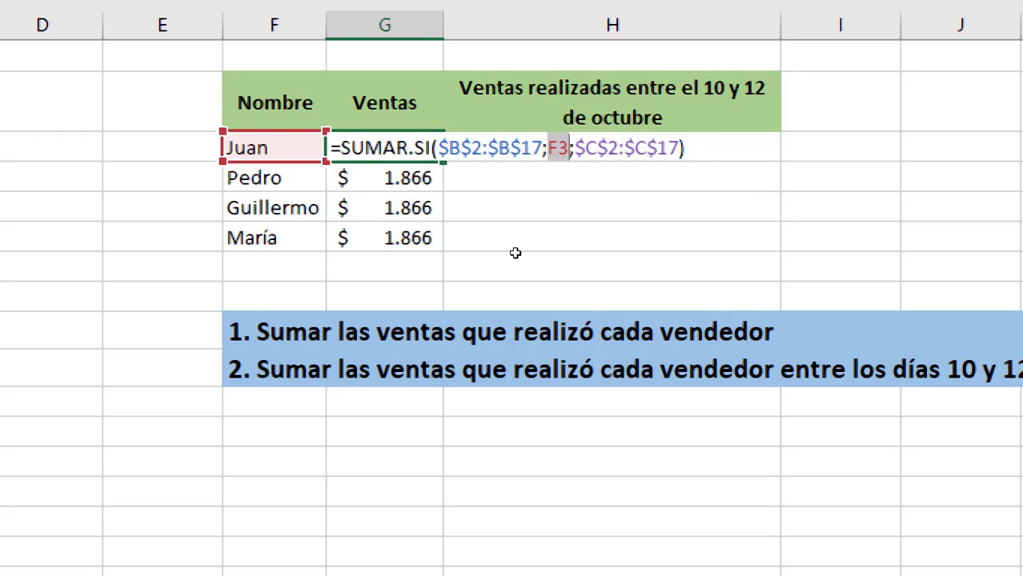
key(Return)
key(Up)
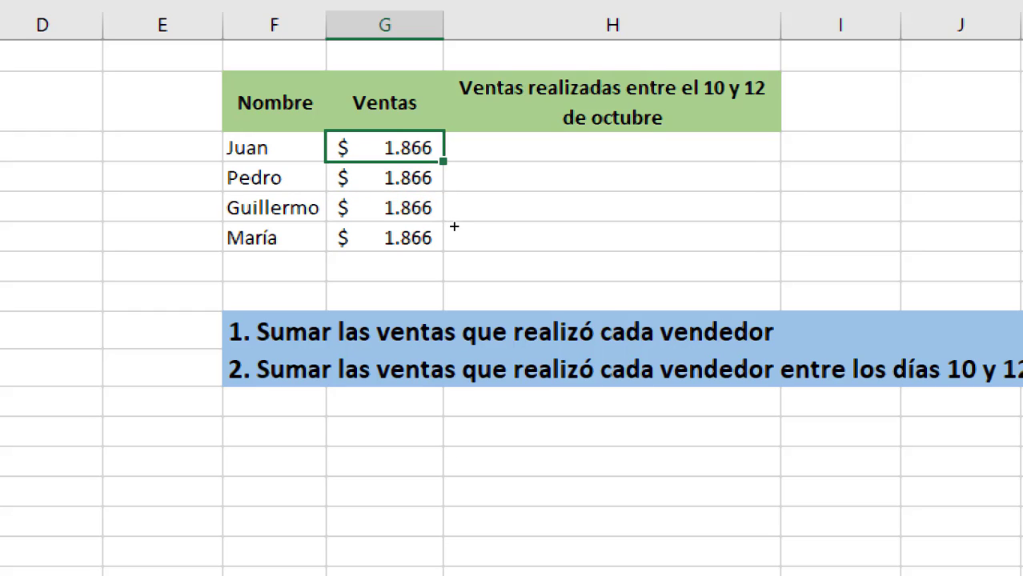
drag(443, 161, 447, 244)
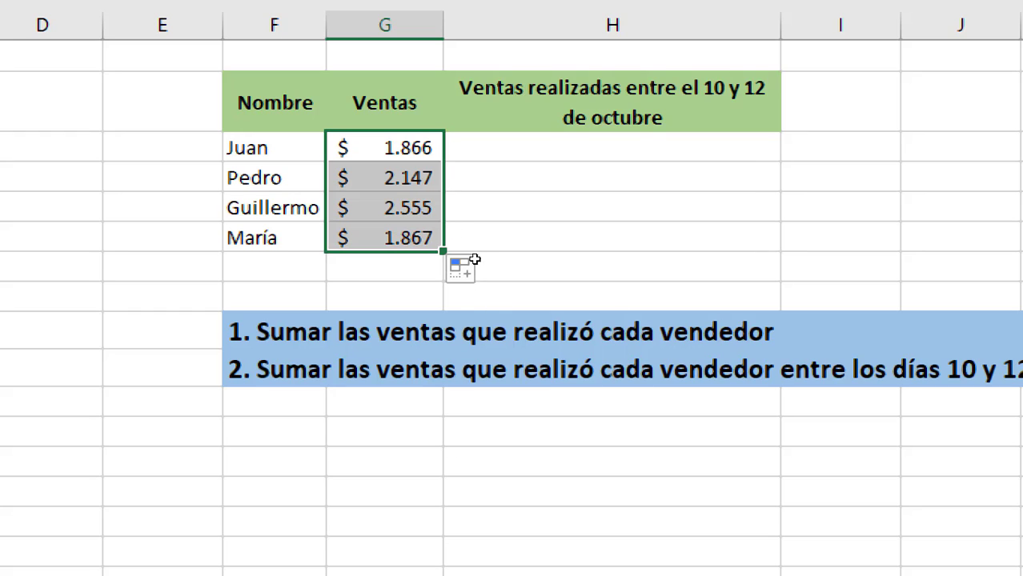
click(476, 250)
key(Left)
key(Up)
key(Up)
key(Up)
key(F2)
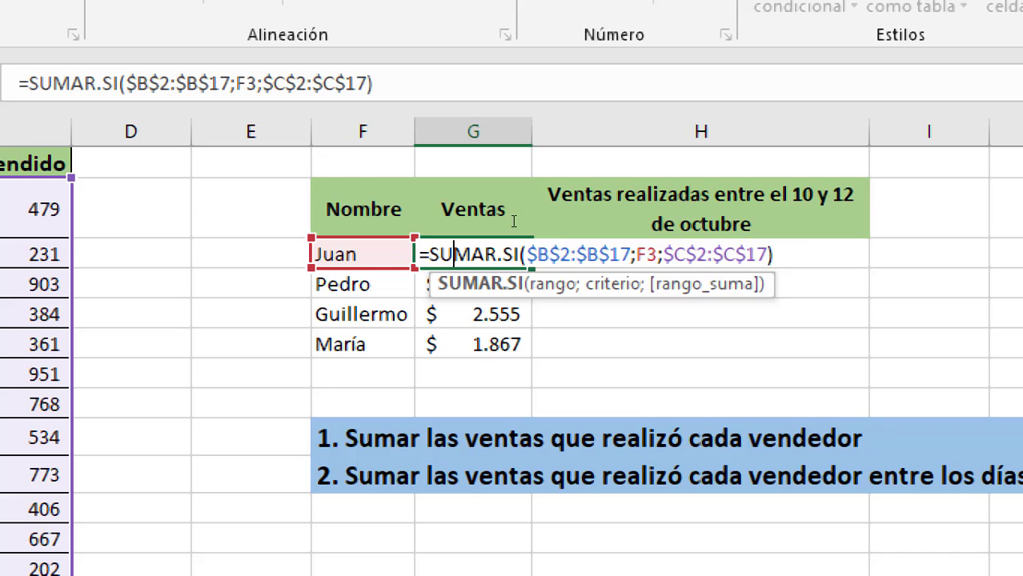
key(Right)
key(Right)
key(Right)
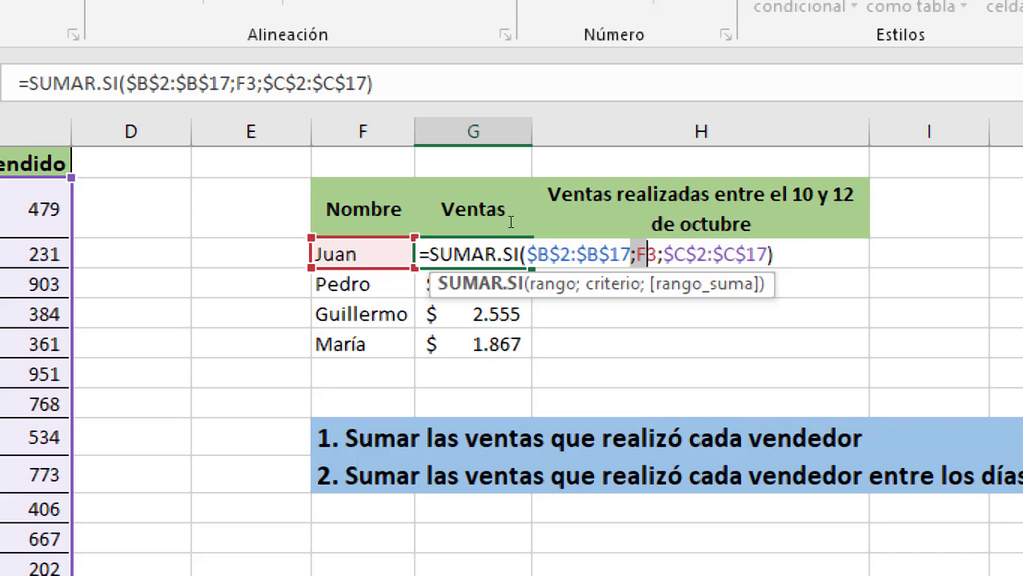
key(shift+Left)
key(shift+Left)
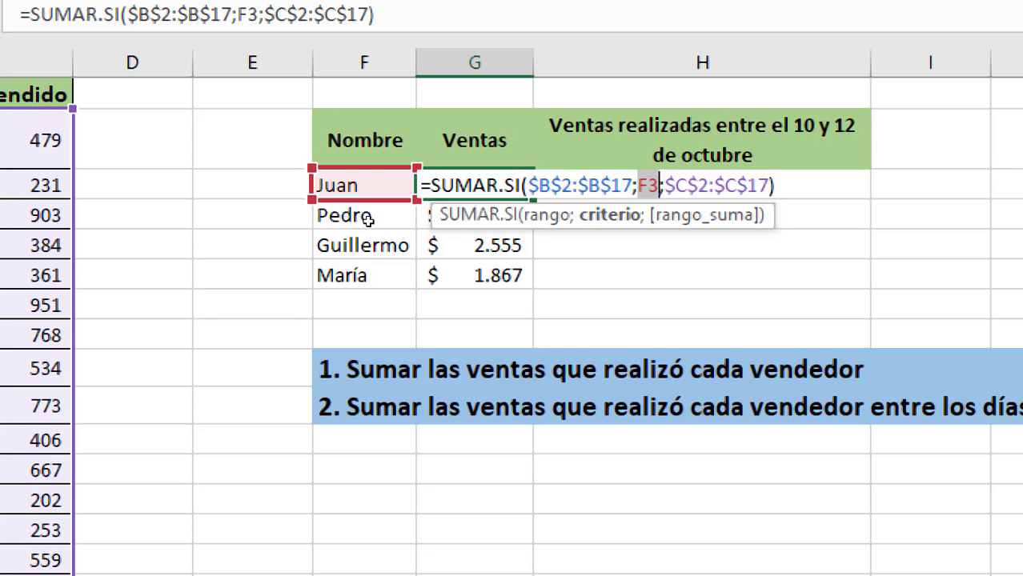
key(Return)
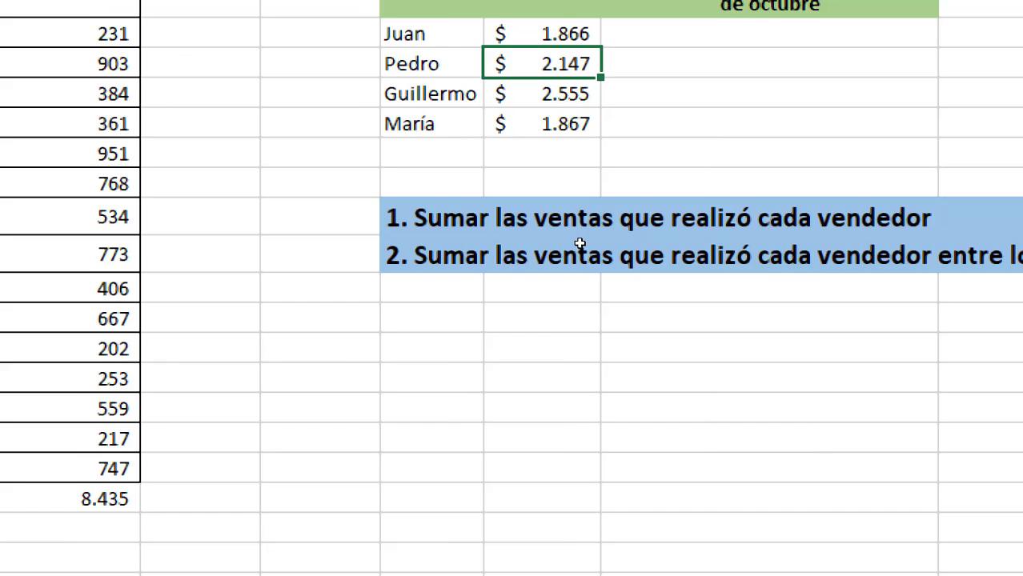
key(Up)
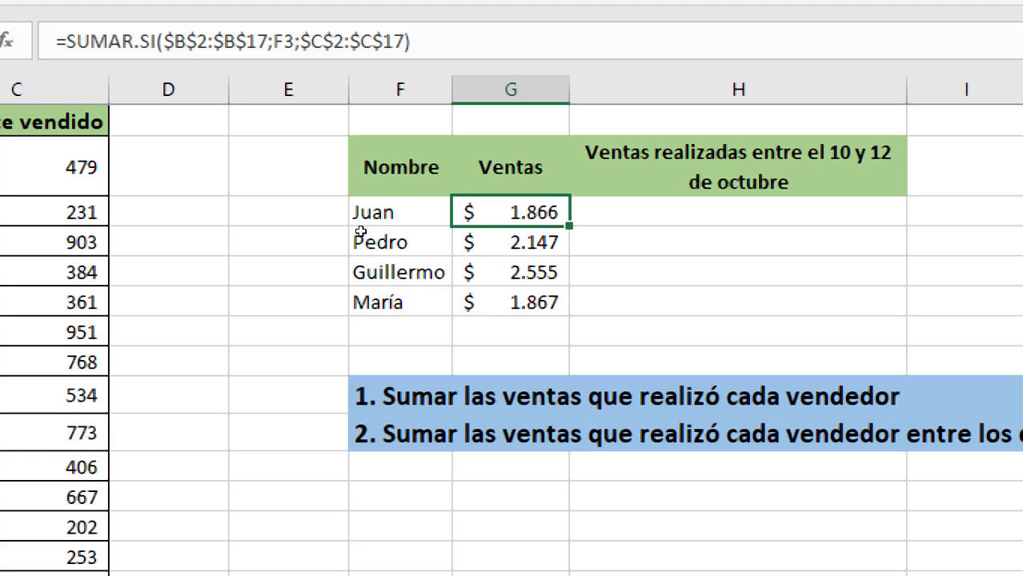
Start =SUMAR.SI.CONJUNTO( in H3 by picking it from the =SUMAR autocomplete list.
key(Right)
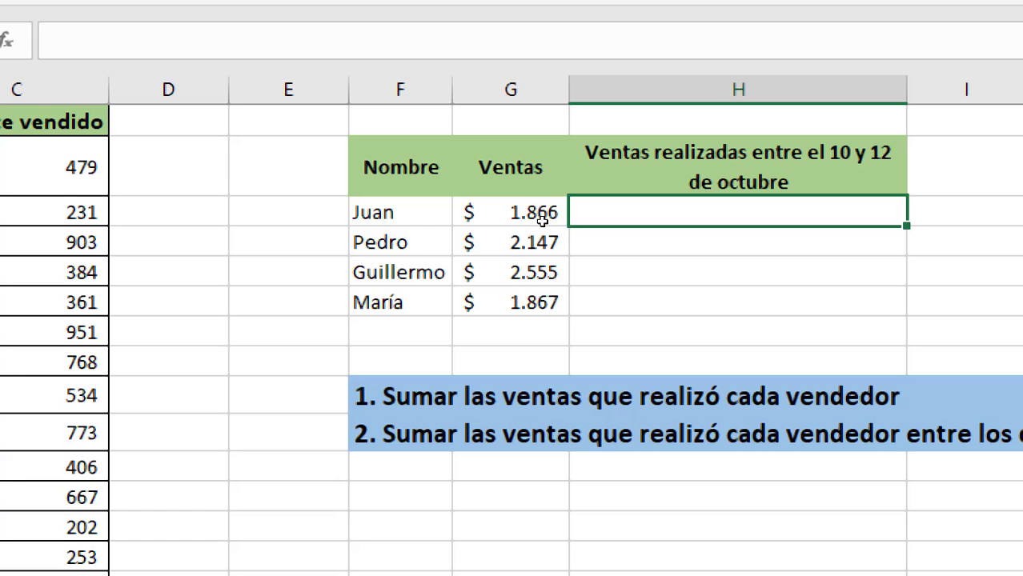
text(=SUMA)
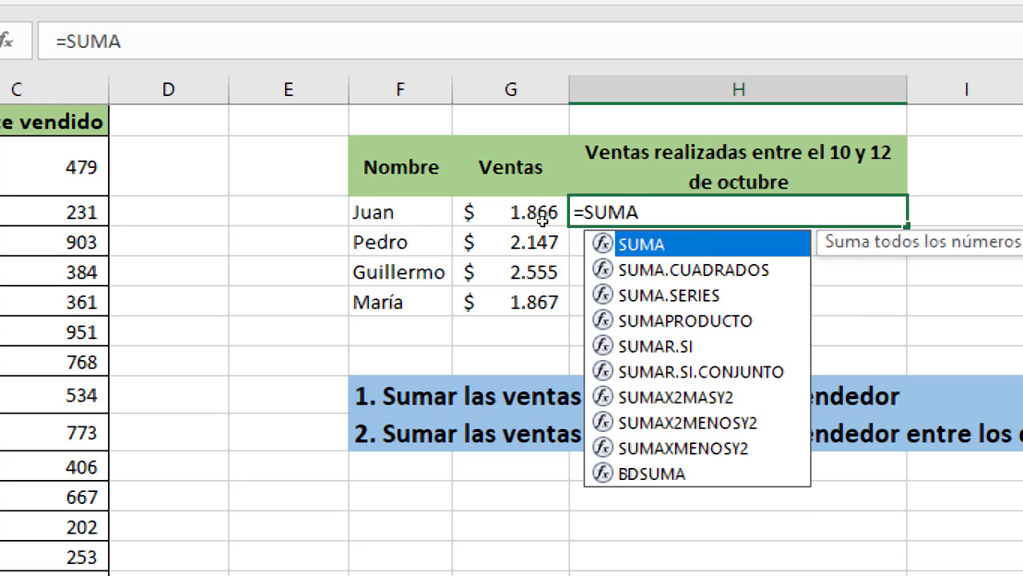
text(R)
key(Down)
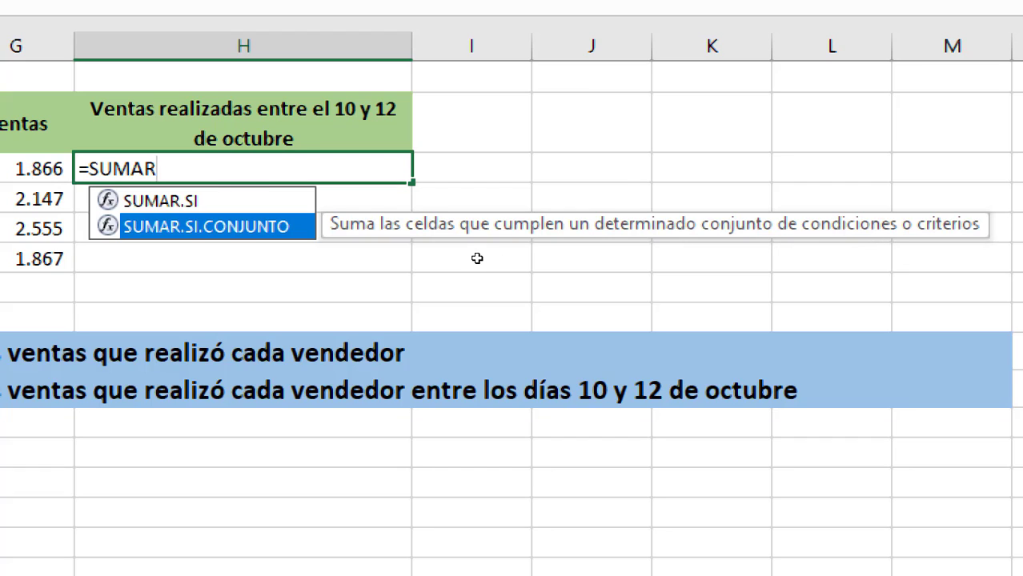
key(Tab)
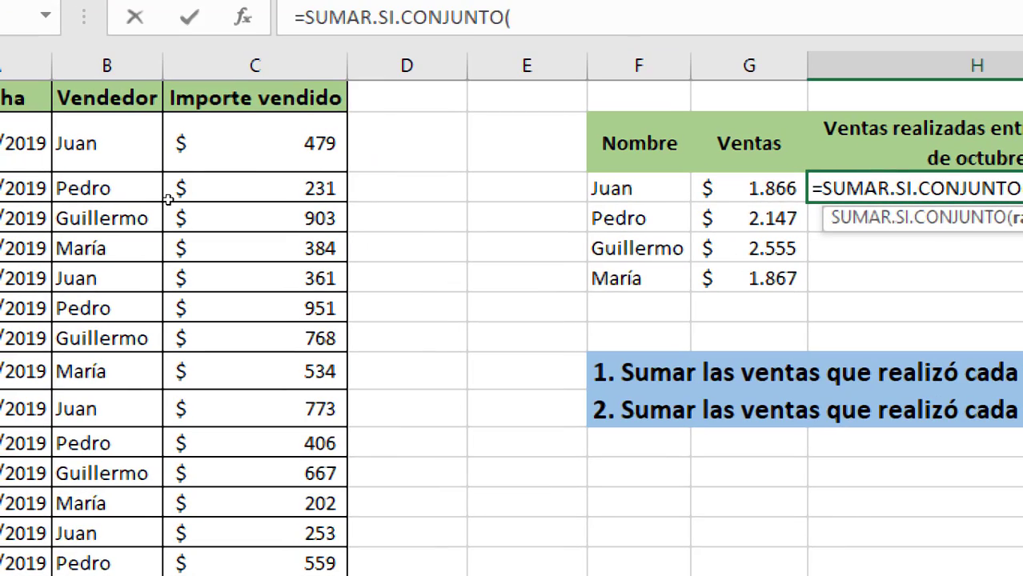
Enter the sum range C2:C17 and the seller criteria range B2:B17.
click(240, 143)
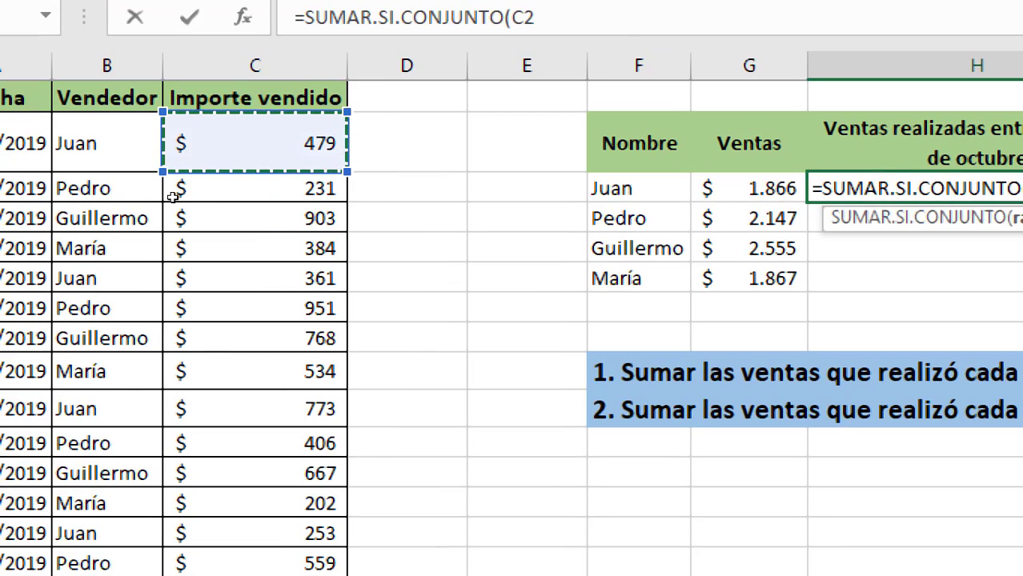
key(ctrl+shift+Down)
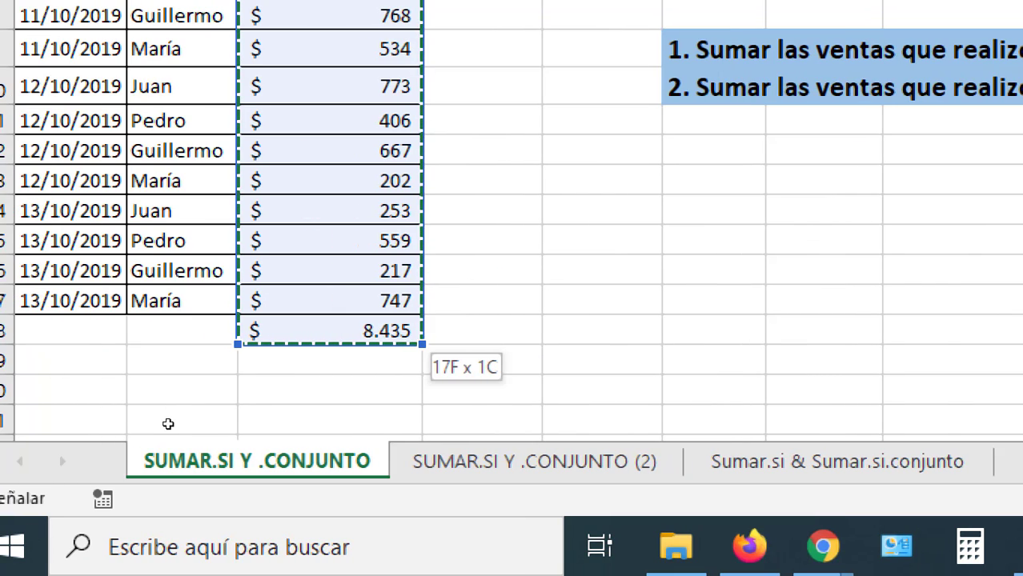
key(shift+Up)
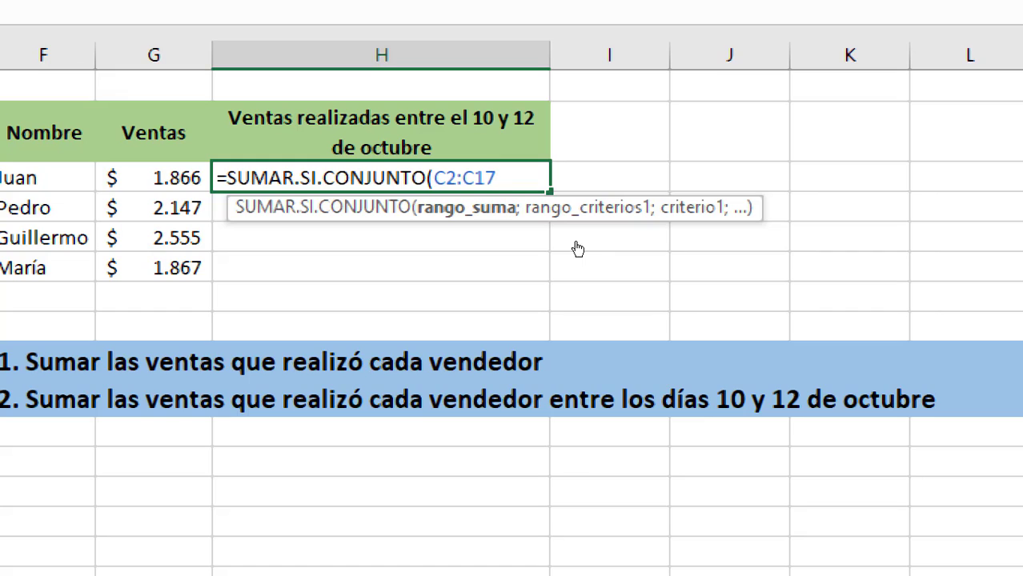
text(;)
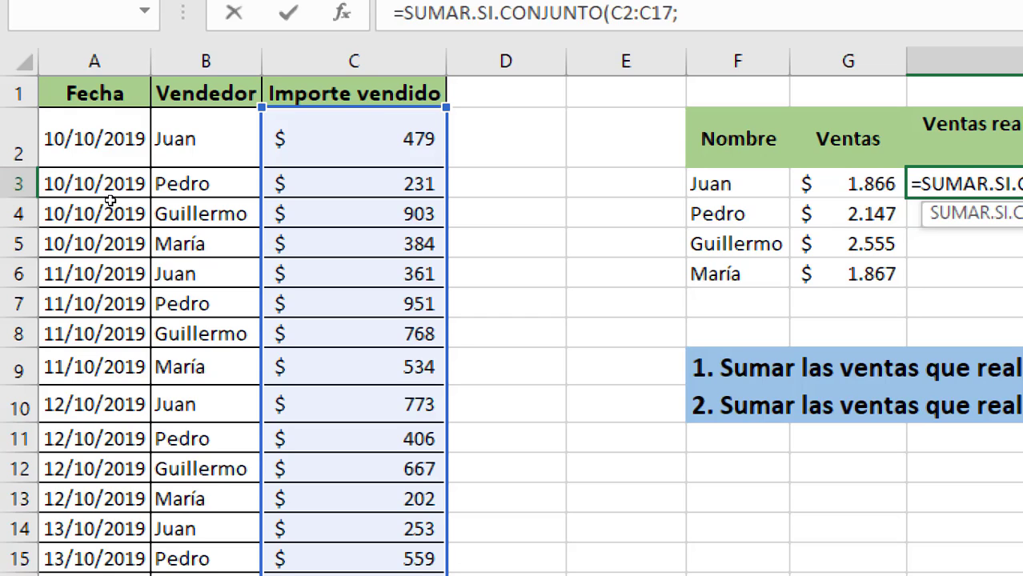
click(206, 139)
key(ctrl+shift+Down)
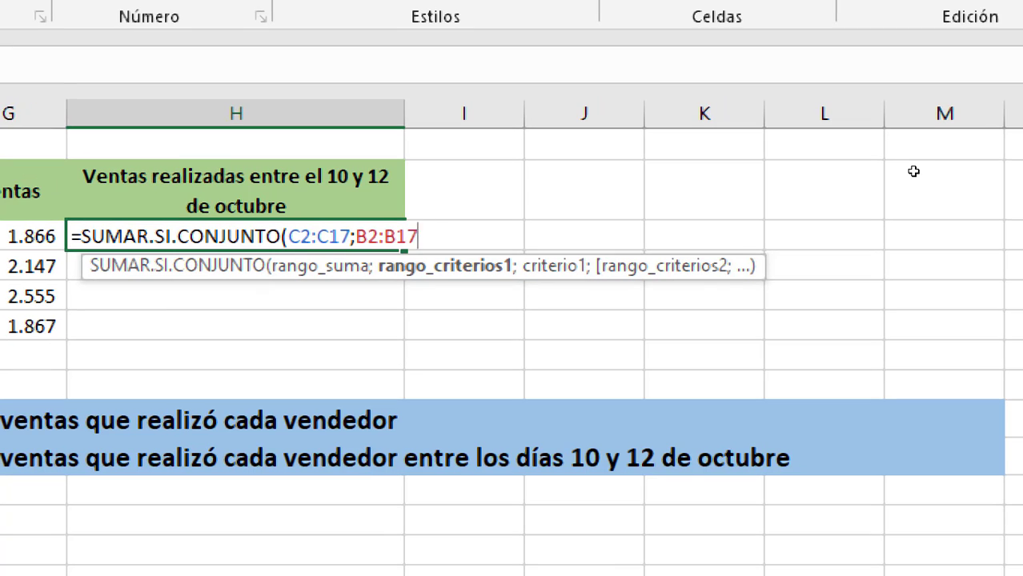
text(;)
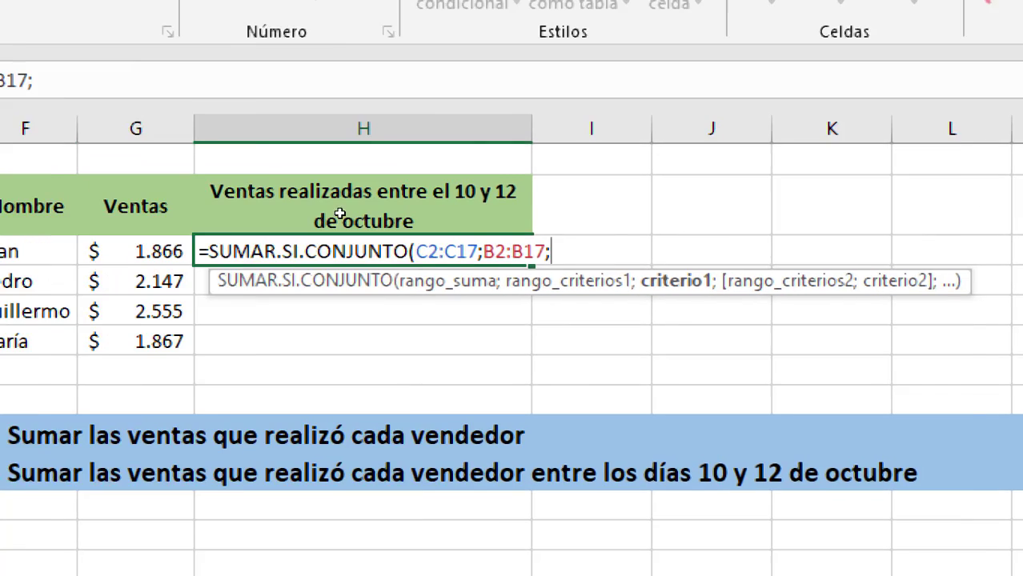
Add F3 as the seller criterion, clearing a mistaken entry first.
key(Left)
key(Left)
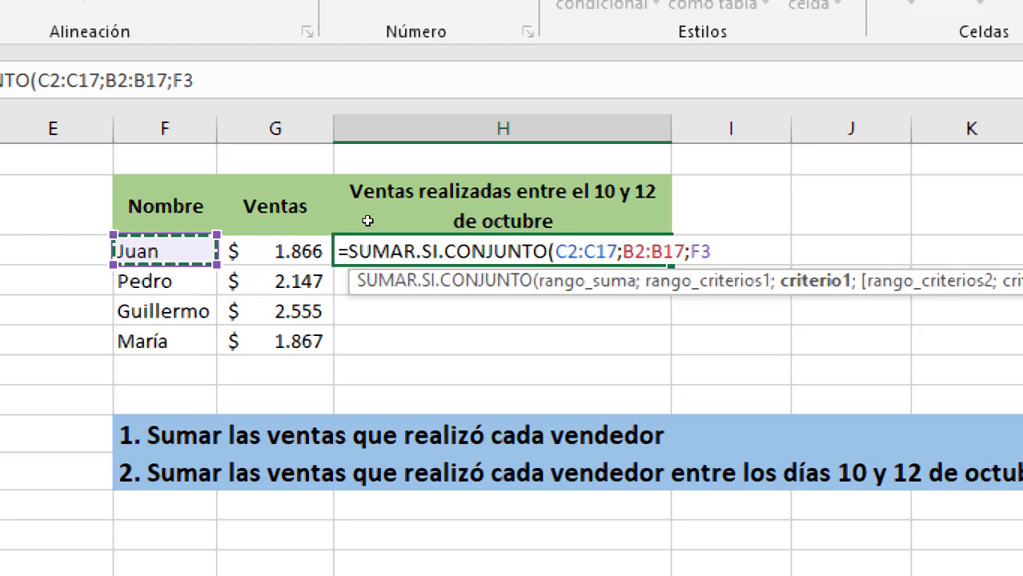
drag(602, 221, 675, 249)
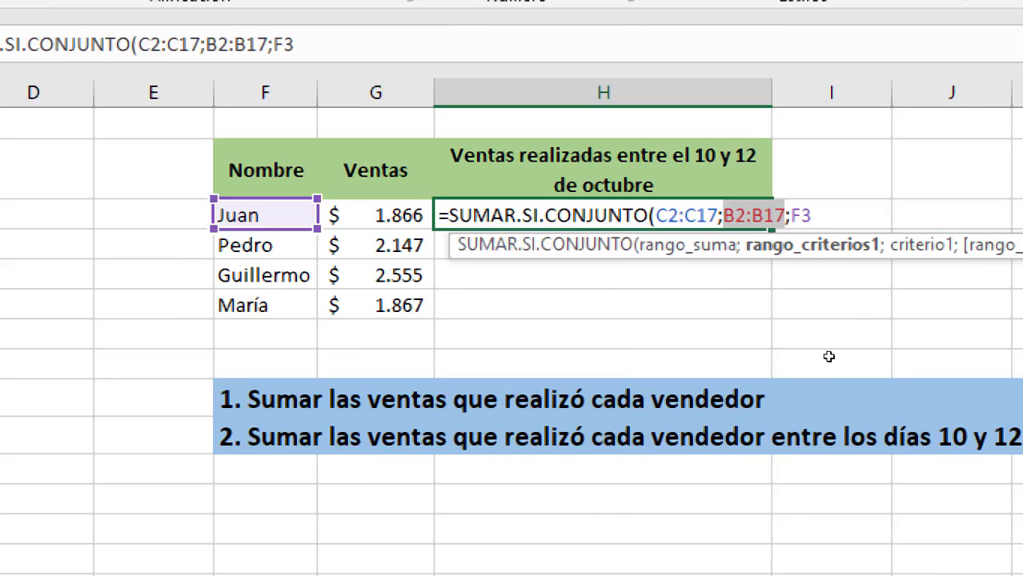
key(End)
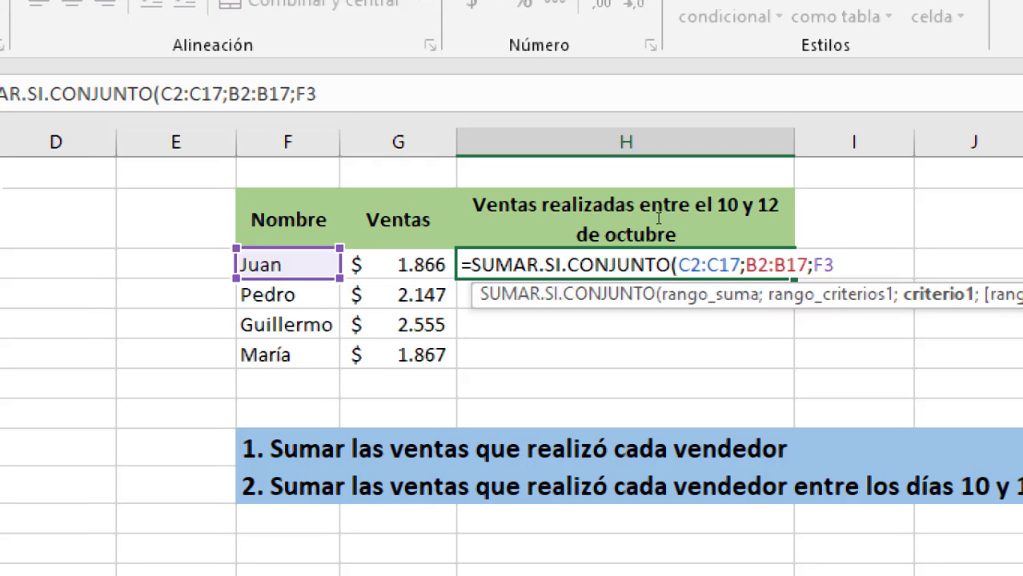
key(BackSpace)
key(BackSpace)
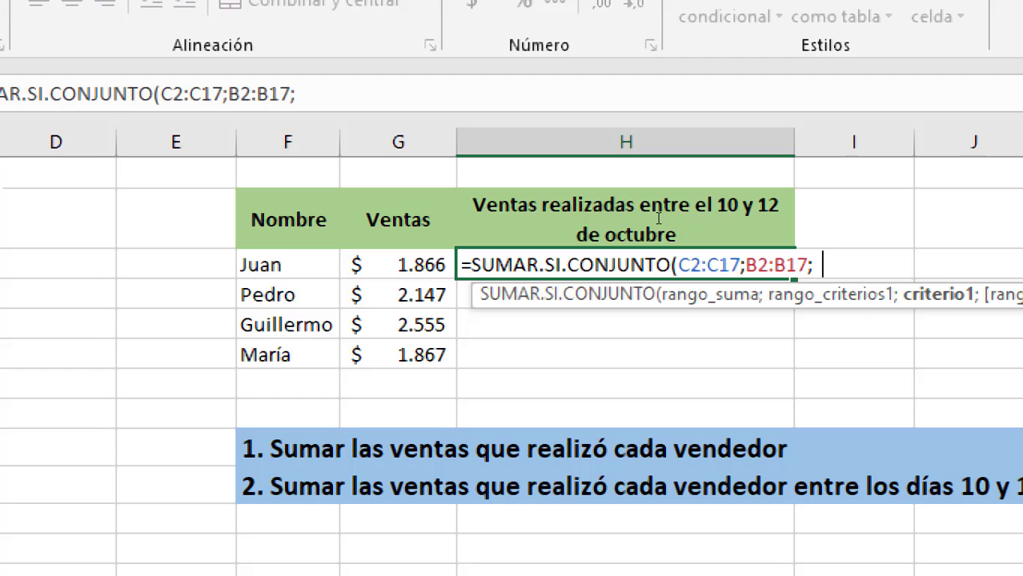
key(BackSpace)
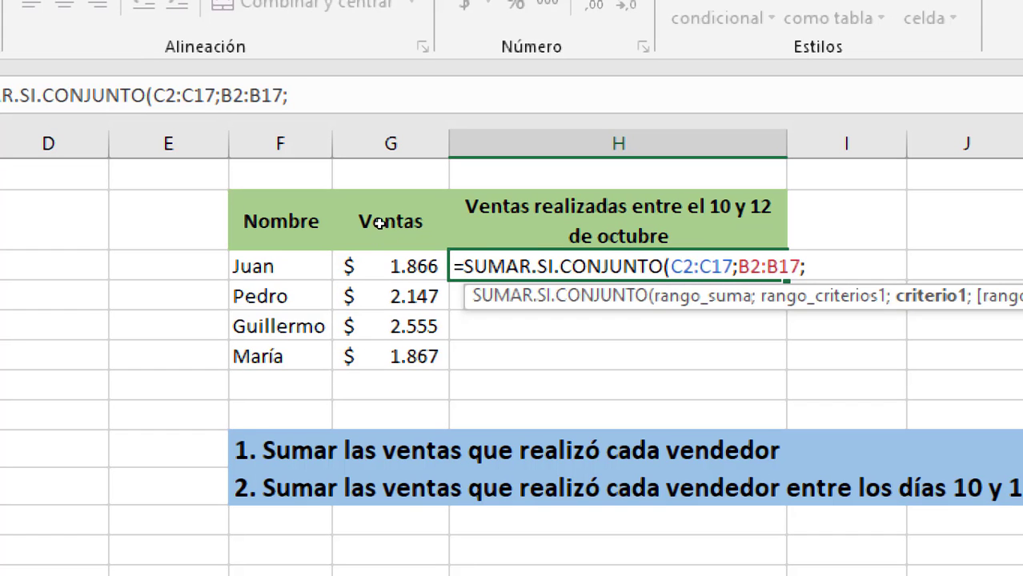
click(264, 267)
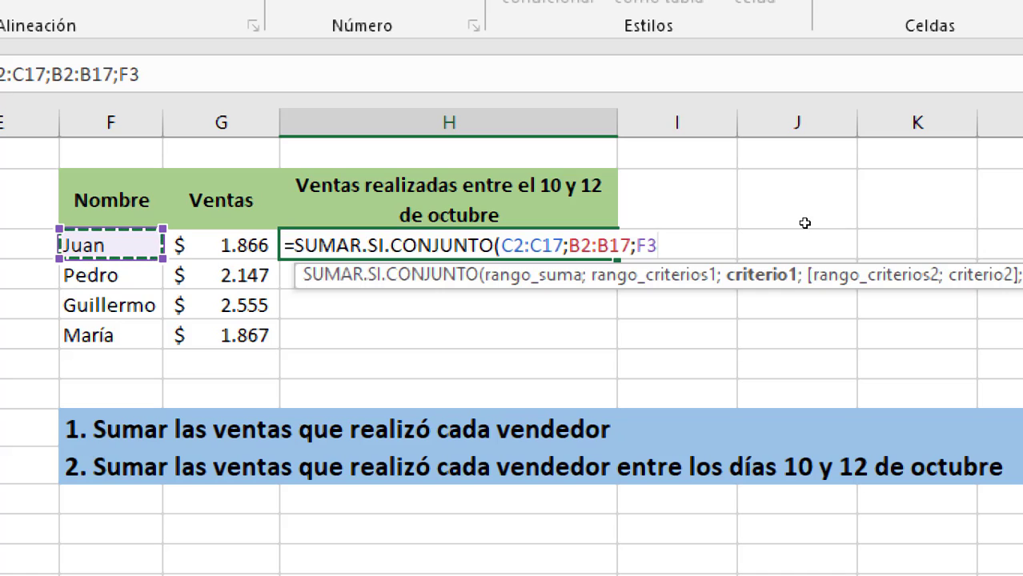
text(;)
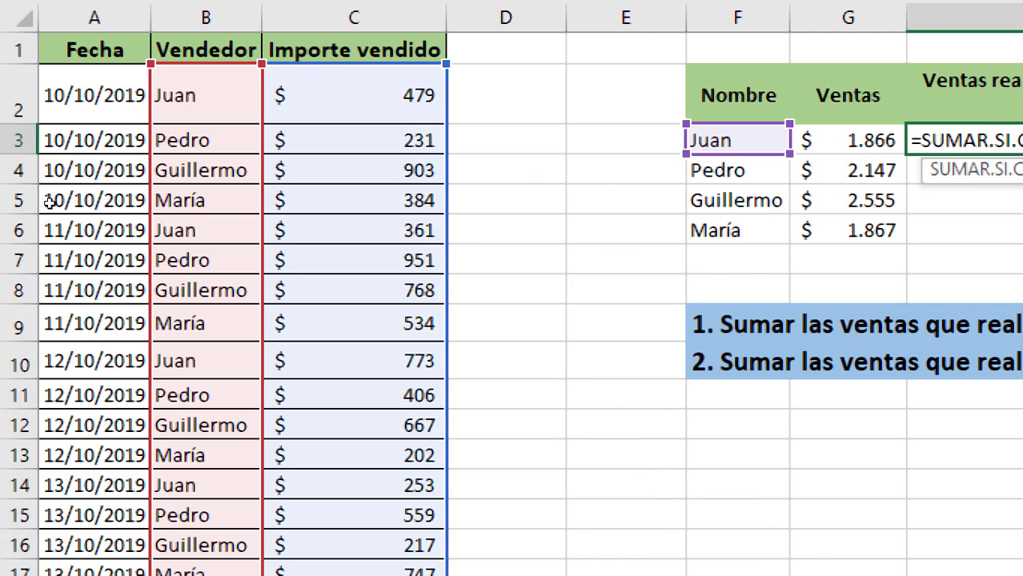
Add the date range A2:A17 with the criterion ">=10/10/2019".
click(95, 94)
key(ctrl+shift+Down)
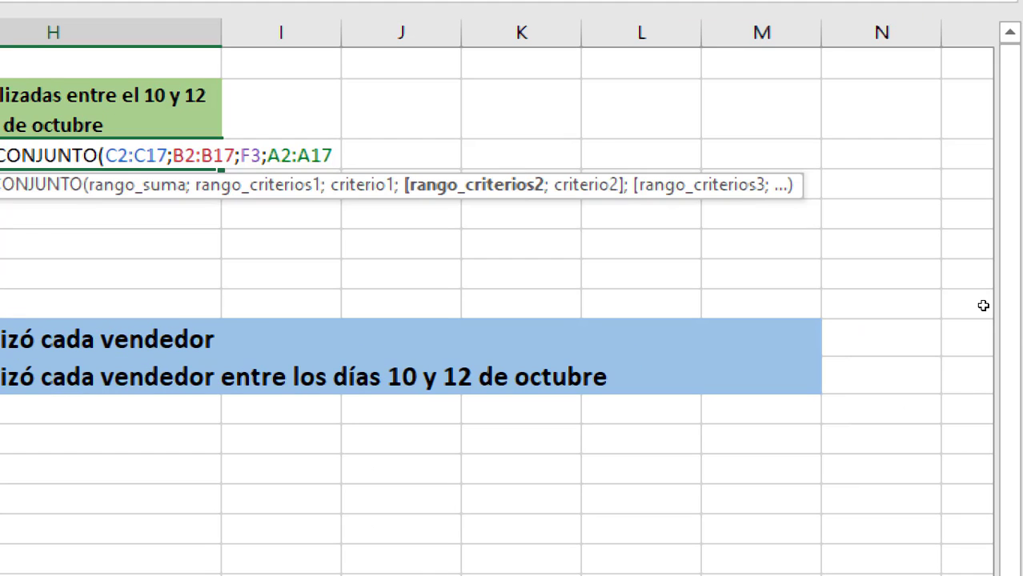
text(;)
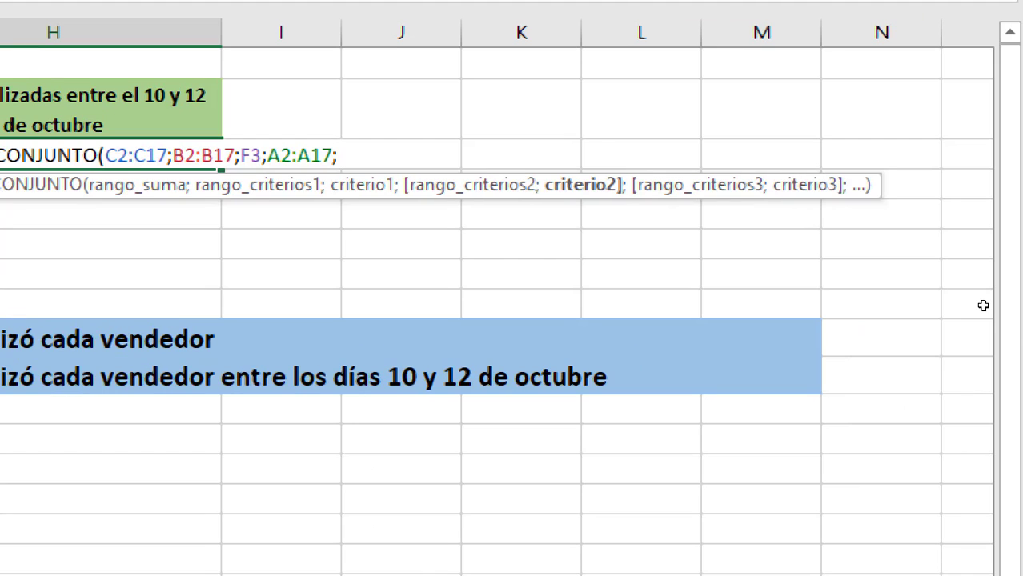
text(">=)
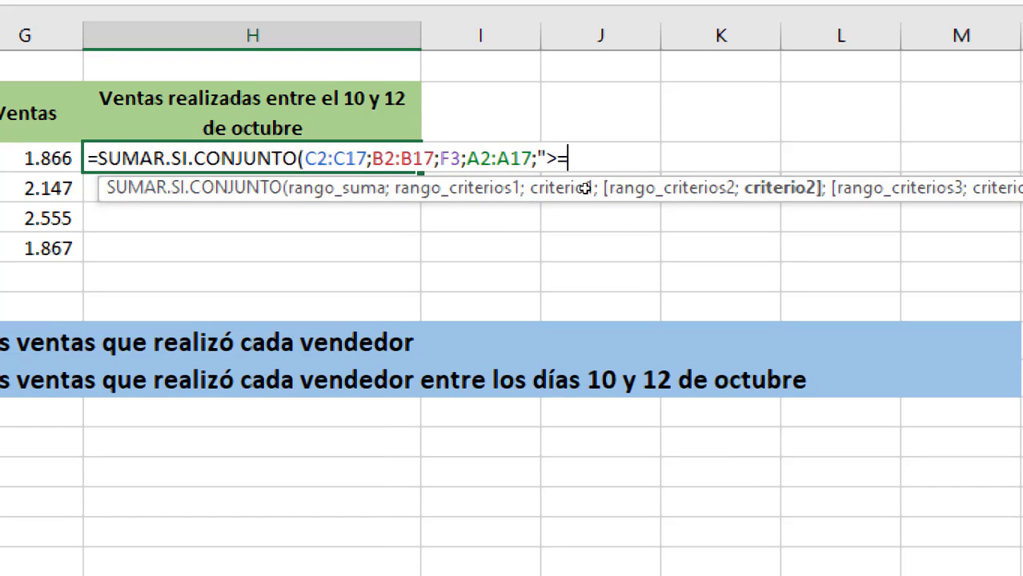
text(10/)
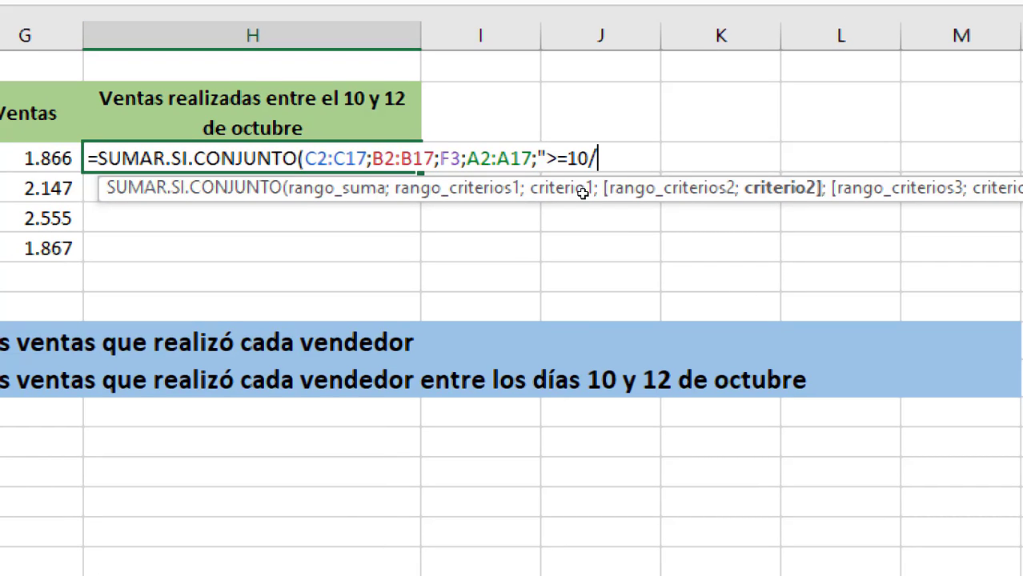
text(10/)
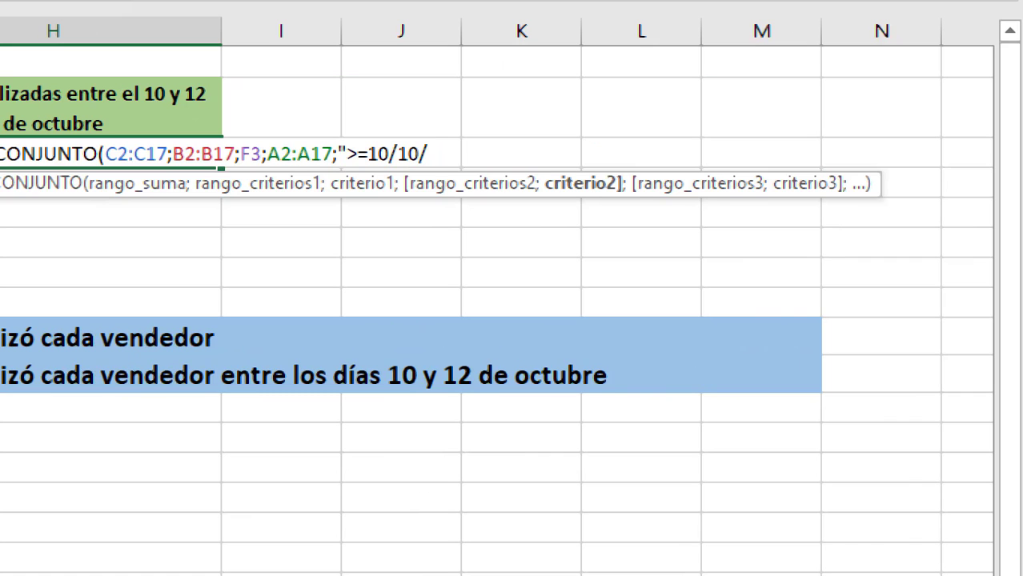
text(2019")
text(;)
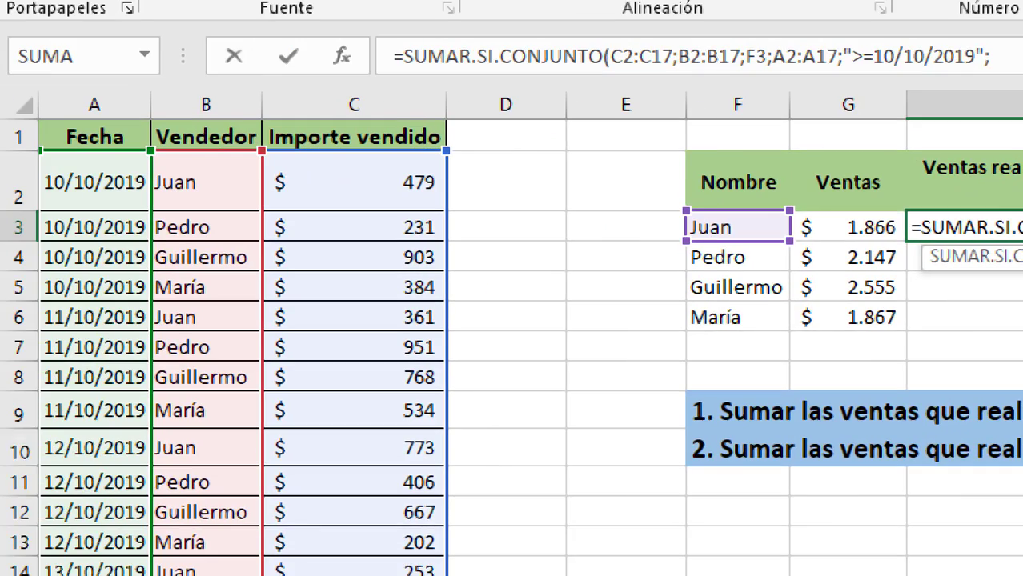
Add a second A2:A17 range with "<=12/10/2019" and close the formula.
click(57, 201)
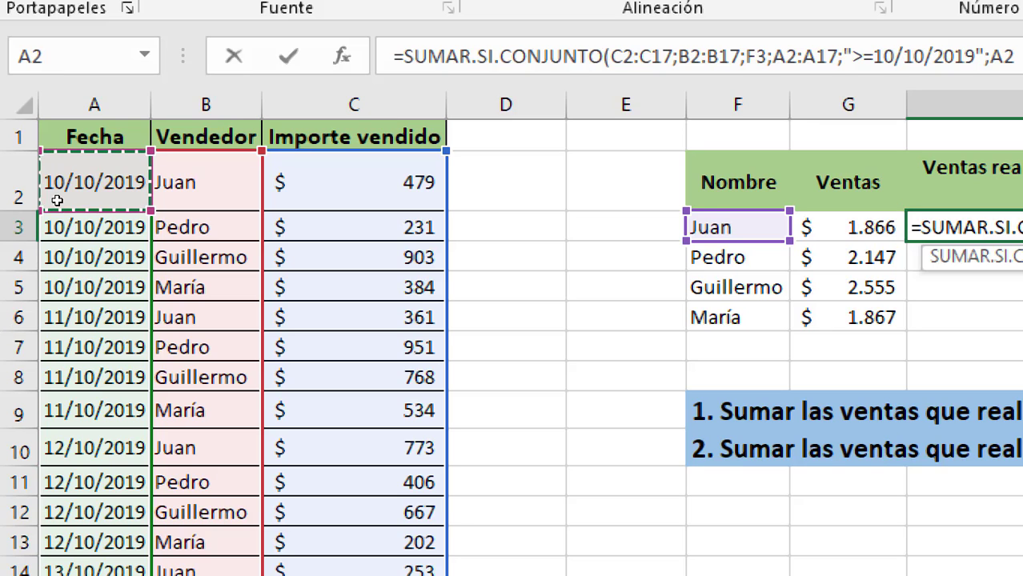
key(ctrl+shift+Down)
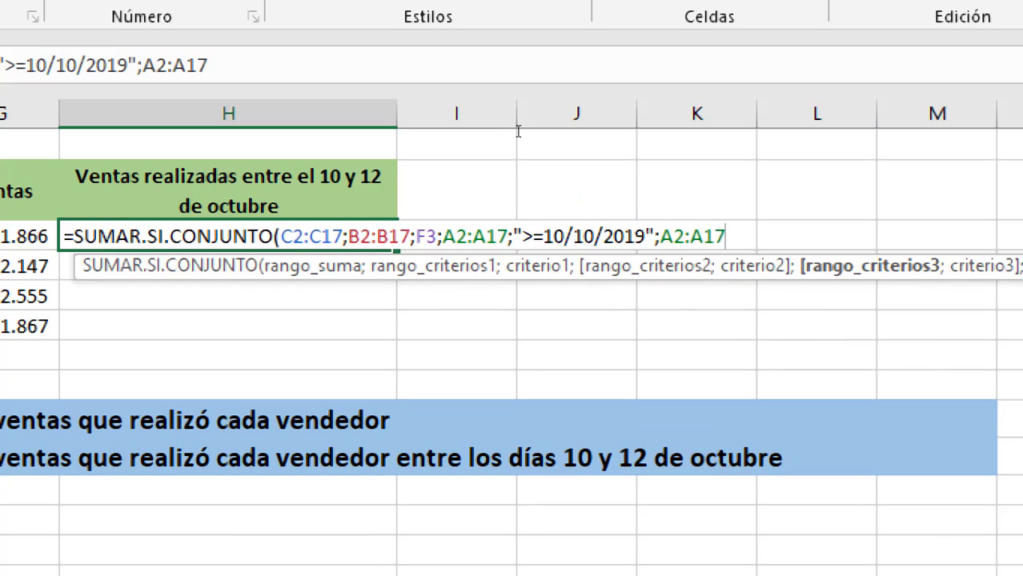
text(;)
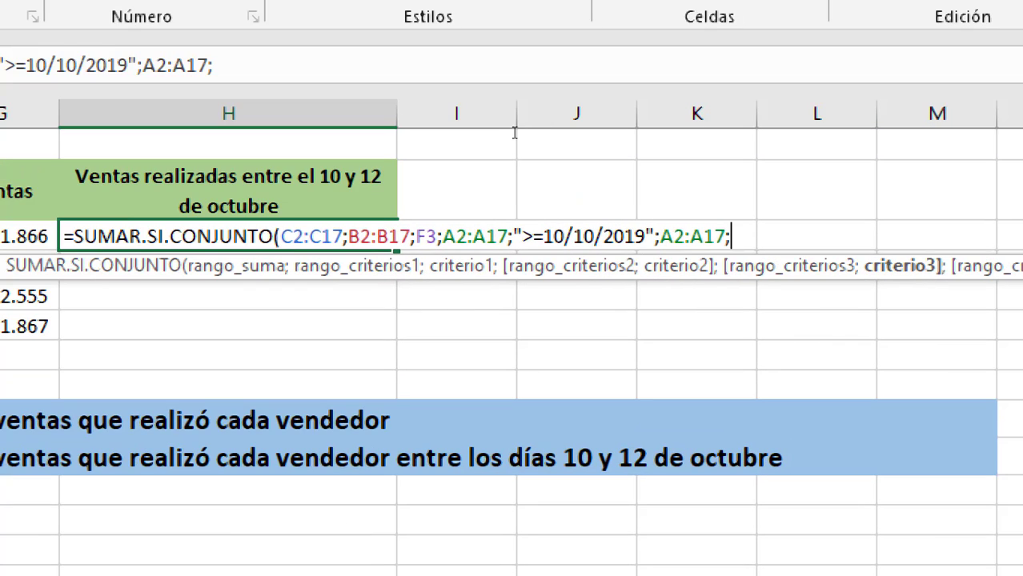
text(")
text(<=)
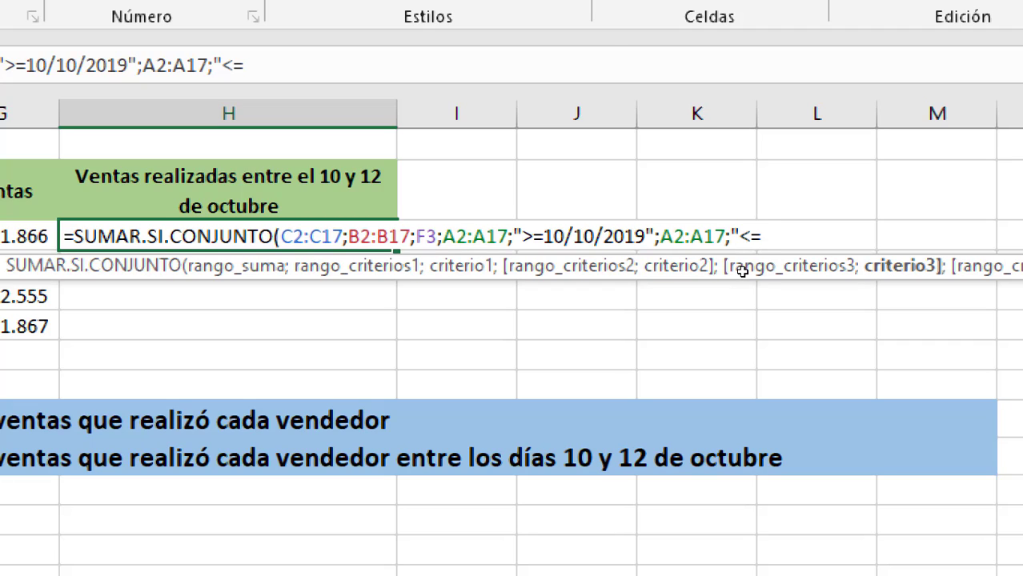
text(12)
text(/10/)
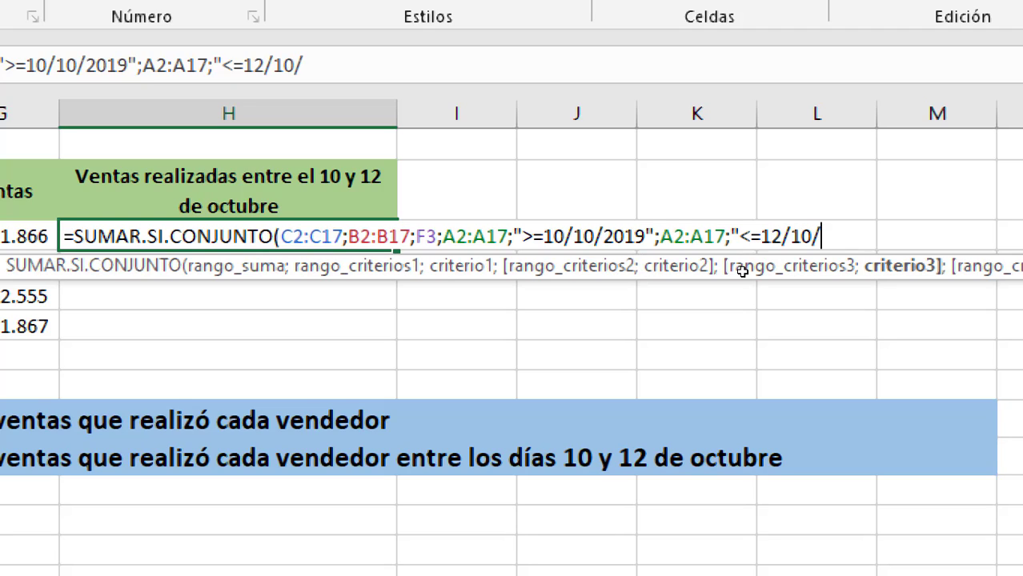
text(2019)
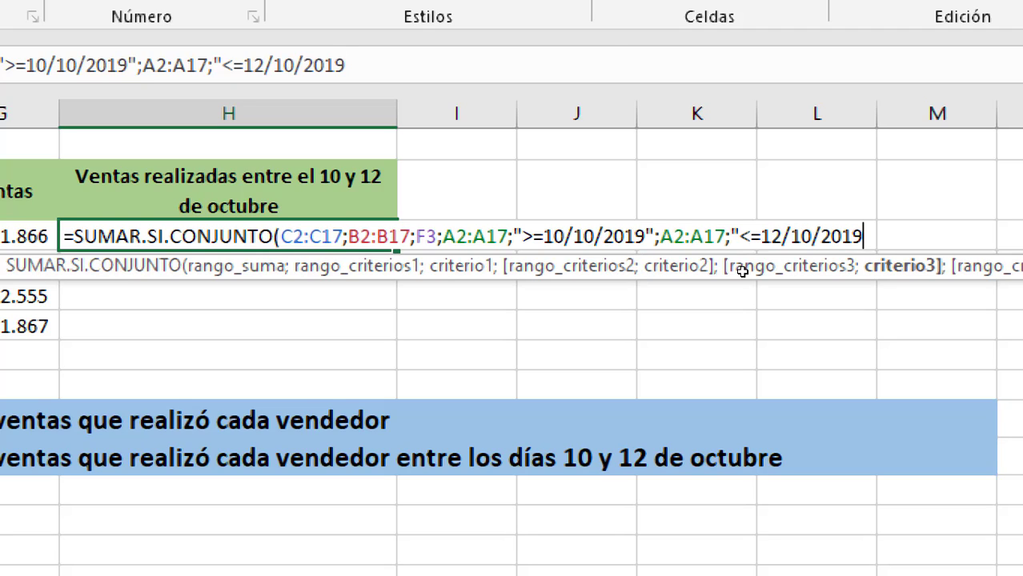
text(")
text())
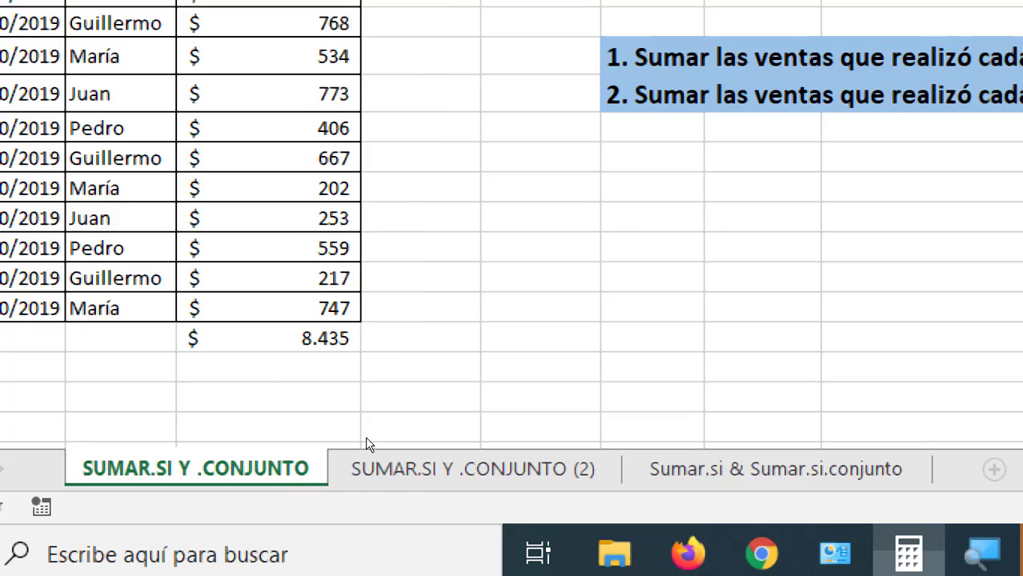
Add 773 + 361 + 479 in Calculator to get 1.613, then close it.
click(909, 552)
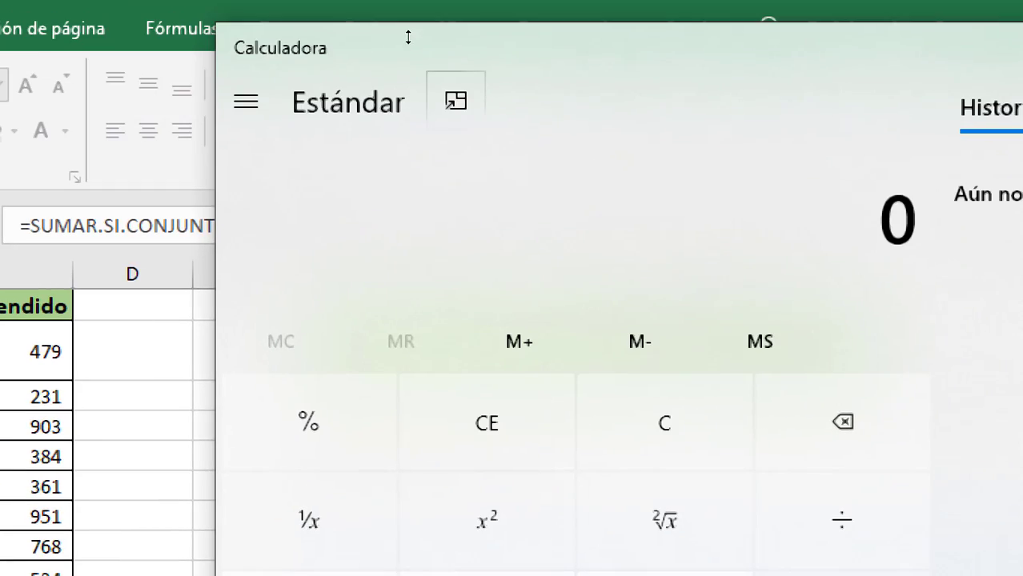
drag(408, 37, 248, 117)
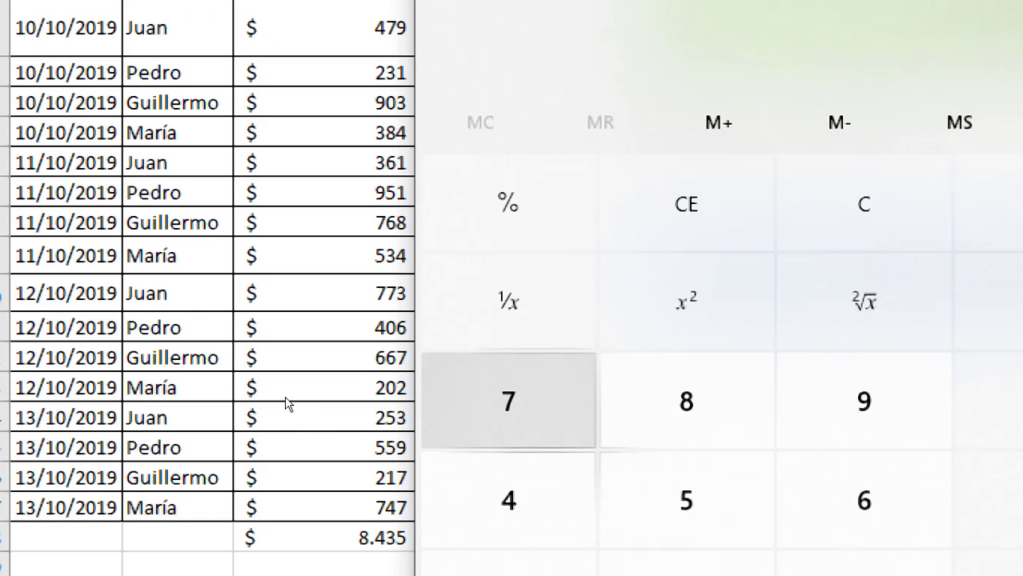
text(3+)
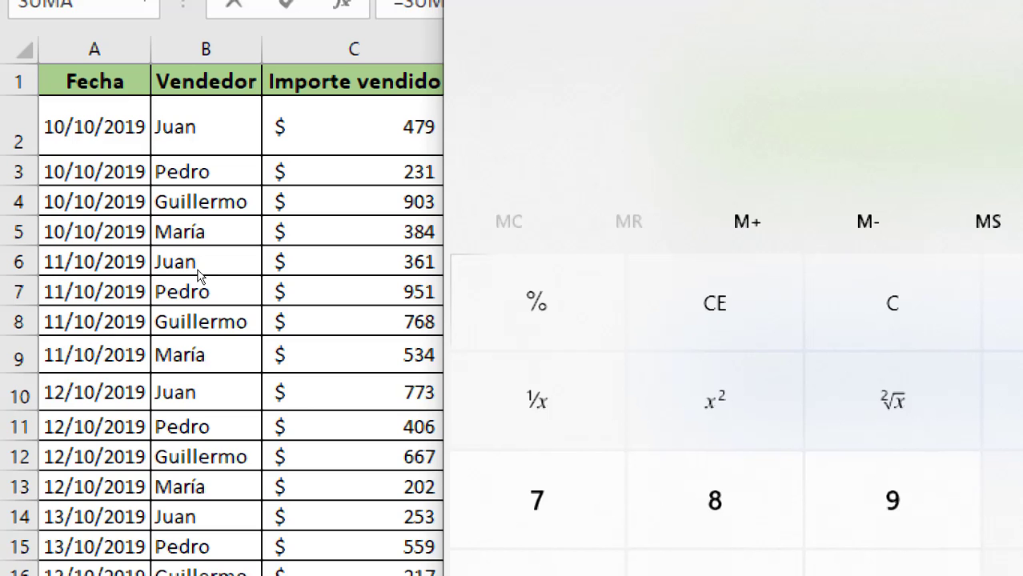
text(9)
text(3)
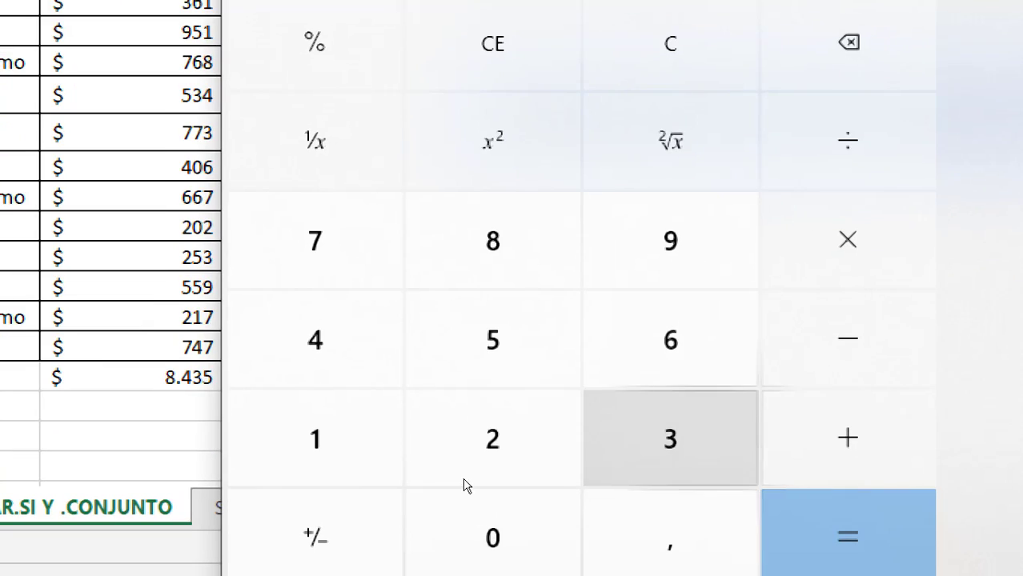
text(6)
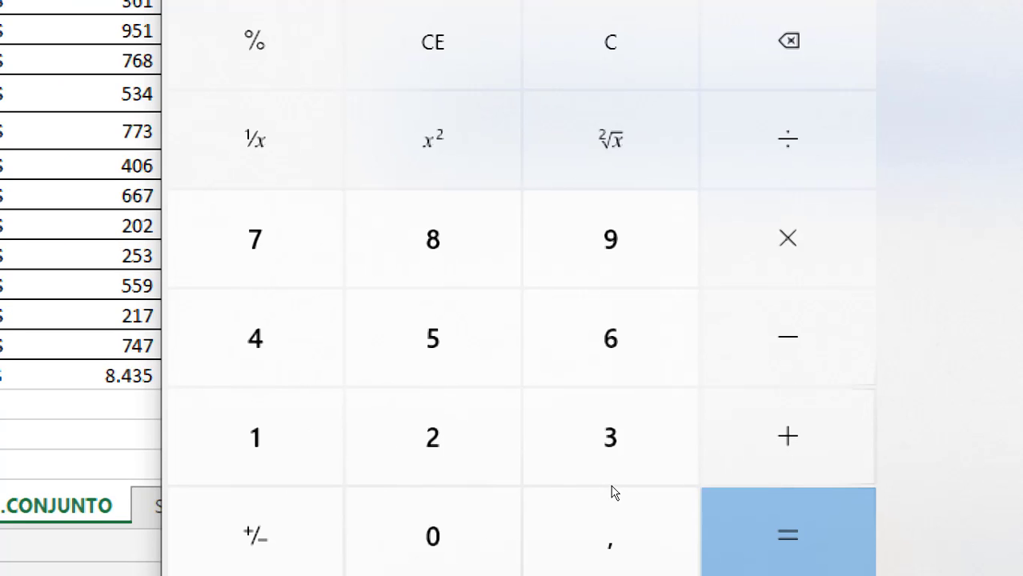
text(+)
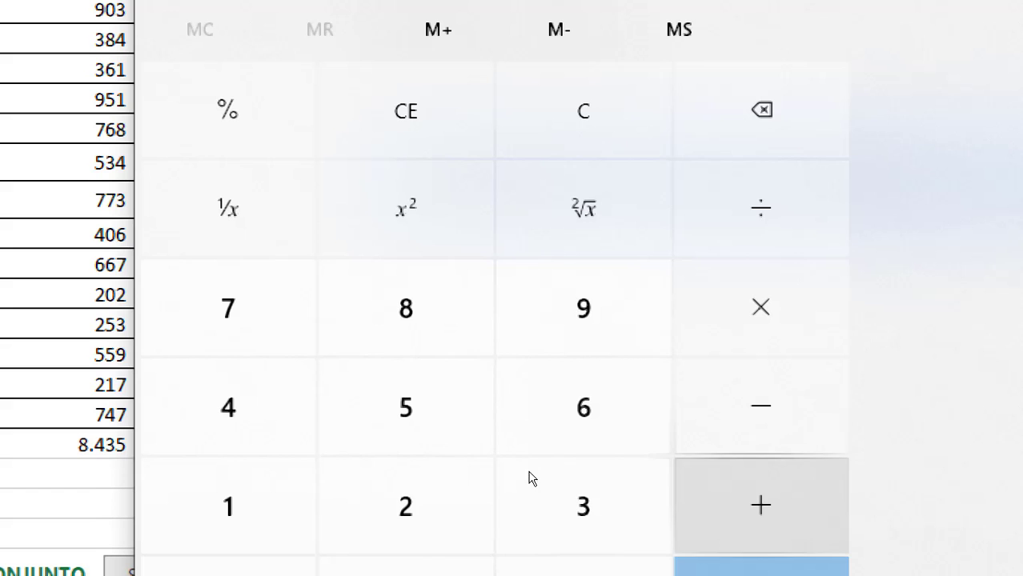
text(3)
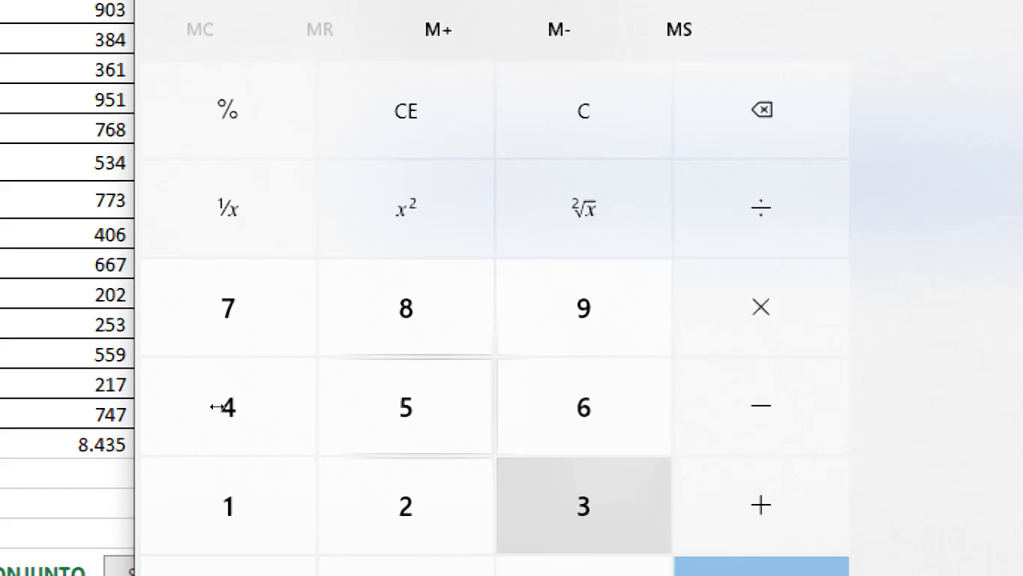
text(479)
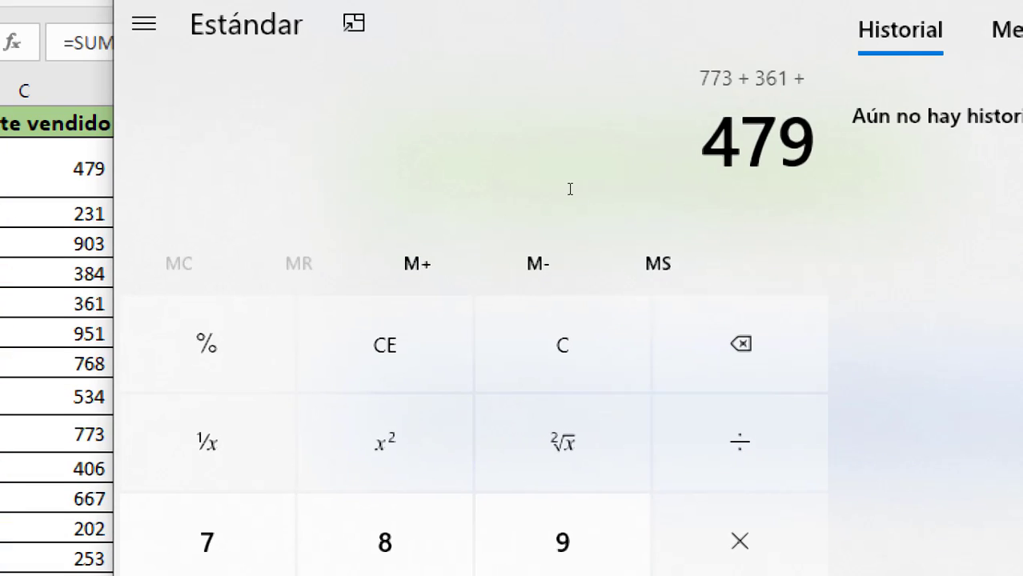
key(Return)
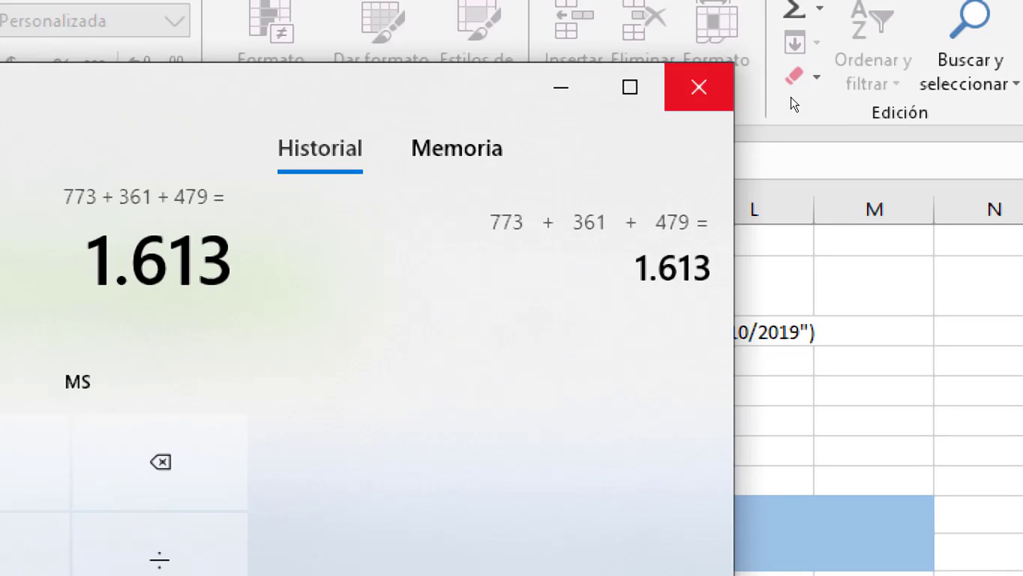
click(699, 85)
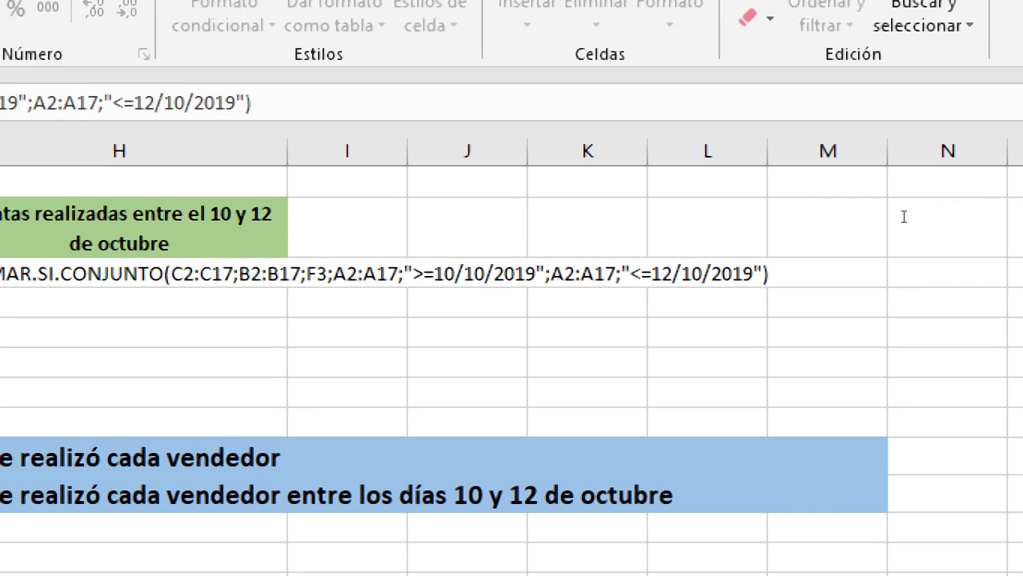
Commit H3 to show $ 1.613, then reopen its formula and select C2:C17.
key(F2)
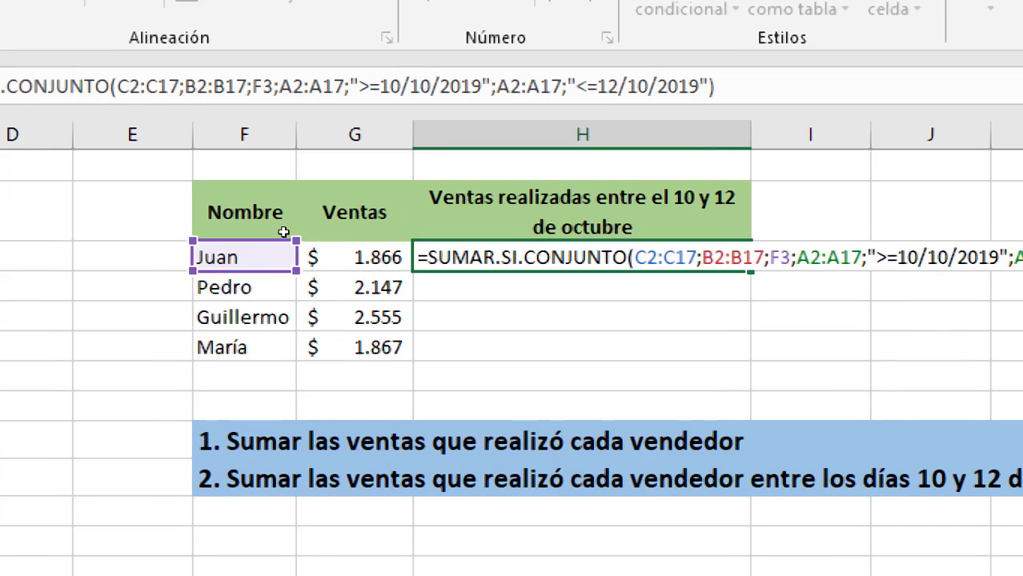
key(Return)
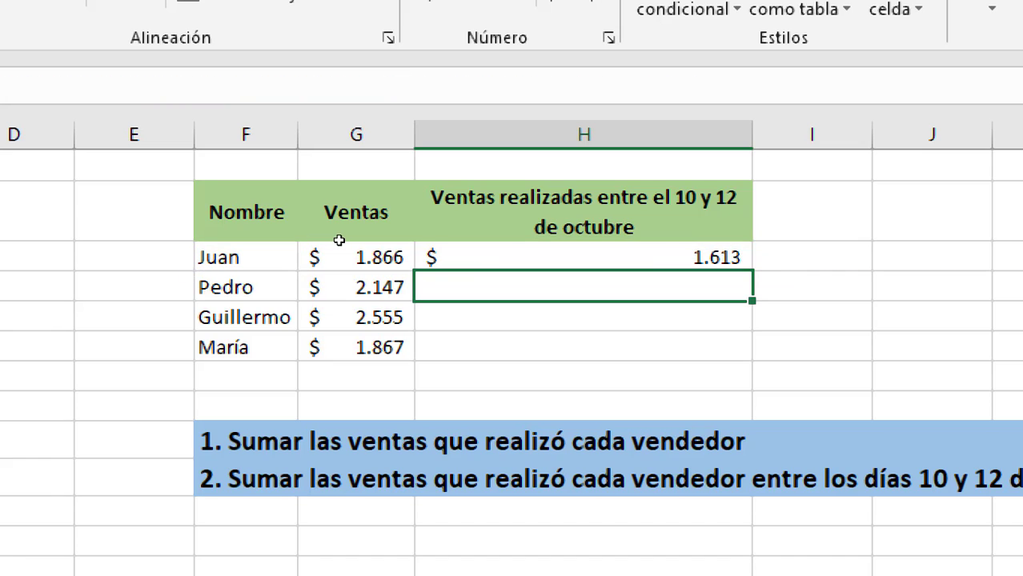
click(612, 265)
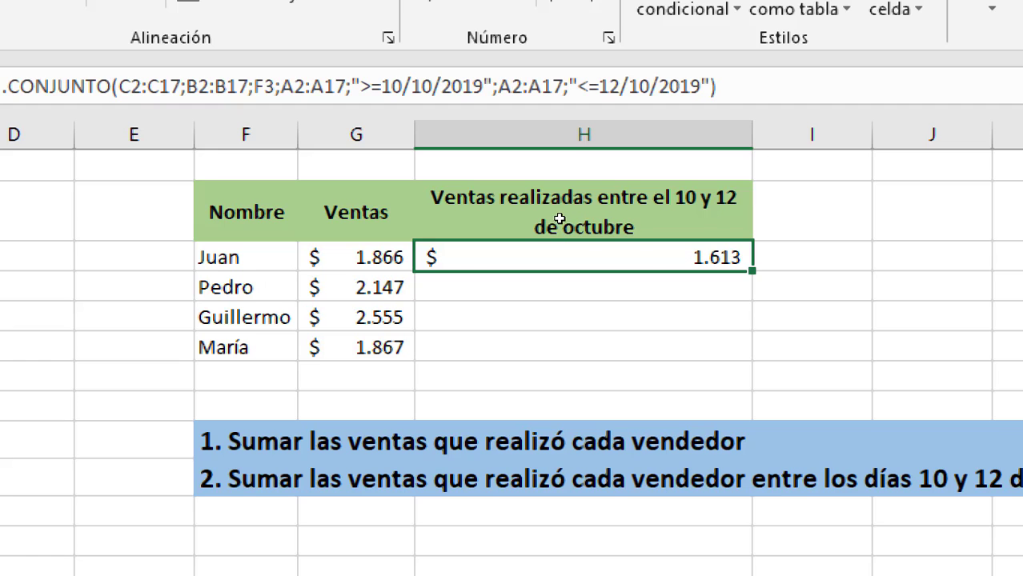
key(F2)
key(shift+Right)
key(shift+Right)
key(shift+Right)
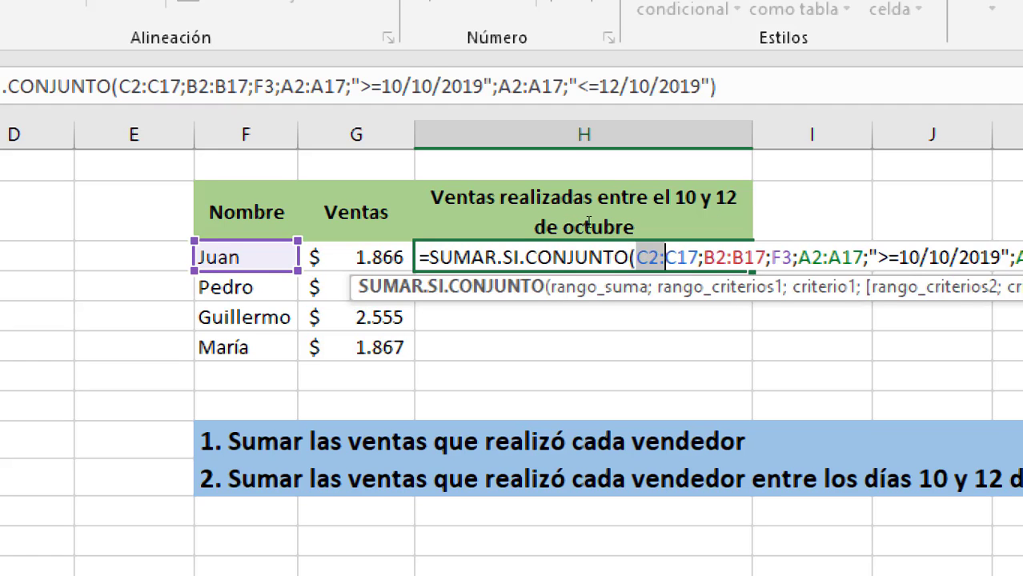
key(shift+Right)
key(shift+Right)
key(shift+Right)
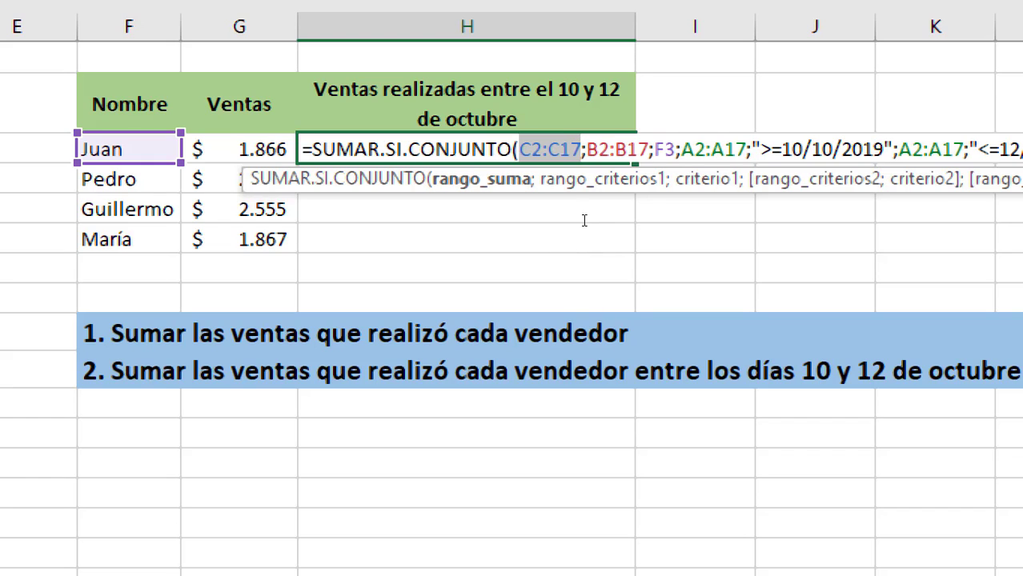
Make the sum range $C$2:$C$17 and seller range $B$2:$B$17 absolute.
click(614, 149)
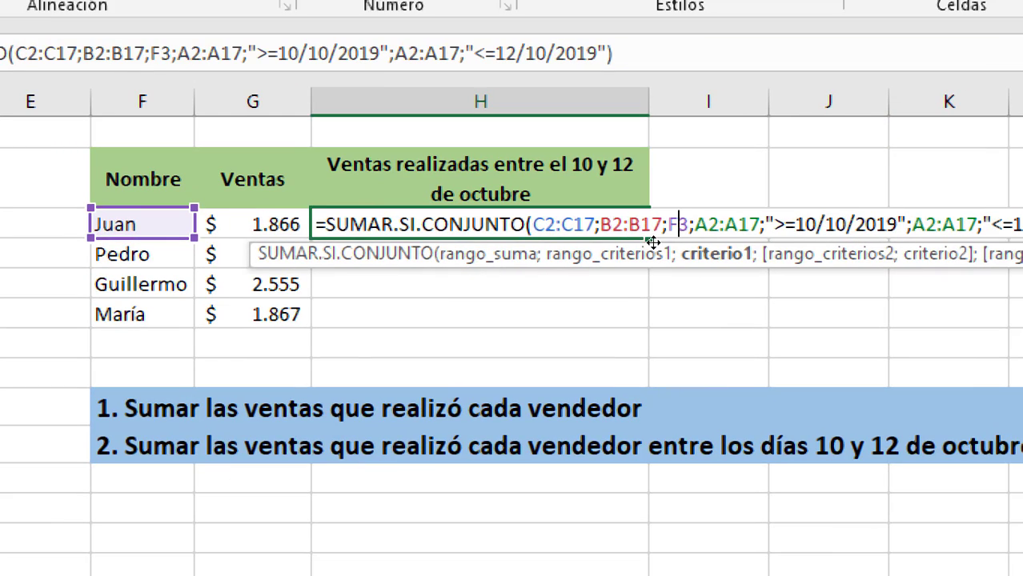
click(675, 233)
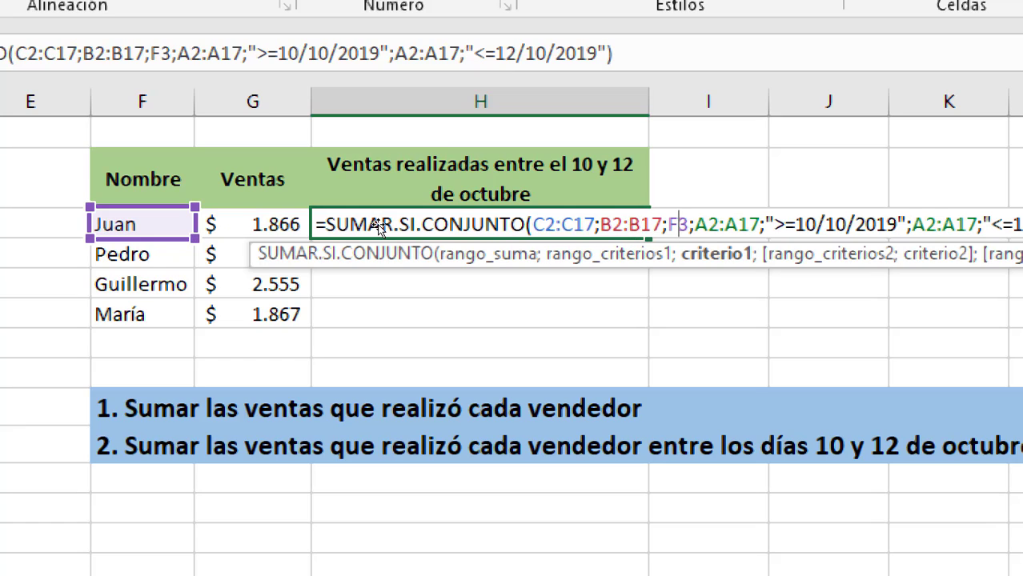
click(563, 225)
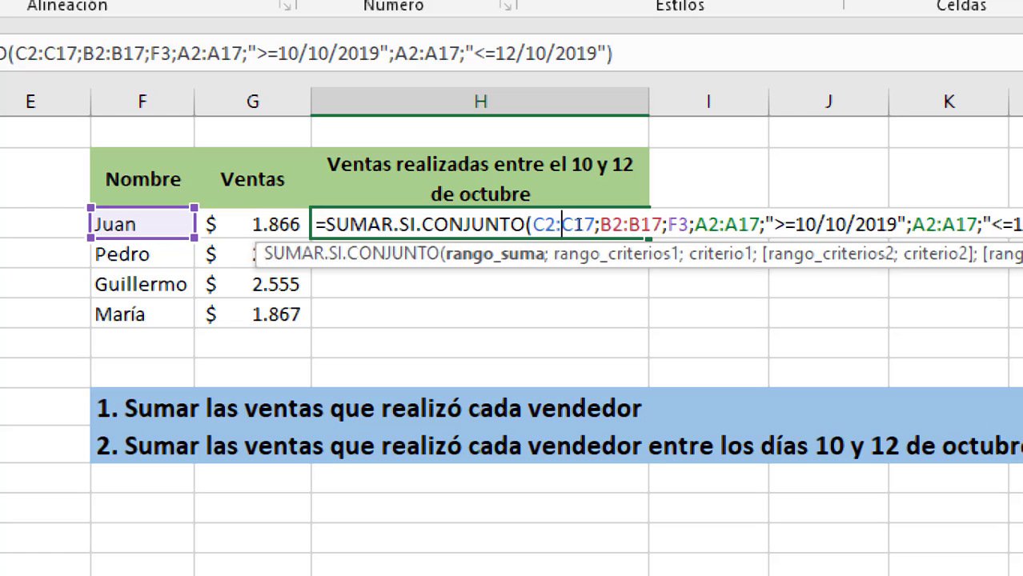
double_click(590, 223)
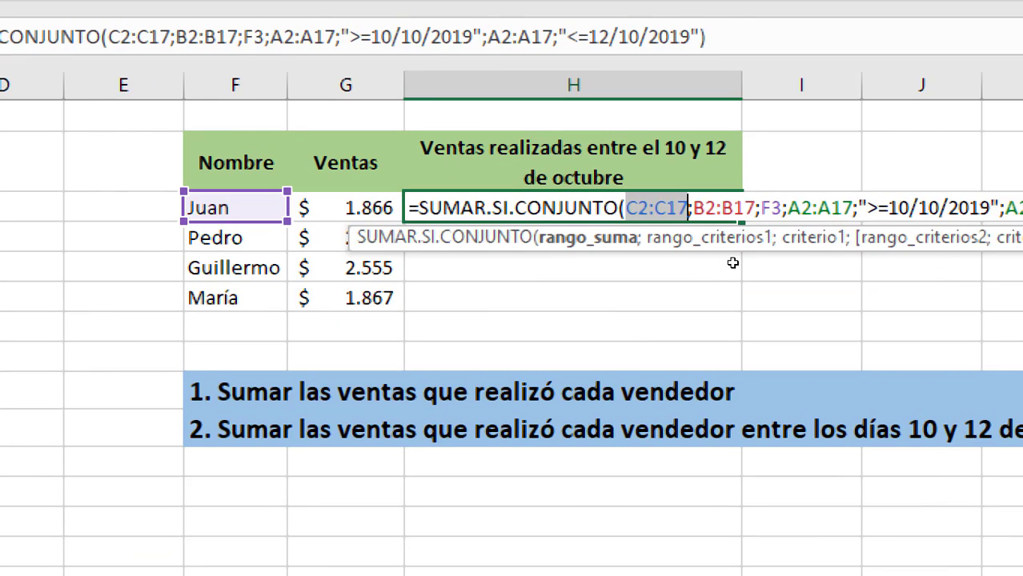
key(F4)
key(Right)
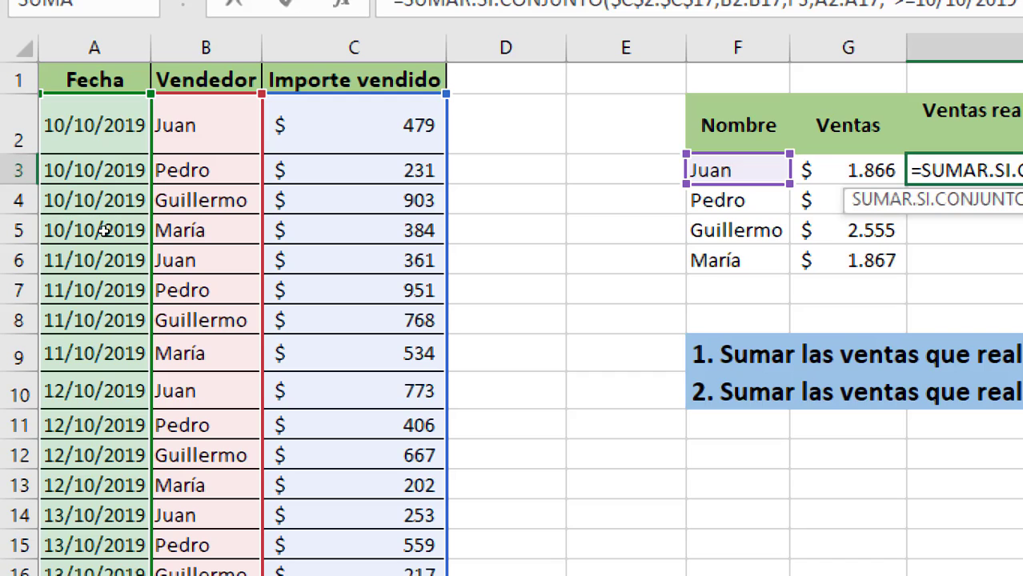
key(Left)
key(Left)
key(Left)
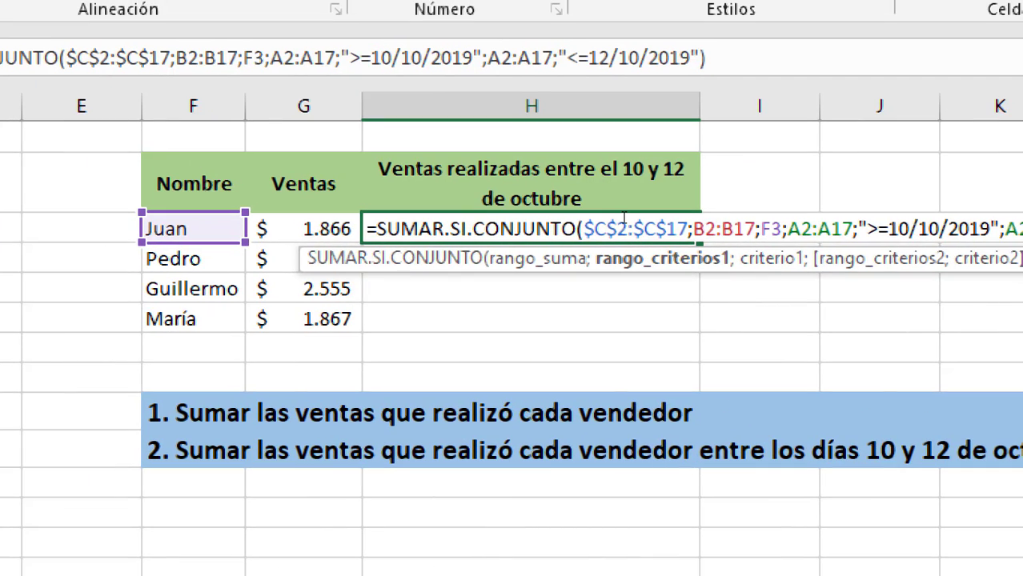
key(shift+Right)
key(shift+Right)
key(shift+Right)
key(shift+Right)
key(shift+Right)
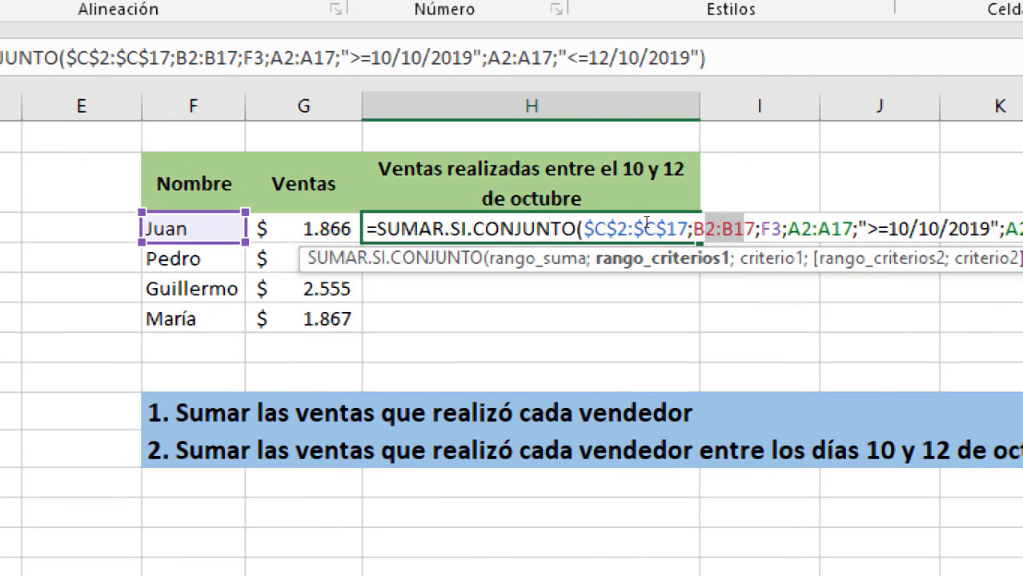
key(F4)
key(Right)
key(Right)
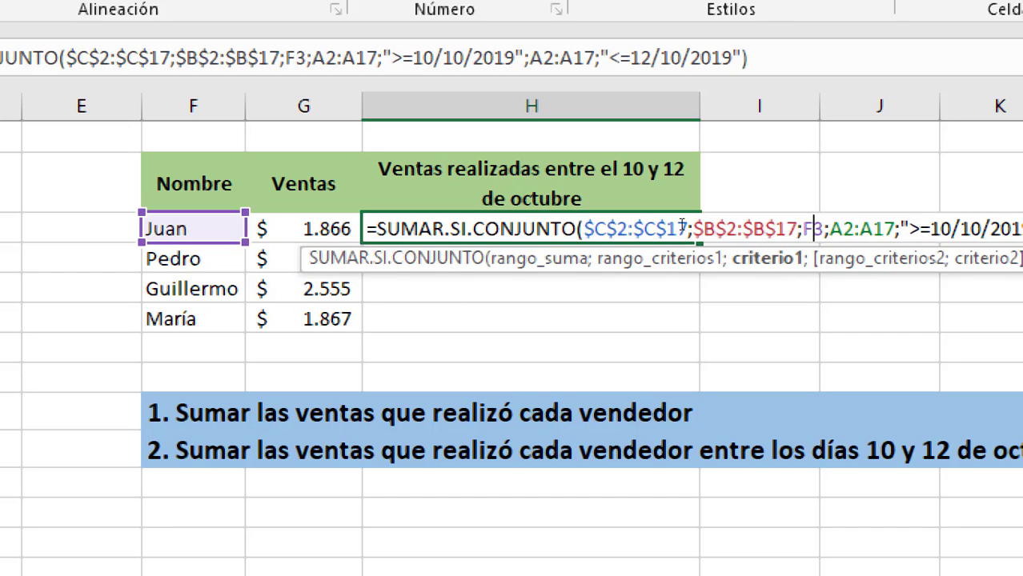
key(Right)
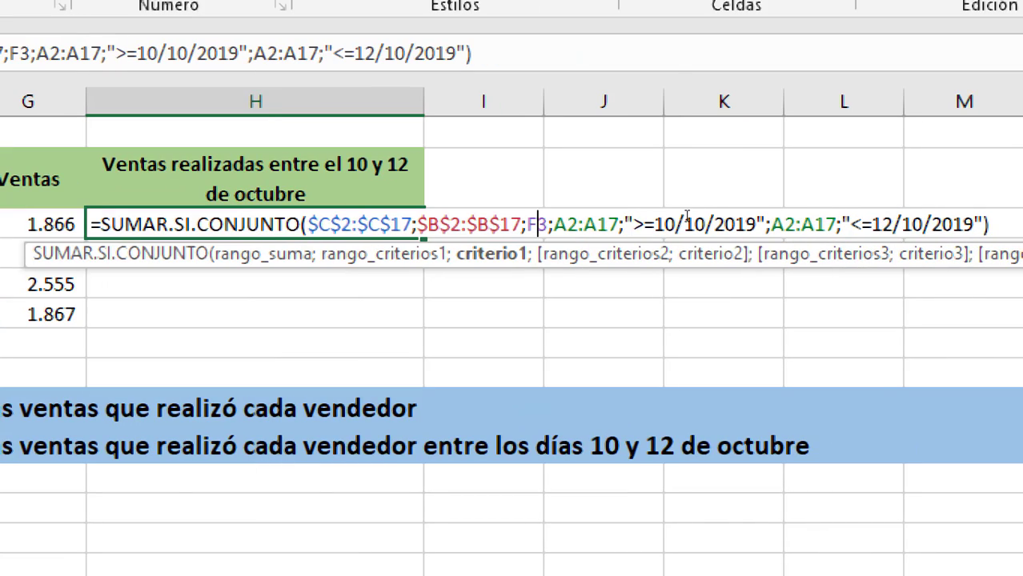
Make both date ranges absolute as $A$2:$A$17.
key(Right)
key(Right)
key(shift+Right)
key(shift+Right)
key(shift+Right)
key(shift+Right)
key(shift+Right)
key(Left)
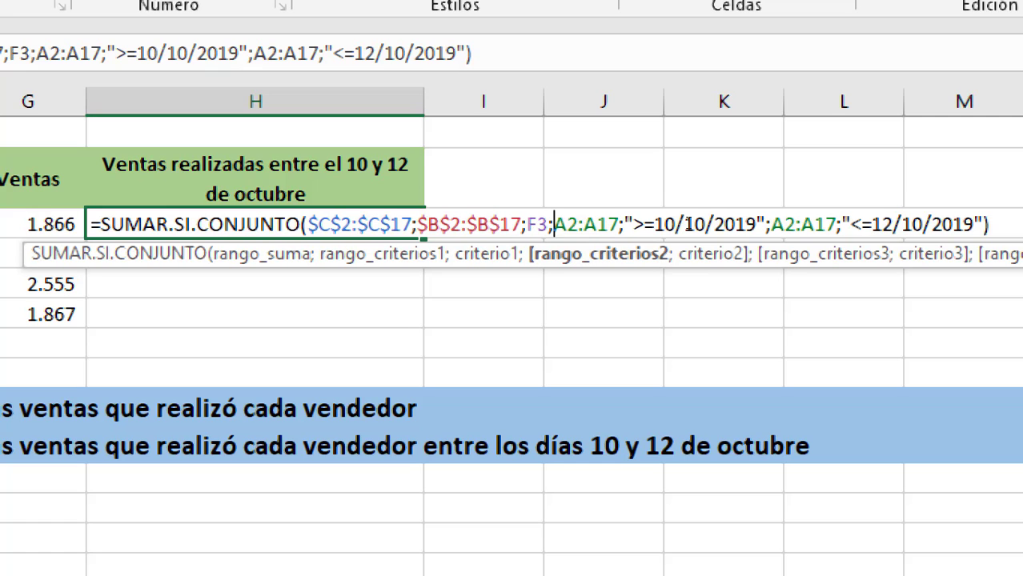
key(shift+Right)
key(shift+Right)
key(shift+Right)
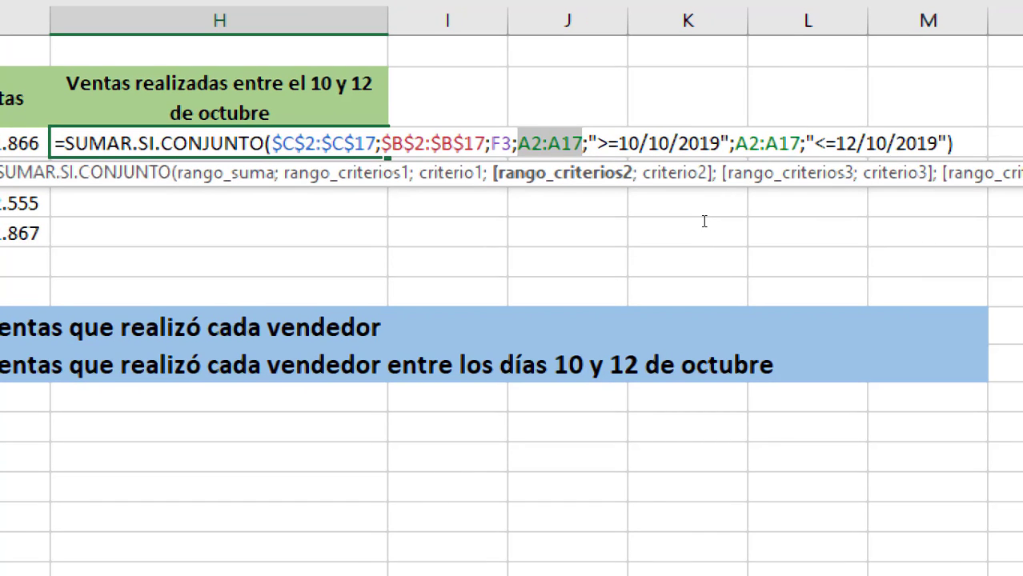
key(F4)
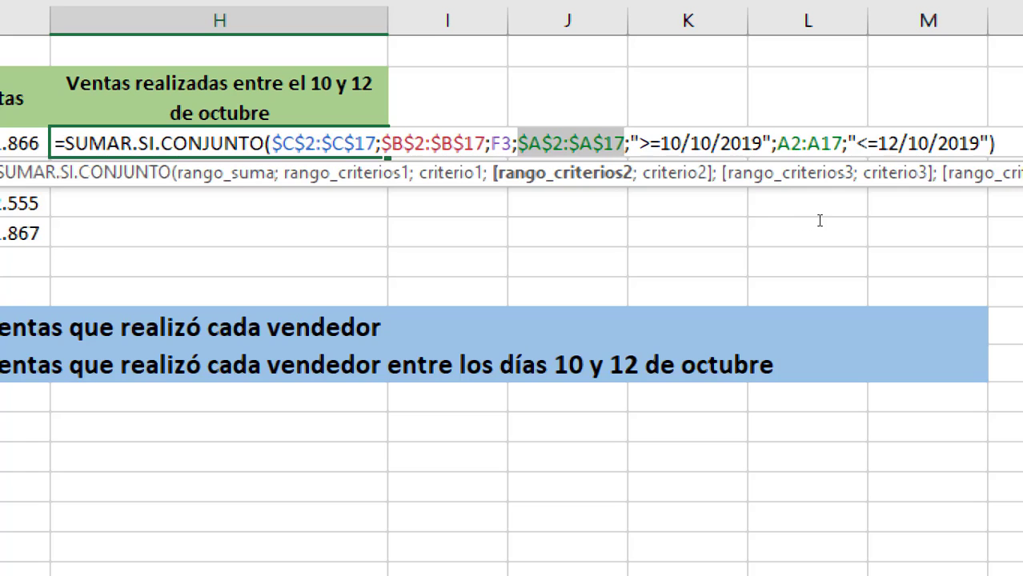
drag(776, 221, 838, 222)
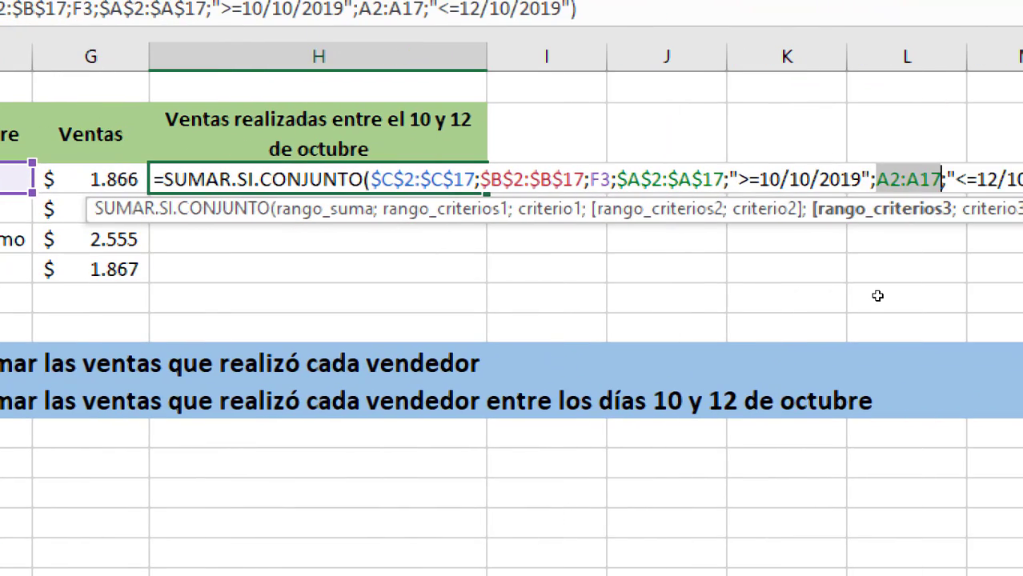
key(F4)
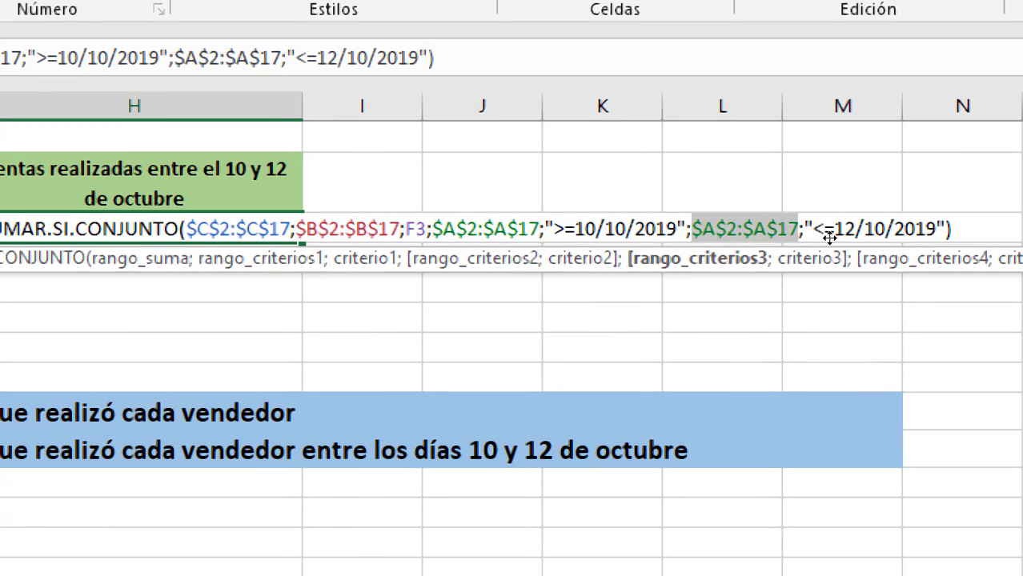
Review the absolute ranges and the relative F3 criterion in the formula.
key(ctrl+Left)
key(ctrl+Left)
key(ctrl+Left)
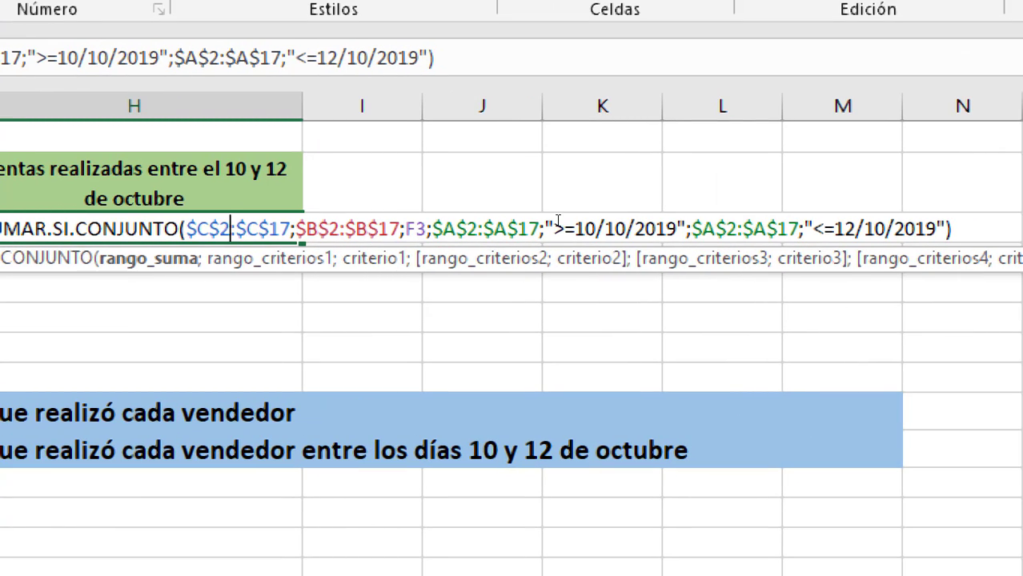
key(shift+Right)
key(shift+Right)
key(shift+Right)
key(shift+Right)
key(shift+Right)
key(shift+Right)
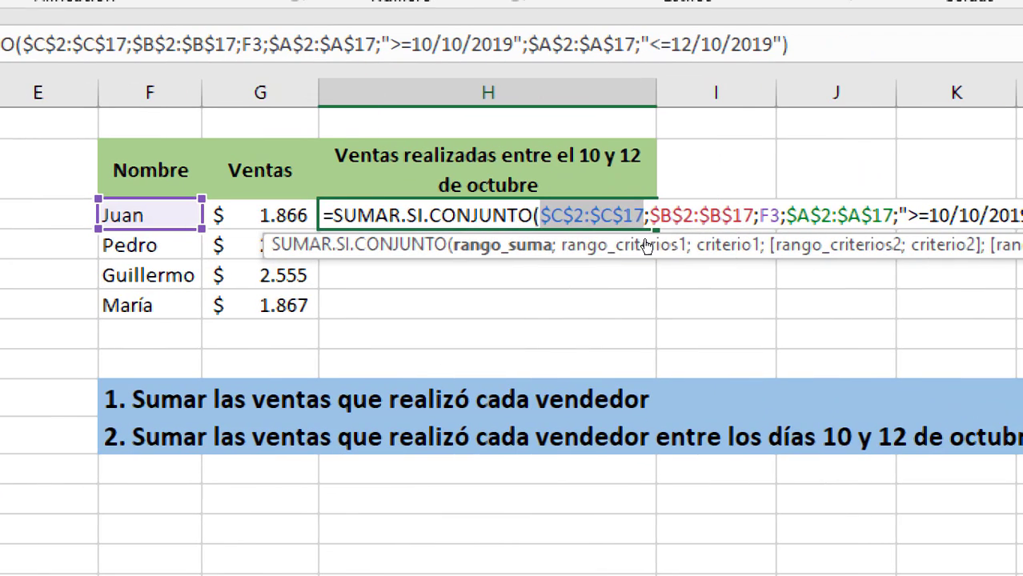
key(Right)
key(Right)
key(shift+Right)
key(shift+Right)
key(shift+Right)
key(shift+Right)
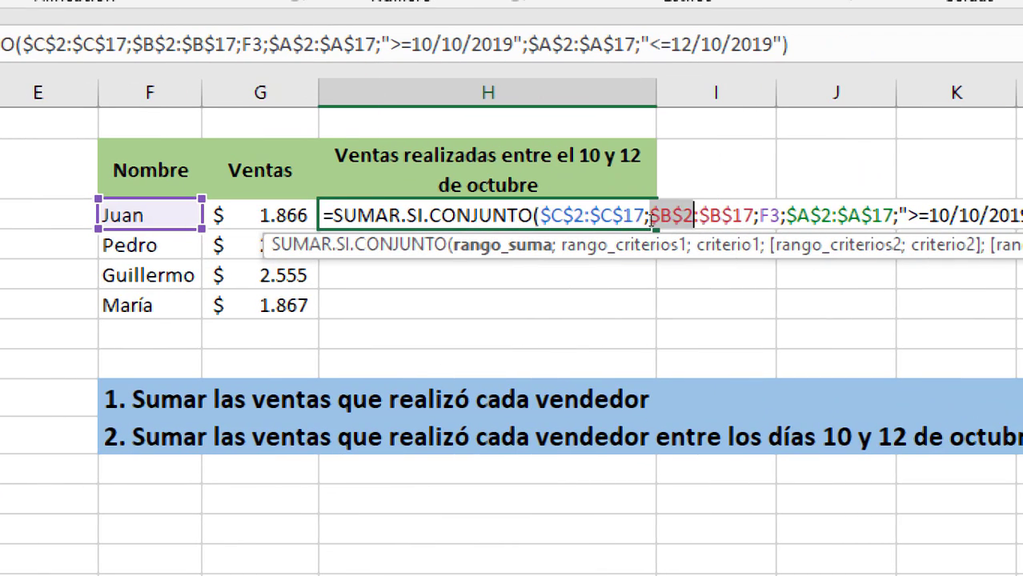
key(shift+Right)
key(shift+Right)
key(shift+Right)
key(shift+Right)
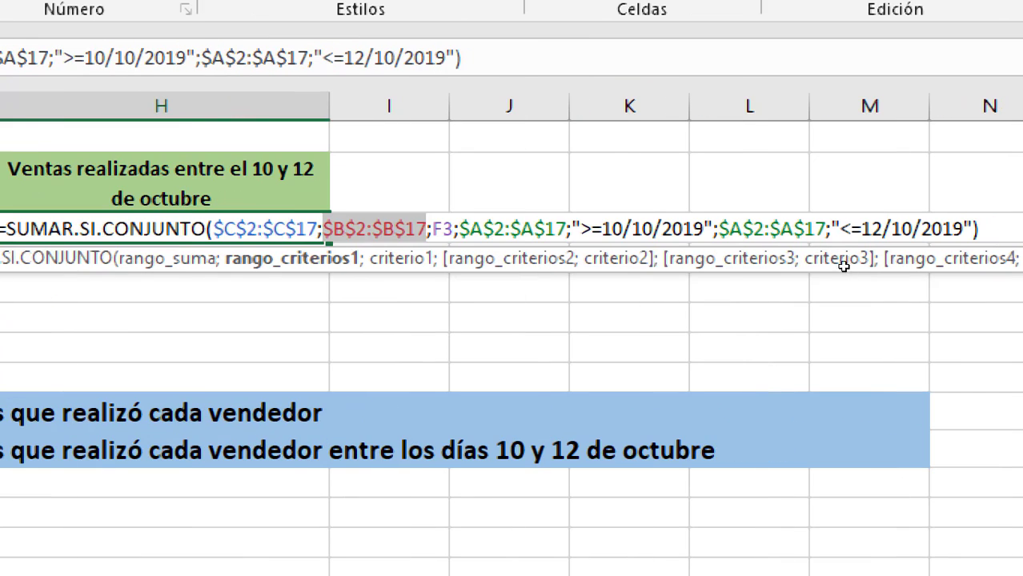
key(Right)
key(Right)
key(Right)
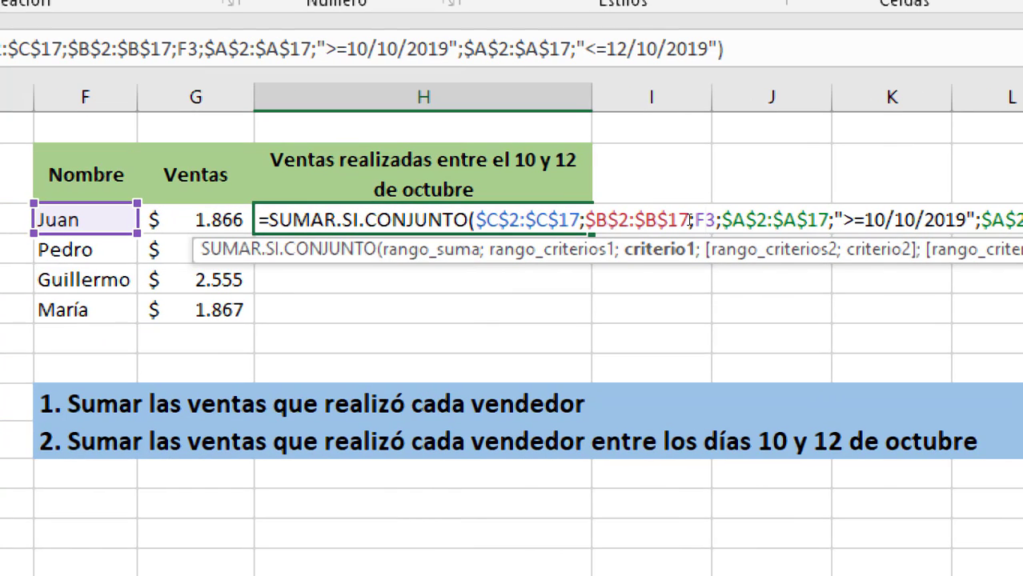
key(Right)
key(shift+Right)
key(shift+Right)
key(shift+Right)
key(shift+Right)
key(shift+Right)
key(shift+Right)
key(shift+Right)
key(shift+Right)
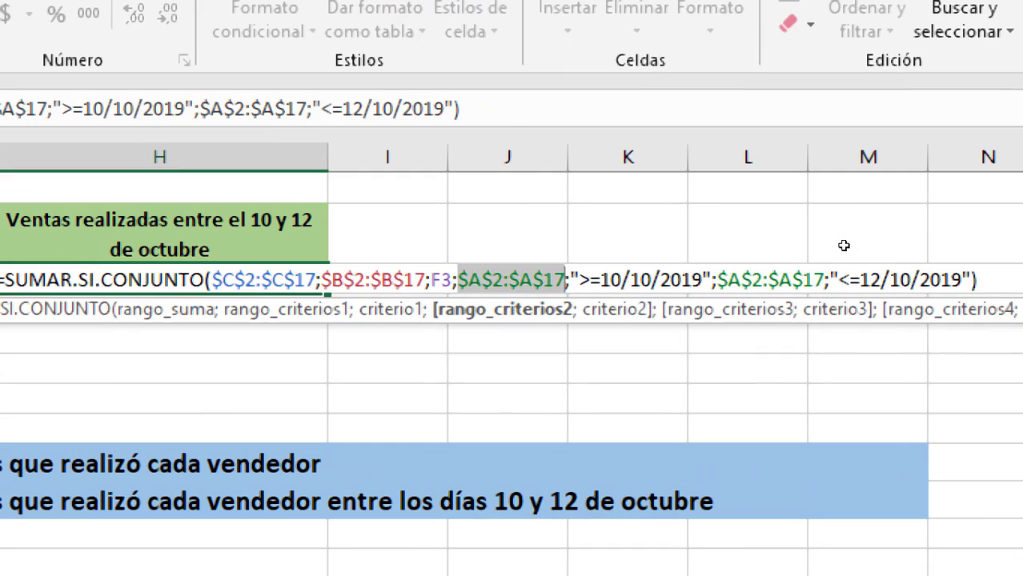
Review the start- and end-date criteria and their $A$2:$A$17 ranges.
key(Right)
key(Right)
key(Right)
key(shift+Right)
key(shift+Right)
key(shift+Right)
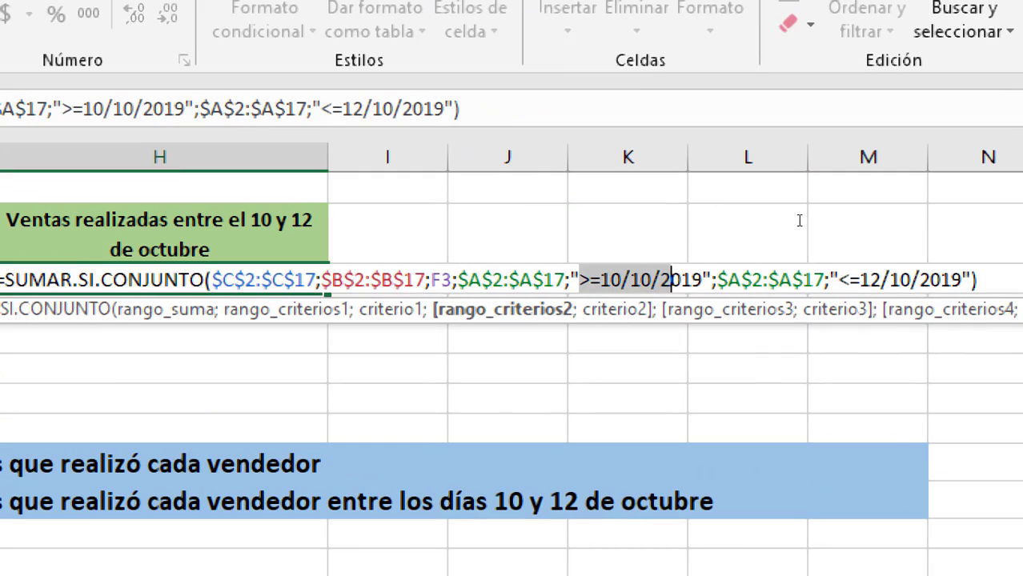
key(shift+Right)
key(shift+Right)
key(shift+Right)
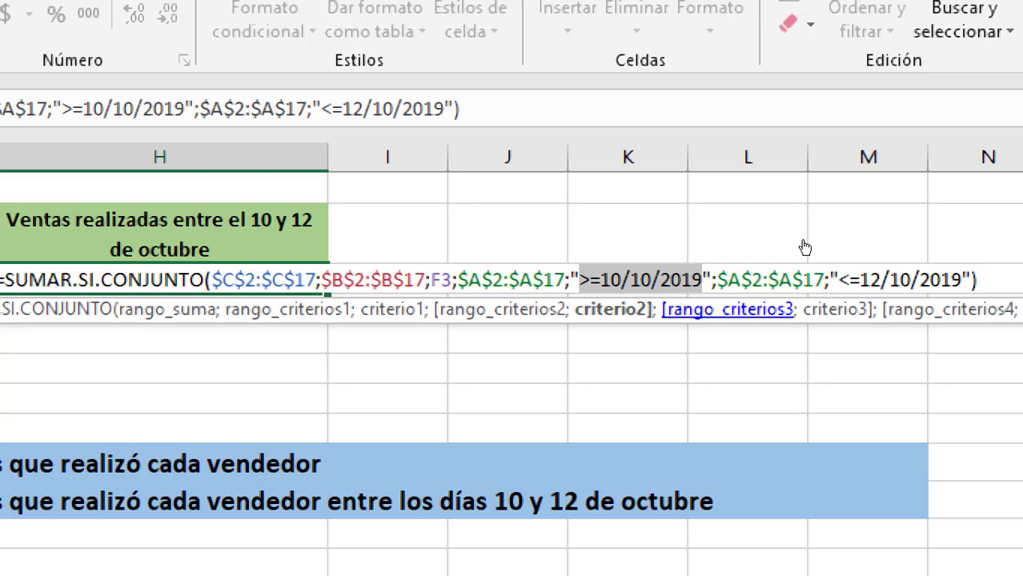
key(Right)
key(Right)
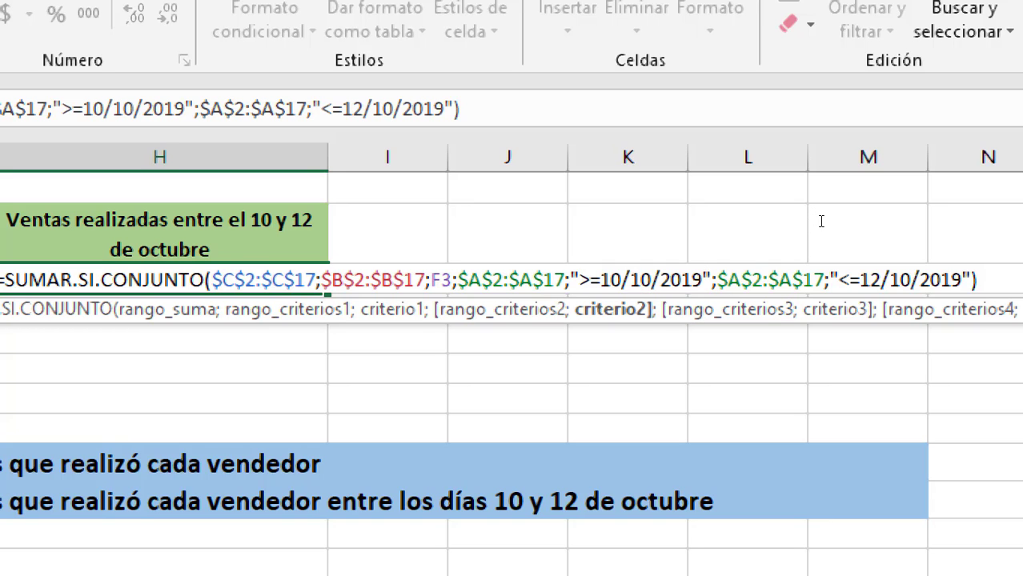
key(shift+Right)
key(shift+Right)
key(shift+Right)
key(shift+Right)
key(shift+Right)
key(shift+Right)
key(shift+Right)
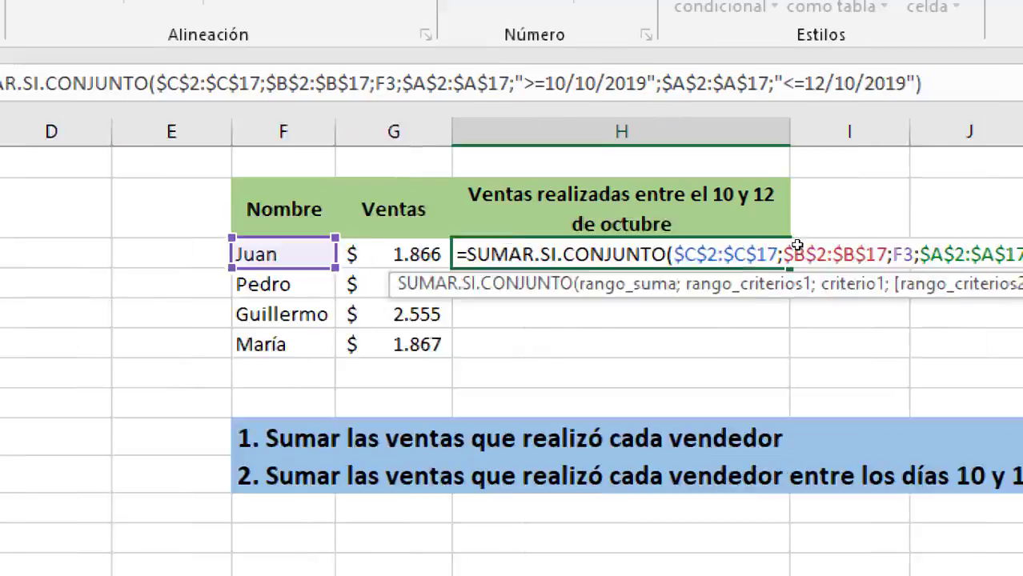
key(Right)
key(Right)
key(Right)
key(shift+Right)
key(shift+Right)
key(shift+Right)
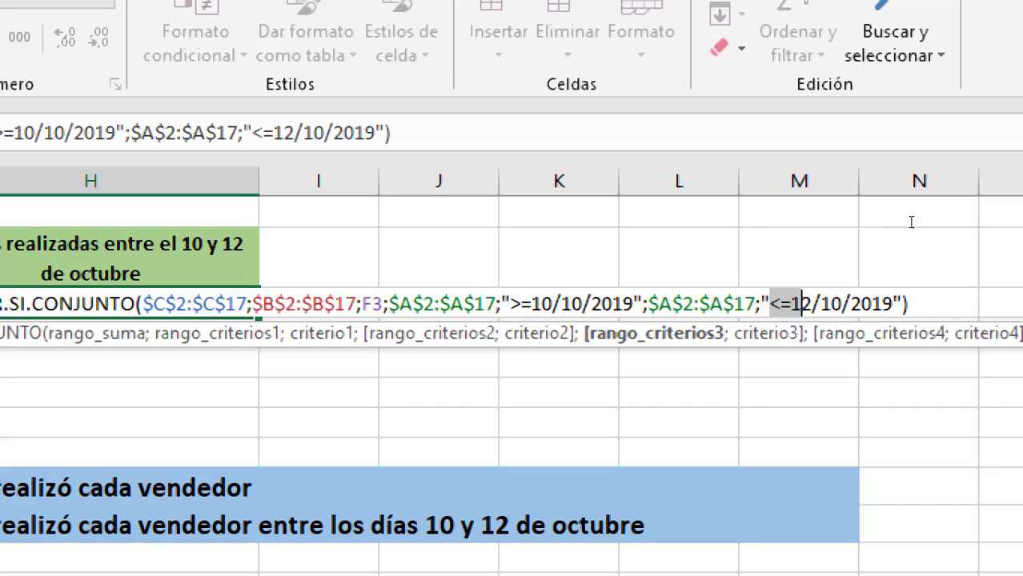
key(shift+Right)
key(shift+Right)
key(shift+Right)
key(ctrl+Left)
key(ctrl+Left)
key(ctrl+Left)
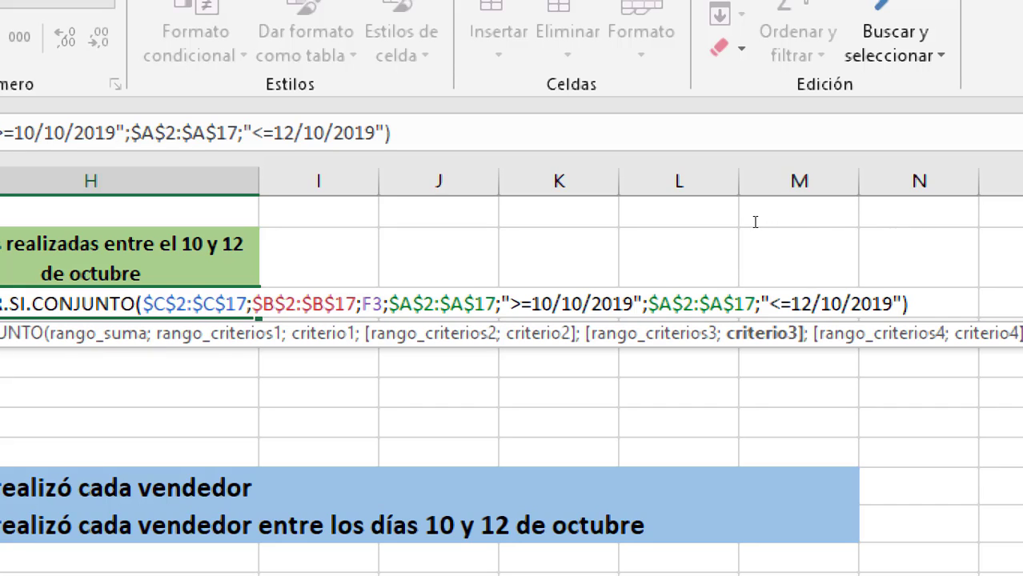
key(shift+Right)
key(shift+Right)
key(shift+Right)
key(shift+Right)
key(shift+Right)
key(shift+Right)
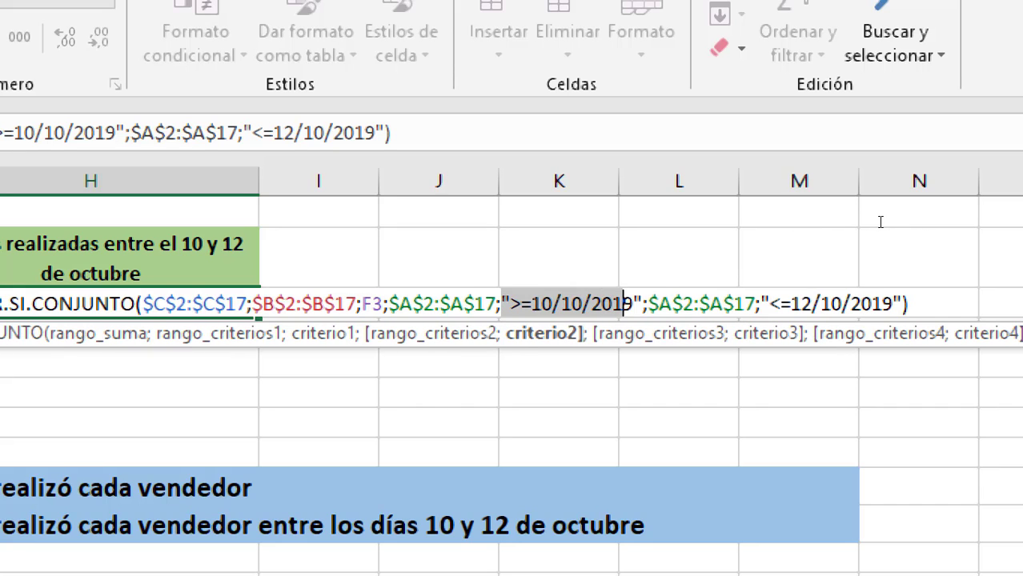
key(ctrl+Right)
key(ctrl+Right)
key(ctrl+Right)
key(shift+Right)
key(shift+Right)
key(shift+Right)
key(shift+Right)
key(shift+Right)
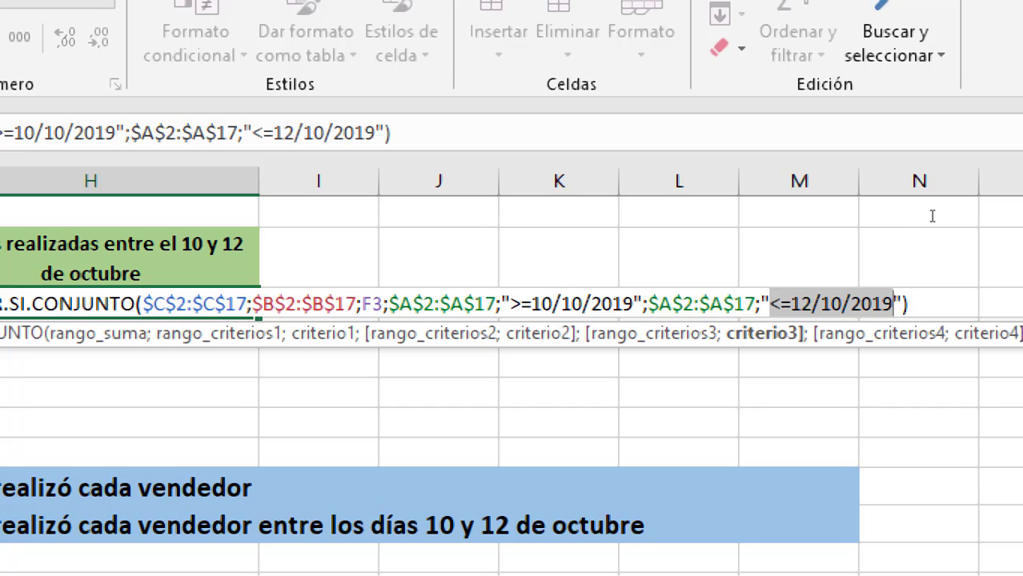
Drop the = from both date criteria, then restore inclusive ">=10/10/2019" and "<=12/10/2019".
key(ctrl+Left)
key(ctrl+Left)
key(ctrl+Left)
key(shift+Right)
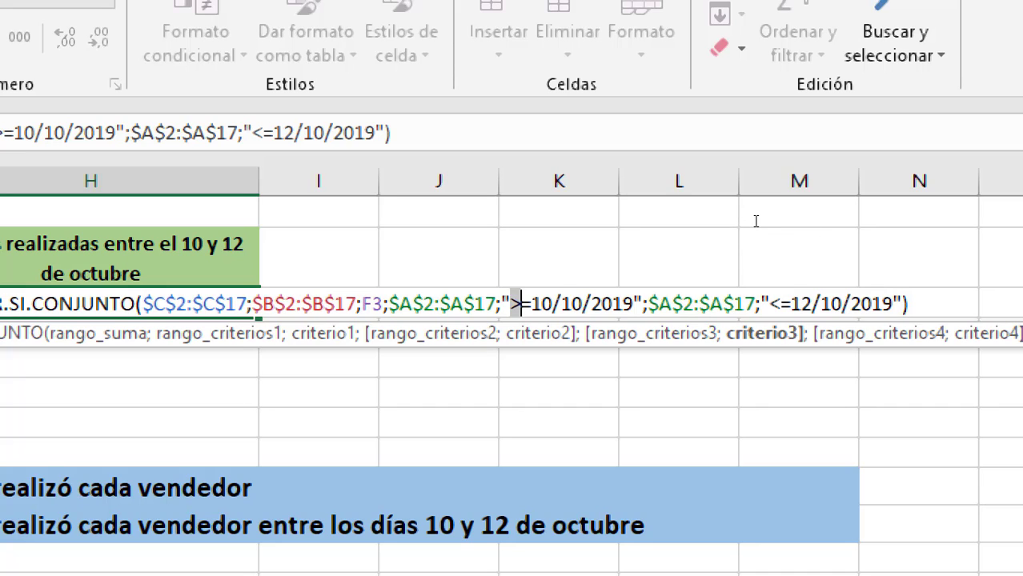
key(shift+Right)
key(Right)
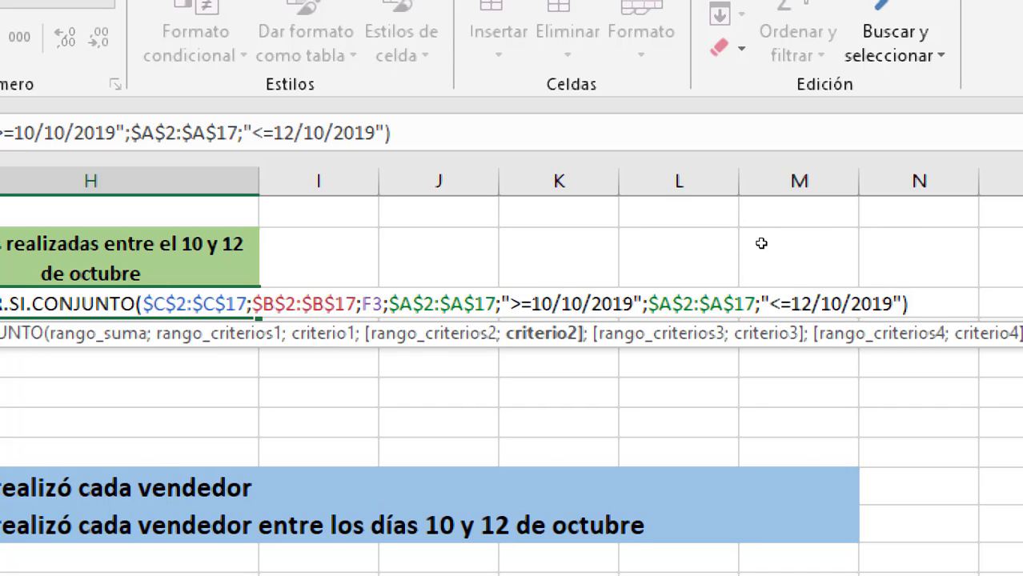
key(Delete)
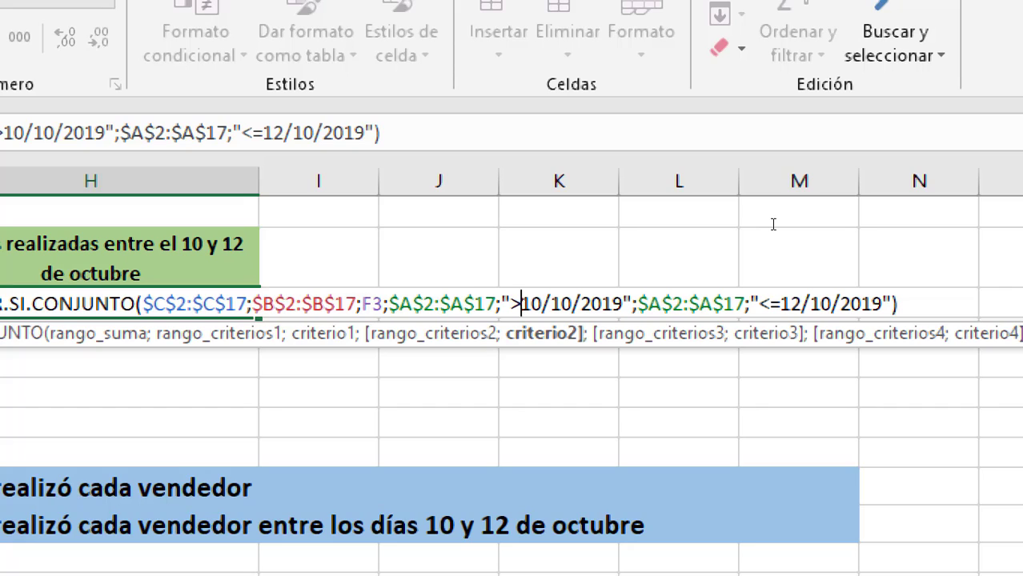
key(End)
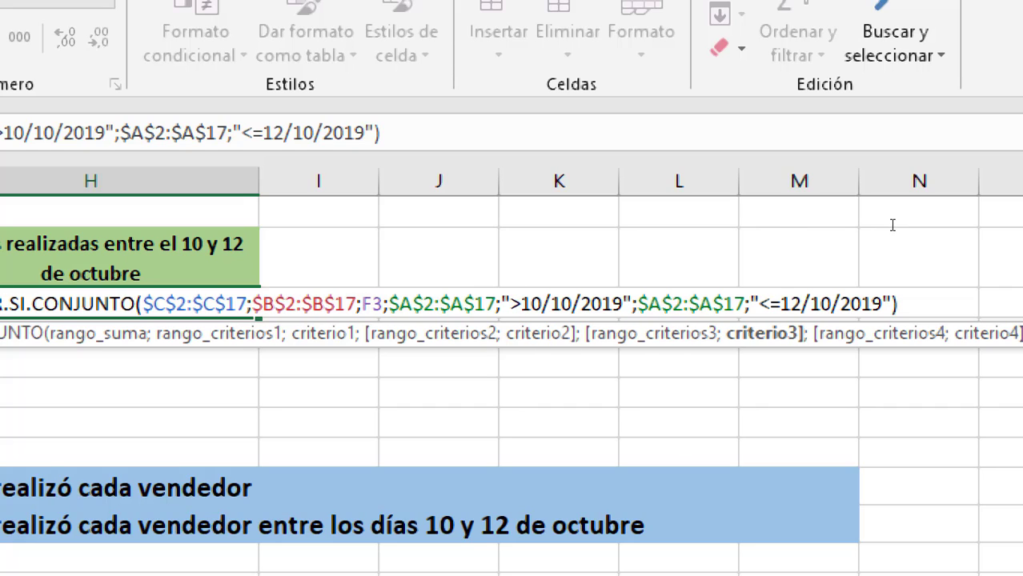
key(Delete)
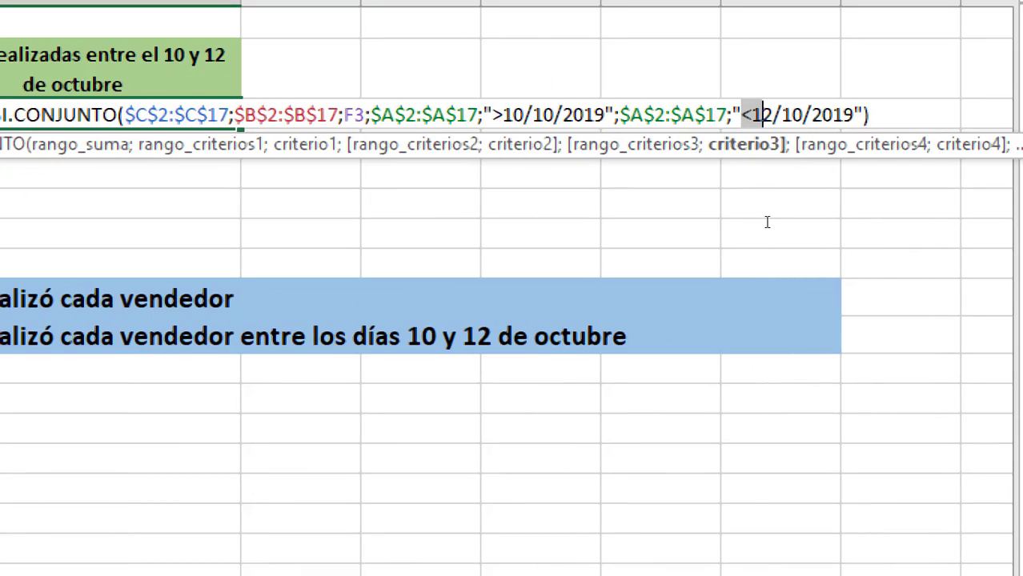
key(Left)
key(Left)
key(Left)
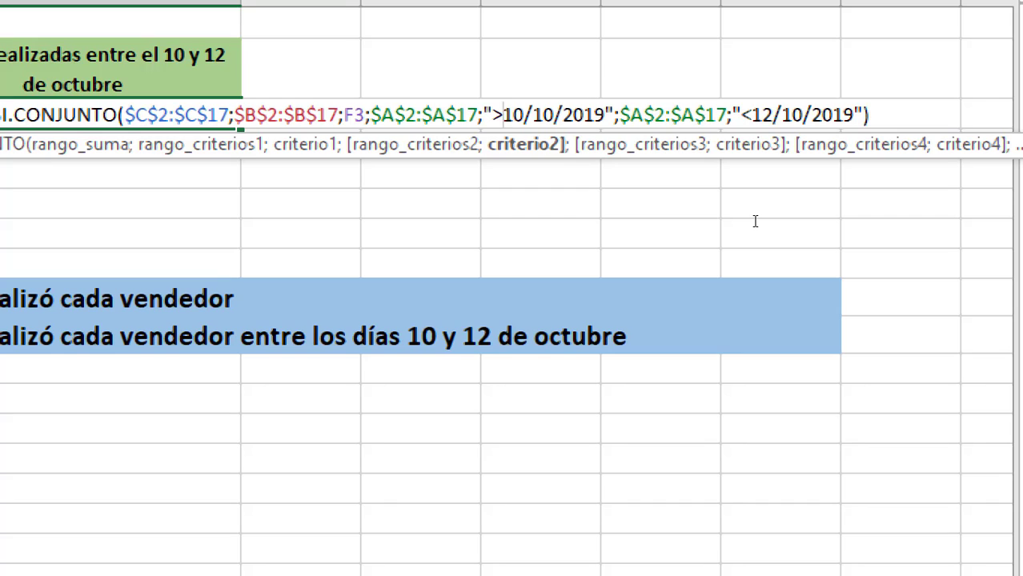
text(=)
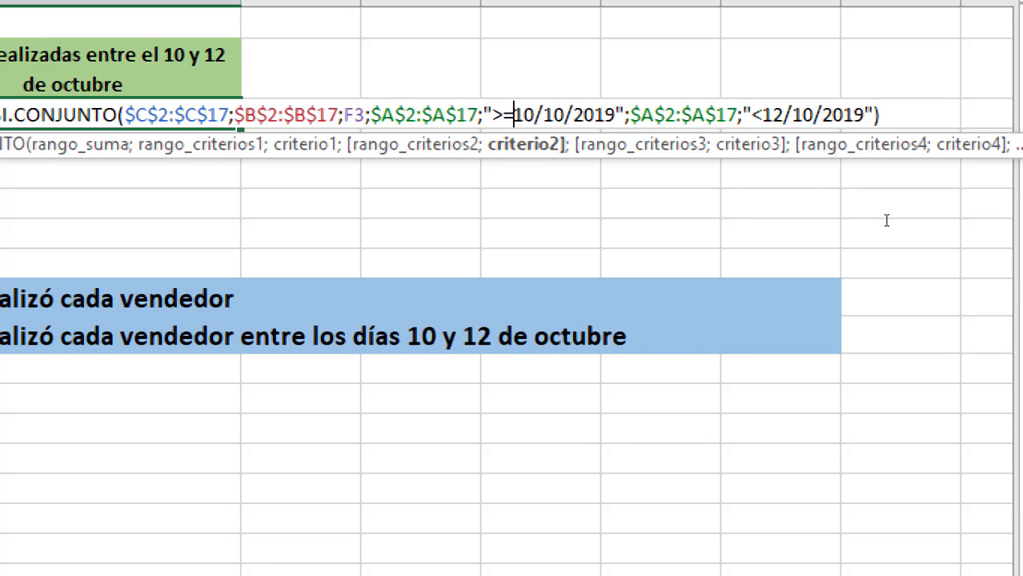
key(Right)
key(Right)
key(Right)
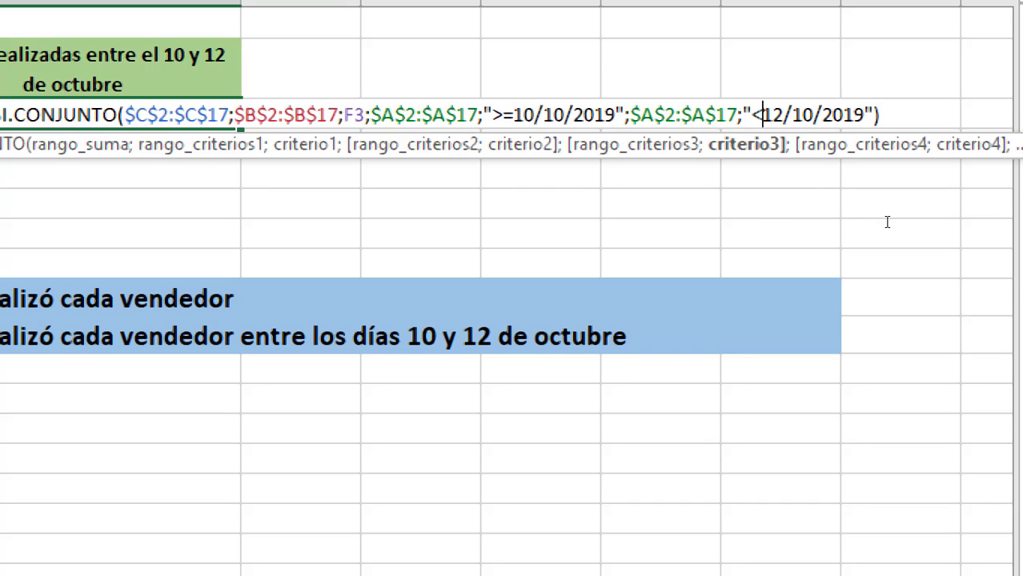
text(=)
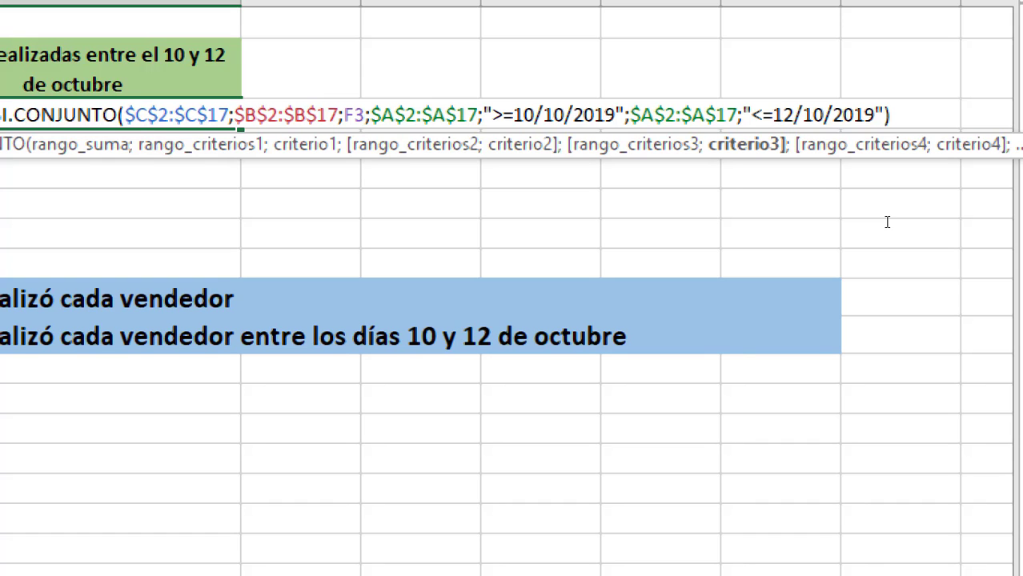
Commit Juan's total and copy it down to Pedro, Guillermo and María (1.588, 2.338, 1.120).
key(Return)
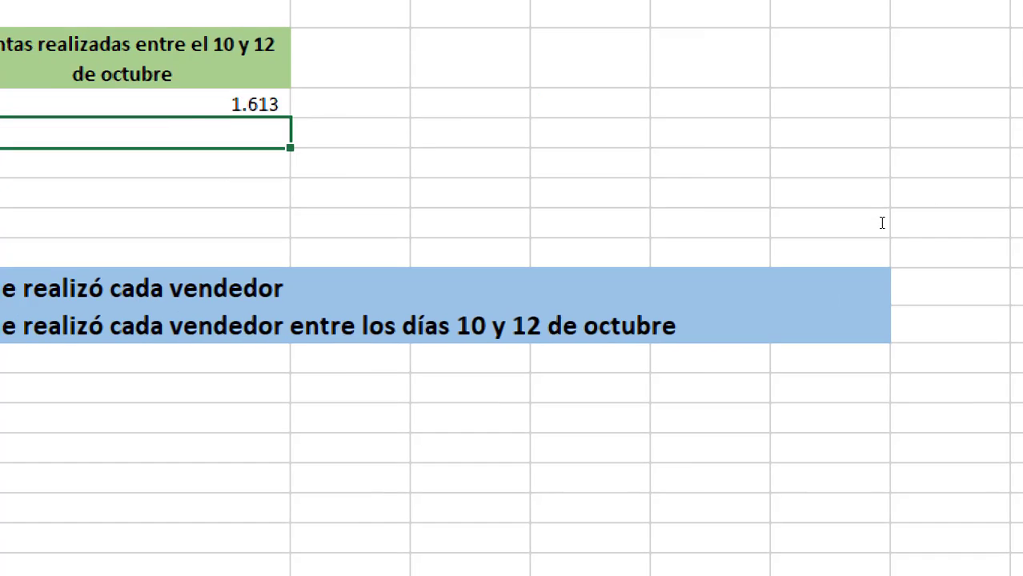
key(Up)
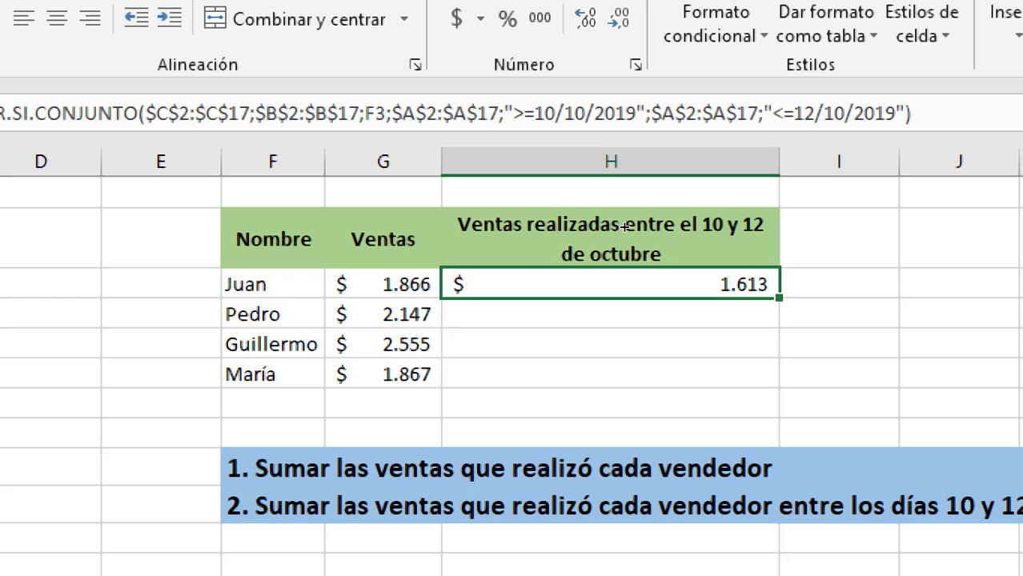
drag(779, 298, 779, 388)
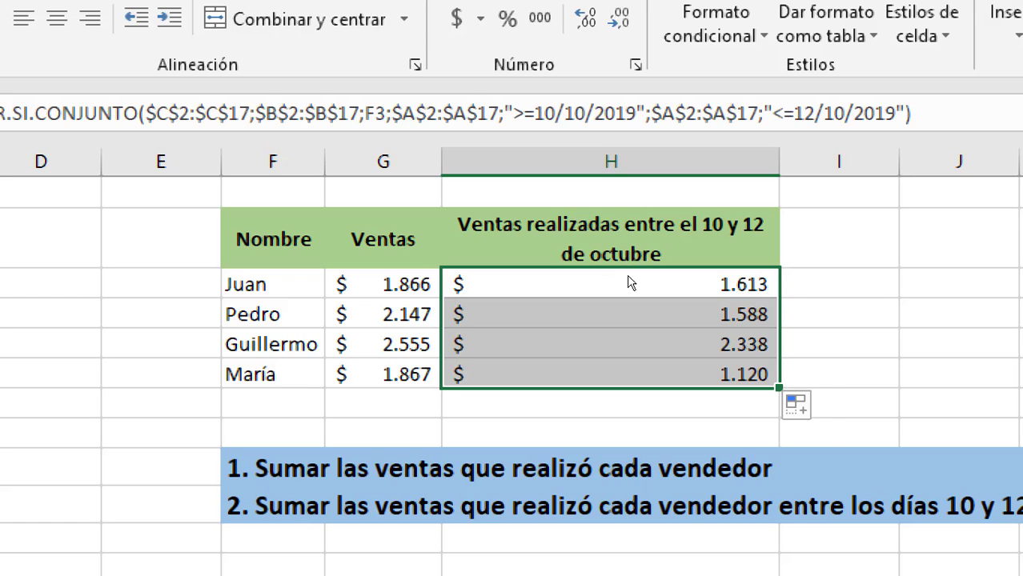
key(Down)
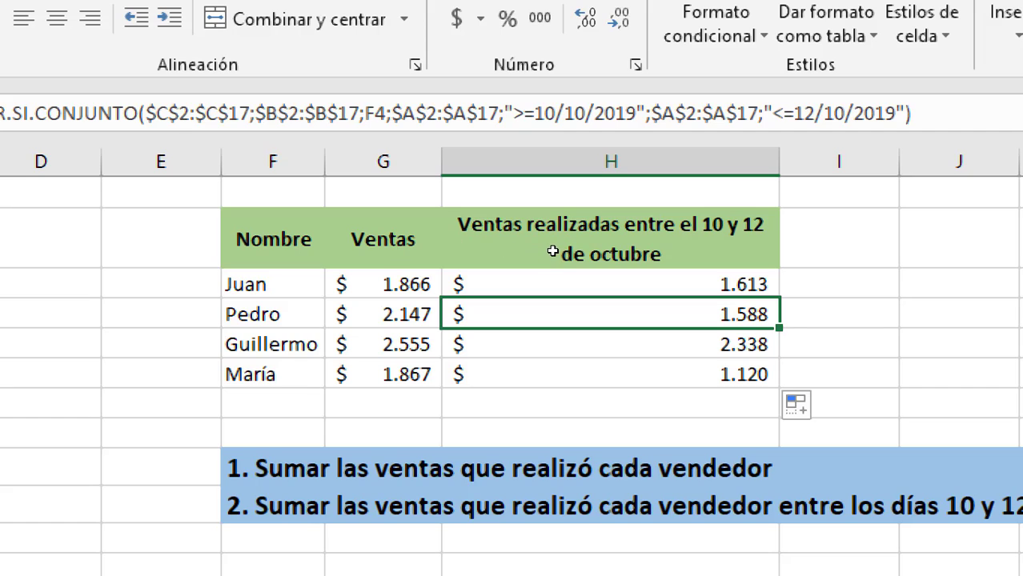
key(Down)
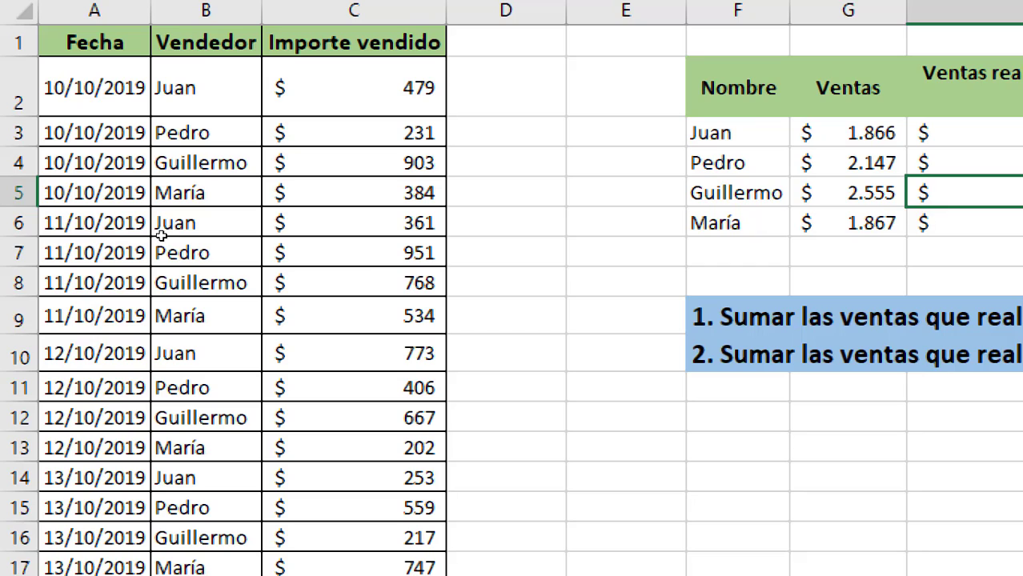
Check Guillermo's three October sales in the status bar, then go to the SUMAR.SI Y .CONJUNTO (2) sheet.
key(Up)
key(Left)
key(Left)
key(Left)
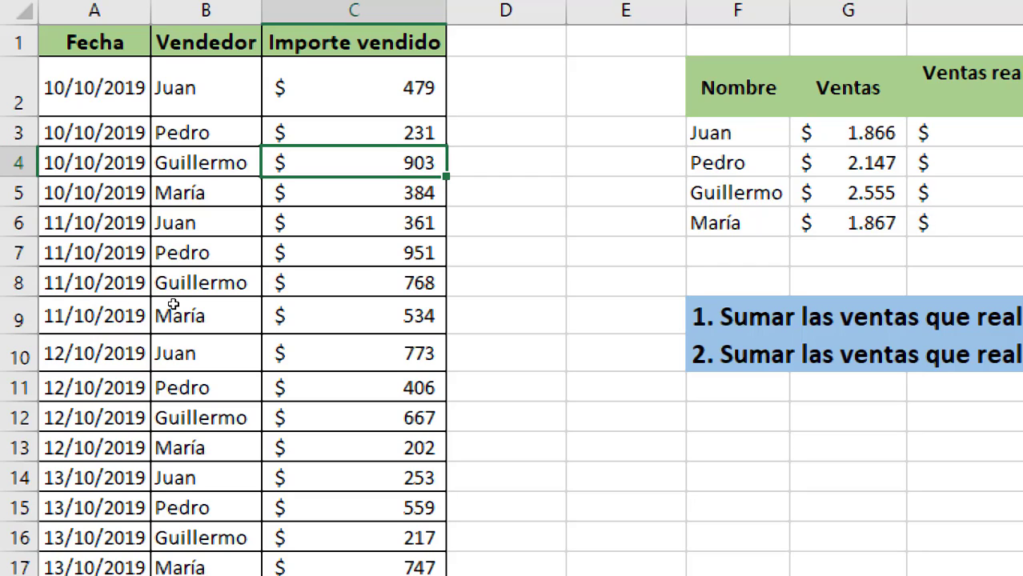
key(Down)
key(Down)
key(Down)
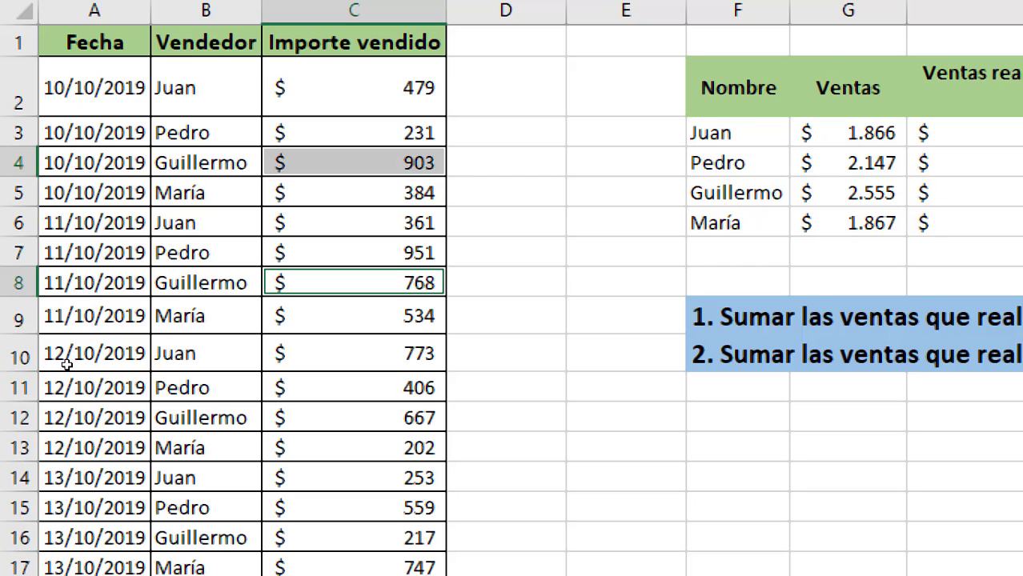
key(Down)
key(Down)
key(Down)
scroll(110, 430, down, 1)
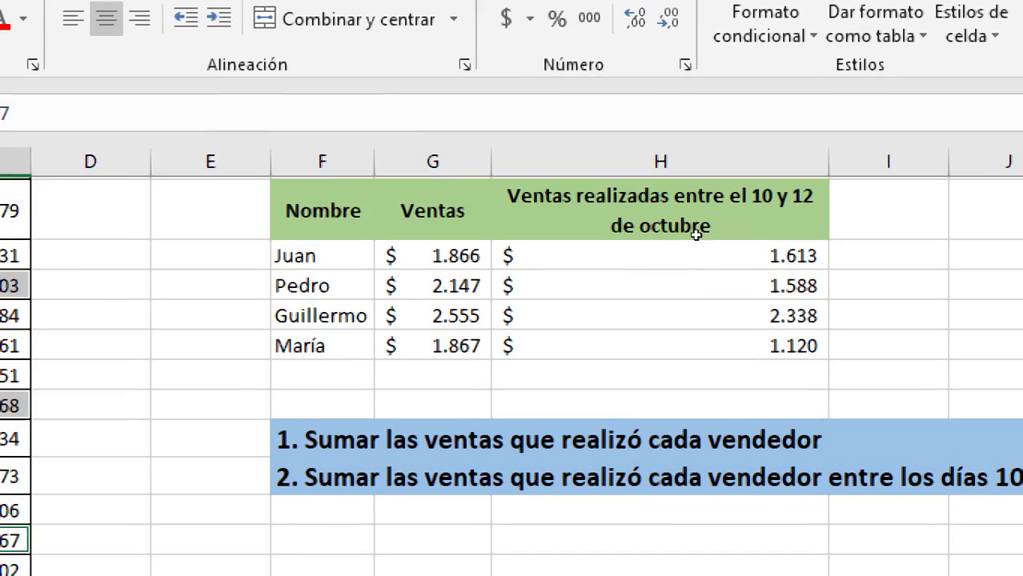
drag(695, 233, 622, 256)
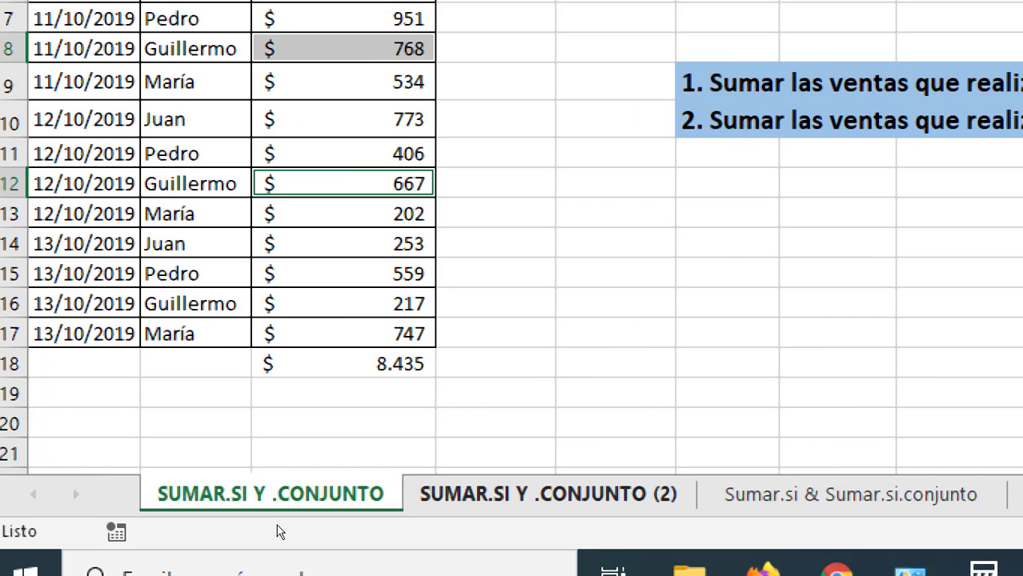
key(ctrl+Page_Down)
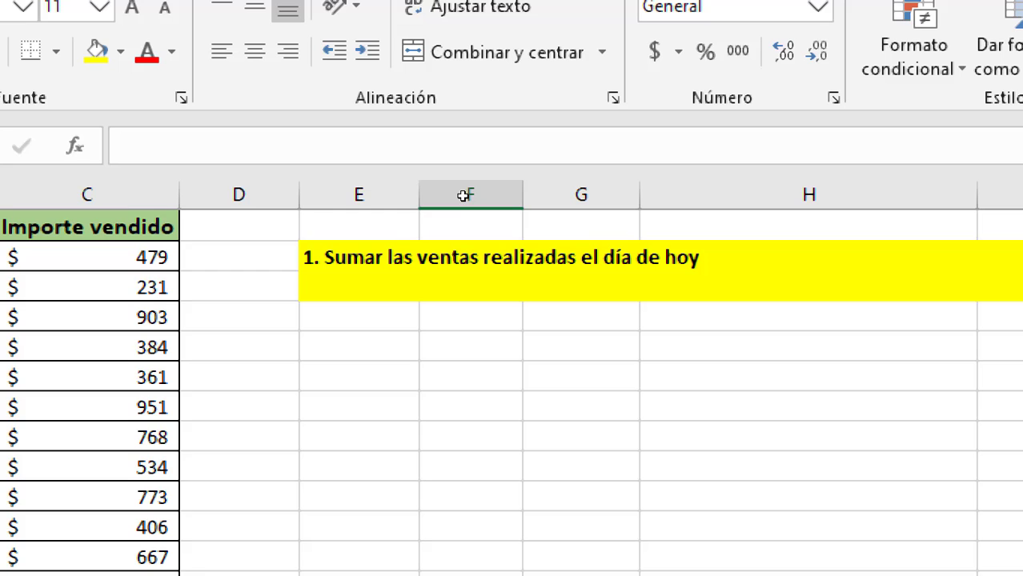
Start =SUMAR.SI( in E3 with C2:C17 selected as the range for today's sales.
click(359, 286)
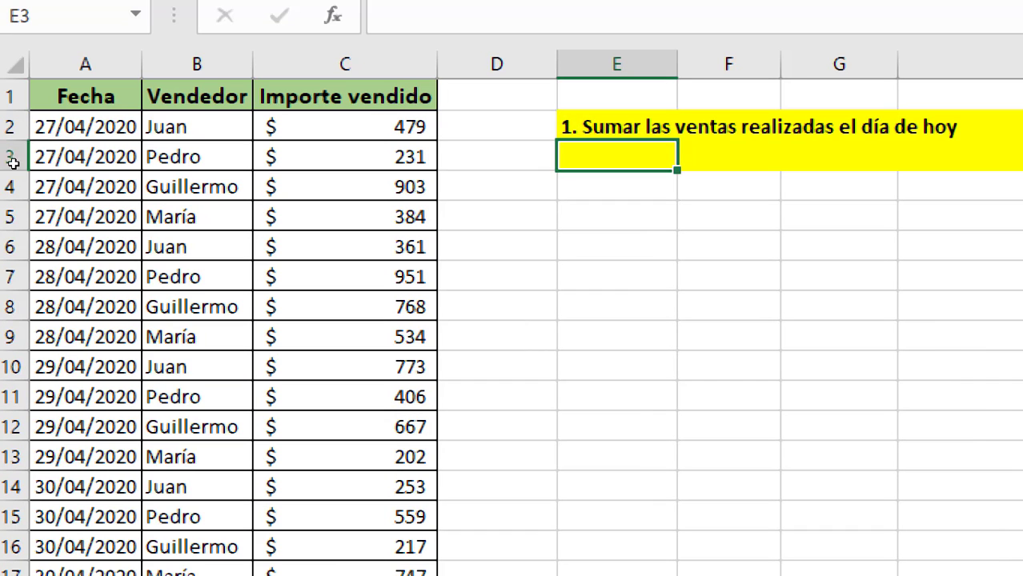
drag(345, 127, 344, 217)
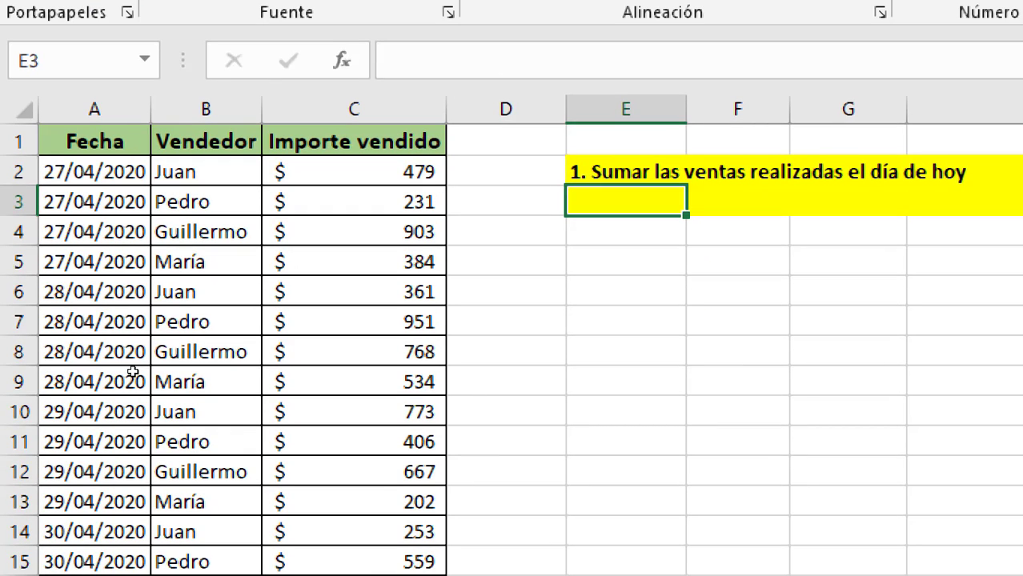
text(=SUM)
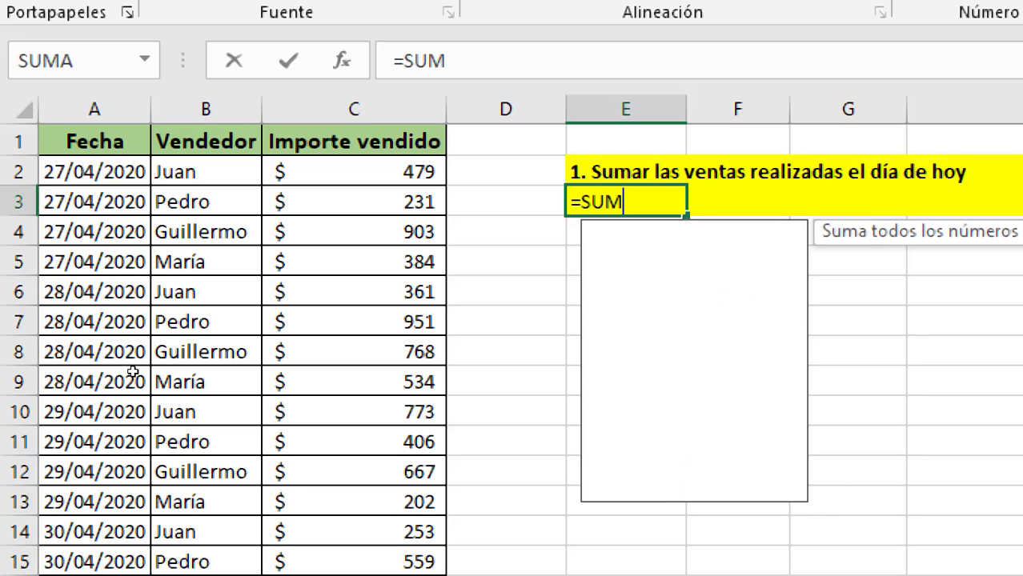
text(AR.SI()
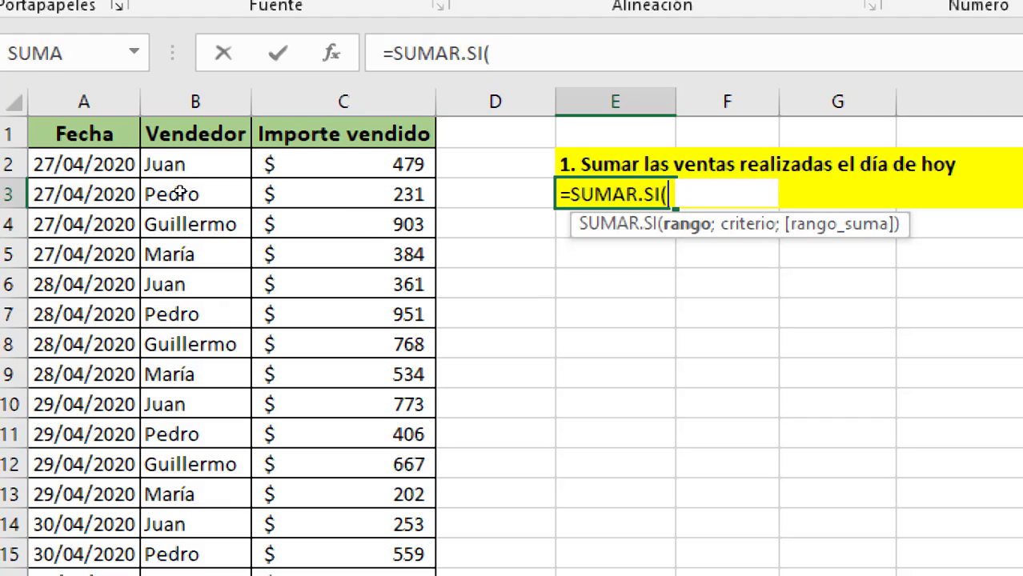
key(Up)
key(Left)
key(Left)
key(ctrl+shift+Down)
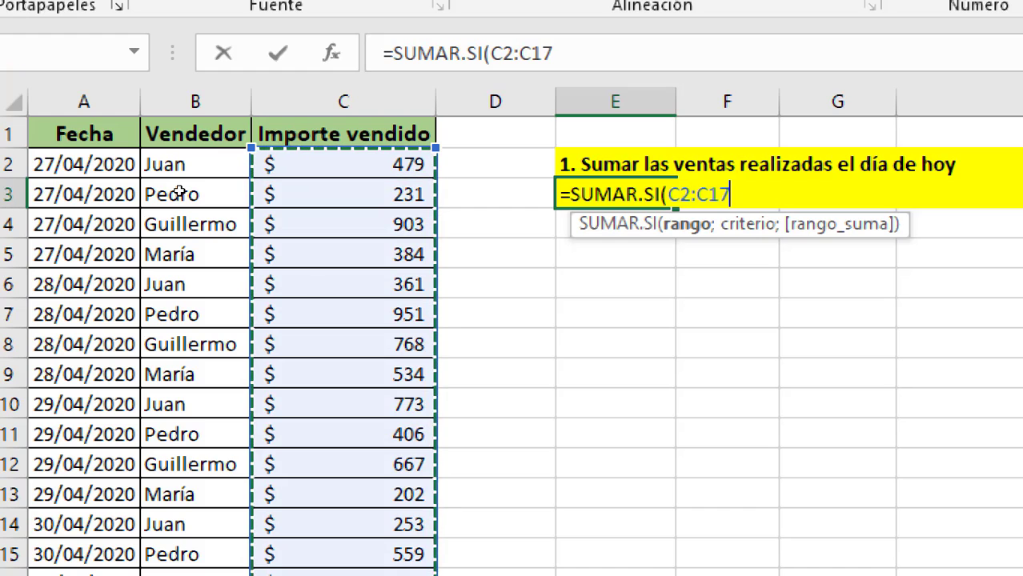
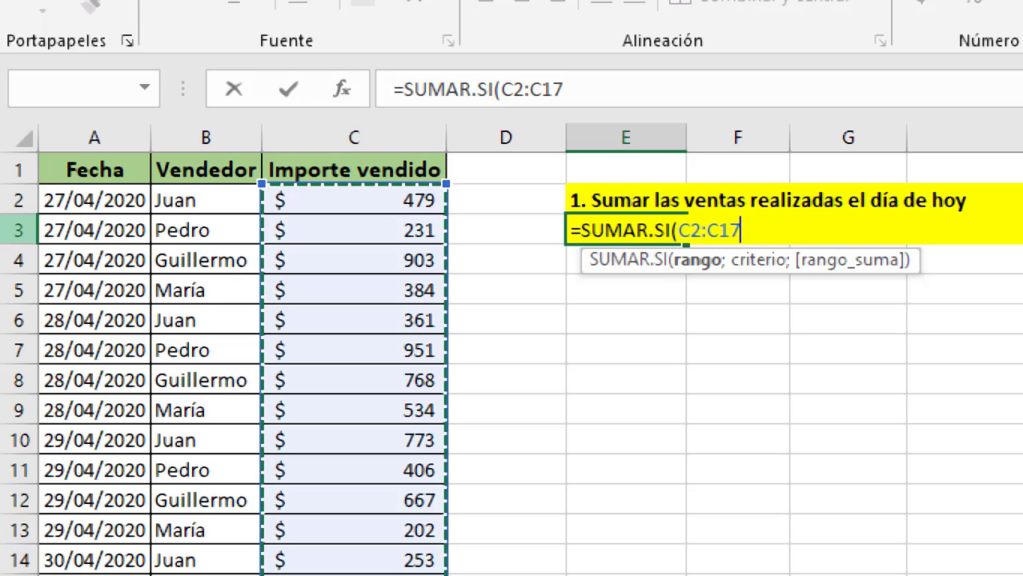
Complete E3 as =SUMAR.SI(C2:C17;"27/04/2020";A2:A17), which returns 0.
text(;)
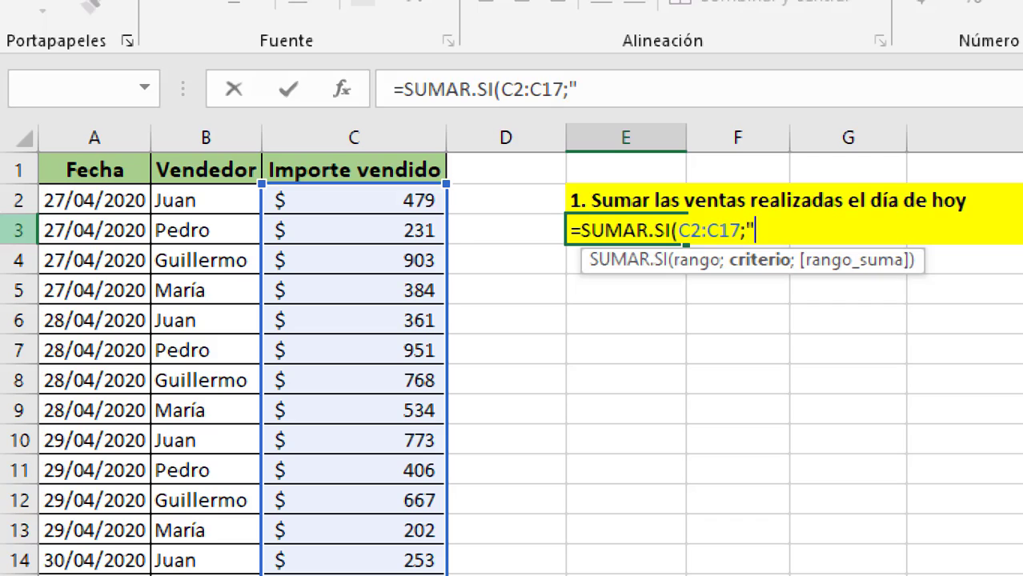
text(27/04)
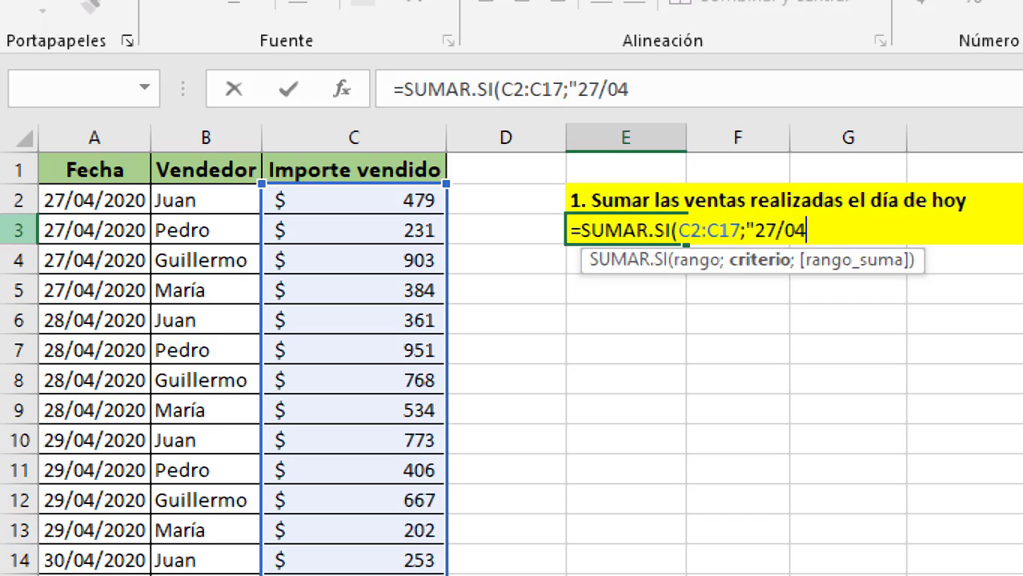
text(/2020)
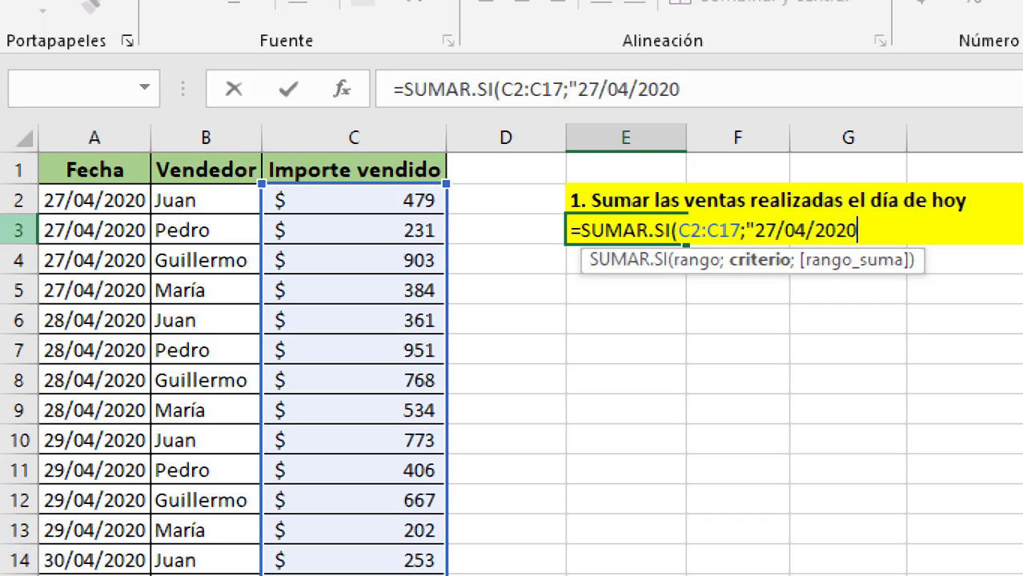
text(")
text(;)
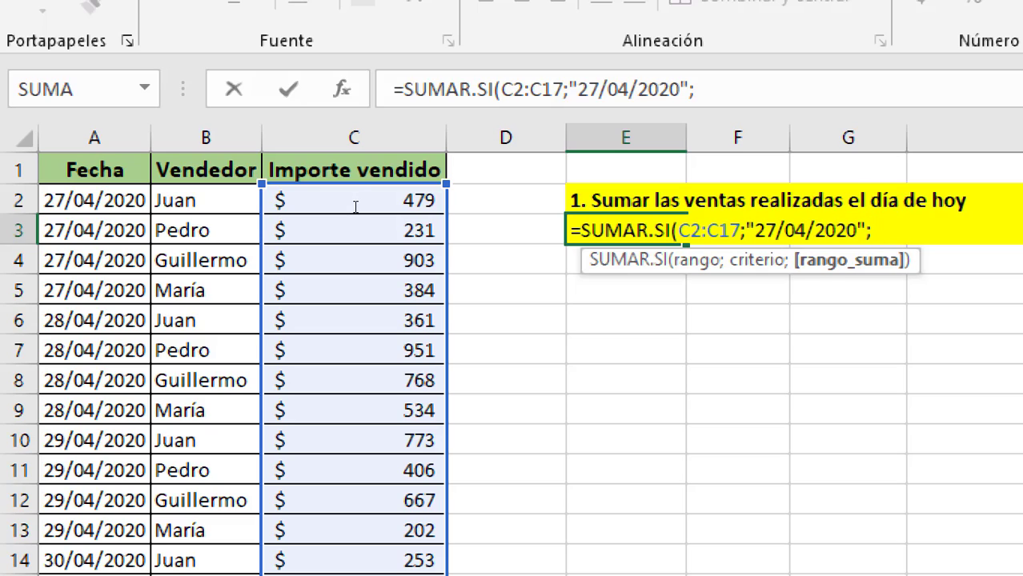
click(50, 196)
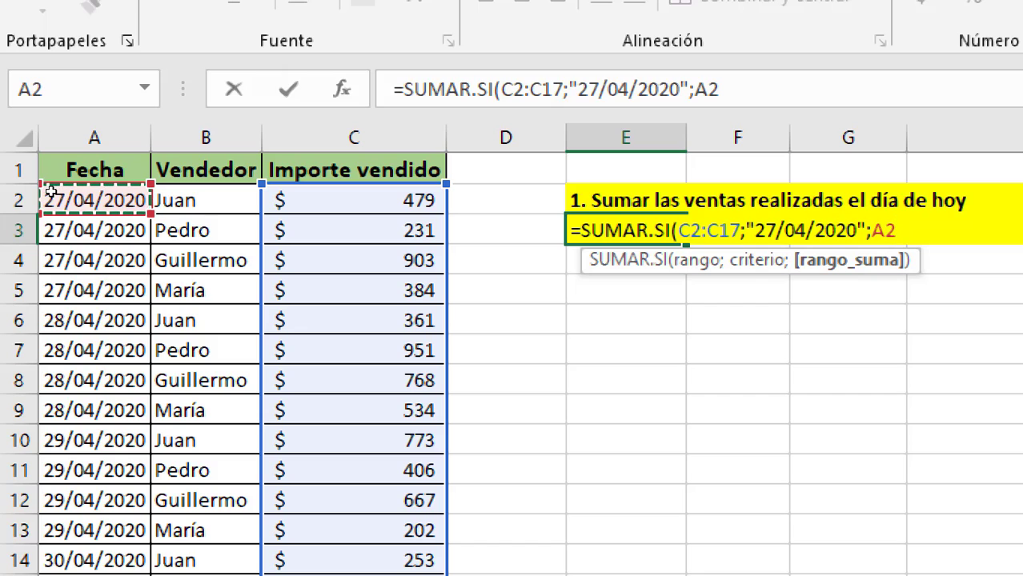
key(ctrl+shift+Down)
text())
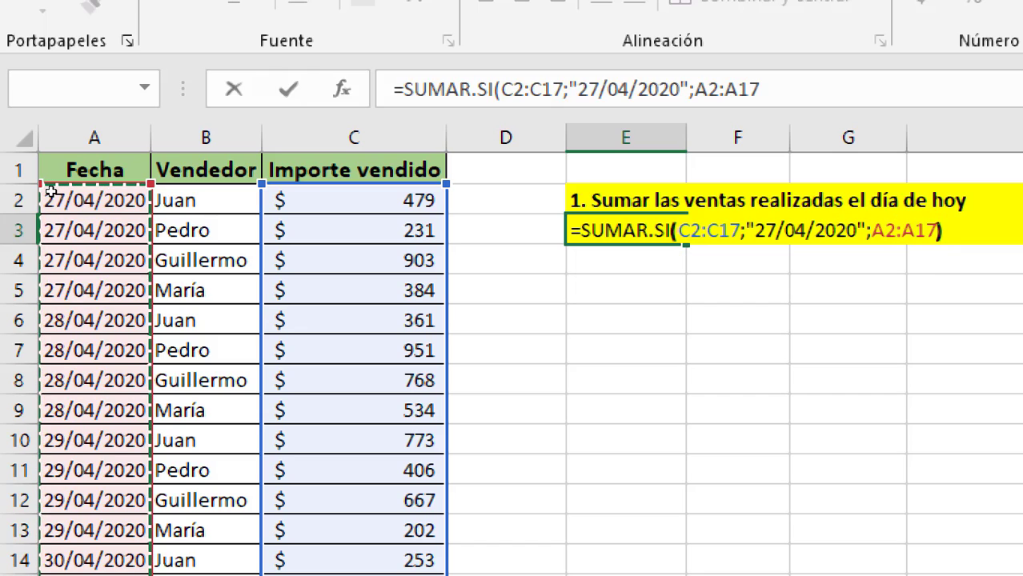
key(ctrl+Return)
key(Return)
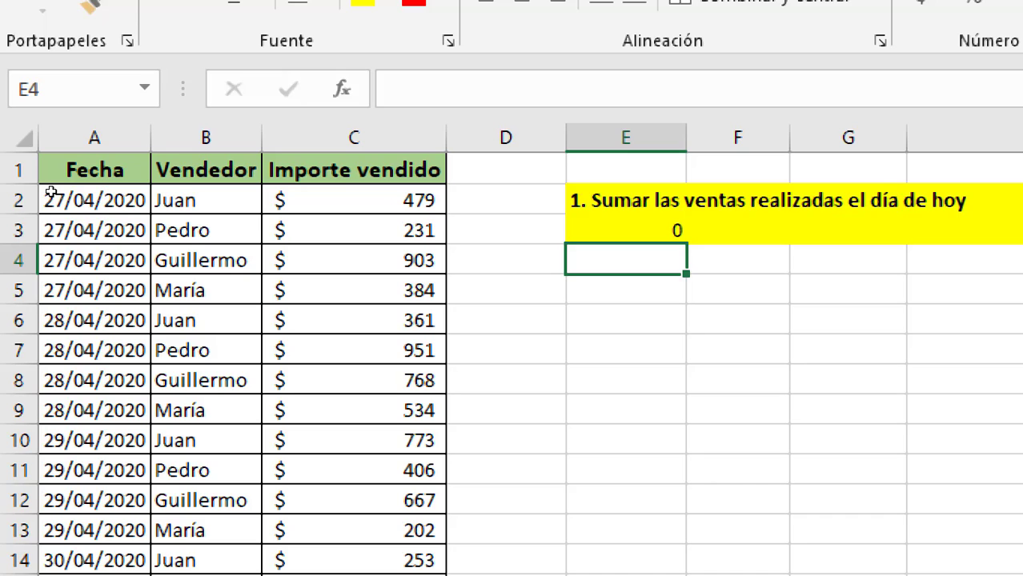
Delete the arguments of E3's formula, leaving only =SUMAR.SI(.
drag(173, 193, 176, 232)
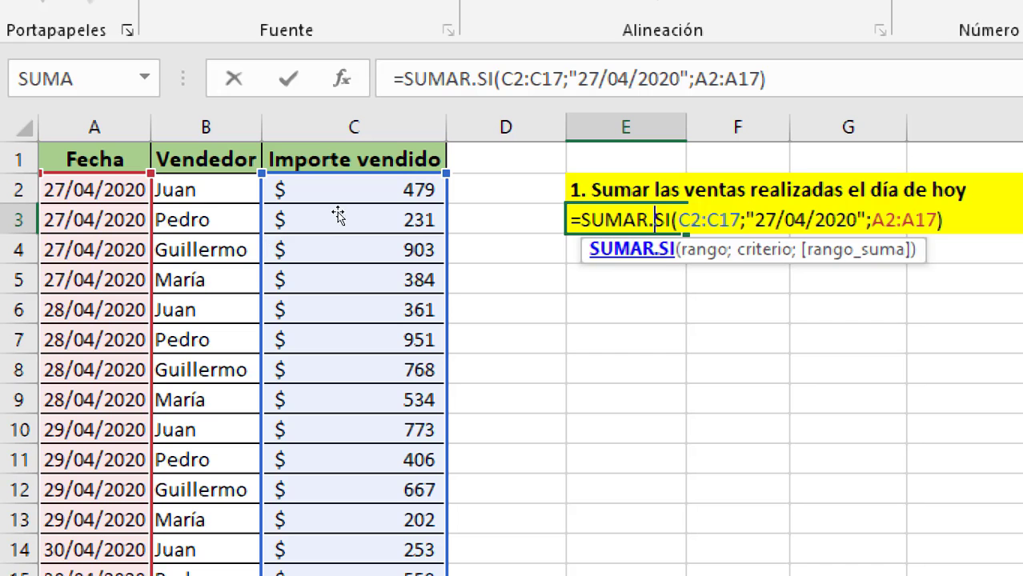
key(Right)
key(Right)
key(Right)
key(shift+End)
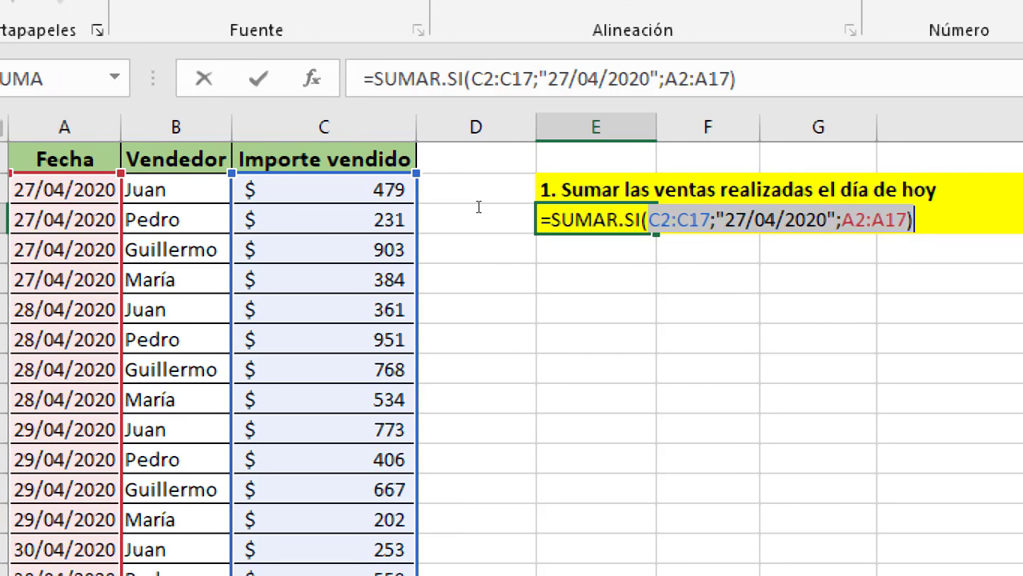
key(Delete)
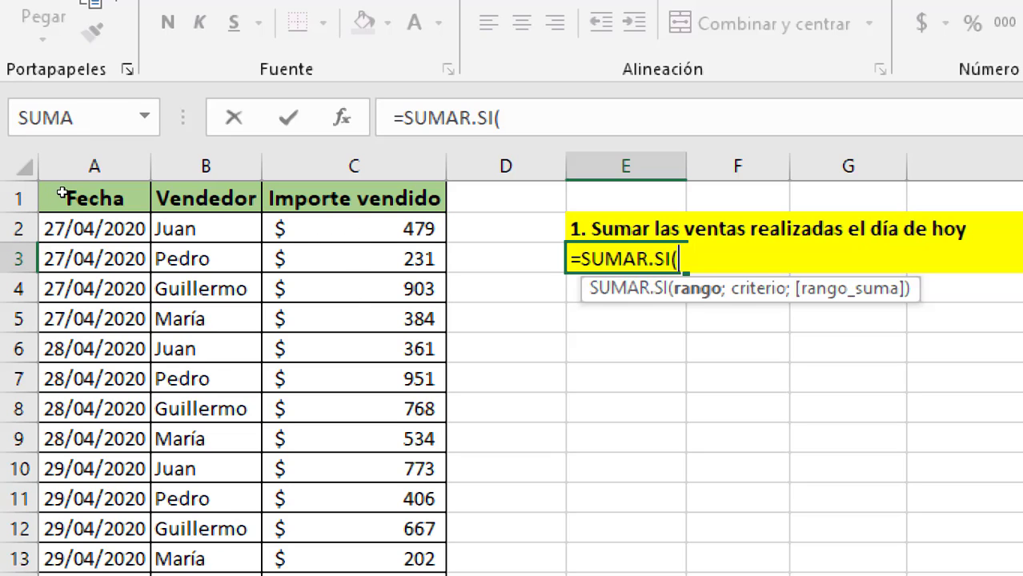
Give E3's SUMAR.SI the criteria range A2:A17 and the criterion "27/04/2020".
click(61, 216)
key(ctrl+shift+Down)
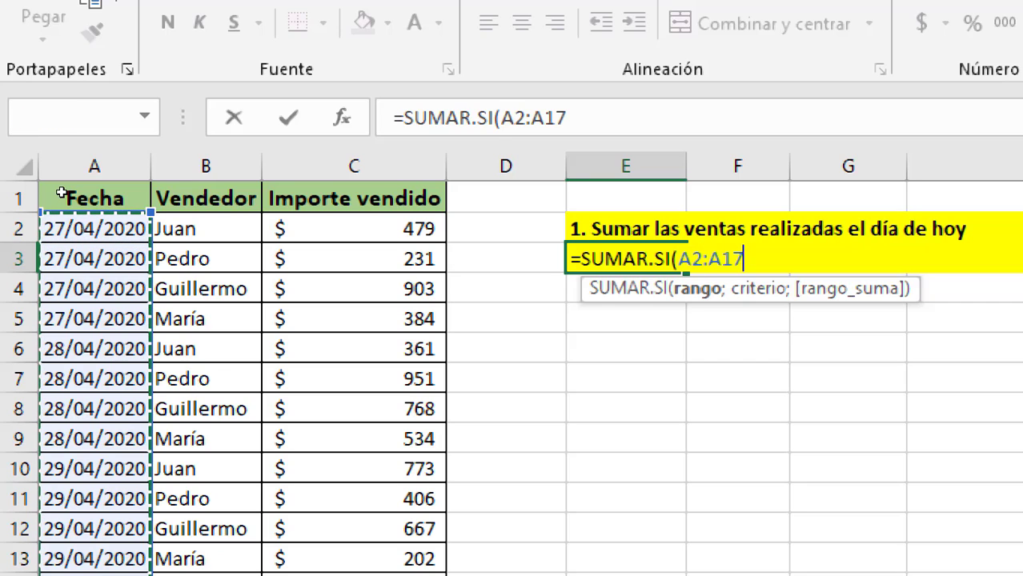
text(;")
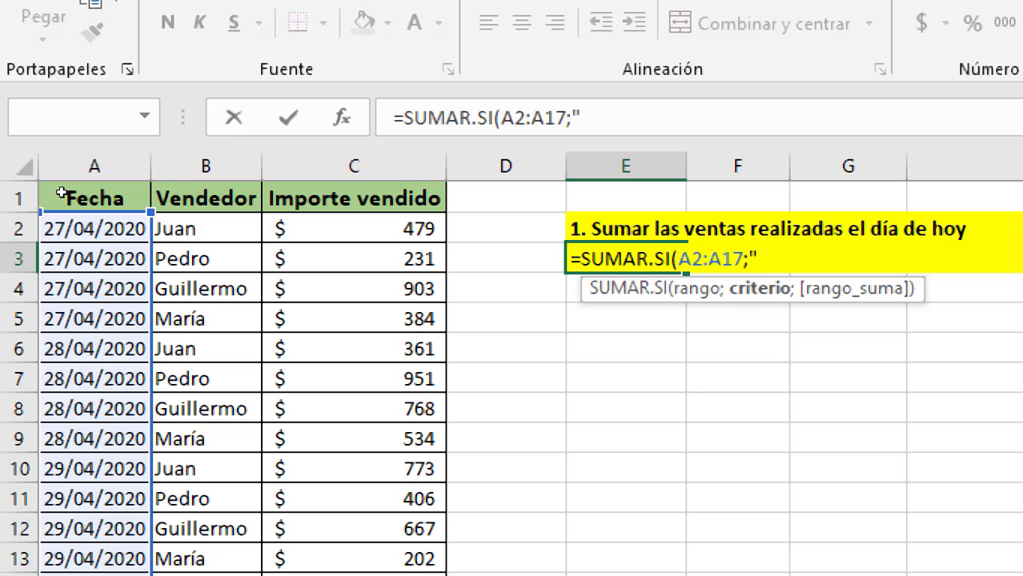
text(27)
key(BackSpace)
key(BackSpace)
key(BackSpace)
text(HO)
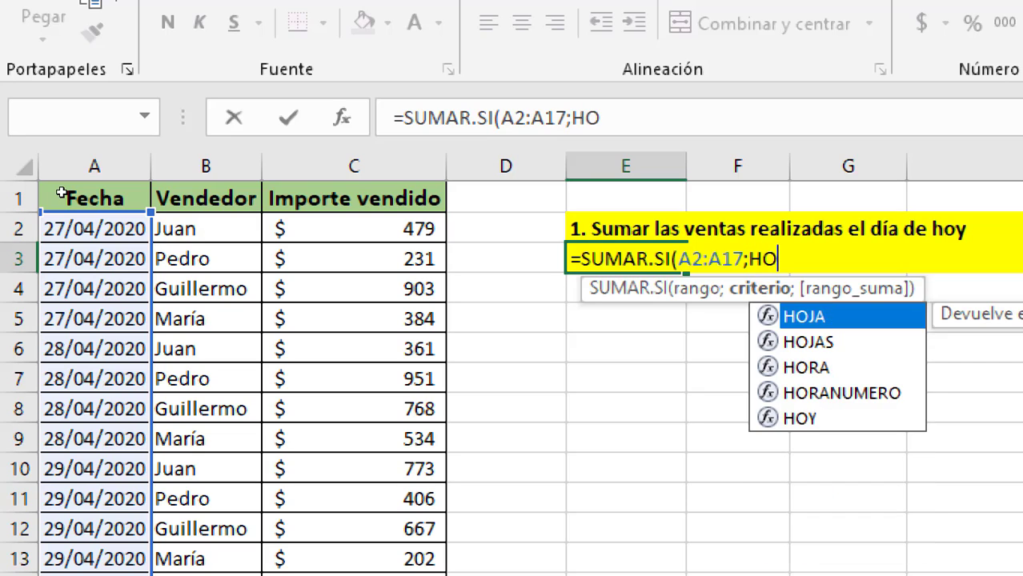
text(Y()
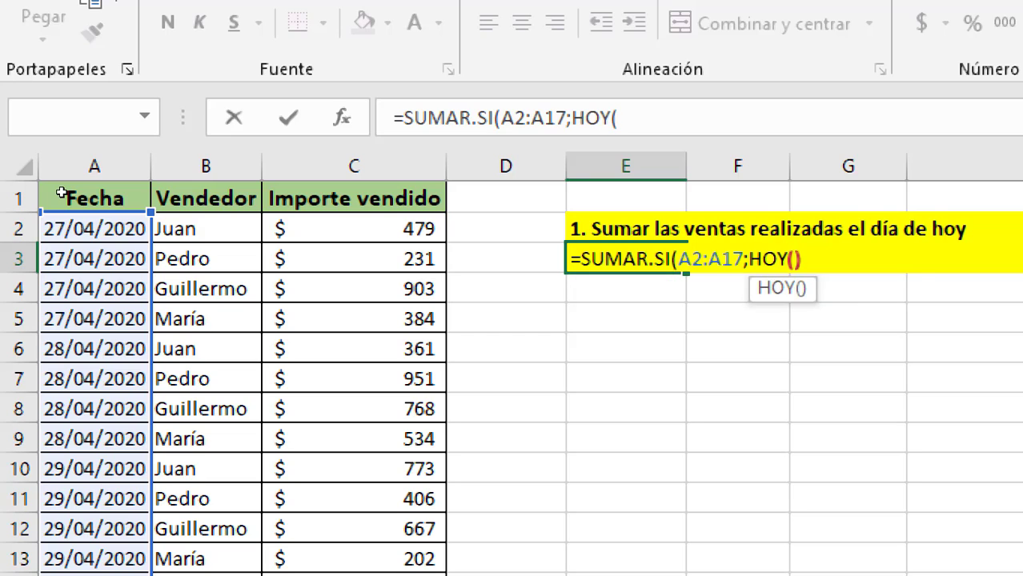
text();)
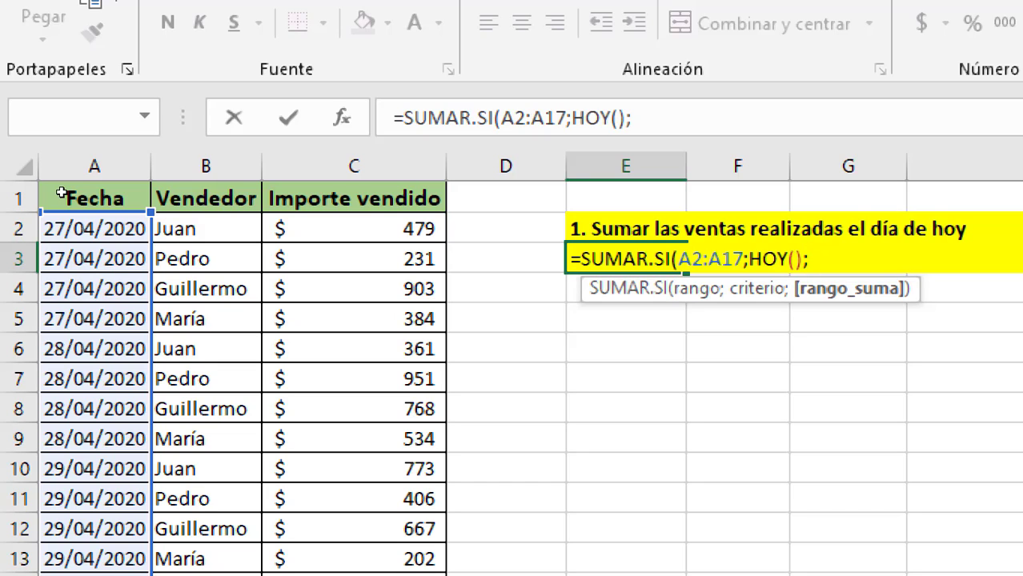
key(BackSpace)
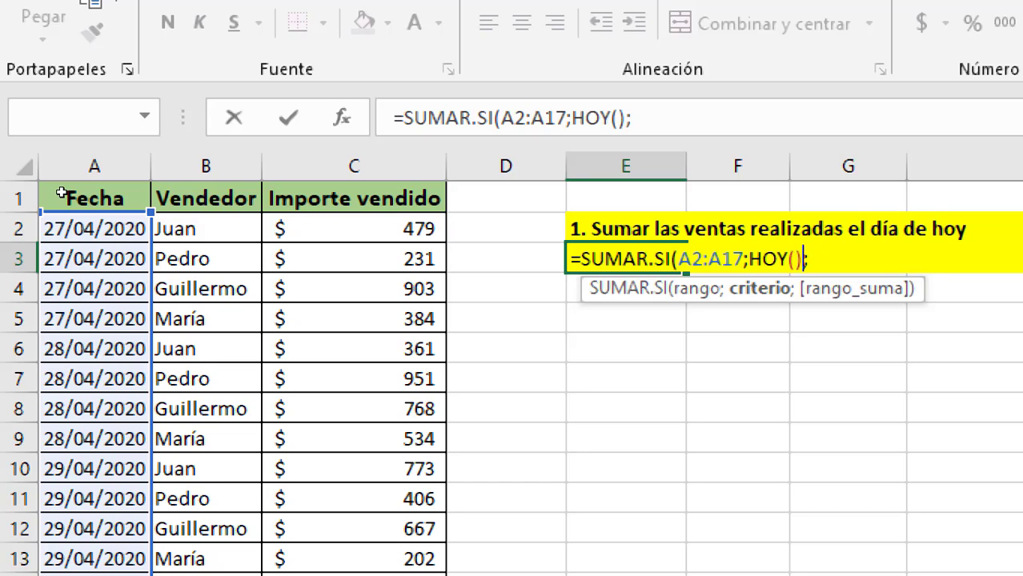
key(BackSpace)
key(BackSpace)
key(BackSpace)
key(BackSpace)
key(BackSpace)
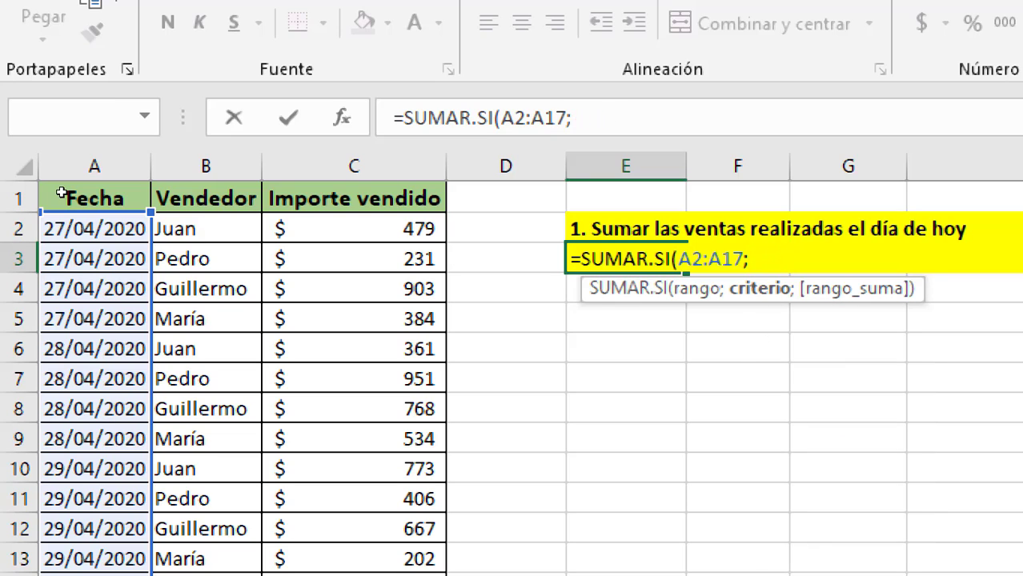
text("27)
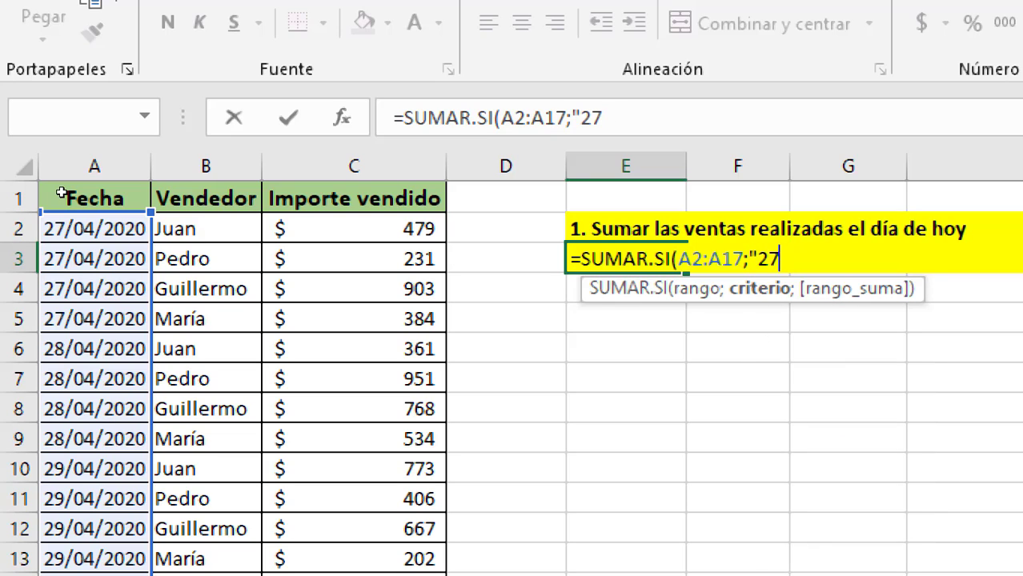
text(/04/2)
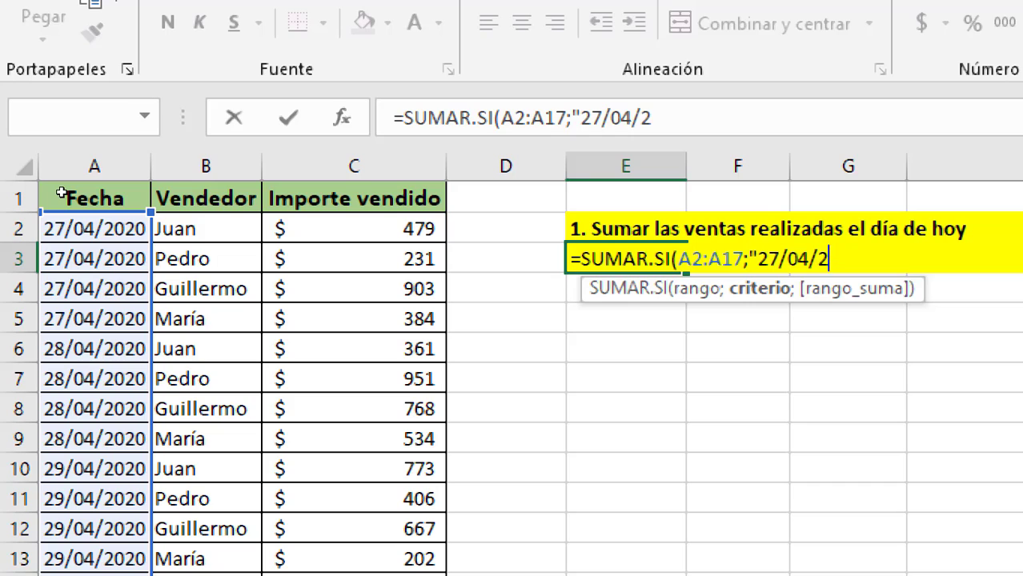
text(020)
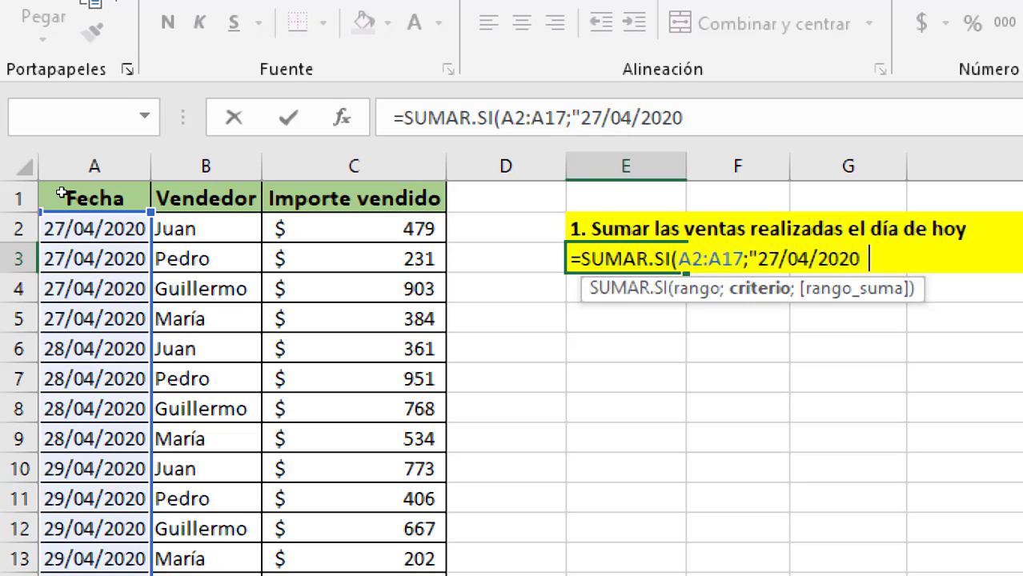
text(";)
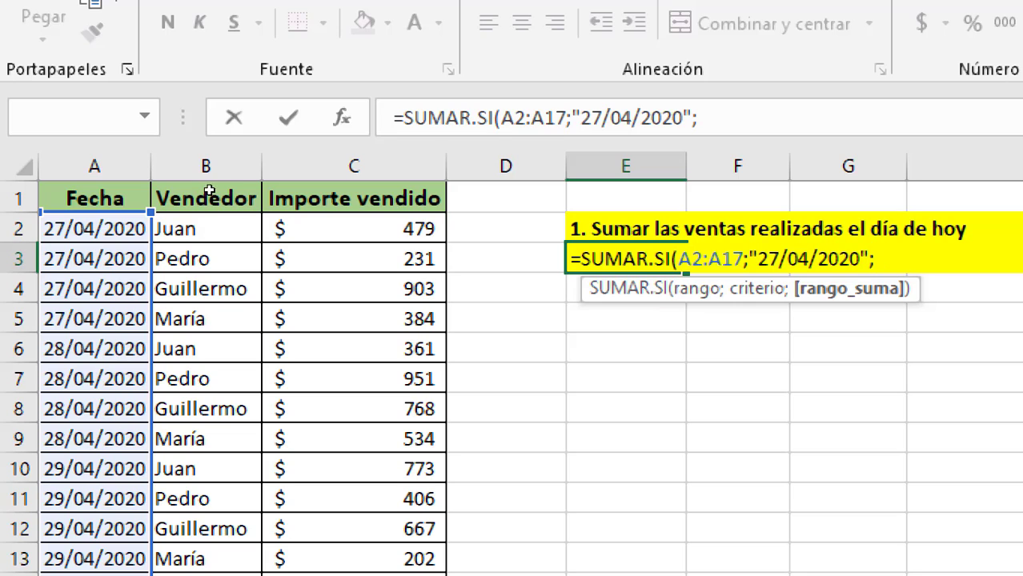
Add C2:C17 as the sum range and commit, giving 1997.
key(Left)
key(Left)
key(Up)
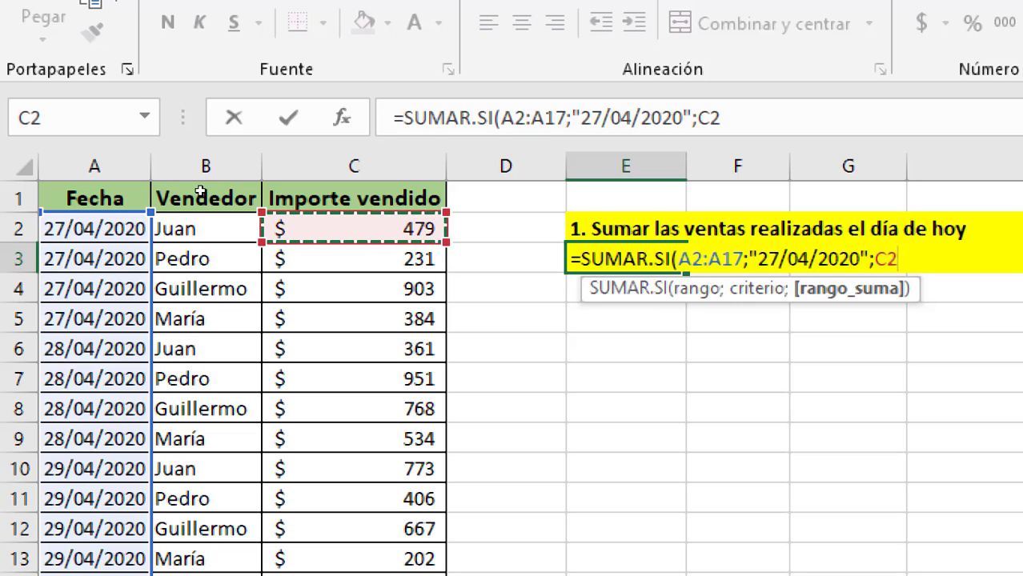
key(ctrl+shift+Down)
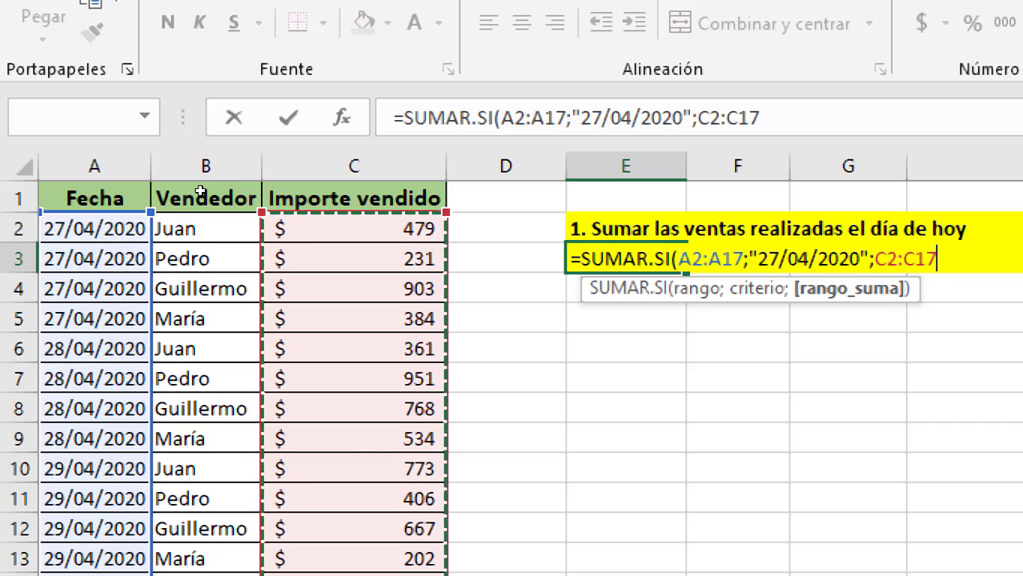
text())
key(Return)
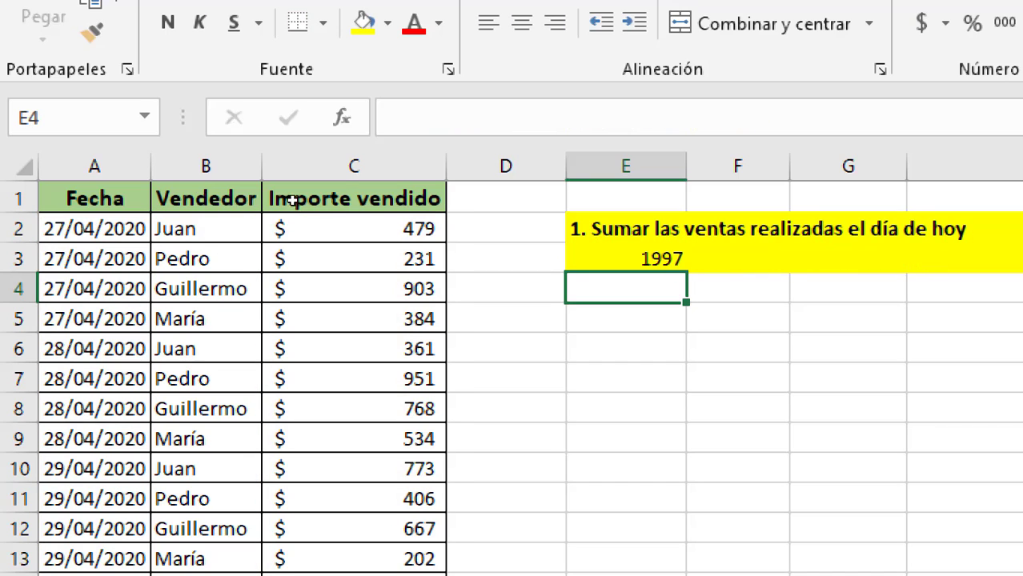
key(Up)
Replace the "27/04/2020" criterion in E3 with HOY(), keeping the result 1997.
key(Left)
key(Left)
key(Up)
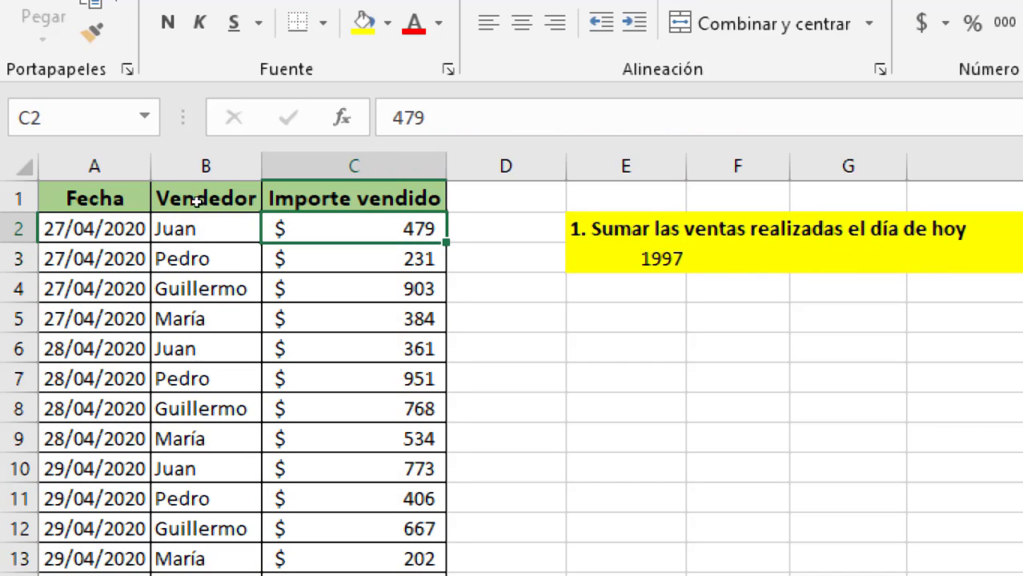
key(shift+Down)
key(shift+Down)
key(shift+Down)
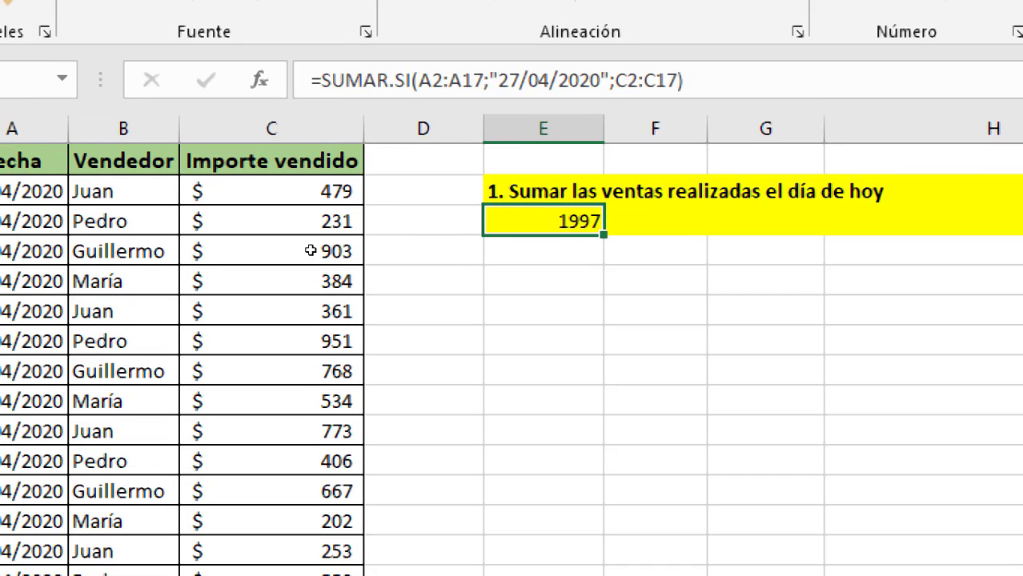
key(F2)
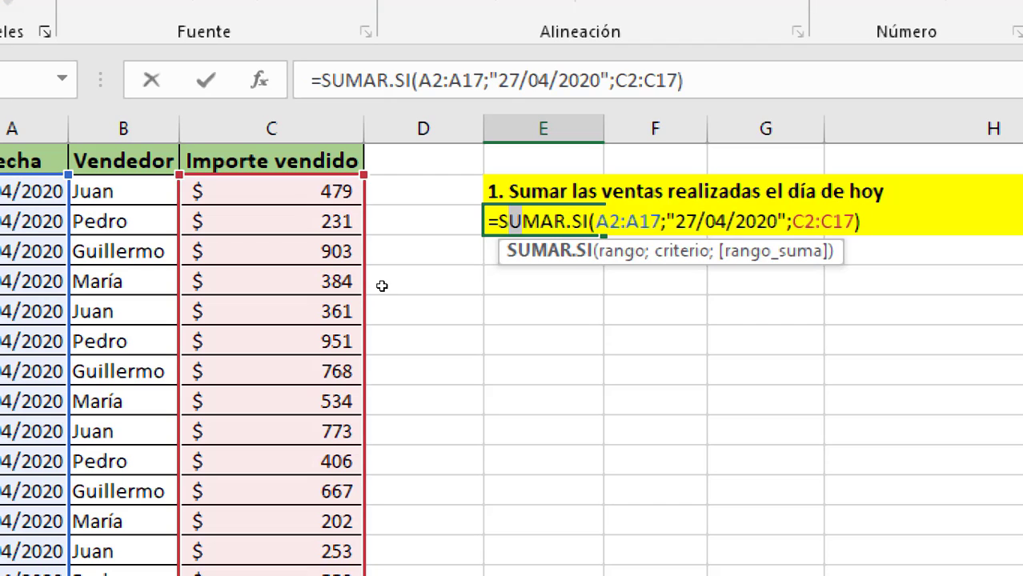
key(Right)
key(Right)
key(Right)
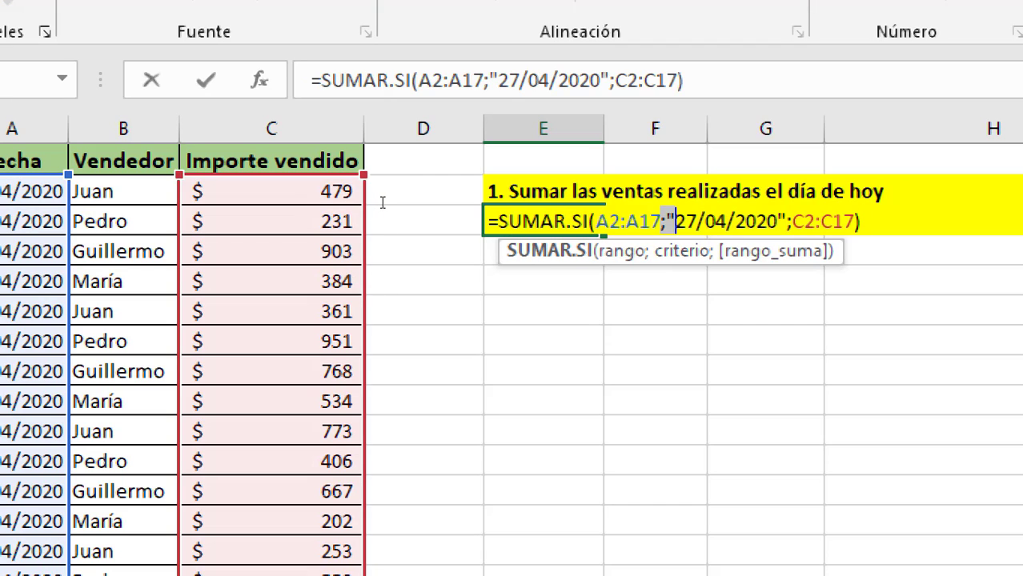
key(Right)
key(shift+Right)
key(shift+Right)
key(shift+Right)
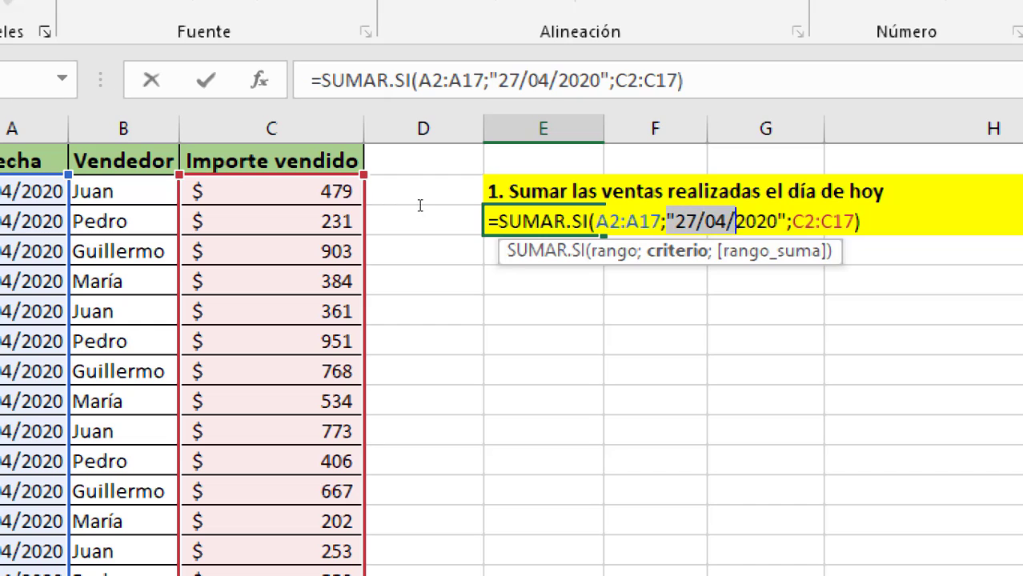
key(shift+Right)
key(shift+Right)
key(shift+Right)
key(shift+Right)
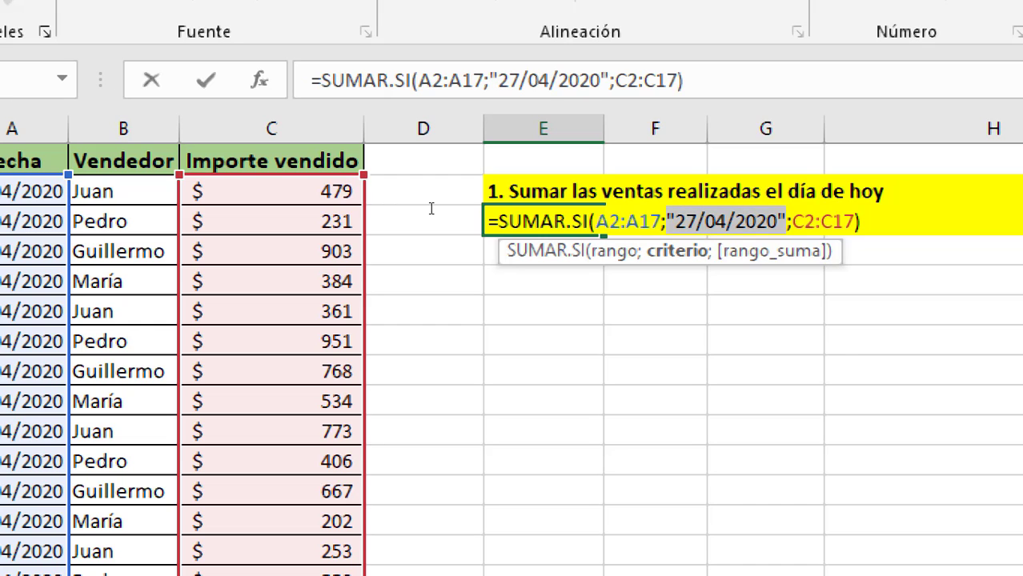
text(HOY())
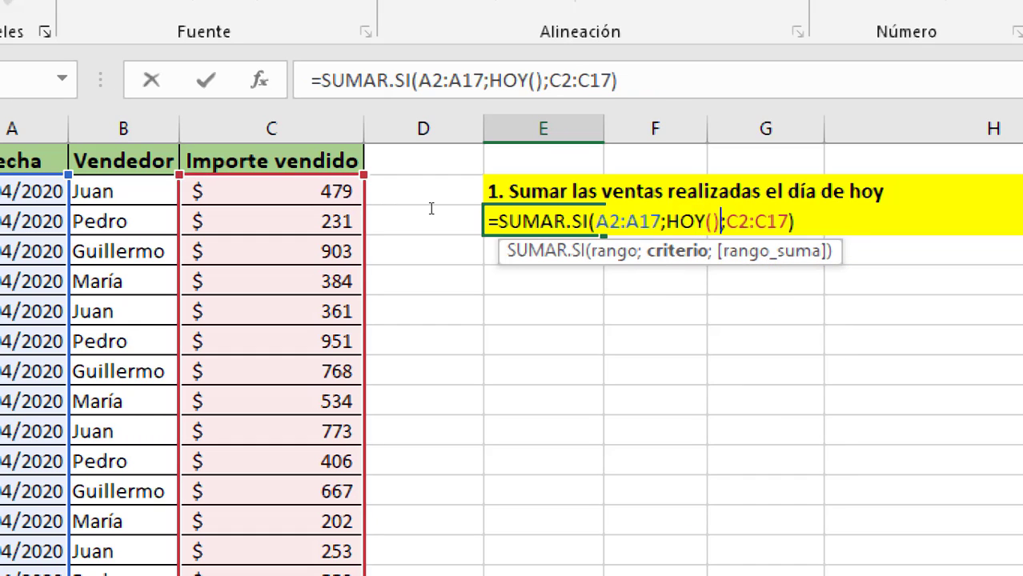
key(Return)
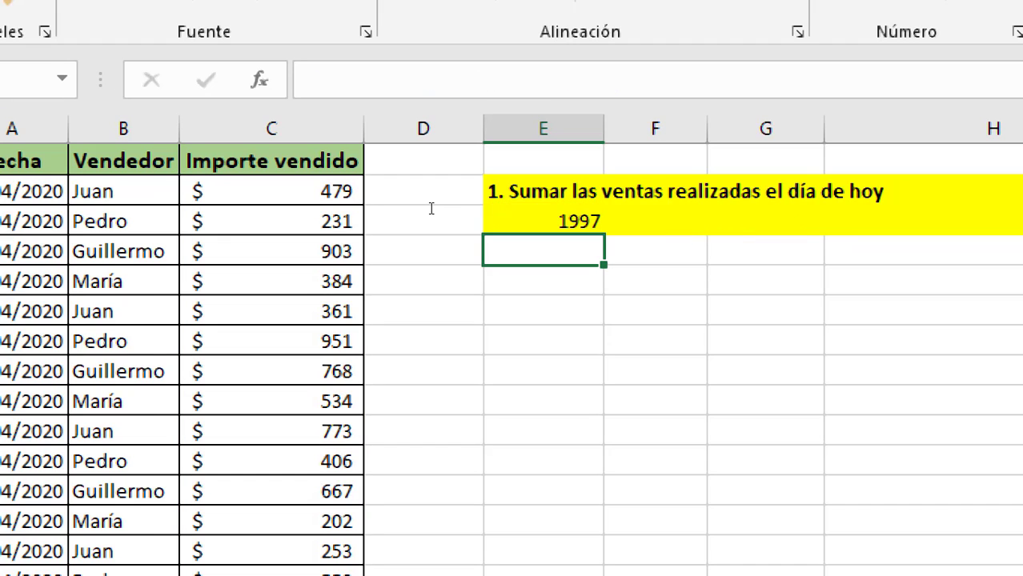
Restore the fixed 27/04/2020 criterion in E3's formula and reopen it for editing.
key(Up)
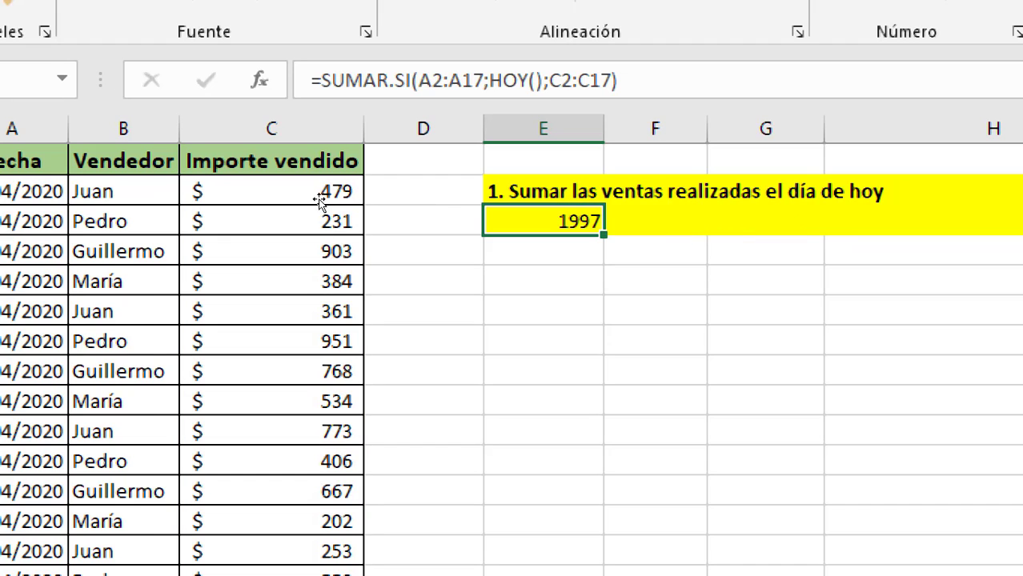
key(F2)
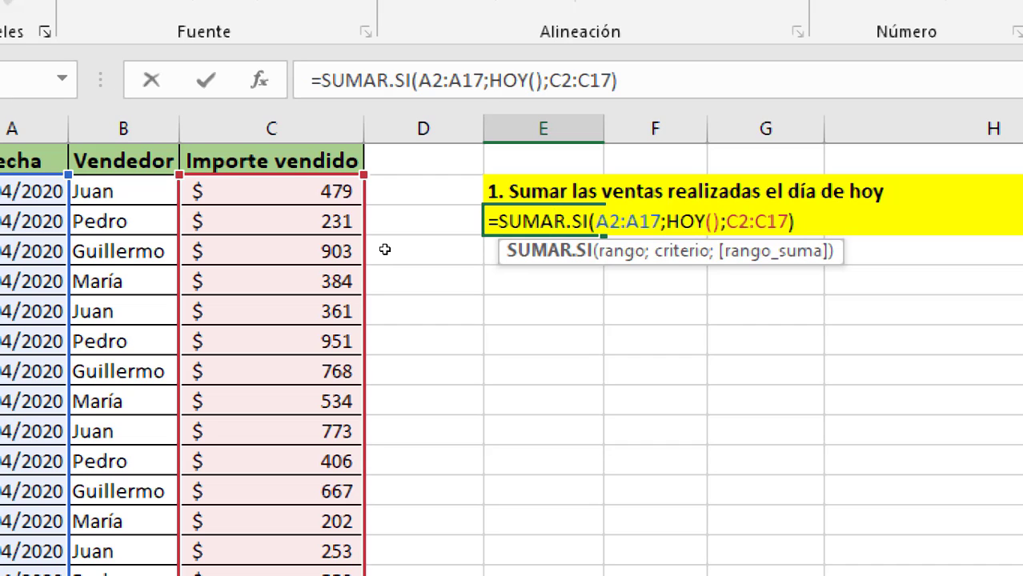
key(Return)
key(Up)
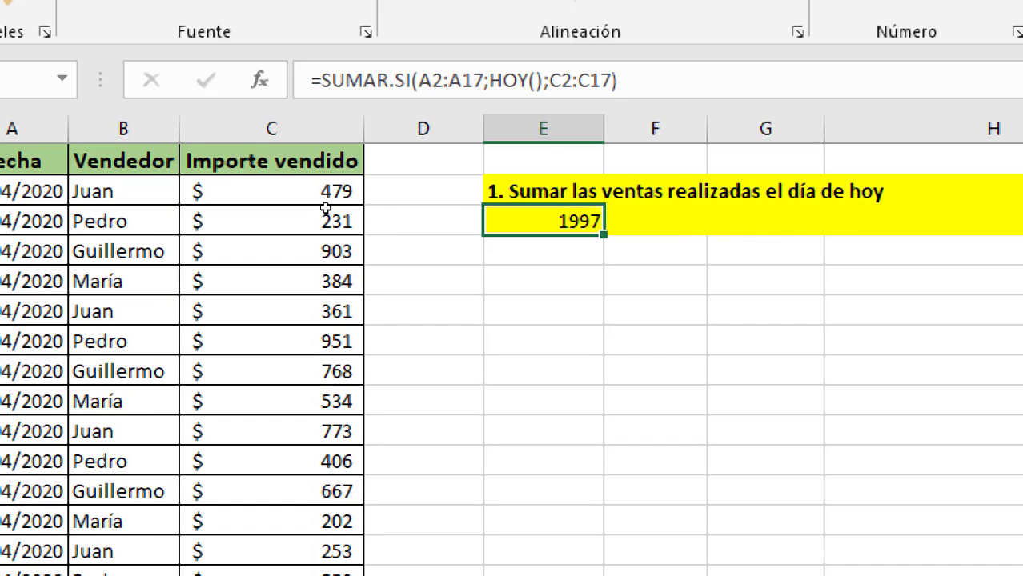
key(F2)
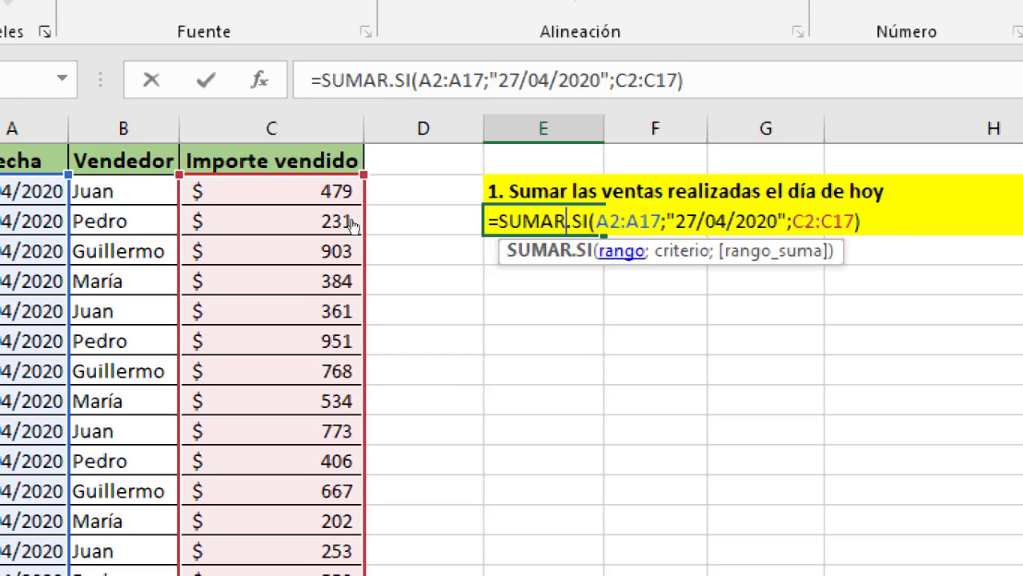
Highlight each argument in turn: A2:A17, "27/04/2020" and C2:C17.
key(Right)
key(Right)
key(Right)
key(shift+Right)
key(shift+Right)
key(shift+Right)
key(shift+Left)
key(shift+Left)
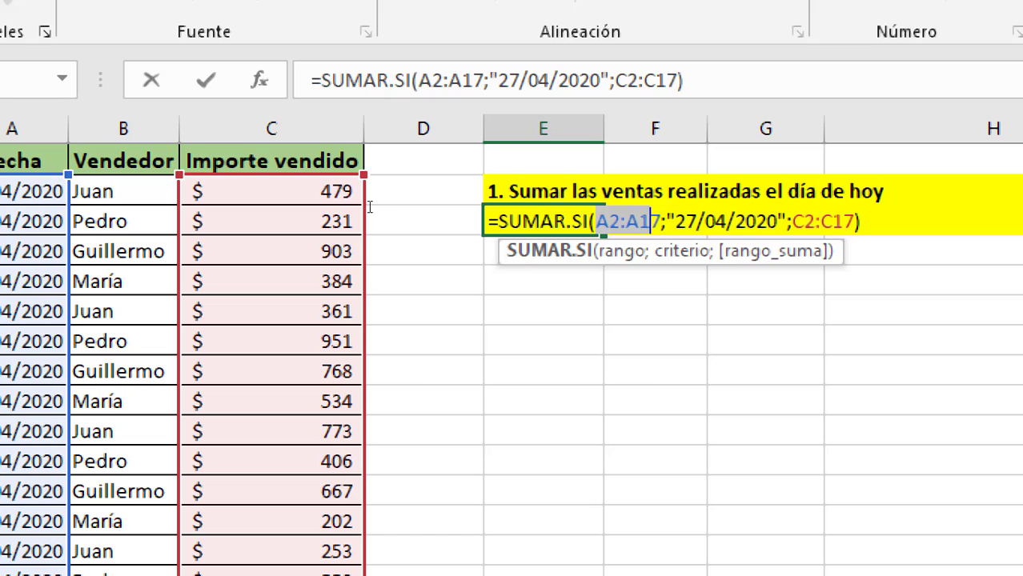
key(shift+Right)
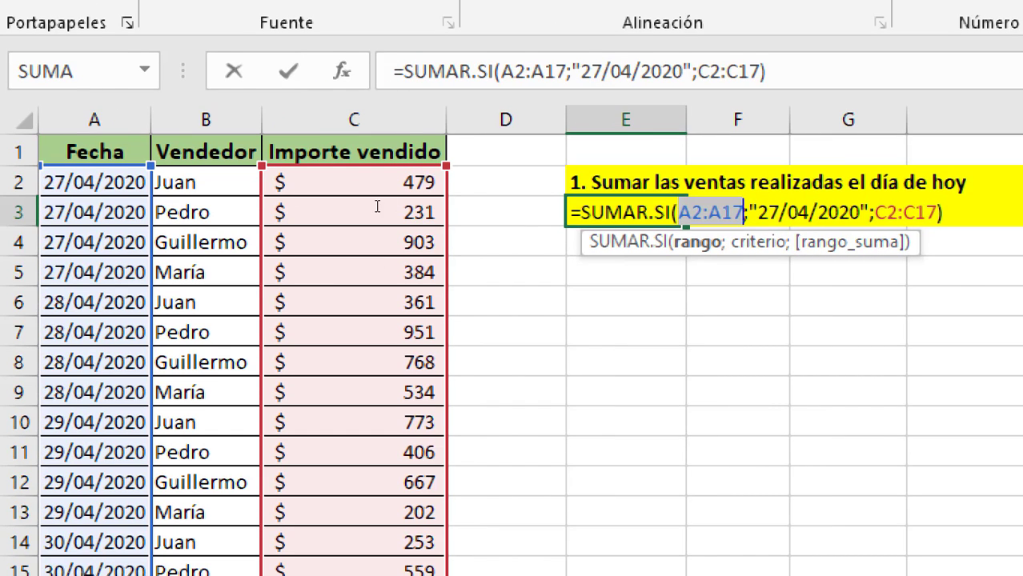
key(Right)
key(Right)
key(shift+Right)
key(shift+Right)
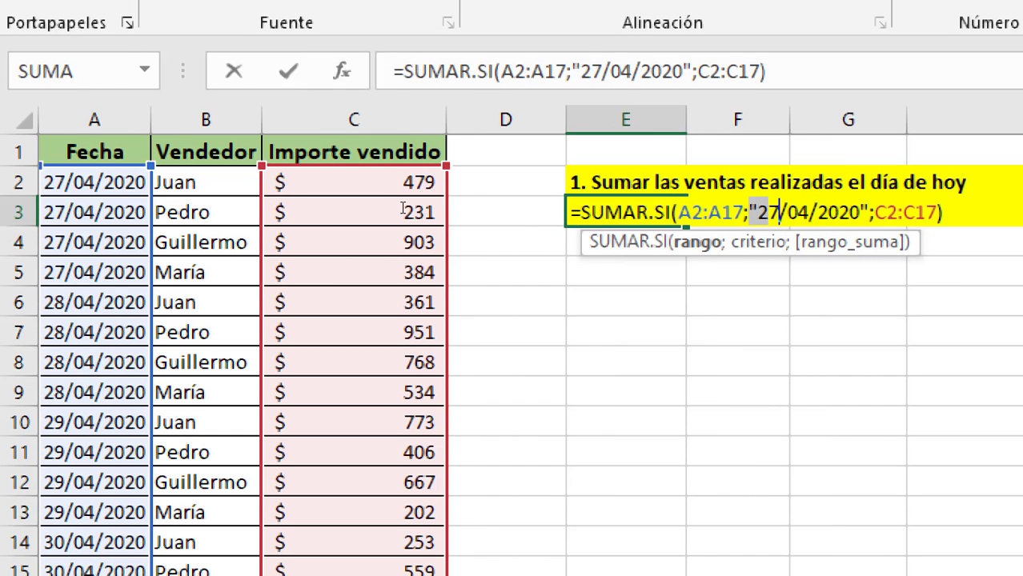
key(shift+Right)
key(shift+Right)
key(shift+Right)
key(shift+Right)
key(shift+Right)
key(shift+Right)
key(shift+Right)
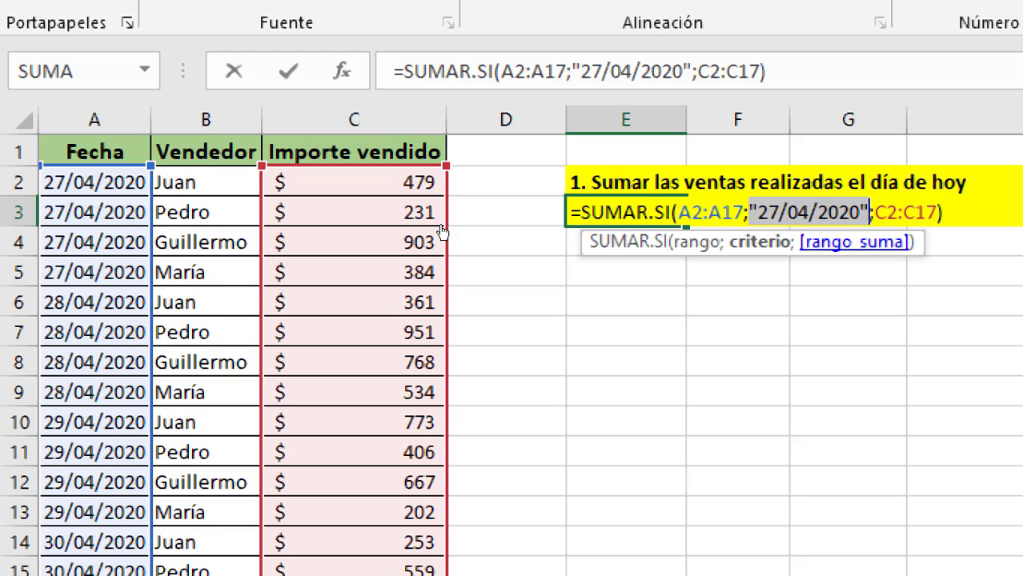
key(Right)
key(Right)
key(shift+Right)
key(shift+Right)
key(shift+Right)
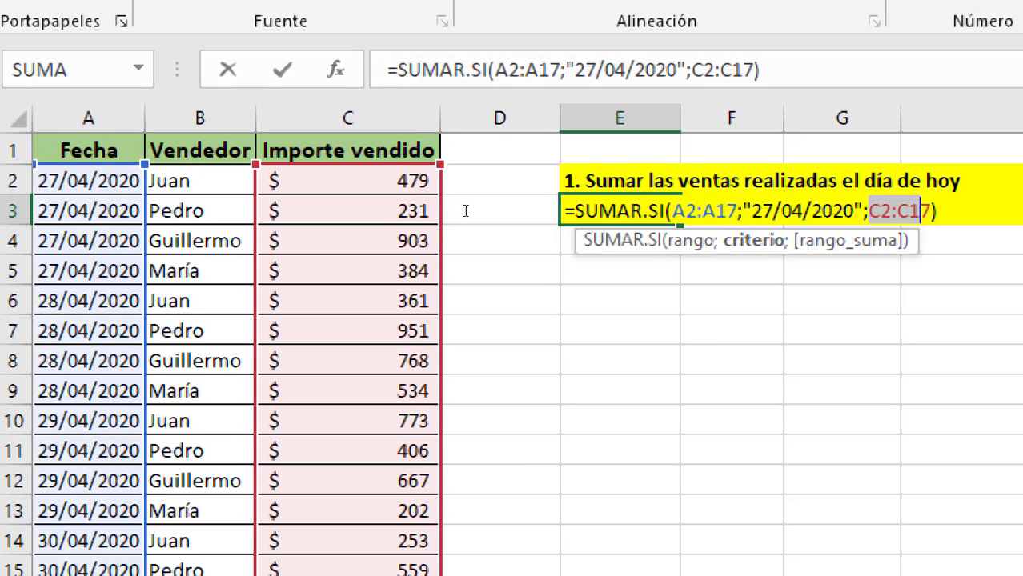
key(shift+Right)
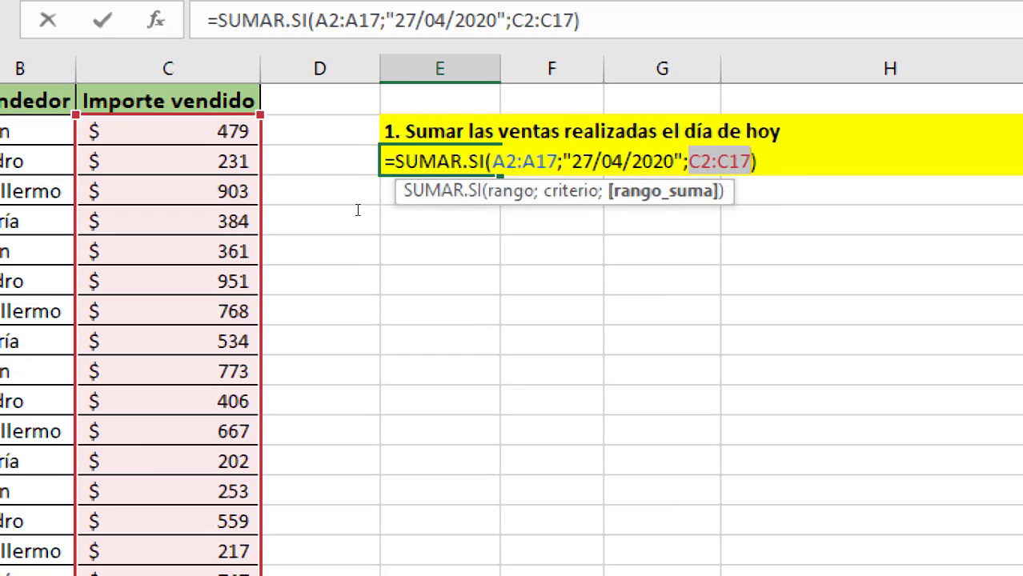
key(Right)
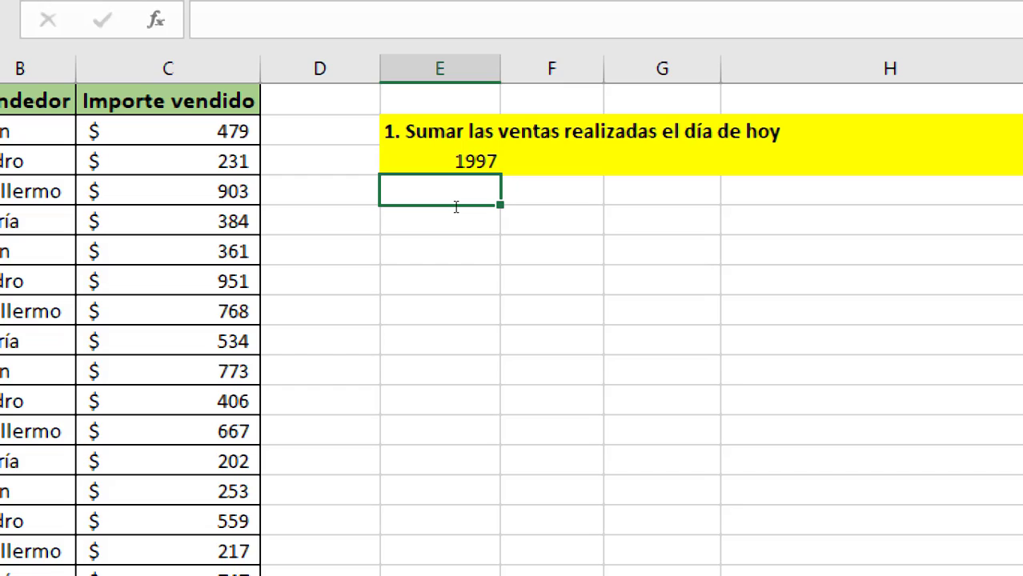
Enter the heading '2. Sume las ventas mayores de 600' in E4.
text(2)
text( sUME)
key(BackSpace)
key(BackSpace)
key(BackSpace)
key(BackSpace)
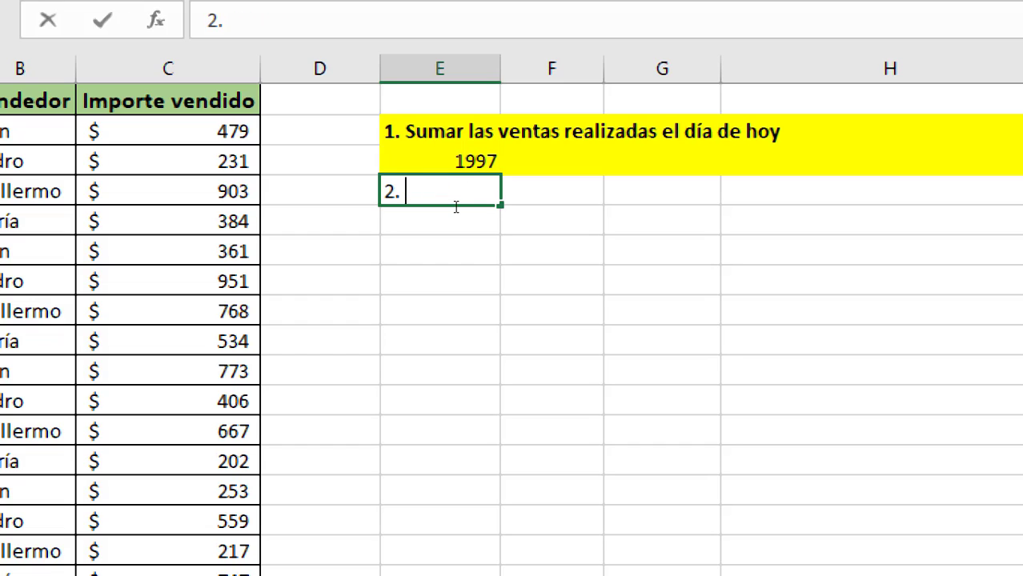
text(Sume las v)
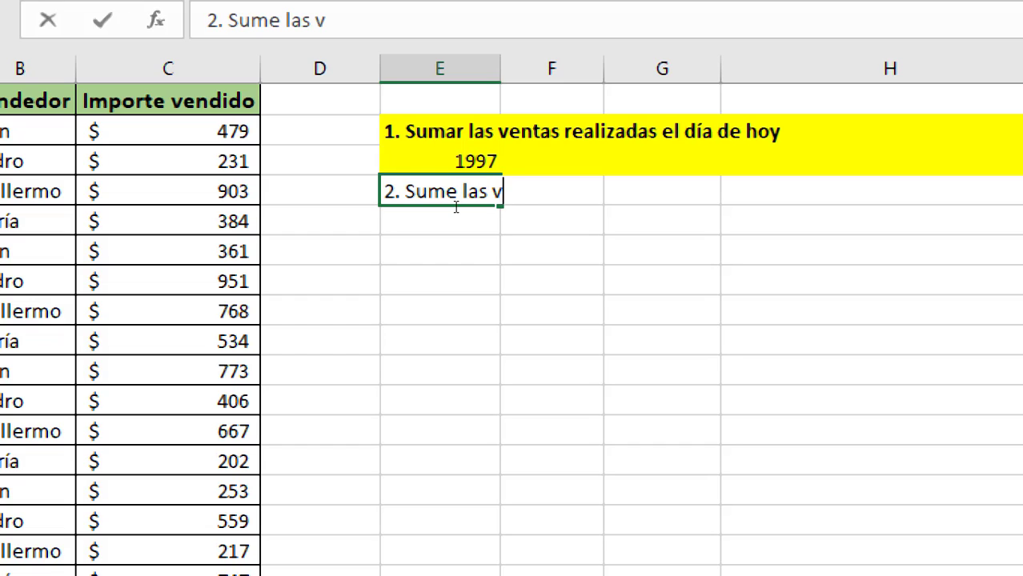
text(entas may)
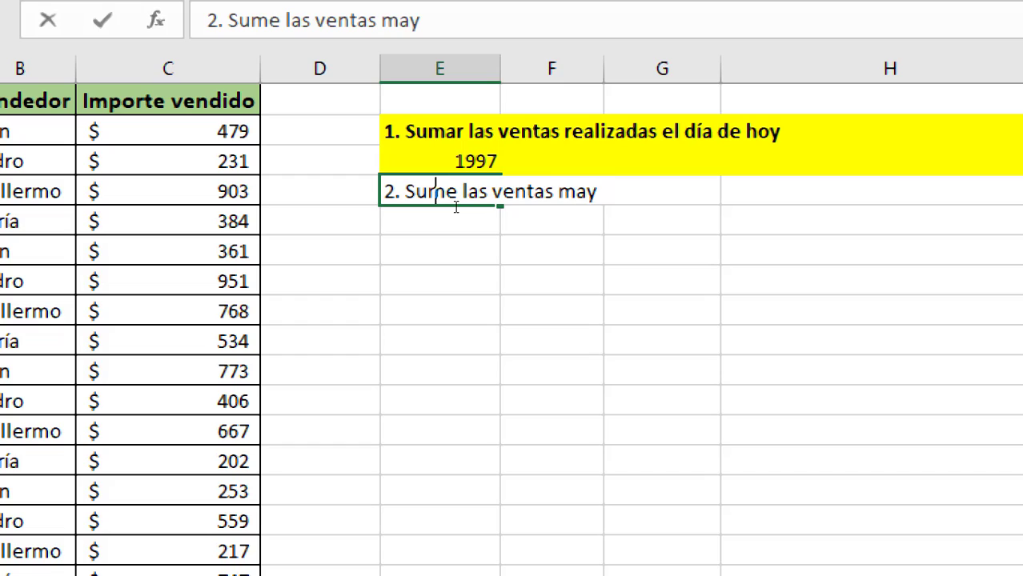
text(ores de )
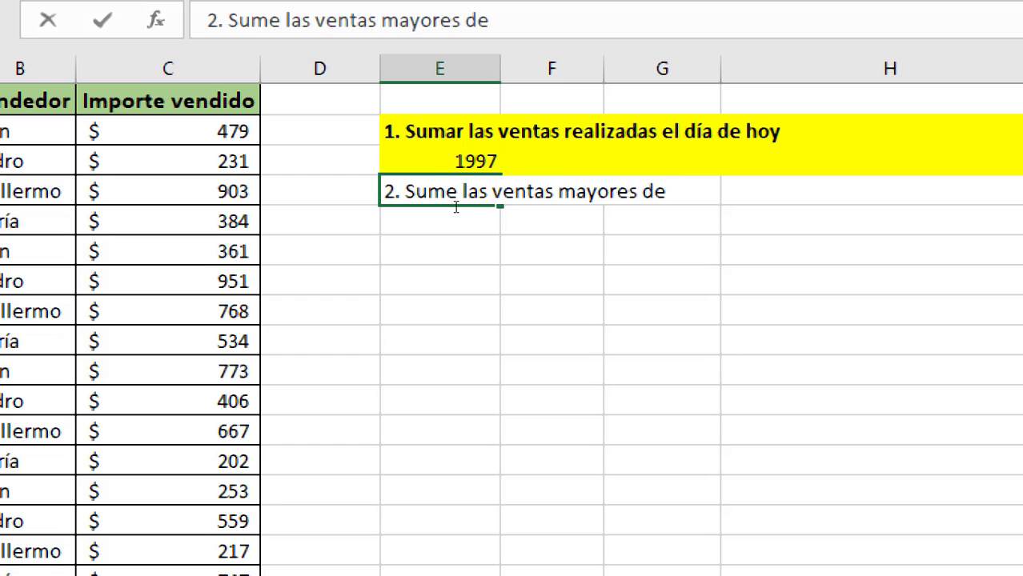
text(600)
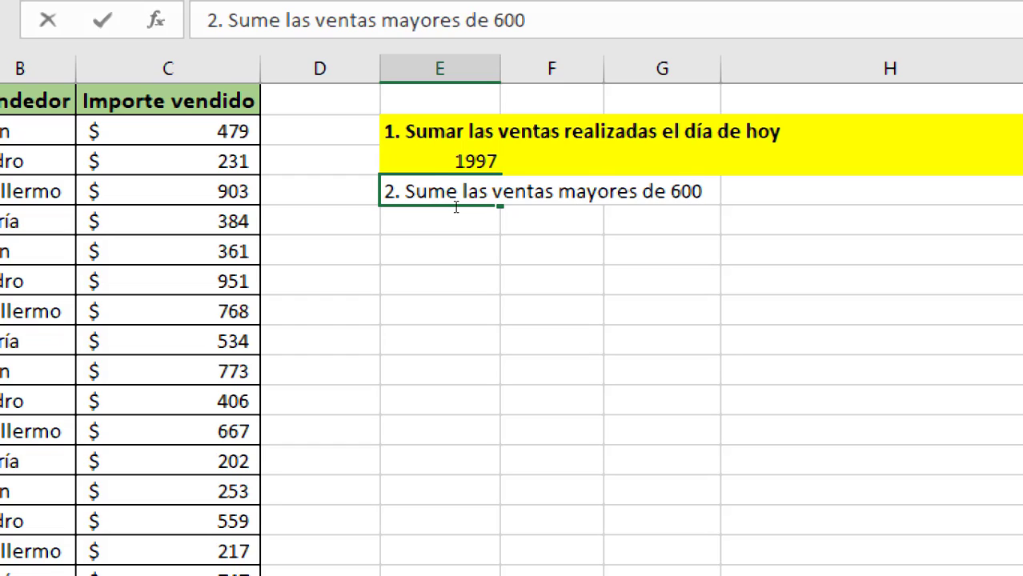
key(Return)
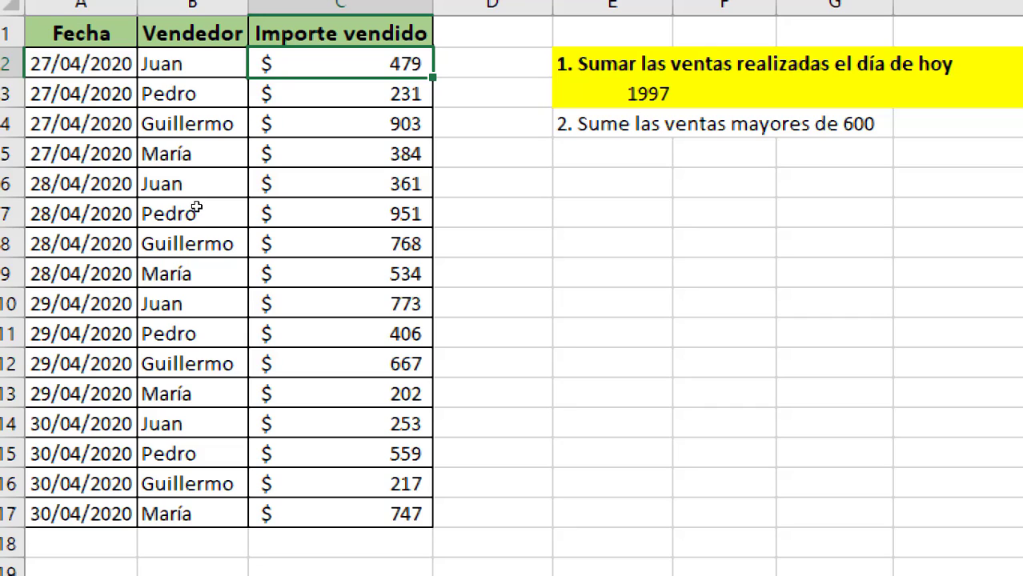
key(Down)
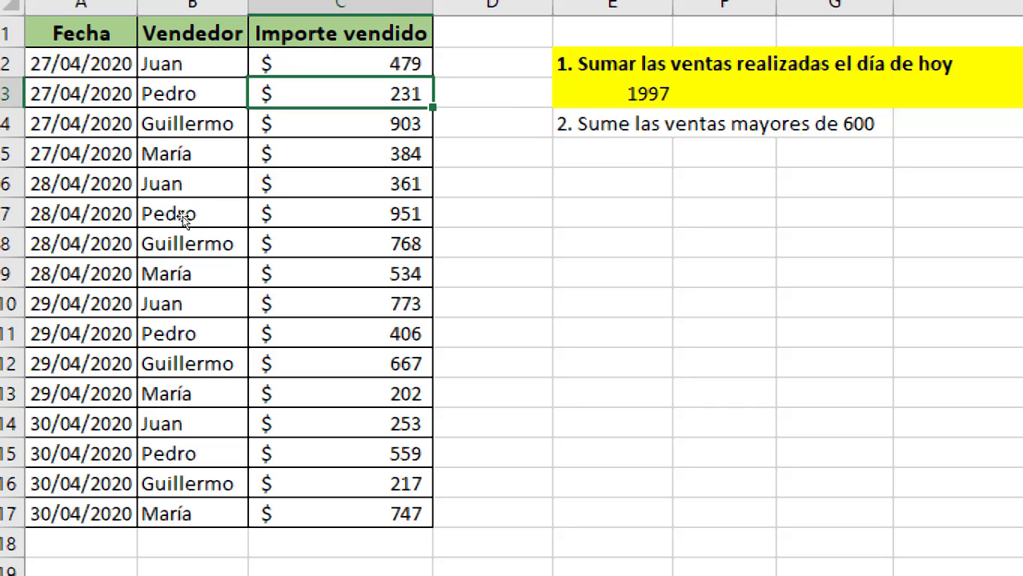
key(Down)
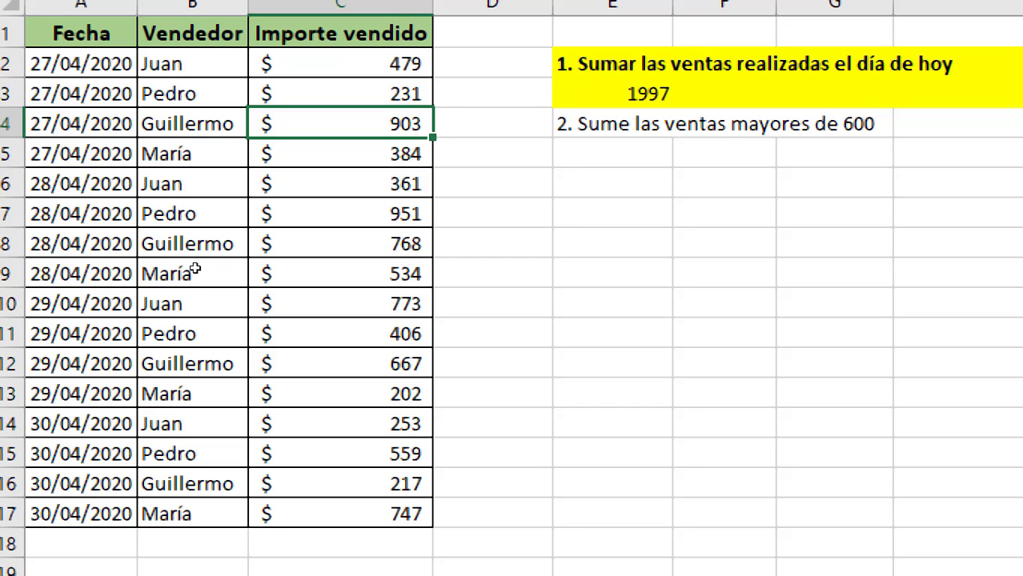
key(Down)
key(Down)
key(Down)
key(Down)
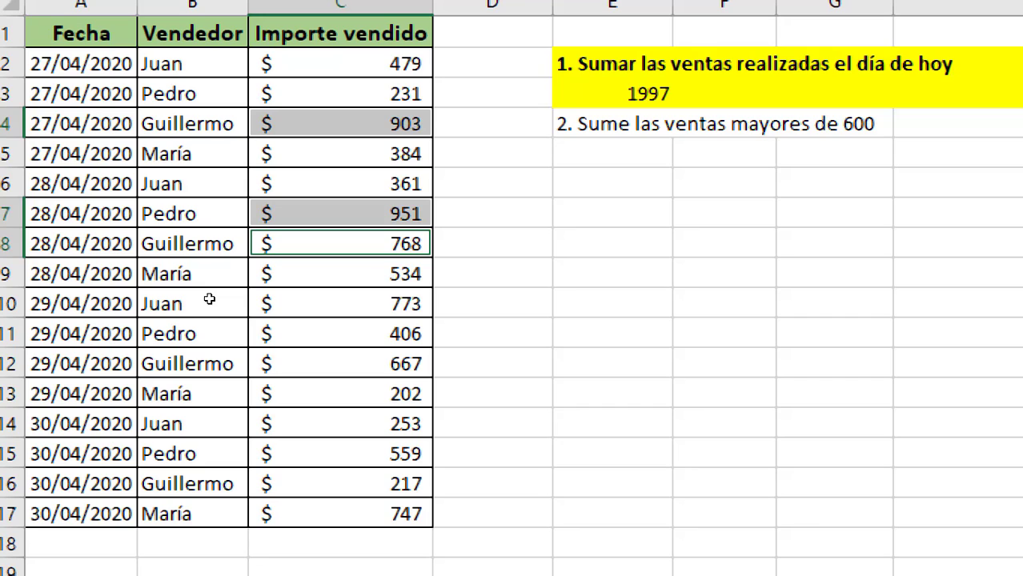
key(Down)
key(Down)
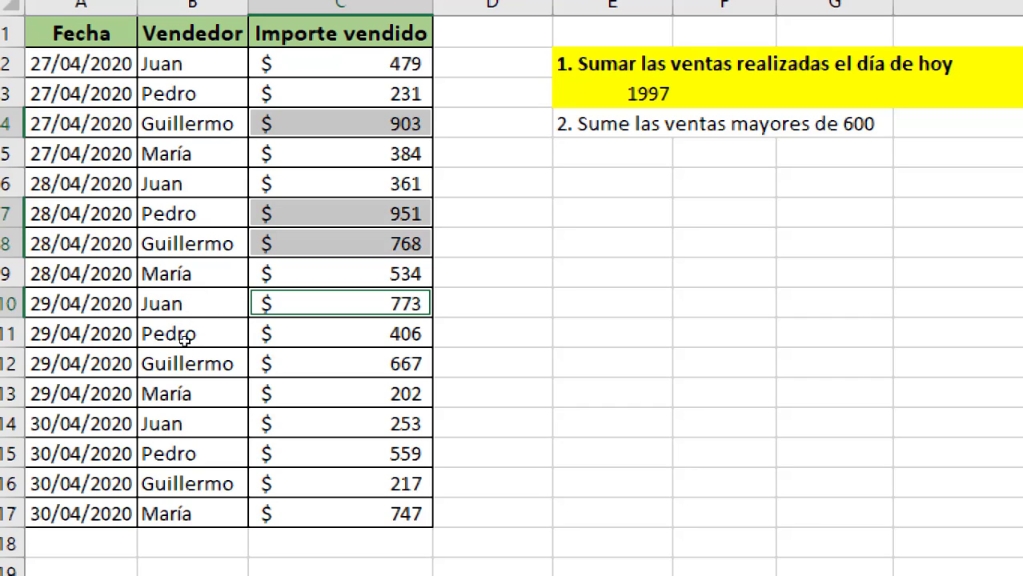
key(Down)
key(Down)
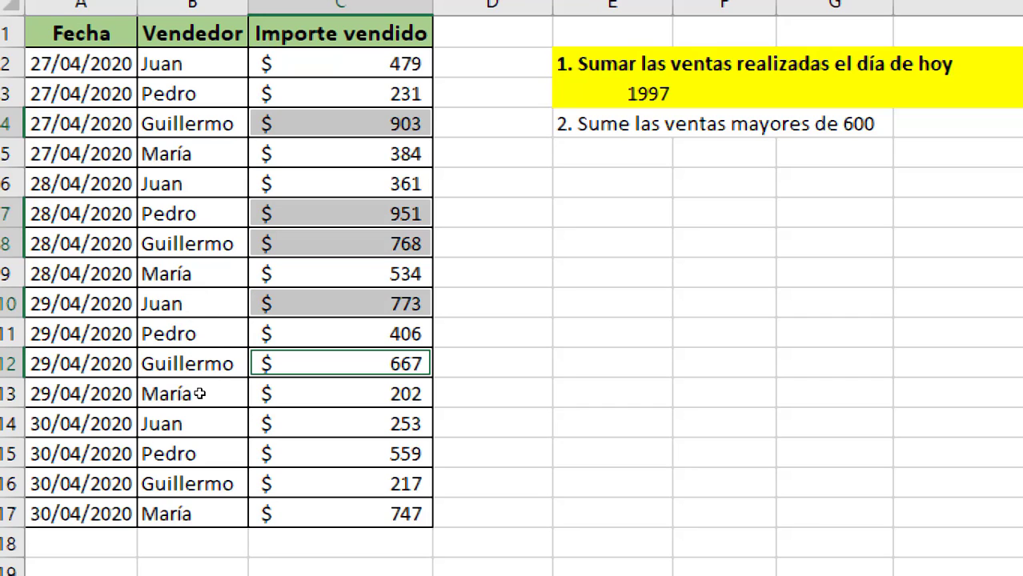
key(Down)
key(Down)
key(Down)
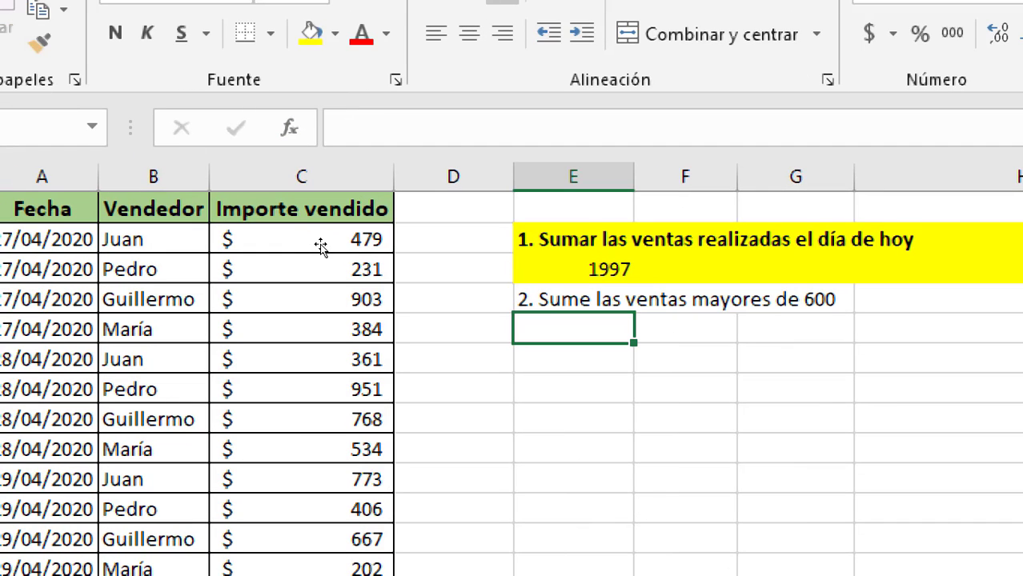
Enter =SUMAR.SI(C2:C17;">600") in E5, totalling 4809.
text(=s)
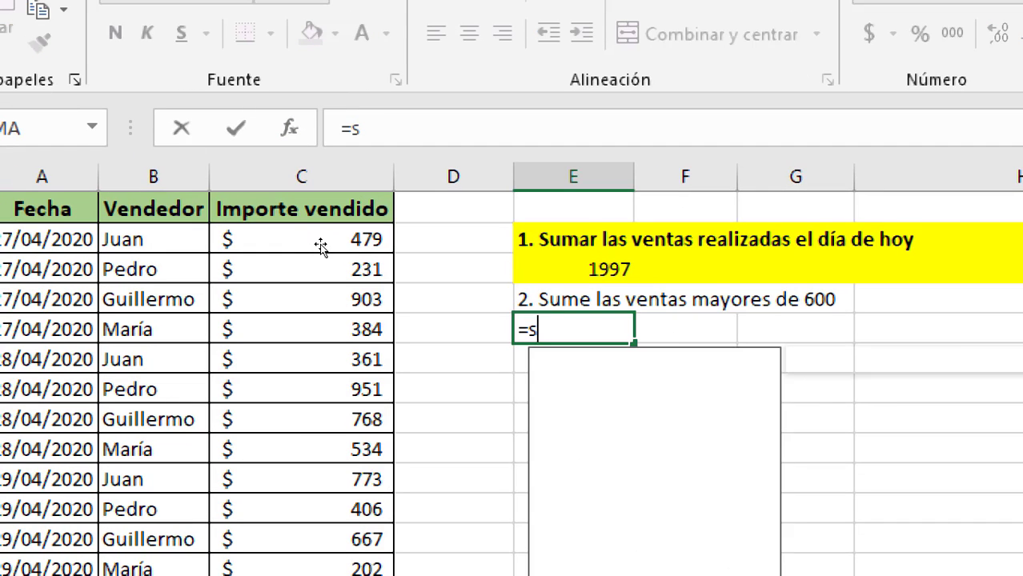
text(uma)
key(Down)
key(Down)
key(Down)
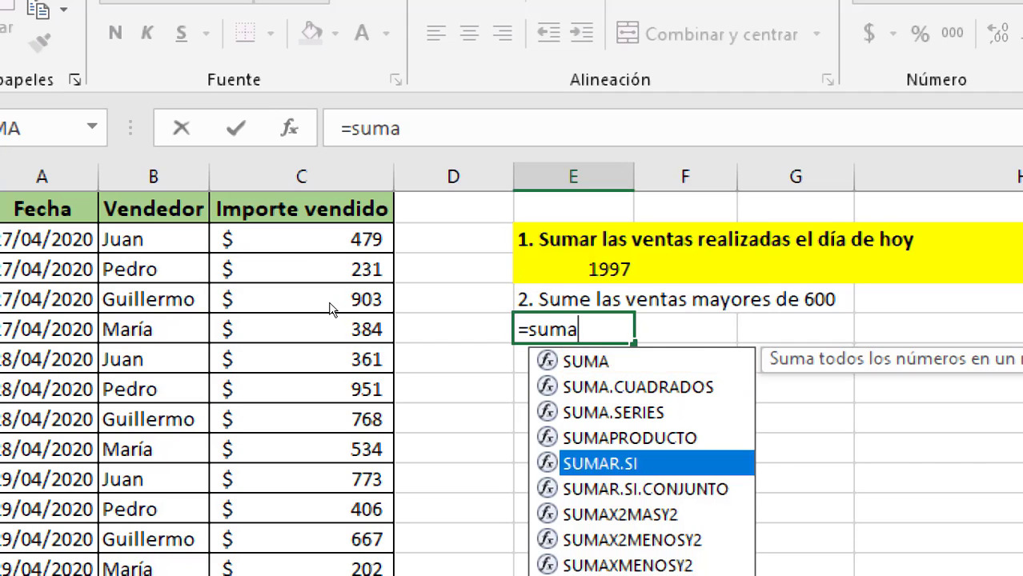
key(Tab)
key(Left)
key(Left)
key(Up)
key(Up)
key(Up)
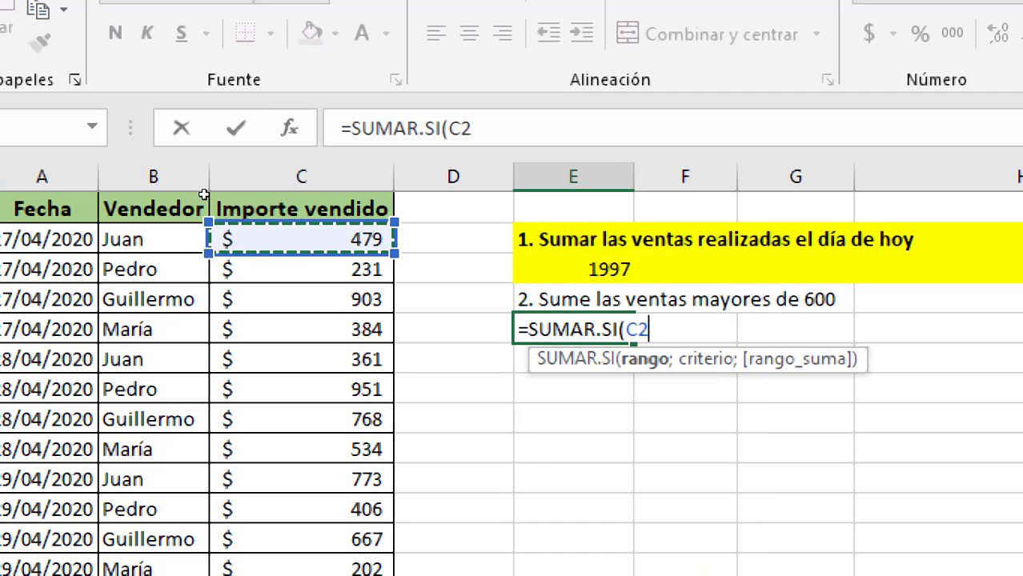
key(ctrl+shift+Down)
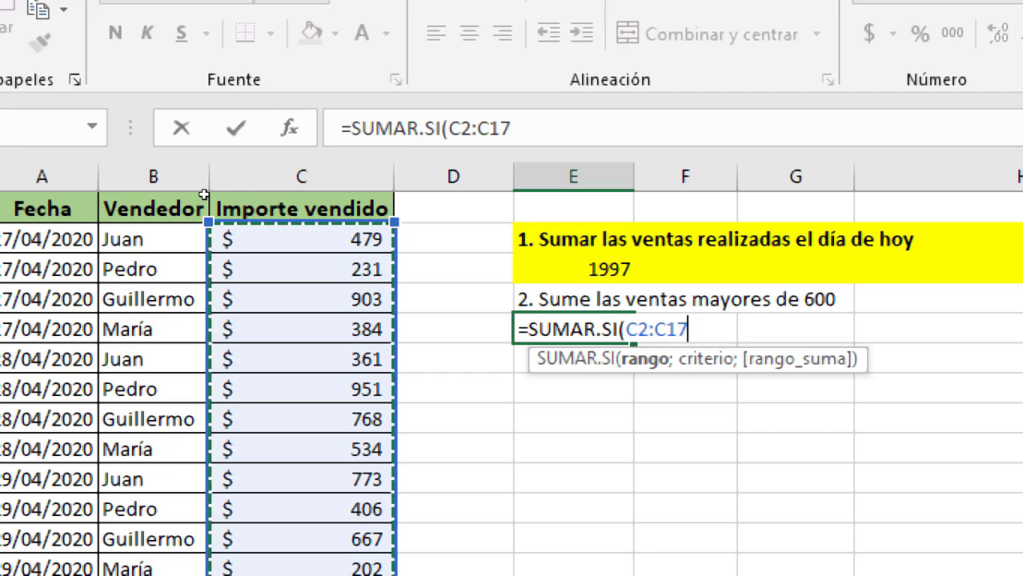
text(;)
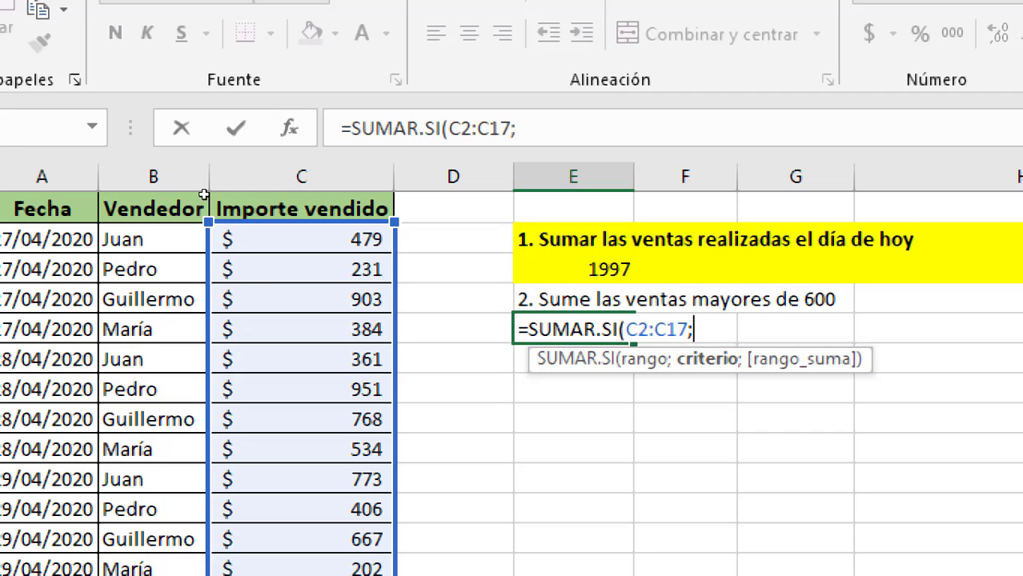
text(">6)
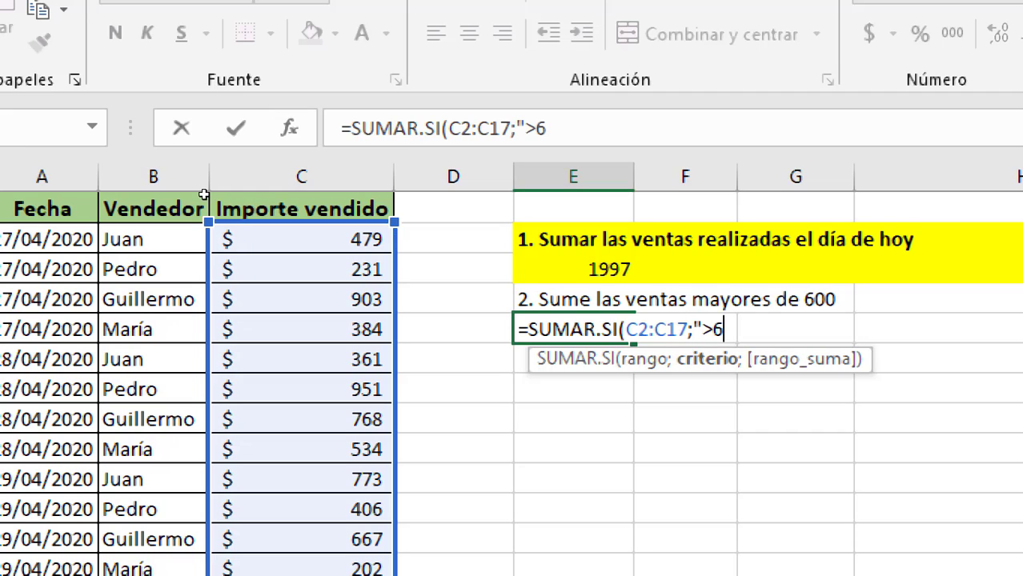
text(00)
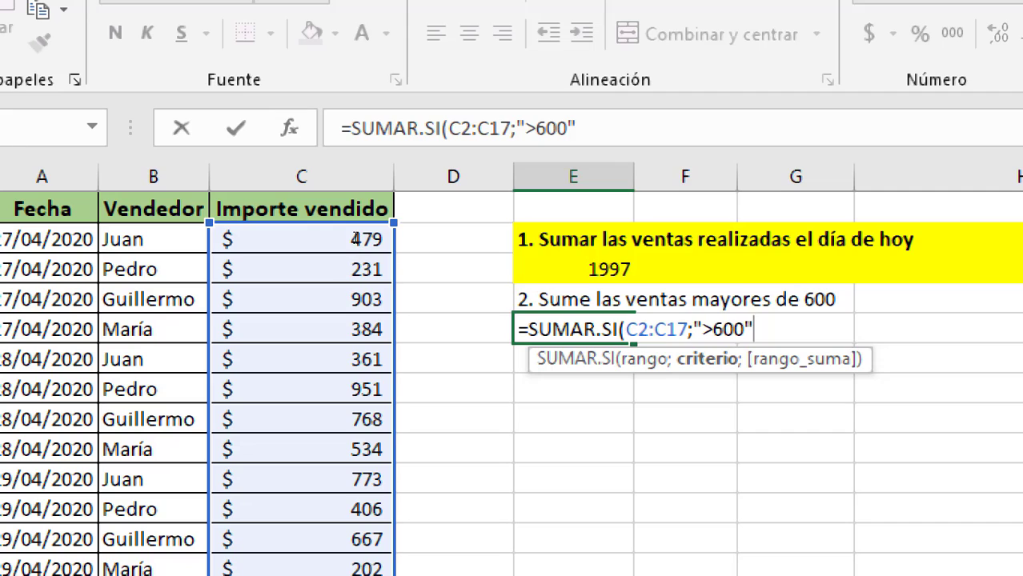
text())
key(Return)
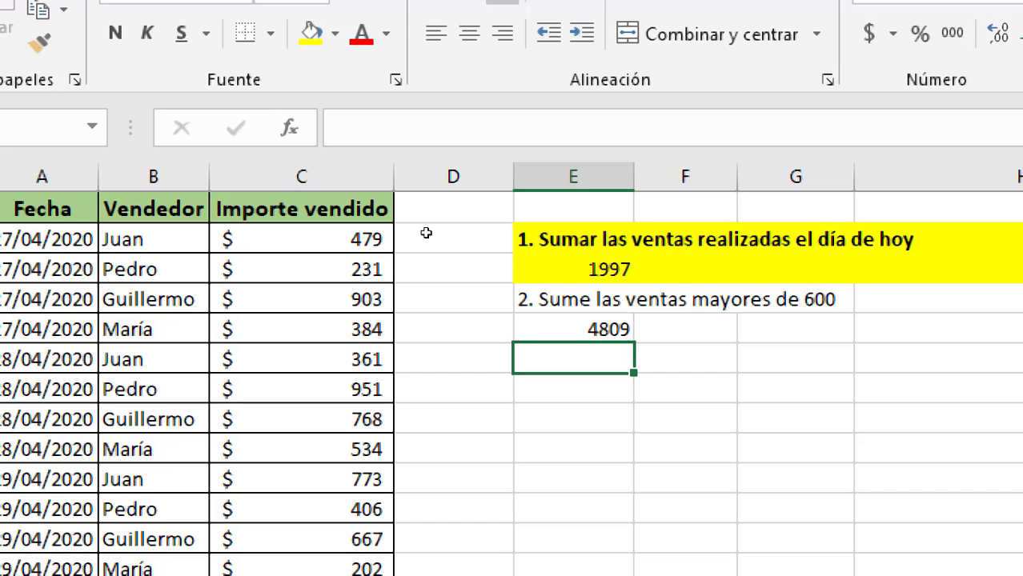
key(Up)
key(F2)
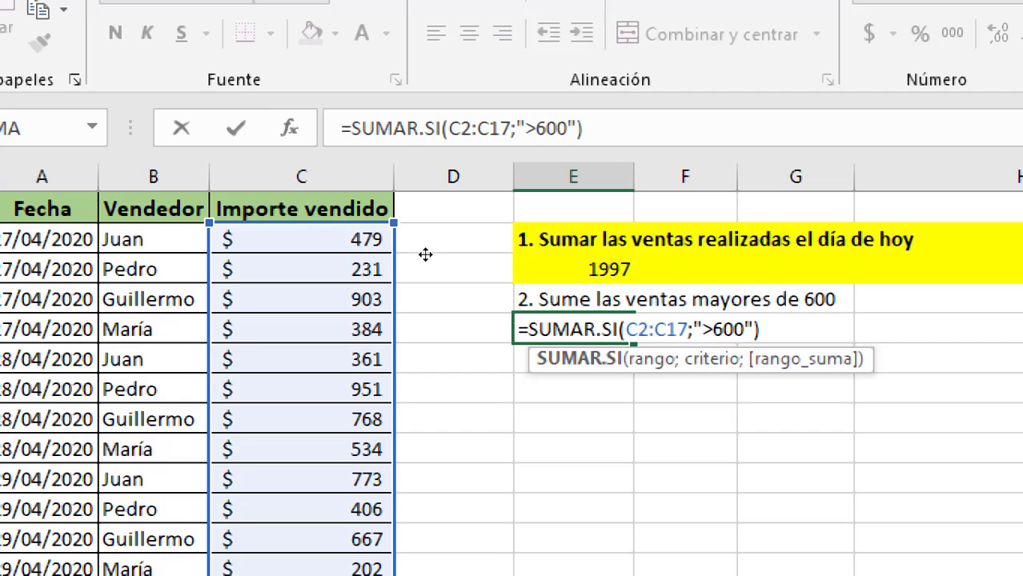
key(shift+Right)
key(shift+Right)
key(shift+Right)
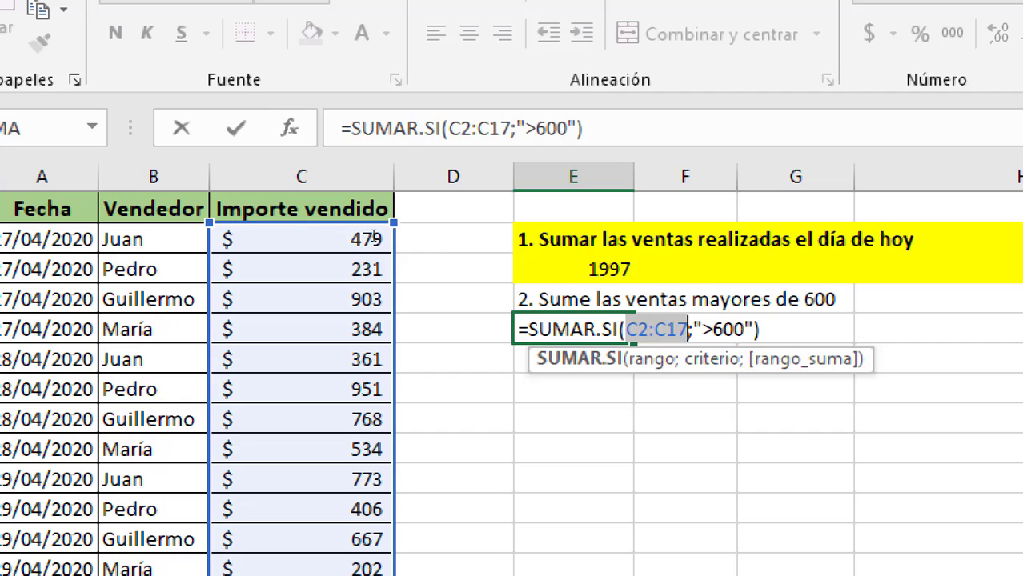
key(shift+Right)
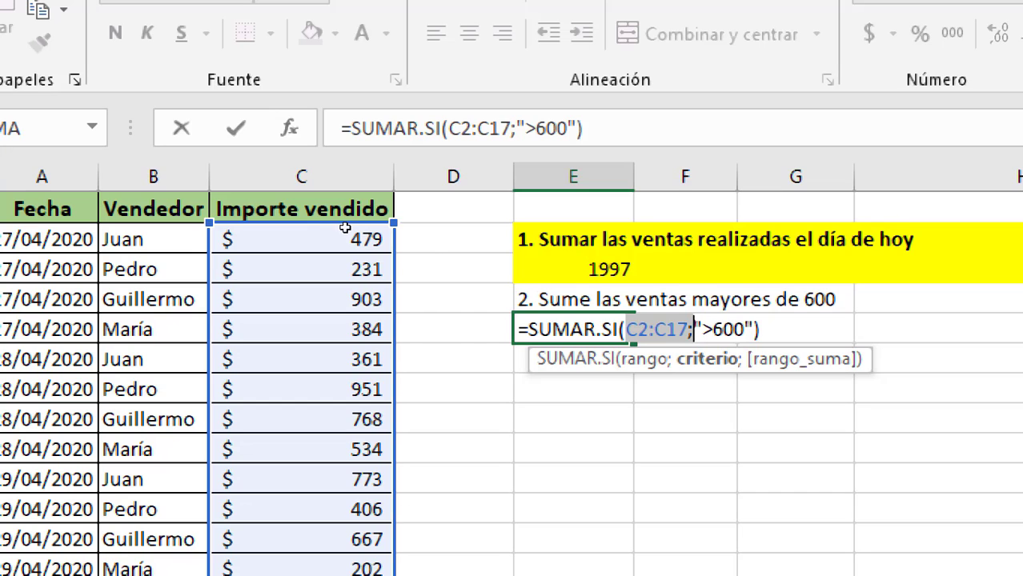
key(ctrl+Return)
key(Up)
key(Up)
key(Up)
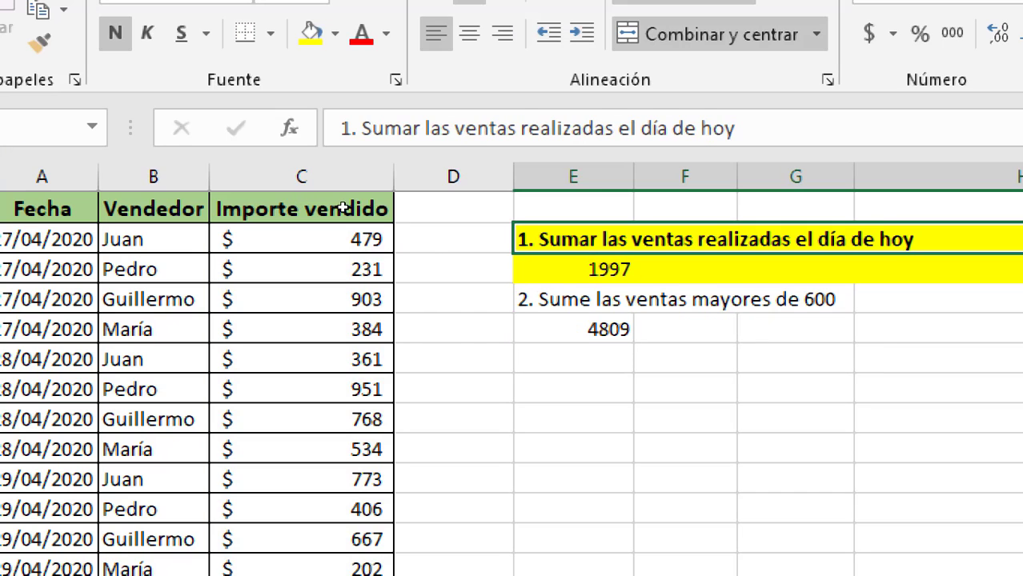
double_click(595, 270)
drag(626, 270, 693, 269)
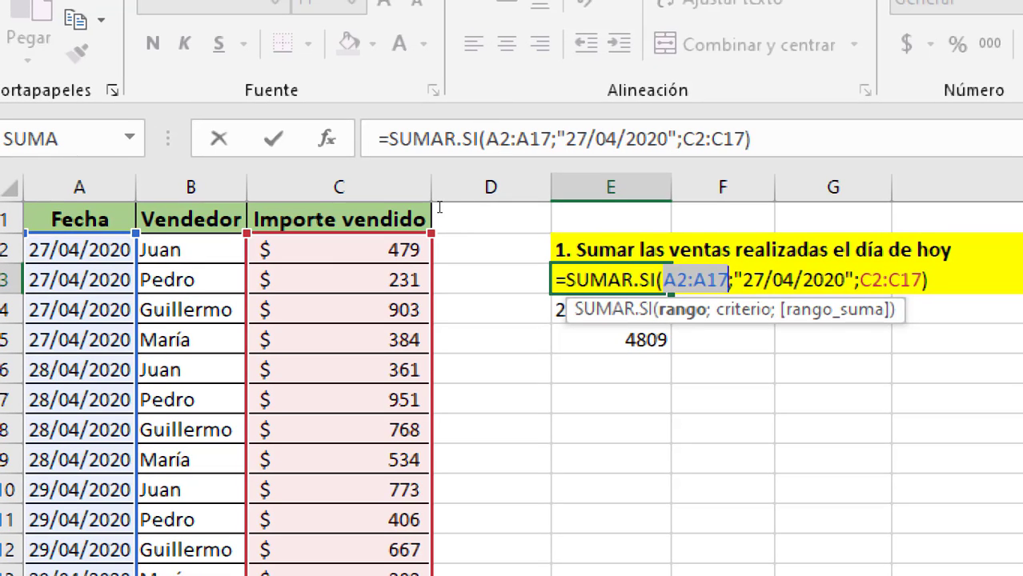
key(shift+Right)
key(shift+Right)
key(shift+Right)
key(shift+Right)
key(shift+Right)
key(shift+Right)
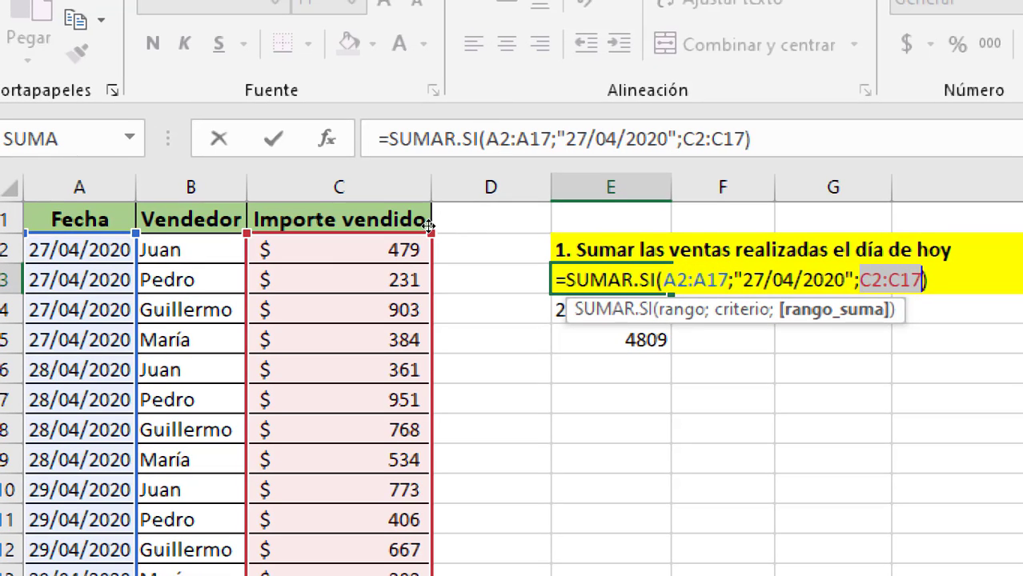
key(Return)
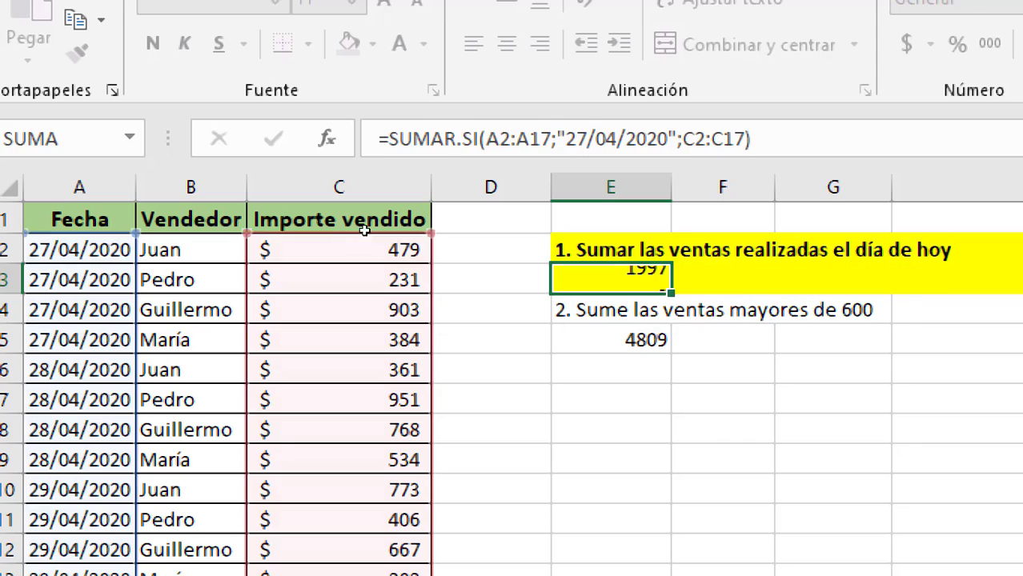
key(Down)
key(F2)
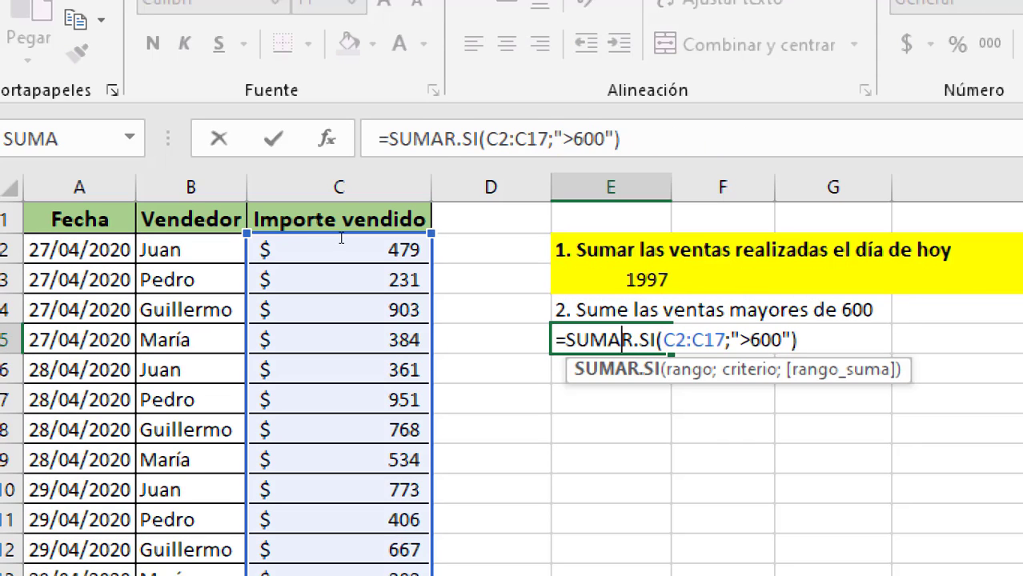
key(shift+Right)
key(shift+Right)
key(shift+Right)
key(shift+Right)
key(shift+Right)
key(shift+Left)
key(shift+Left)
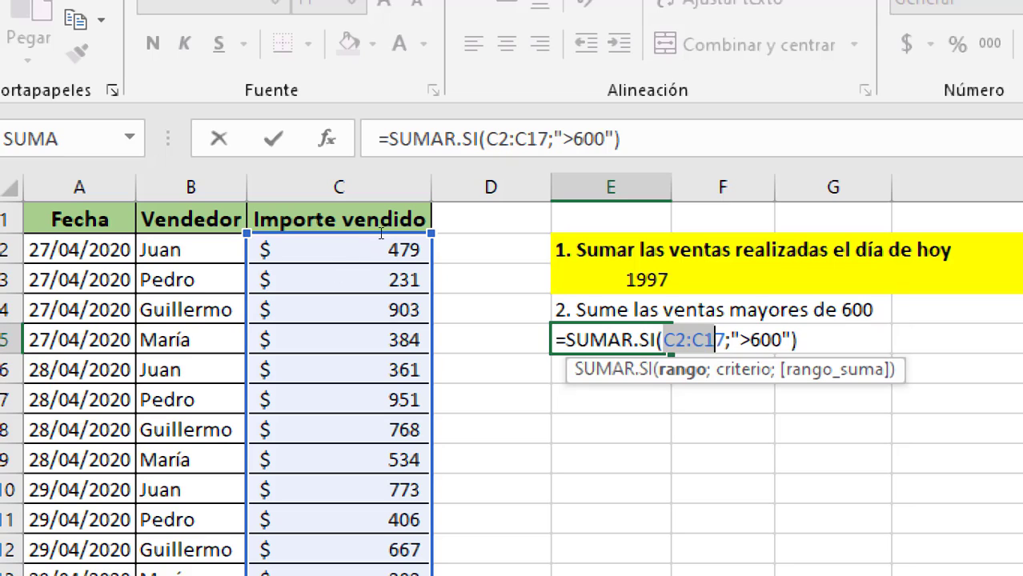
key(Right)
key(Right)
key(shift+Right)
key(shift+Right)
key(shift+Right)
key(shift+Right)
key(shift+Right)
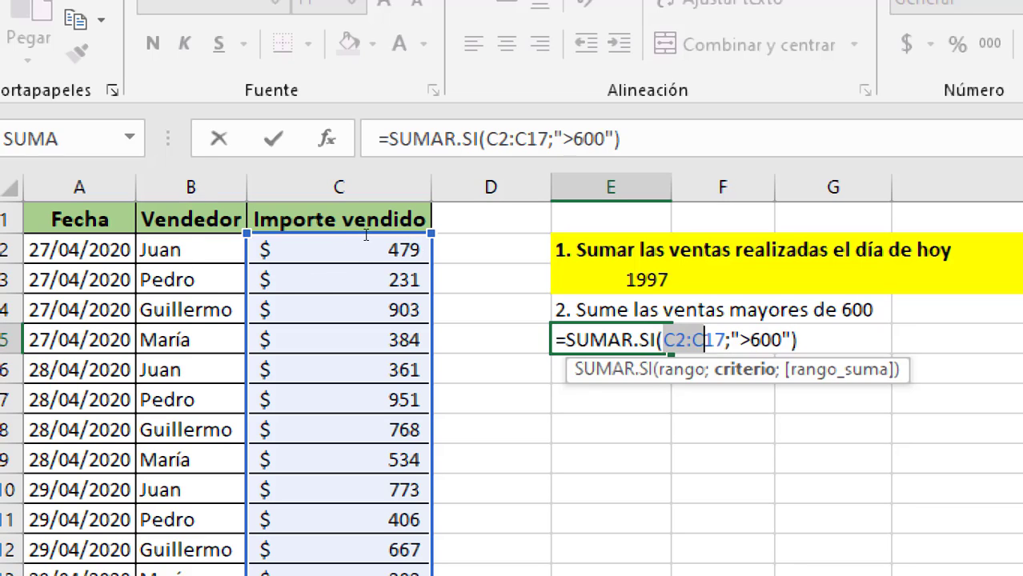
key(shift+Right)
key(shift+Right)
key(shift+Right)
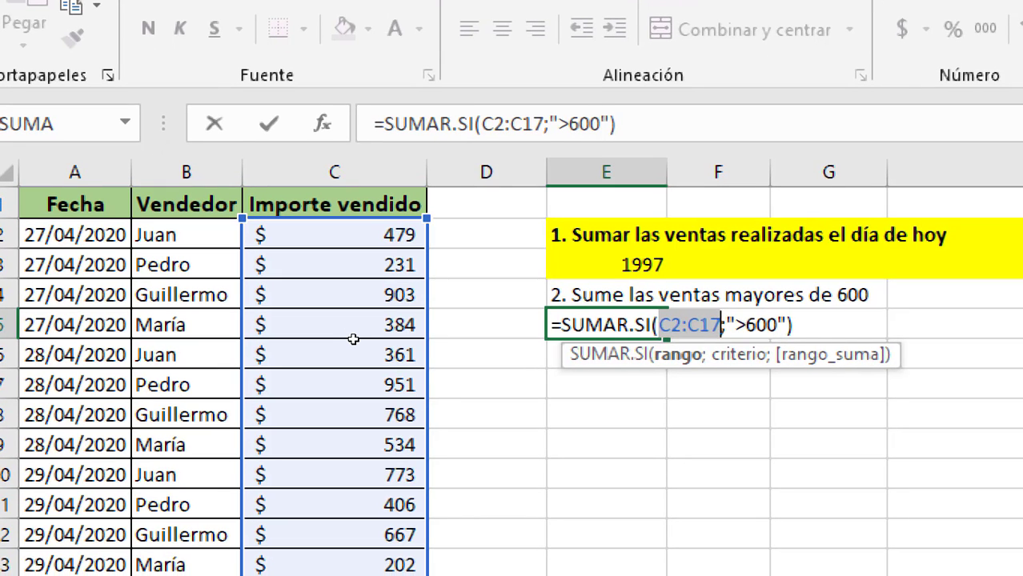
key(Return)
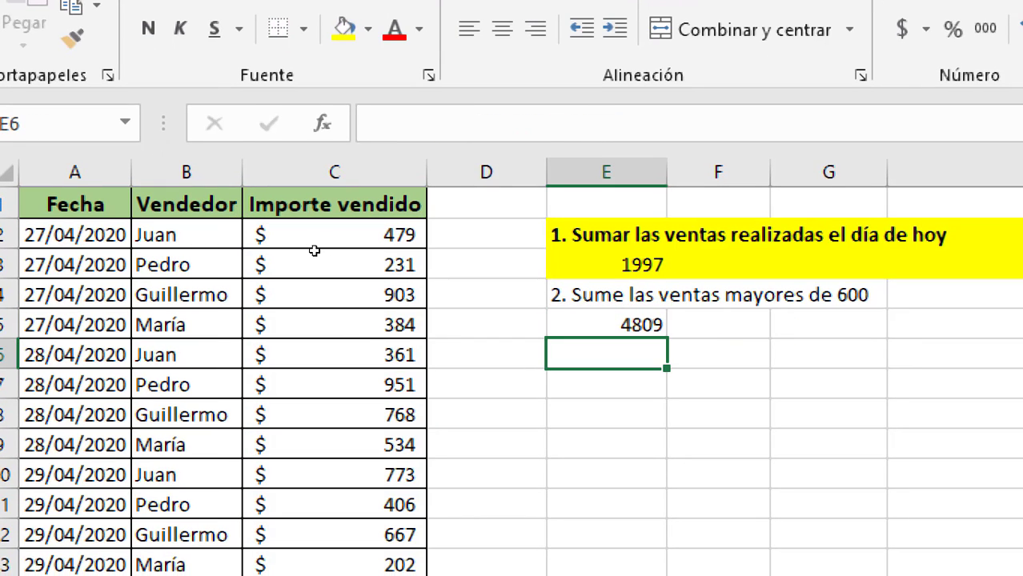
key(Return)
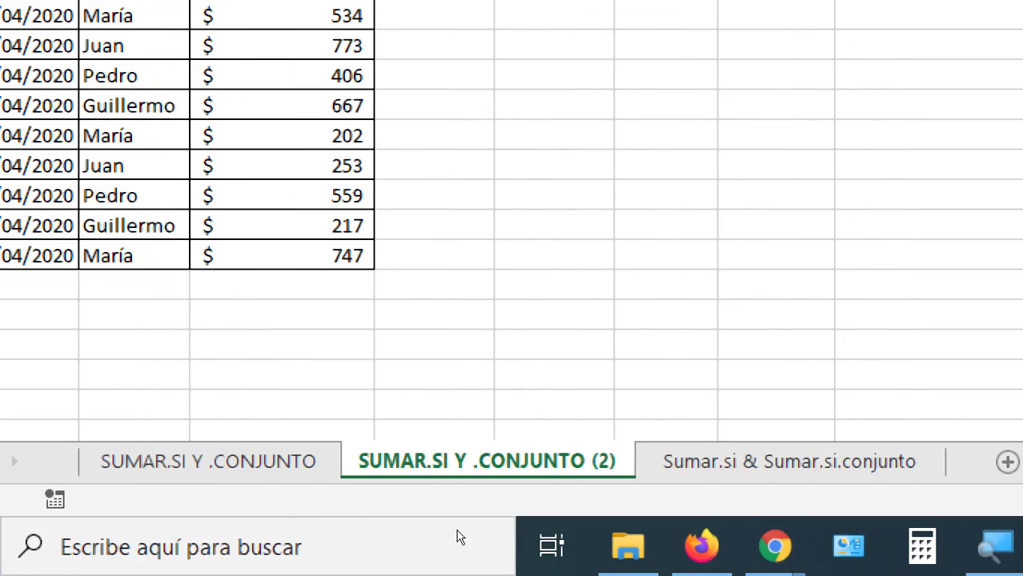
Switch to the Sumar.si & Sumar.si.conjunto sheet and review the Perfumería, <30, Contado and <40 criteria.
key(ctrl+Page_Down)
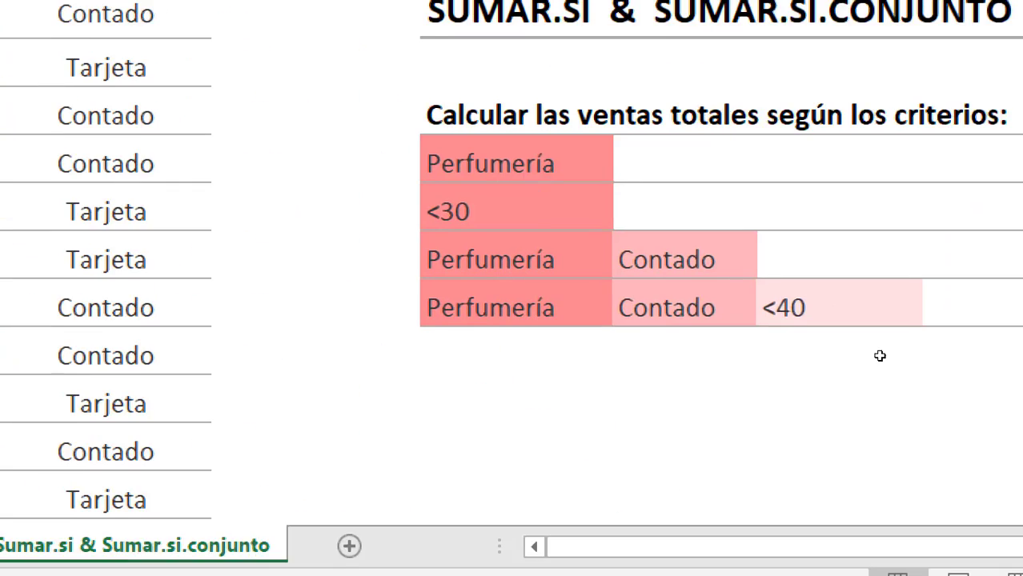
key(Up)
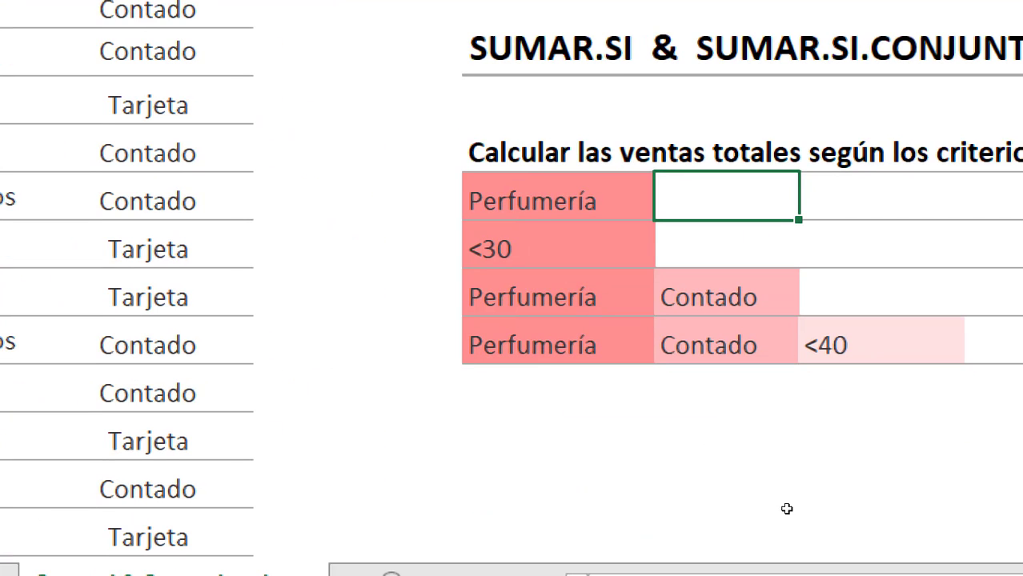
key(Down)
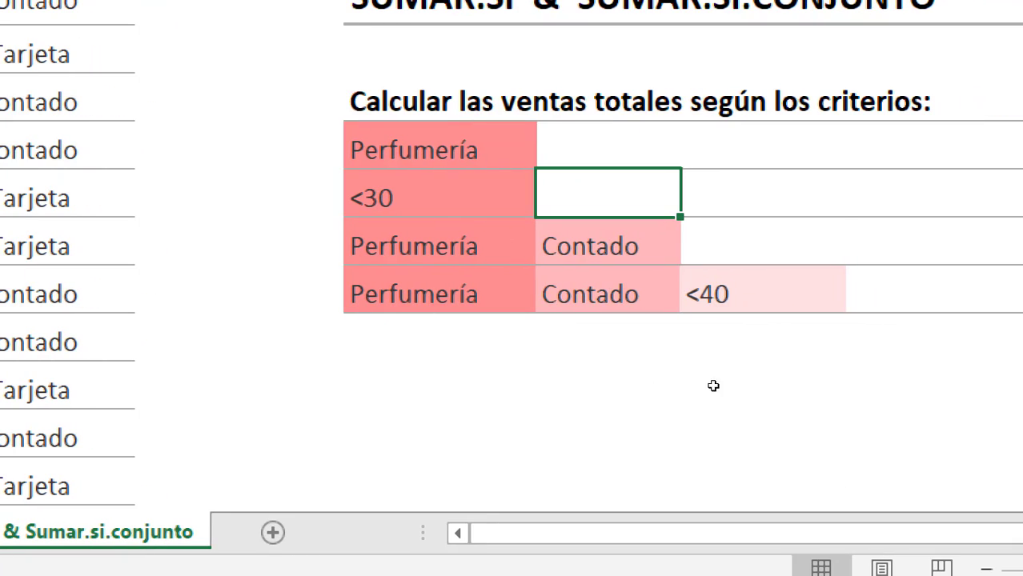
key(Down)
key(Right)
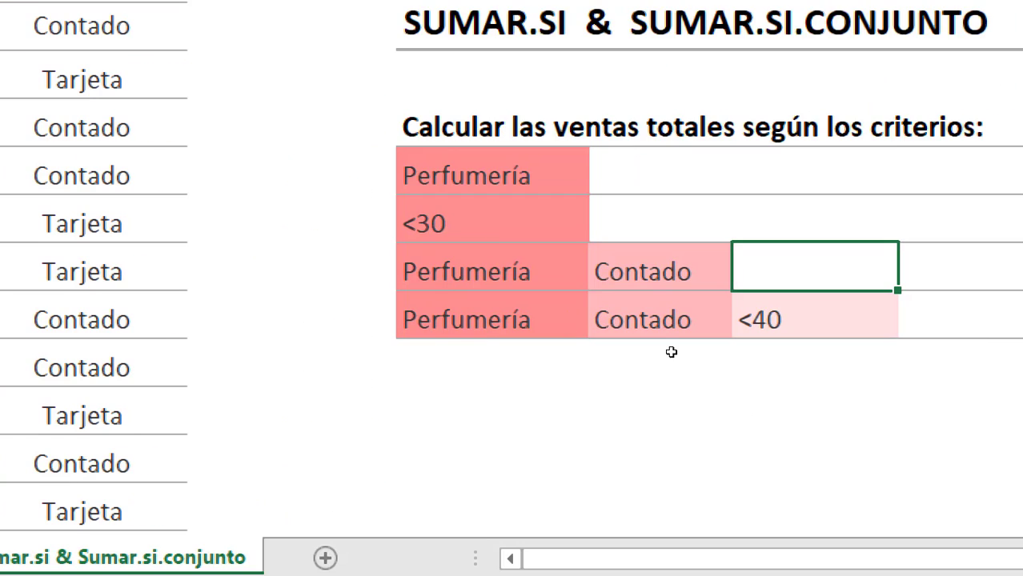
key(Left)
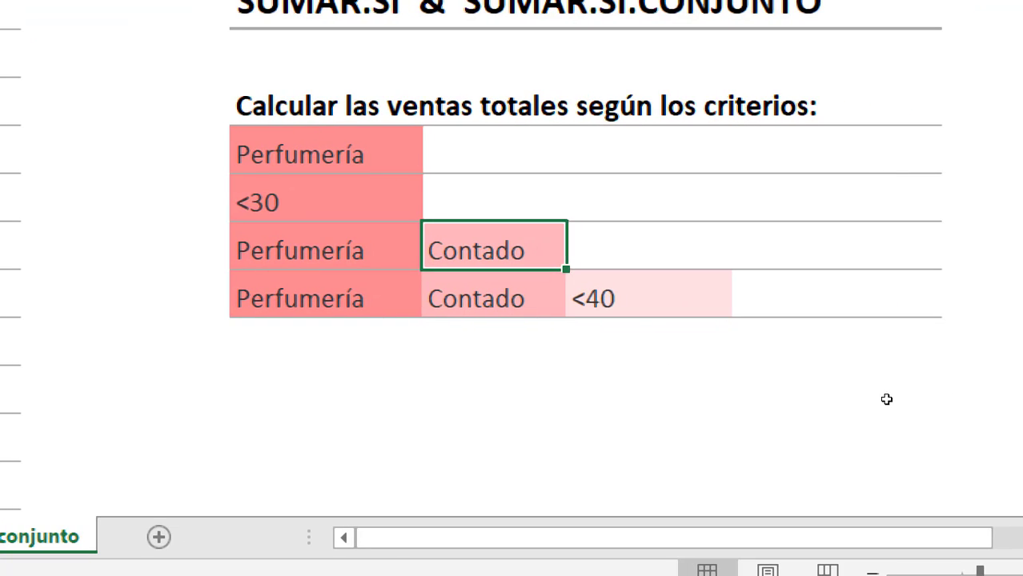
key(Down)
key(Right)
key(Right)
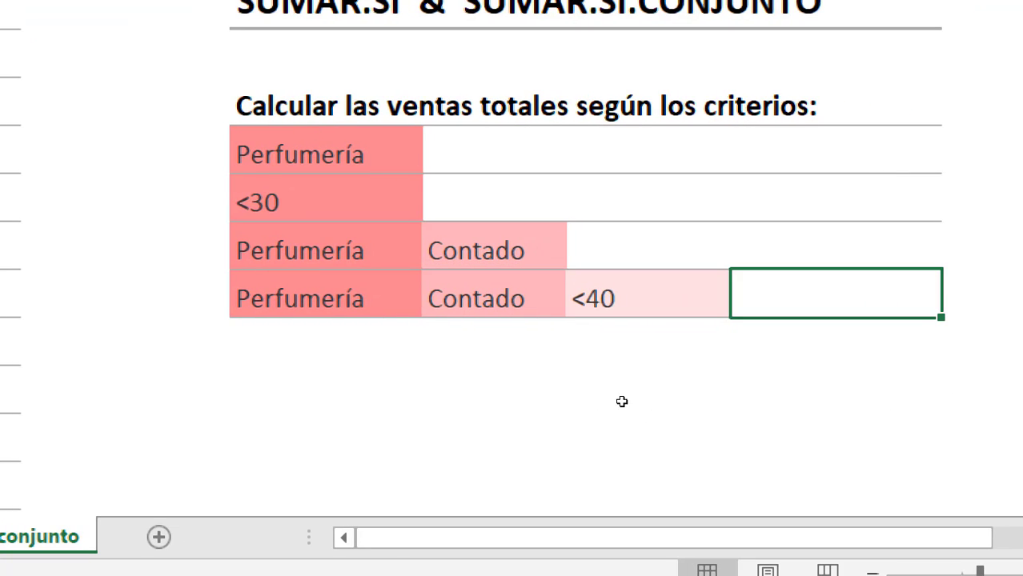
key(Left)
key(Left)
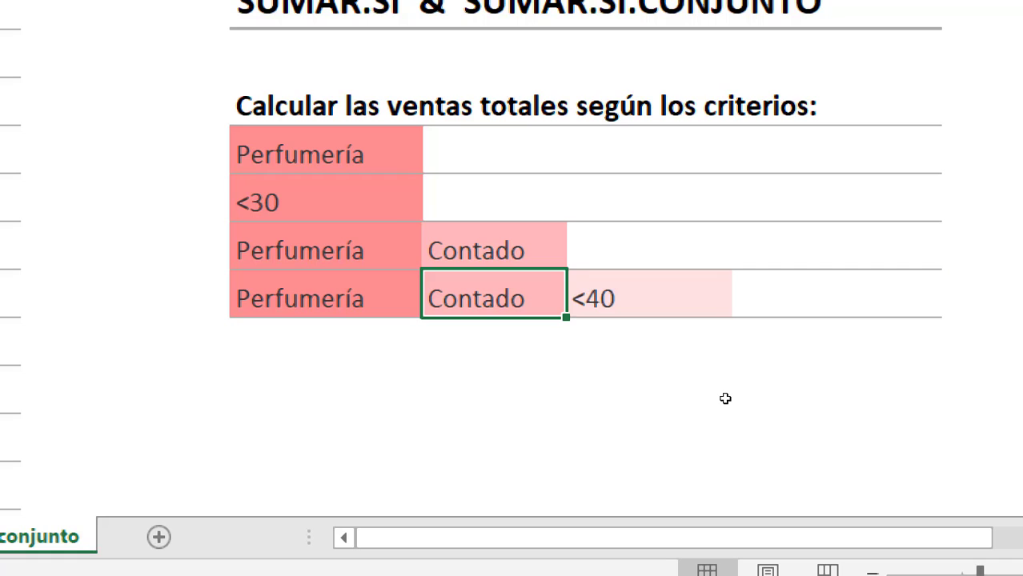
key(Right)
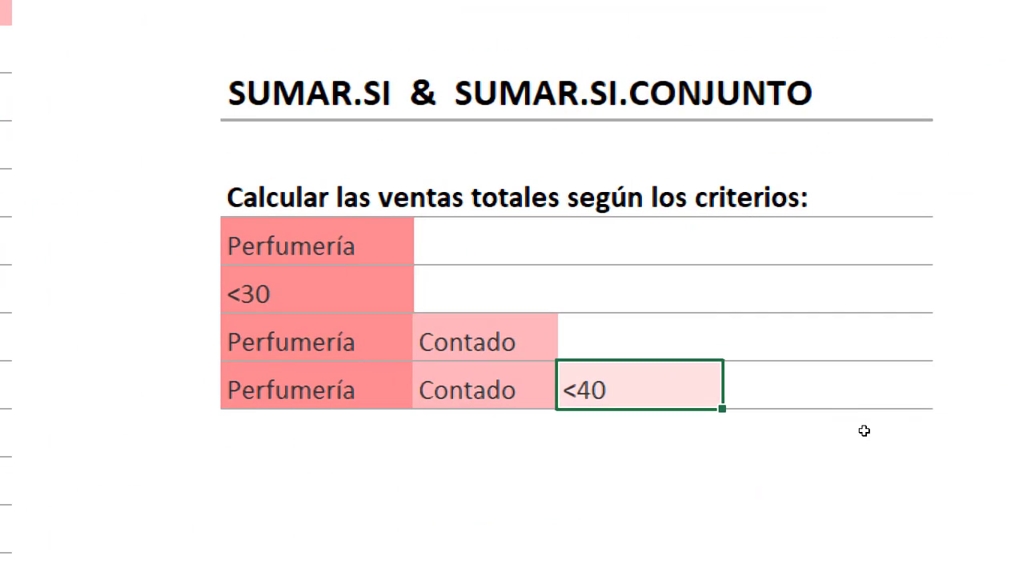
Select the two multi-criteria rows, Perfumería Contado and Perfumería Contado <40.
click(868, 401)
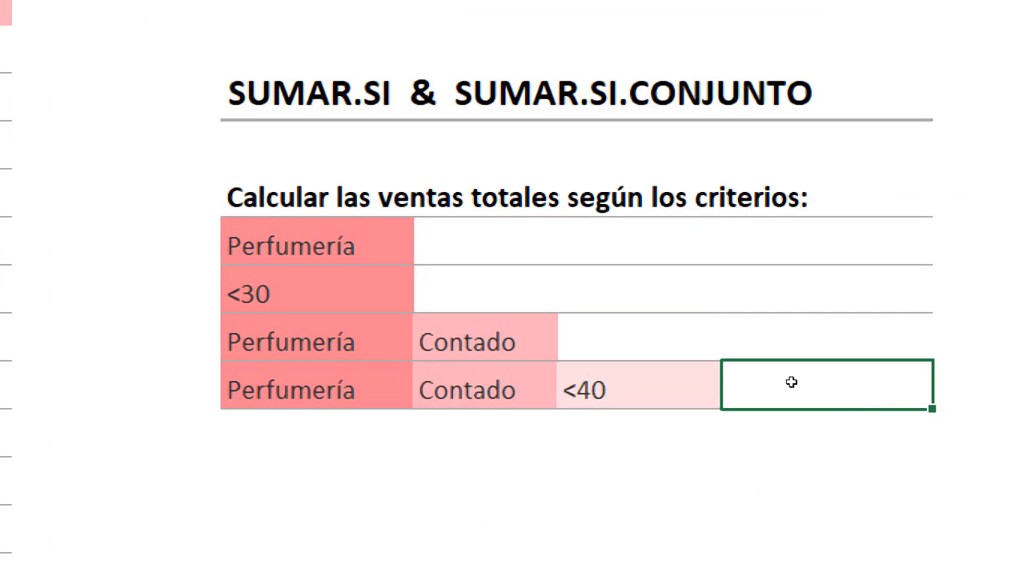
key(Up)
key(Left)
key(Left)
key(Left)
key(shift+Right)
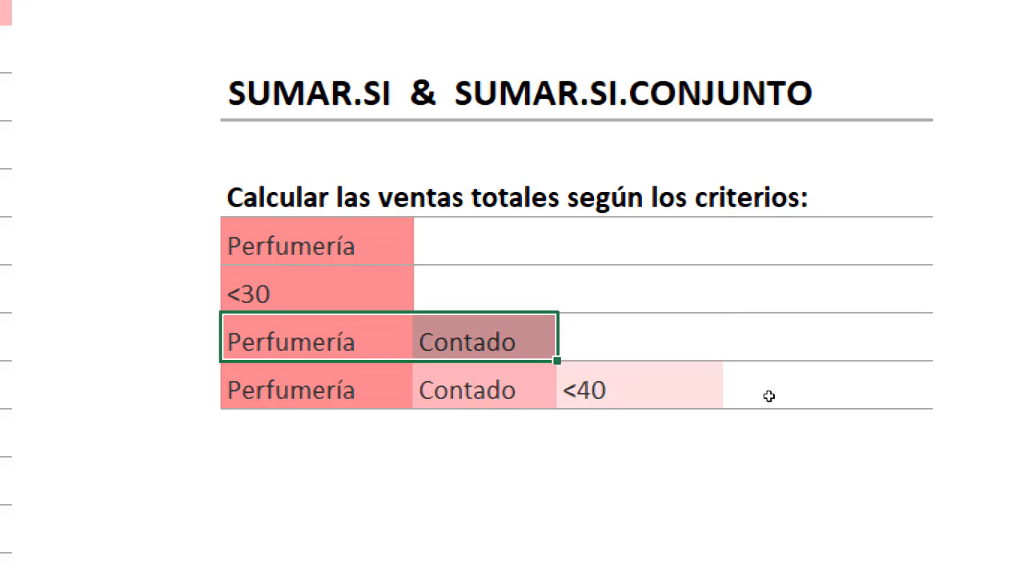
key(shift+Right)
key(shift+Down)
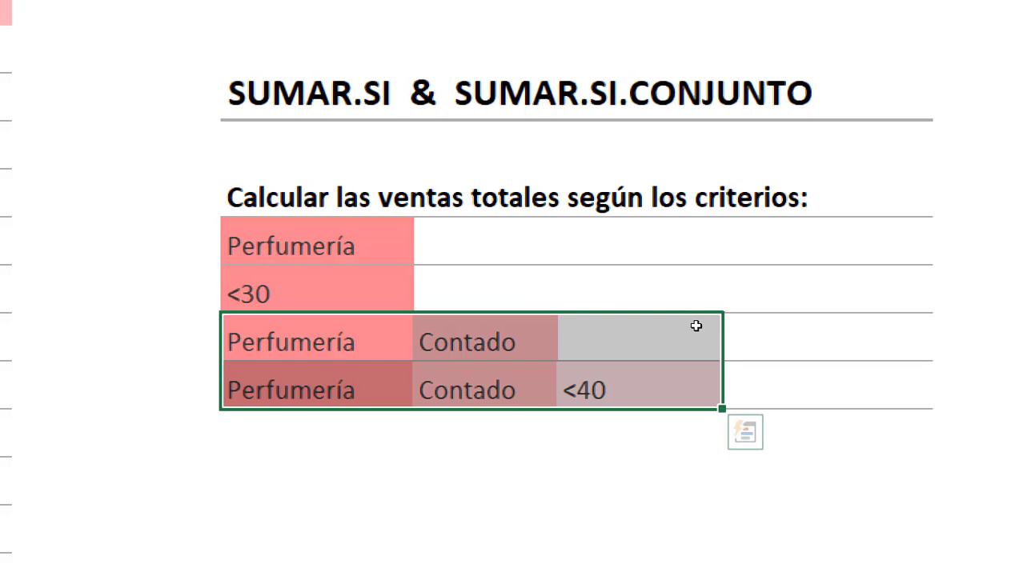
Go over the result cells beside Perfumería and <30, ending at the Perfumería–Contado row.
key(Up)
key(Up)
key(Right)
key(shift+Down)
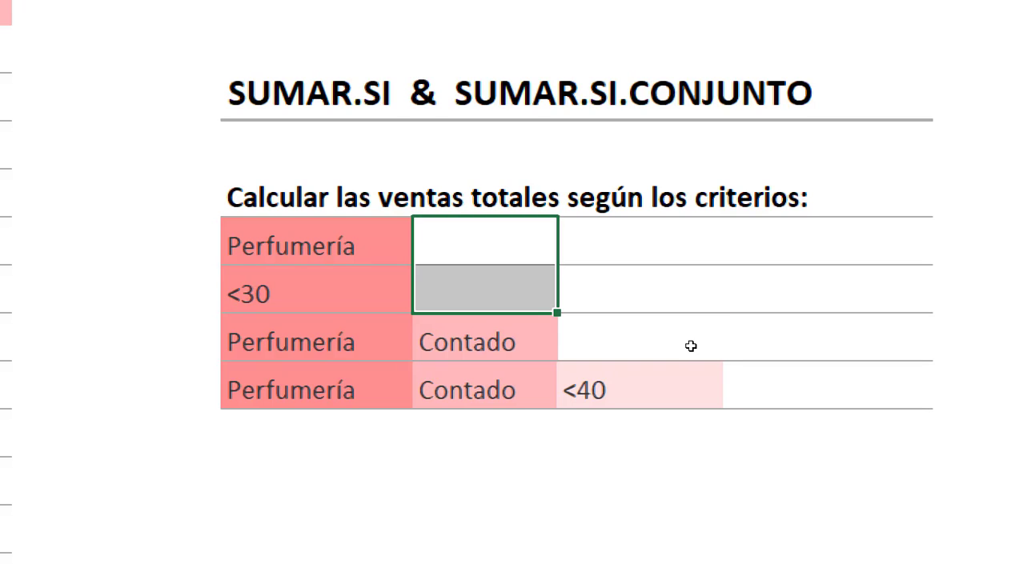
key(Left)
key(Down)
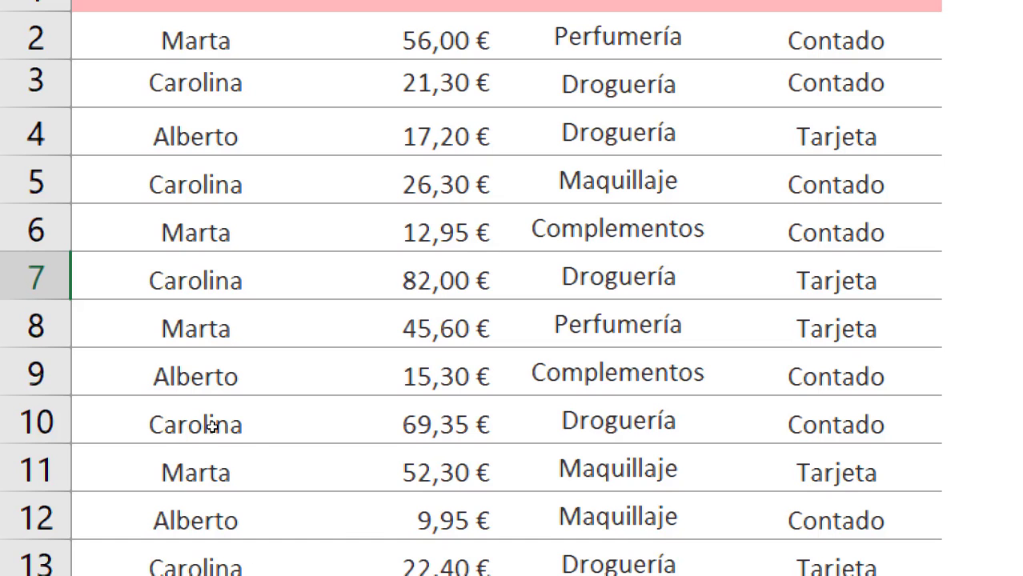
key(Up)
key(Right)
key(Down)
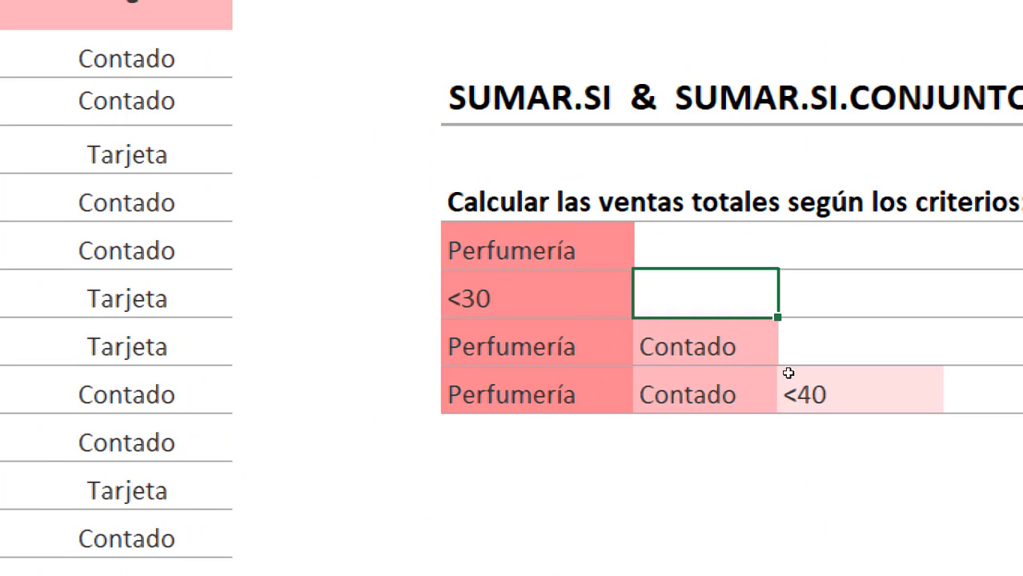
key(Down)
key(Right)
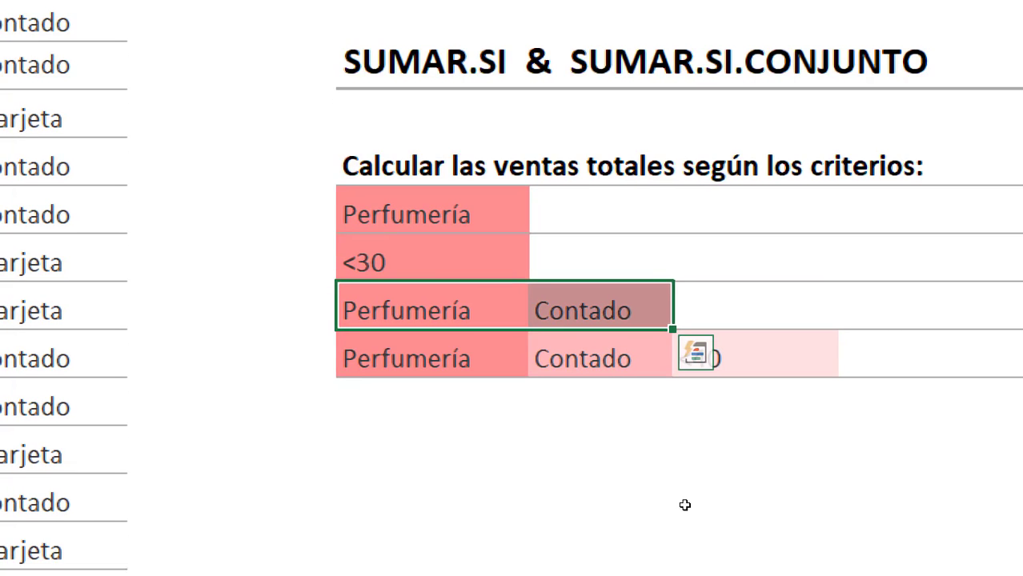
Close the workbook and Excel, answering the save-changes prompt.
click(712, 442)
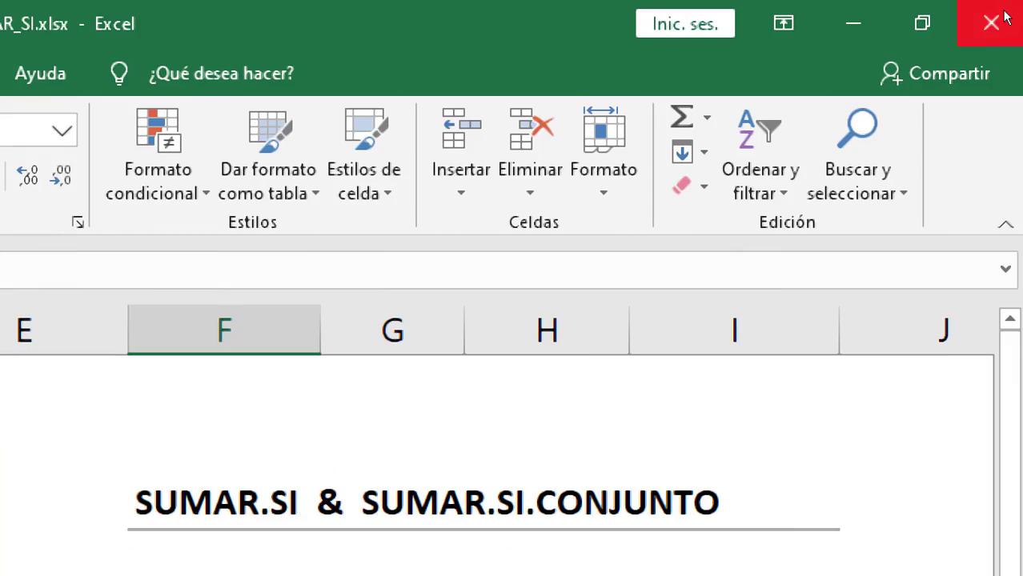
click(1007, 18)
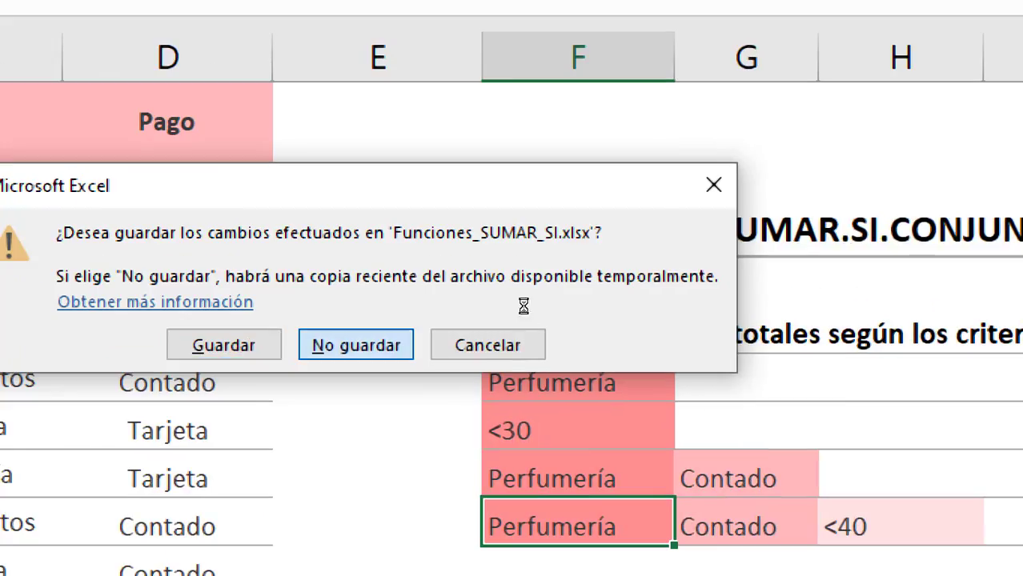
key(Return)
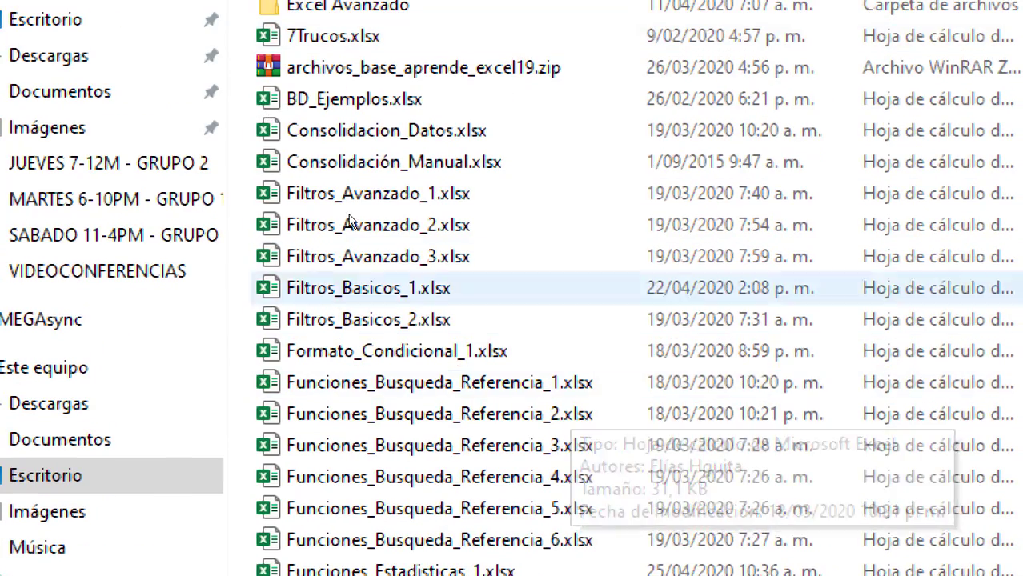
Open Funciones_Estadisticas_1.xlsx from the File Explorer list.
scroll(319, 294, down, 3)
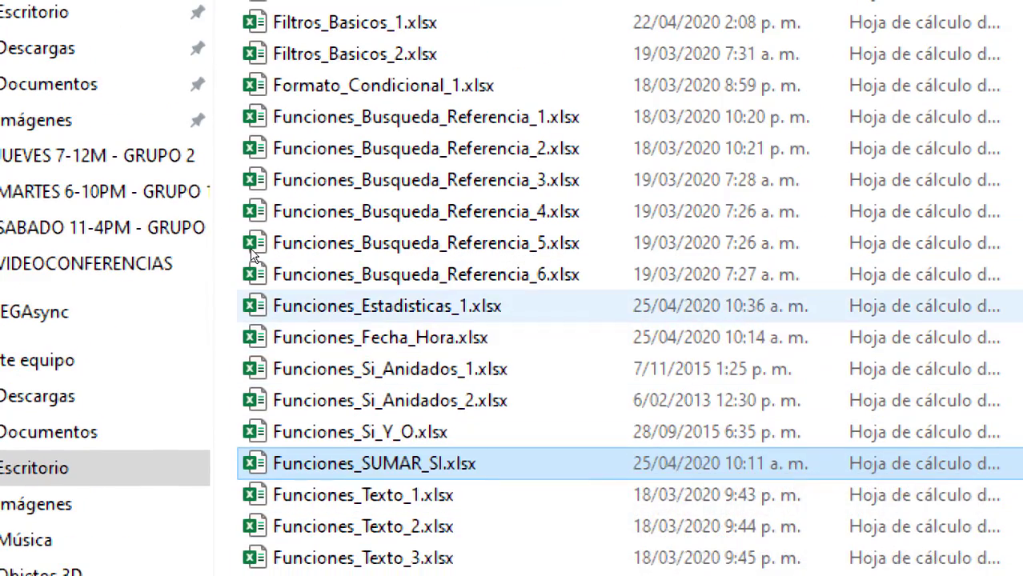
click(265, 306)
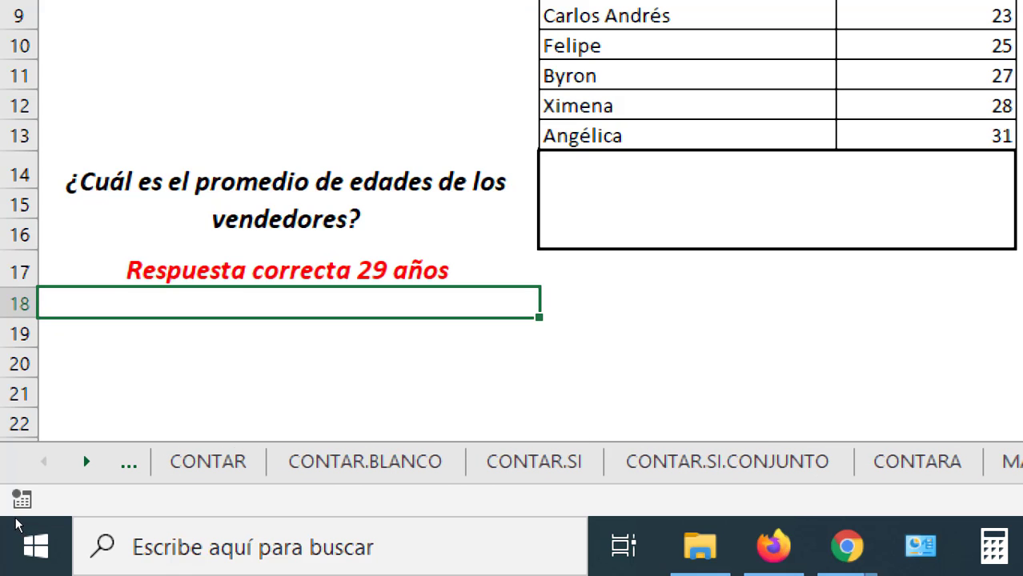
Go to the CONTAR sheet and bring up Fórmulas > Más funciones > Estadísticas.
key(ctrl+Page_Up)
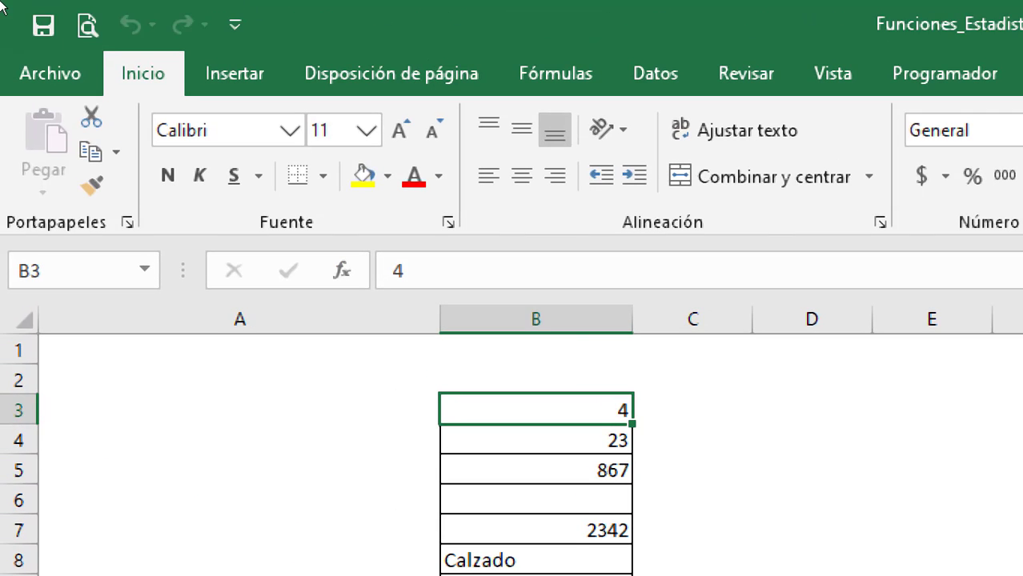
key(alt+u)
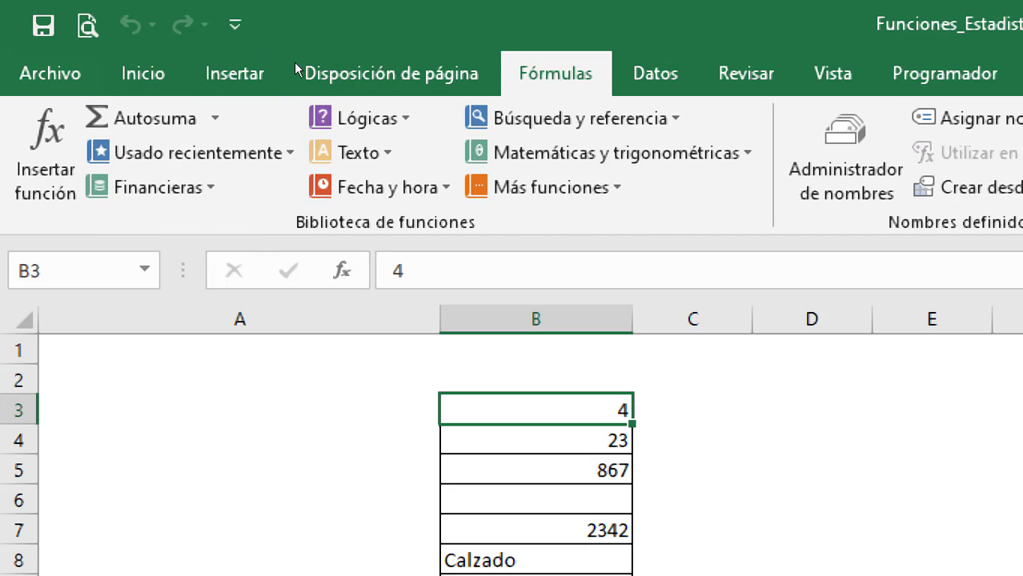
key(Up)
key(Down)
key(Return)
key(Down)
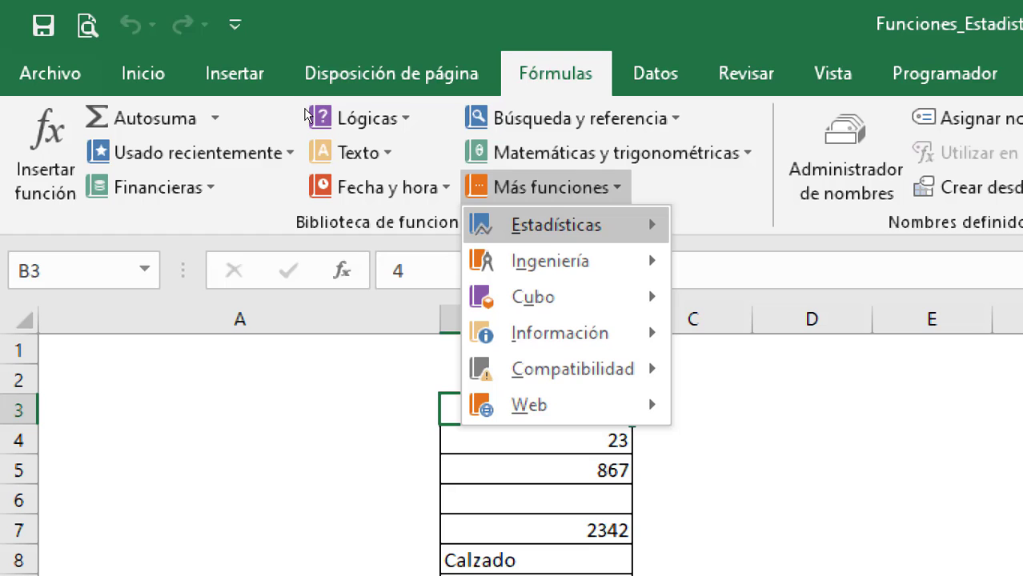
key(Right)
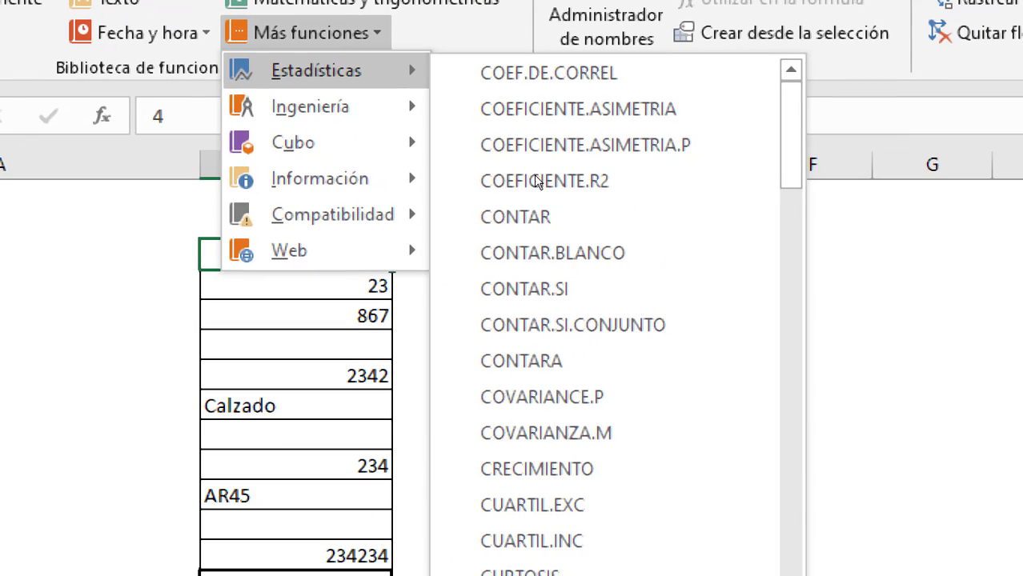
Browse the statistical function list and close it without inserting anything.
scroll(521, 180, down, 3)
scroll(522, 219, down, 6)
scroll(521, 265, down, 5)
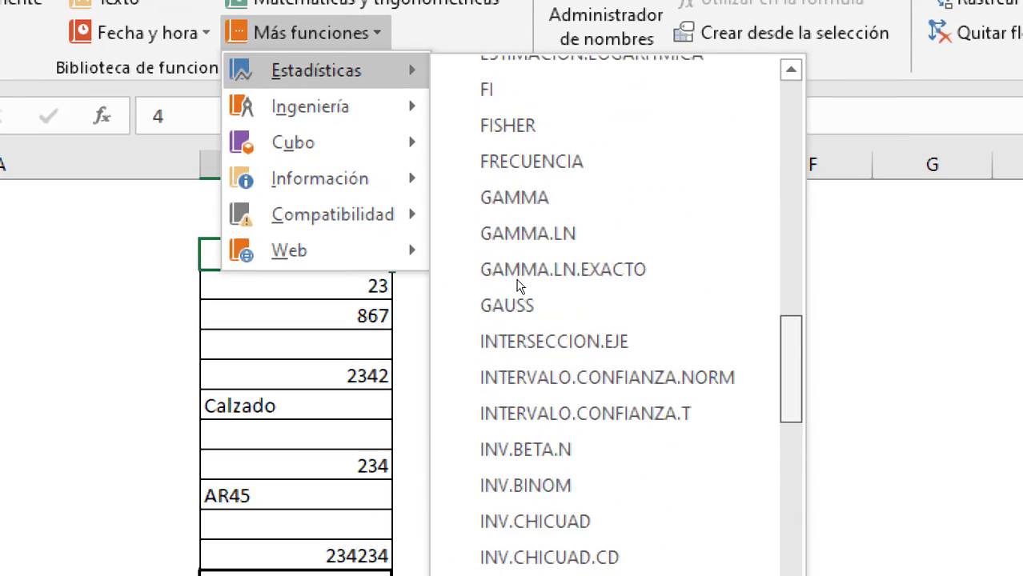
scroll(522, 321, down, 6)
scroll(523, 352, down, 5)
scroll(520, 384, down, 3)
scroll(520, 405, down, 9)
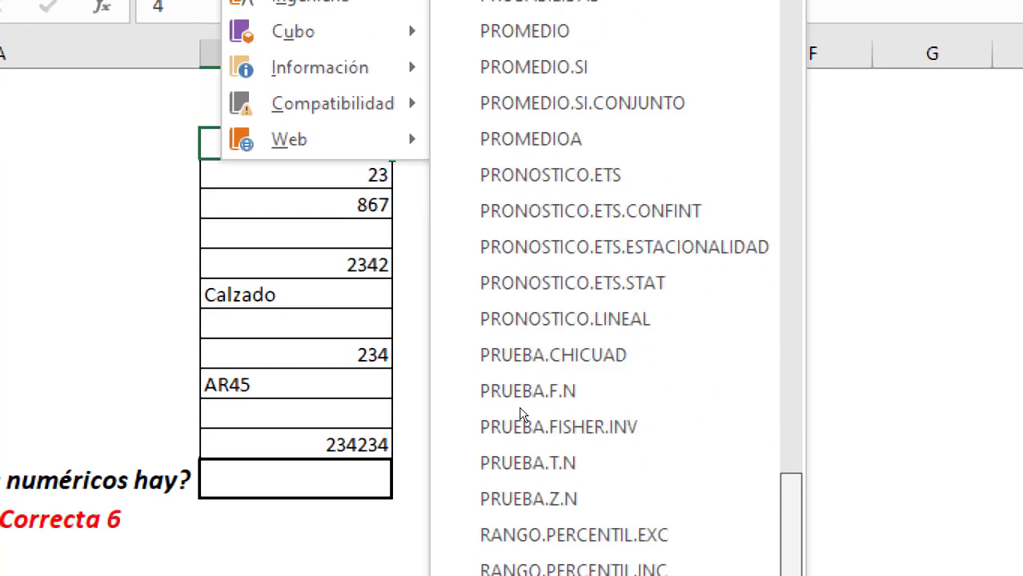
scroll(520, 418, down, 3)
scroll(520, 432, down, 2)
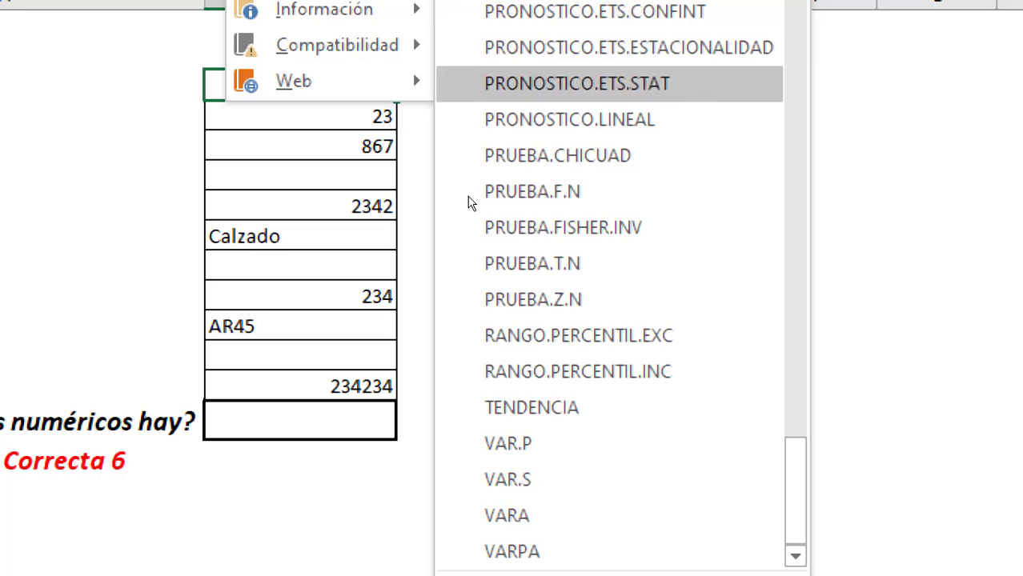
scroll(463, 240, up, 4)
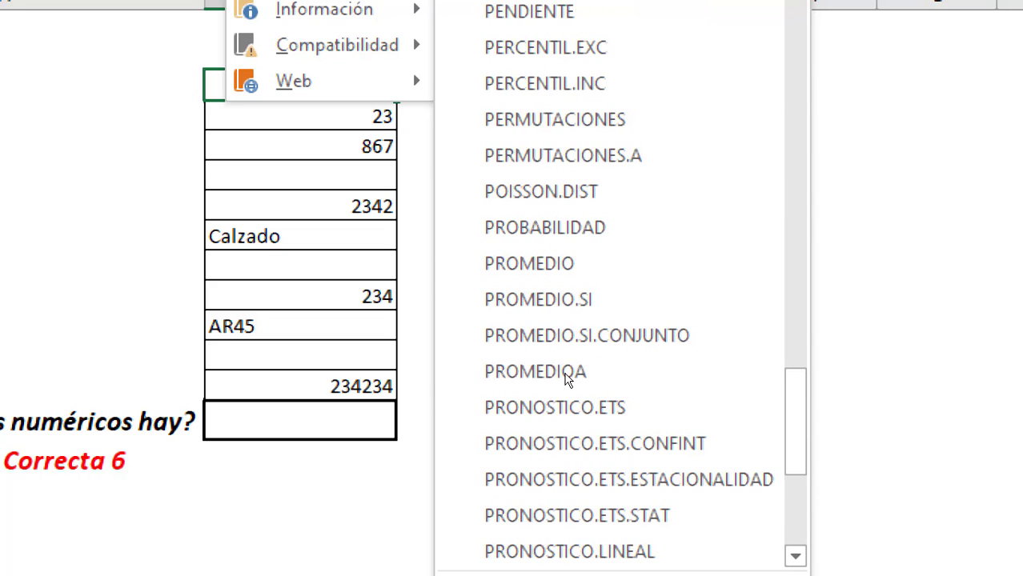
key(Escape)
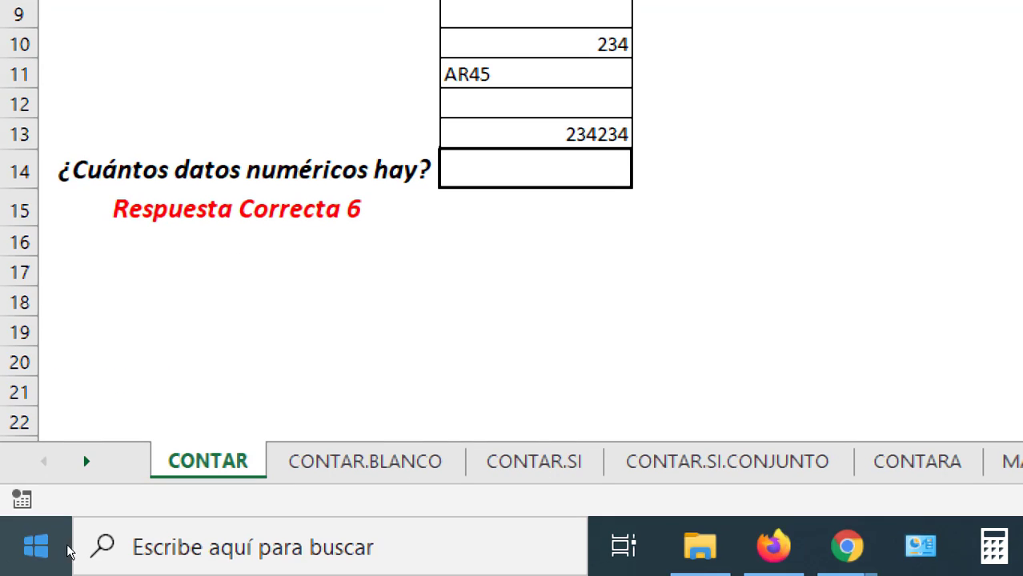
key(ctrl+Page_Down)
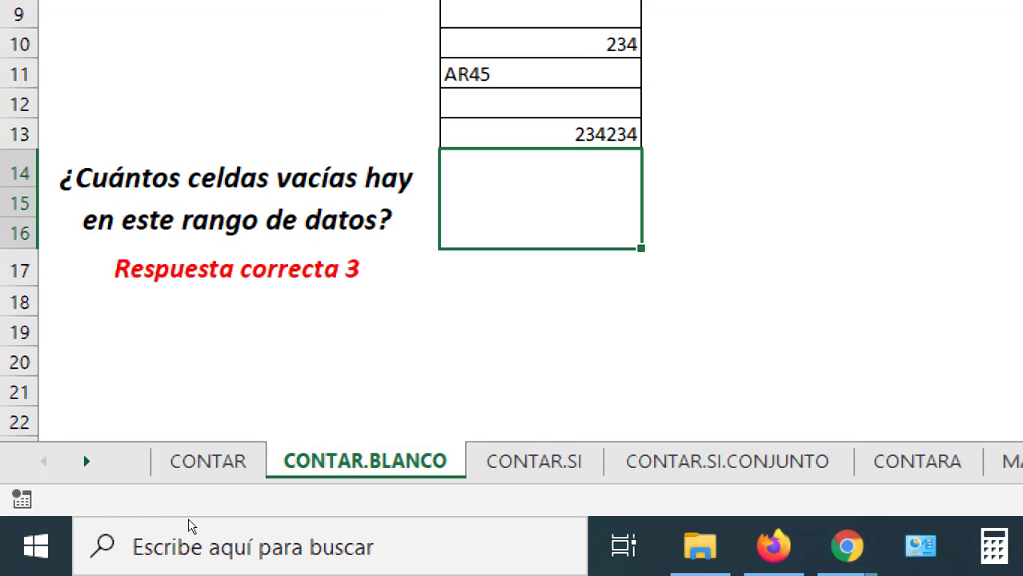
key(ctrl+Page_Down)
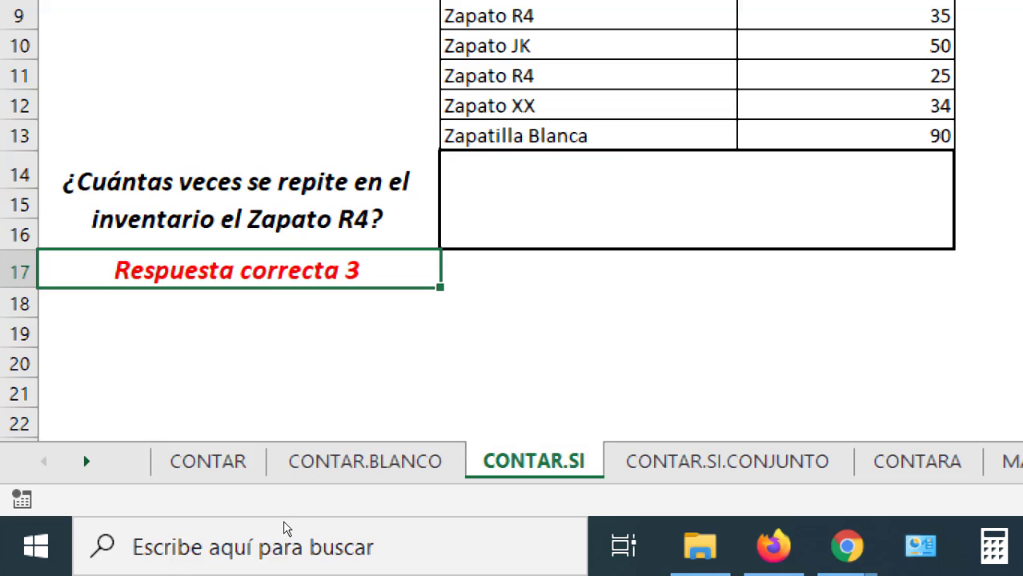
key(ctrl+Page_Down)
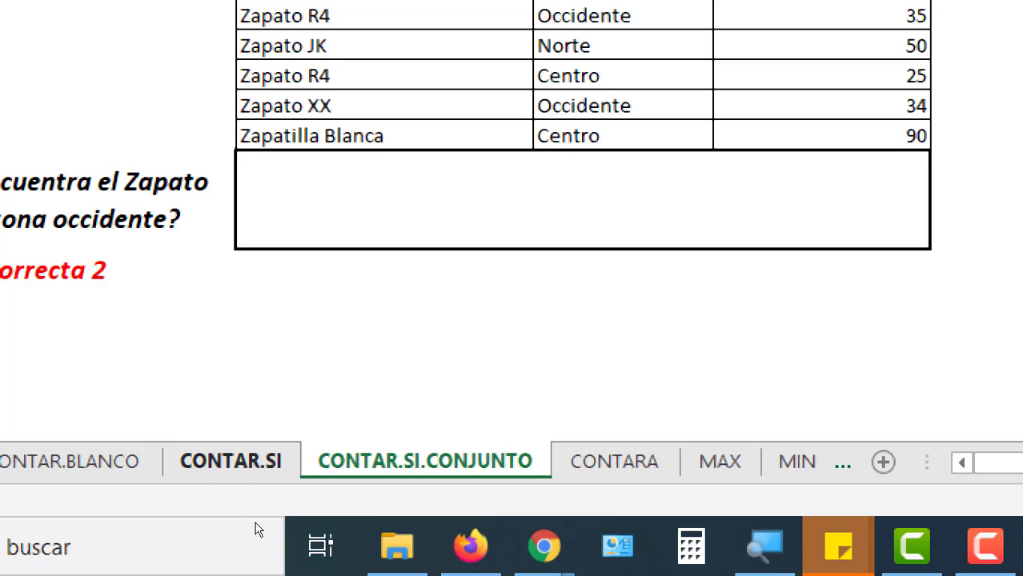
key(ctrl+Page_Down)
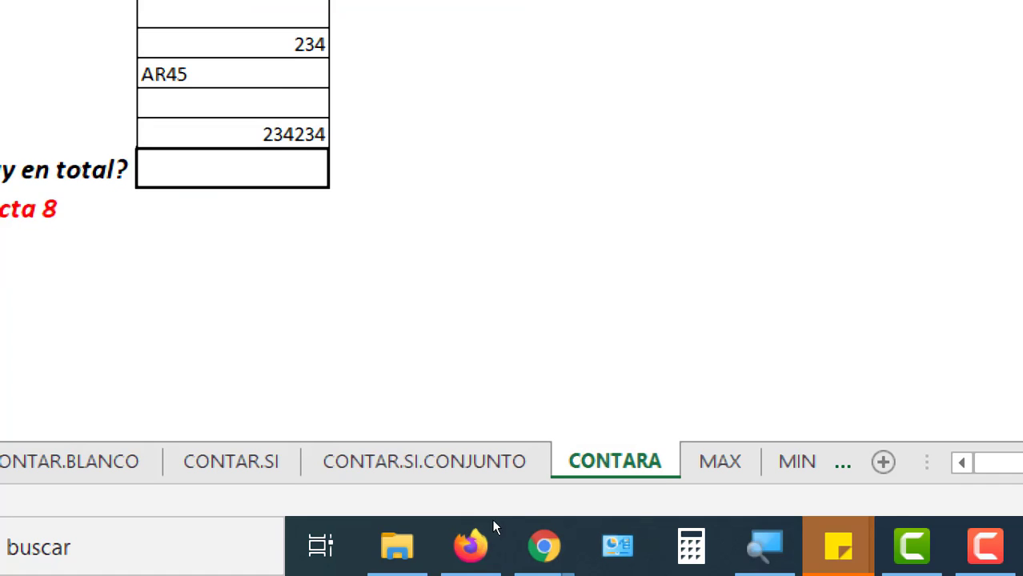
key(ctrl+Page_Down)
key(ctrl+Page_Down)
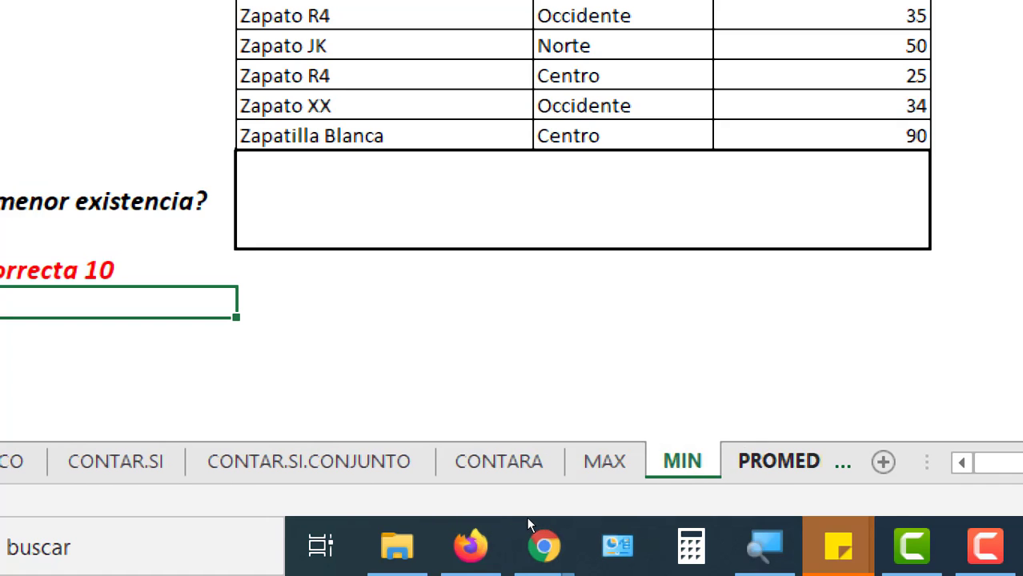
key(ctrl+Page_Down)
key(ctrl+Page_Down)
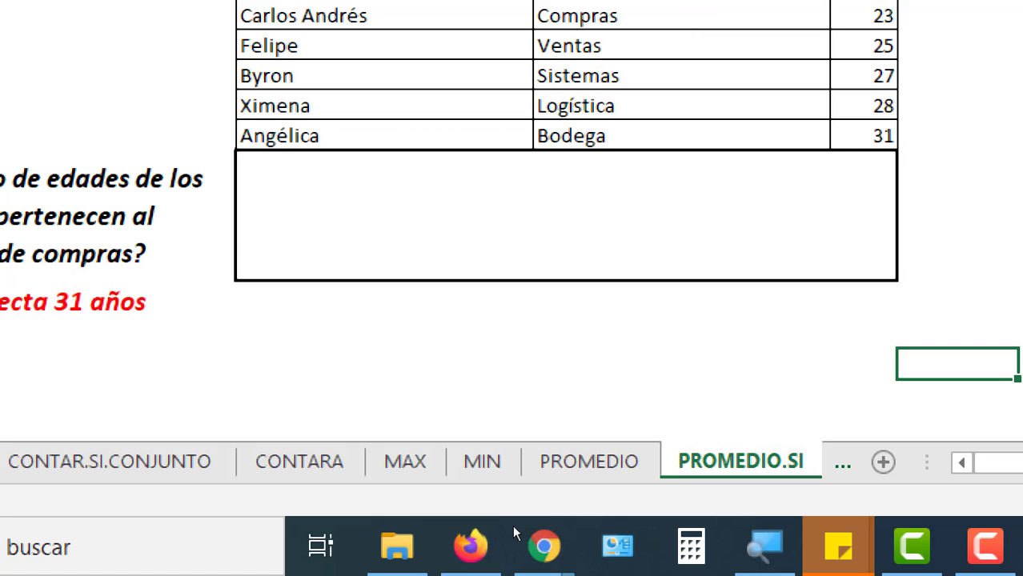
key(ctrl+Page_Down)
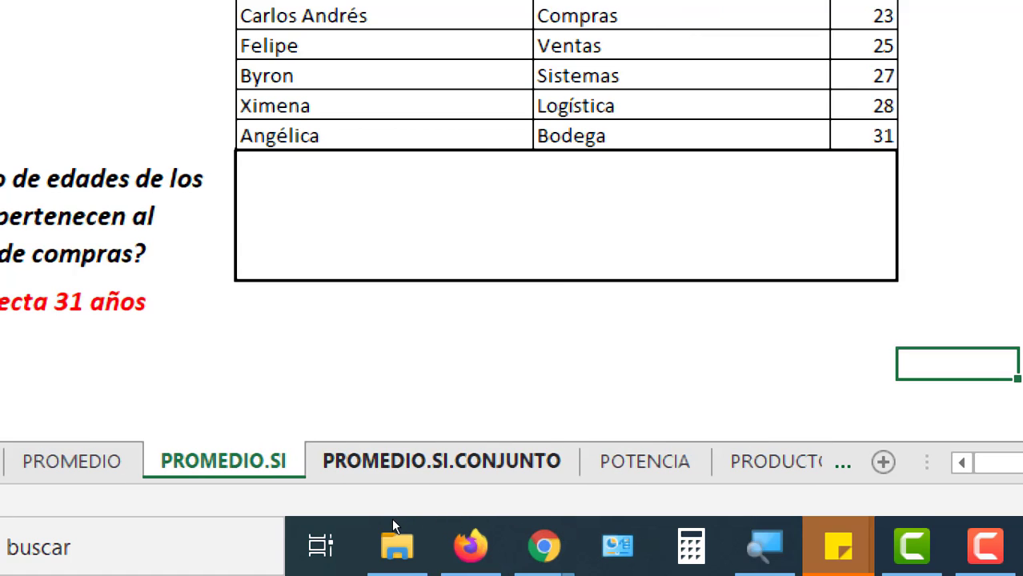
key(ctrl+Page_Down)
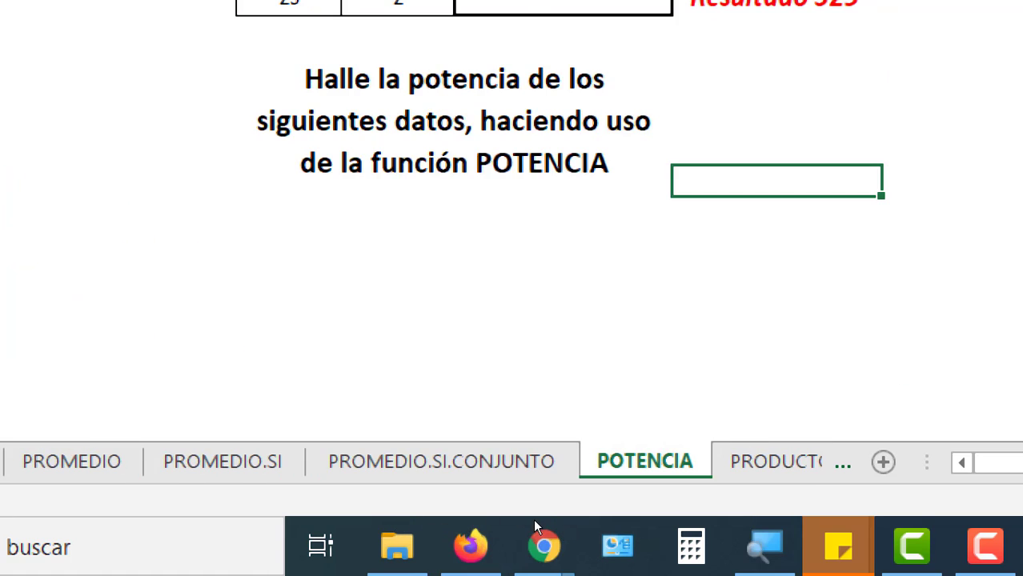
key(ctrl+Page_Down)
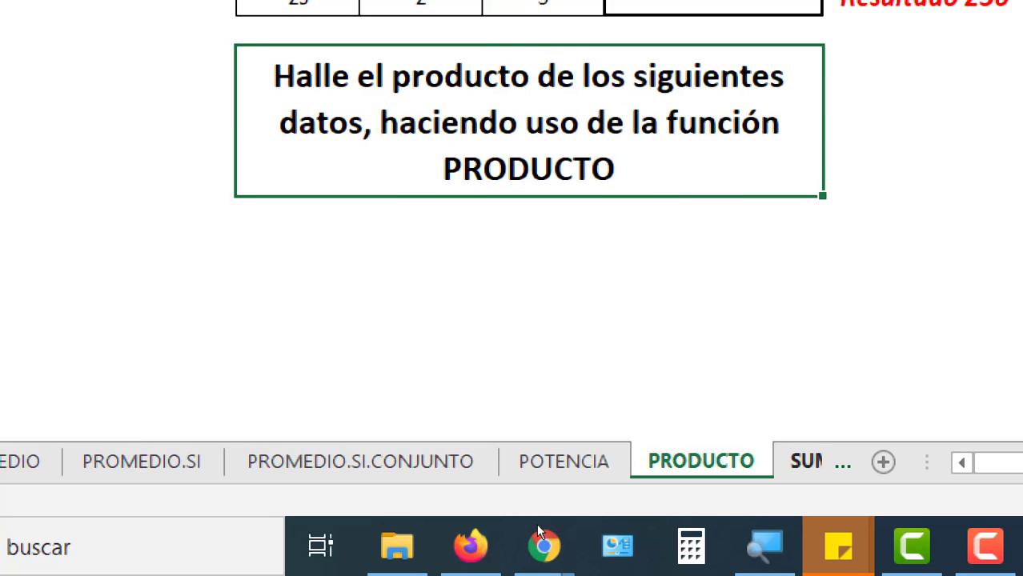
key(ctrl+Page_Down)
key(ctrl+Page_Down)
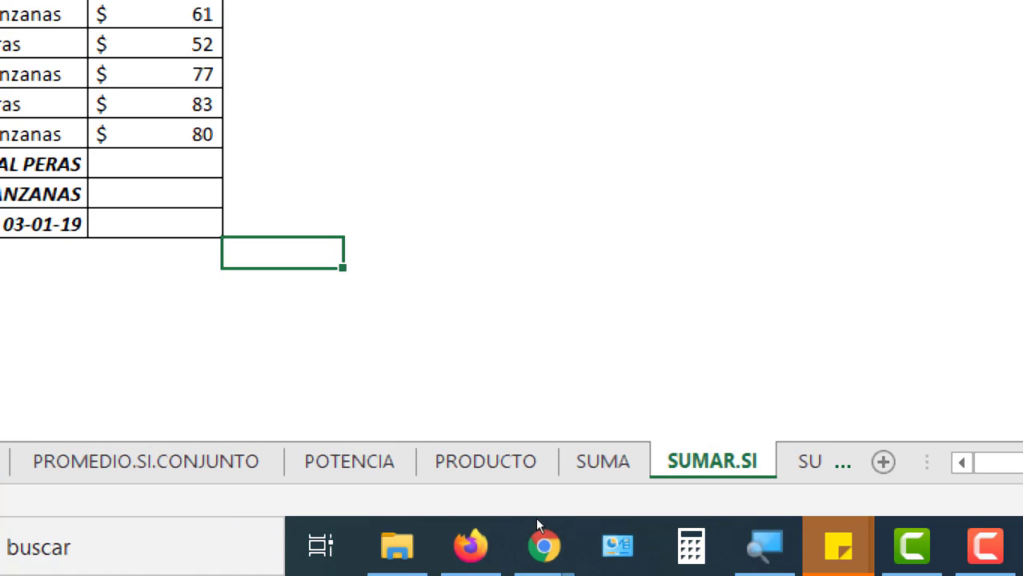
key(ctrl+Page_Down)
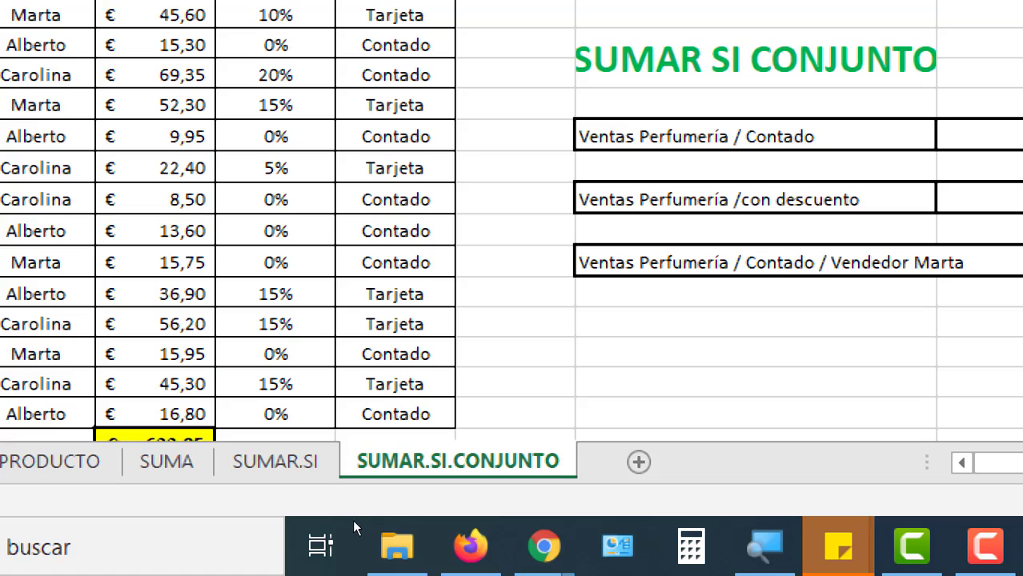
key(ctrl+Page_Up)
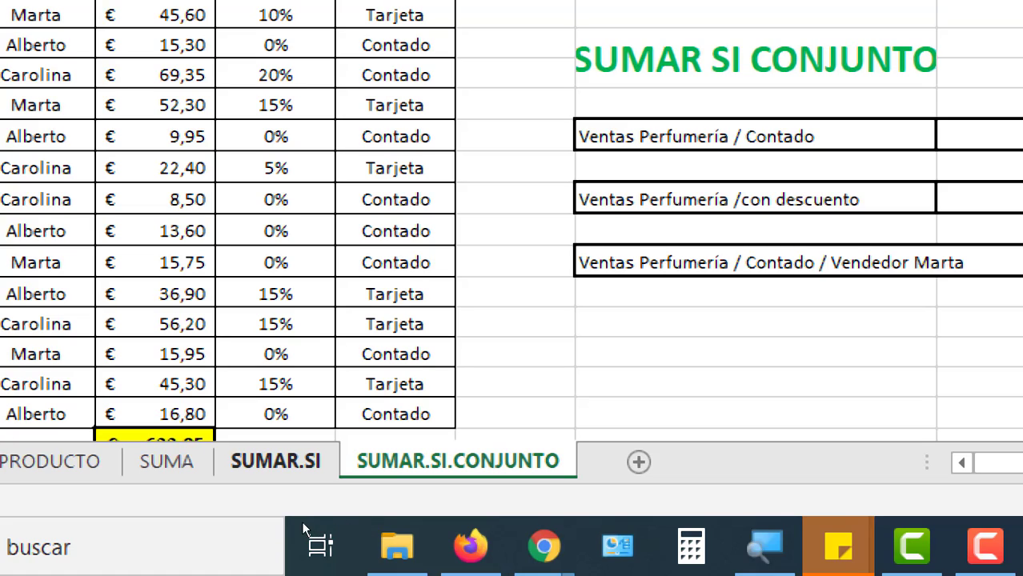
key(ctrl+Page_Up)
click(166, 462)
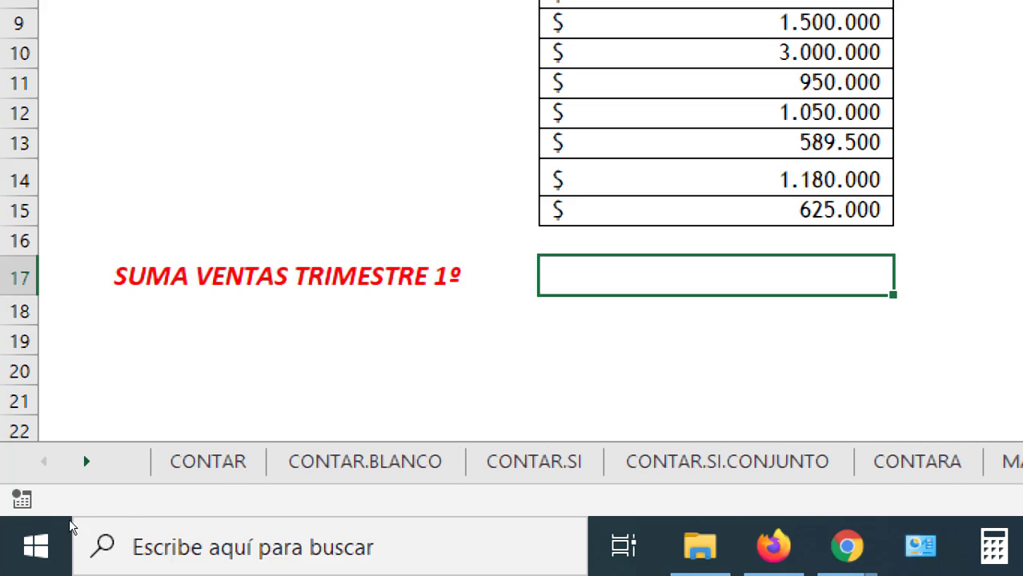
key(ctrl+Page_Down)
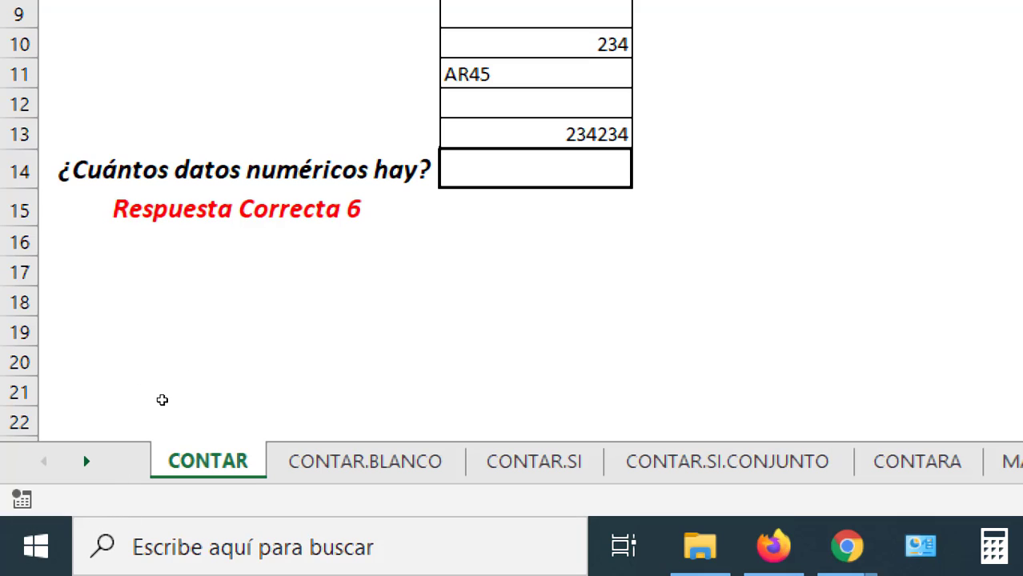
Enter =CONTAR(B3:B12) in B14, which returns 5.
key(Down)
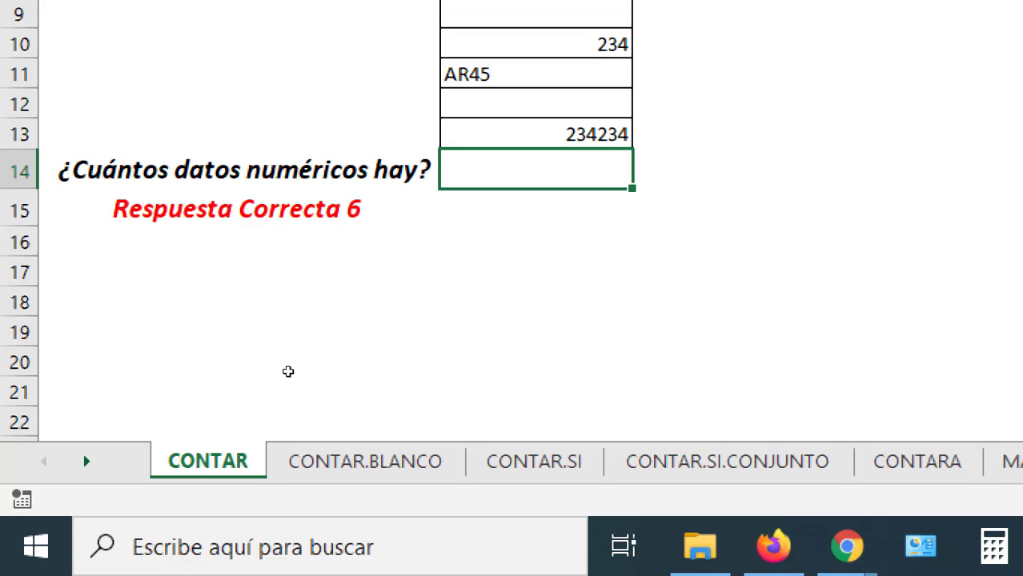
text(=con)
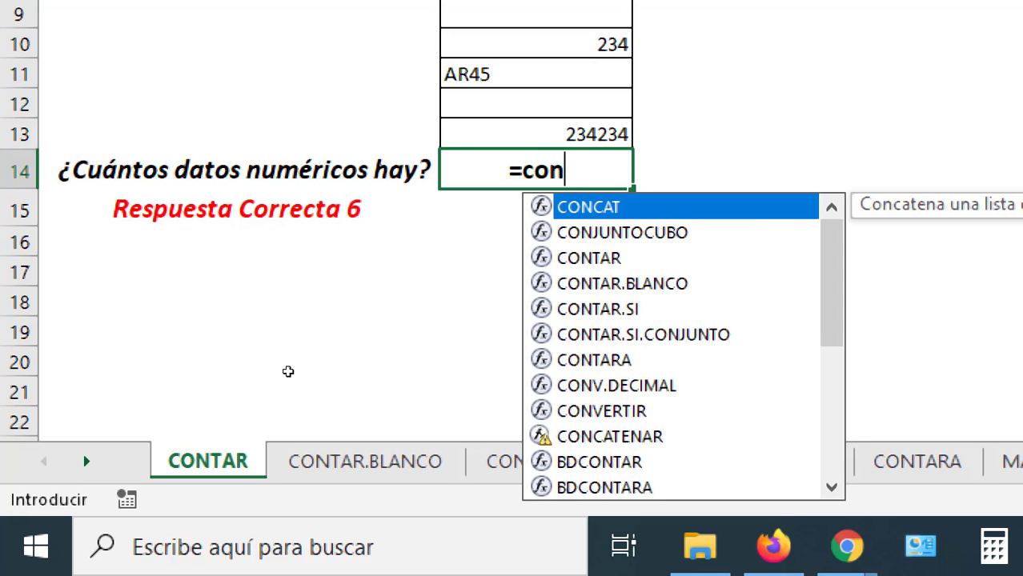
text(ta)
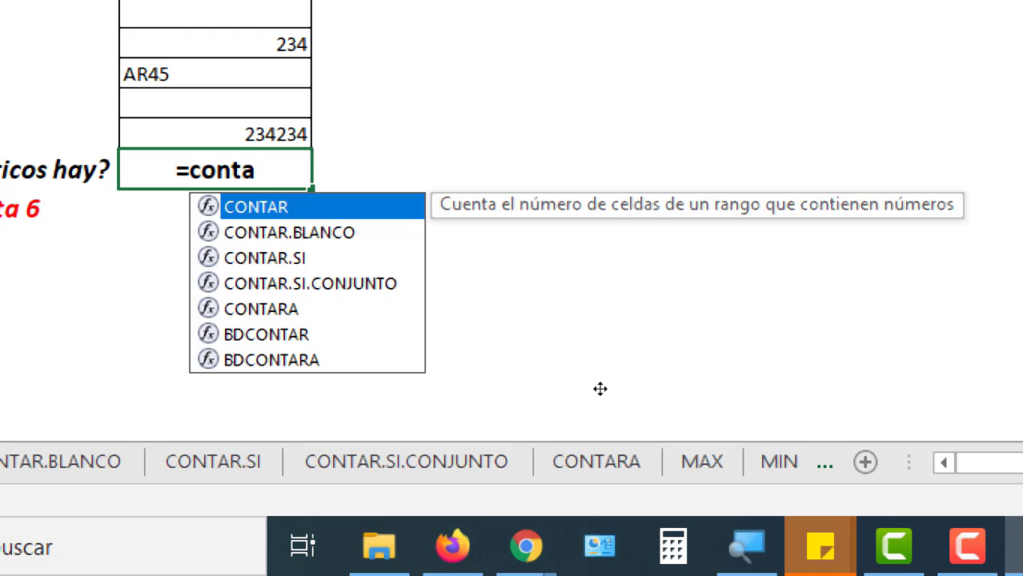
key(Tab)
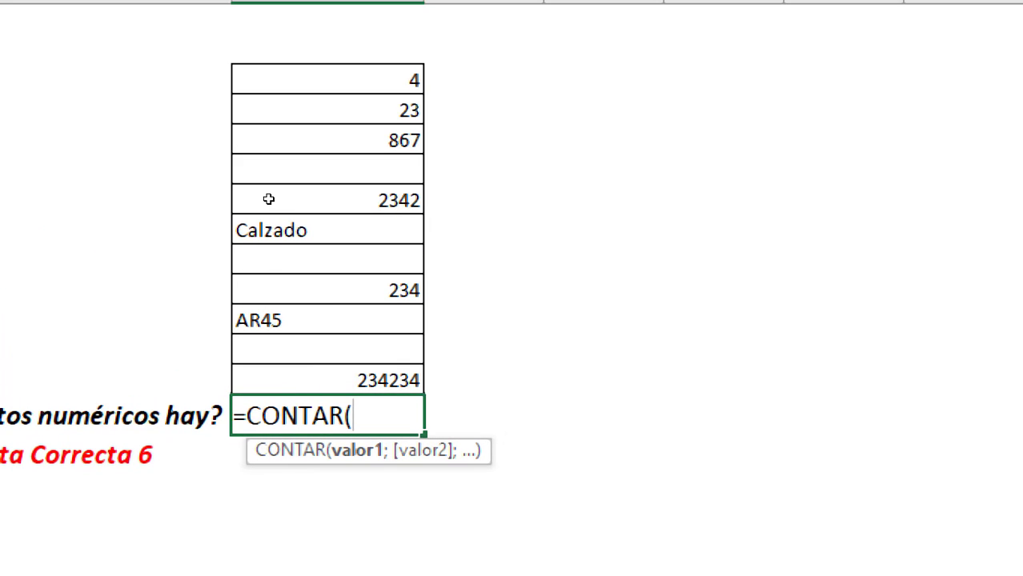
drag(264, 80, 274, 336)
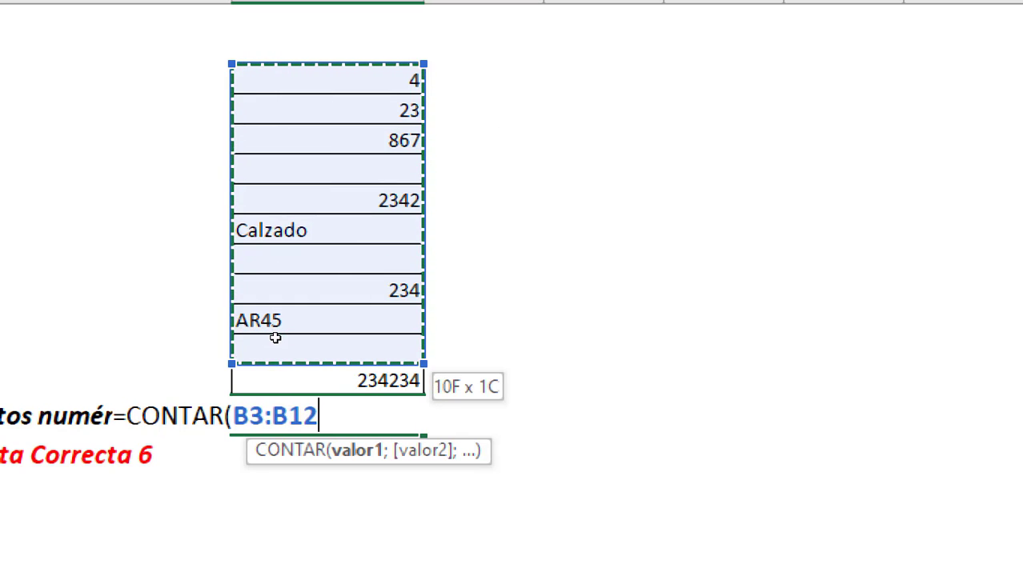
text())
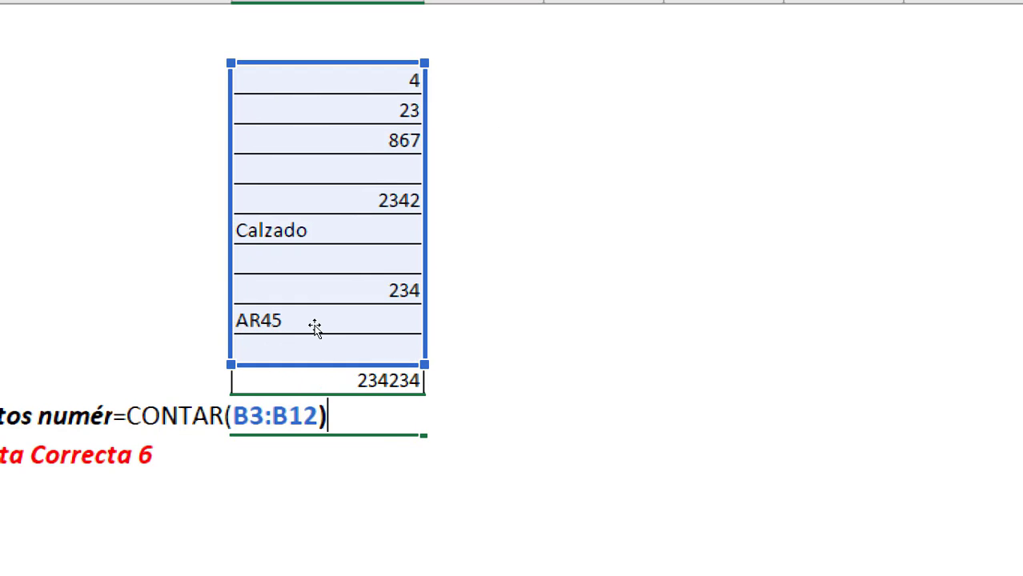
key(Return)
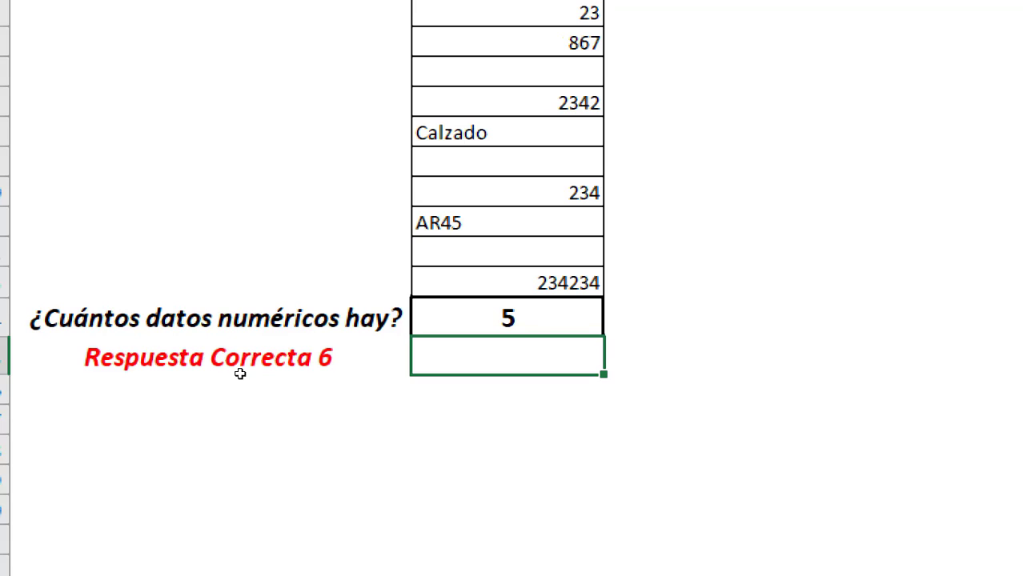
Extend the count range to B3:B13 so B14 shows 6.
key(Up)
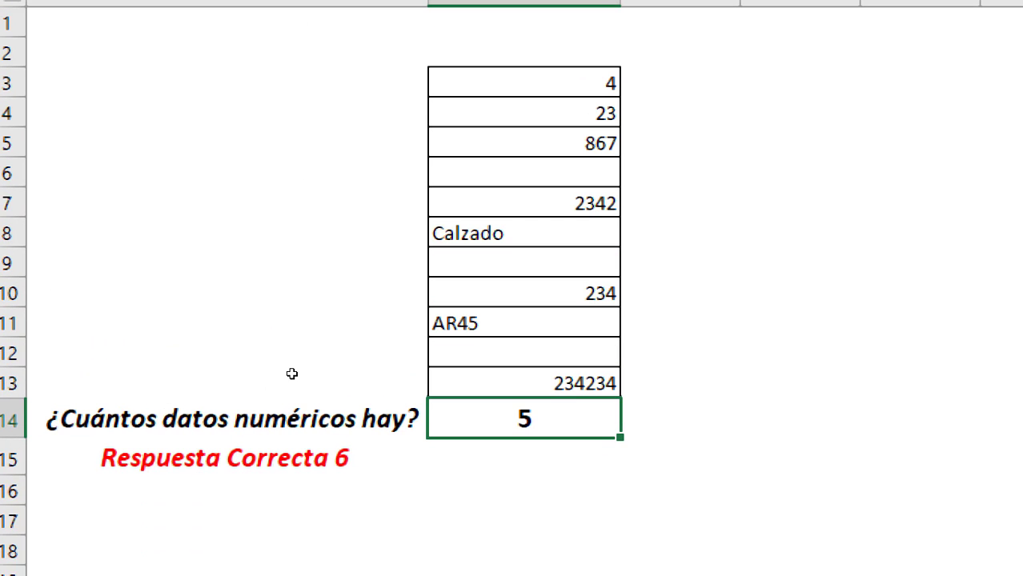
key(F2)
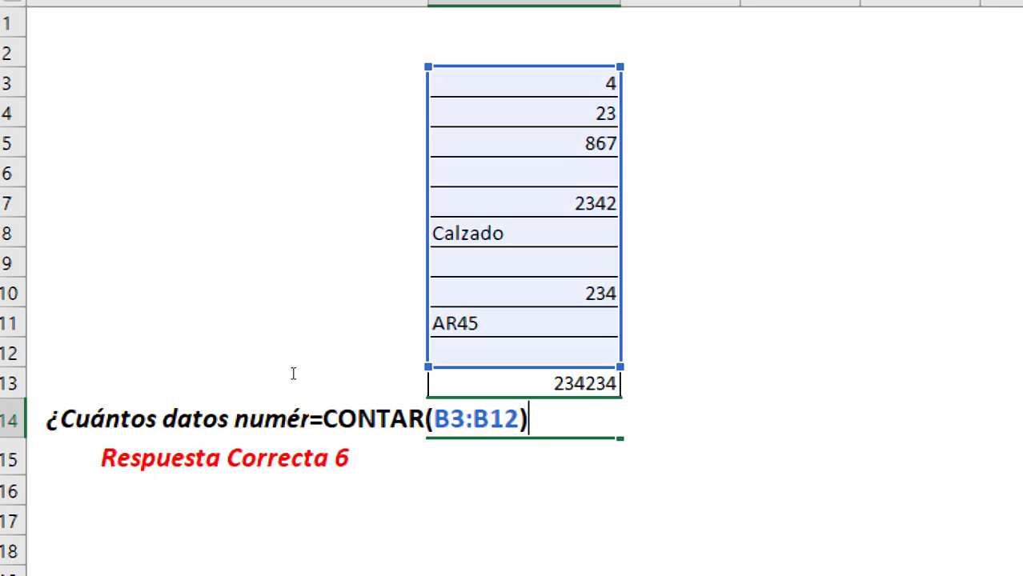
key(Left)
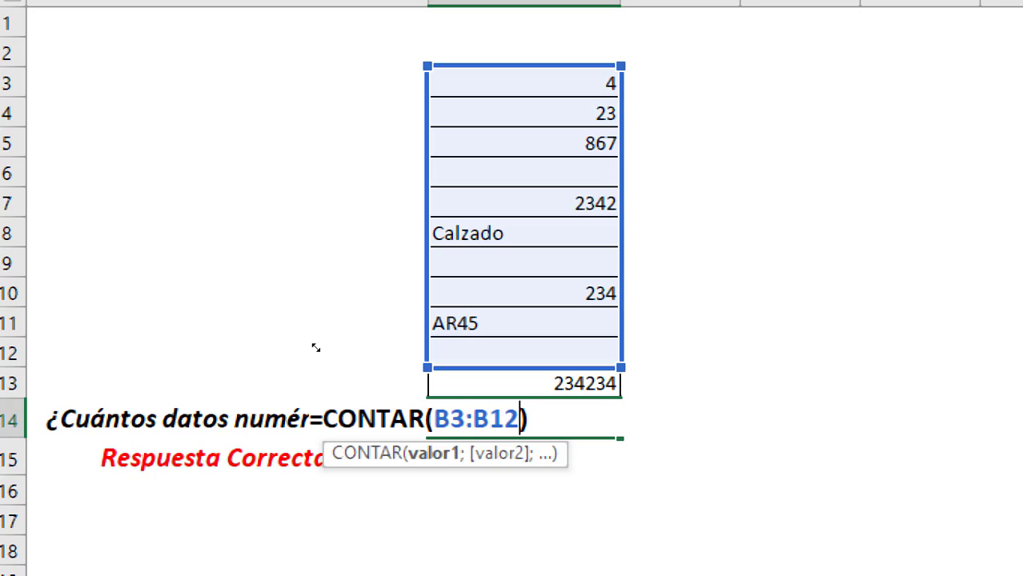
drag(312, 348, 316, 362)
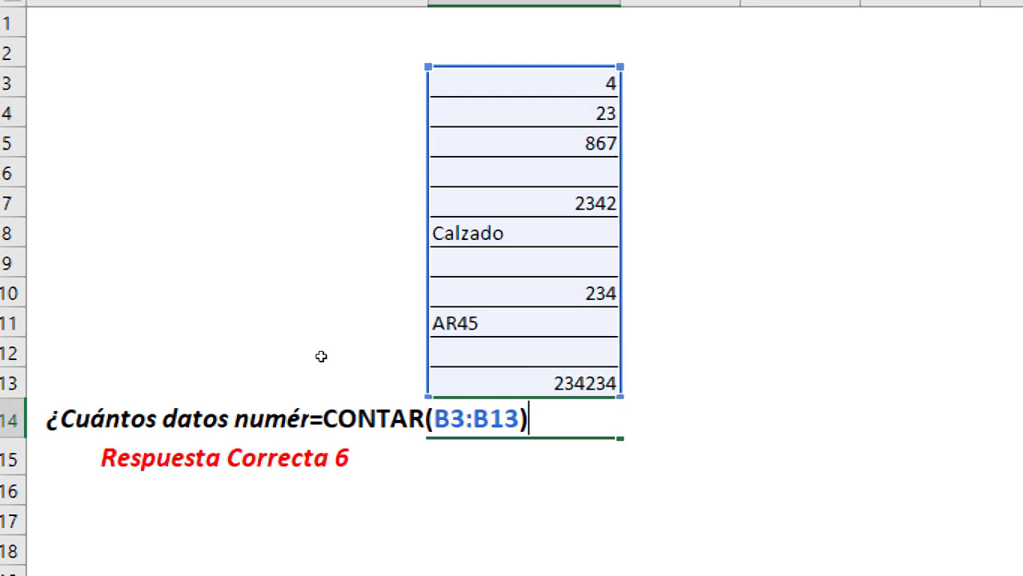
key(Return)
key(Up)
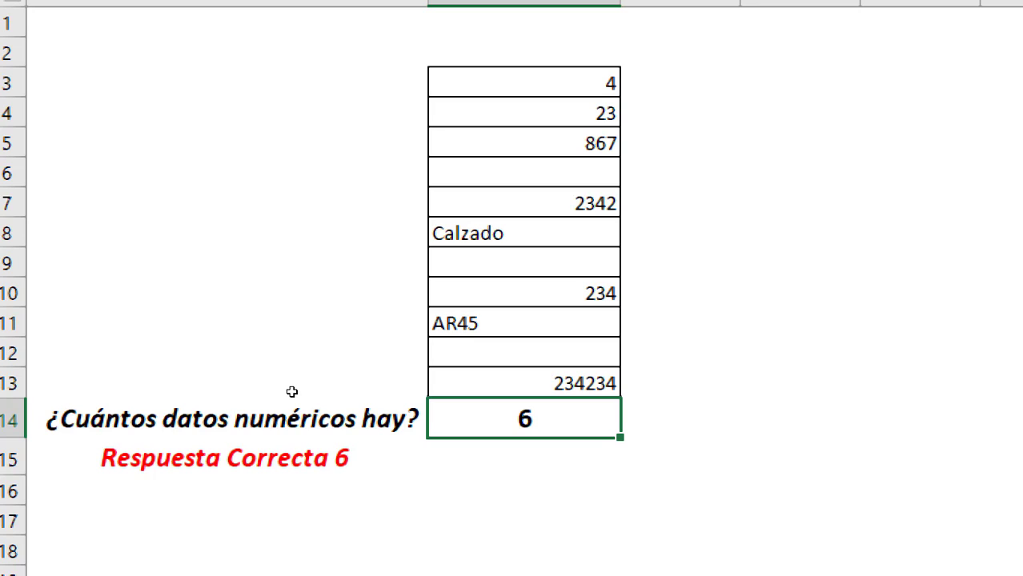
key(Return)
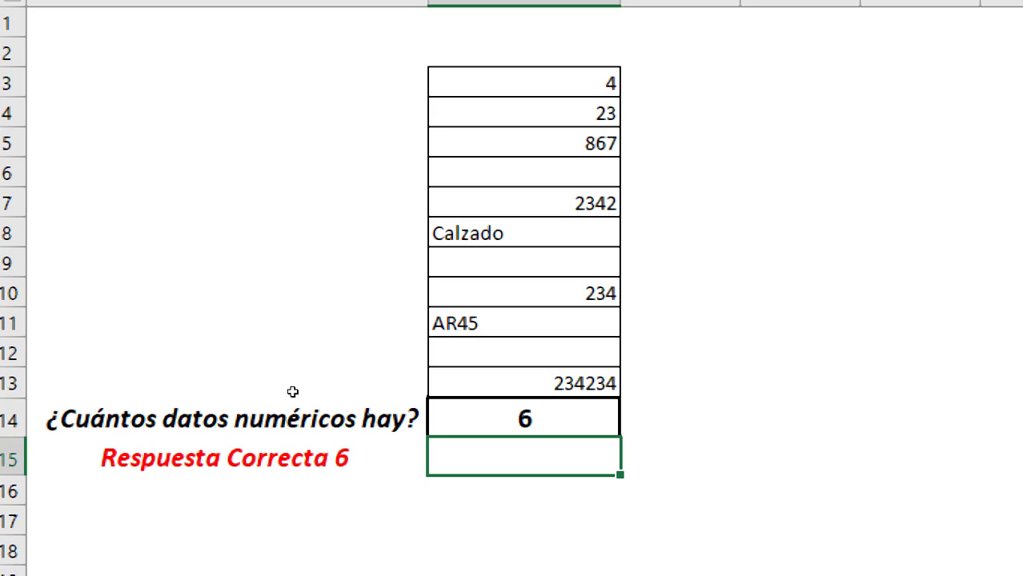
key(Up)
key(Down)
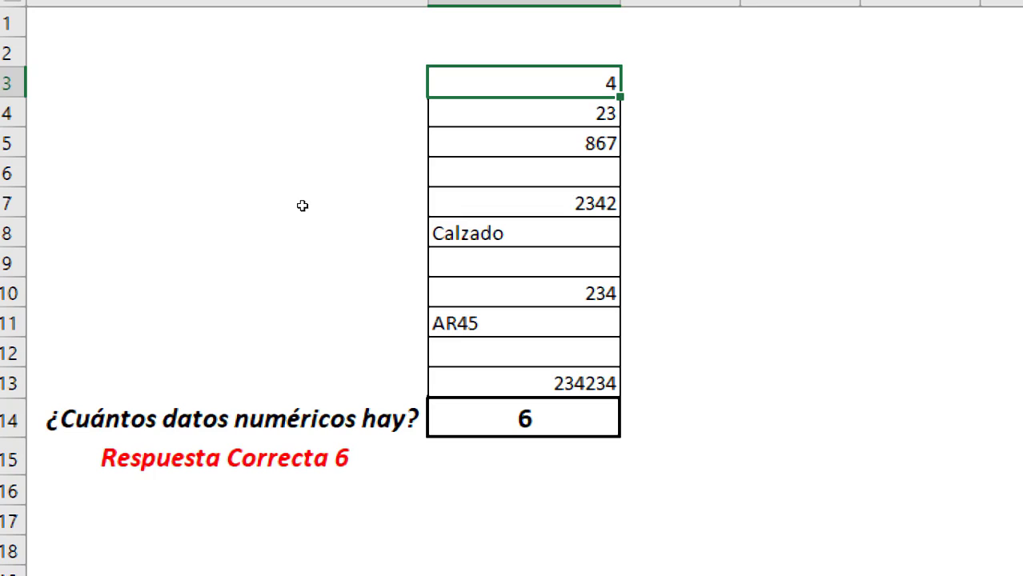
key(Down)
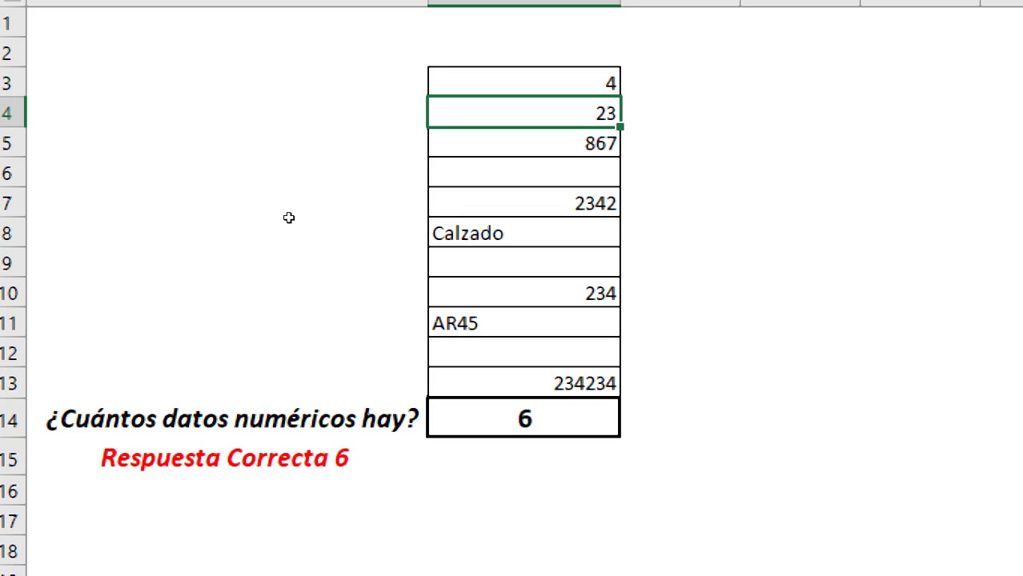
key(Down)
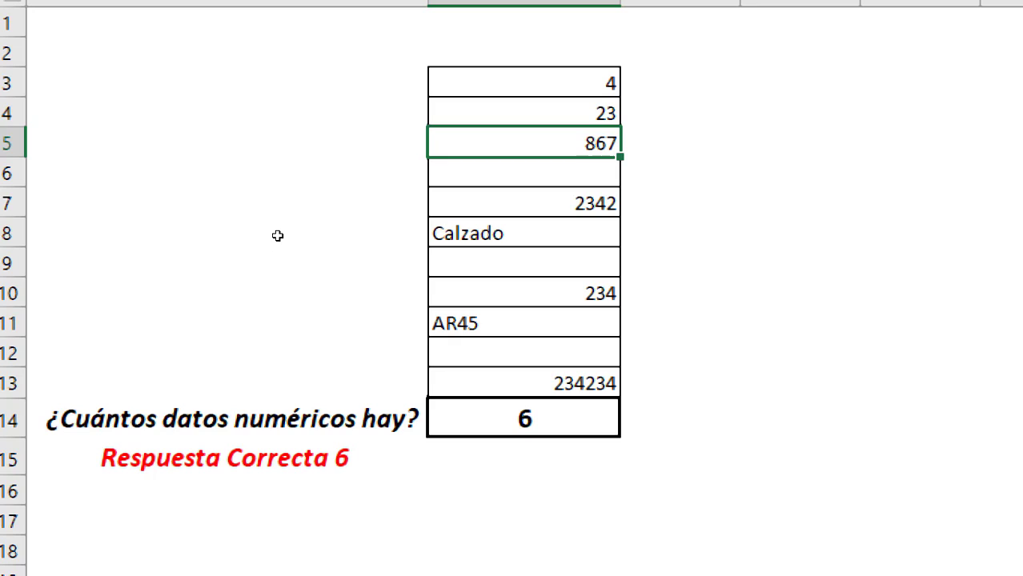
key(Down)
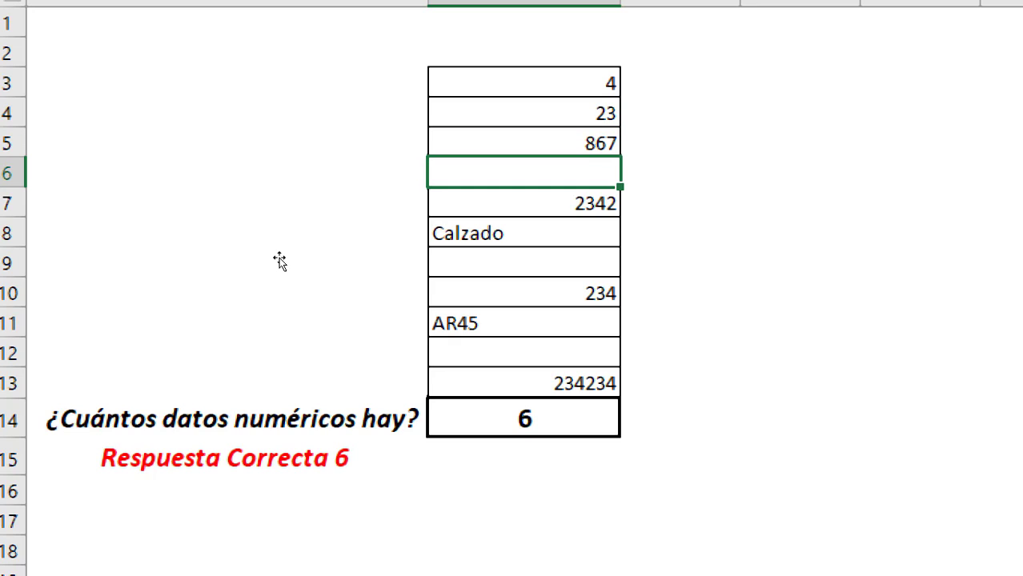
key(Down)
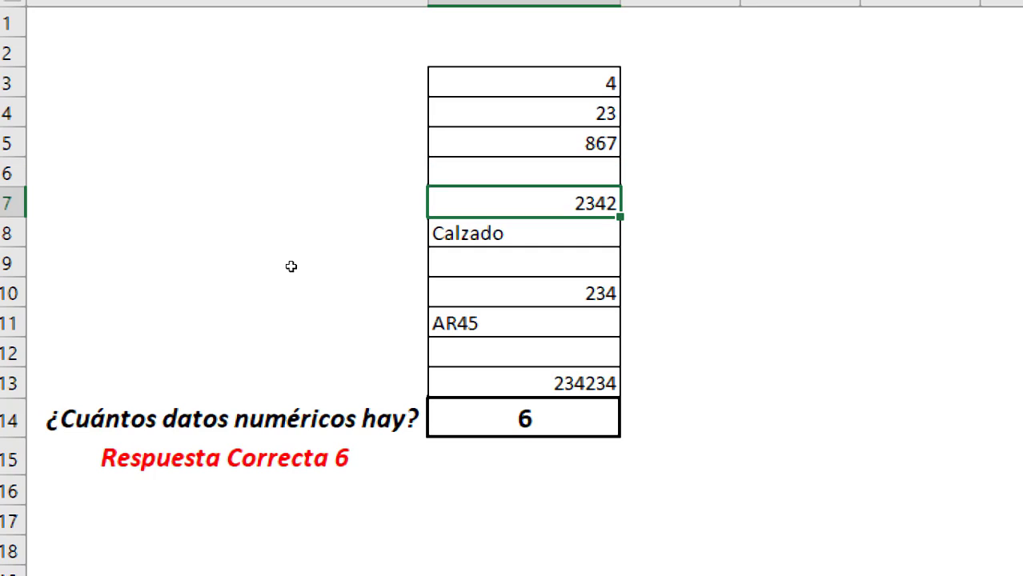
key(Down)
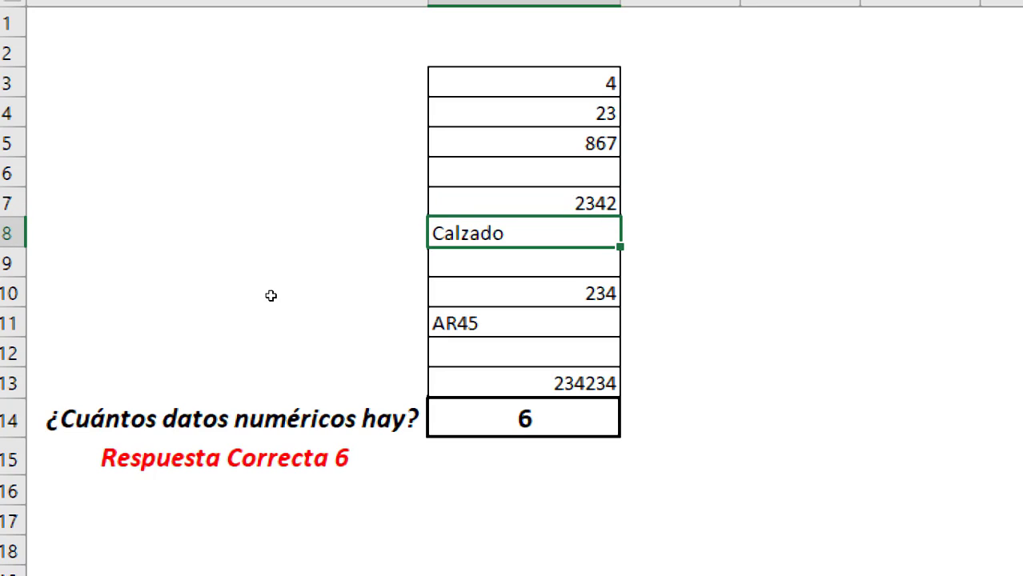
key(Down)
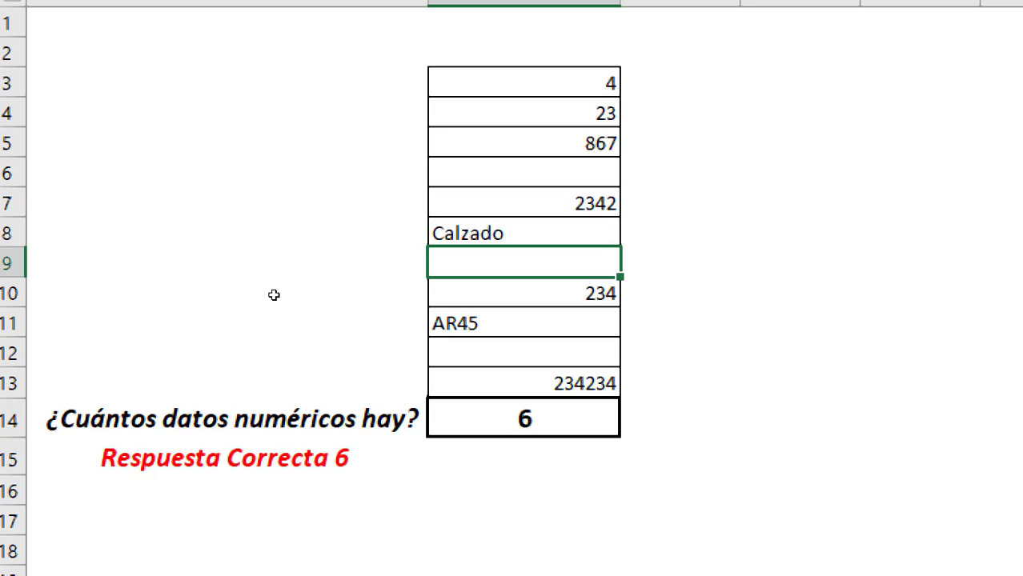
key(Down)
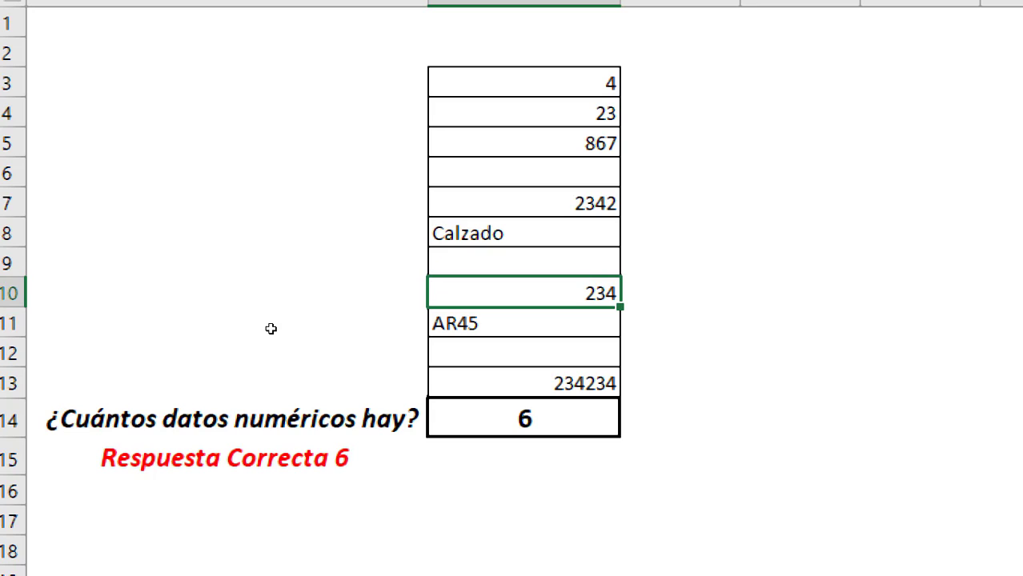
key(Down)
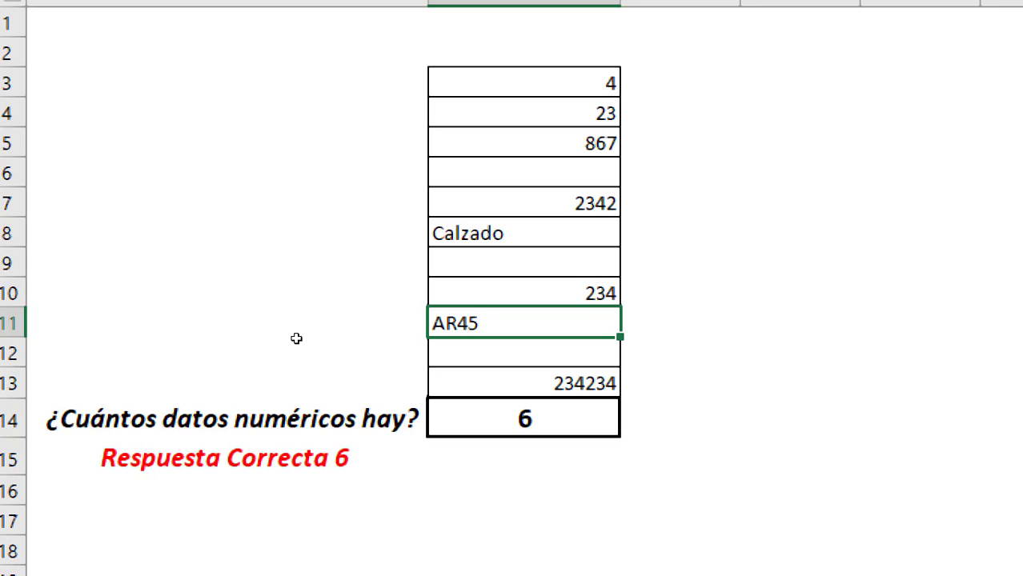
key(Down)
key(Down)
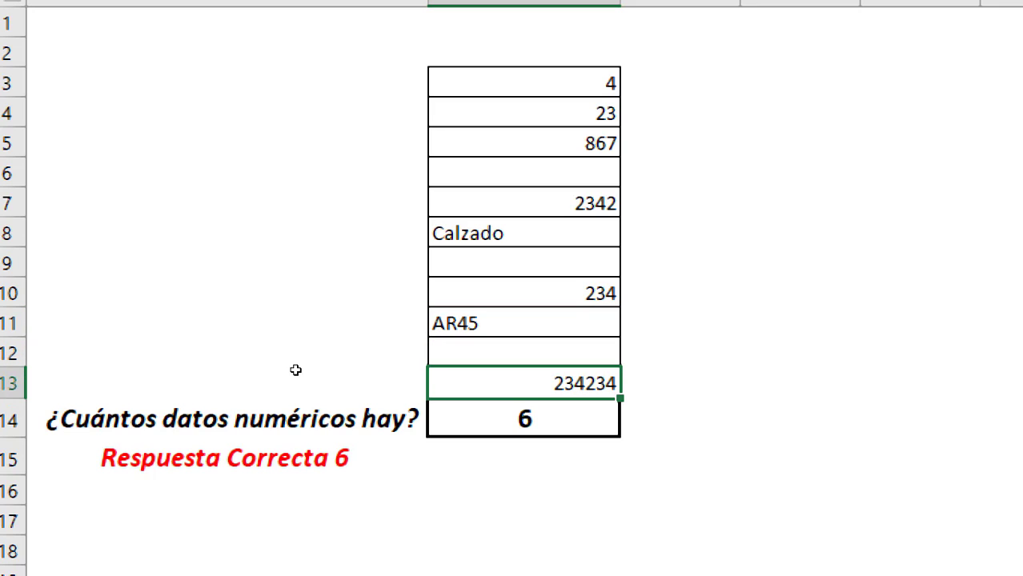
key(Down)
key(F2)
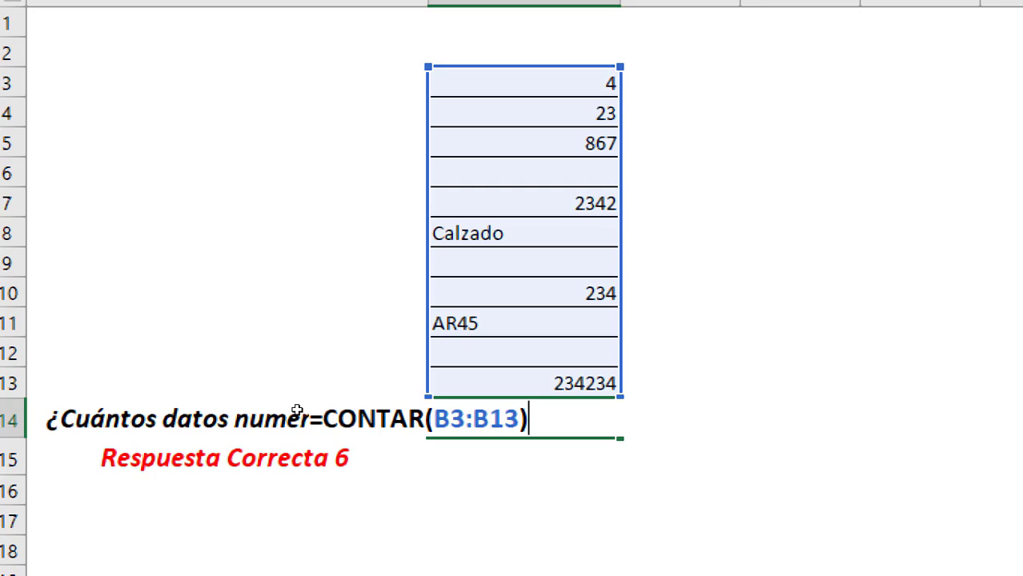
key(ctrl+Return)
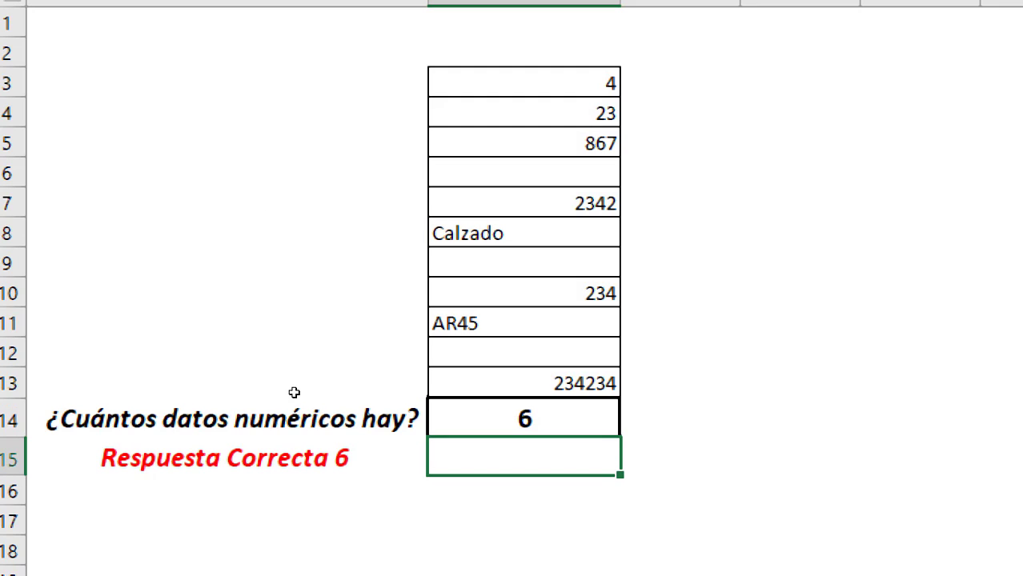
key(Up)
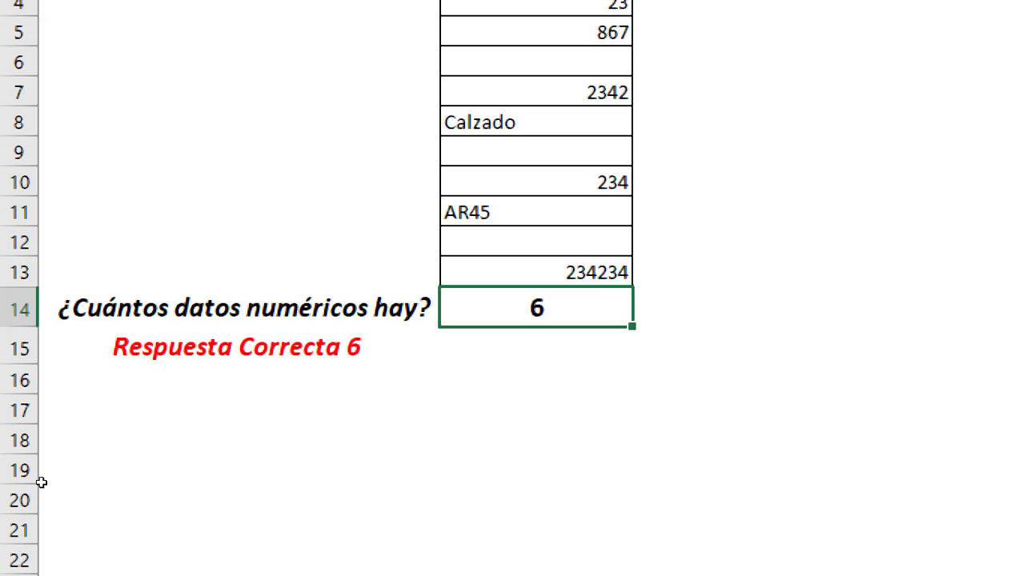
key(Down)
key(Down)
key(Down)
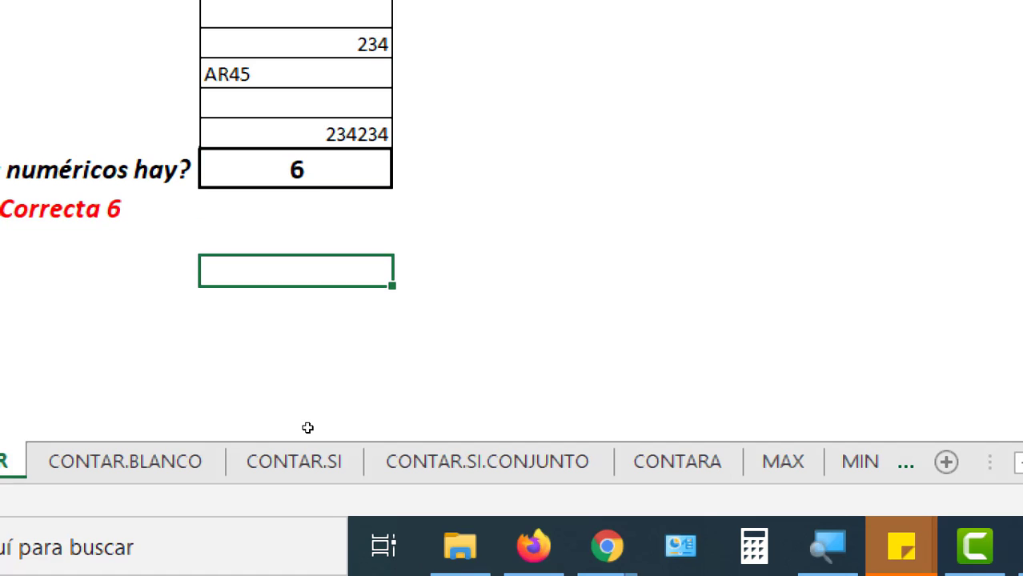
text(=cont)
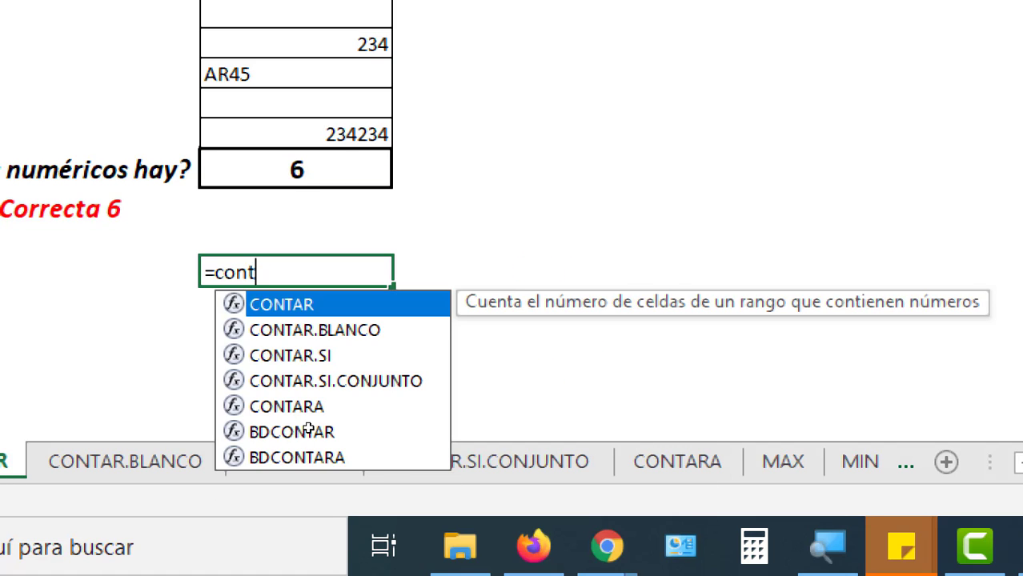
text(ar()
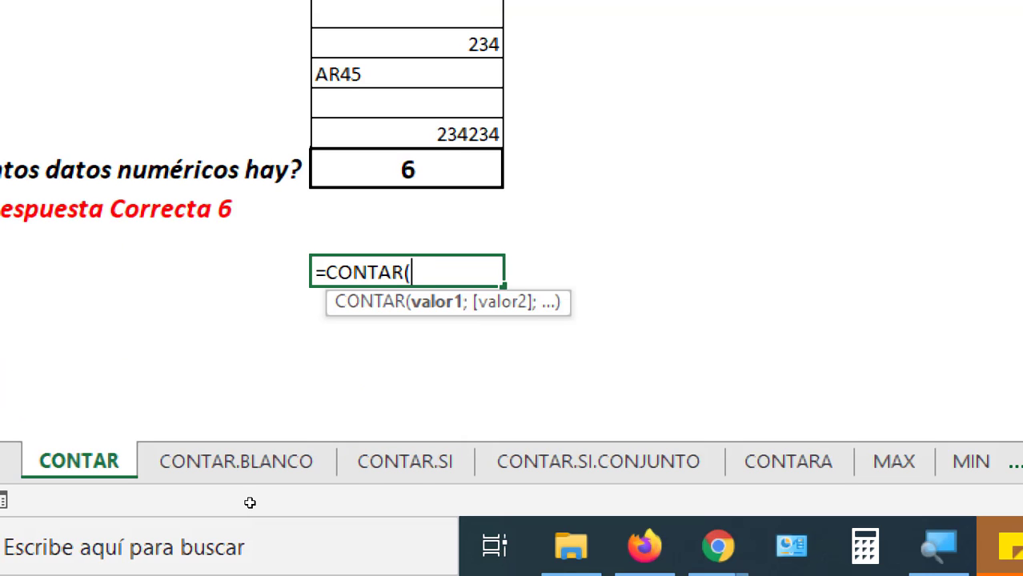
key(Escape)
key(Down)
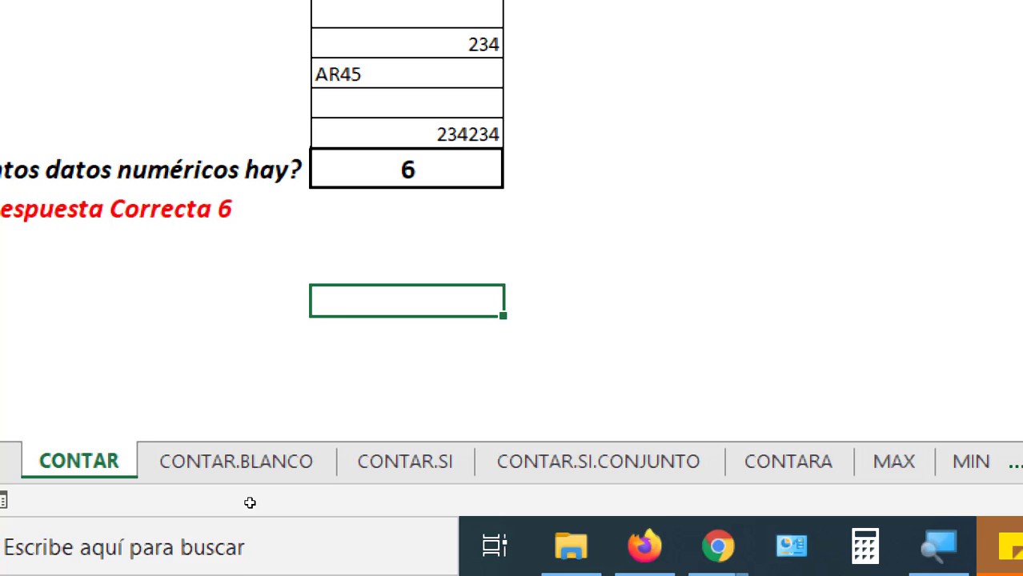
text(50)
key(Return)
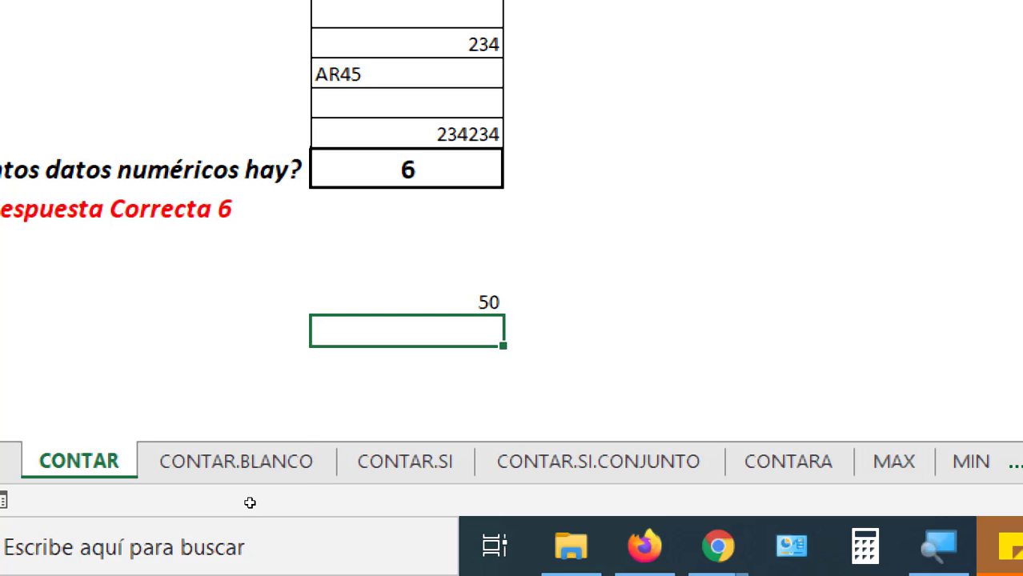
key(Up)
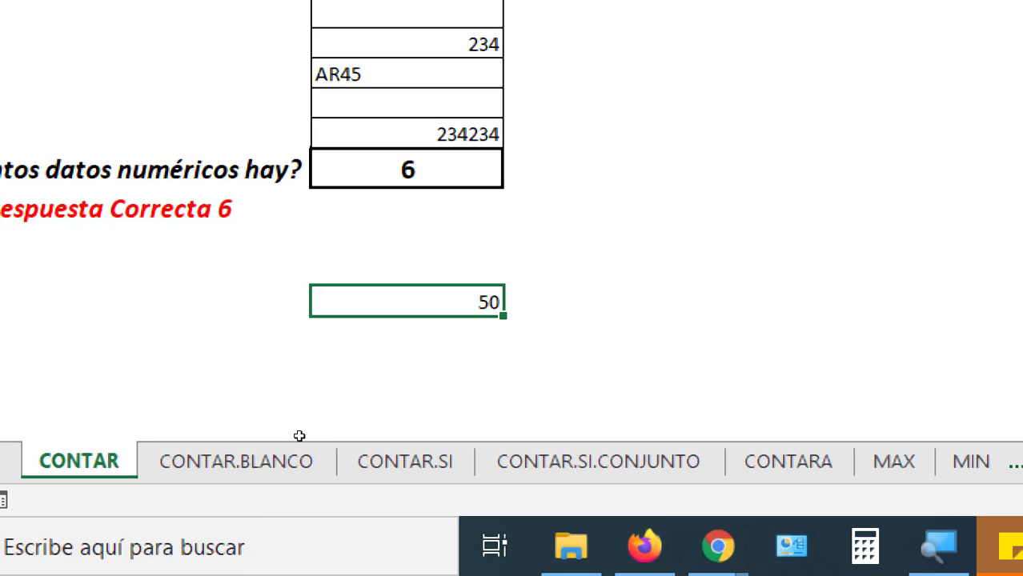
text(43)
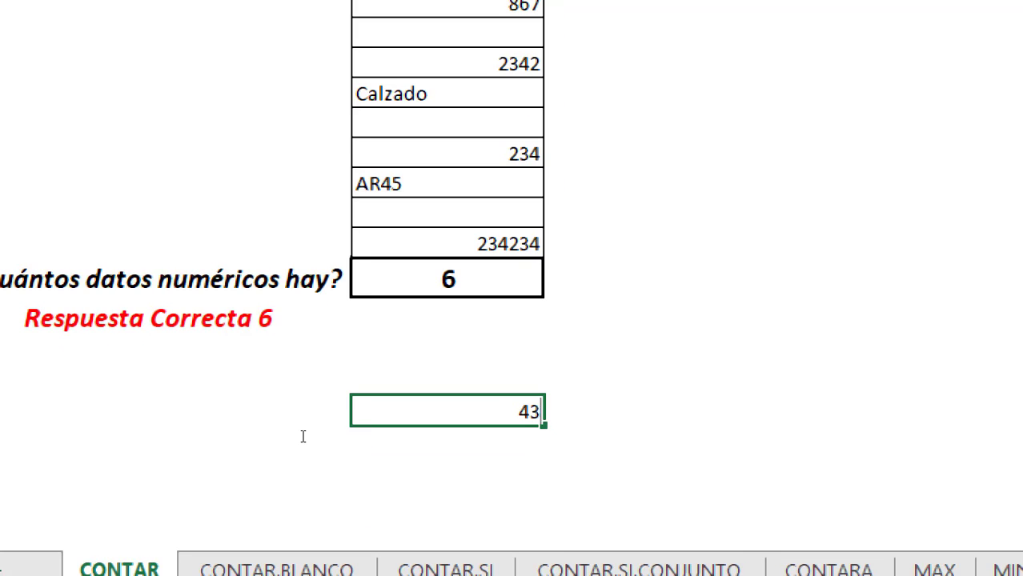
key(BackSpace)
key(BackSpace)
text(50)
key(Delete)
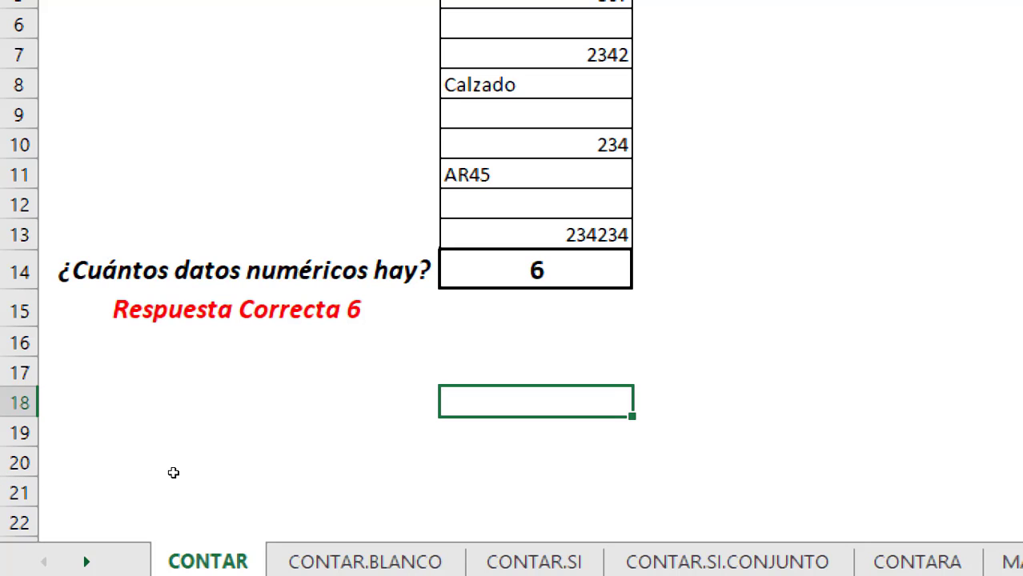
On the CONTAR.BLANCO sheet, enter =CONTAR.BLANCO(B3:B13) in B14 to count empty cells.
key(ctrl+Page_Down)
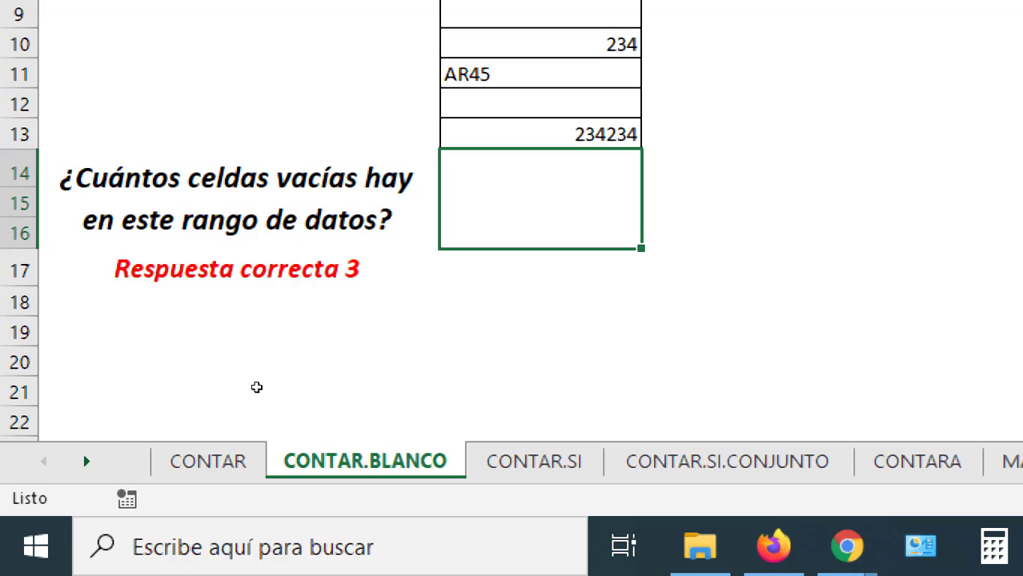
text(=co)
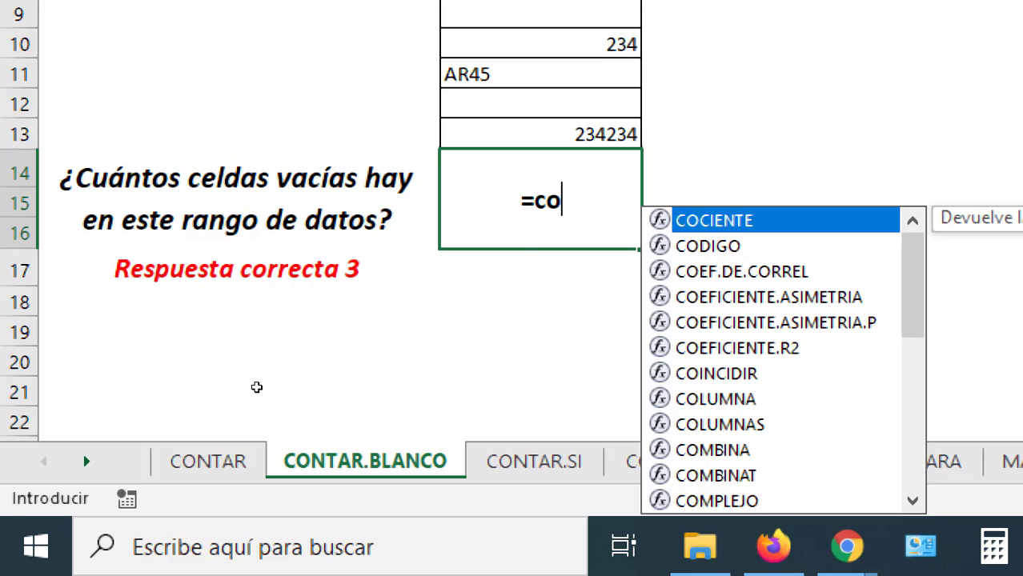
text(n)
key(BackSpace)
text(ntar)
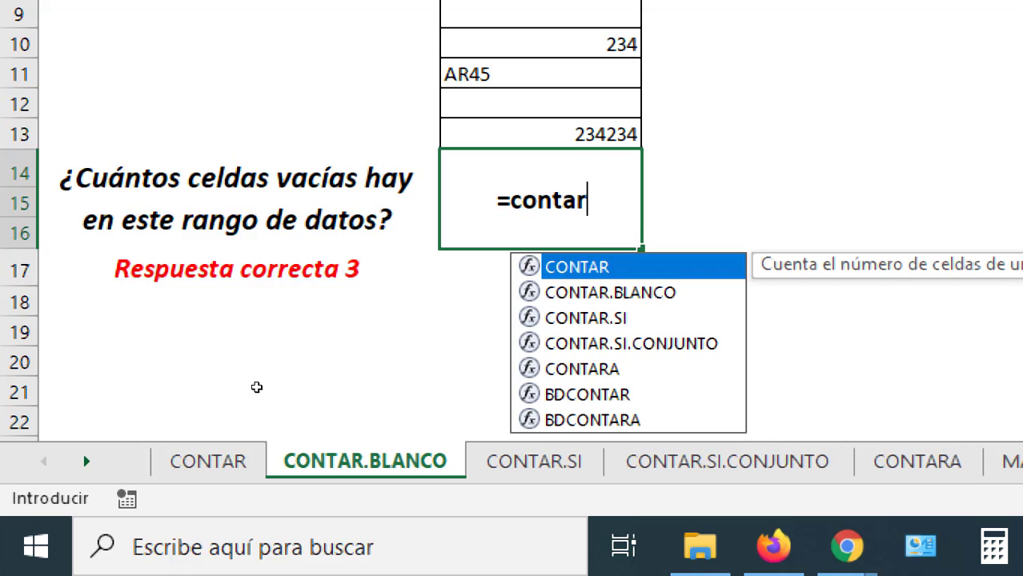
key(Down)
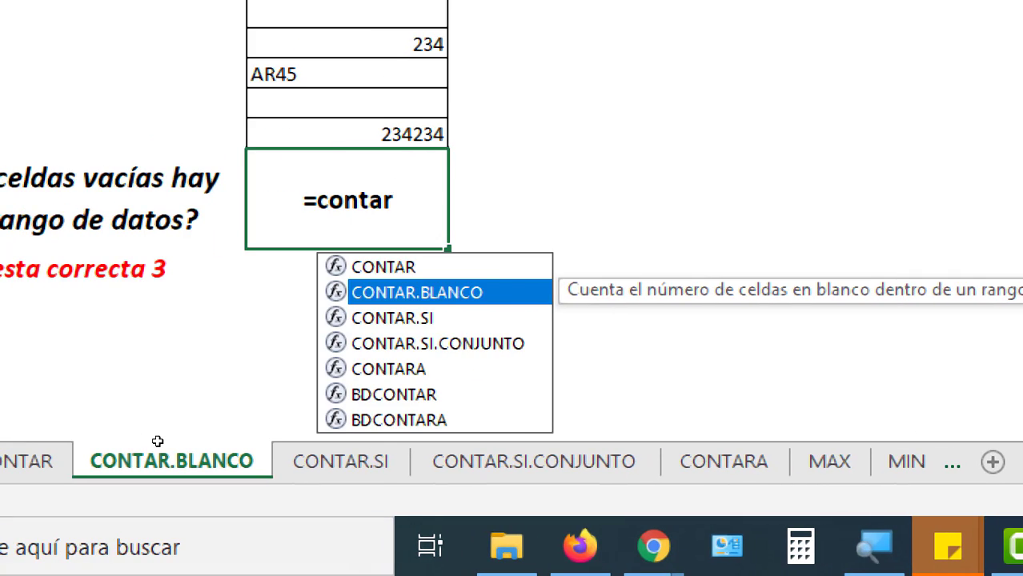
key(Tab)
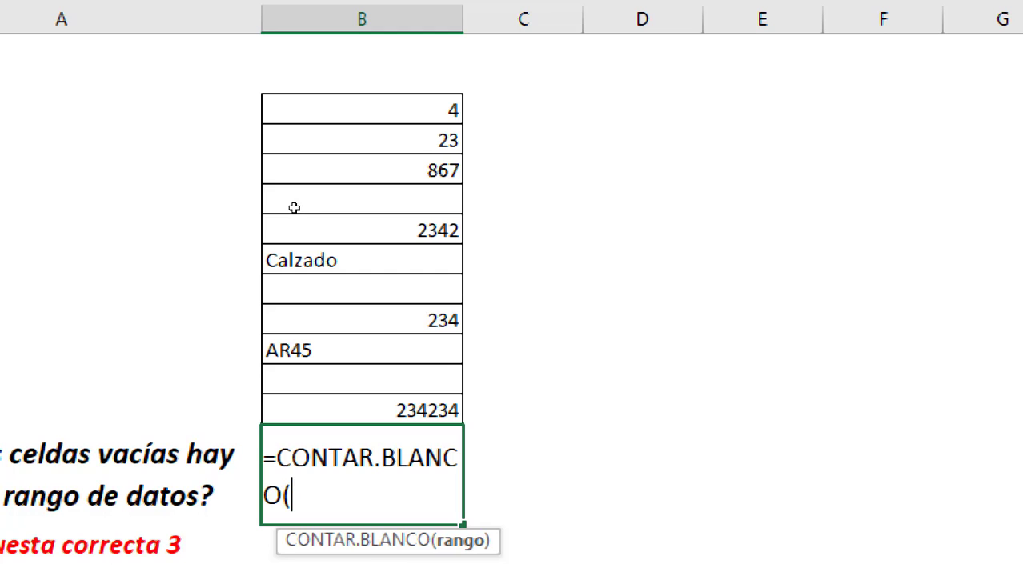
drag(360, 110, 360, 229)
drag(295, 301, 276, 407)
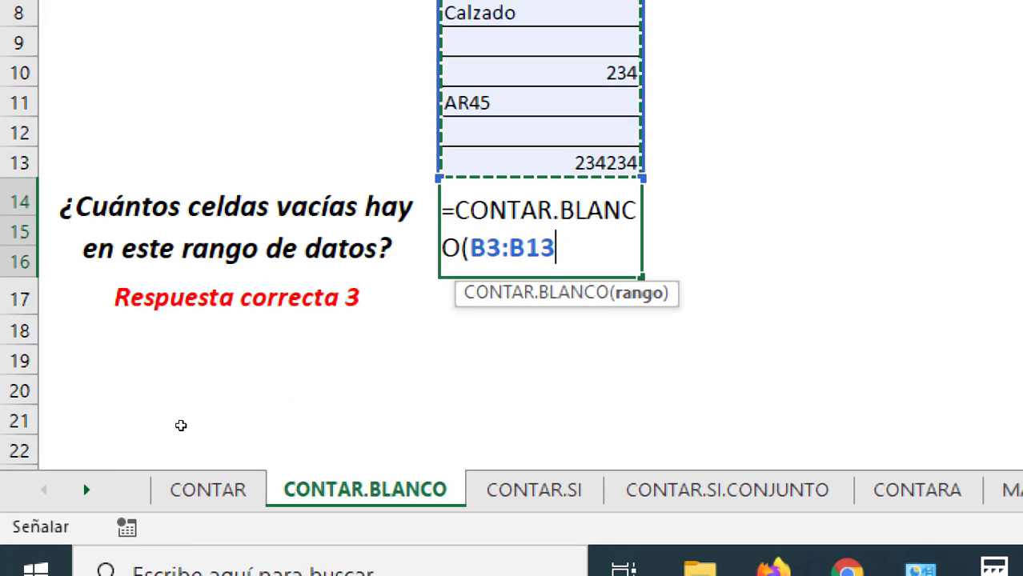
text())
key(Return)
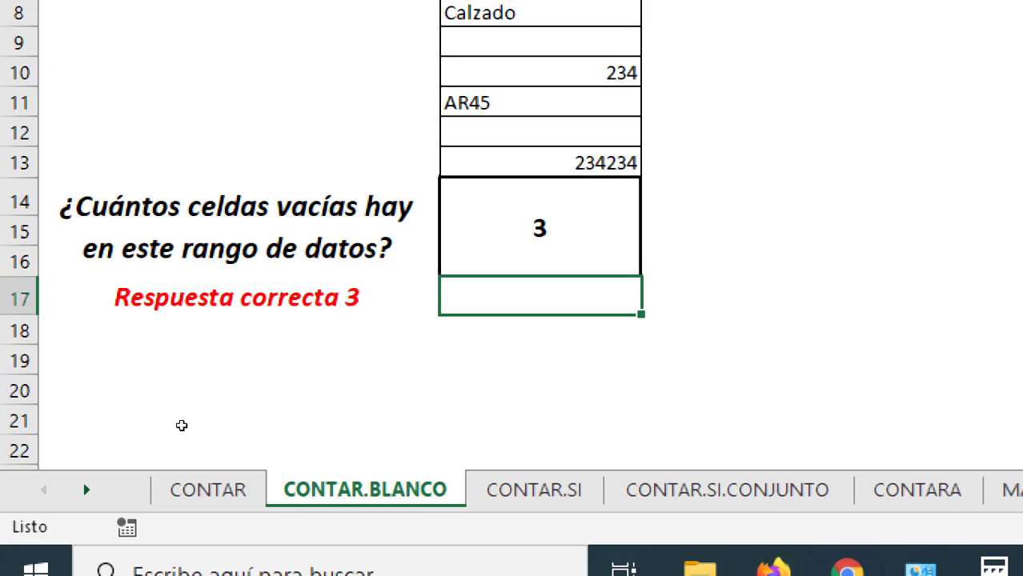
key(Up)
key(F2)
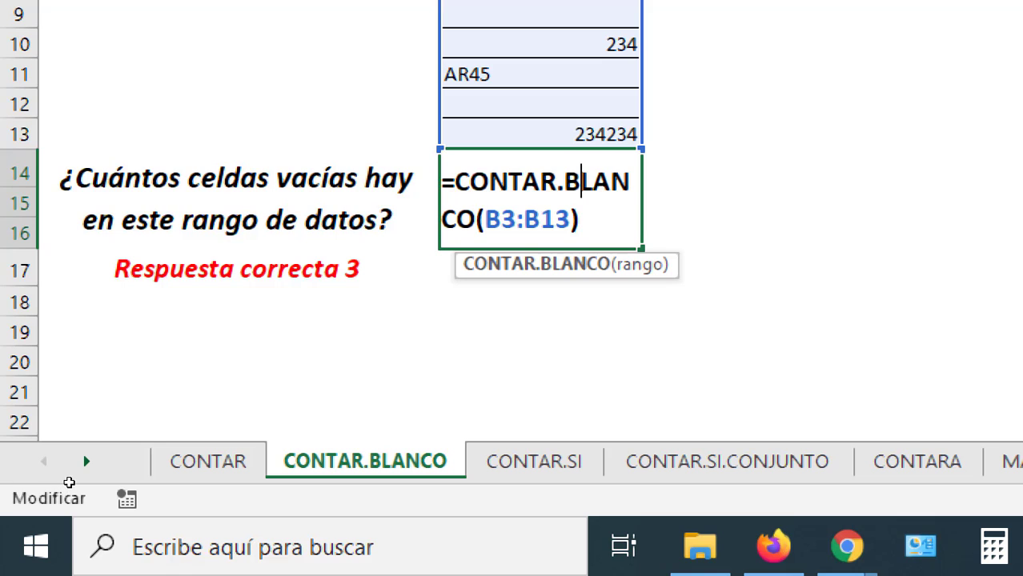
Keep the B14 formula and test =CONTAR.BLANCO(A1:A19) in another cell, returning 17.
key(Return)
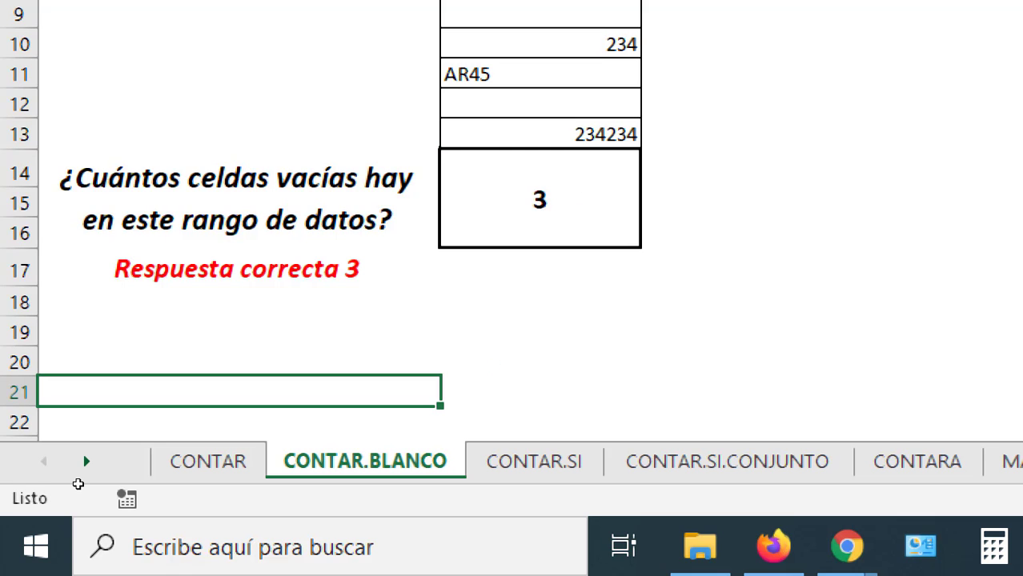
text(=contar)
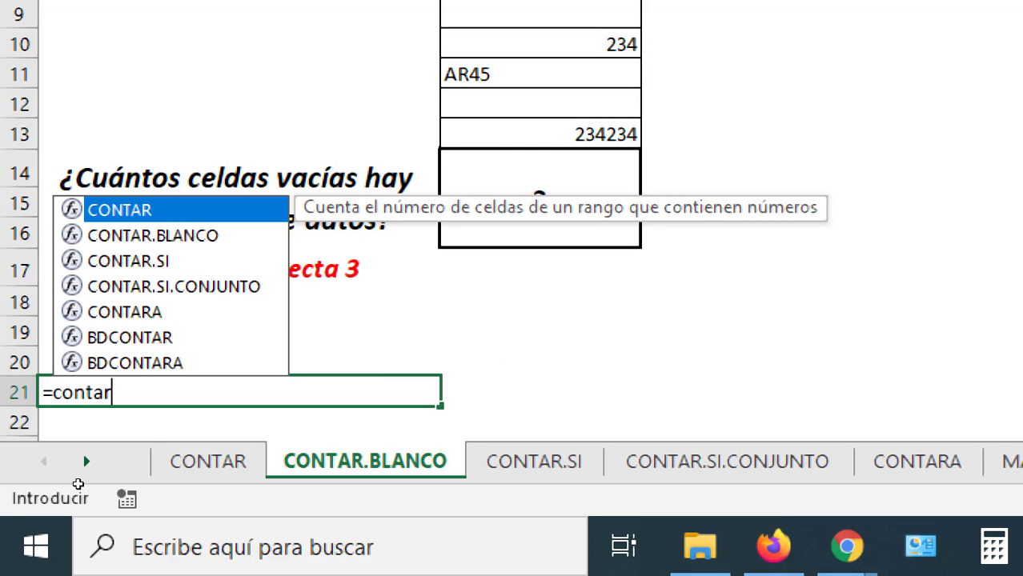
key(Down)
key(Tab)
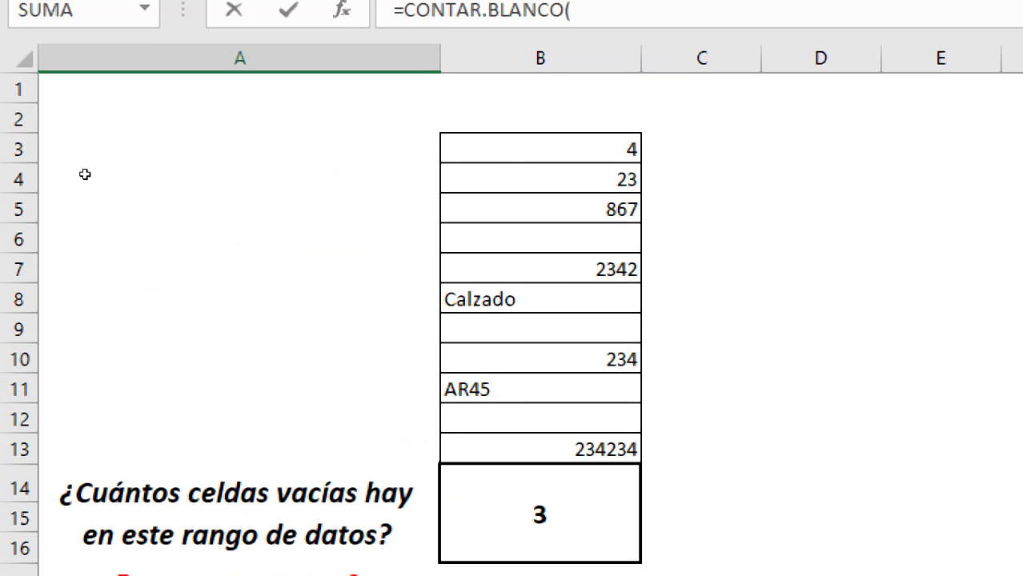
key(ctrl+Home)
key(shift+Down)
key(shift+Down)
key(shift+Down)
key(shift+Down)
key(shift+Down)
key(shift+Down)
key(shift+Up)
key(shift+Up)
key(shift+Up)
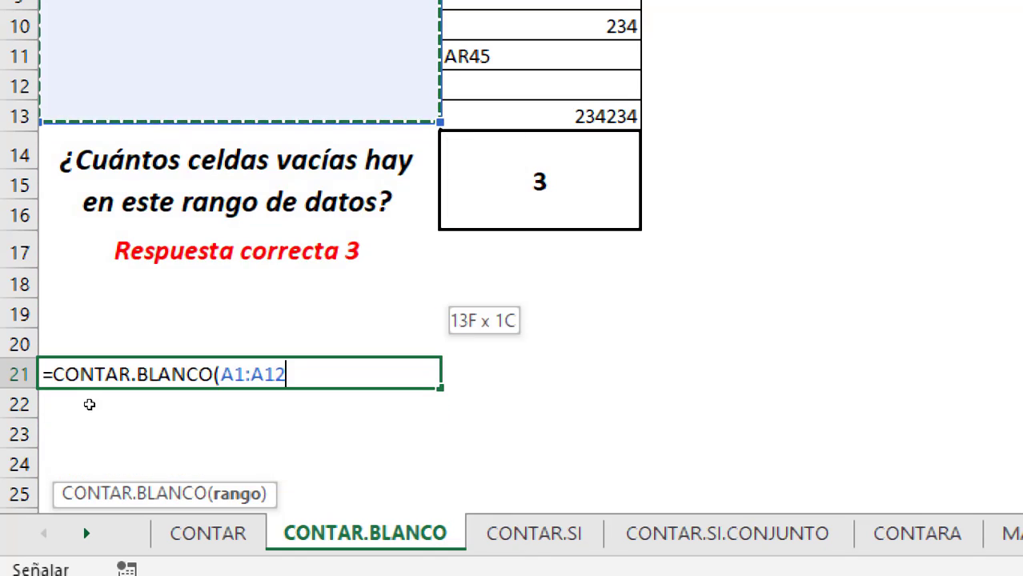
key(shift+Down)
key(shift+Down)
key(shift+Down)
text())
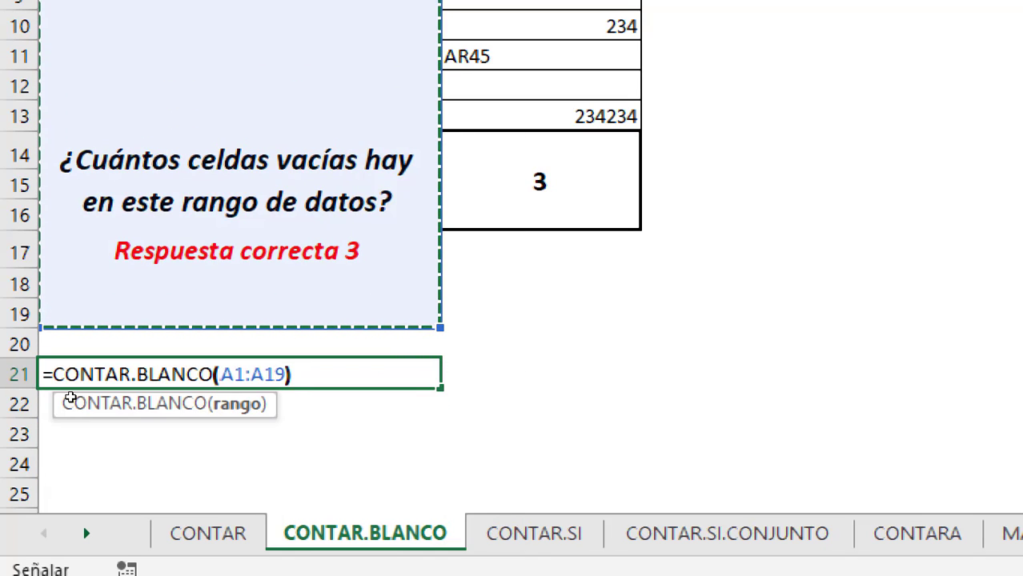
key(Return)
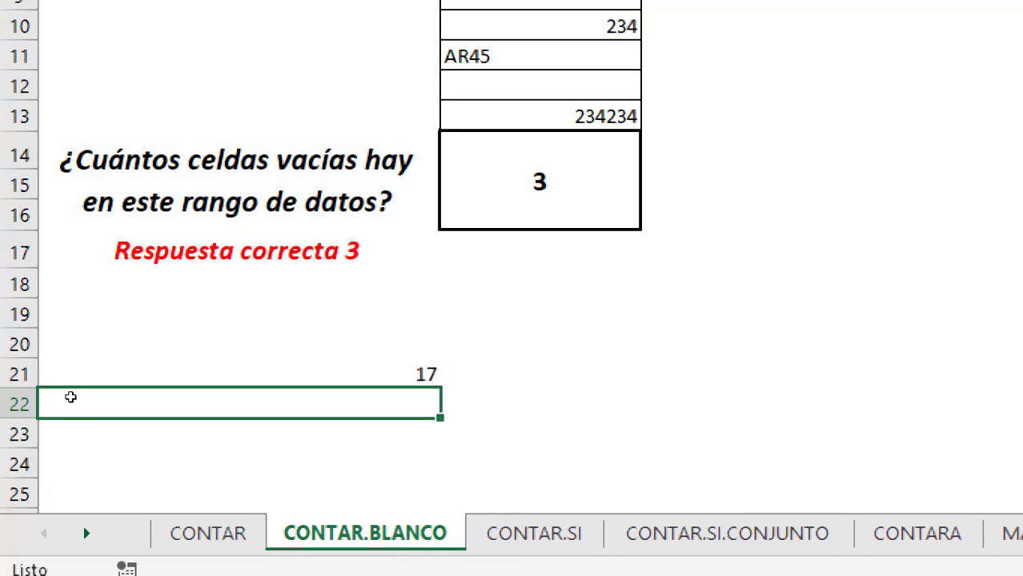
key(Up)
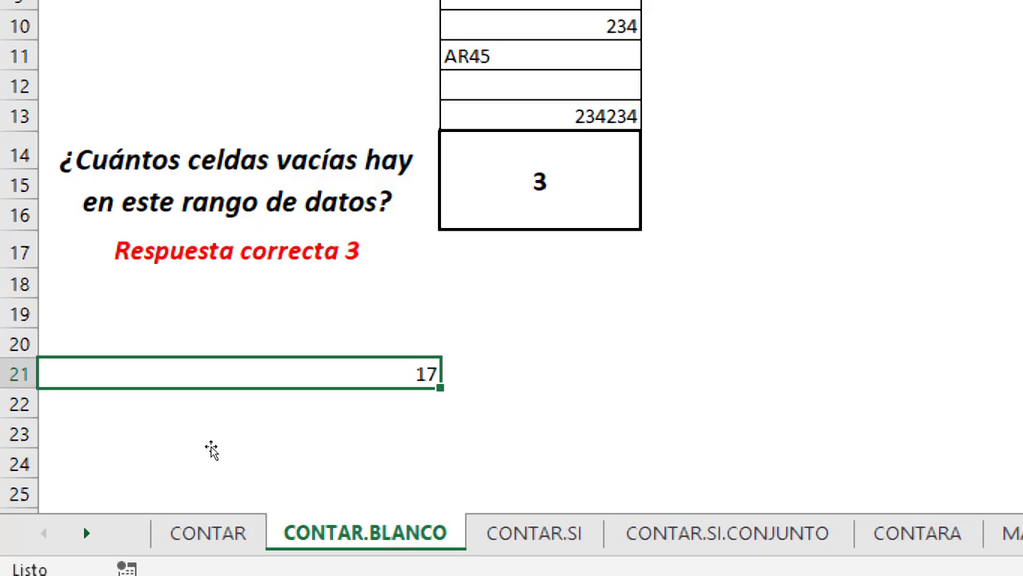
Put 120 in A21 and a column-B CONTAR.BLANCO formula beside it, giving 8.
text(120)
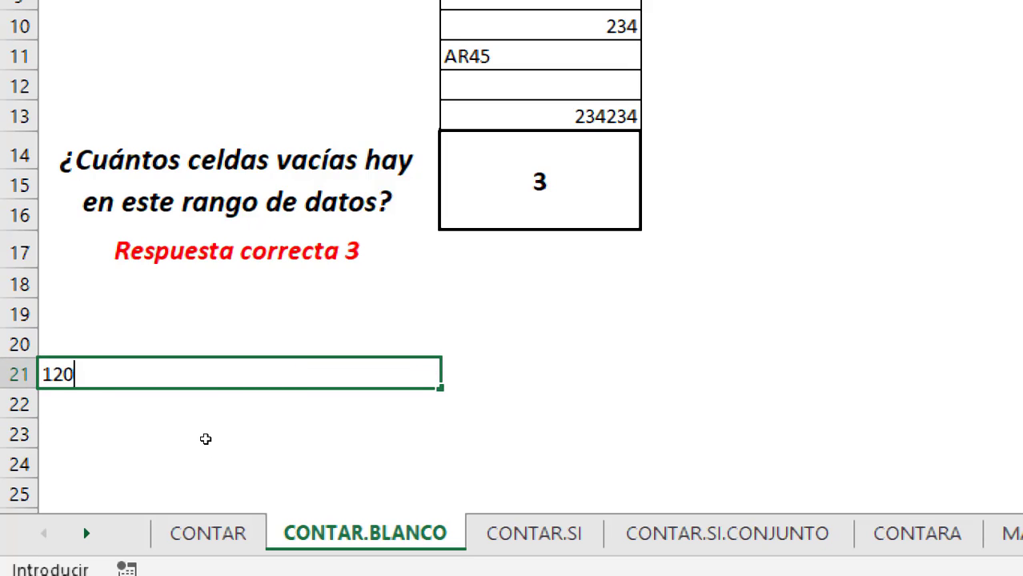
key(Return)
key(Up)
key(Right)
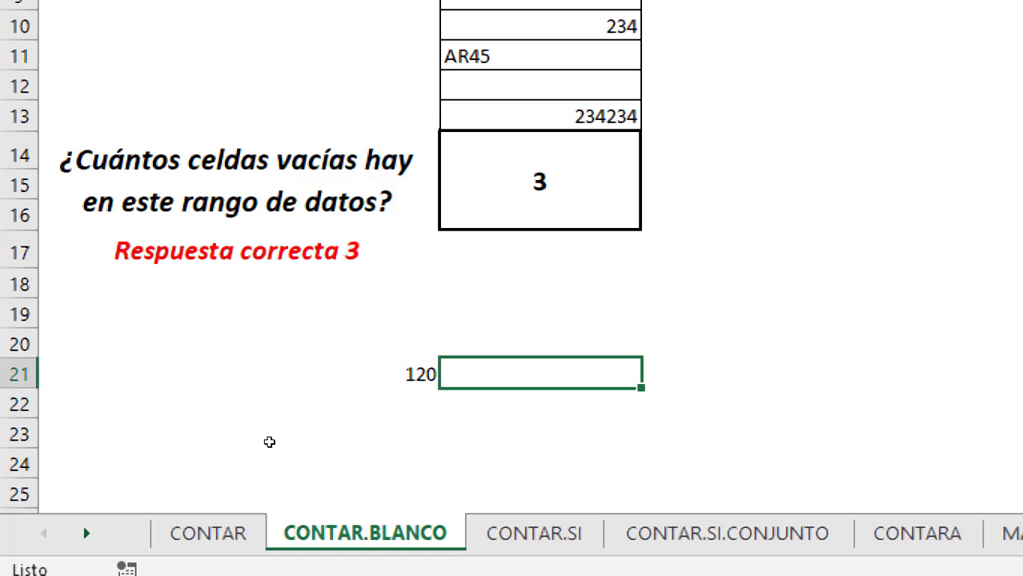
text(=)
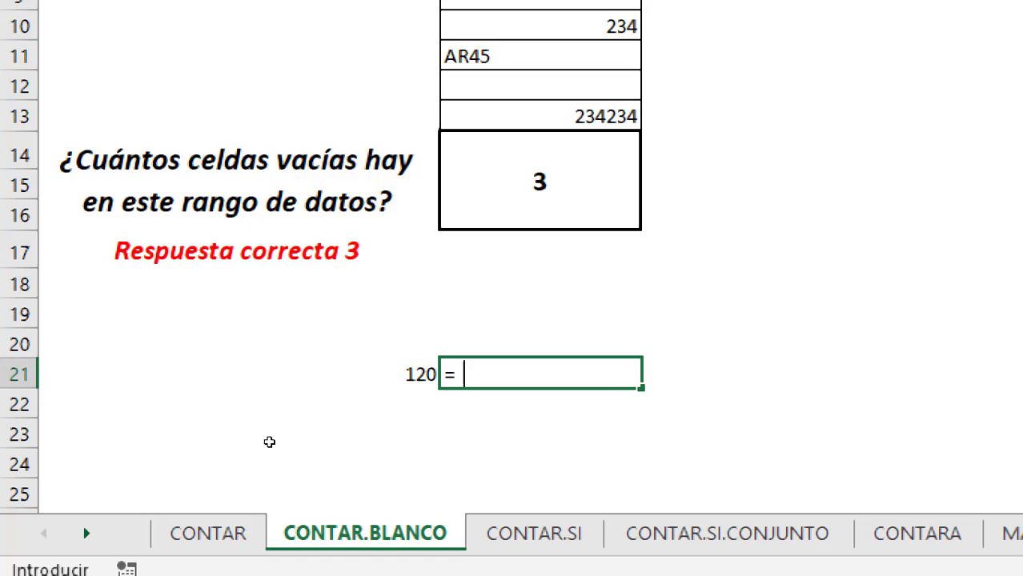
text(contar)
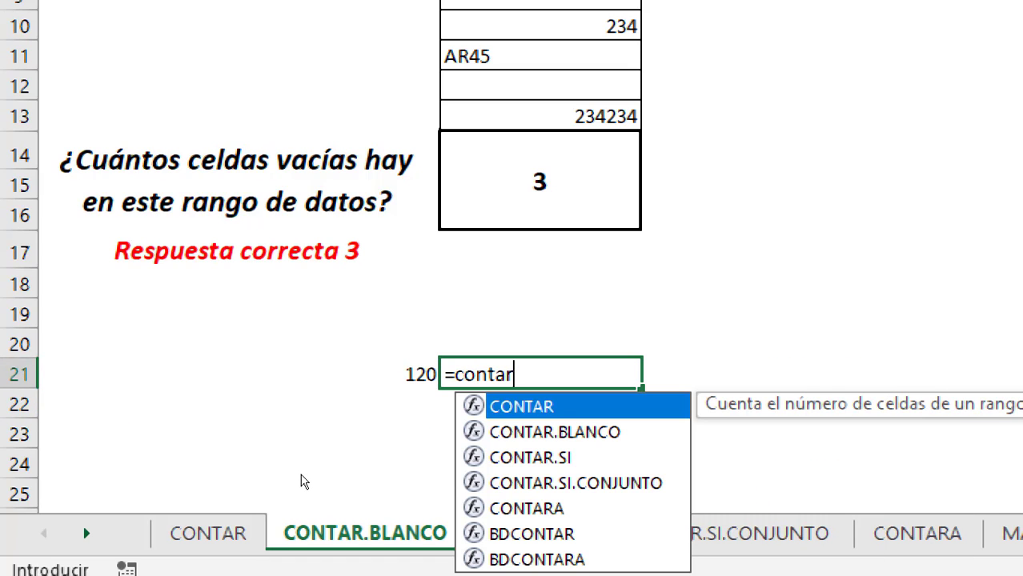
key(Down)
key(Tab)
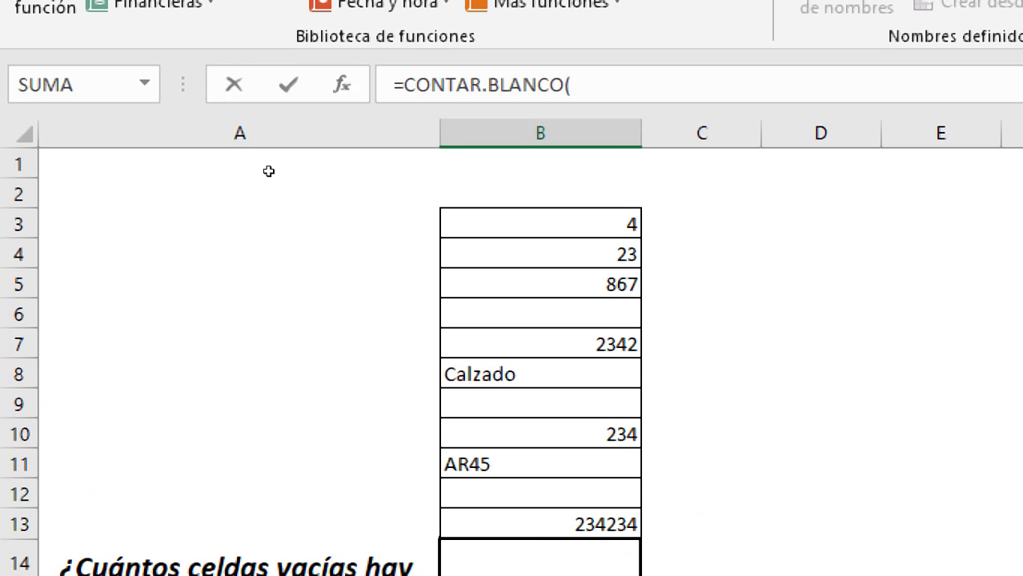
drag(541, 108, 540, 327)
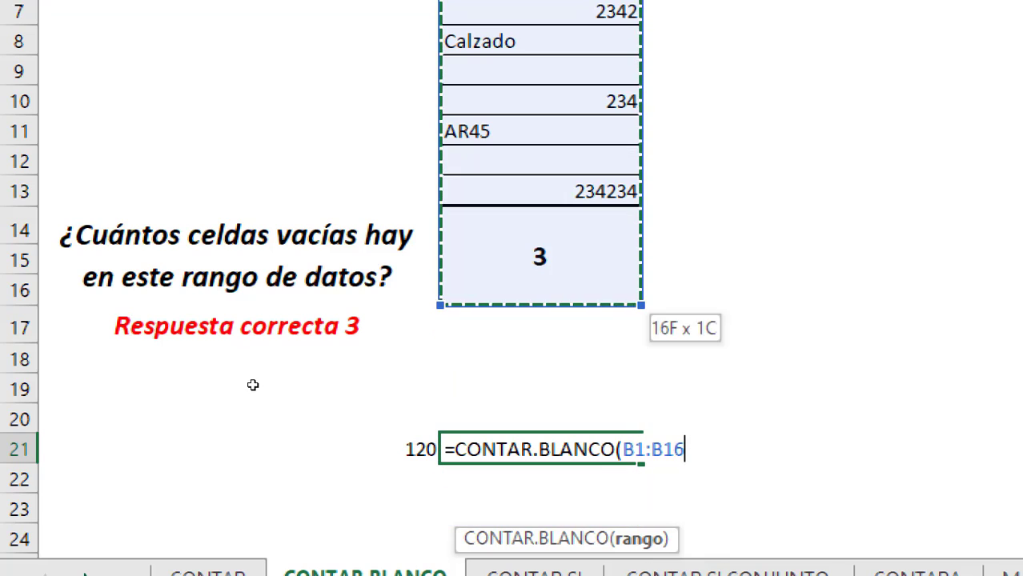
key(Return)
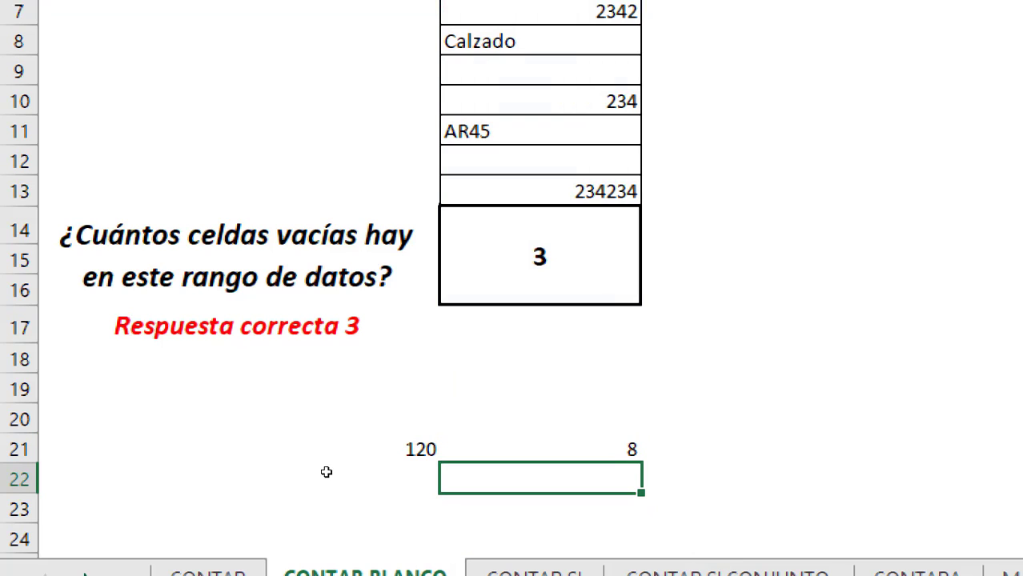
key(Up)
Replace the 8 with 115 and review the 120 and 115 cells.
text(11)
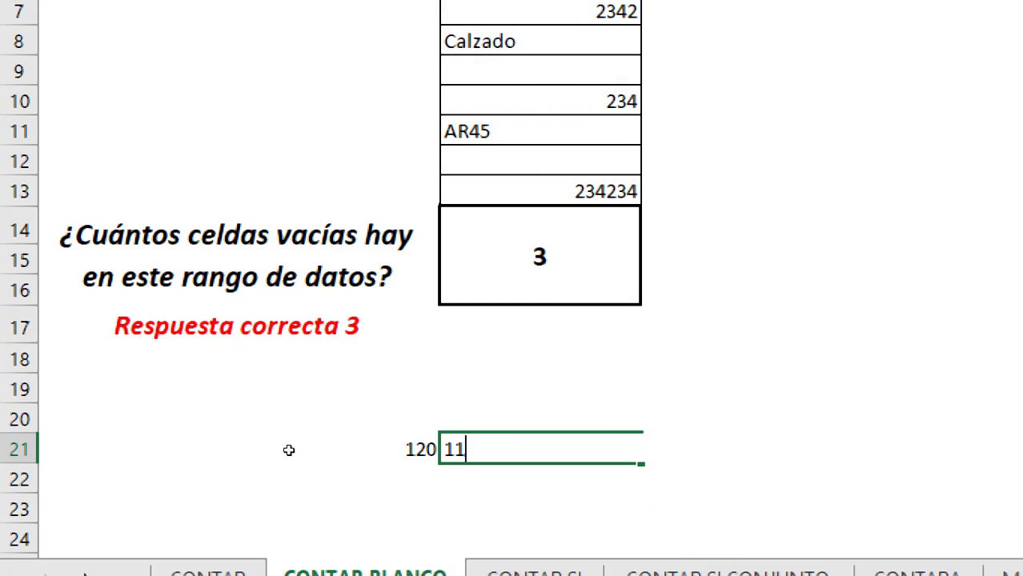
text(5)
key(Return)
key(Up)
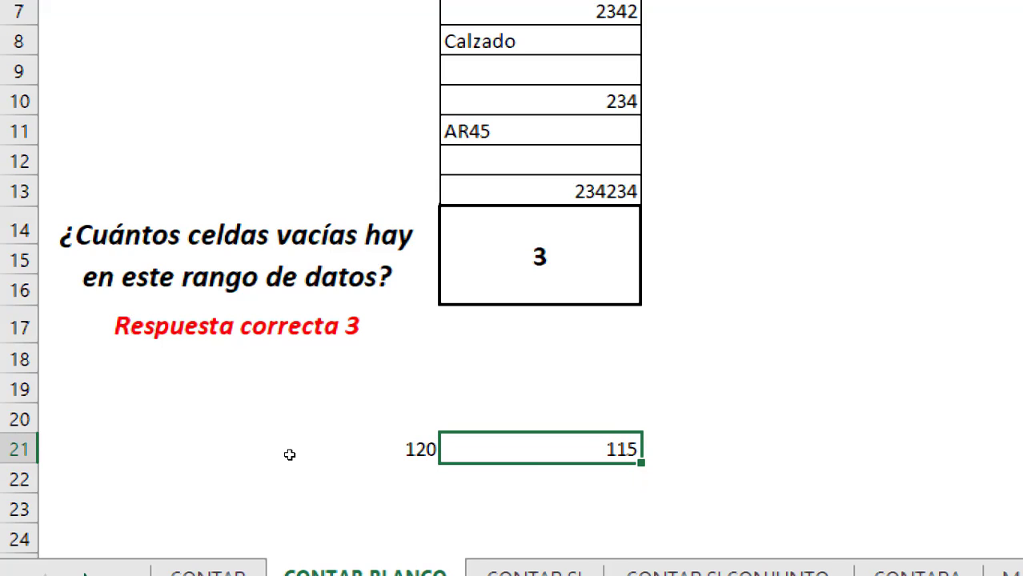
click(181, 461)
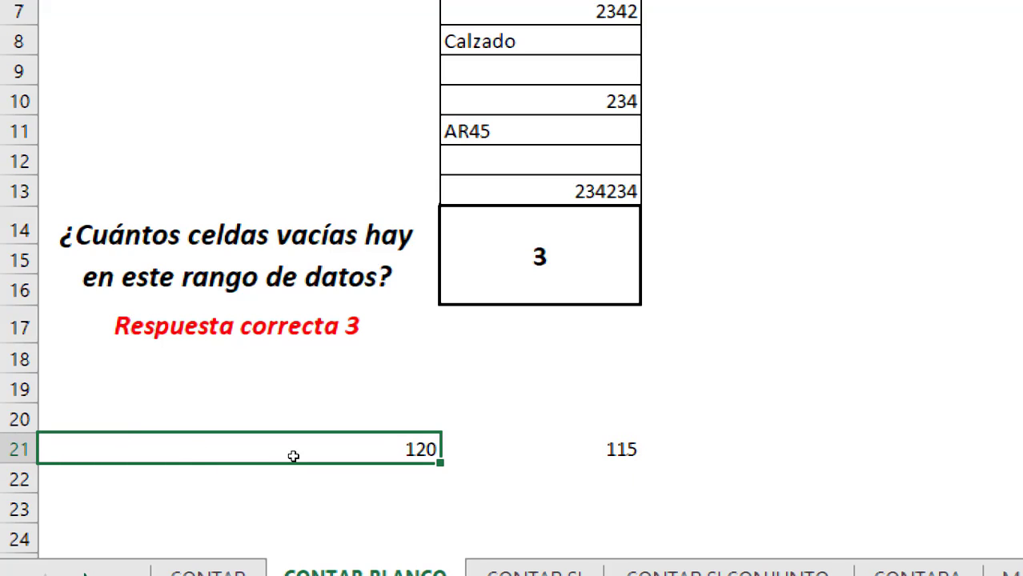
key(Right)
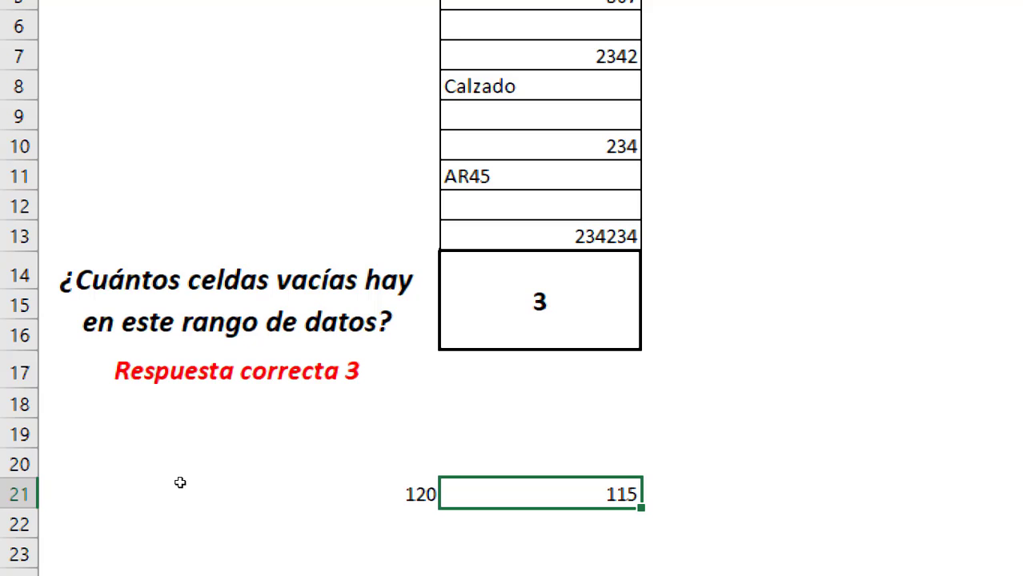
Clear the stray 120 and 115 from rows 20–22 and move to the CONTAR.SI sheet.
click(169, 452)
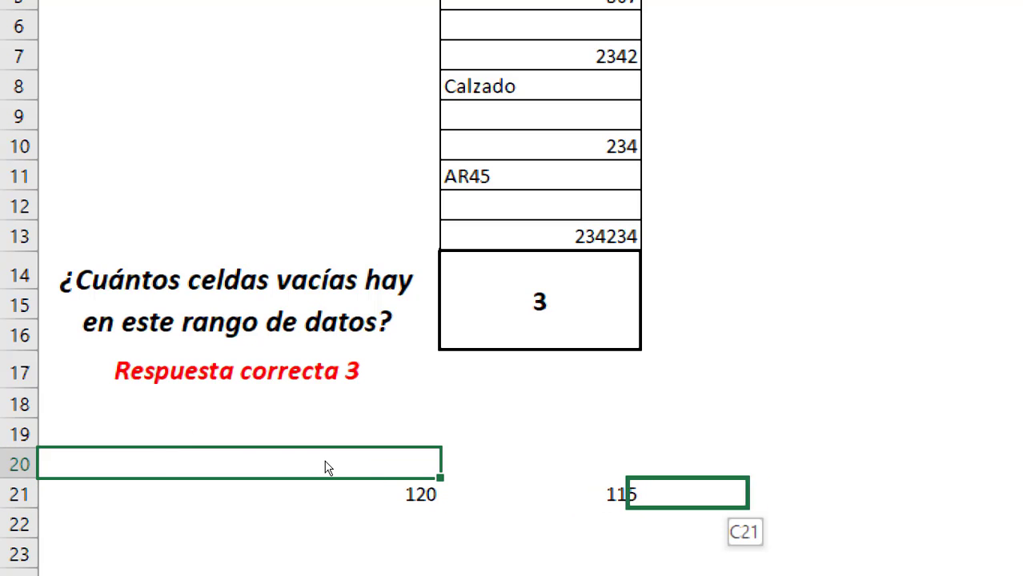
key(shift+Down)
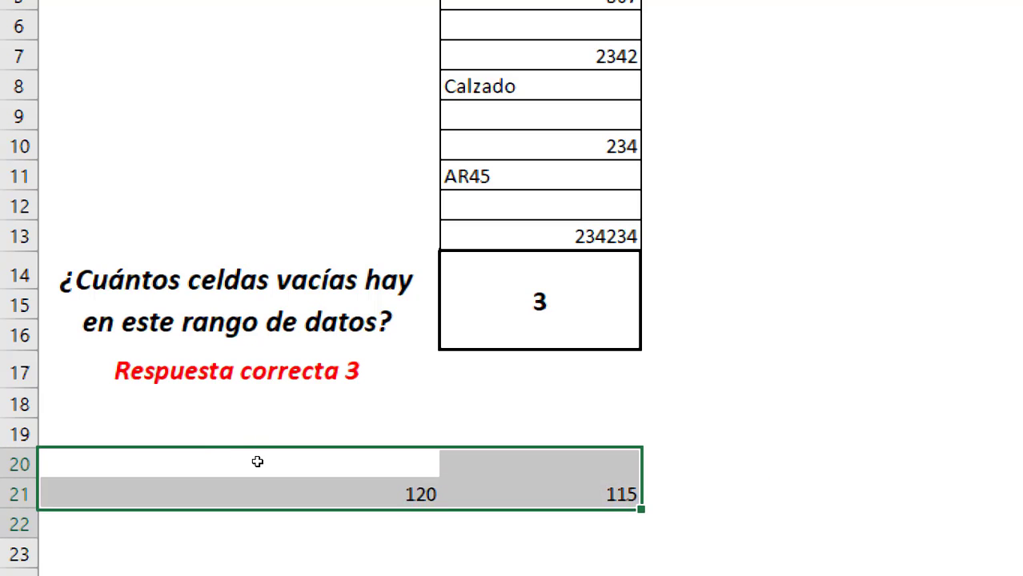
key(shift+Down)
key(Delete)
scroll(220, 543, down, 2)
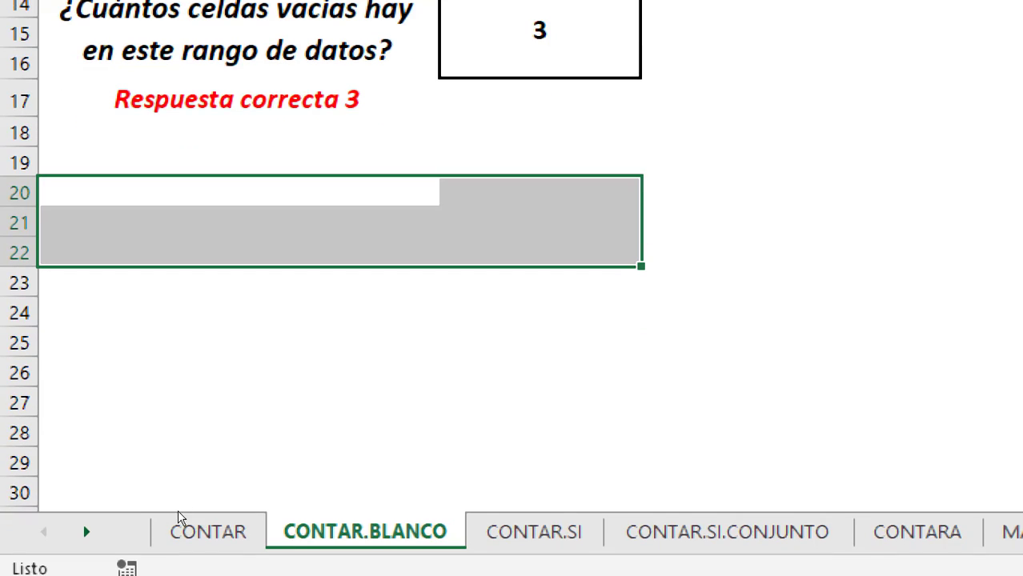
key(ctrl+Page_Down)
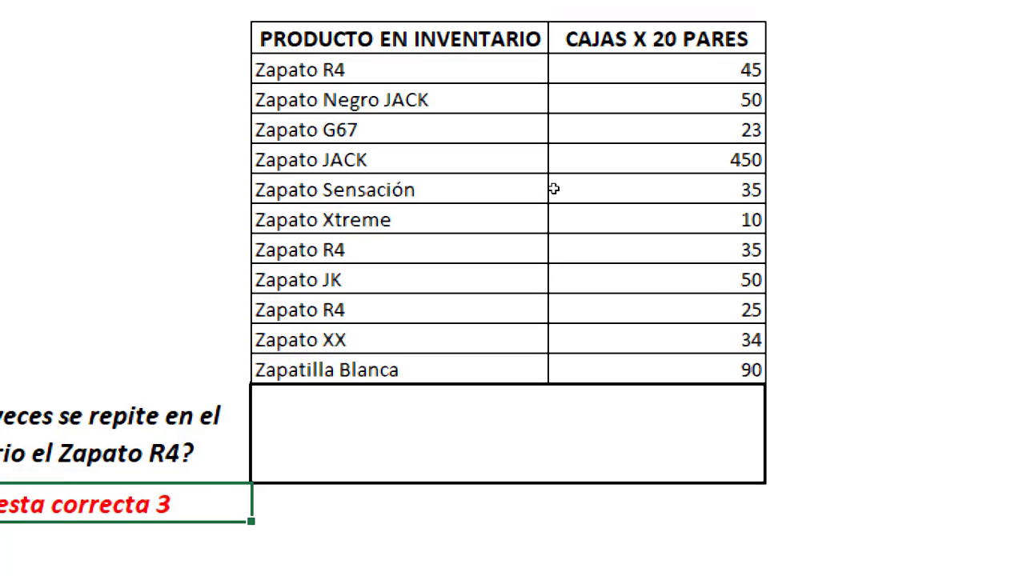
click(110, 384)
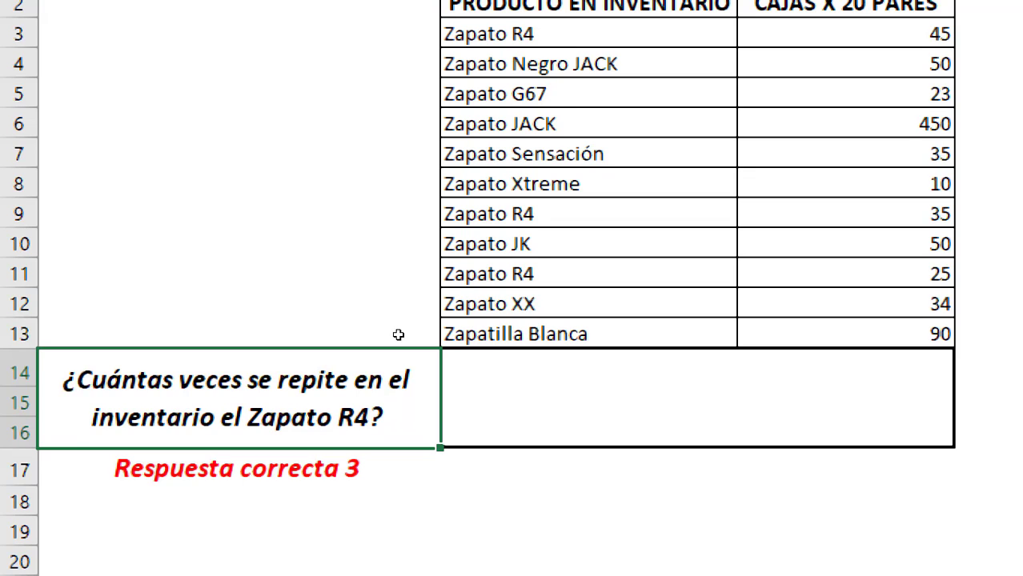
key(Down)
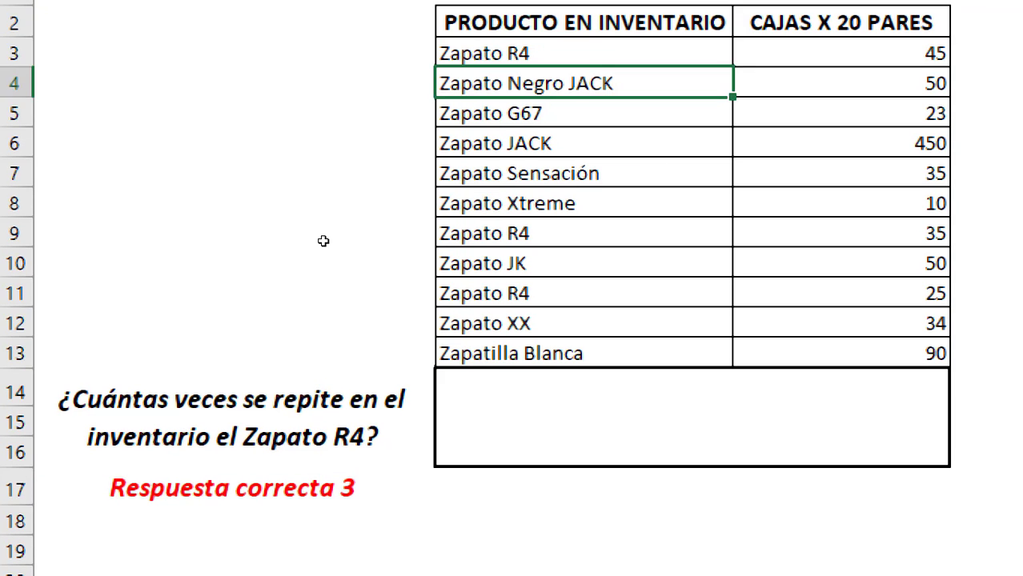
key(Down)
key(Down)
key(Down)
key(Down)
key(Down)
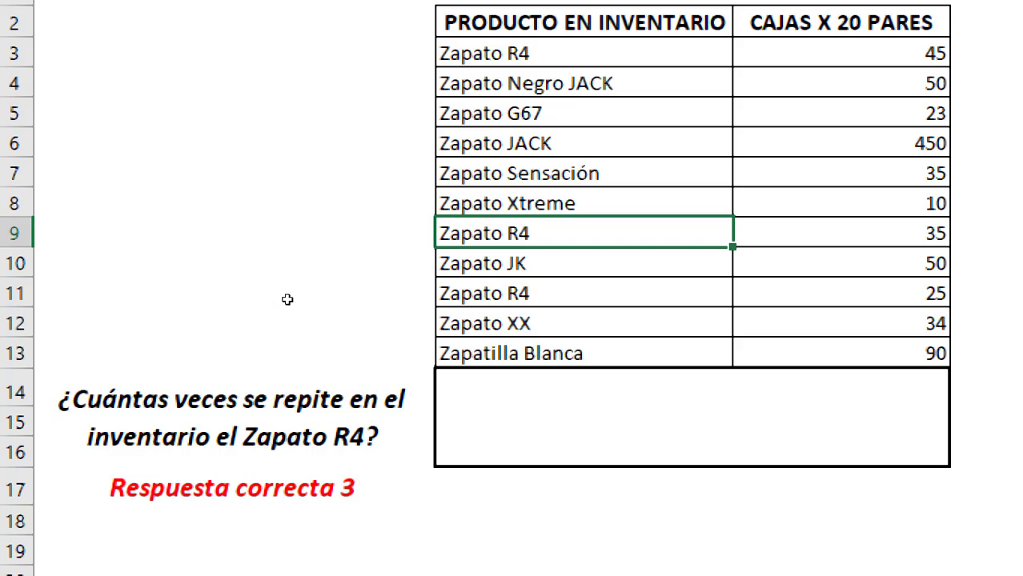
key(Up)
key(Up)
key(Up)
key(Up)
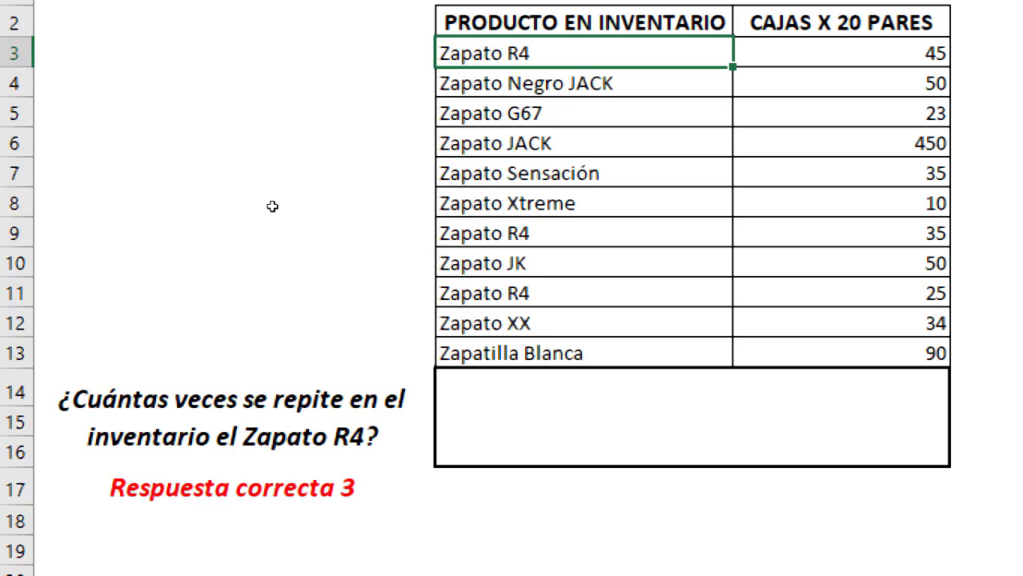
key(Down)
key(Down)
key(Down)
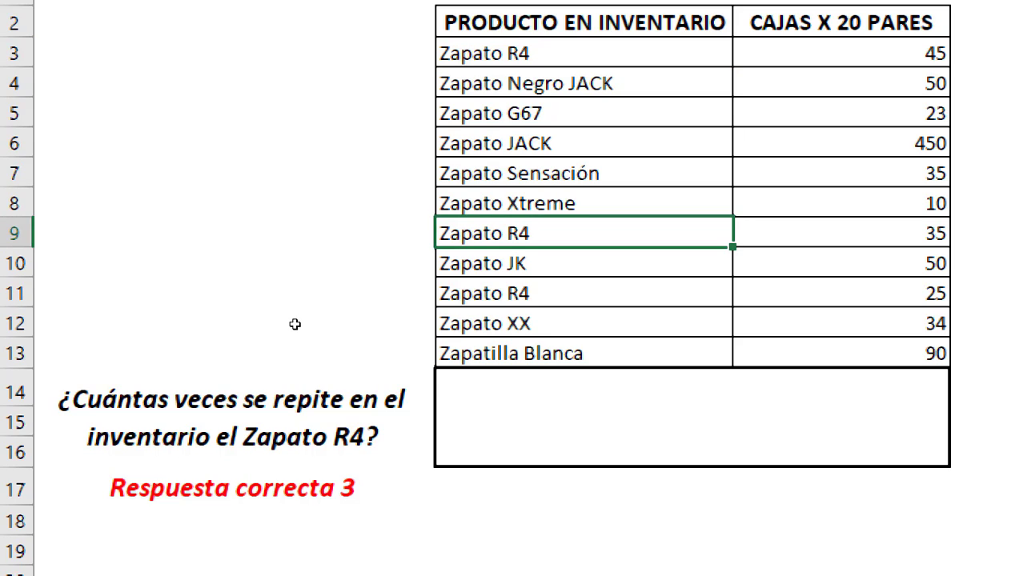
key(Down)
key(Down)
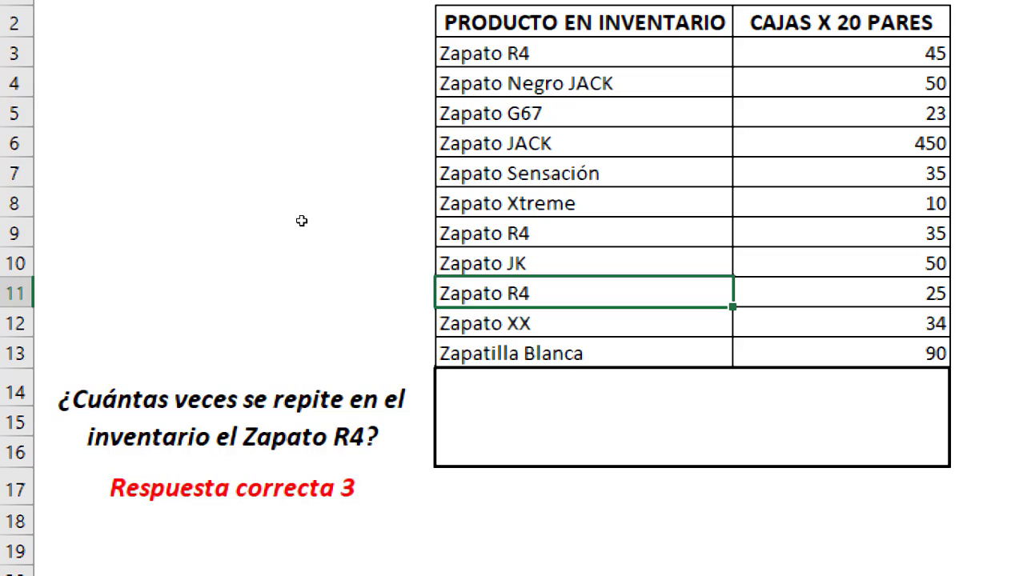
key(Return)
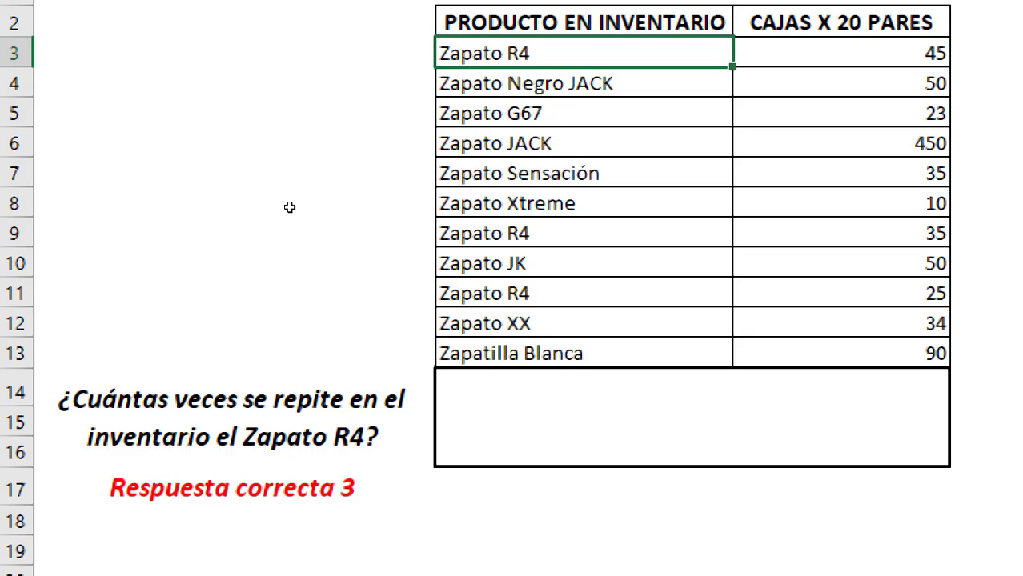
key(Right)
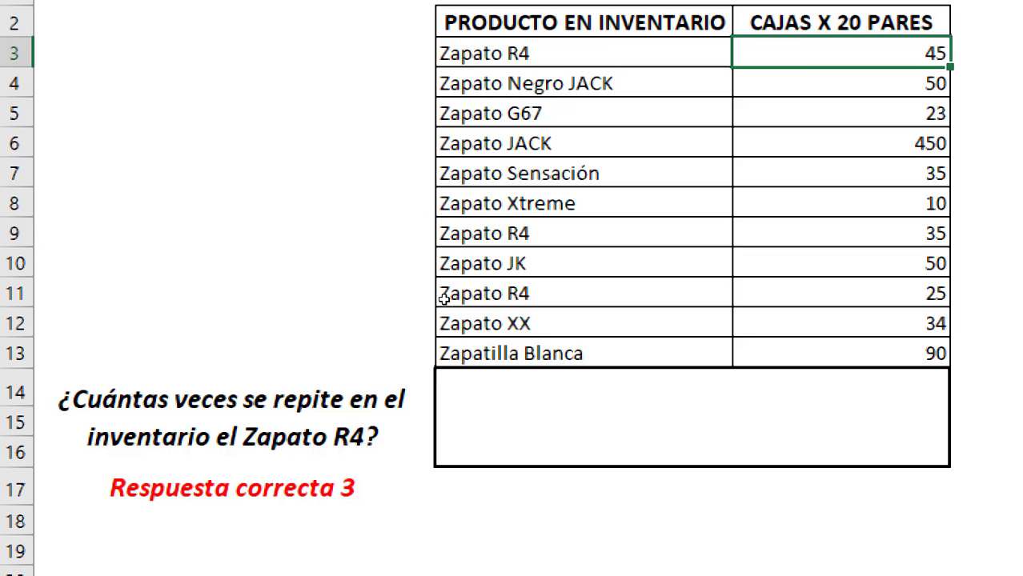
key(Return)
key(Return)
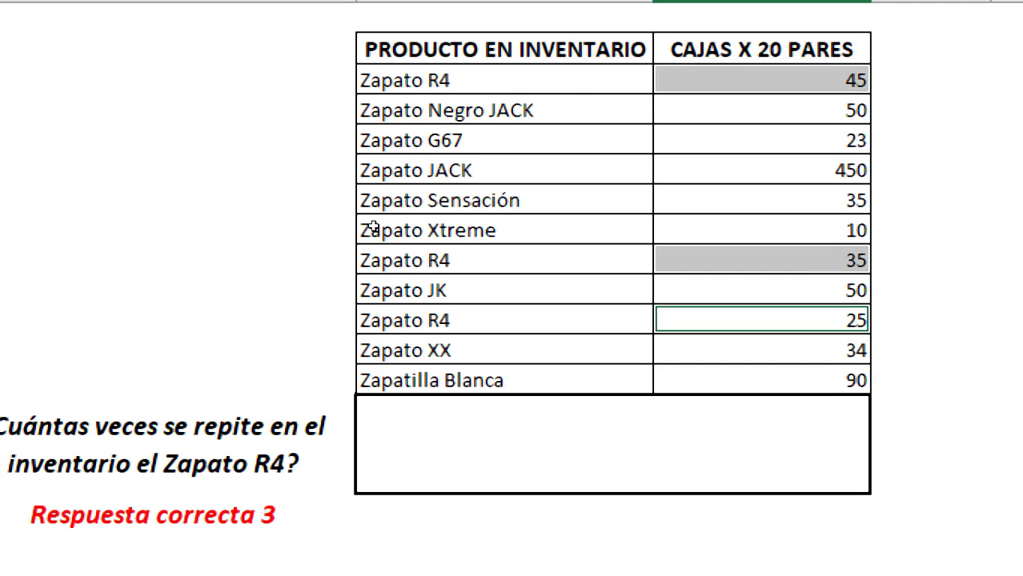
key(Return)
key(shift+BackSpace)
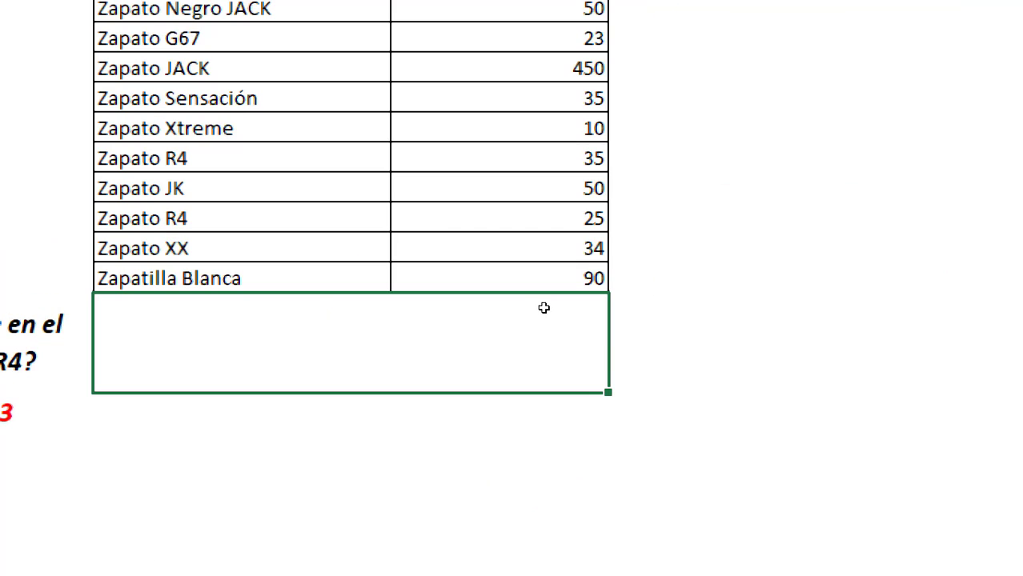
Enter =CONTAR.SI(B3:B13;"sapato r4") in the answer cell, which returns 0.
text(=contar)
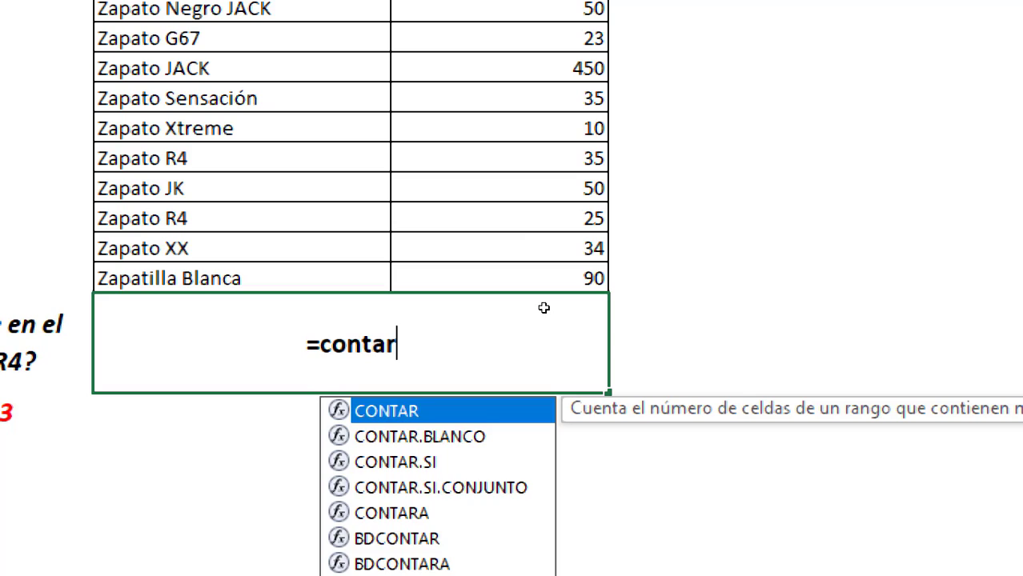
text(.)
key(Down)
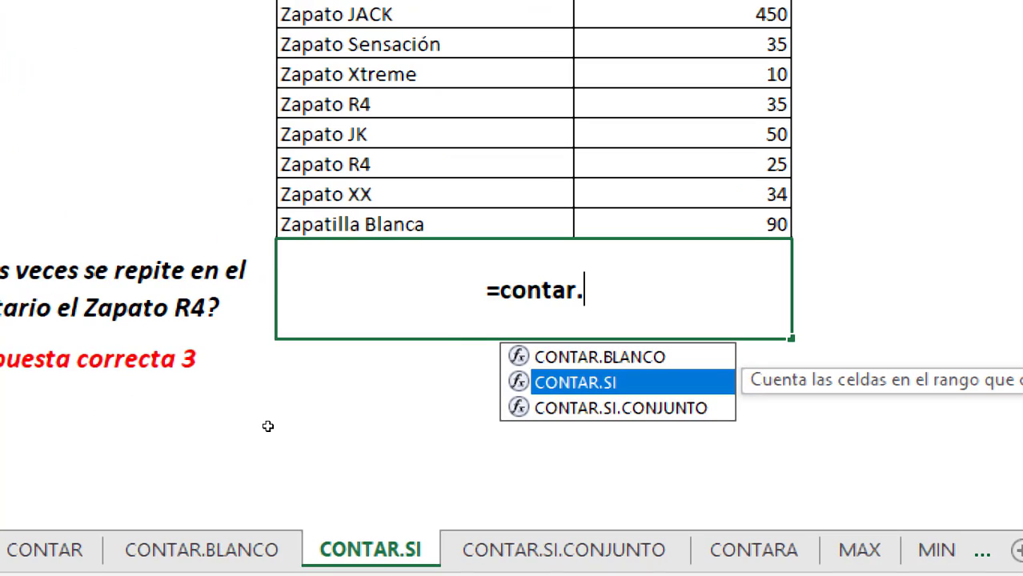
key(Tab)
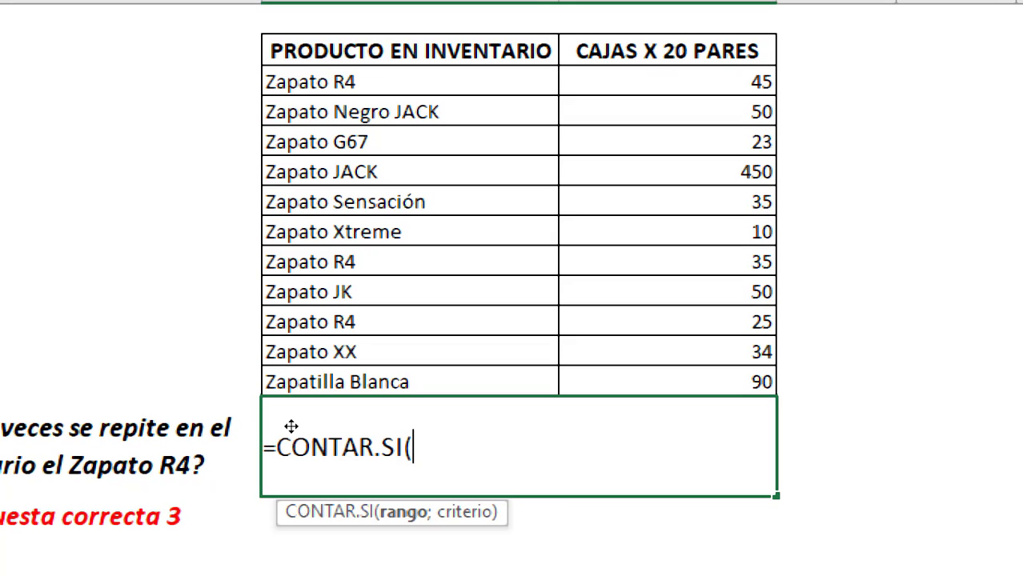
drag(306, 82, 289, 358)
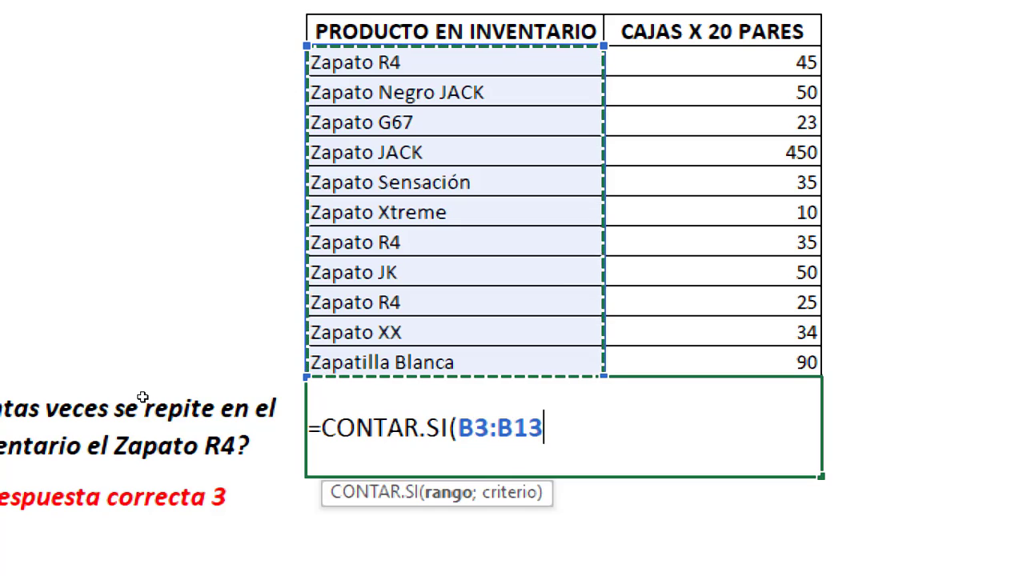
text(;)
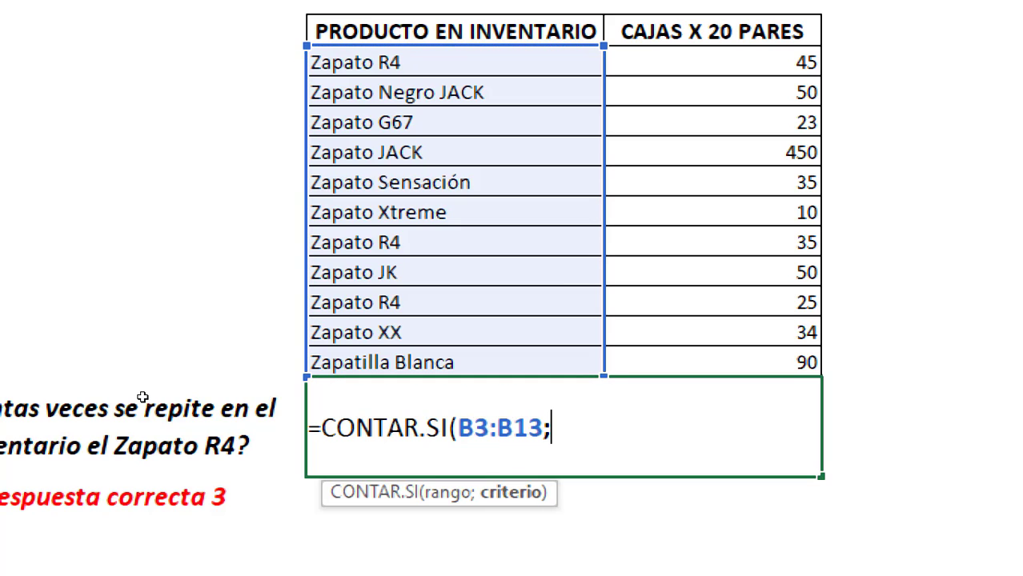
text(")
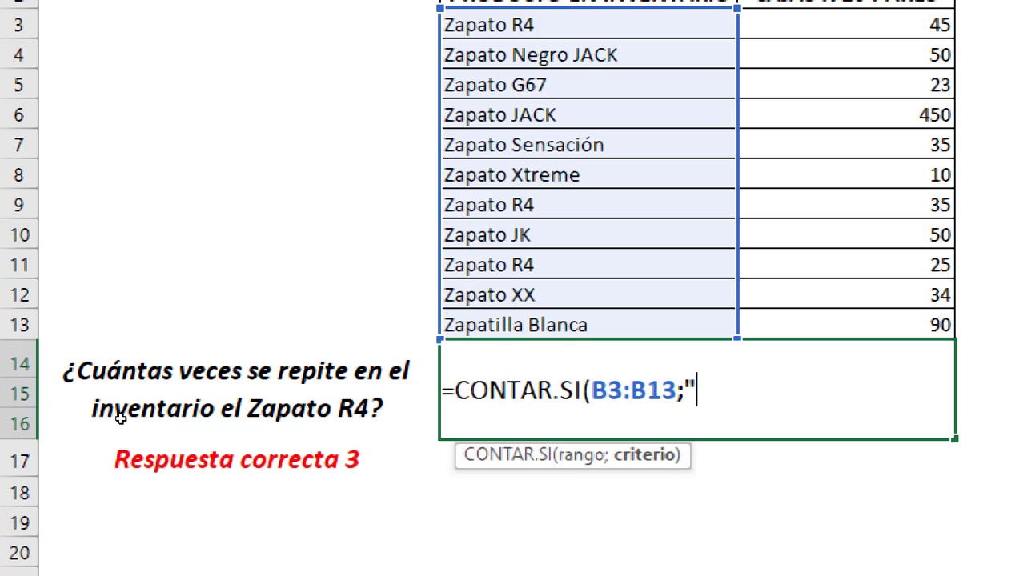
text(za)
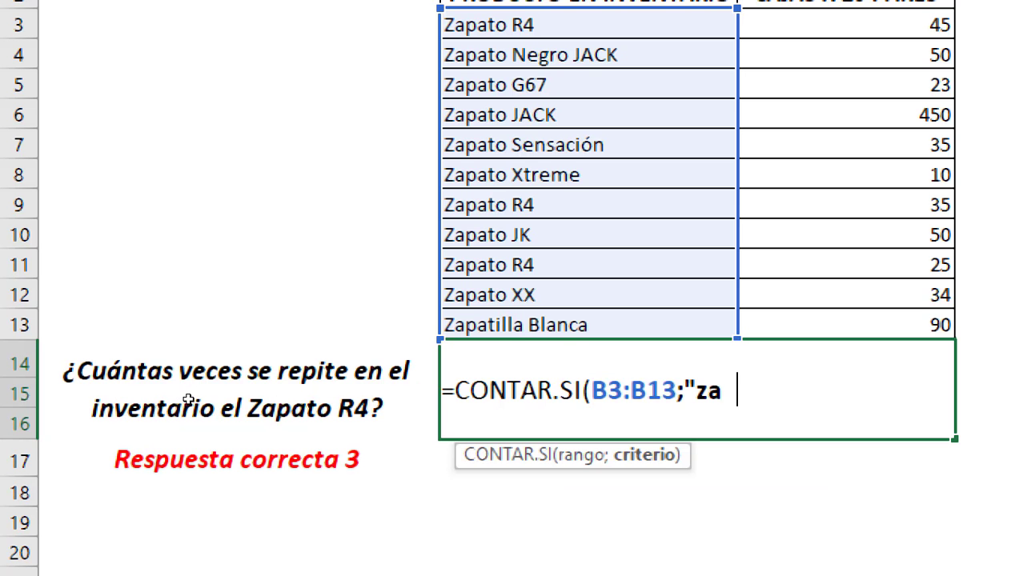
text(pata)
key(BackSpace)
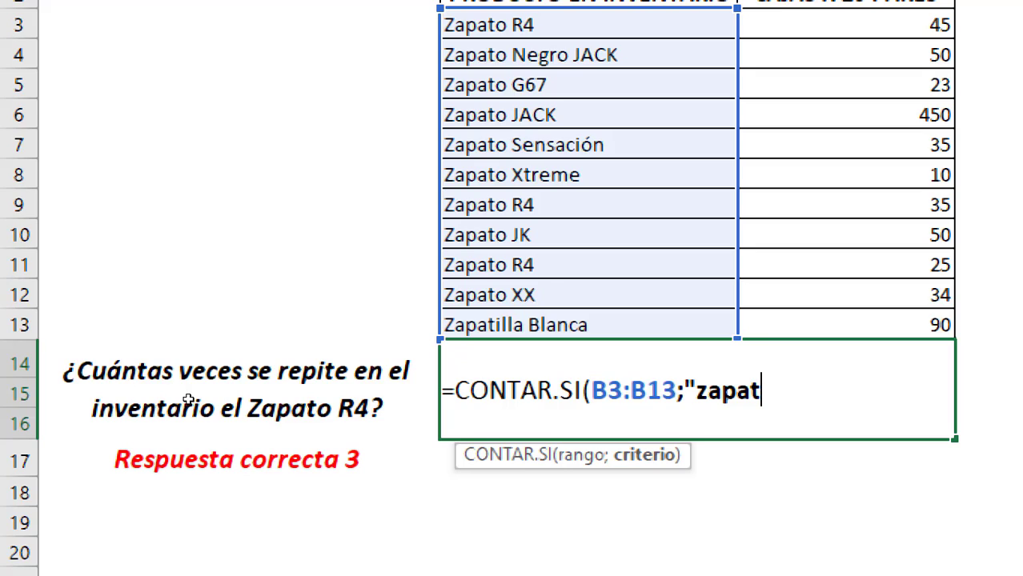
text(o r4)
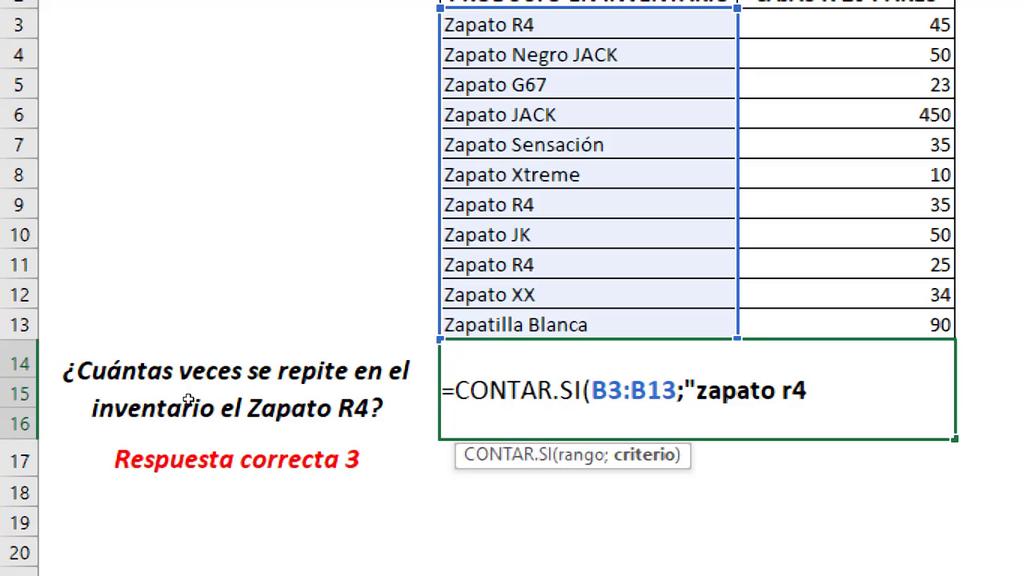
text("))
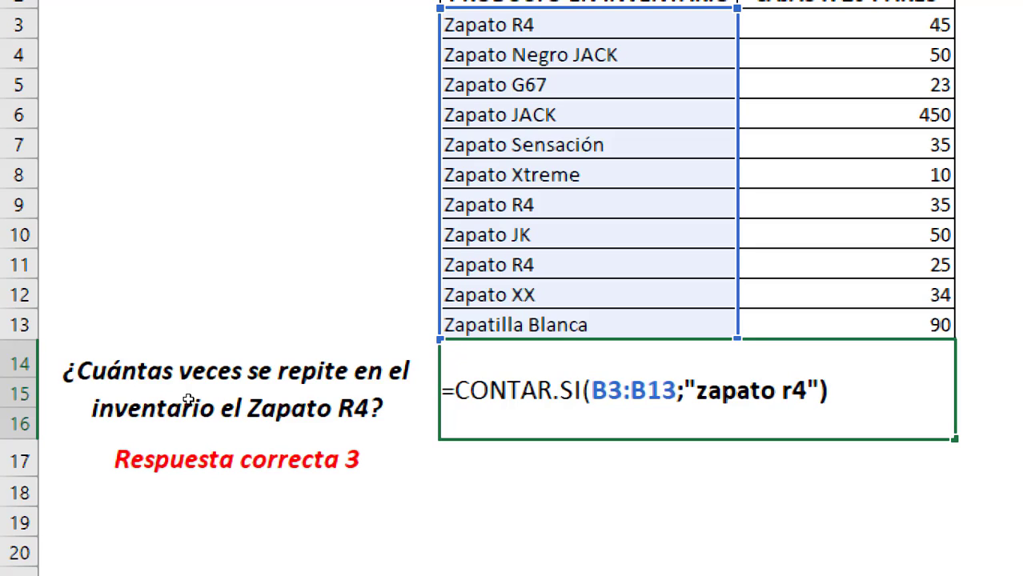
key(Left)
key(Left)
key(Left)
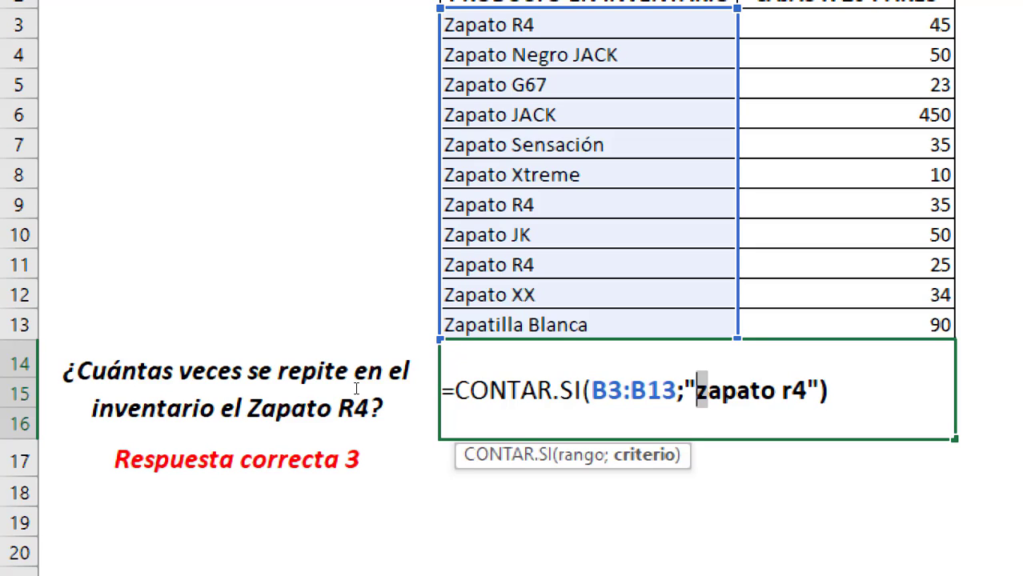
text(s)
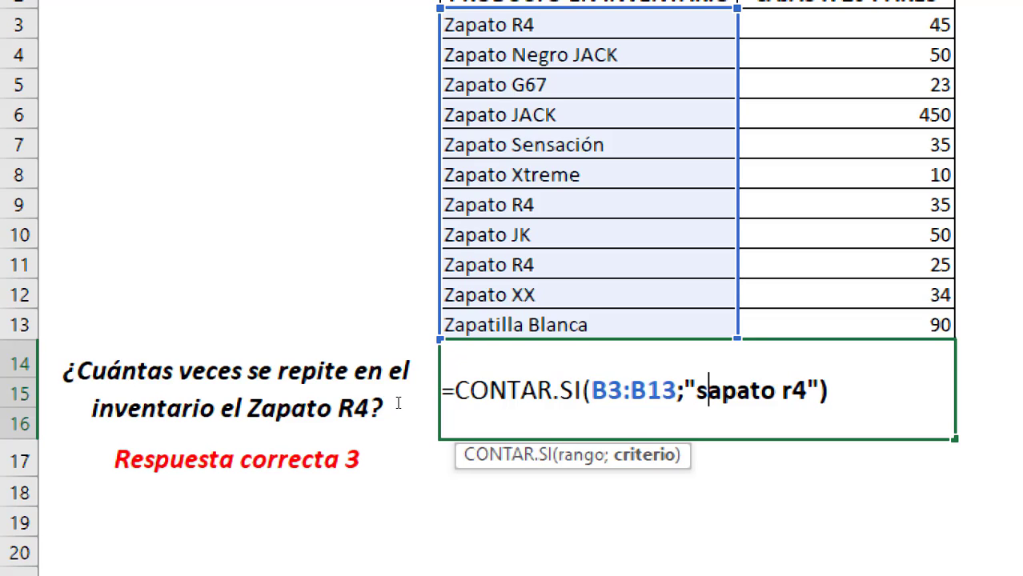
key(BackSpace)
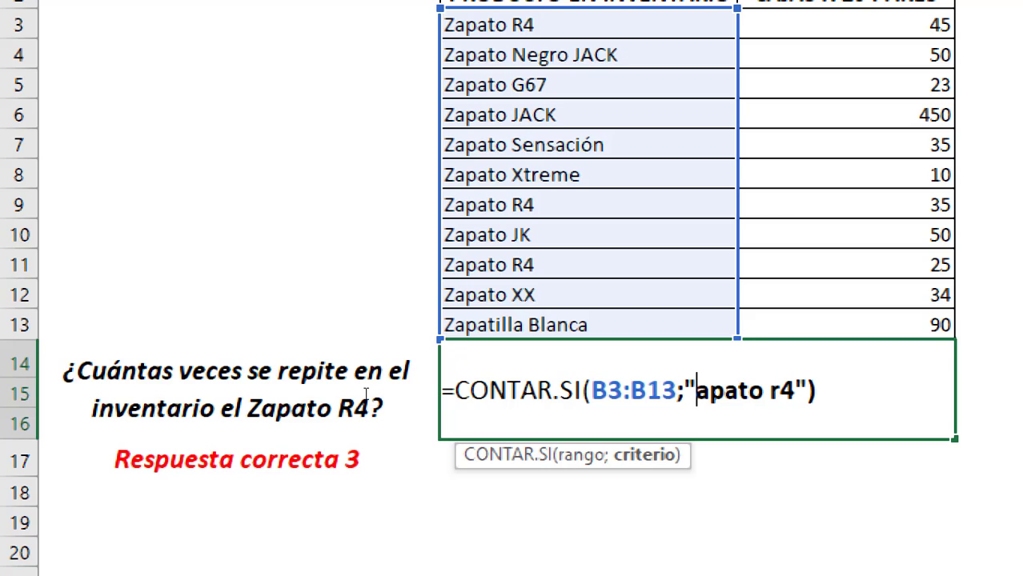
text(s)
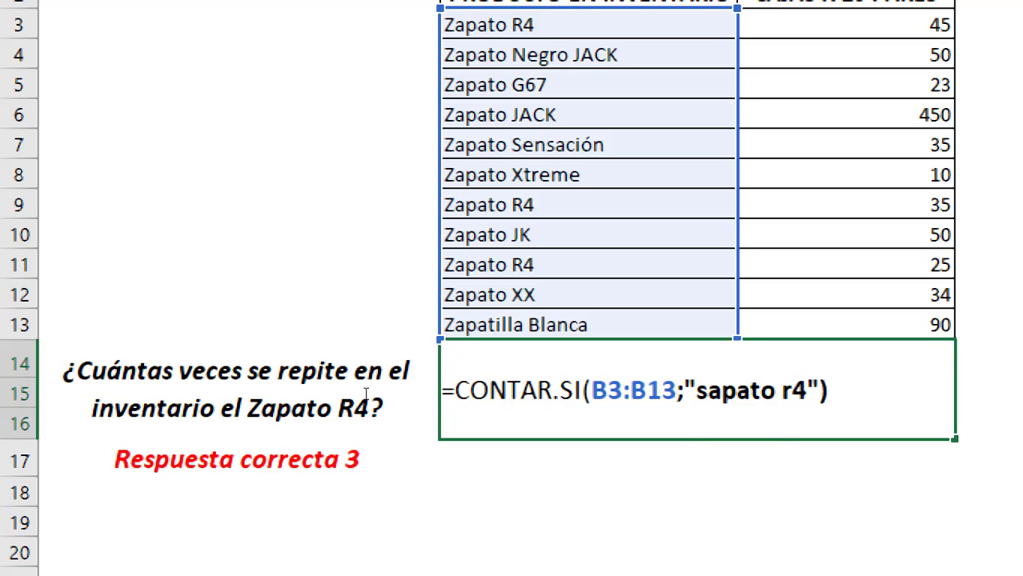
key(Return)
key(Up)
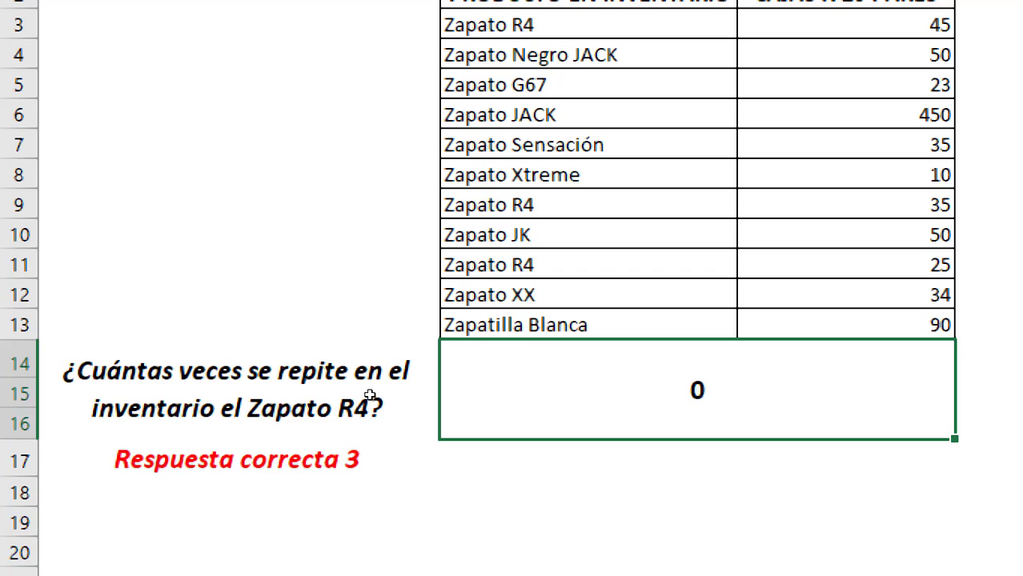
Change the criterion to "zapato r4" so the count returns 3, then go to CONTAR.SI.CONJUNTO.
key(F2)
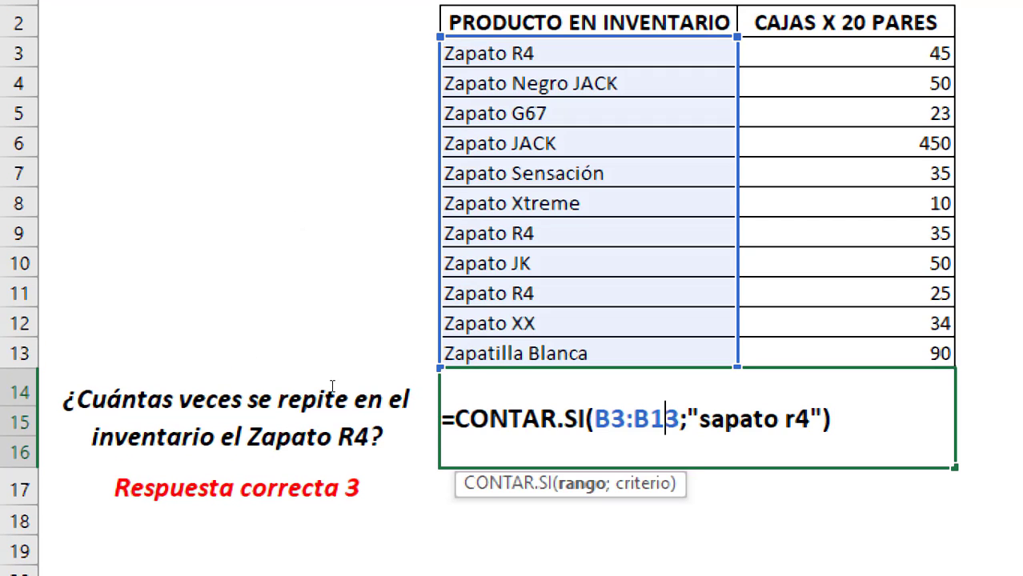
key(Right)
key(Right)
key(Right)
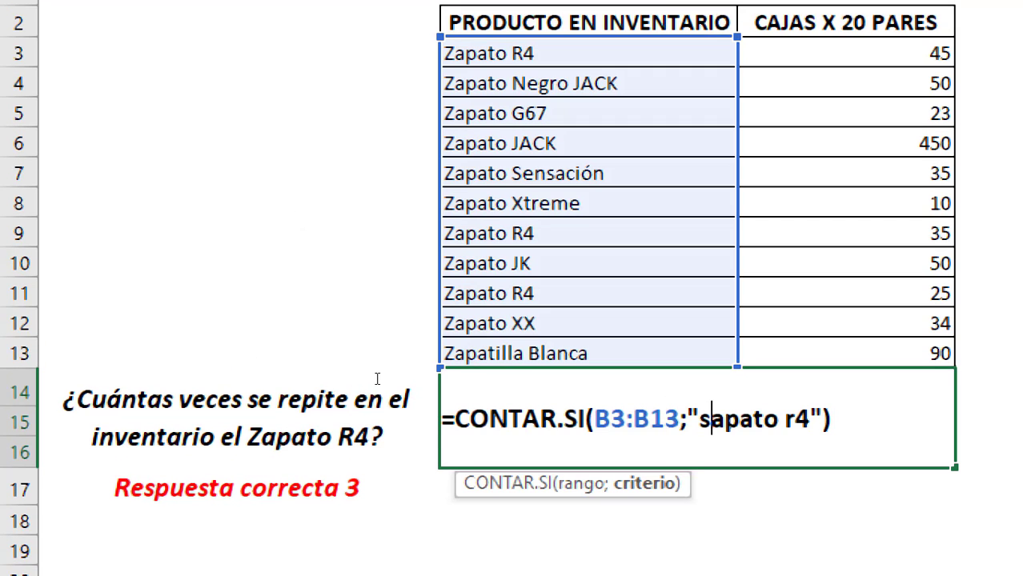
key(BackSpace)
text(z)
key(Return)
key(Up)
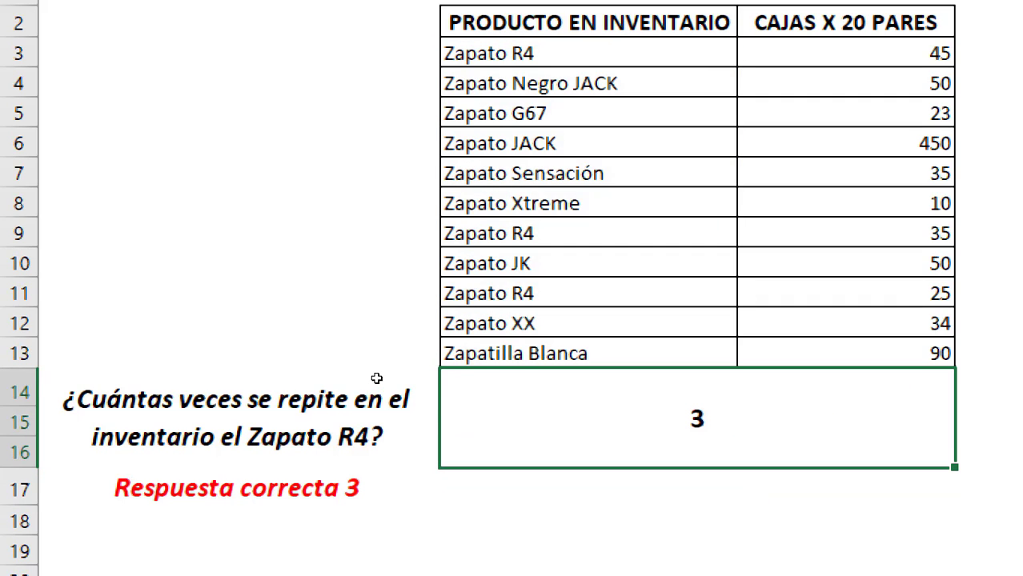
double_click(443, 401)
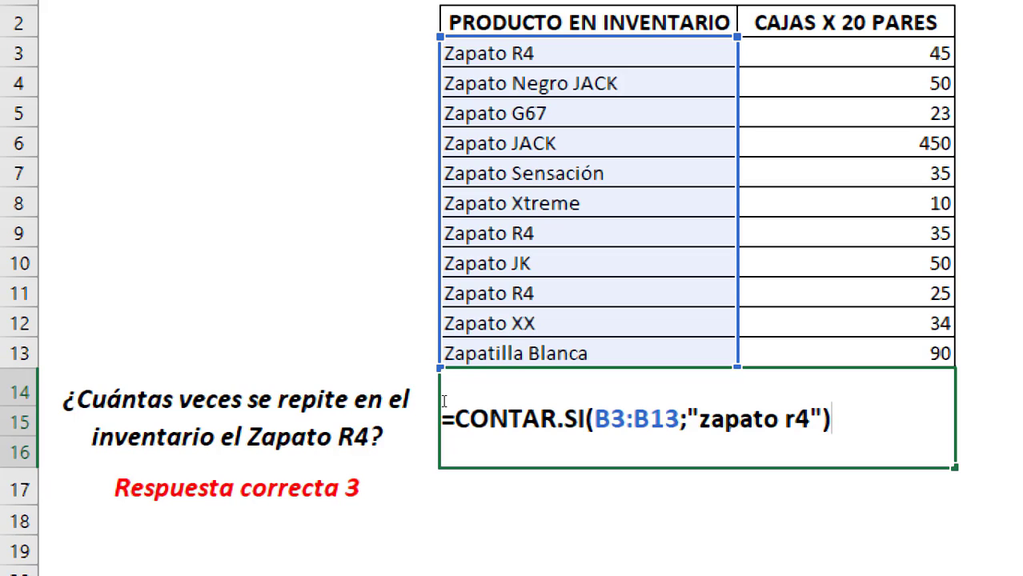
key(Return)
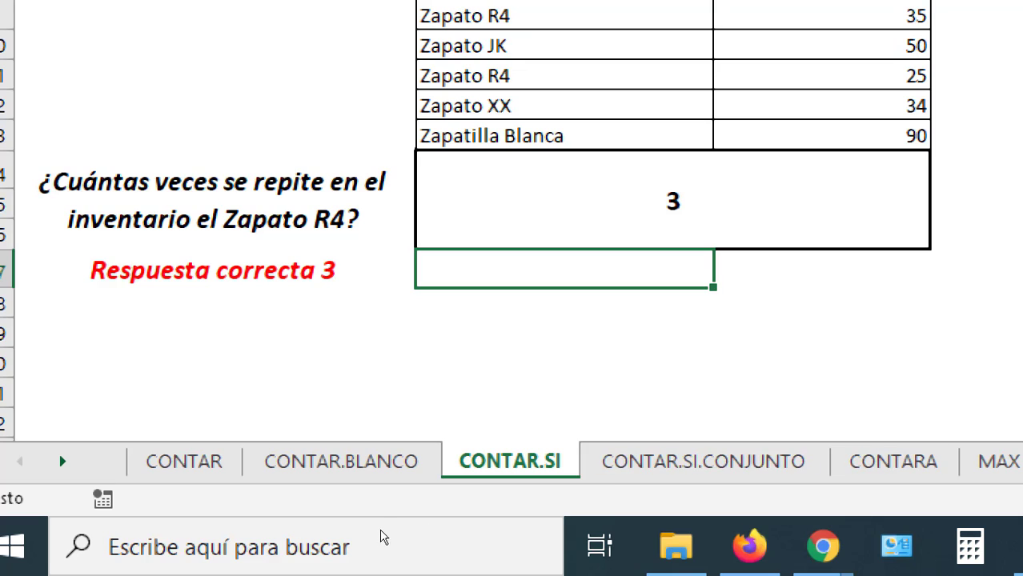
key(ctrl+Page_Down)
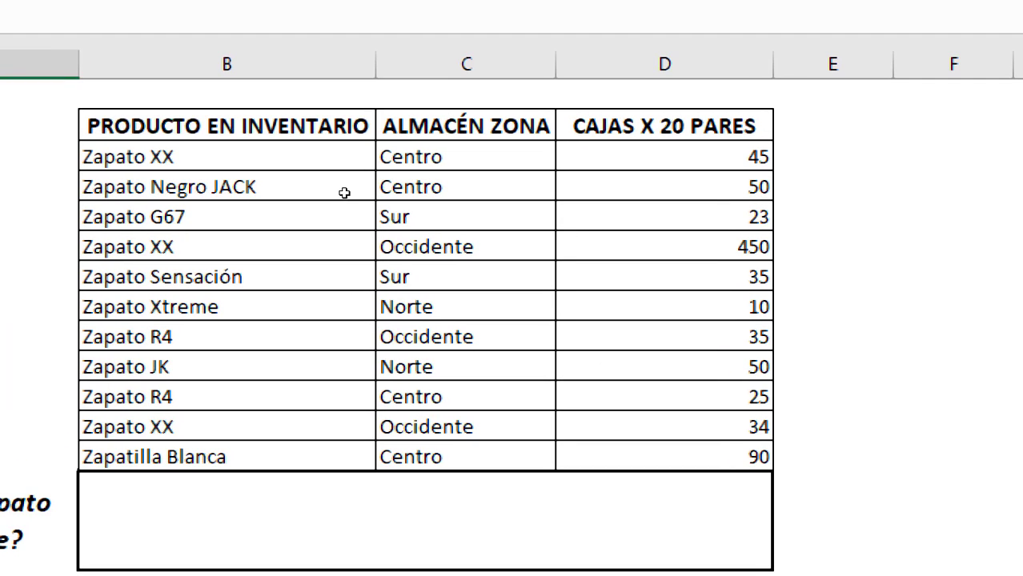
Point out the product and zone columns, then start =CONTAR.SI.CONJUNTO( in the answer cell.
drag(344, 126, 352, 457)
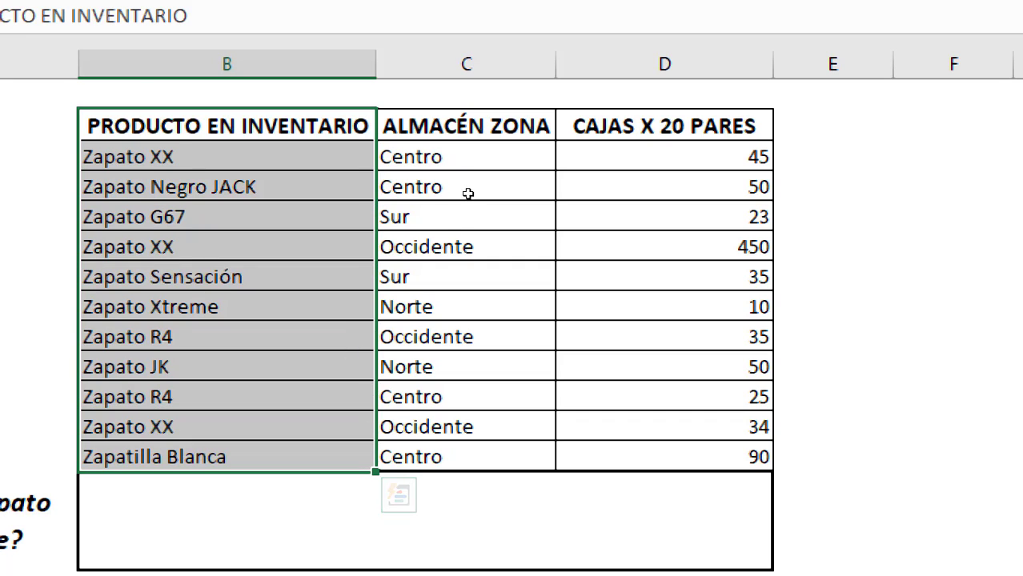
drag(466, 126, 448, 457)
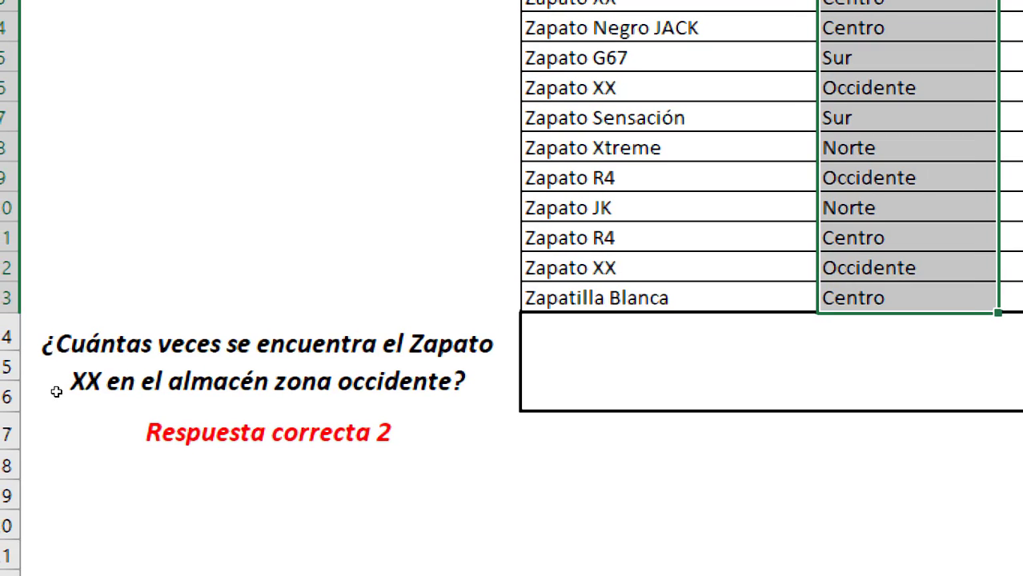
click(524, 380)
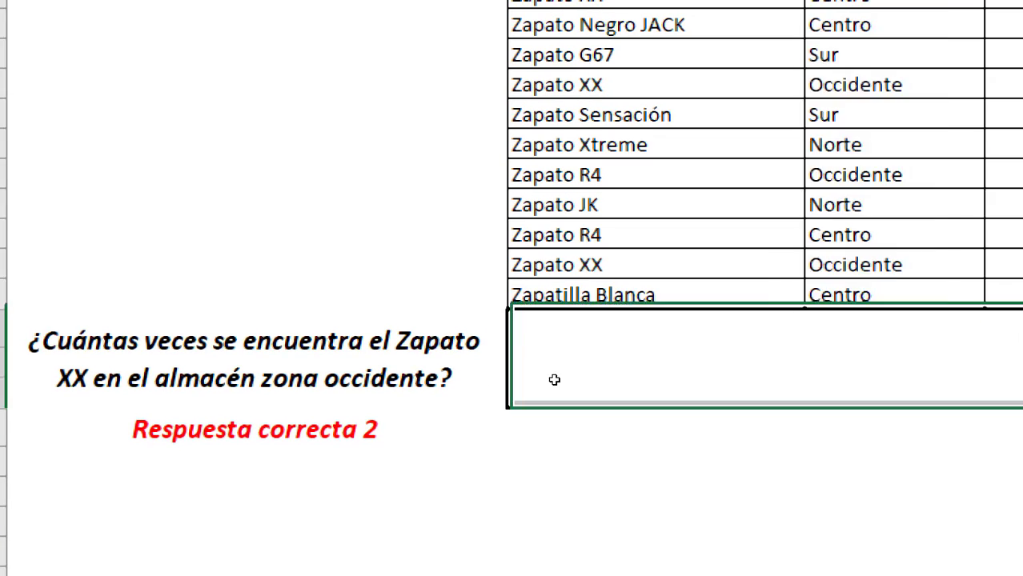
text(=)
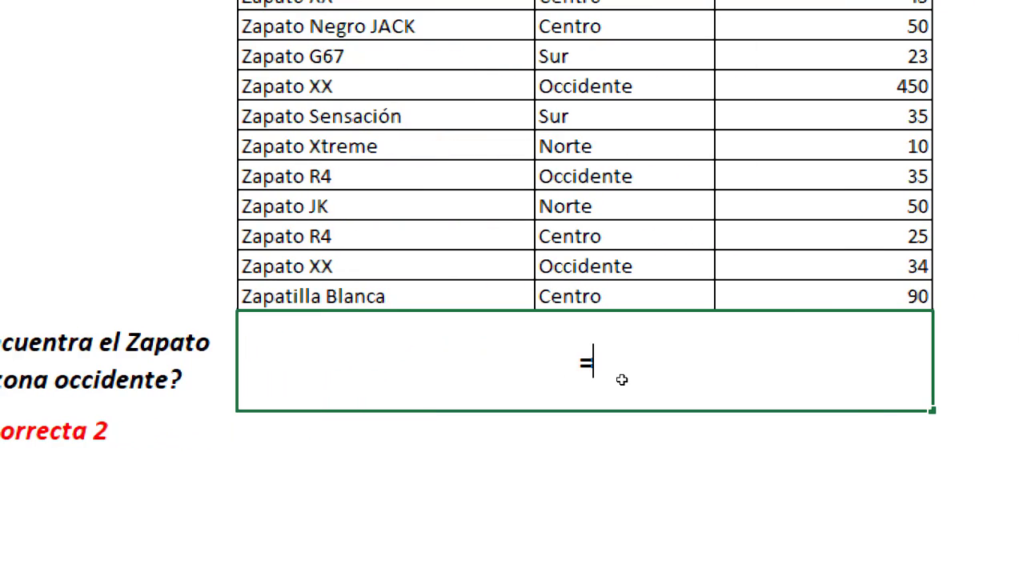
text(contar)
key(Left)
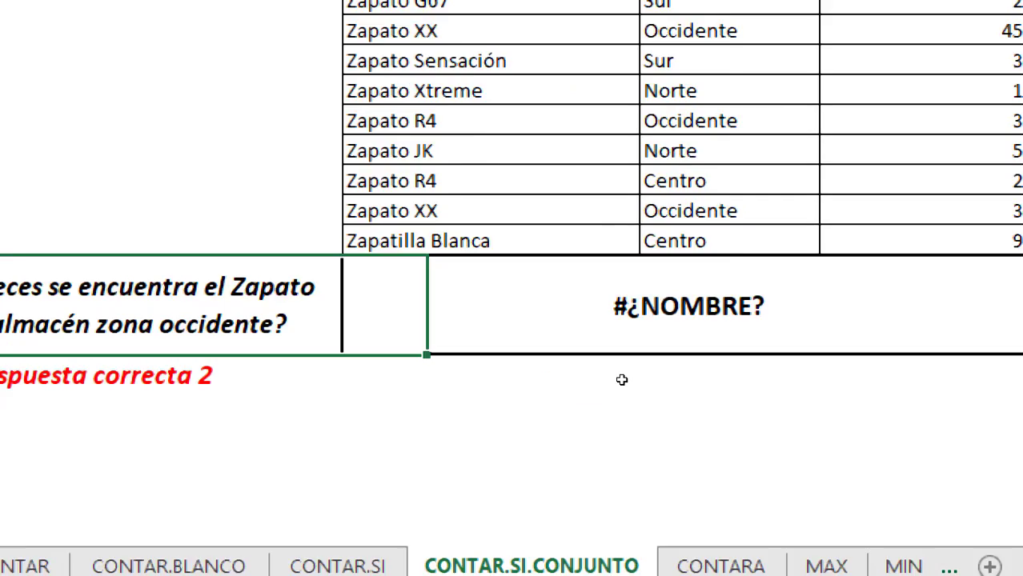
key(Right)
key(F2)
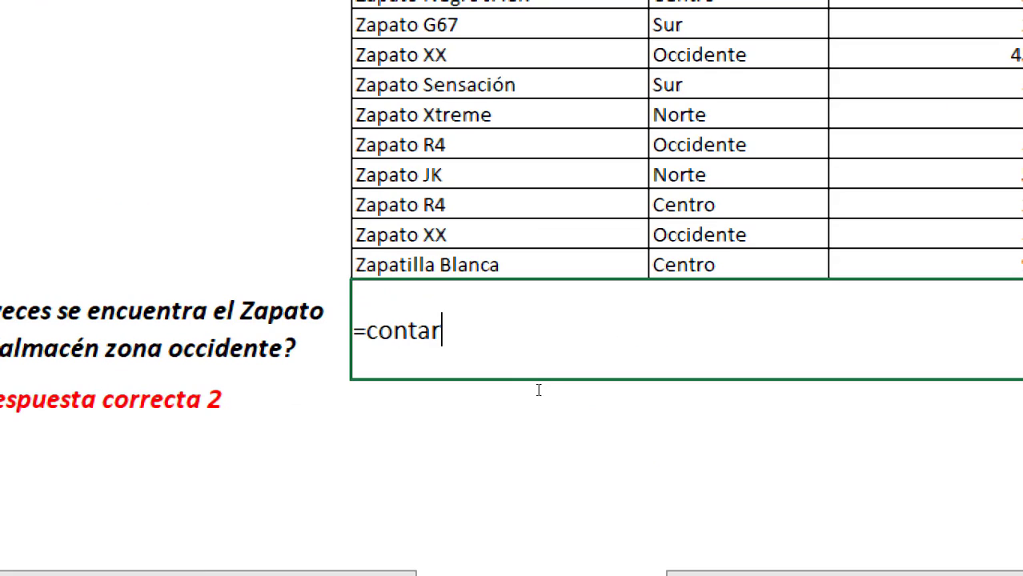
text(.s)
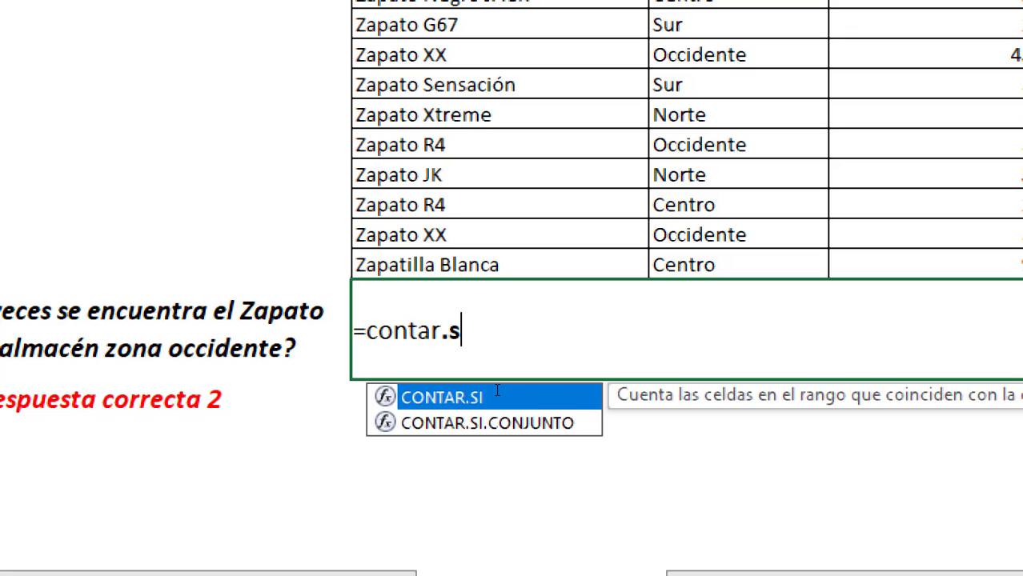
key(Down)
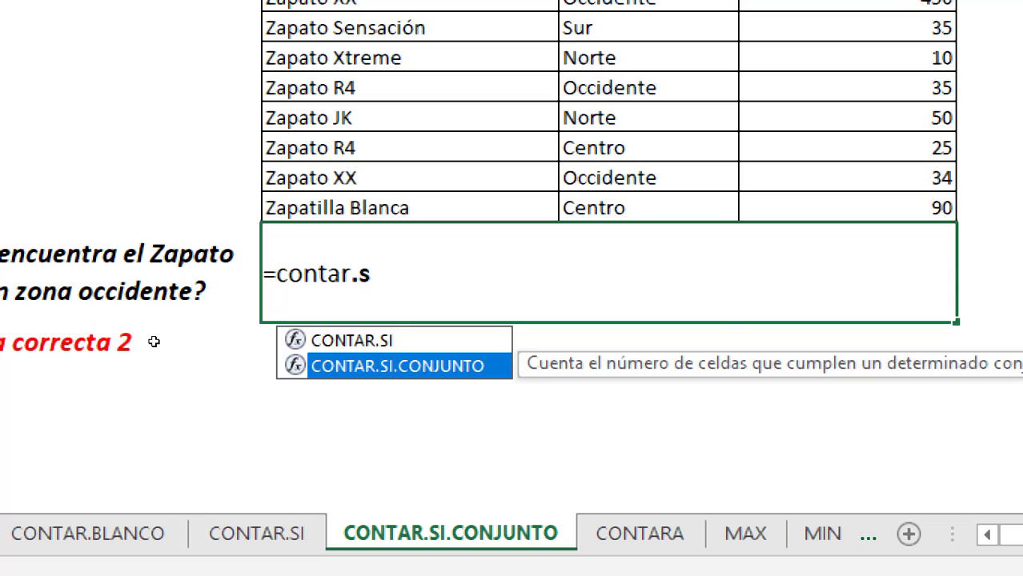
key(Tab)
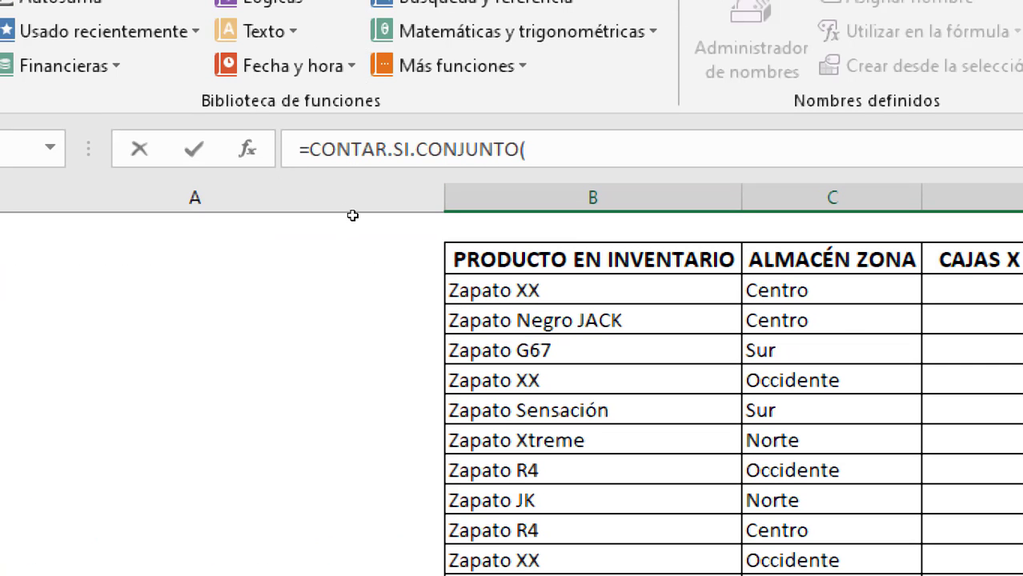
Add criteria pairs B3:B13 with "zapato xx" and C3:C13 with "occidente".
drag(494, 291, 372, 318)
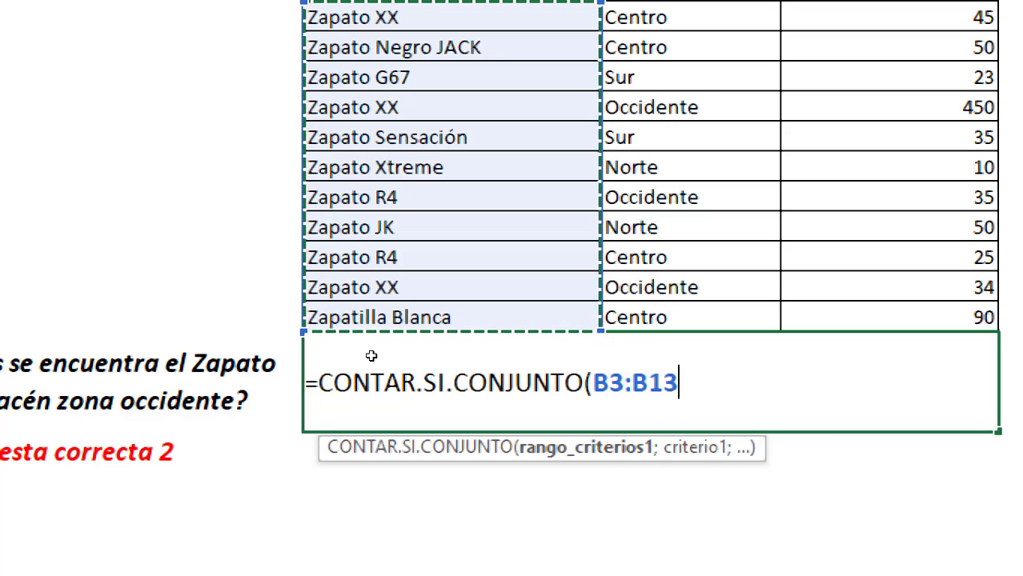
text(;)
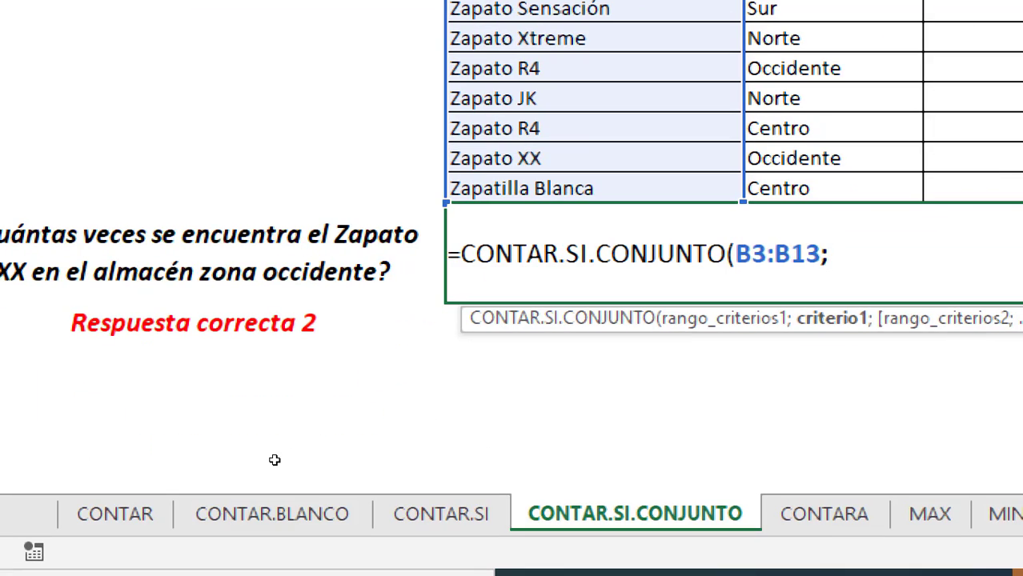
text("z)
text(apata)
key(BackSpace)
text(o )
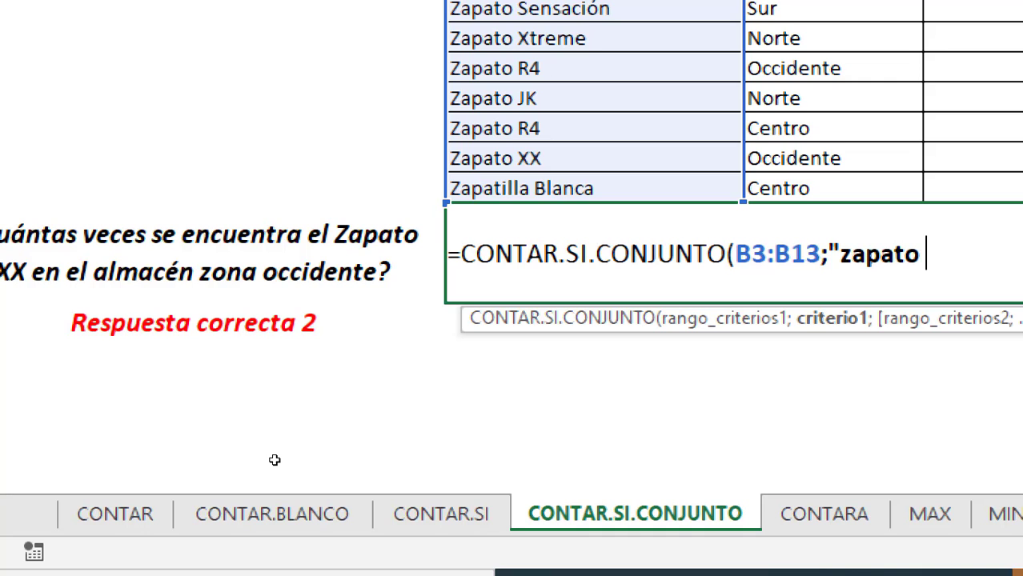
text(xx";)
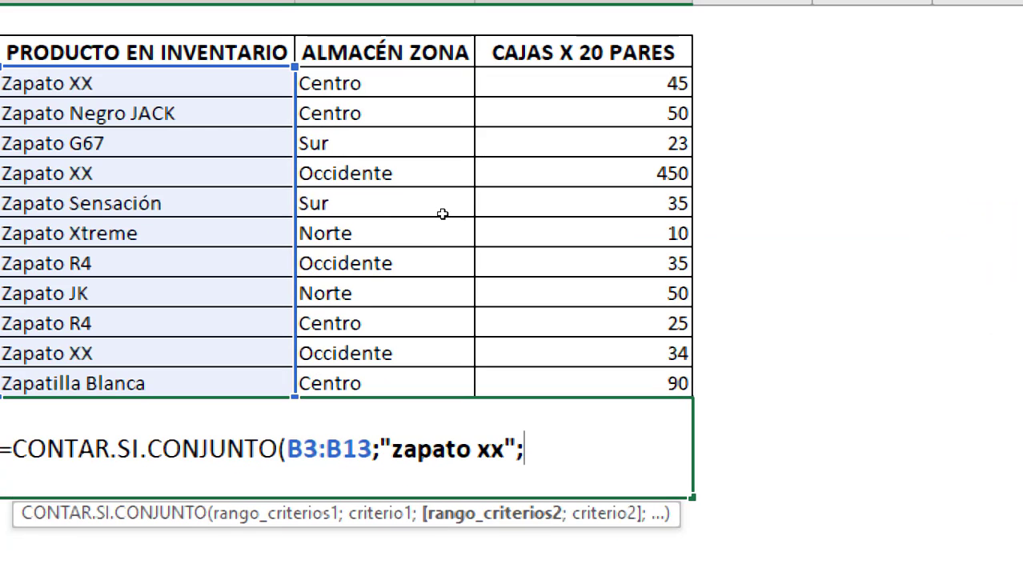
drag(384, 83, 432, 383)
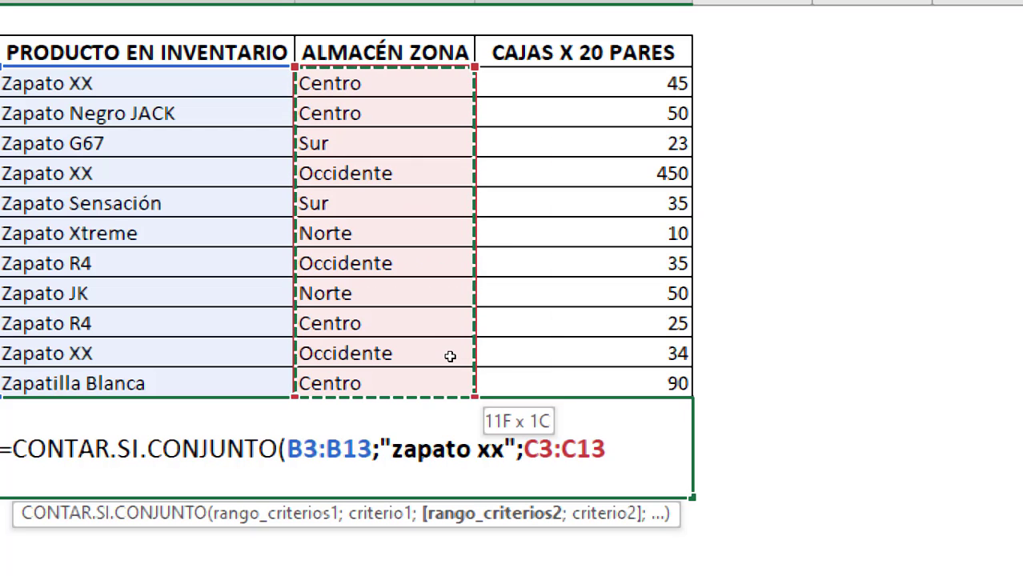
text(;")
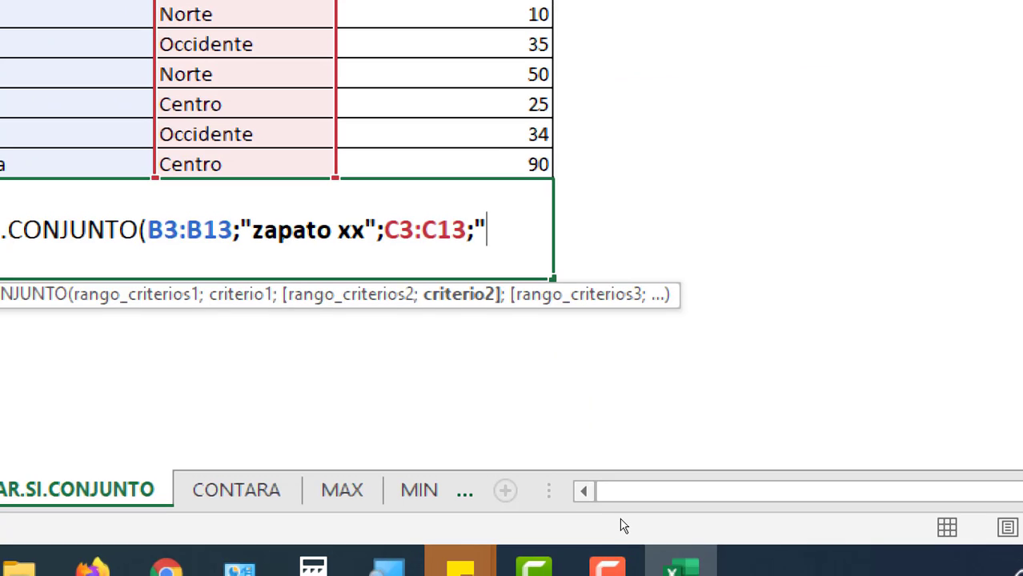
text(occi)
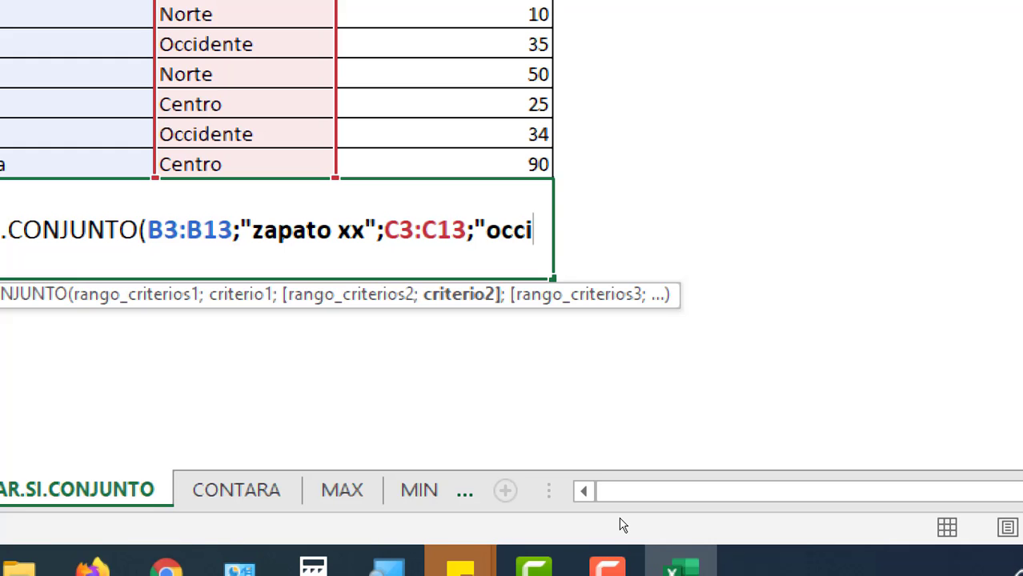
text(dente")
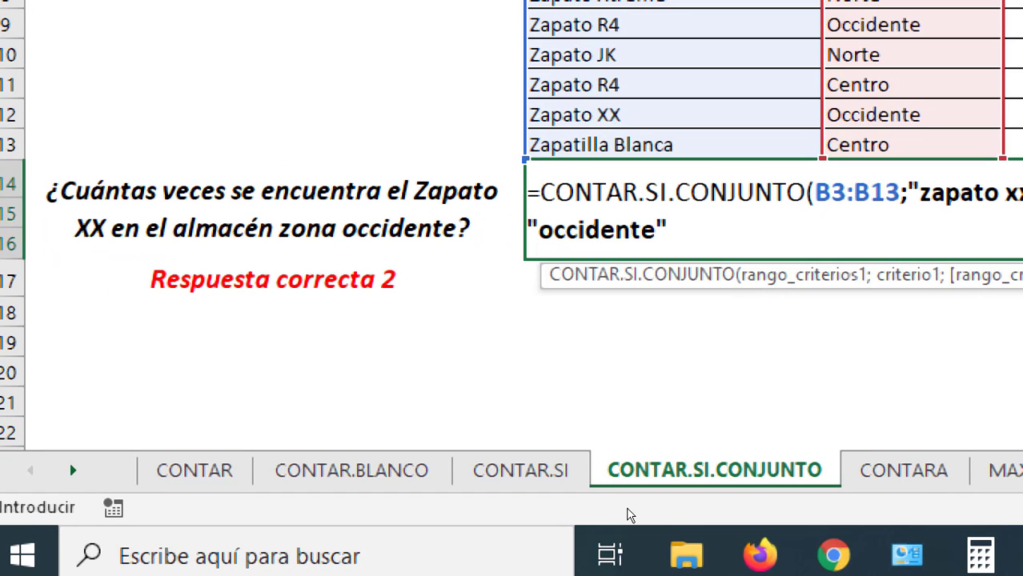
text())
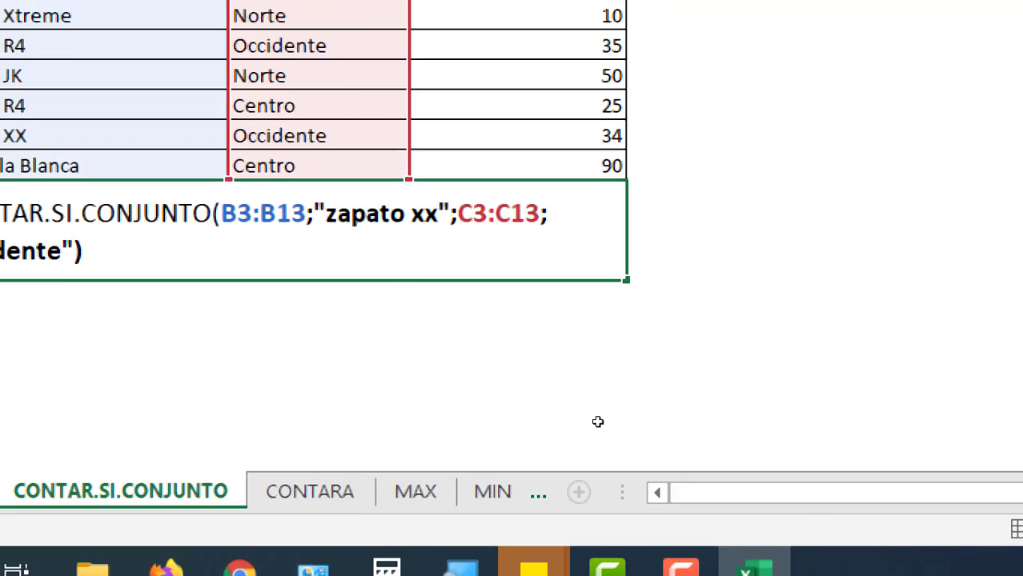
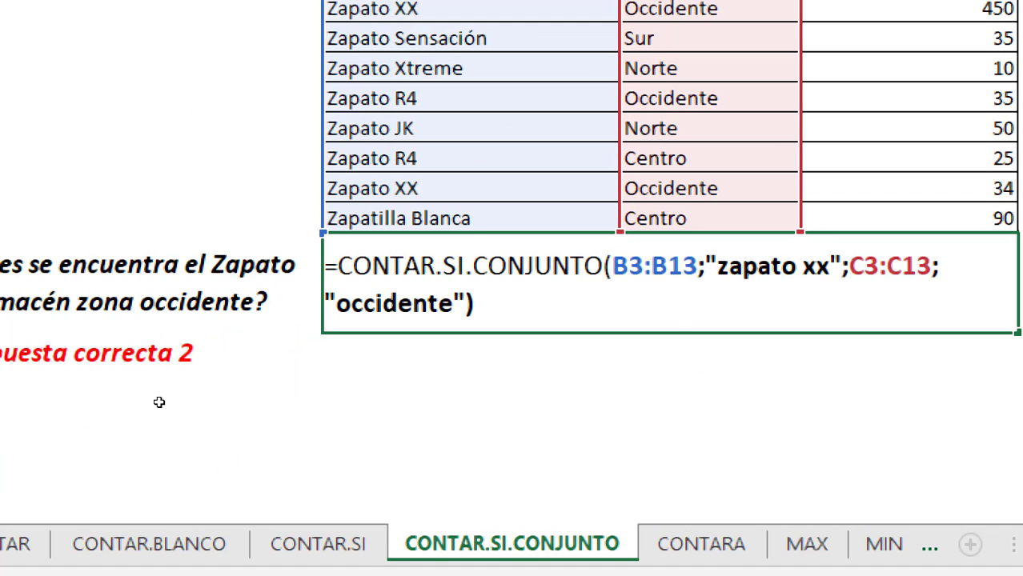
Check the count result, then cut the C3:C13;"occidente" pair out of the CONTAR.SI.CONJUNTO formula.
key(Return)
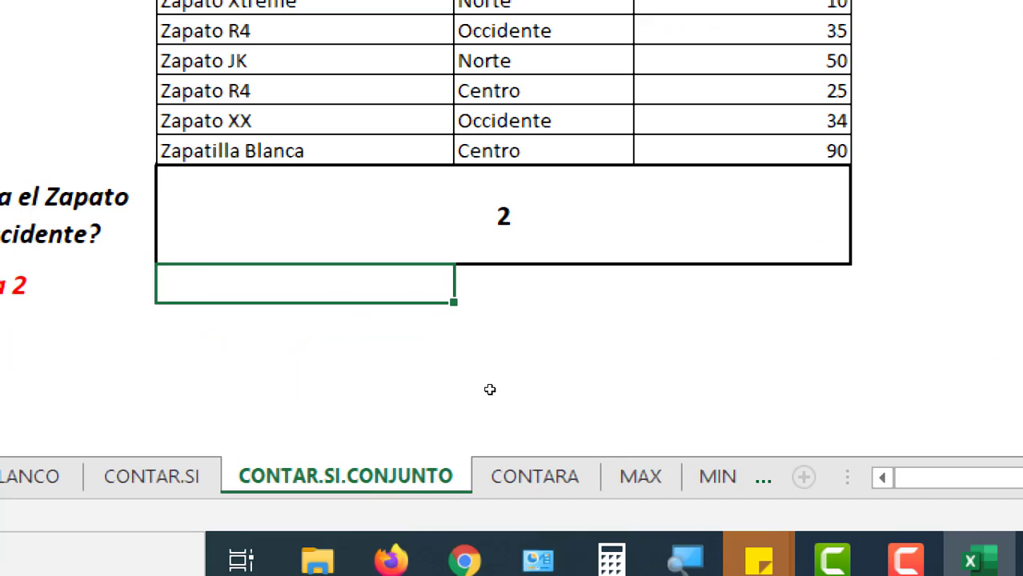
key(Up)
key(F2)
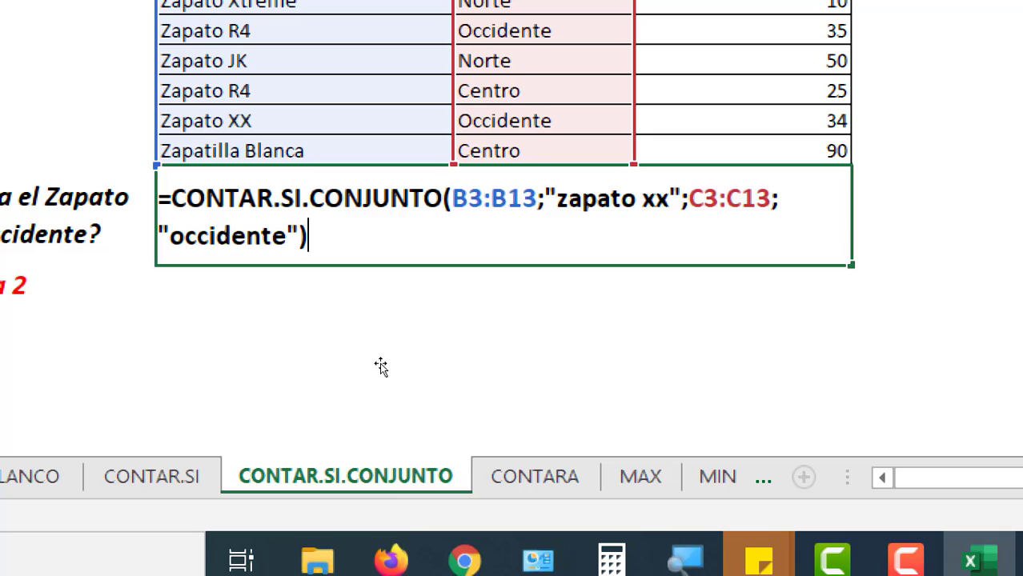
drag(421, 376, 461, 376)
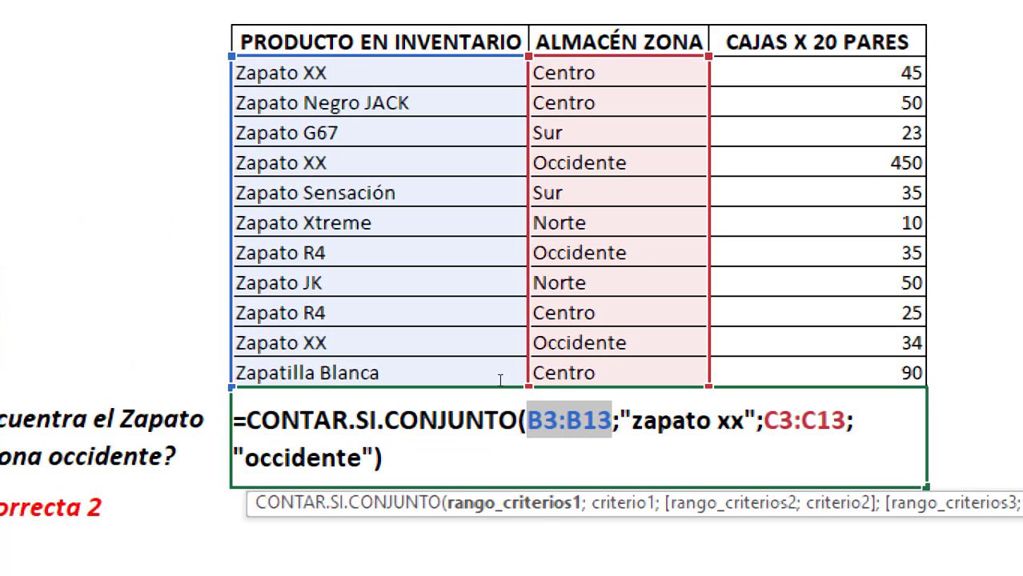
drag(472, 379, 507, 387)
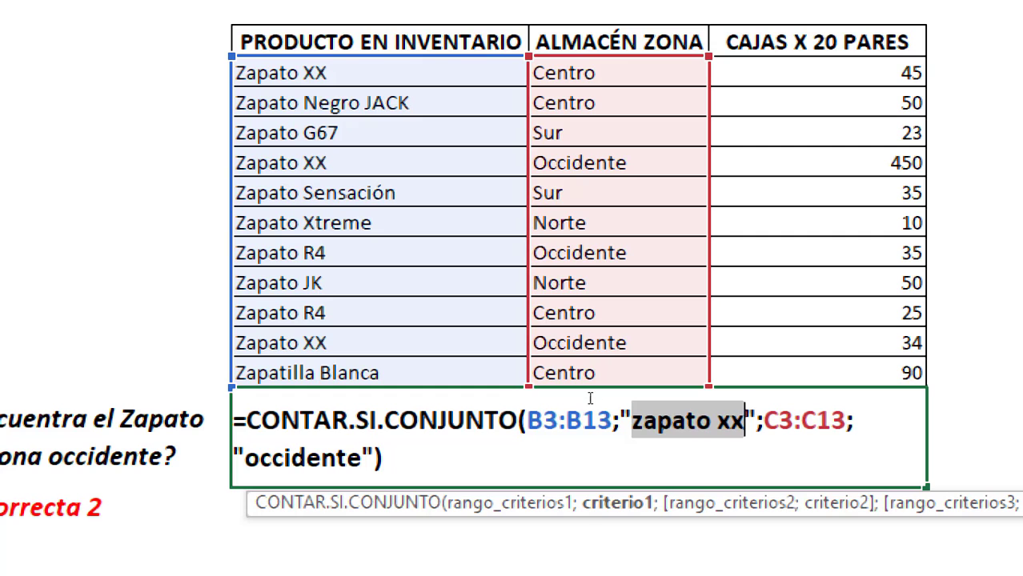
key(Right)
key(Right)
key(Right)
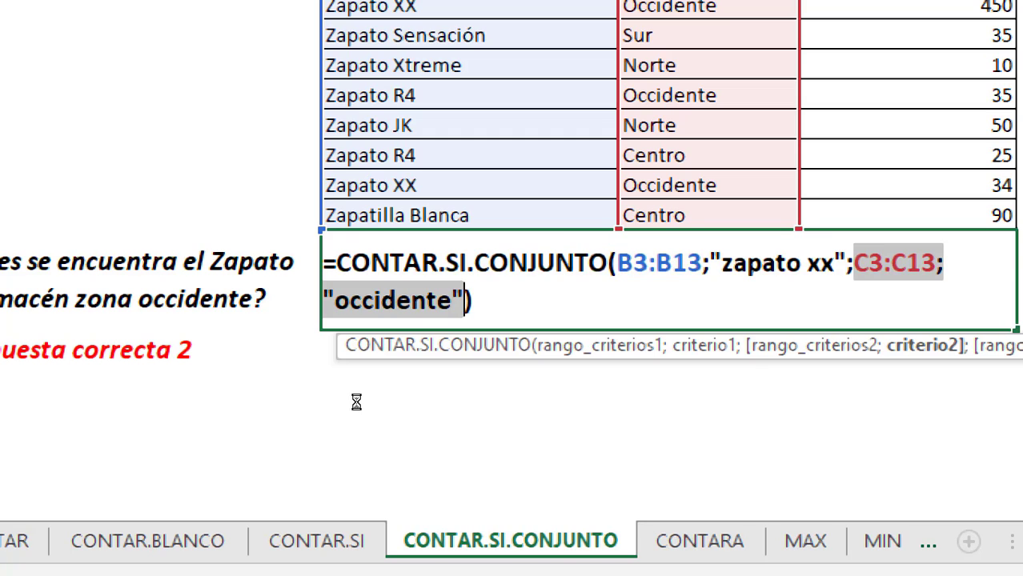
key(BackSpace)
Paste C3:C13;"occidente" at the formula start and close it with a parenthesis.
key(Left)
key(Left)
key(Left)
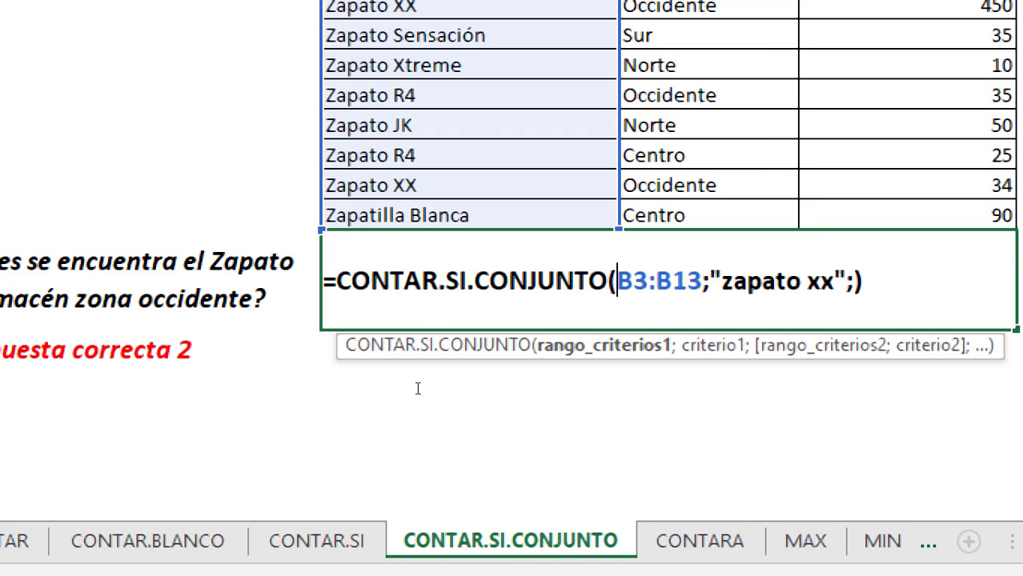
text(C3:C13;"occidente")
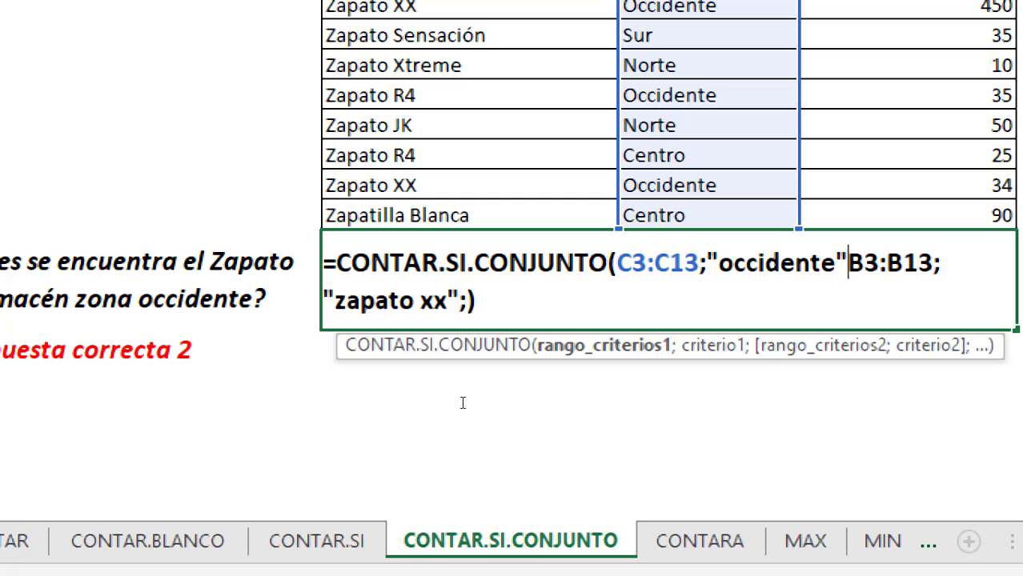
text(;)
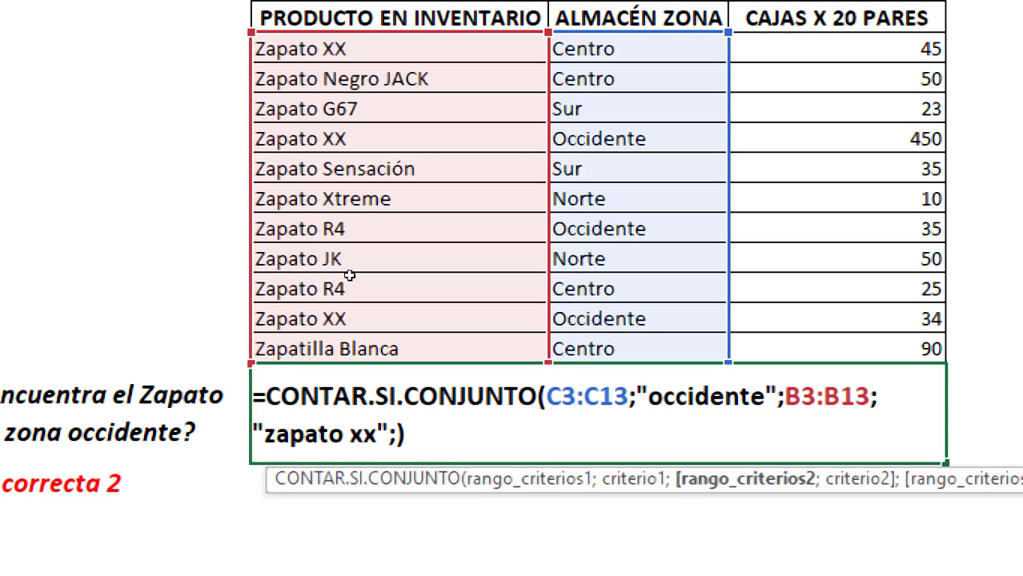
click(397, 403)
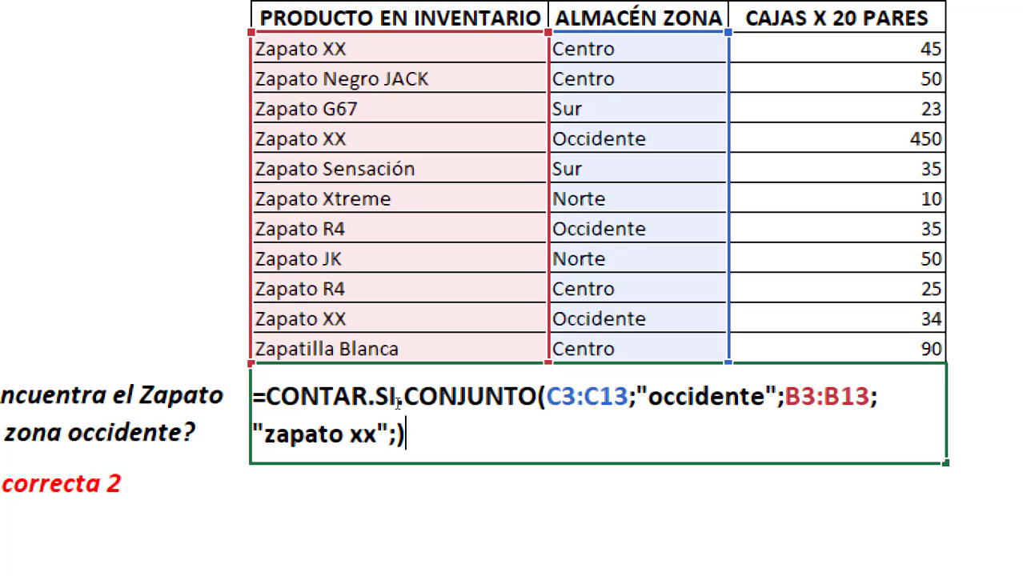
key(BackSpace)
key(BackSpace)
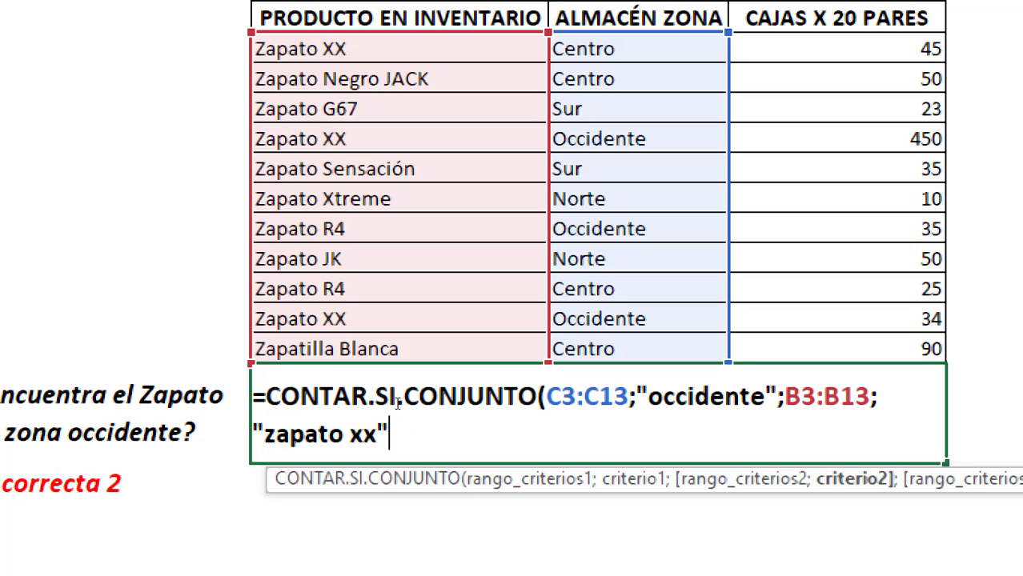
text())
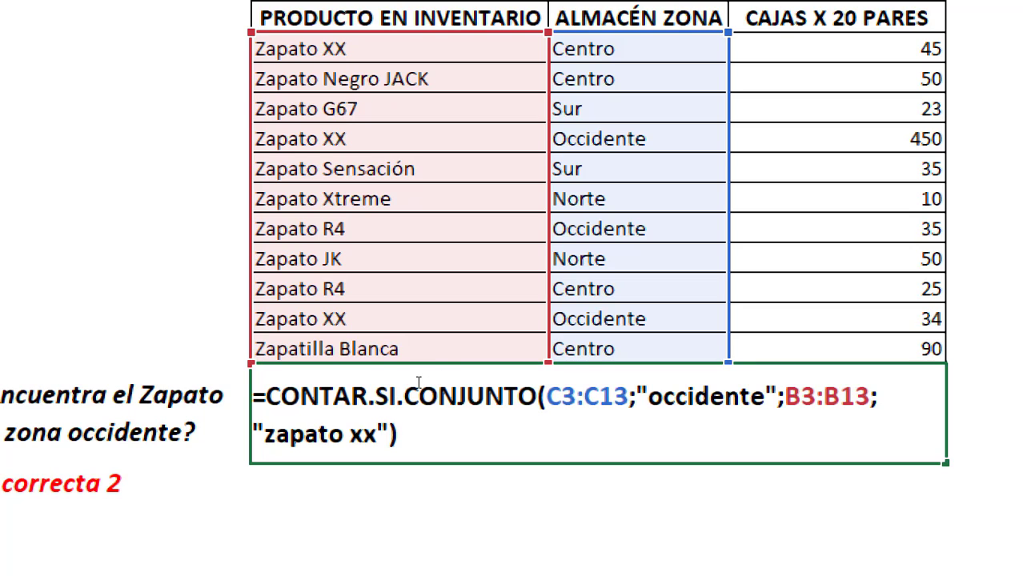
Review the reordered arguments and commit the formula, which returns 2.
key(shift+Right)
key(shift+Right)
key(shift+Right)
key(shift+Right)
key(shift+Right)
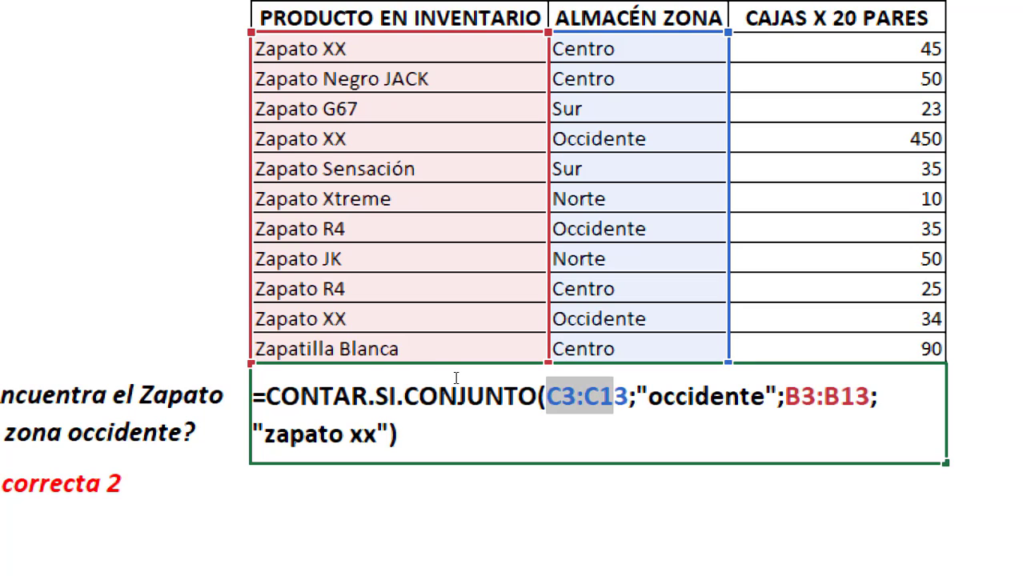
key(shift+Right)
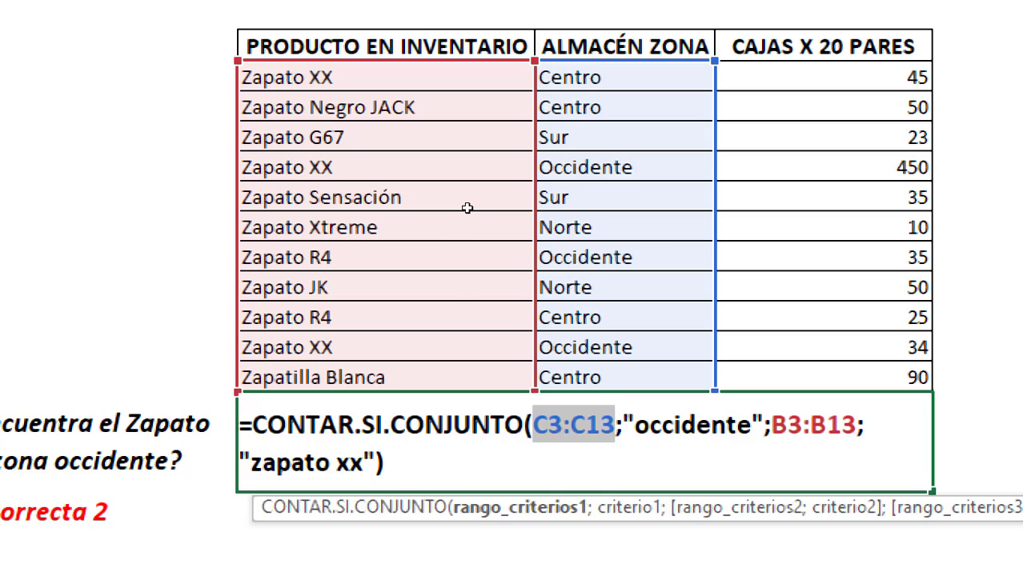
key(Right)
key(Right)
key(Right)
key(shift+Right)
key(shift+Right)
key(shift+Right)
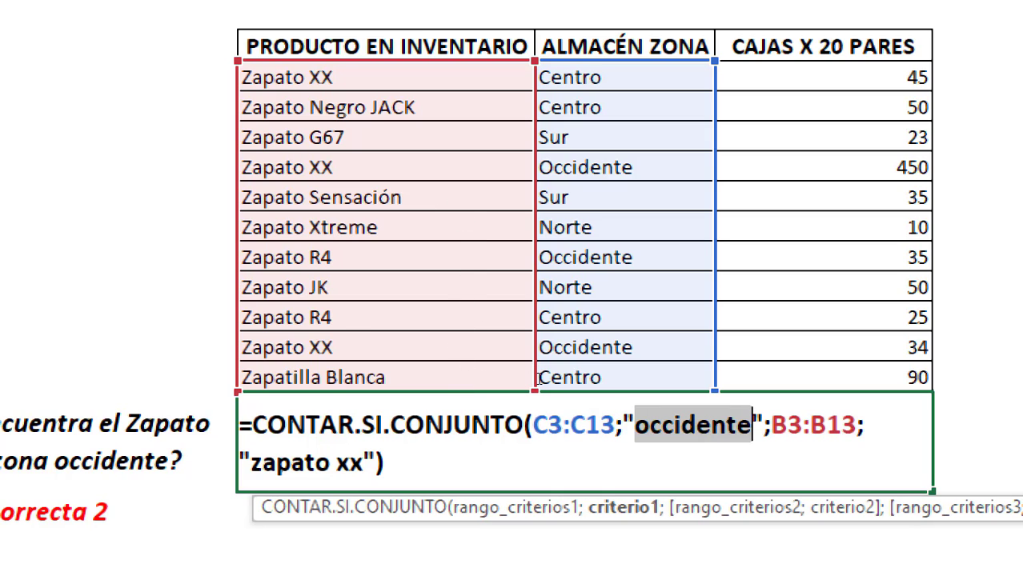
key(Right)
key(Right)
key(Right)
key(shift+Right)
key(shift+Right)
key(shift+Right)
key(shift+Right)
key(shift+Right)
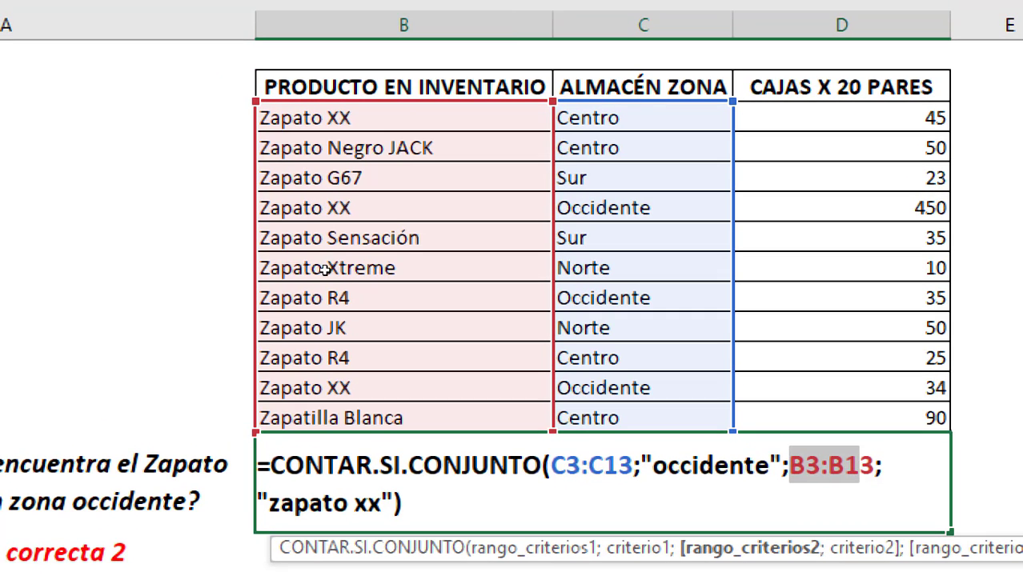
key(Right)
key(Right)
key(Right)
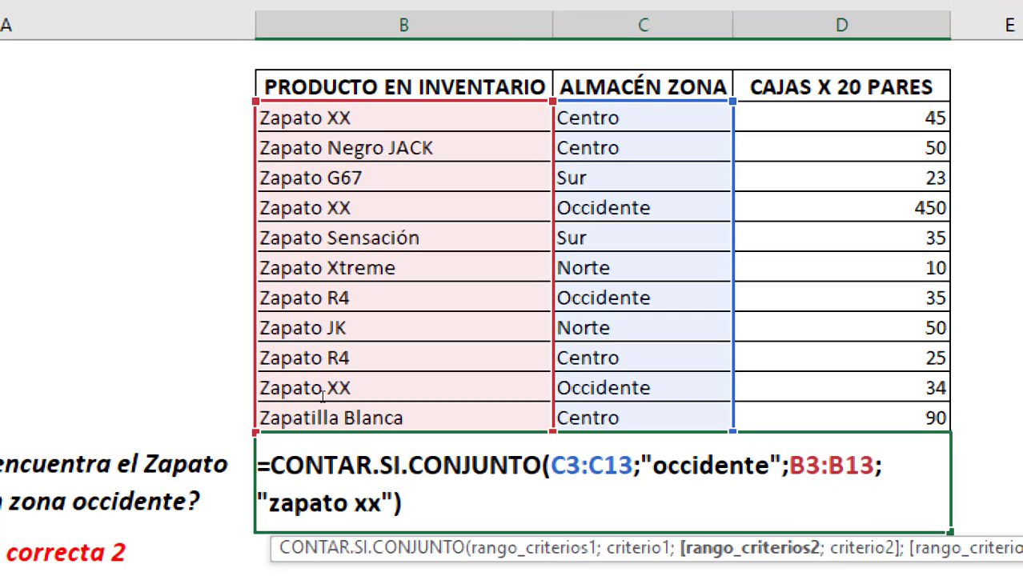
key(shift+Right)
key(shift+Right)
key(shift+Right)
key(shift+Right)
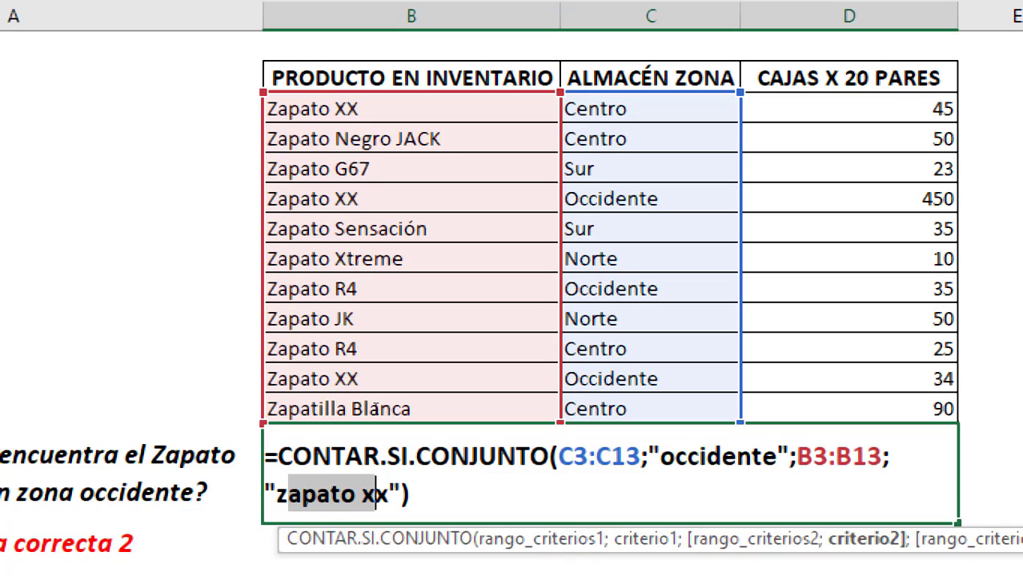
key(End)
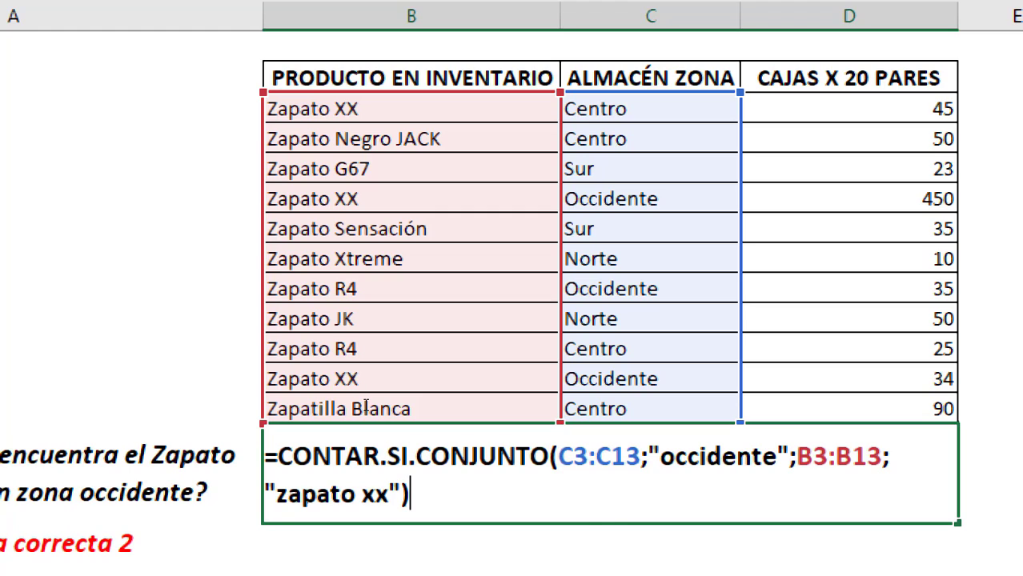
key(Return)
key(Up)
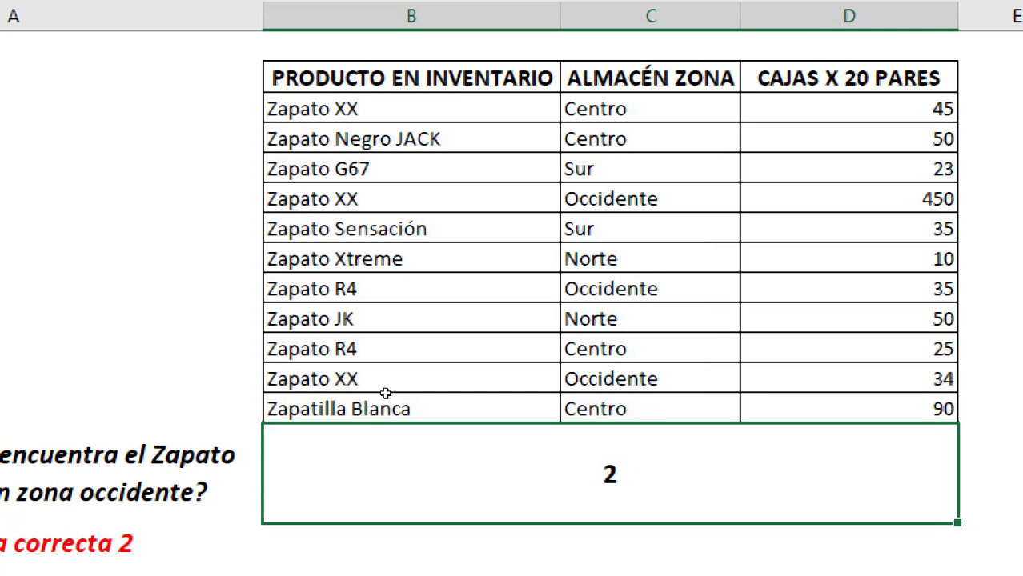
Swap the criteria, putting "zapato xx" in the first slot and "occidente" in the second.
key(F2)
key(Right)
key(Right)
key(Right)
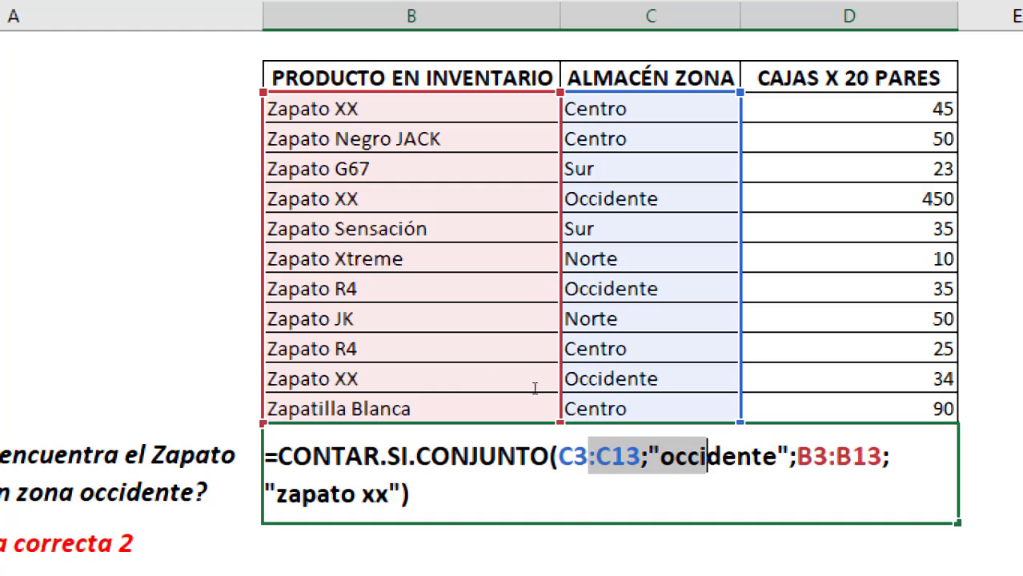
key(Right)
key(Right)
key(Right)
key(Right)
key(Right)
key(Right)
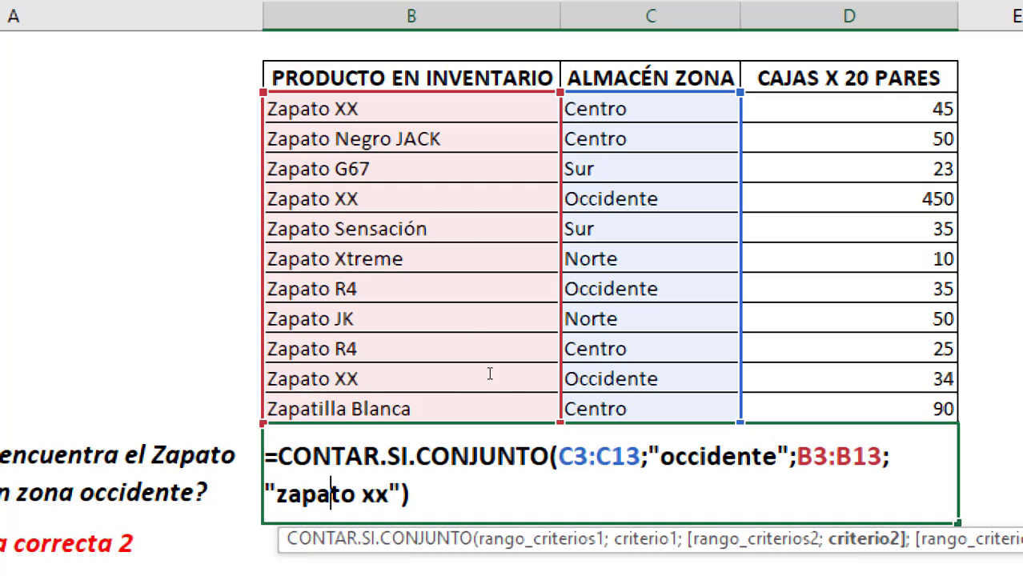
key(Left)
key(Left)
key(Left)
key(shift+Right)
key(shift+Right)
key(shift+Right)
key(shift+Right)
key(shift+Right)
key(shift+Right)
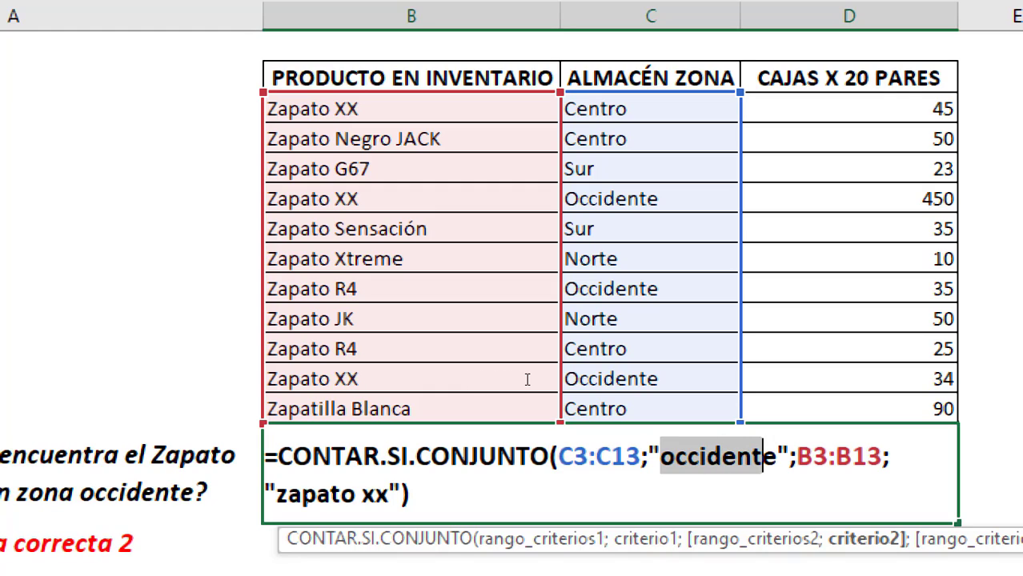
key(shift+Right)
text(zapa)
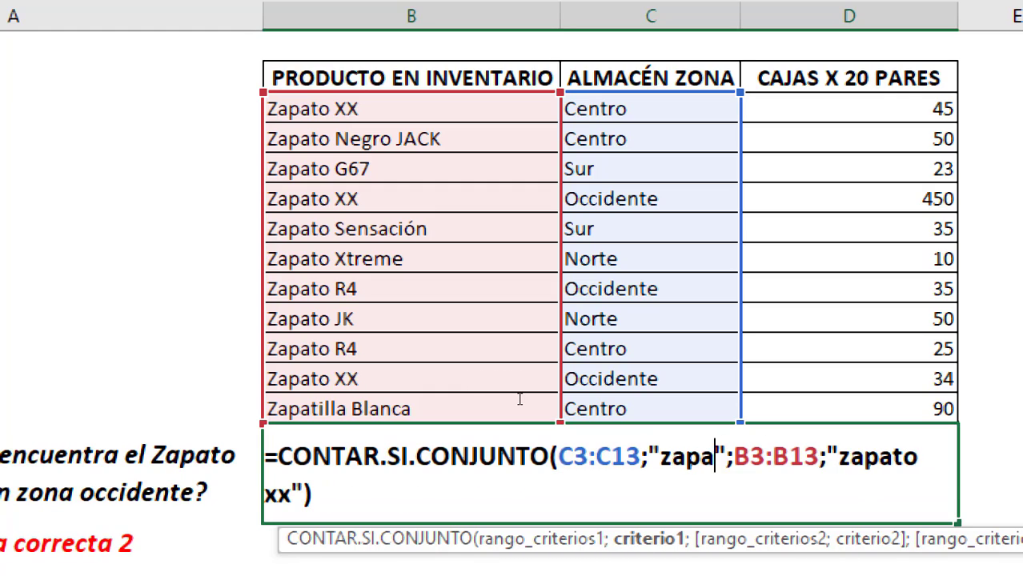
text(to xx)
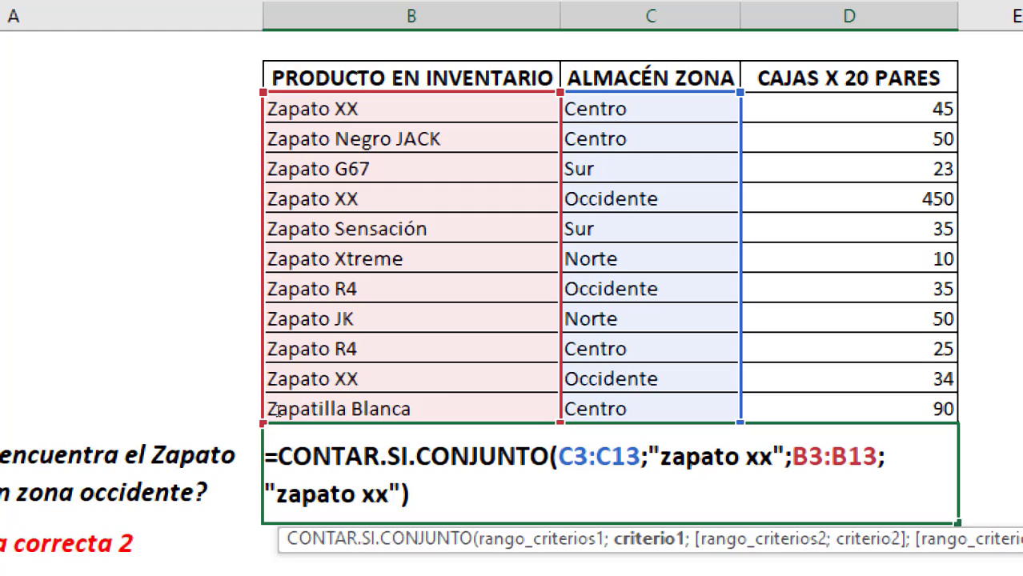
key(Right)
key(Right)
key(Right)
key(shift+Right)
key(shift+Right)
key(shift+Right)
key(shift+Right)
key(shift+Right)
key(shift+Right)
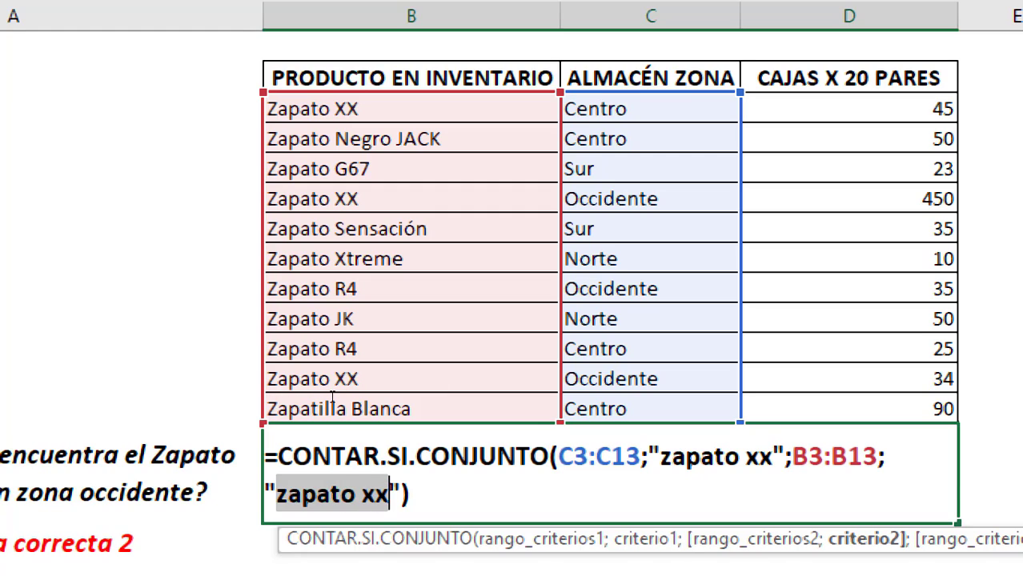
text(occidente)
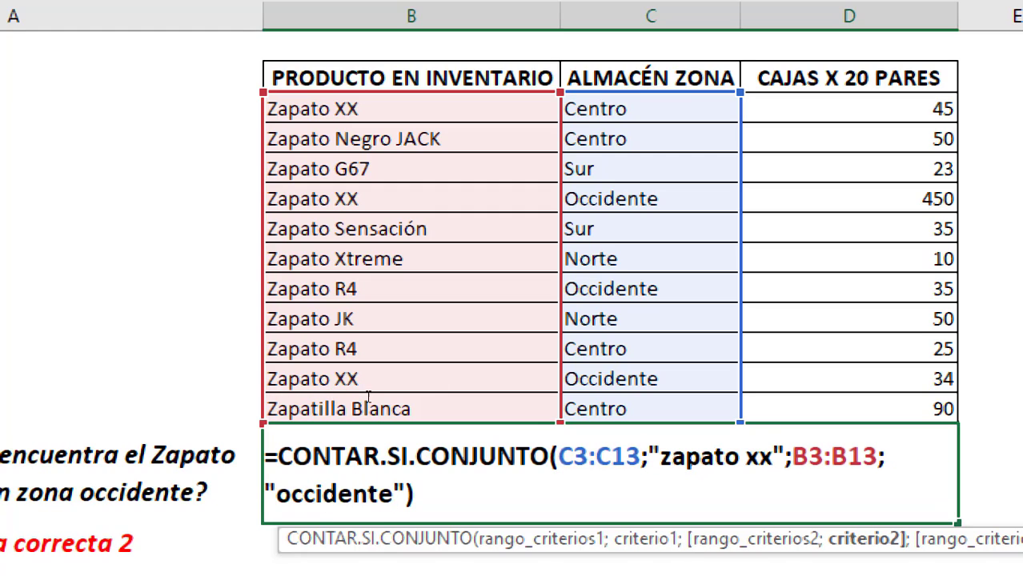
Step through the swapped arguments and commit the formula, which now returns 0.
key(ctrl+Home)
key(Right)
key(Right)
key(Right)
key(shift+Right)
key(shift+Right)
key(shift+Right)
key(shift+Right)
key(shift+Right)
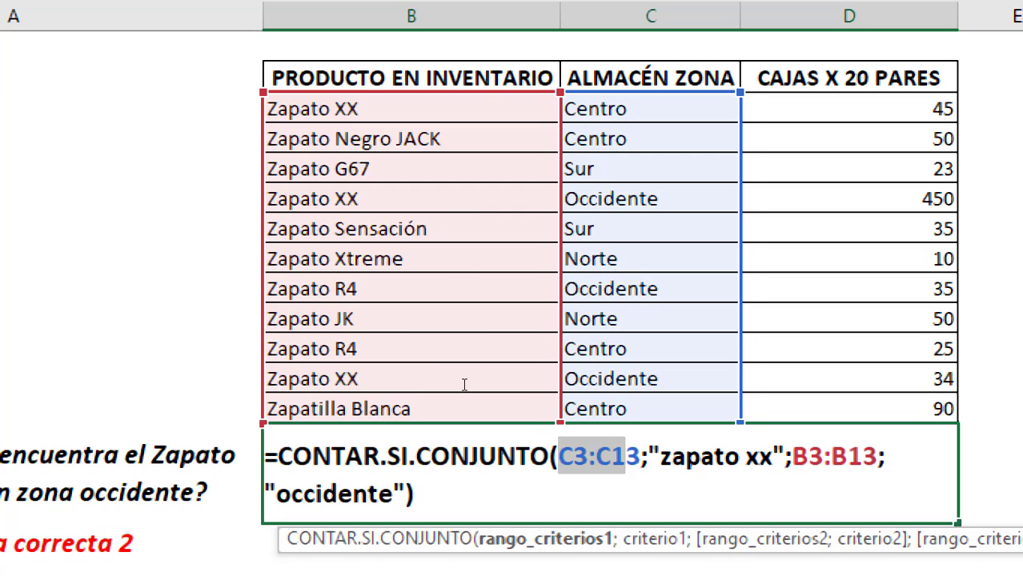
key(Right)
key(Right)
key(Right)
key(shift+Right)
key(shift+Right)
key(shift+Right)
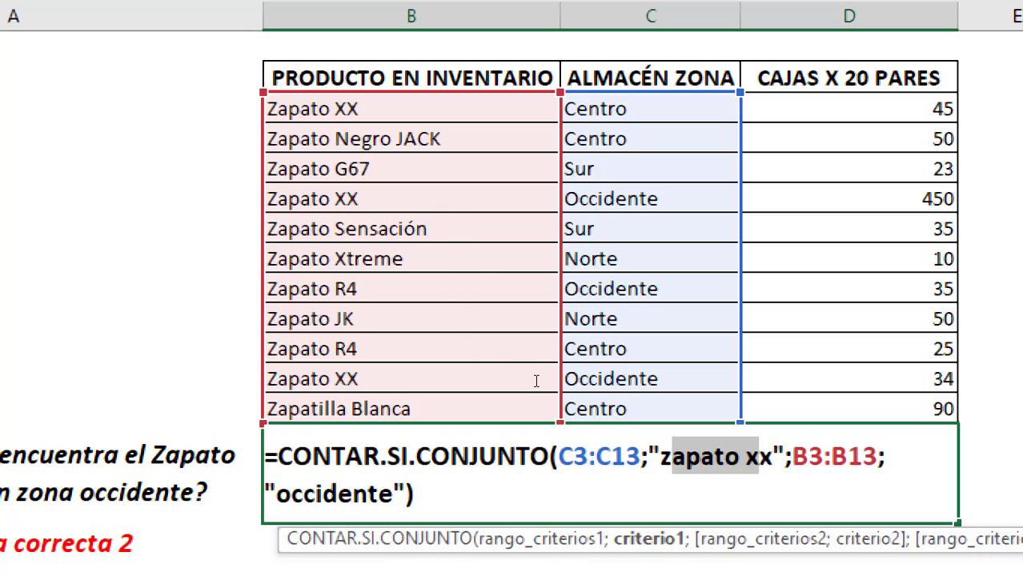
key(Right)
key(Right)
key(Right)
key(shift+Right)
key(shift+Right)
key(shift+Right)
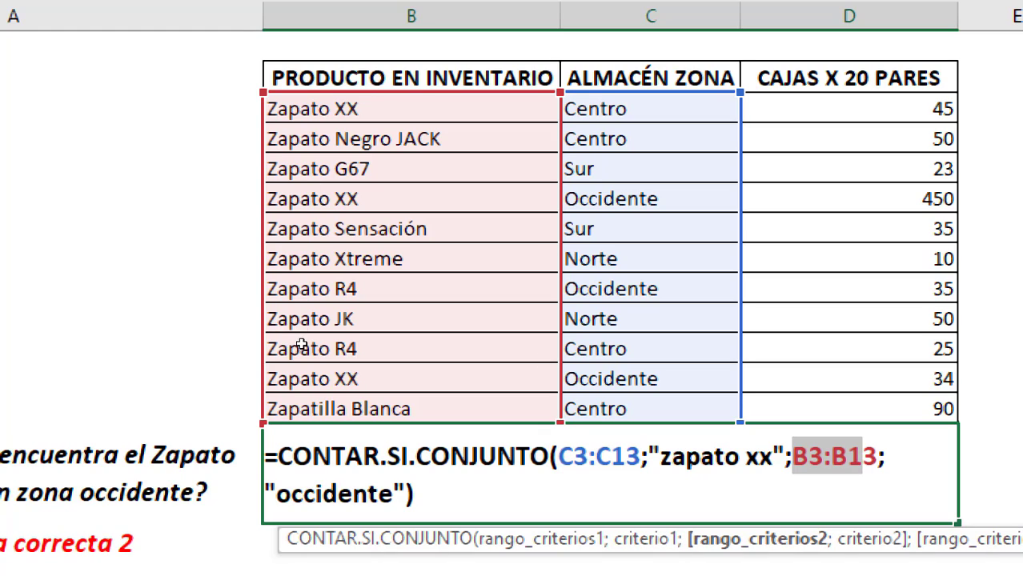
key(Right)
key(Right)
key(Right)
key(shift+Right)
key(shift+Right)
key(shift+Right)
key(shift+Right)
key(shift+Right)
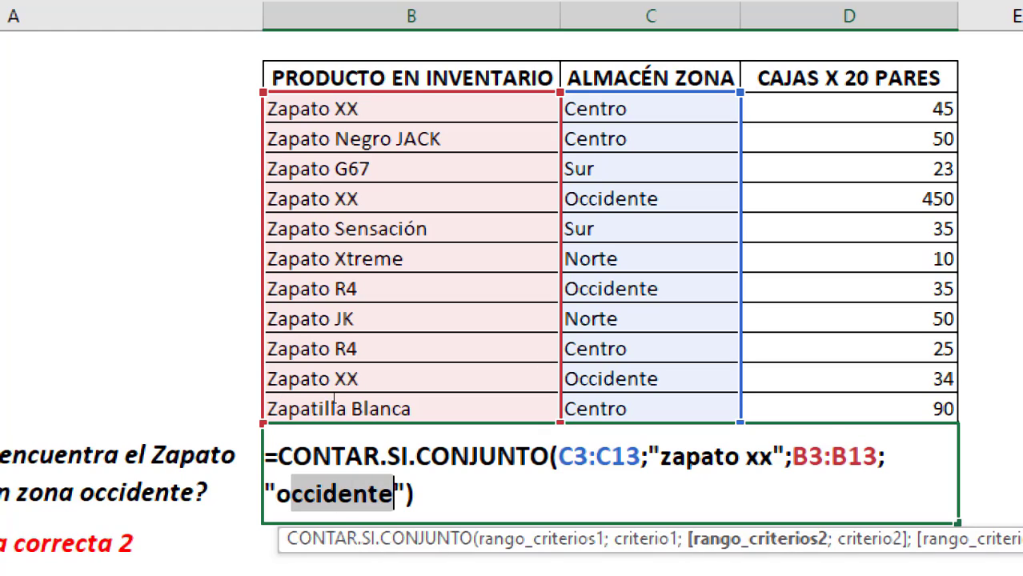
key(shift+Right)
key(End)
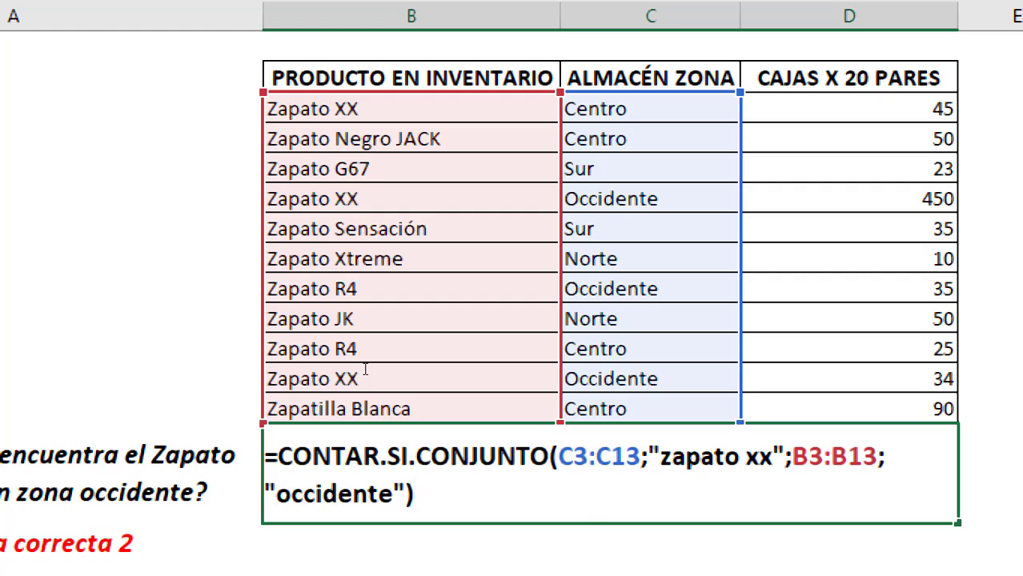
key(Return)
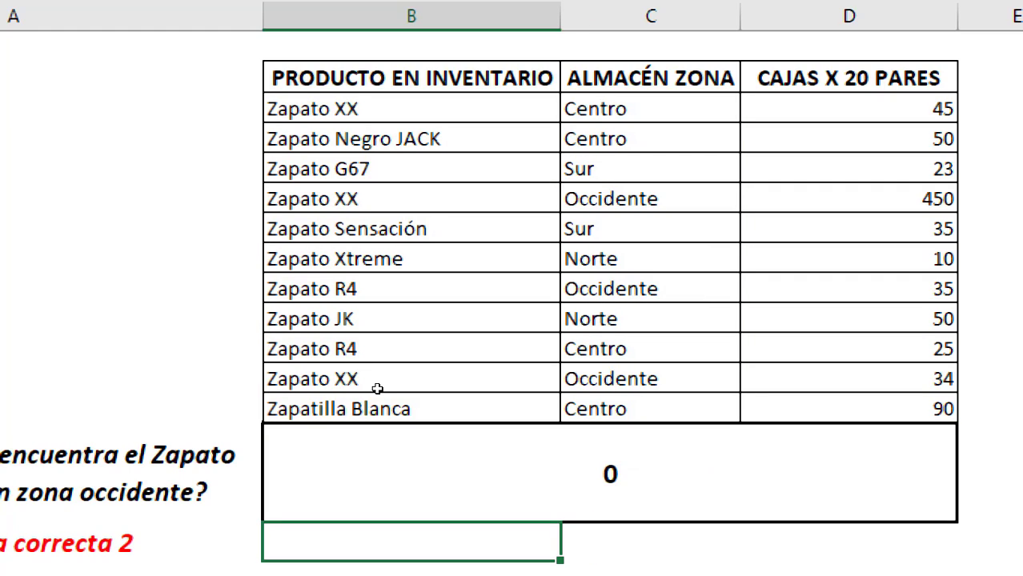
Re-check each range-criterion pair and recommit the formula so it shows 2 again.
key(Up)
key(F2)
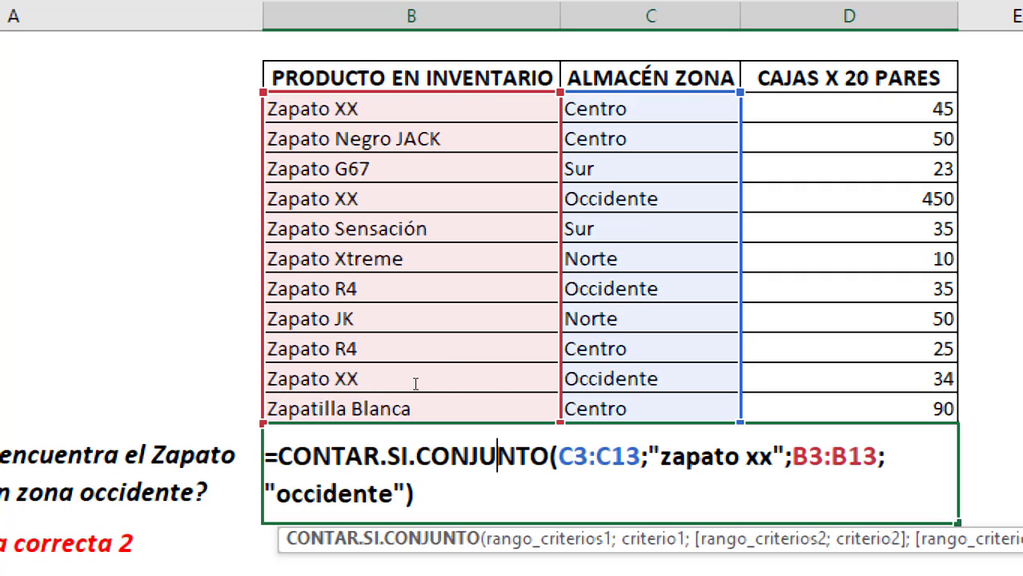
key(Right)
key(Right)
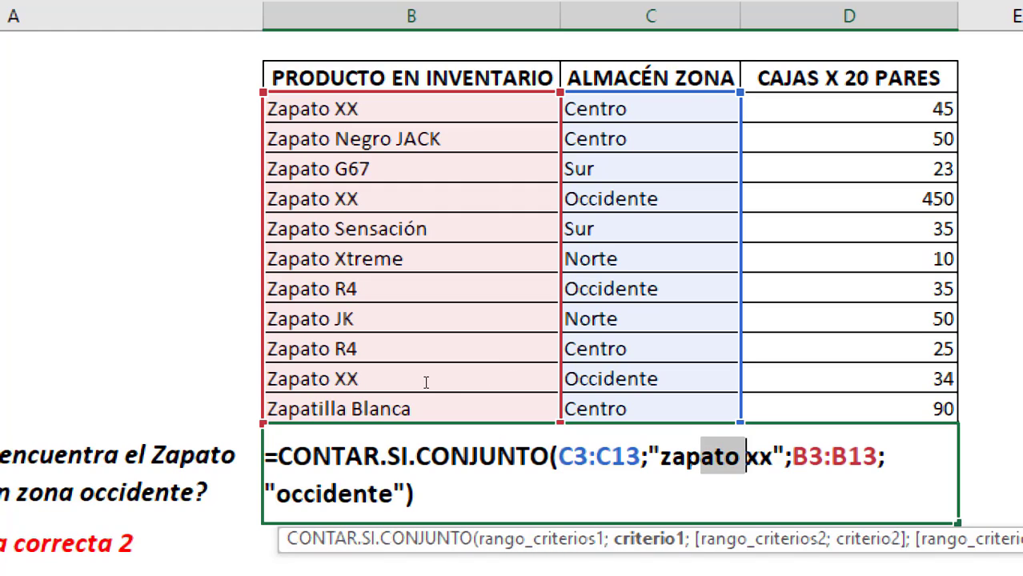
key(Left)
key(Left)
key(Left)
key(Right)
key(Right)
key(Right)
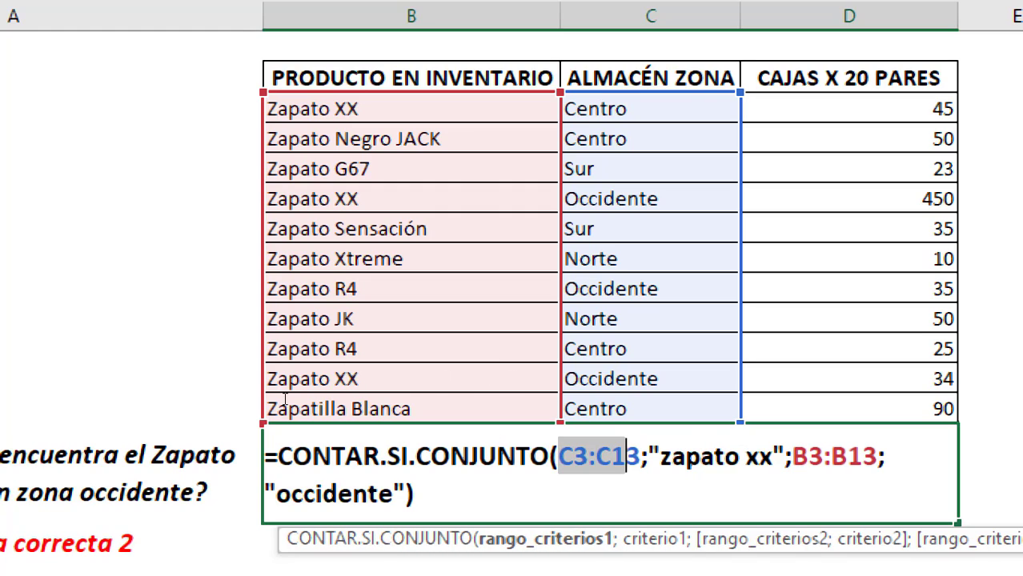
key(Down)
key(Home)
key(Right)
key(shift+Right)
key(shift+Right)
key(shift+Right)
key(shift+Right)
key(shift+Right)
key(shift+Right)
key(Up)
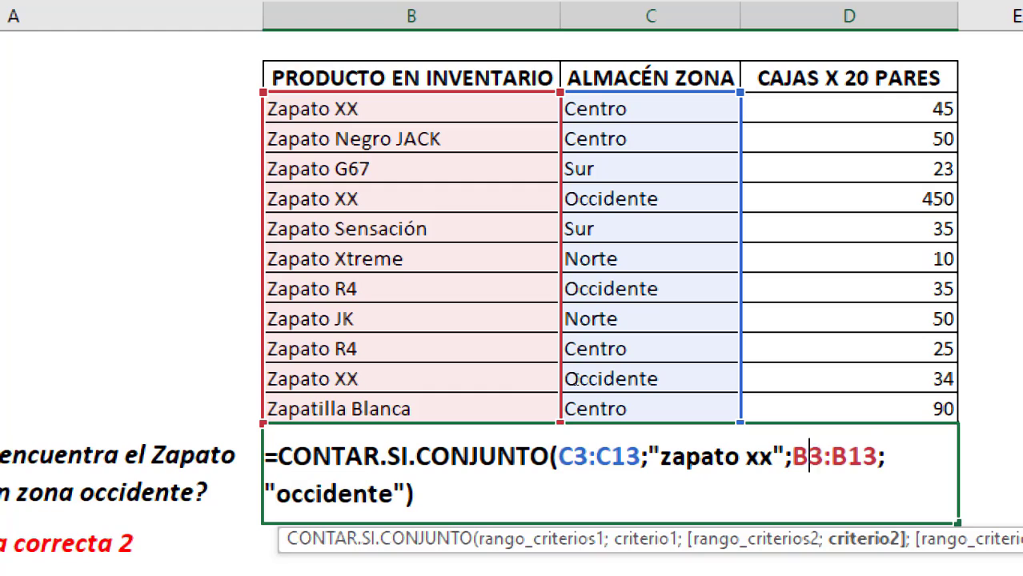
key(shift+Right)
key(shift+Right)
key(shift+Right)
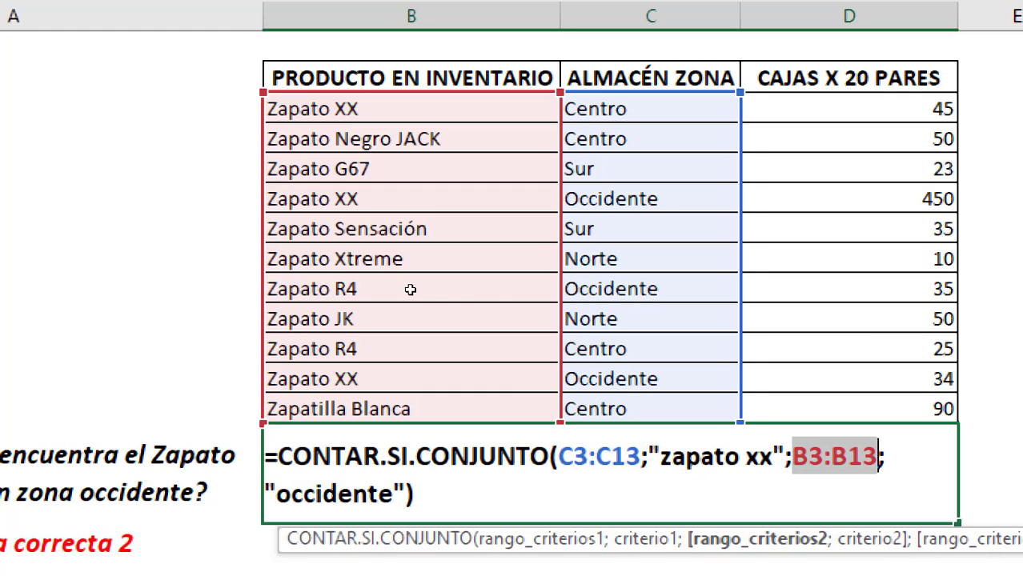
key(Return)
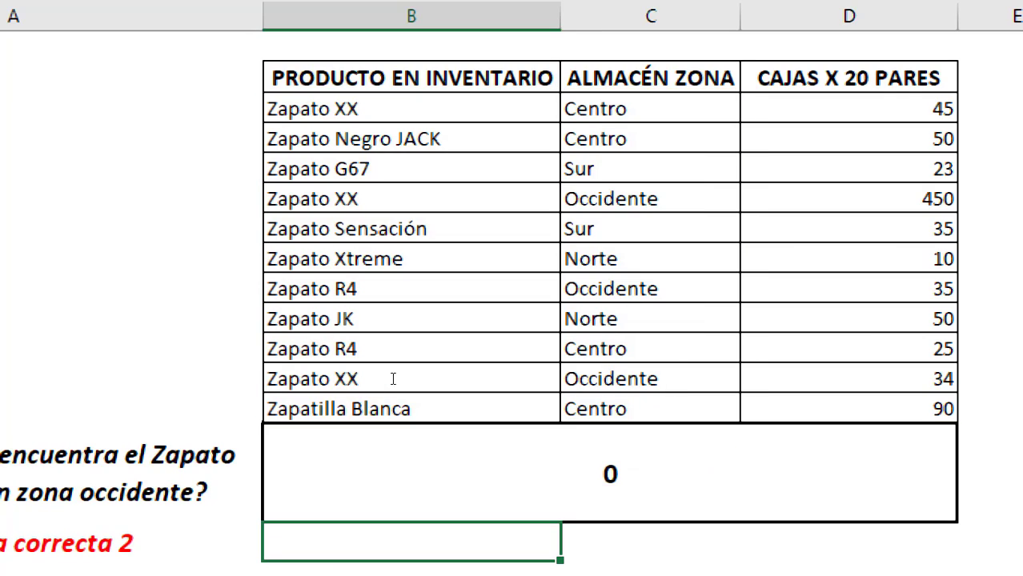
key(Up)
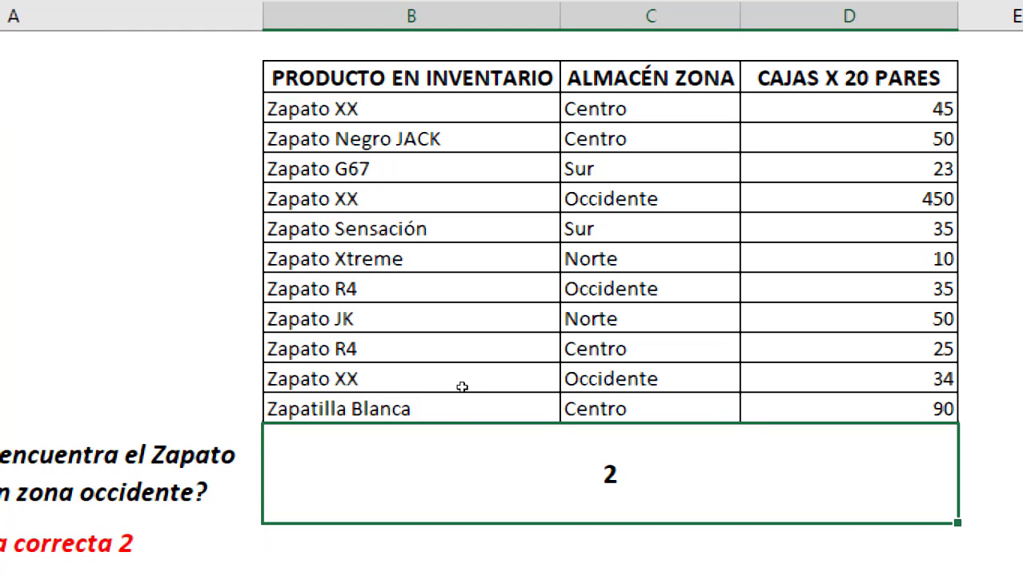
key(F2)
key(Left)
key(Left)
key(Left)
key(shift+Right)
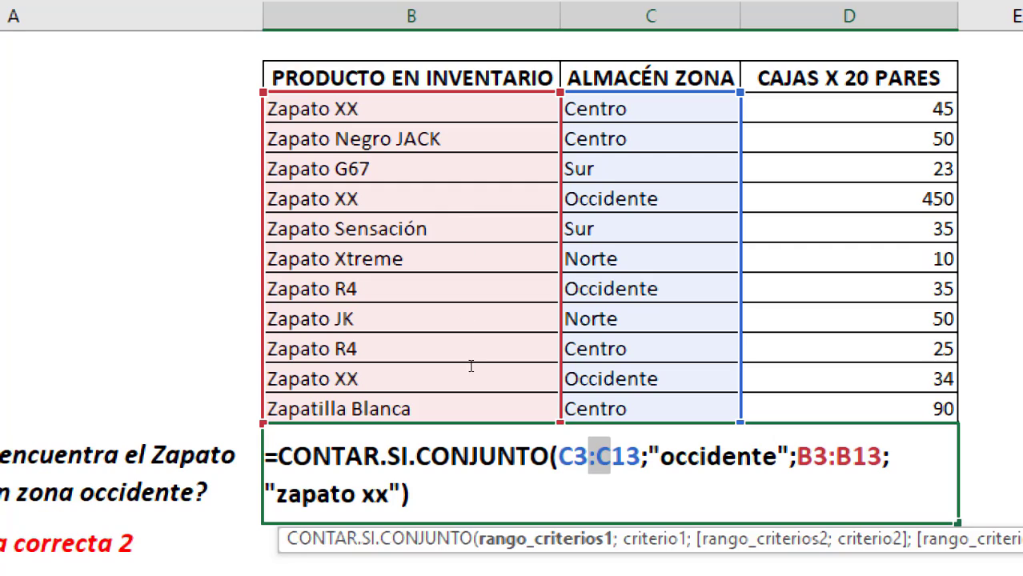
key(Right)
key(Right)
key(Right)
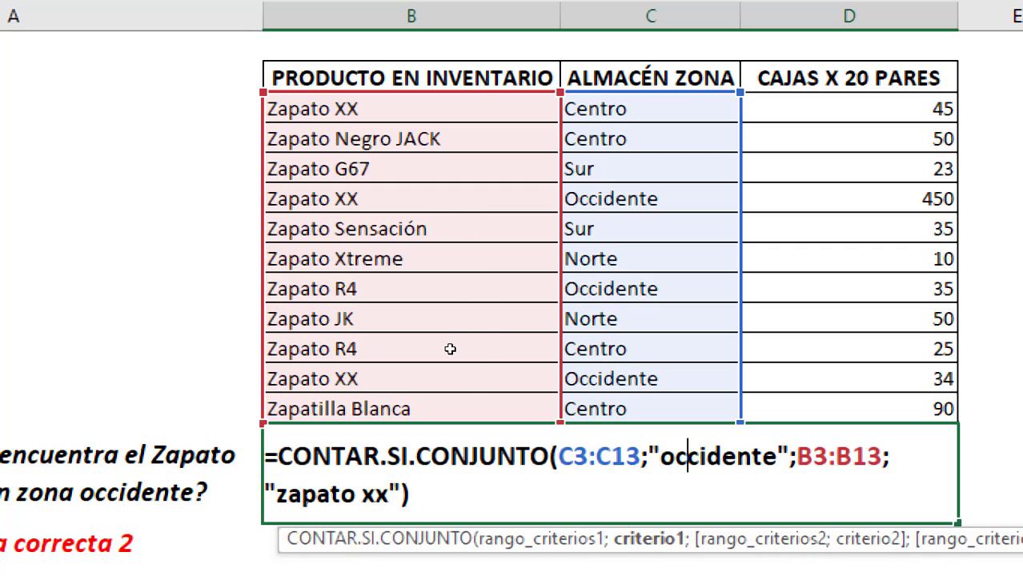
key(Right)
key(Right)
key(Right)
key(shift+Right)
key(shift+Right)
key(shift+Right)
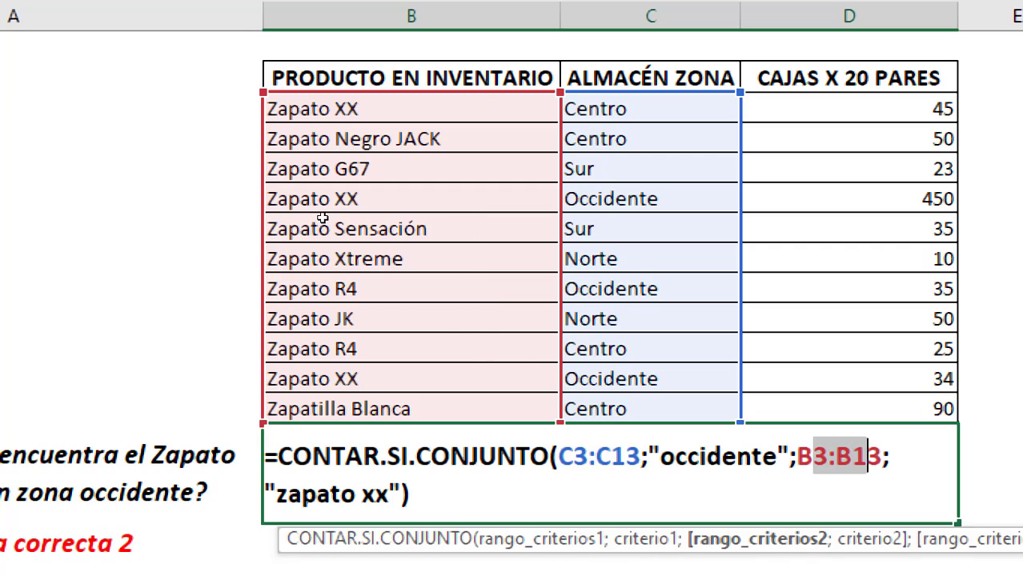
key(Right)
key(Right)
key(Right)
key(shift+Right)
key(shift+Right)
key(shift+Right)
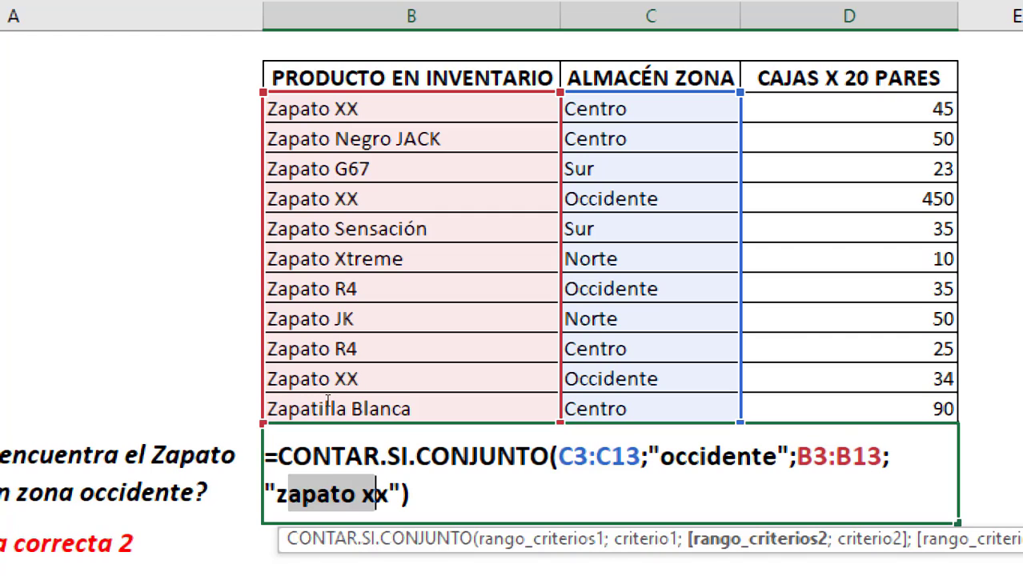
key(Return)
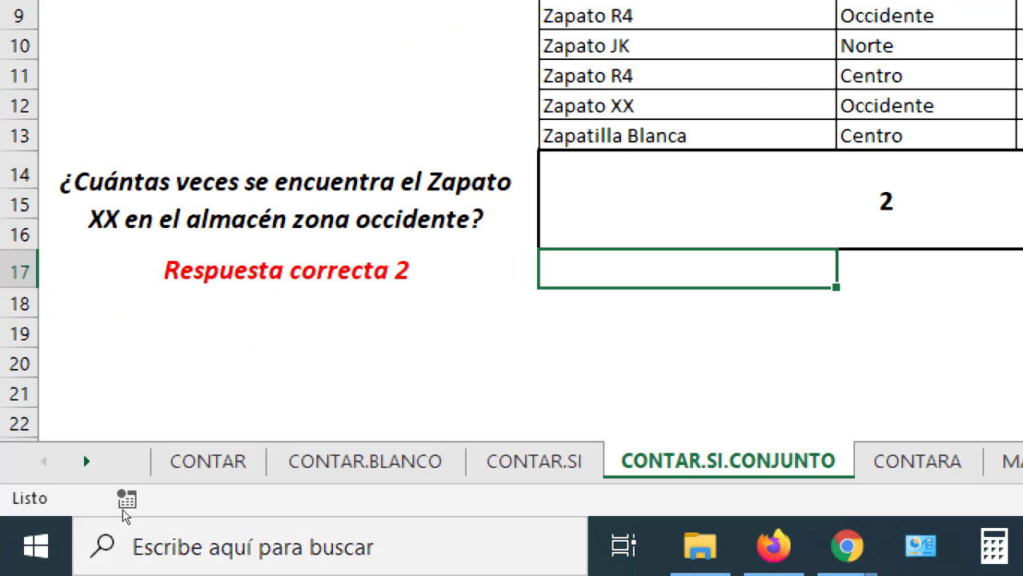
click(206, 460)
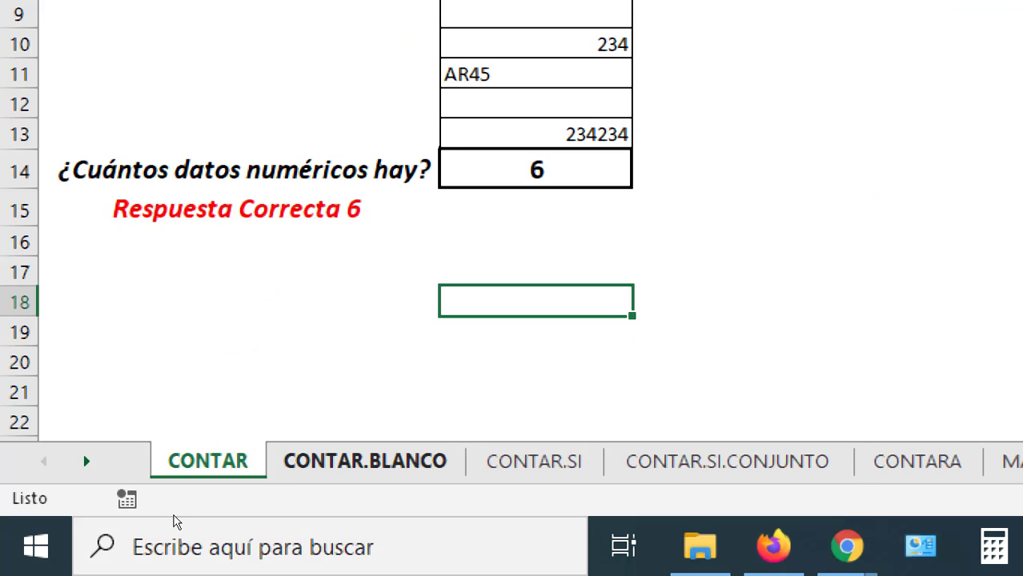
key(ctrl+Page_Down)
key(ctrl+Page_Down)
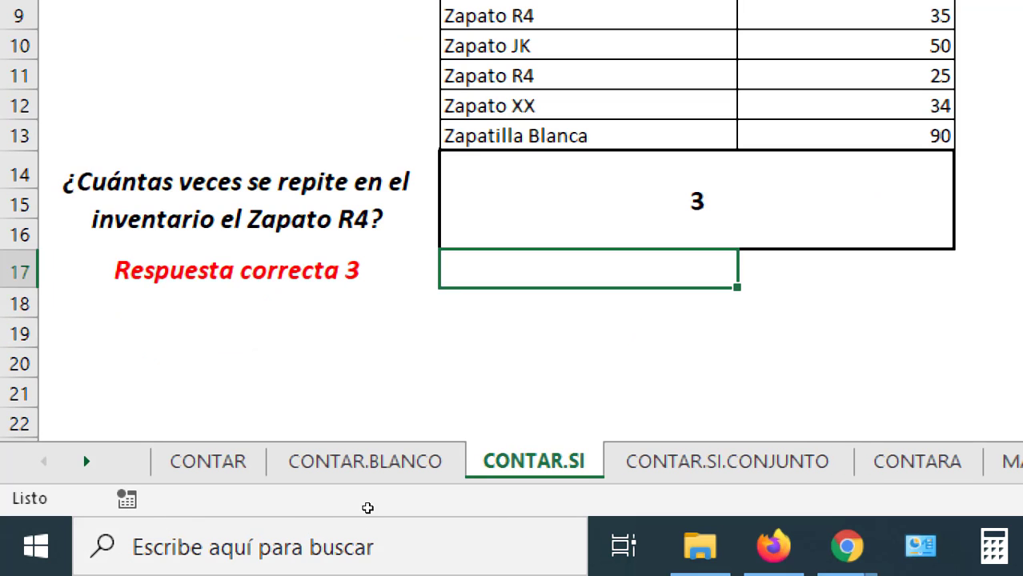
key(ctrl+Page_Down)
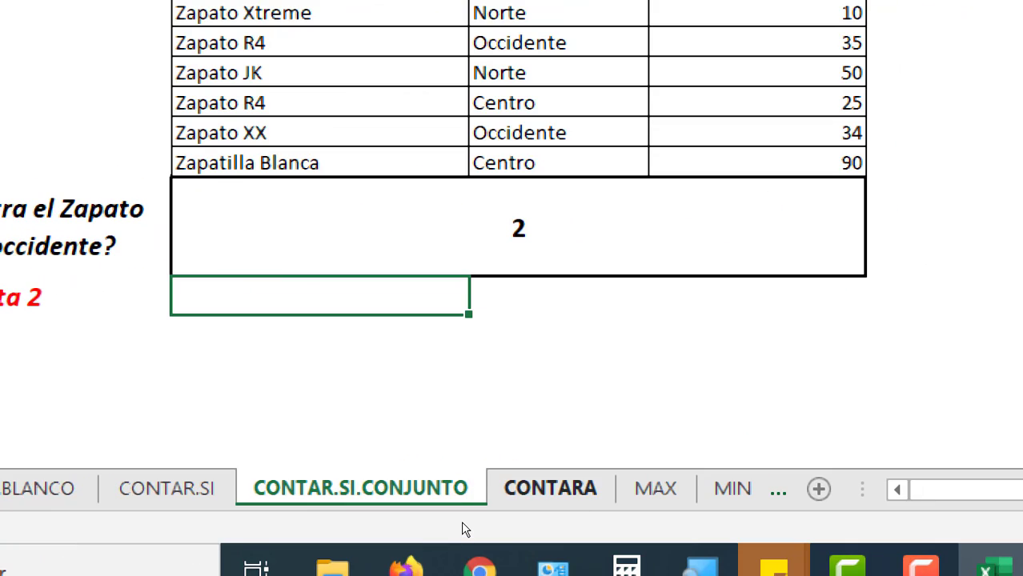
key(ctrl+Page_Down)
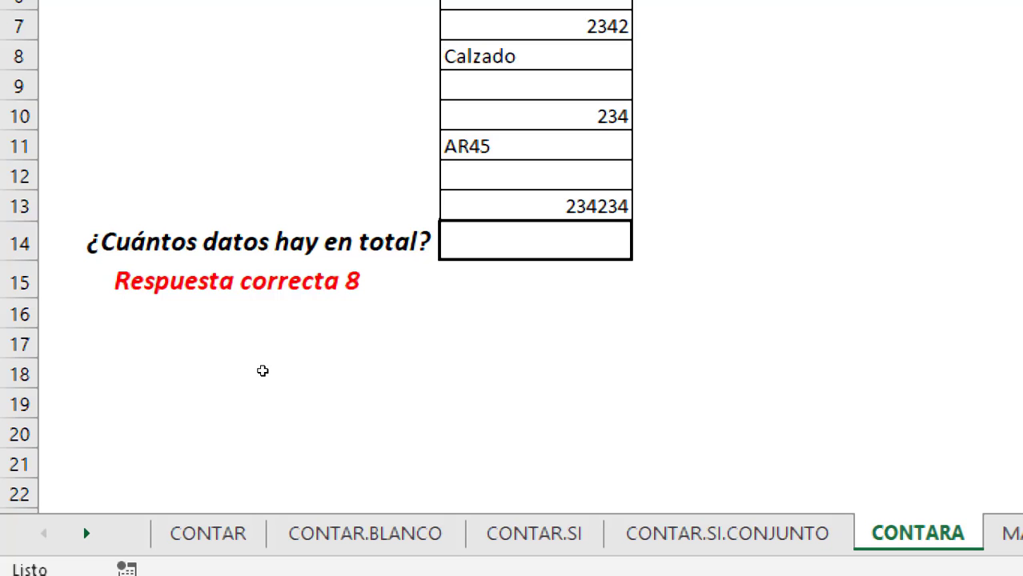
Enter =CONTARA(B3:B13) in B14 on the CONTARA sheet, returning 8.
text(=contar)
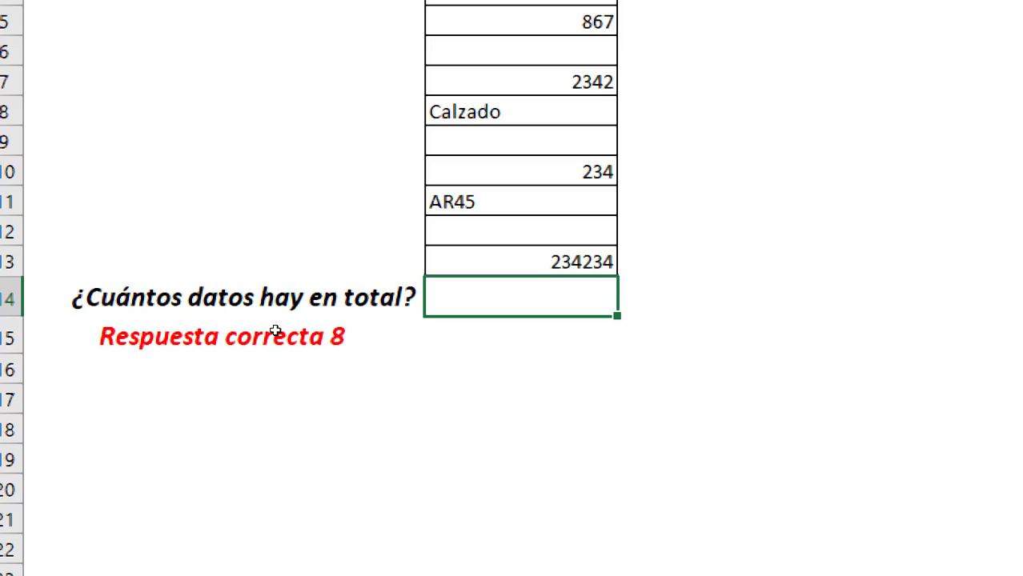
text(=contar)
key(Tab)
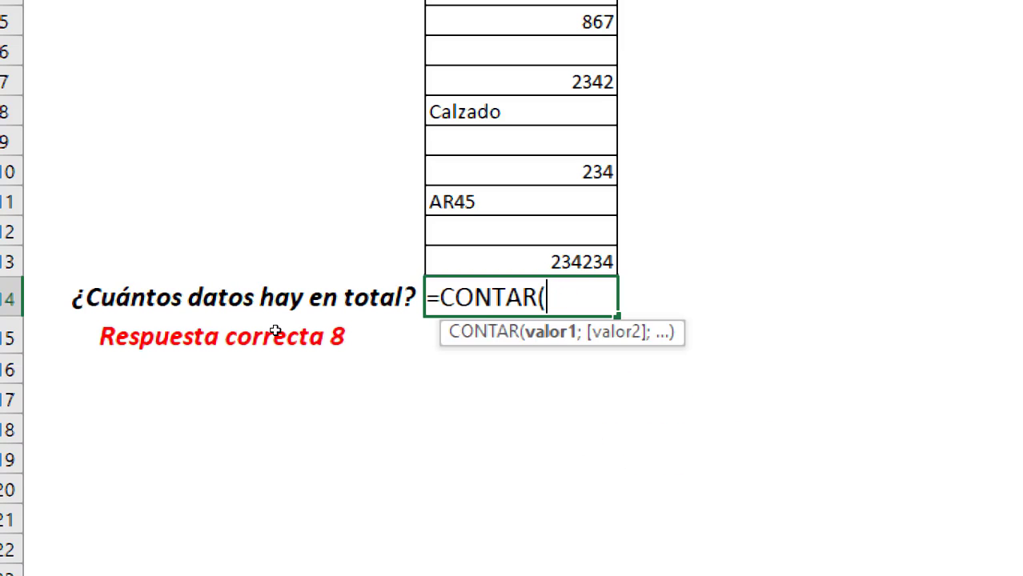
key(BackSpace)
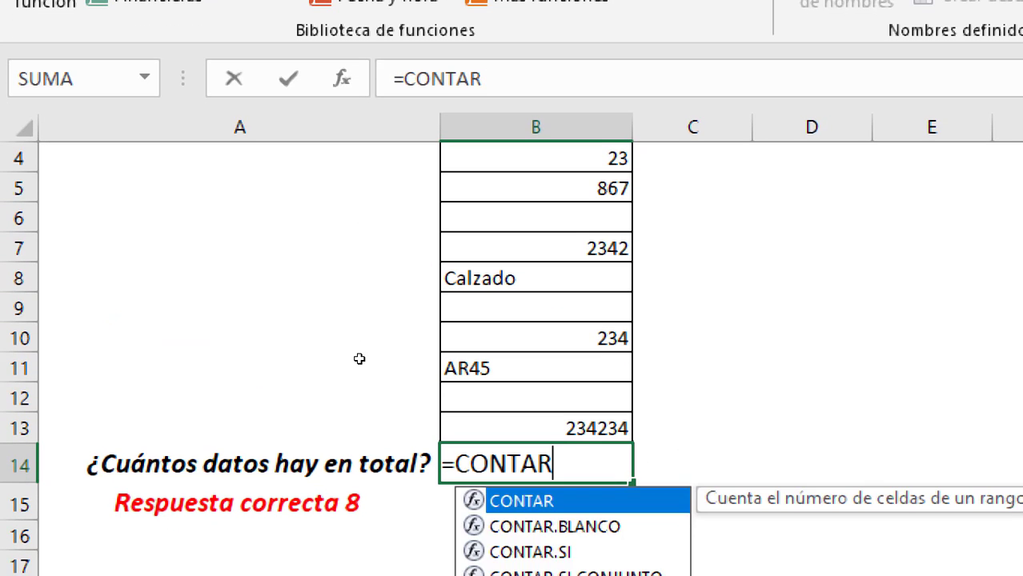
text(a)
key(Tab)
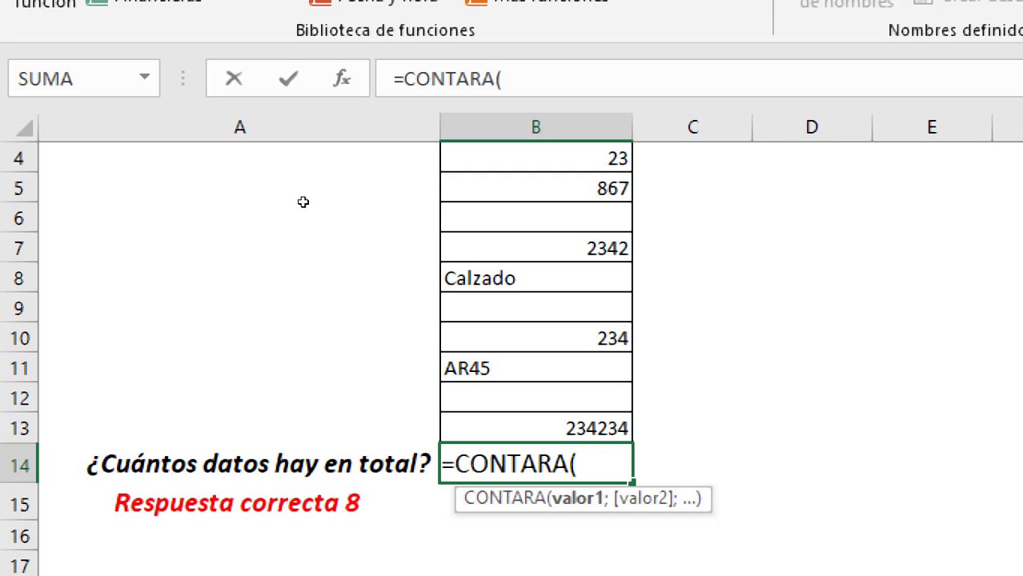
scroll(303, 201, up, 1)
drag(295, 210, 278, 393)
key(shift+Down)
key(shift+Down)
key(shift+Down)
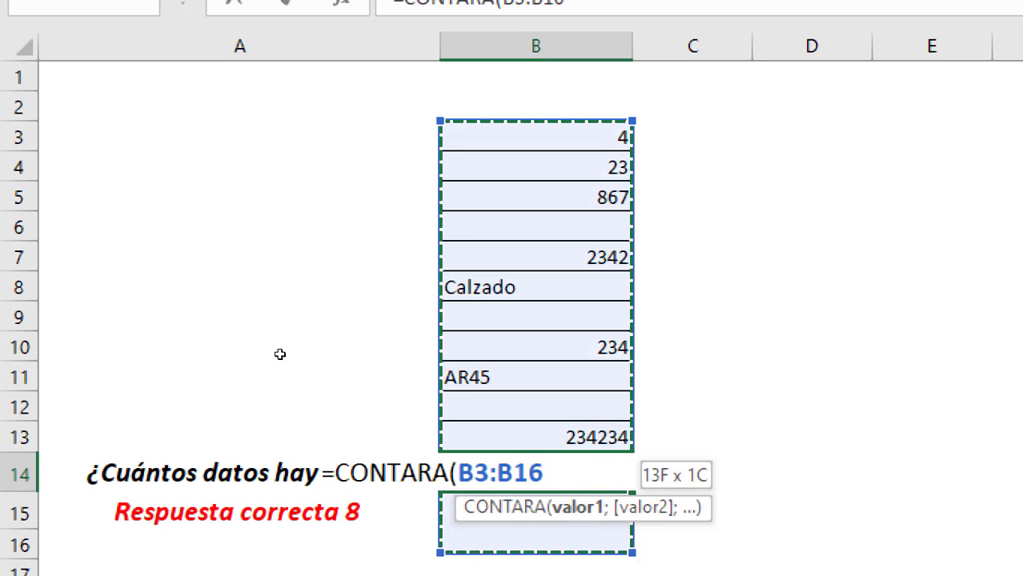
key(shift+Up)
key(shift+Up)
key(shift+Up)
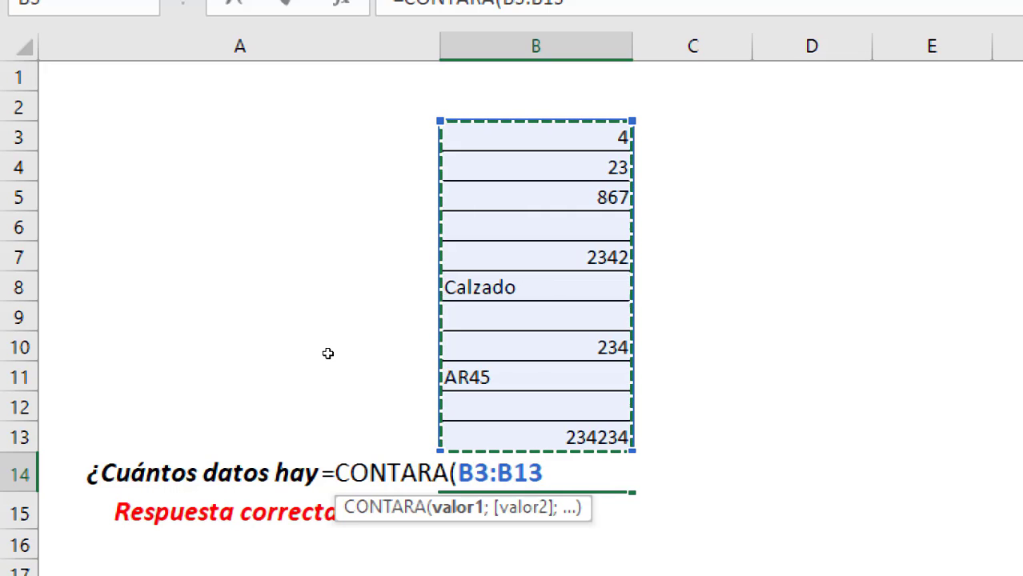
text())
key(Return)
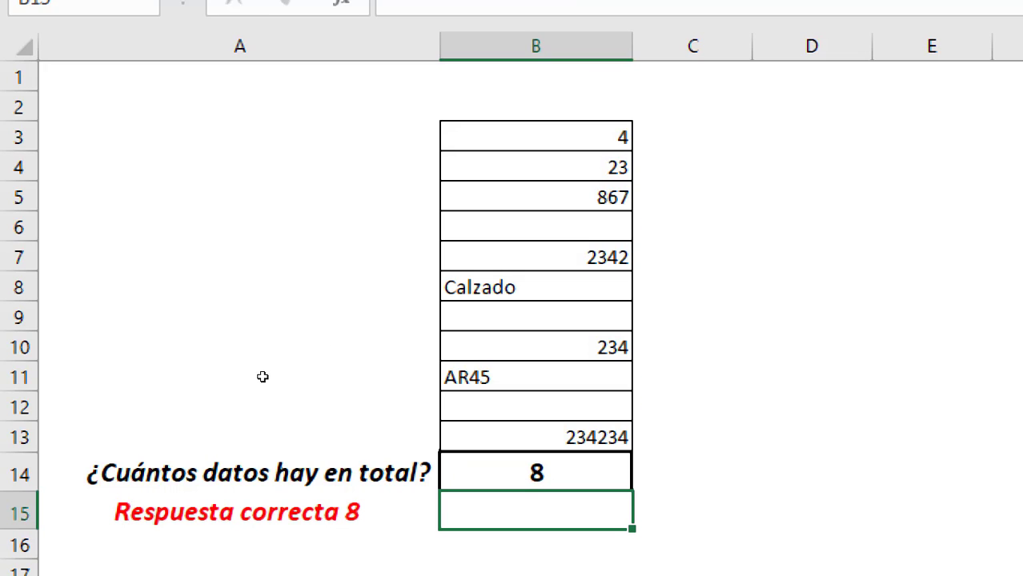
Delete the range argument from B14's formula, which produces a #¿NOMBRE? error.
key(Up)
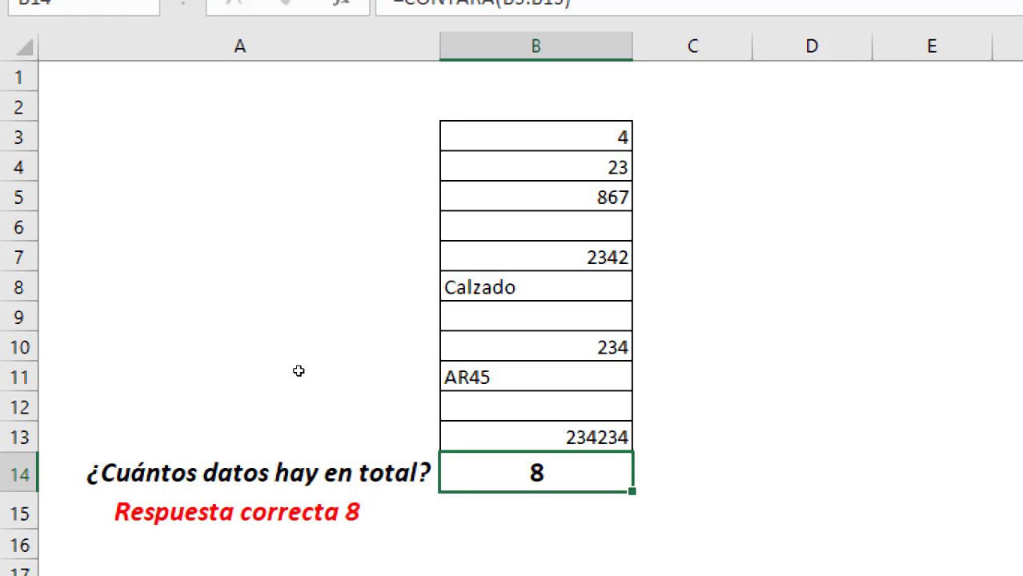
key(F2)
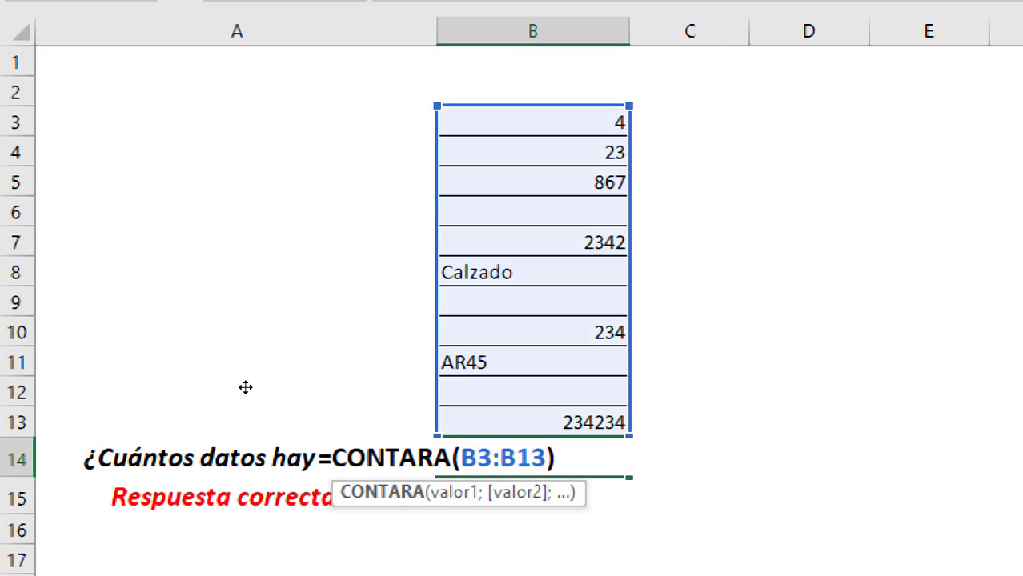
key(shift+Left)
key(shift+Left)
key(shift+Left)
key(shift+Left)
key(shift+Left)
key(shift+Left)
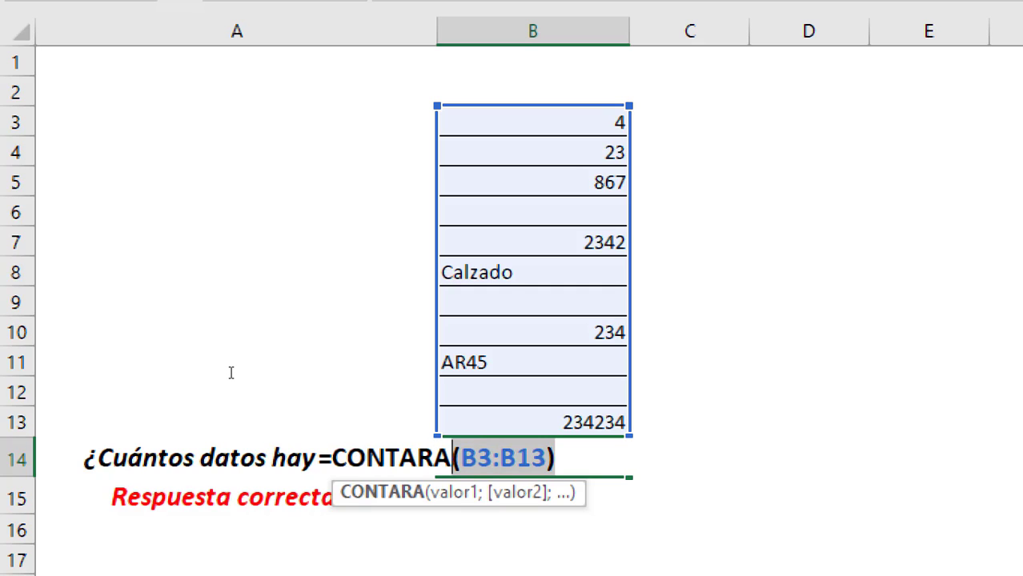
key(BackSpace)
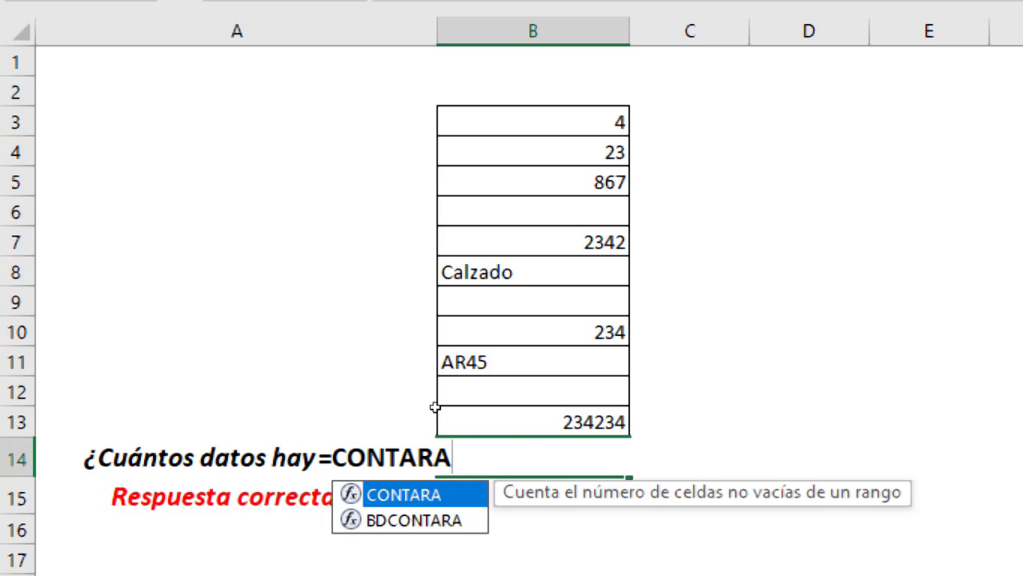
key(Return)
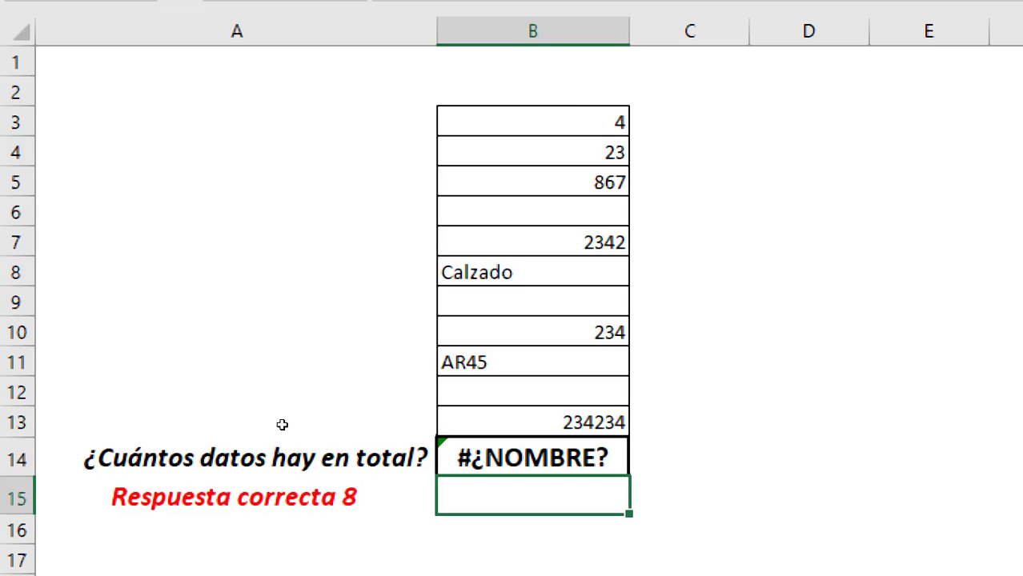
Re-enter =CONTARA(B3:B13) in B14 so it shows 8 again.
key(Up)
text(=contara)
key(Left)
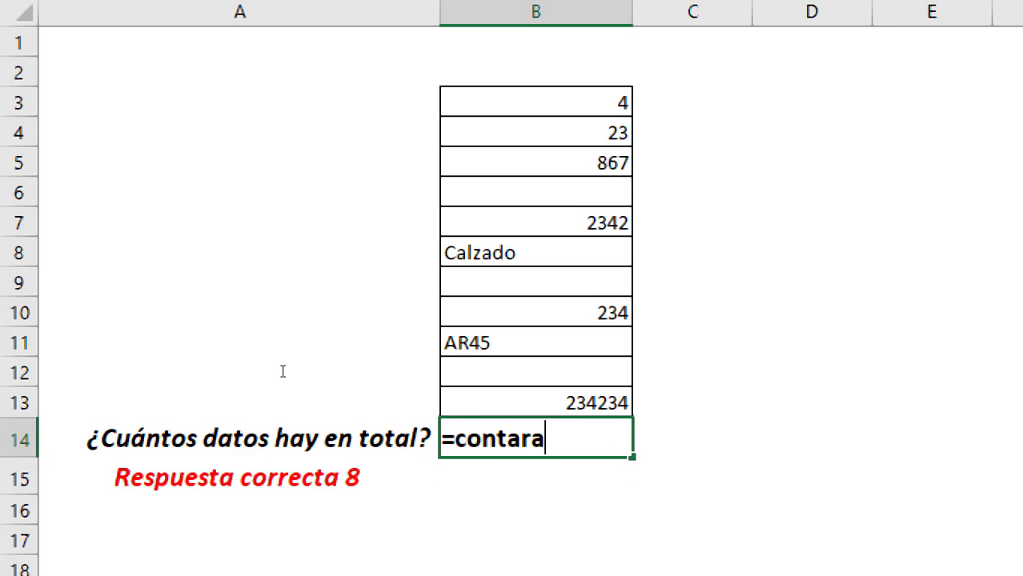
text(()
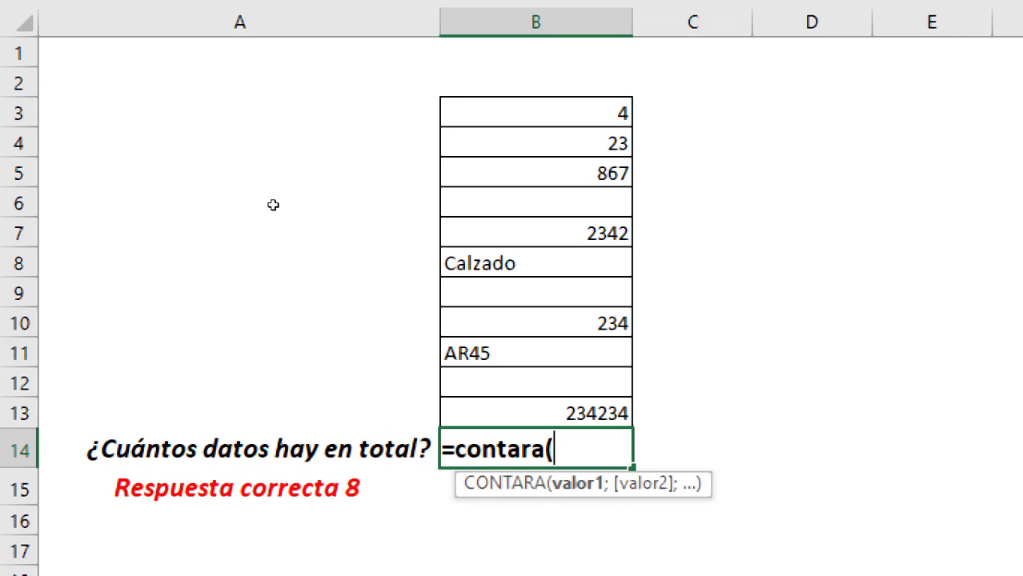
drag(536, 112, 536, 413)
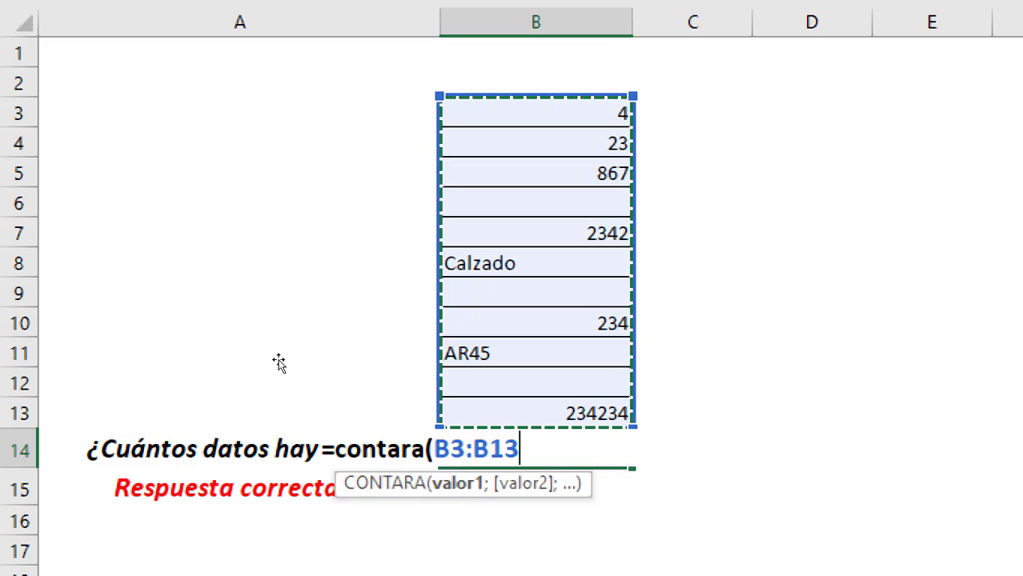
text())
key(Return)
key(Up)
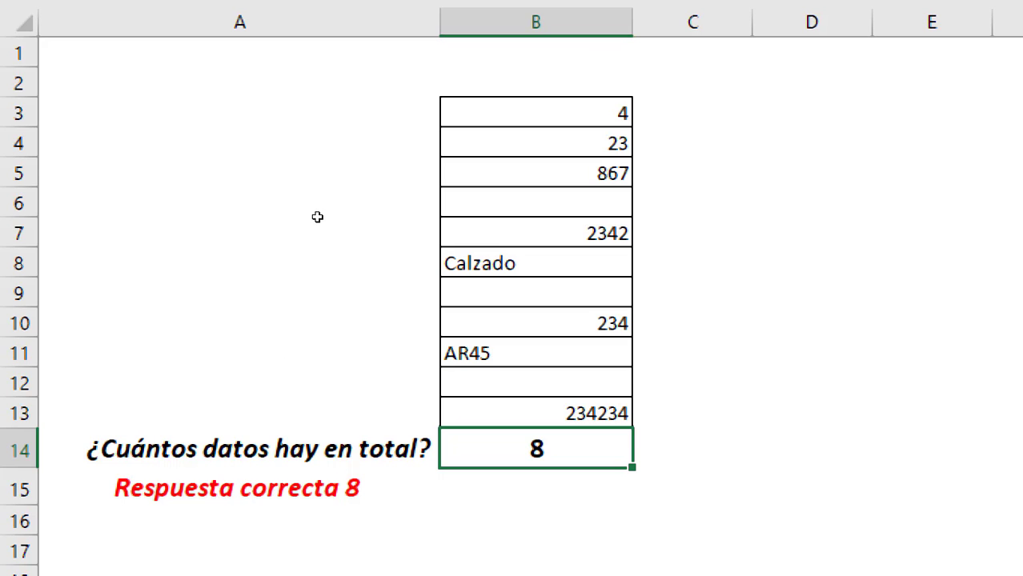
key(Up)
key(Up)
key(Up)
key(Down)
key(Down)
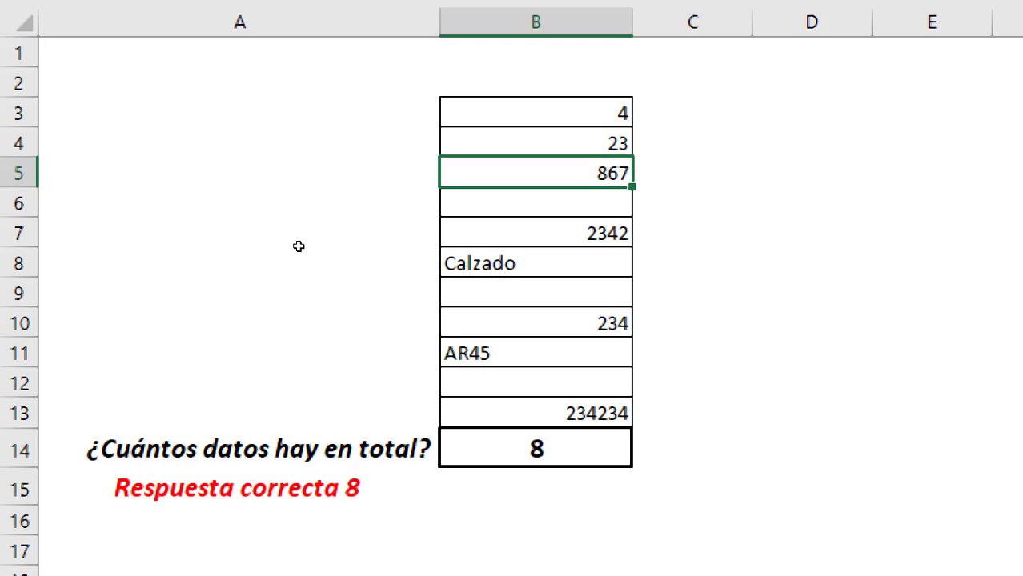
key(Down)
key(Down)
key(Down)
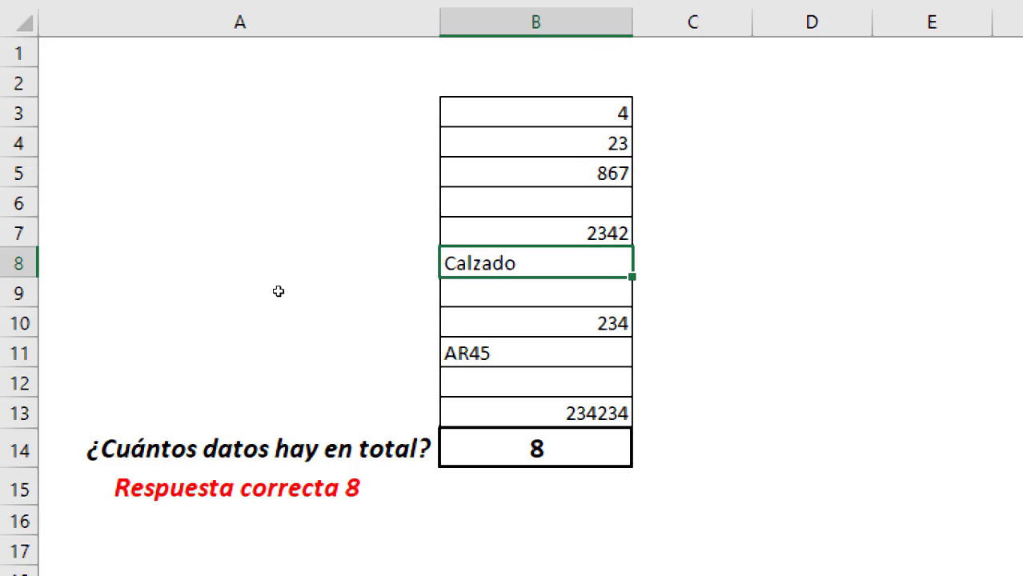
key(Down)
key(Down)
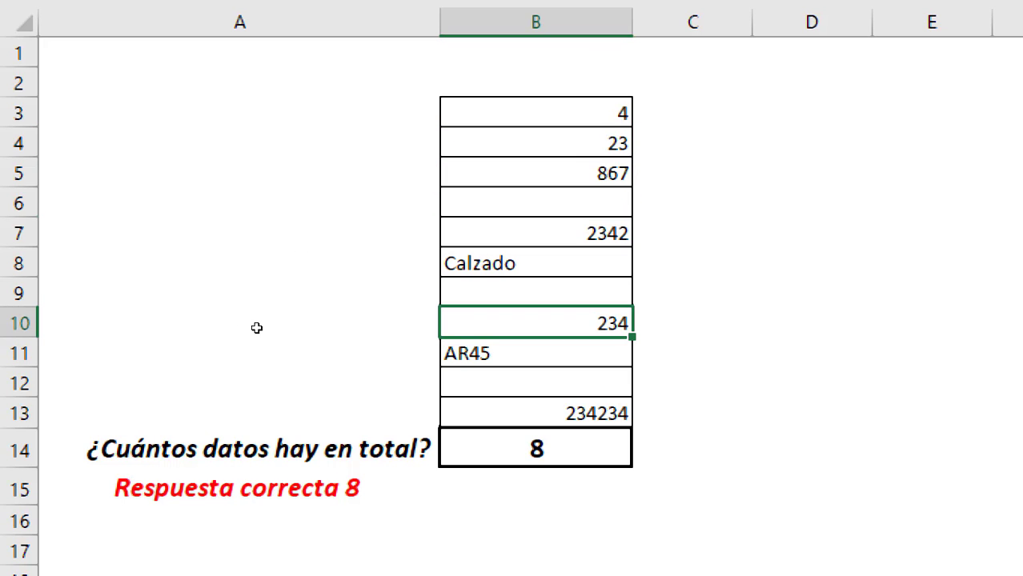
key(Down)
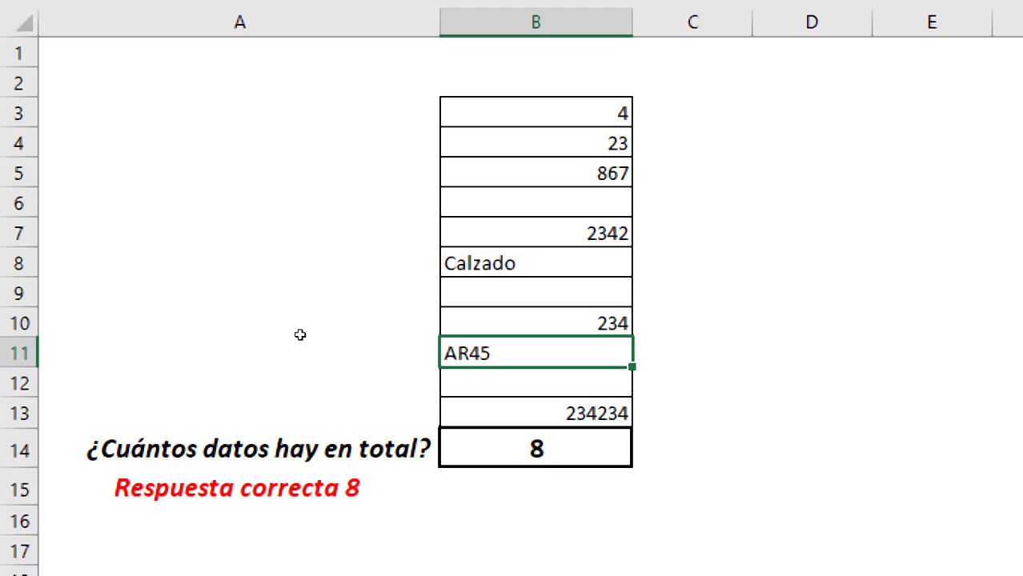
key(Down)
key(Down)
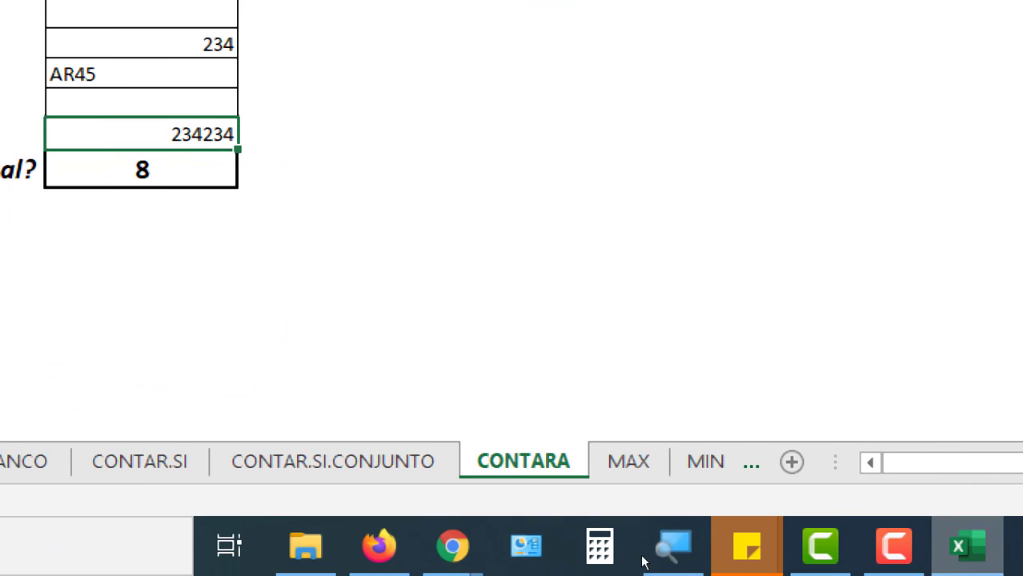
On the MAX sheet, enter =MAX(D3:D13) below the table, showing 90.
click(628, 462)
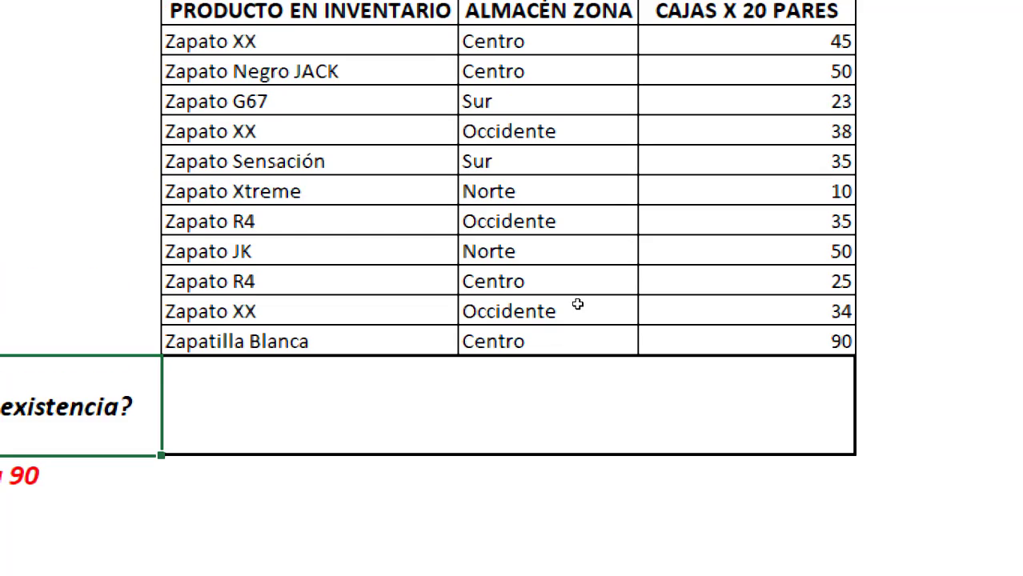
click(458, 404)
text(=)
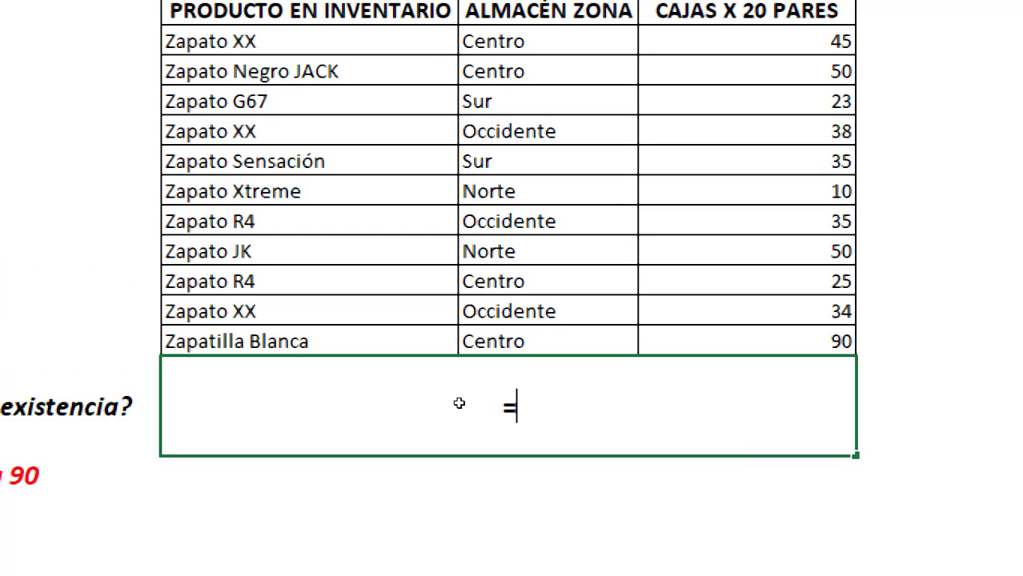
text(max)
key(Tab)
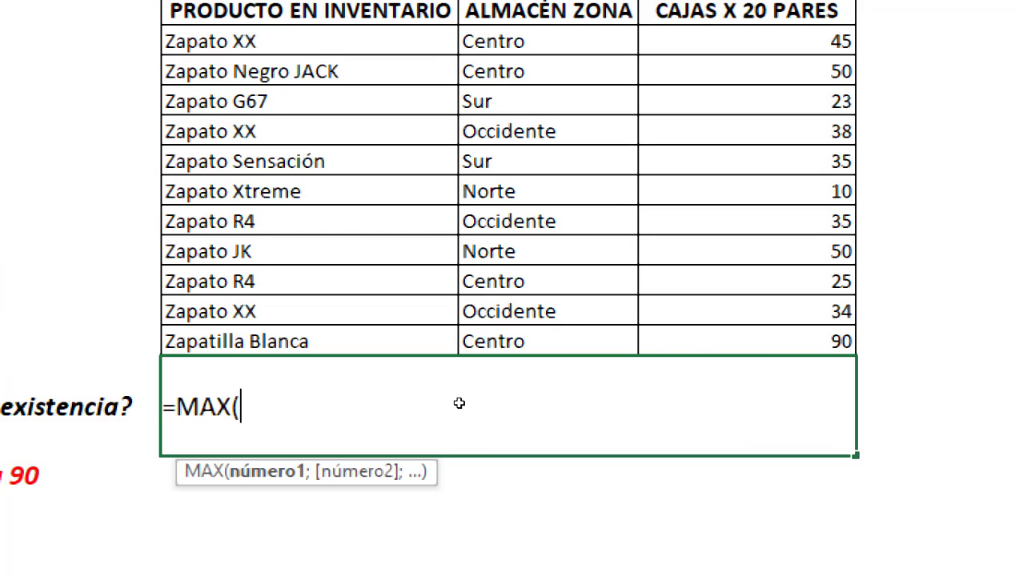
key(BackSpace)
key(BackSpace)
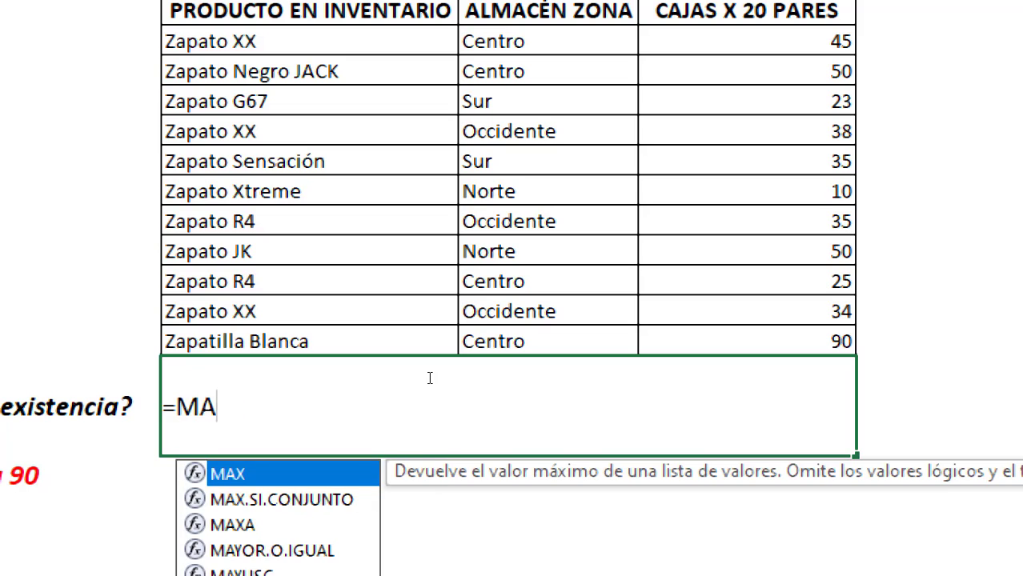
key(Tab)
key(BackSpace)
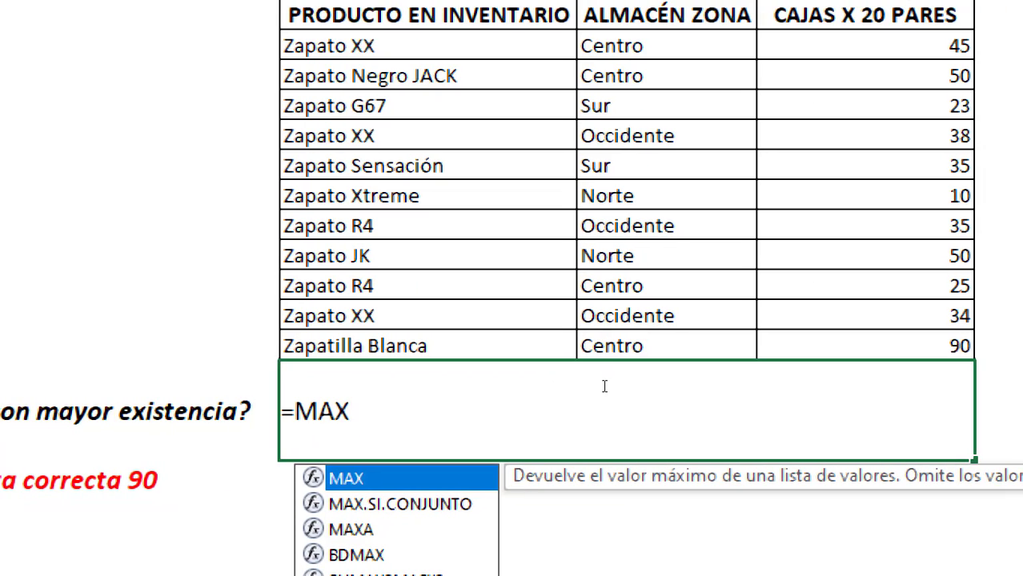
text(()
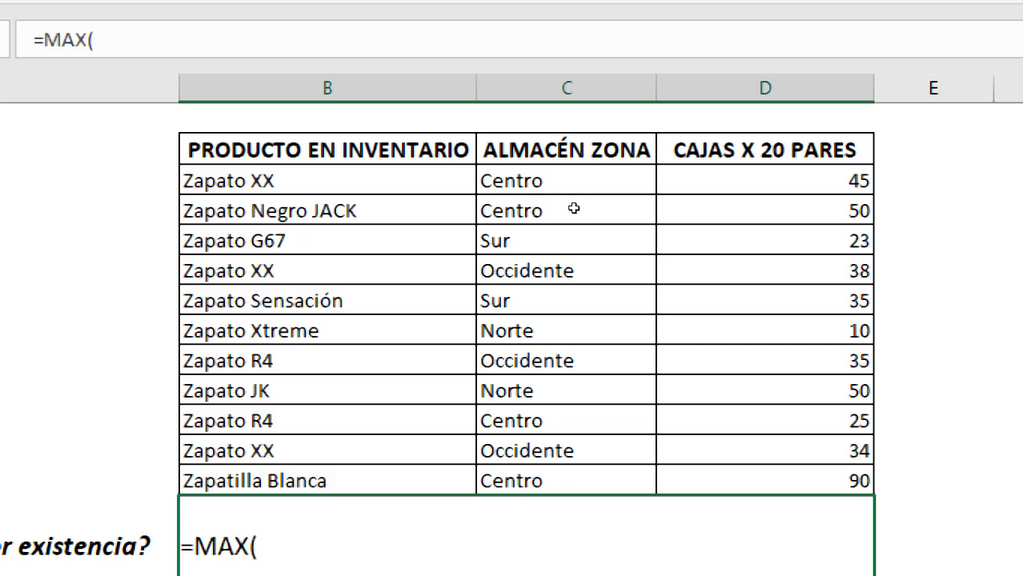
drag(570, 206, 569, 362)
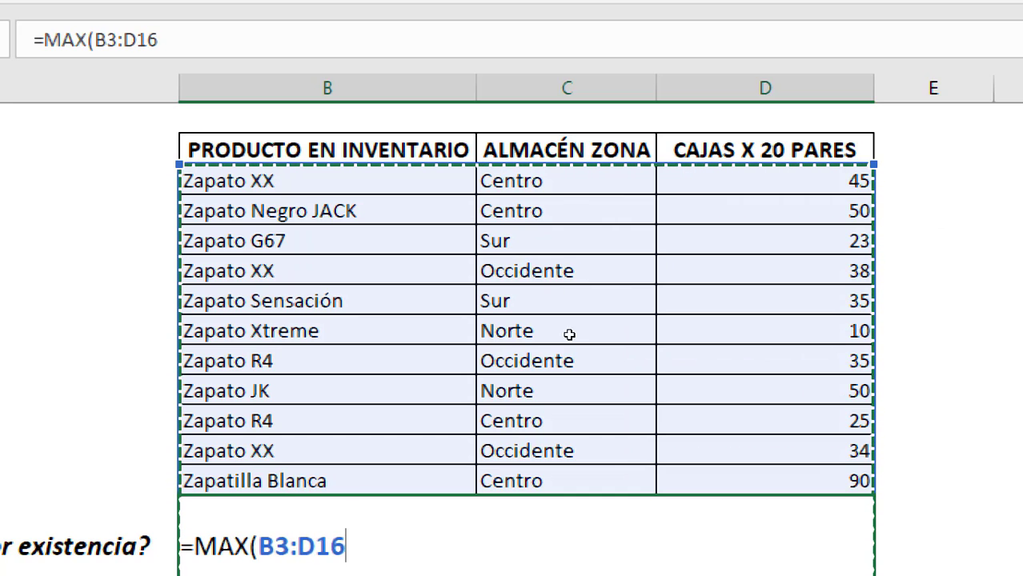
drag(569, 207, 557, 350)
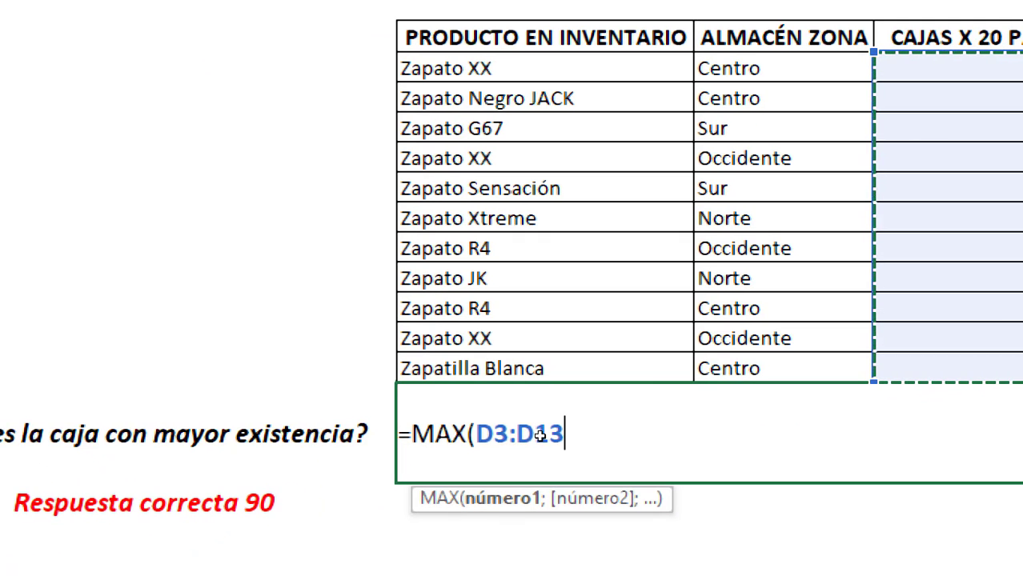
text())
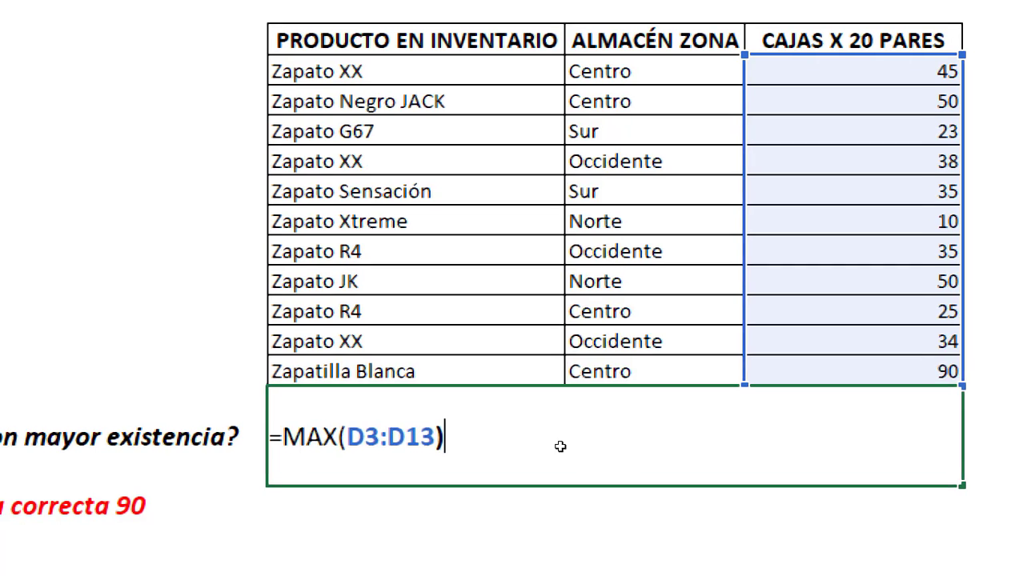
key(Return)
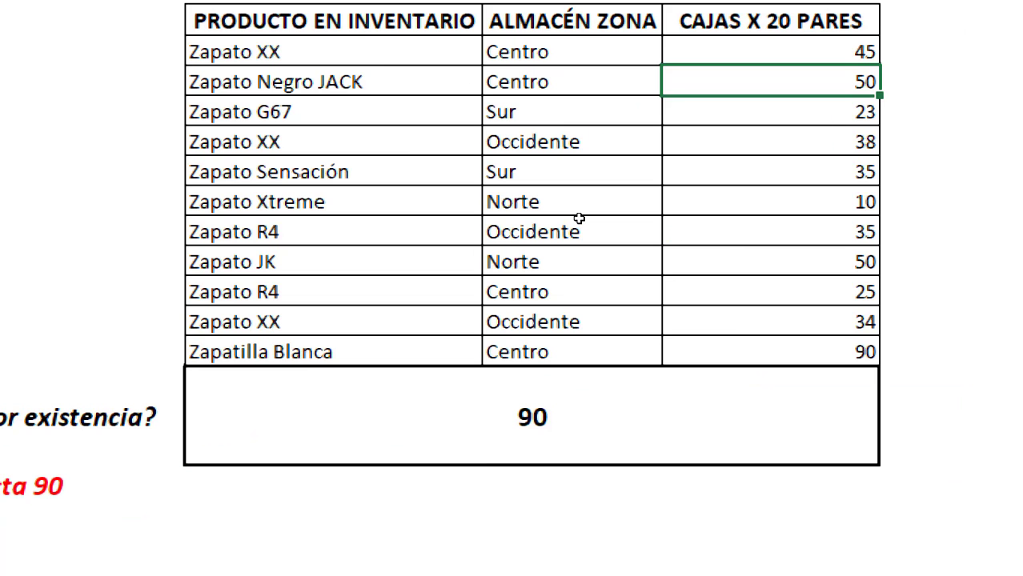
Try 500 as Zapato Negro JACK's box count, undo it, and review the MAX(D3:D13) range.
text(500)
key(Return)
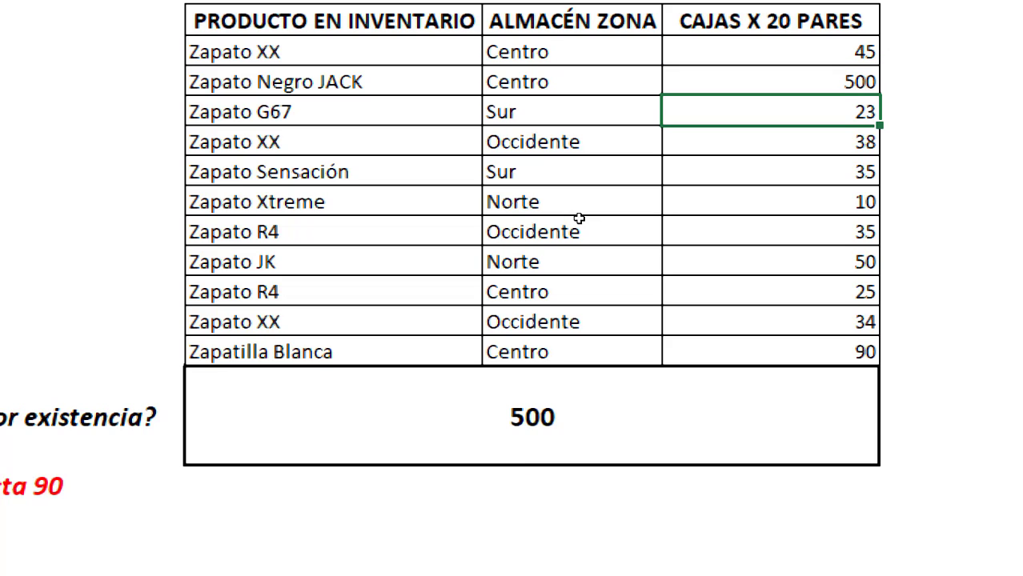
key(ctrl+z)
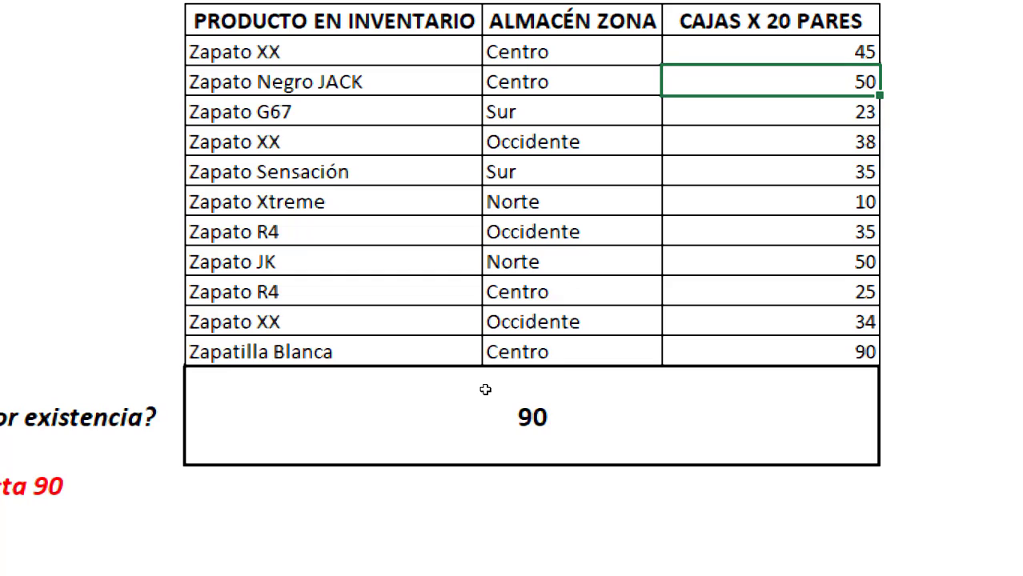
double_click(485, 390)
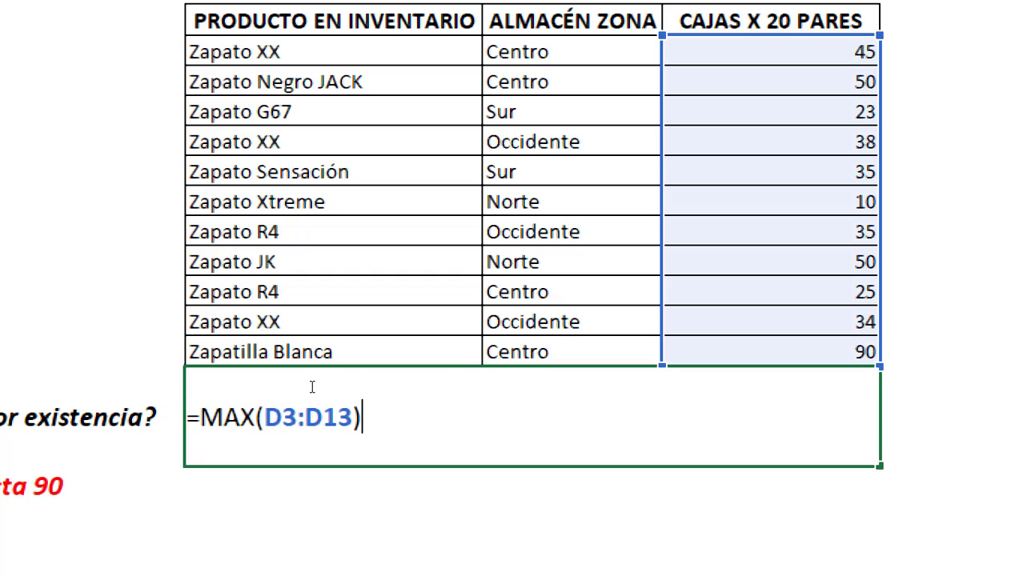
drag(265, 387, 352, 387)
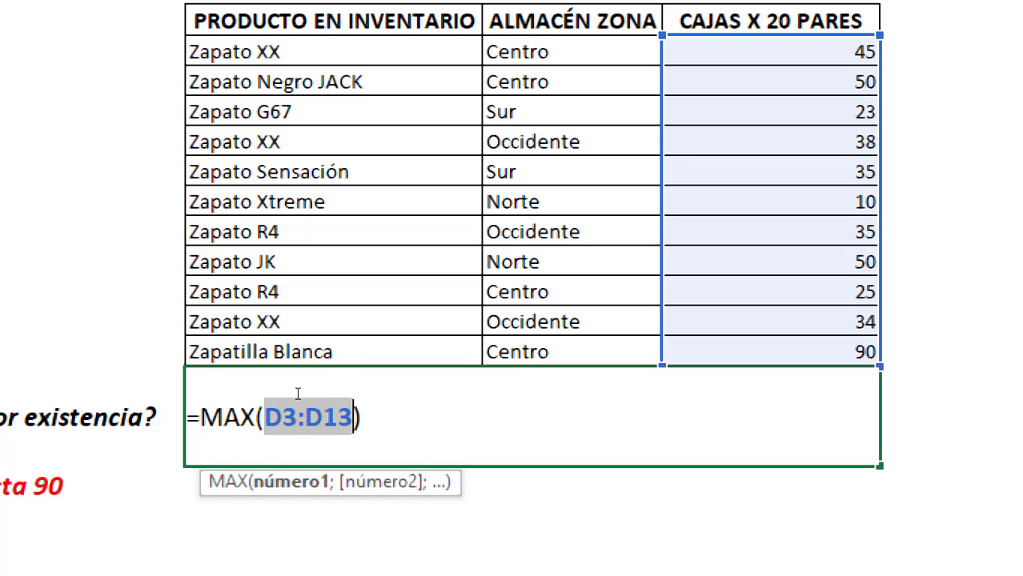
key(Left)
key(Left)
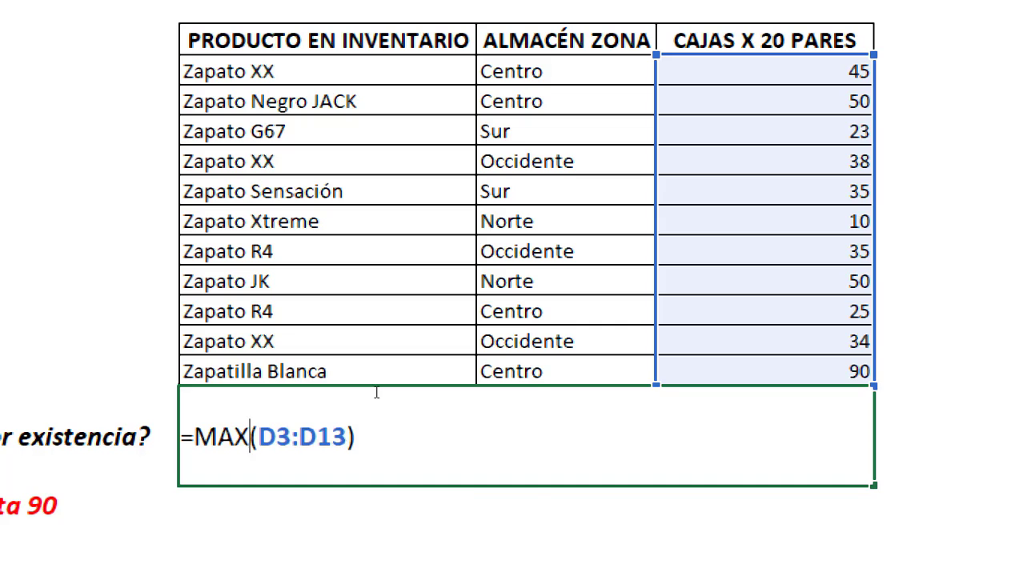
key(Return)
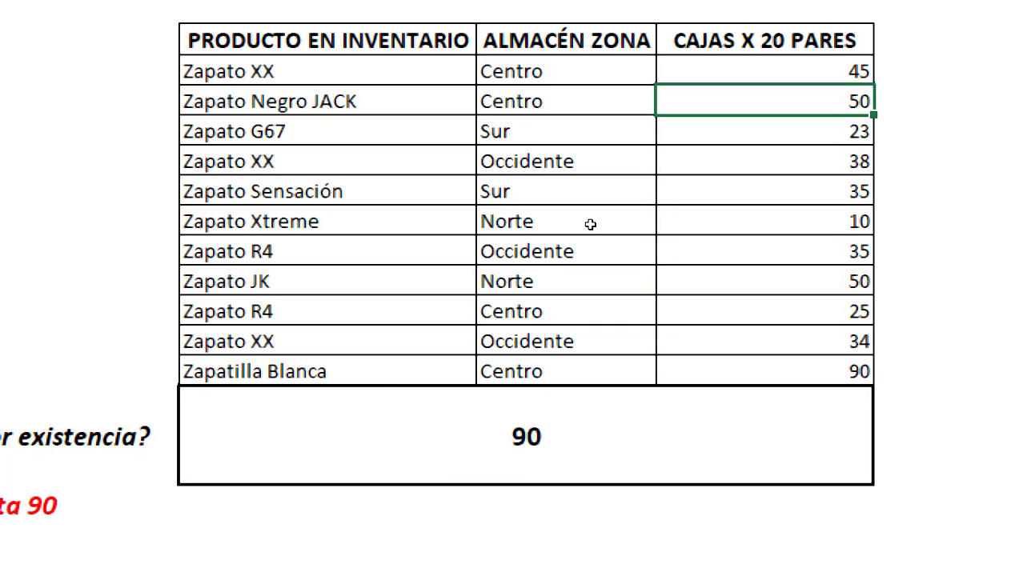
Set Zapato Negro JACK's boxes to 500 and confirm the MAX result shows 500.
text(5)
text(00)
key(Return)
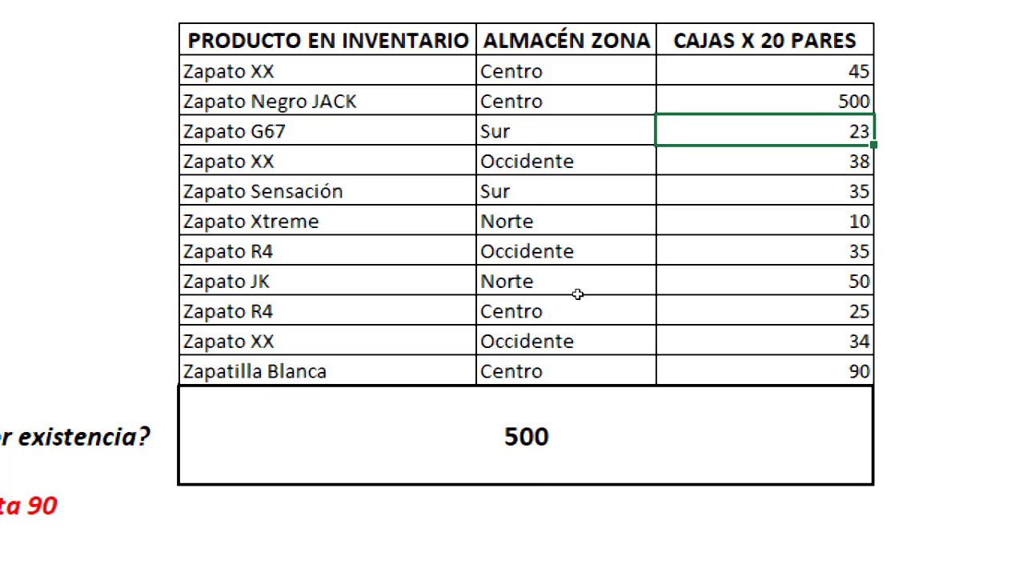
double_click(483, 392)
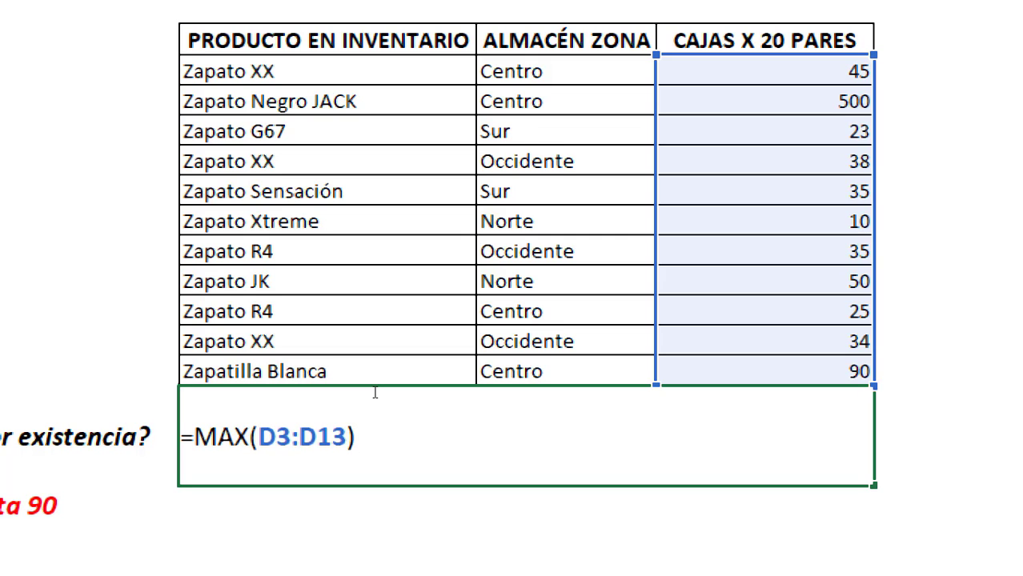
key(Return)
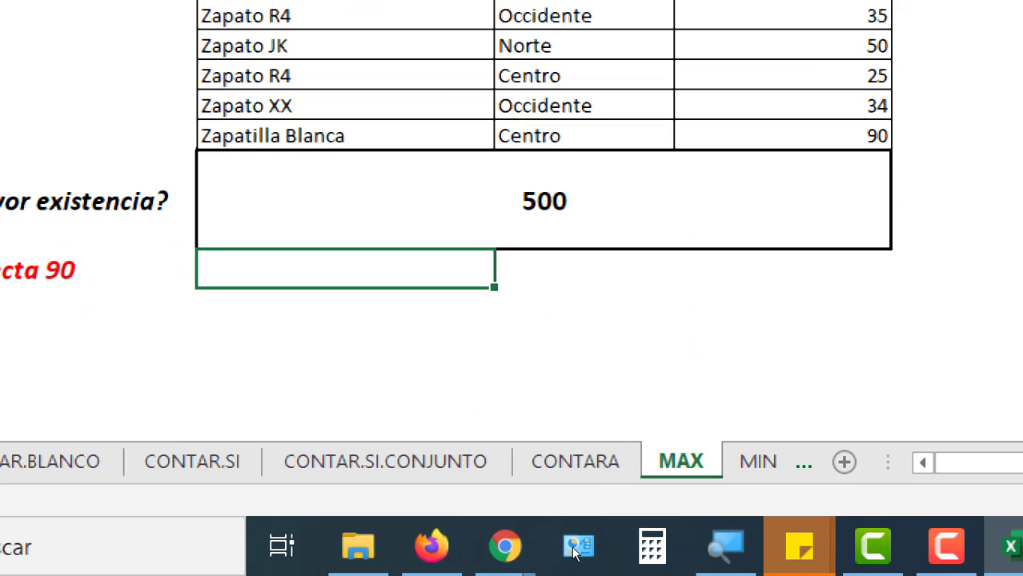
key(ctrl+Page_Down)
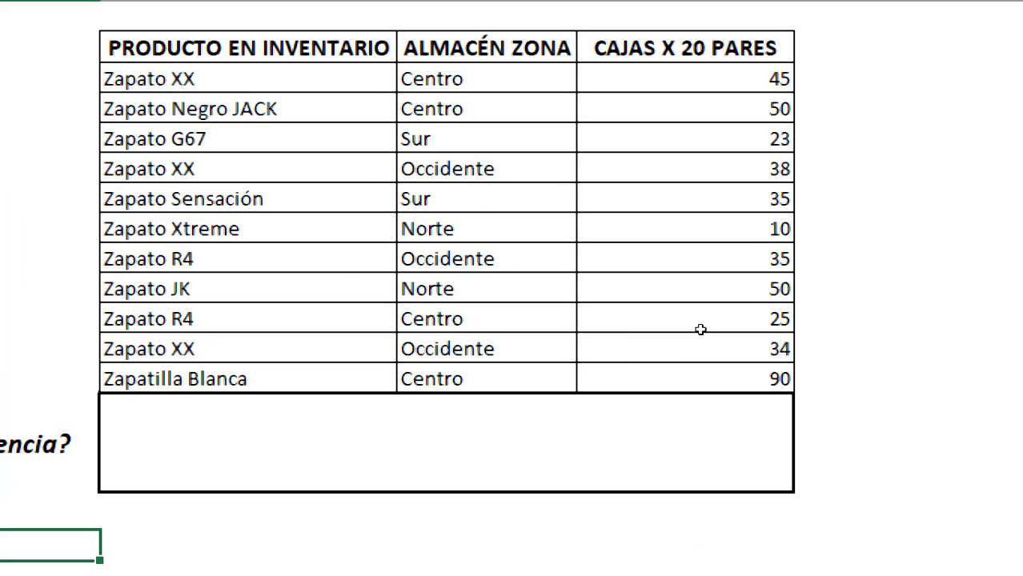
Enter =MIN(D3:D13) in the merged answer cell below the table.
click(522, 400)
text(=)
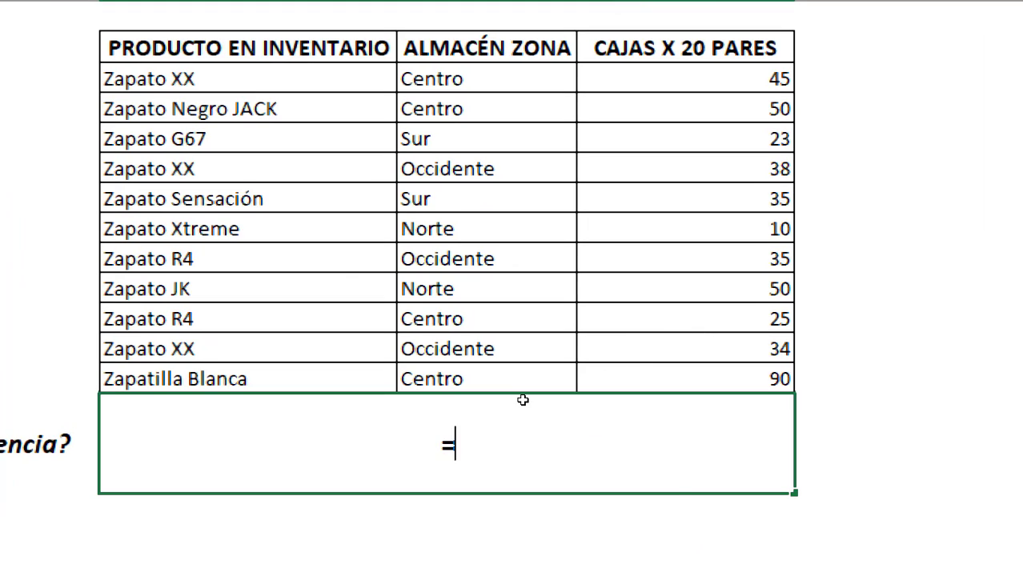
text(min)
key(Tab)
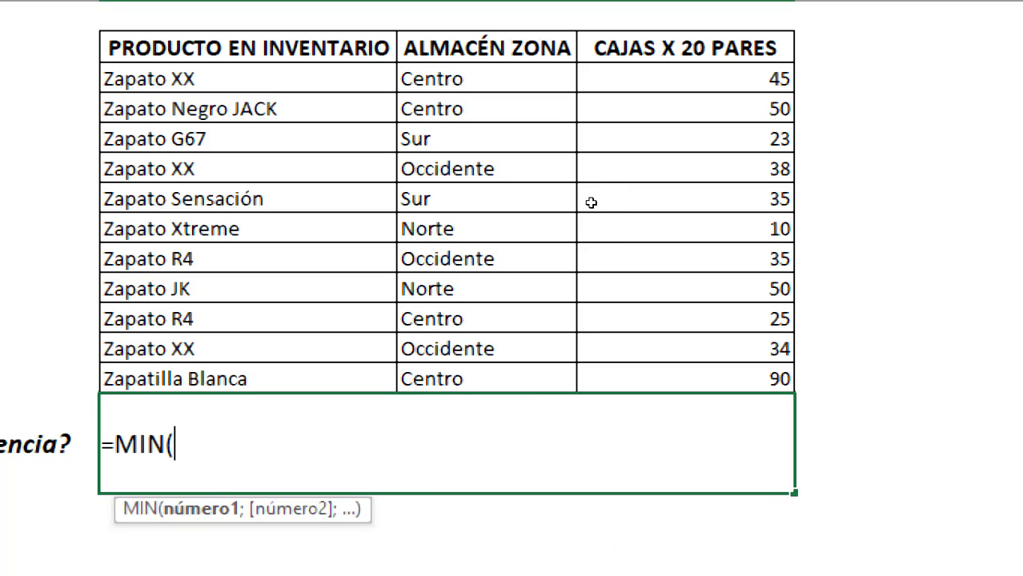
drag(592, 78, 591, 353)
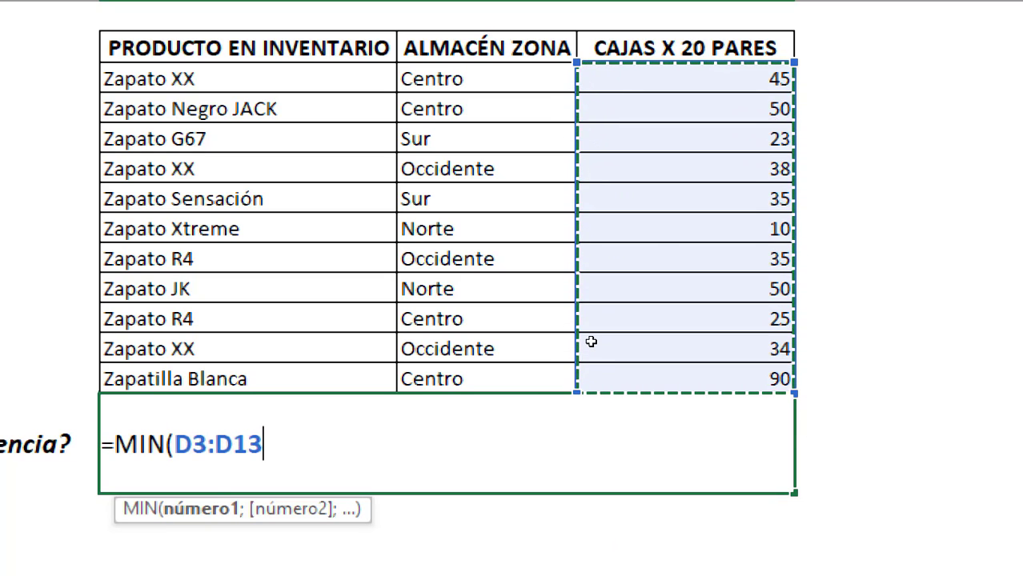
text())
key(Return)
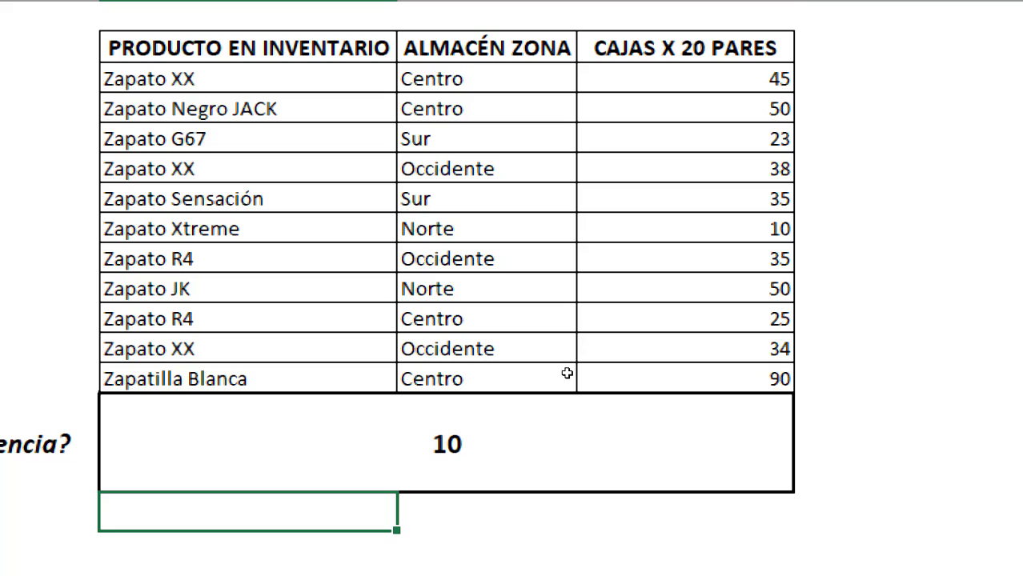
key(Up)
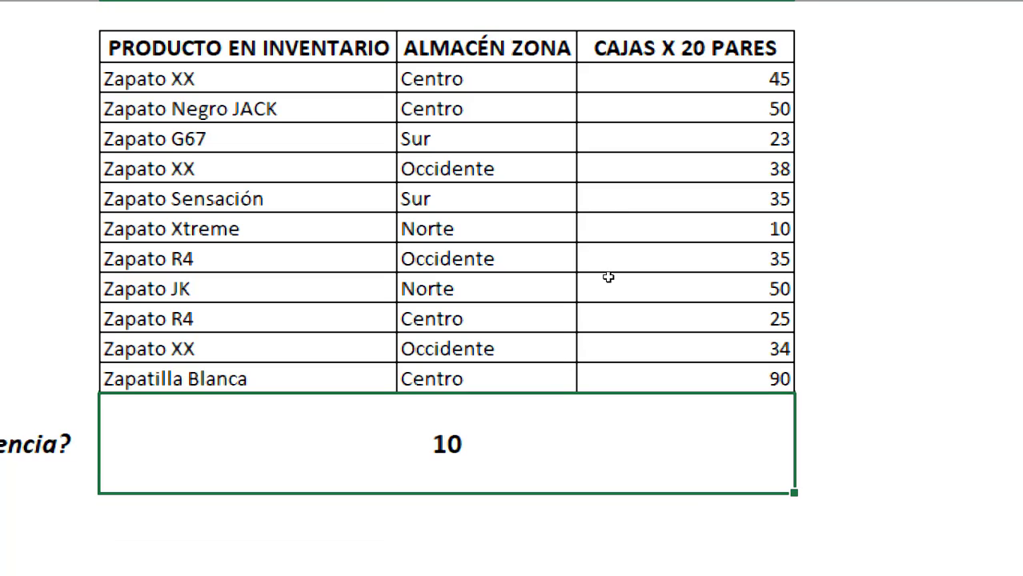
Change Zapato Negro JACK's box count from 50 to 5 so the minimum shows 5.
key(Up)
key(Up)
key(Up)
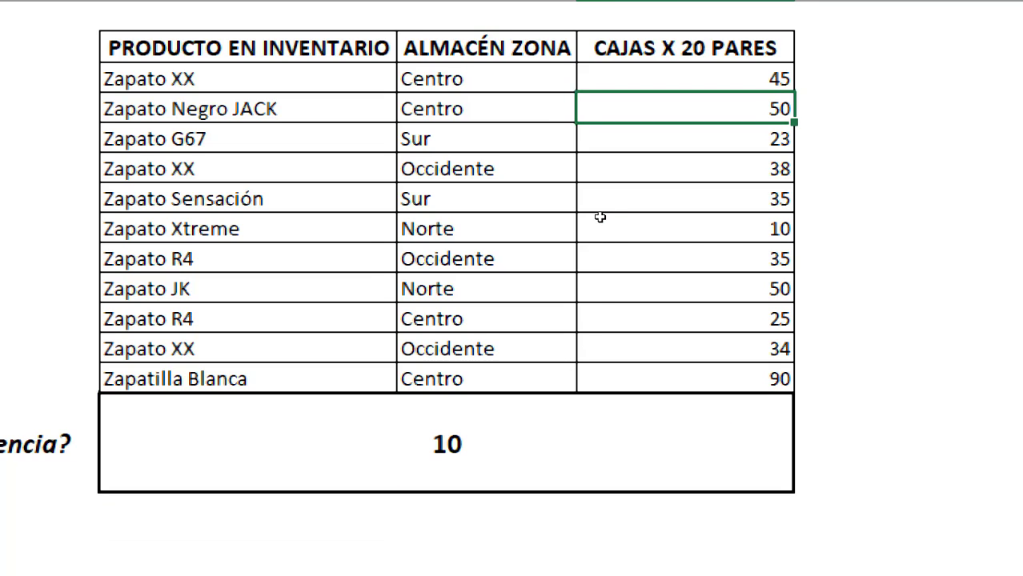
key(F2)
key(BackSpace)
key(Return)
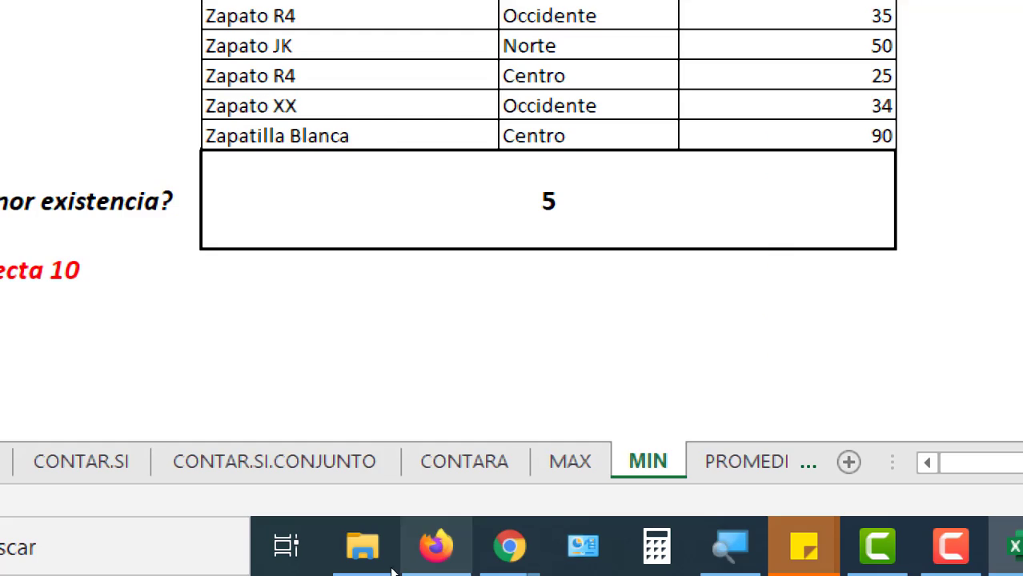
key(ctrl+Page_Down)
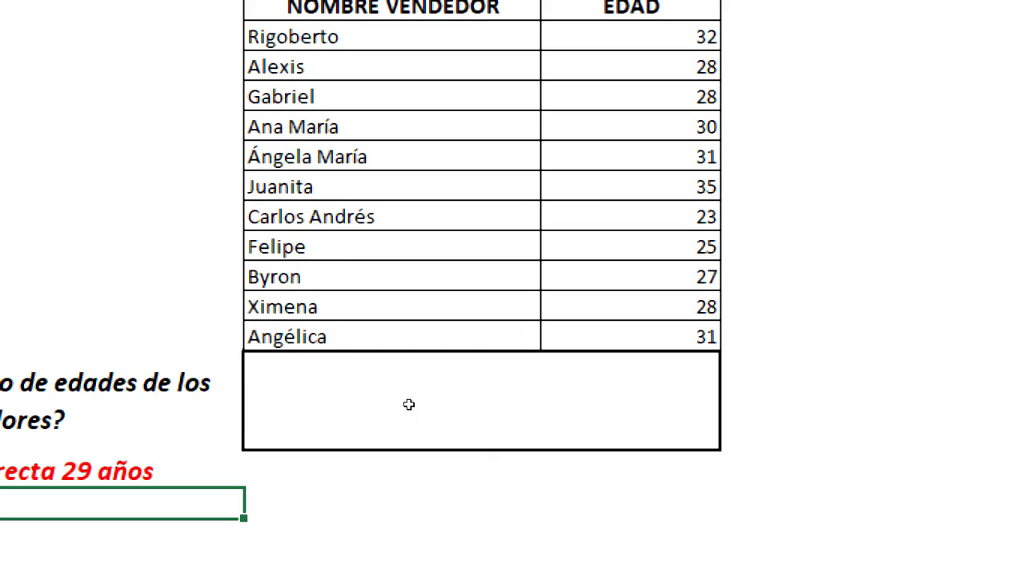
Enter =PROMEDIO(C3:C13) for the sellers' average age and select the result for formatting.
click(668, 433)
text(=pro)
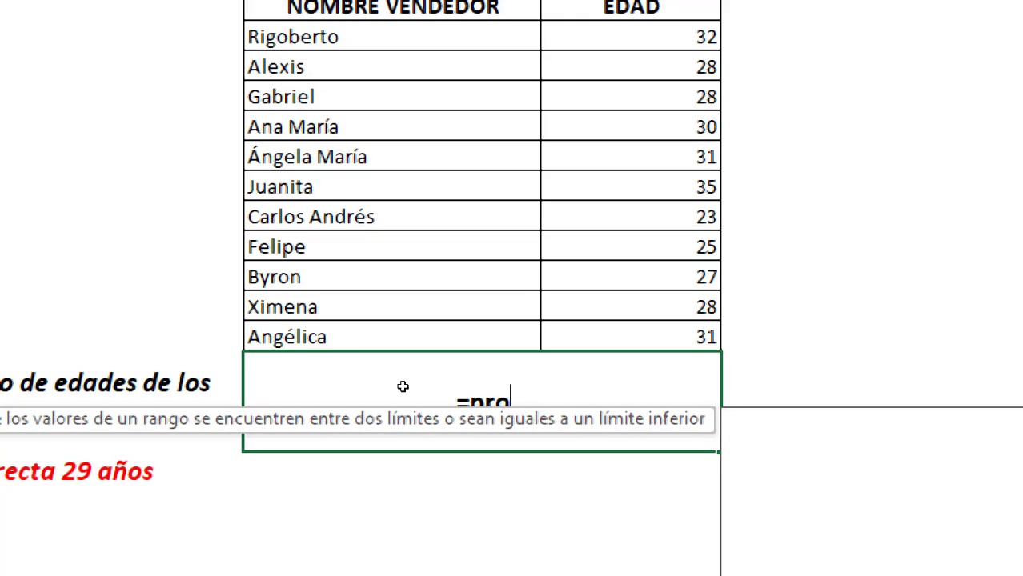
text(me)
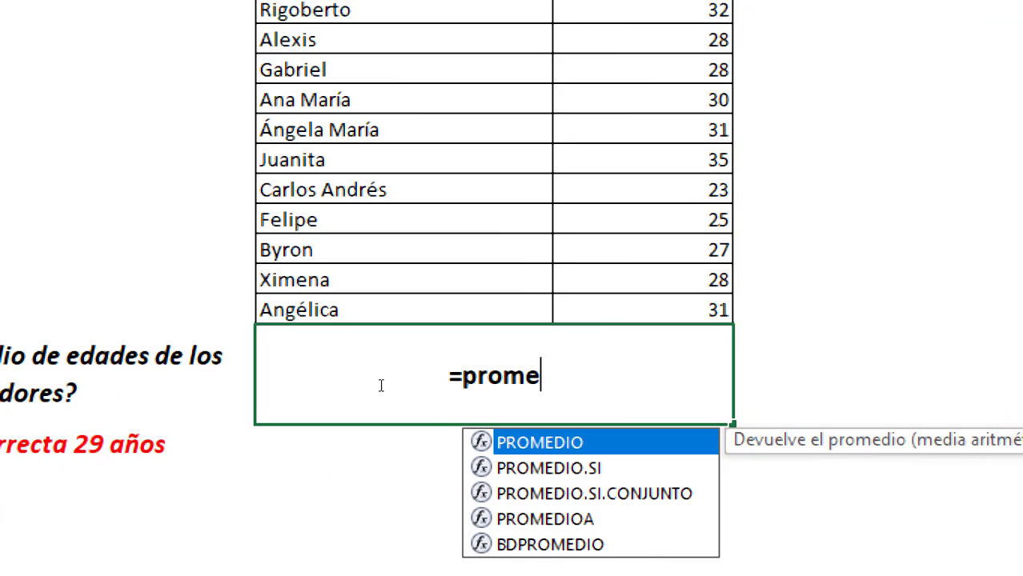
key(Tab)
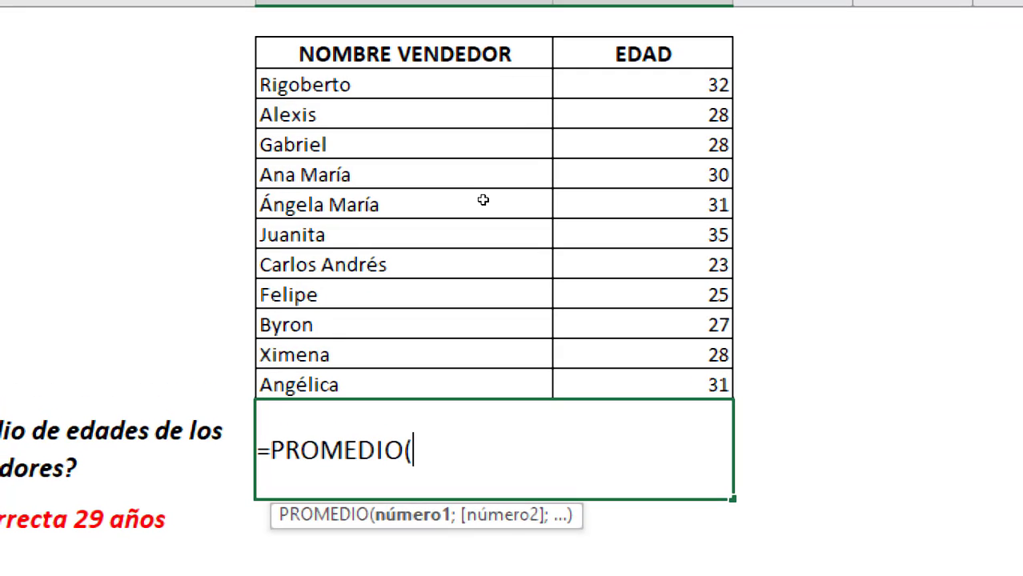
drag(640, 8, 640, 99)
drag(480, 286, 486, 356)
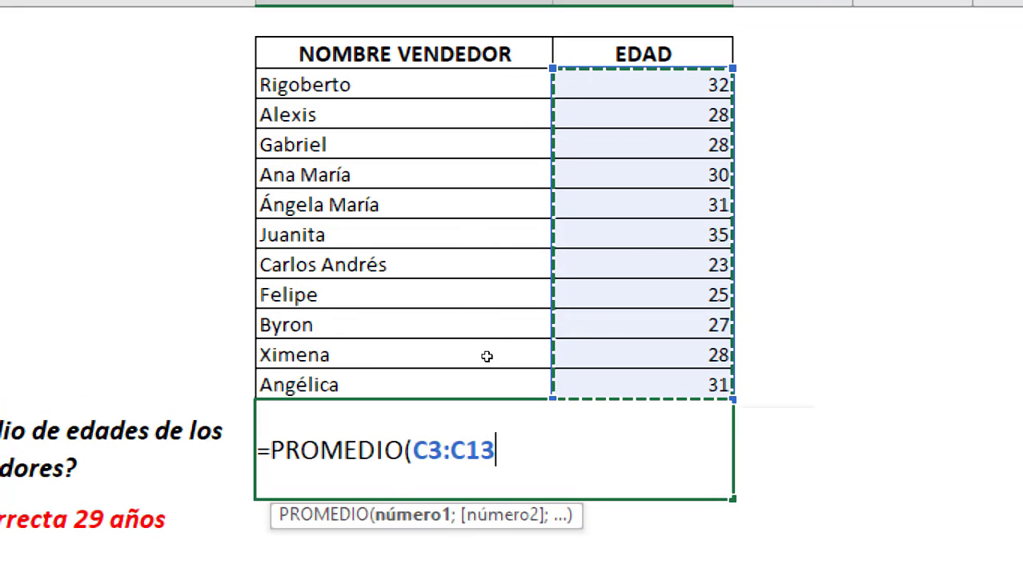
text())
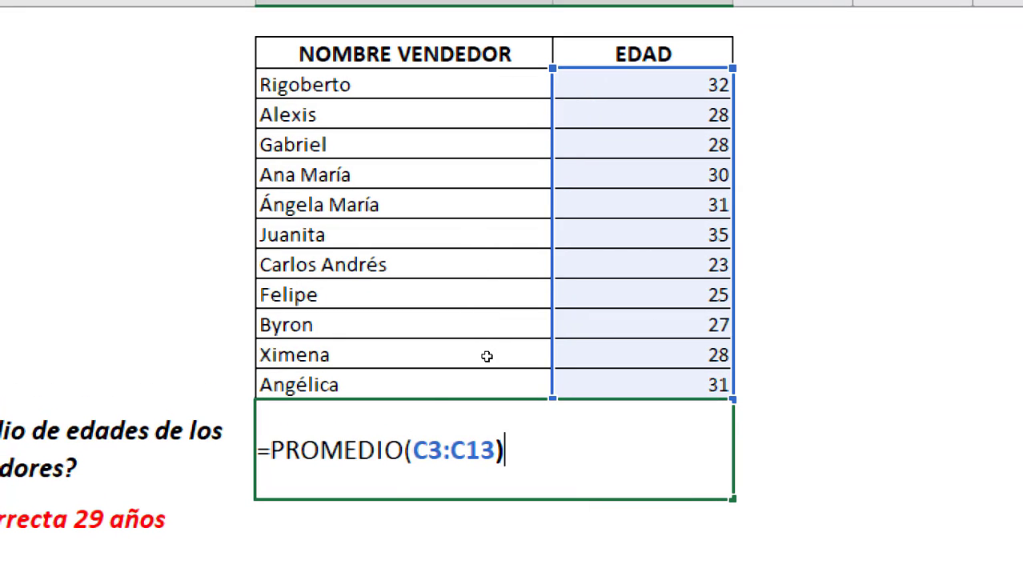
key(Return)
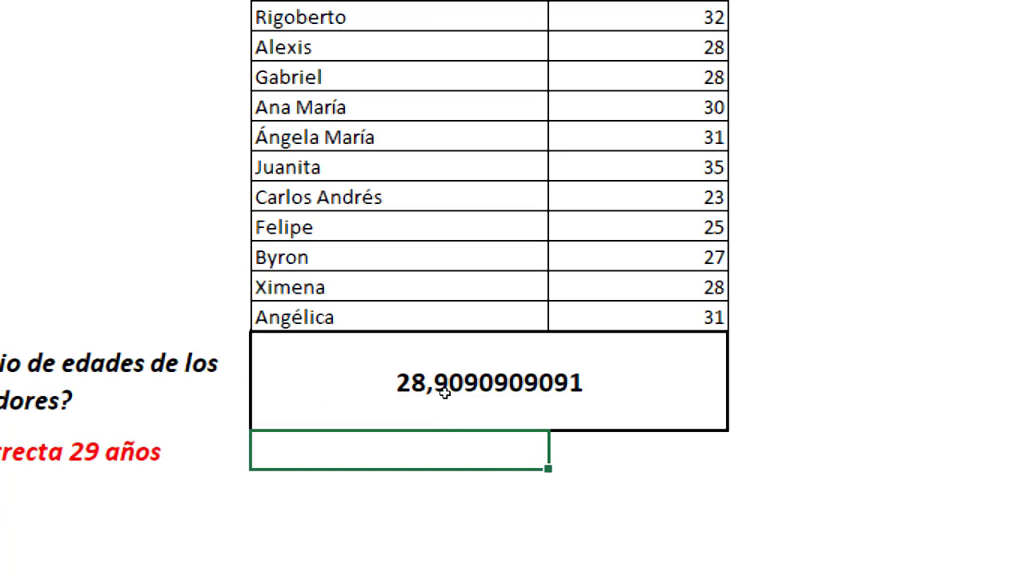
click(445, 392)
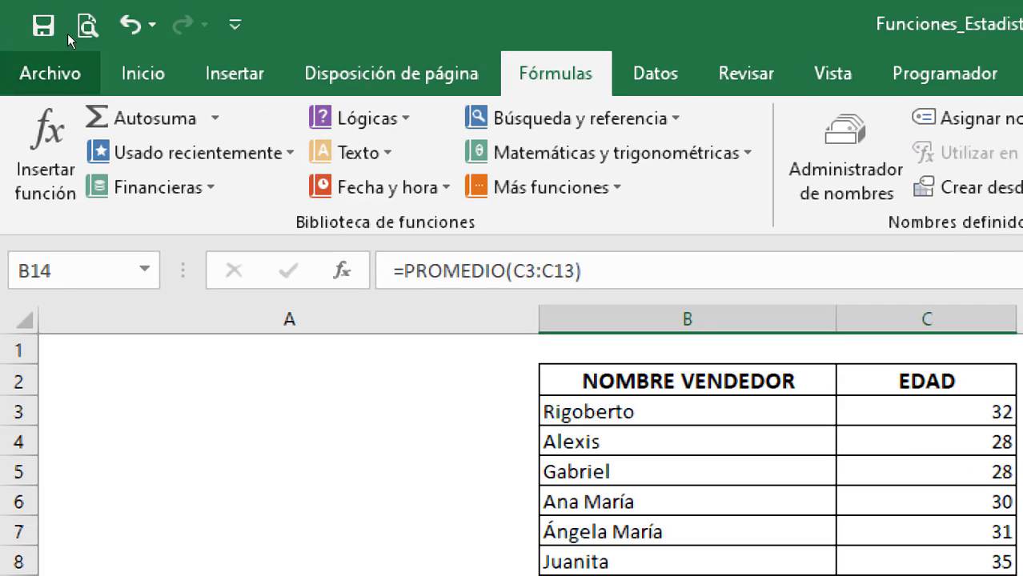
click(142, 73)
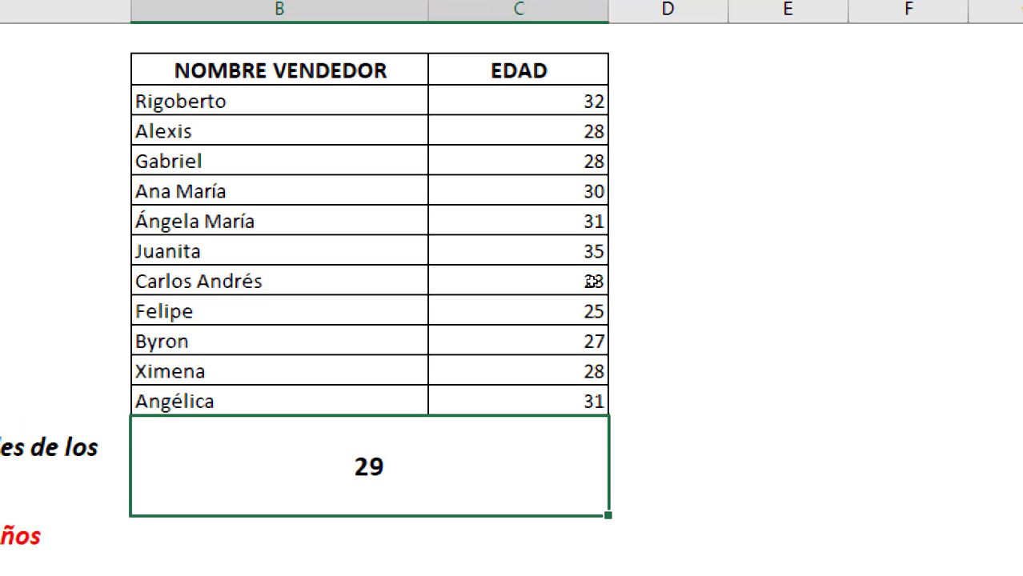
Read the ages' total of 318 and note it in an empty helper cell.
click(788, 250)
text(=)
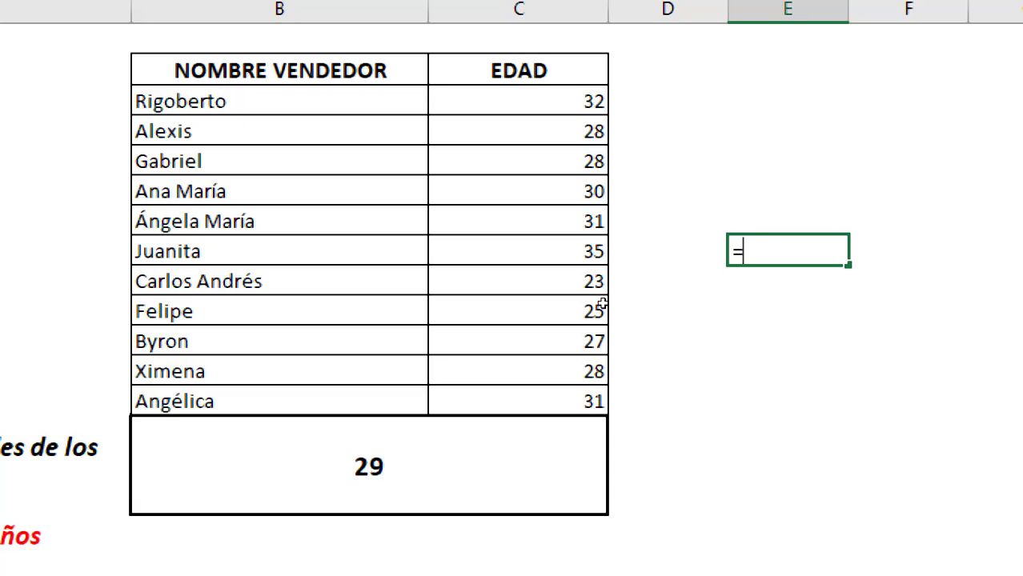
key(BackSpace)
drag(454, 101, 457, 400)
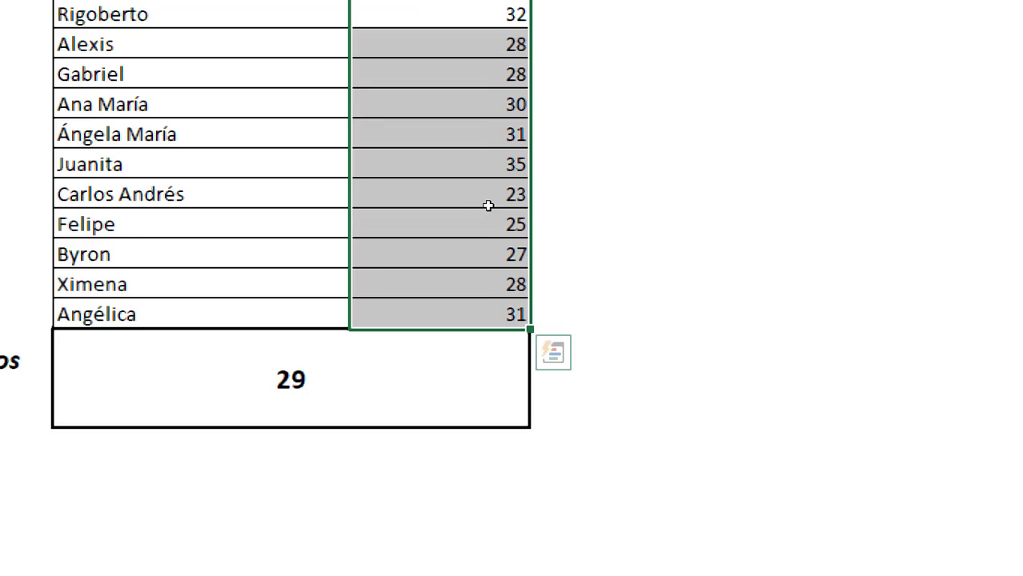
click(731, 166)
text(3)
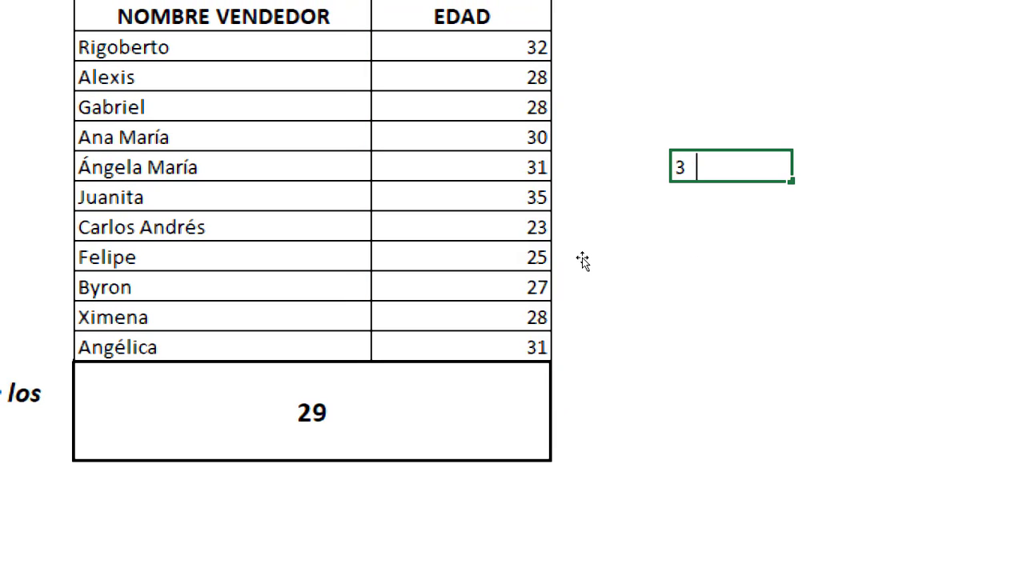
text(18)
key(Return)
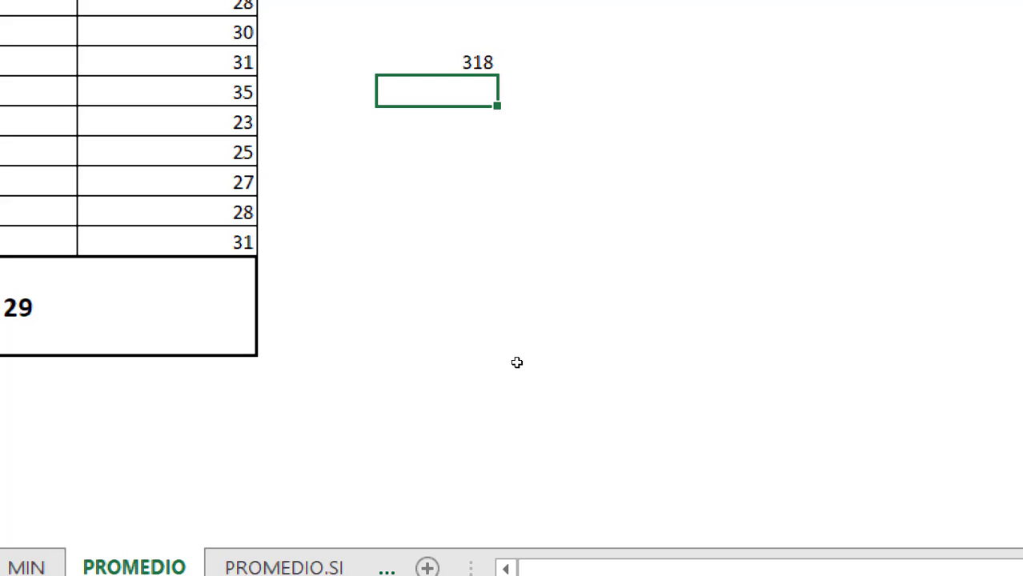
In the cell below, divide the 318 total by 11.
key(Down)
key(Down)
key(Down)
key(Up)
key(Up)
key(Up)
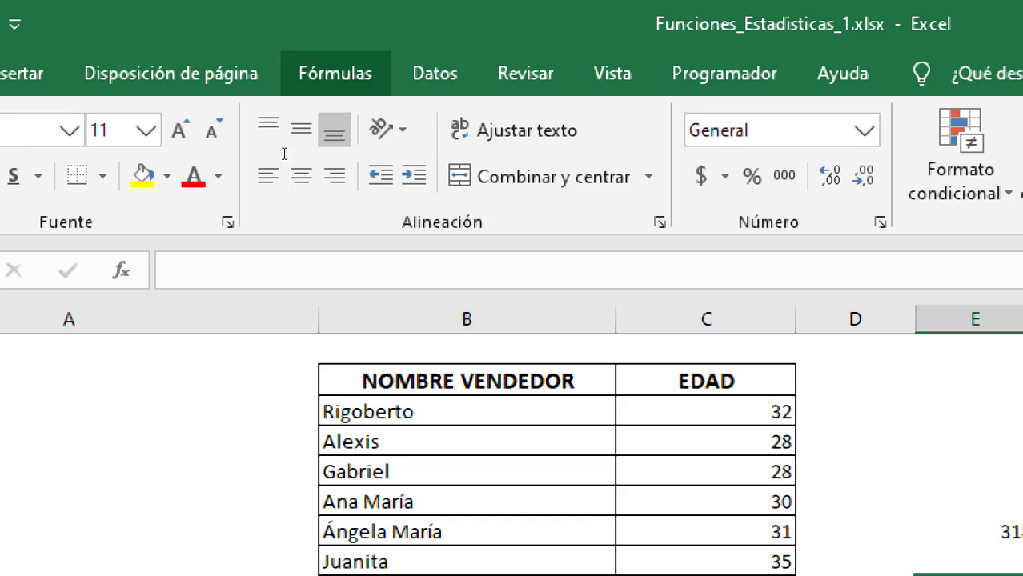
key(Up)
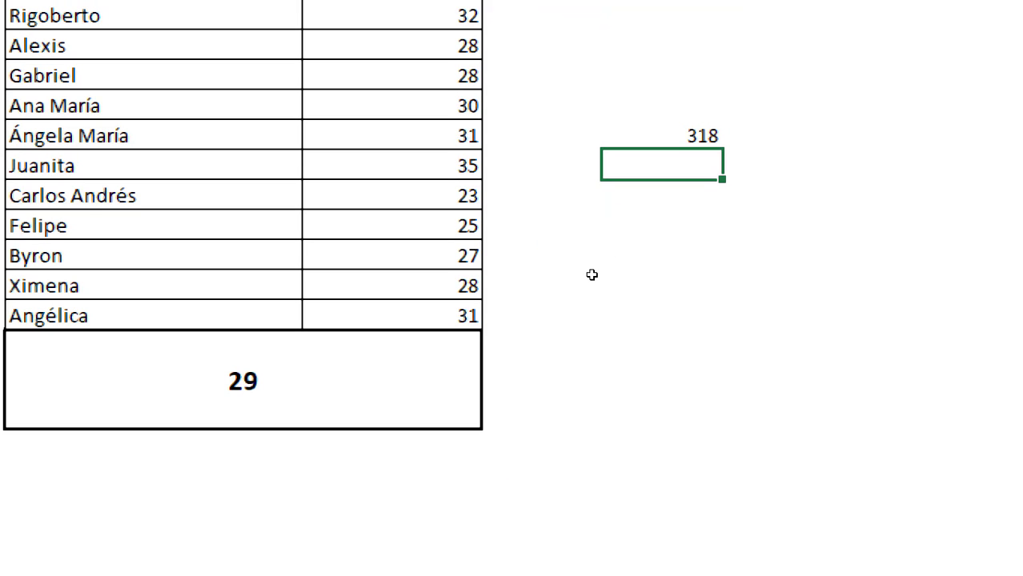
text(***)
key(BackSpace)
key(BackSpace)
text(///)
key(BackSpace)
key(BackSpace)
key(BackSpace)
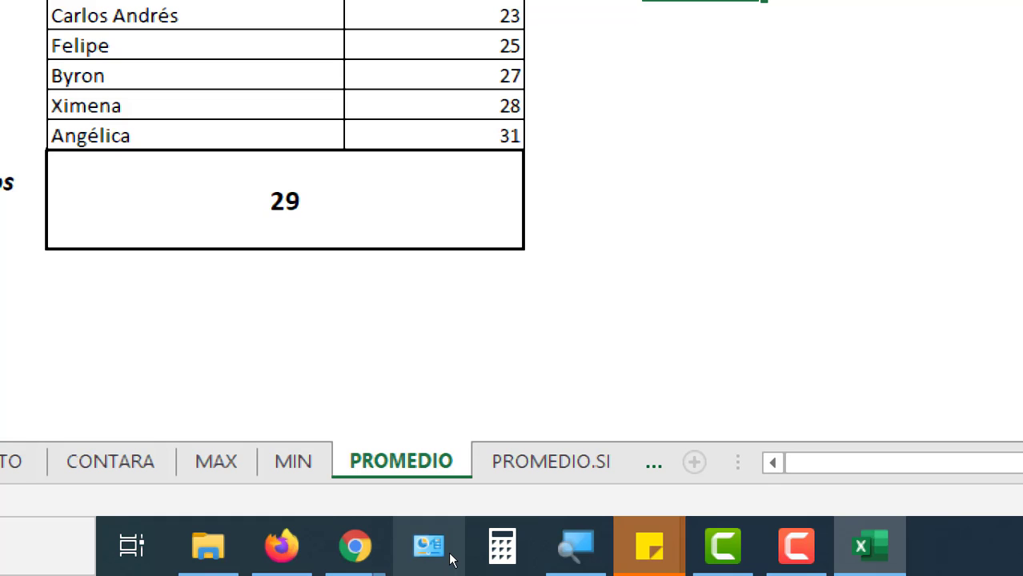
mouse_move(451, 560)
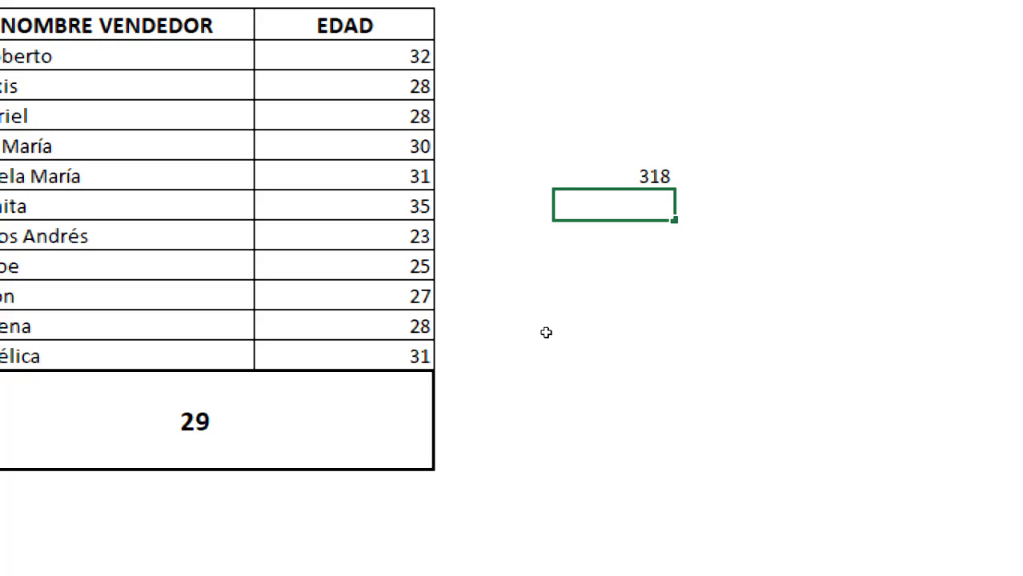
text(=)
key(Up)
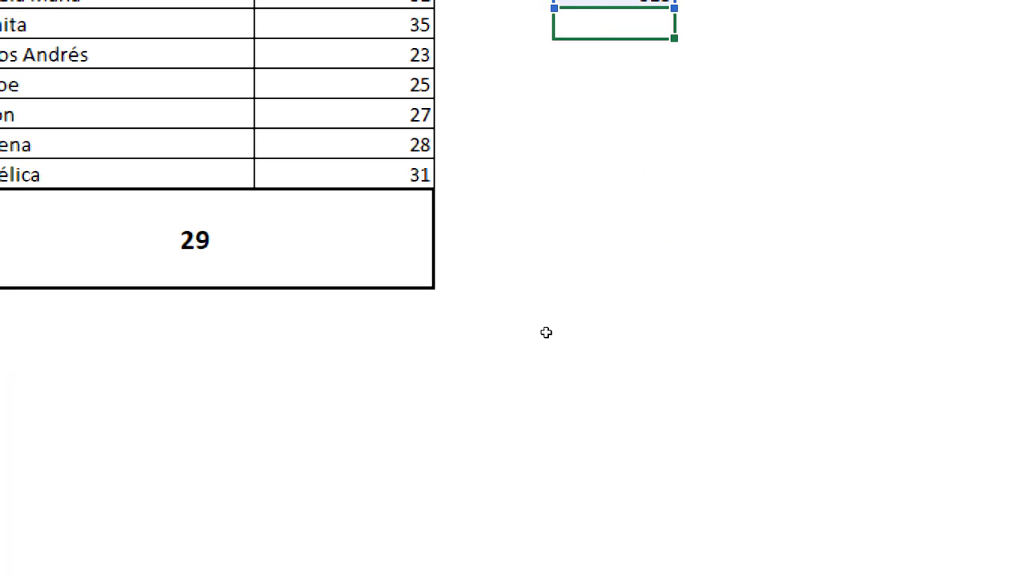
text(/)
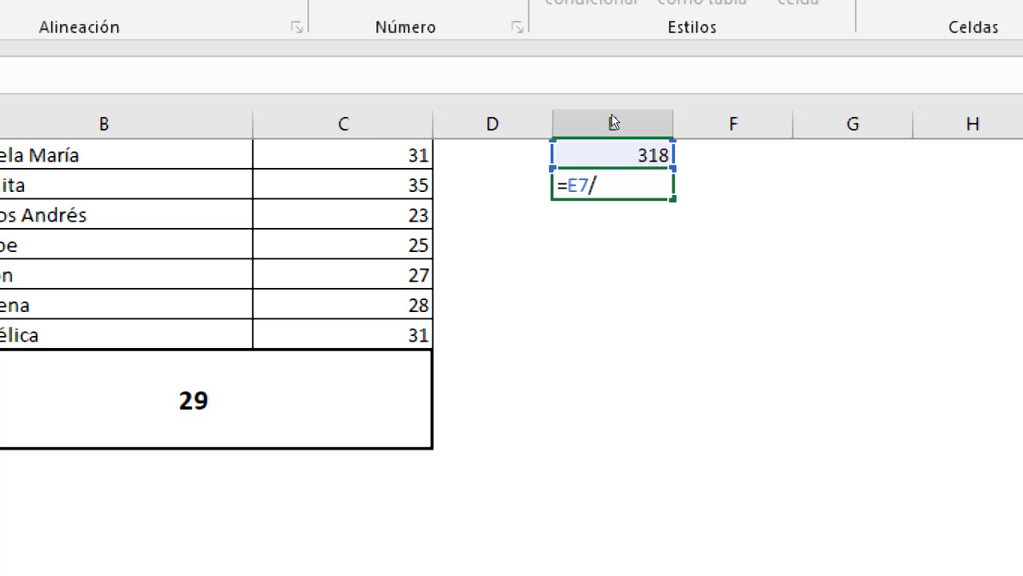
text(11)
key(Return)
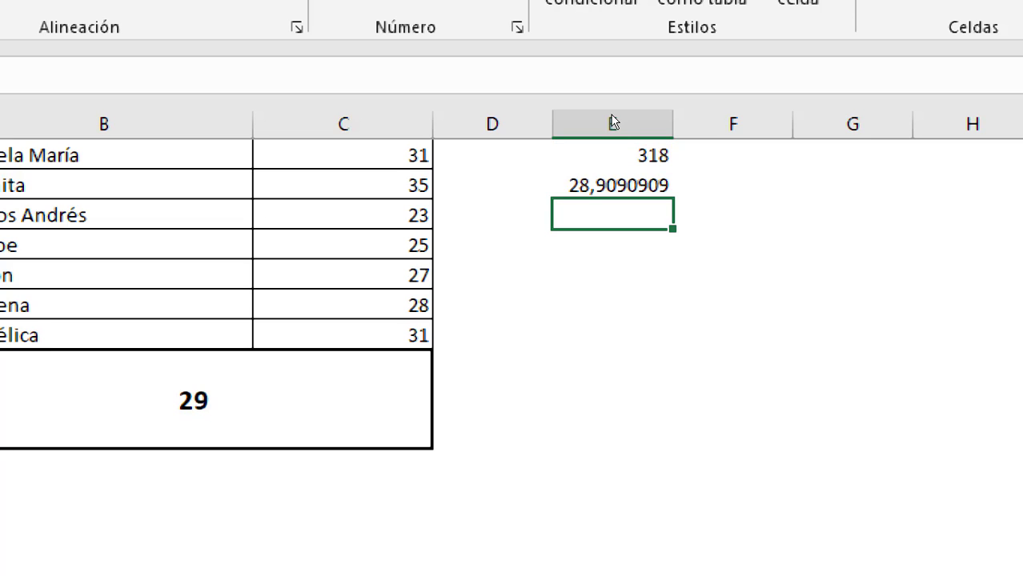
Reduce the division result's decimals so it displays 29.
click(597, 186)
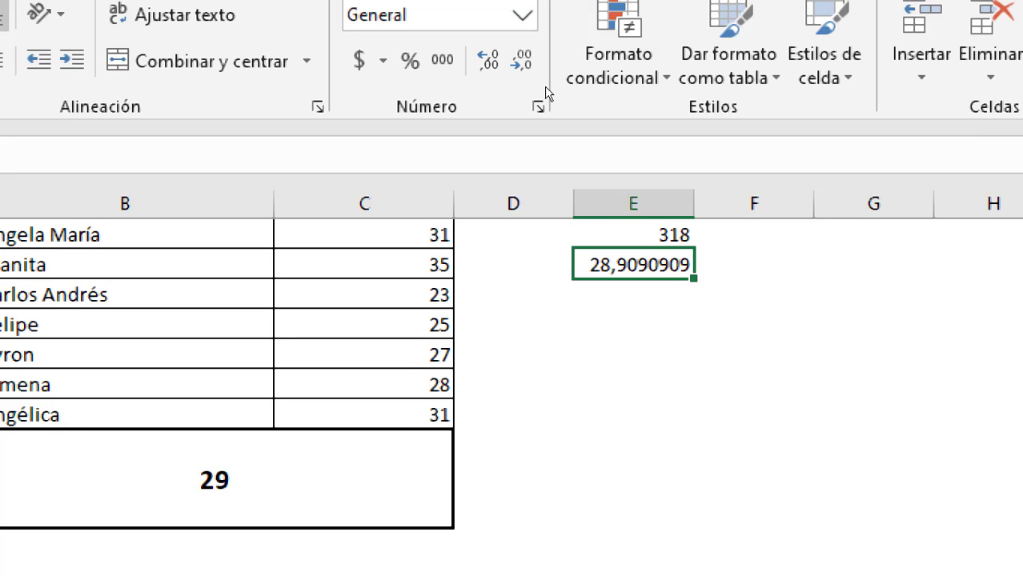
click(522, 60)
click(521, 60)
click(522, 60)
click(522, 60)
click(522, 60)
click(522, 60)
click(522, 60)
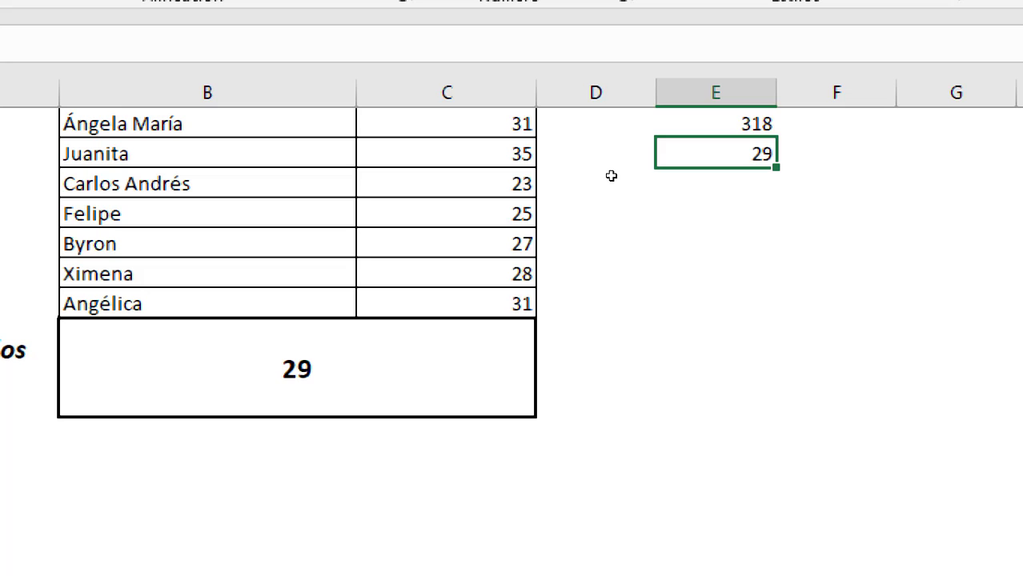
Clear the 318 and 29 helper cells and move to the PROMEDIO.SI sheet.
key(Up)
key(shift+Down)
key(Delete)
scroll(558, 292, up, 2)
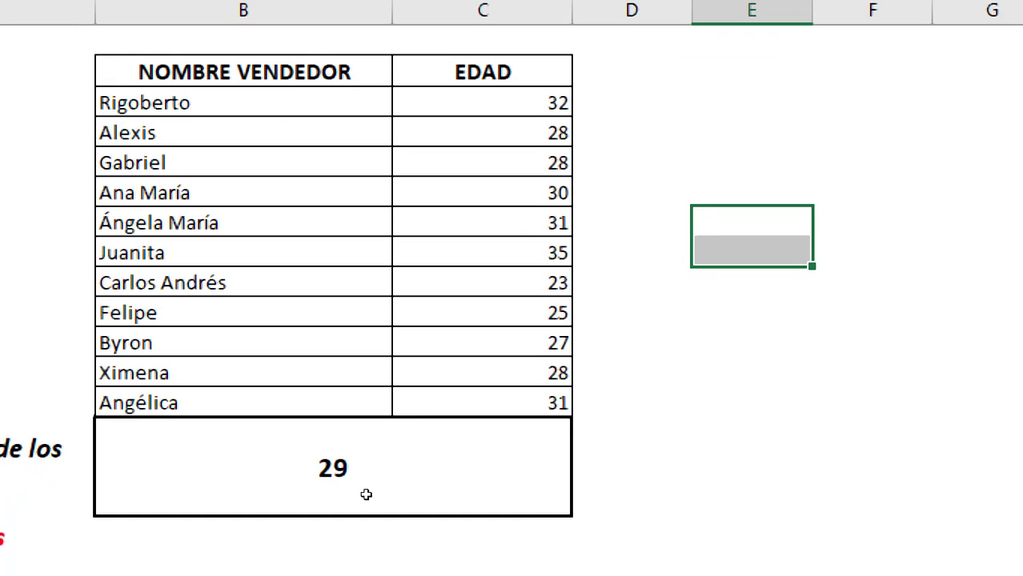
key(ctrl+Page_Down)
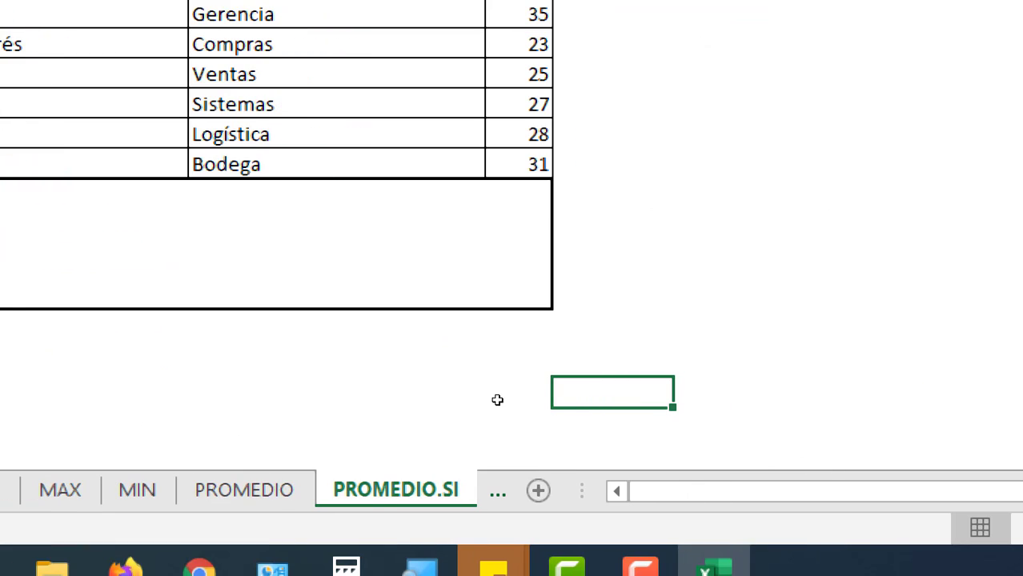
Enter =PROMEDIO.SI(C3:C13;"compras";D3:D13) in the merged answer box, returning 31.
click(337, 300)
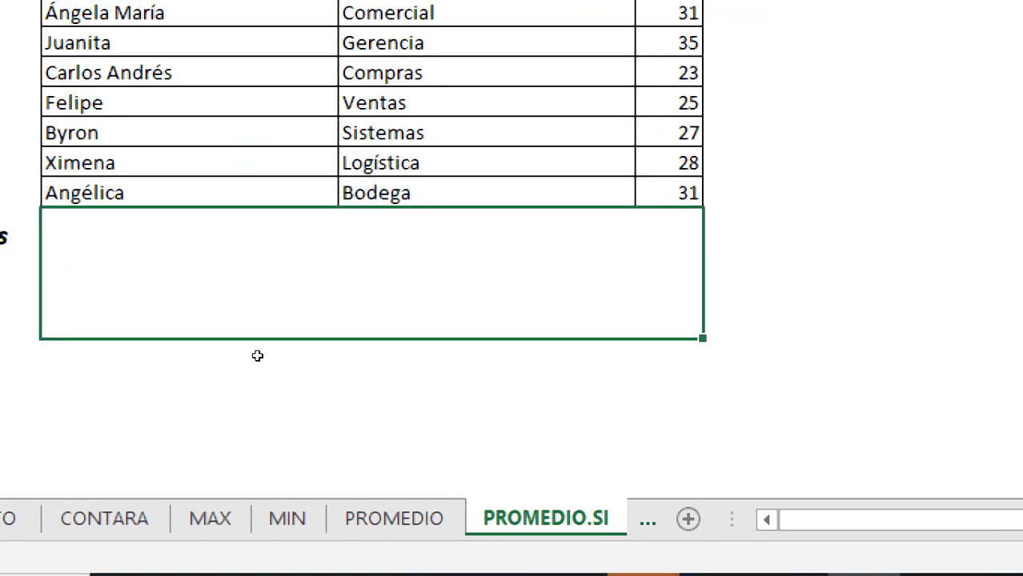
text(=pro)
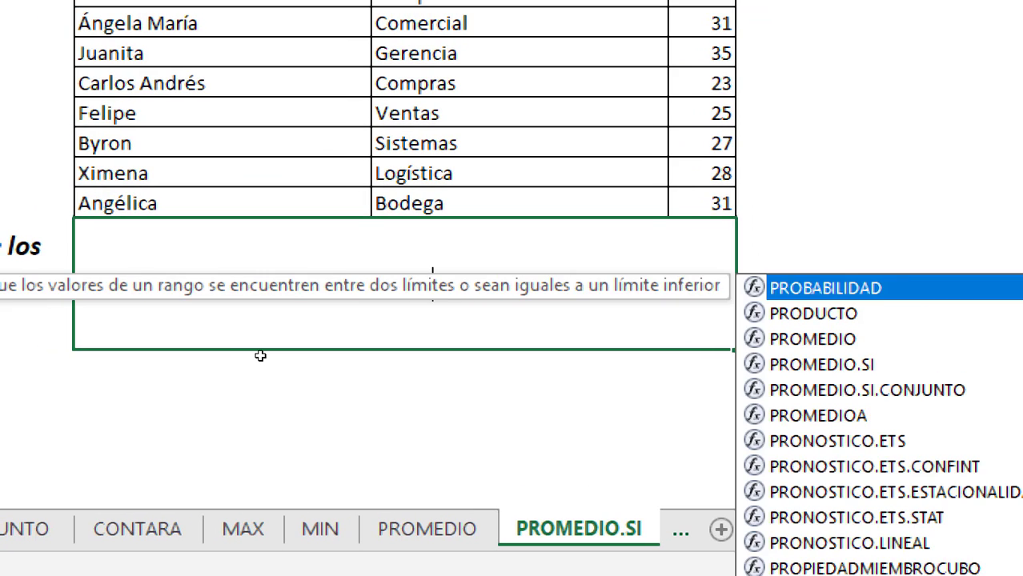
text(med)
key(Down)
key(Tab)
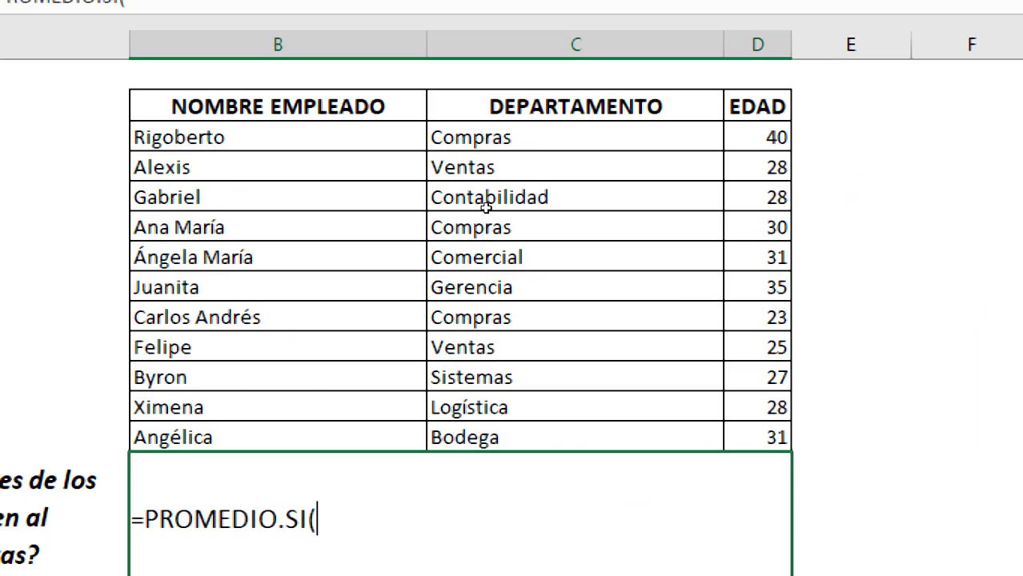
drag(449, 137, 446, 438)
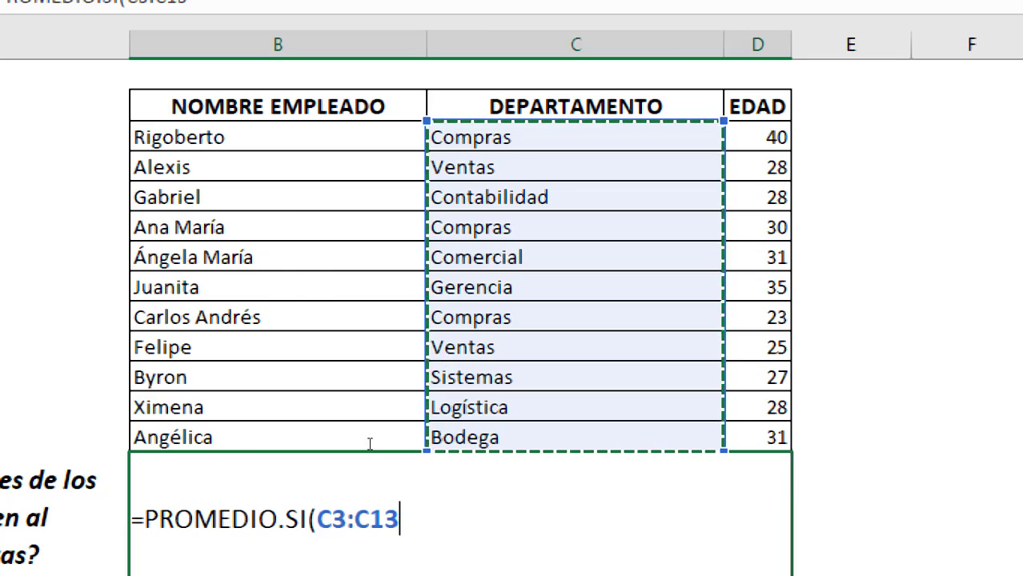
text(;)
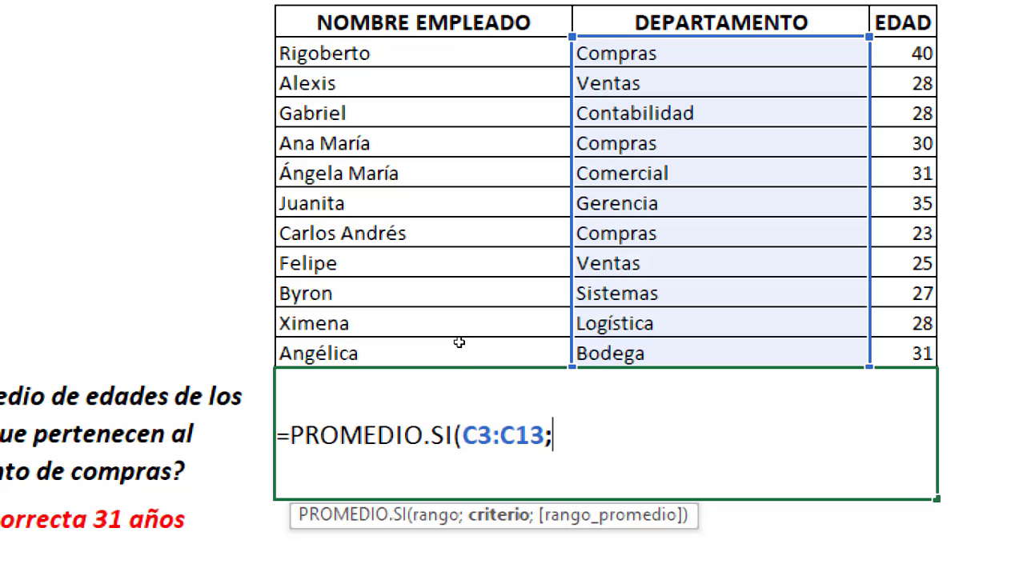
text(")
text(compras")
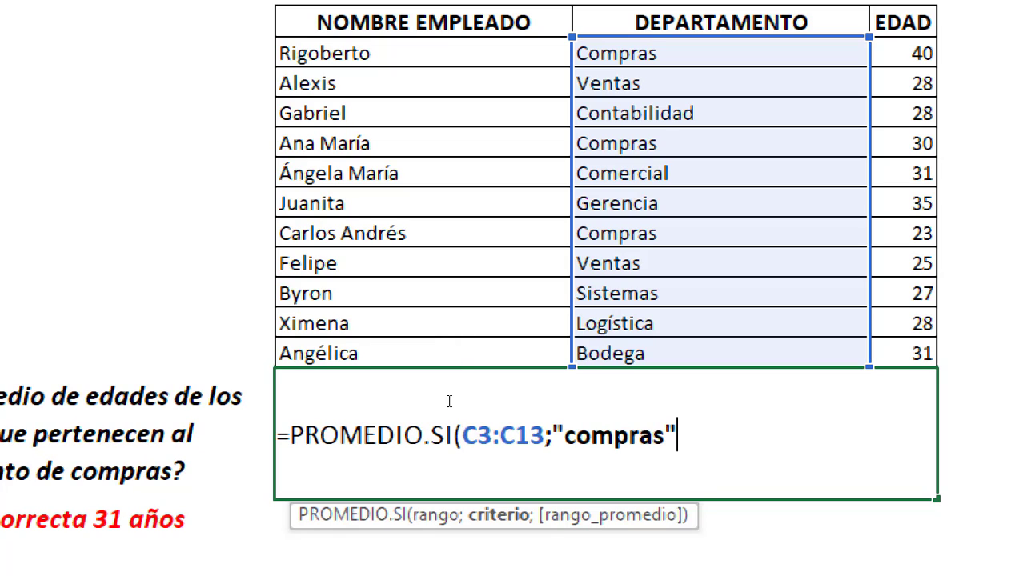
text(;)
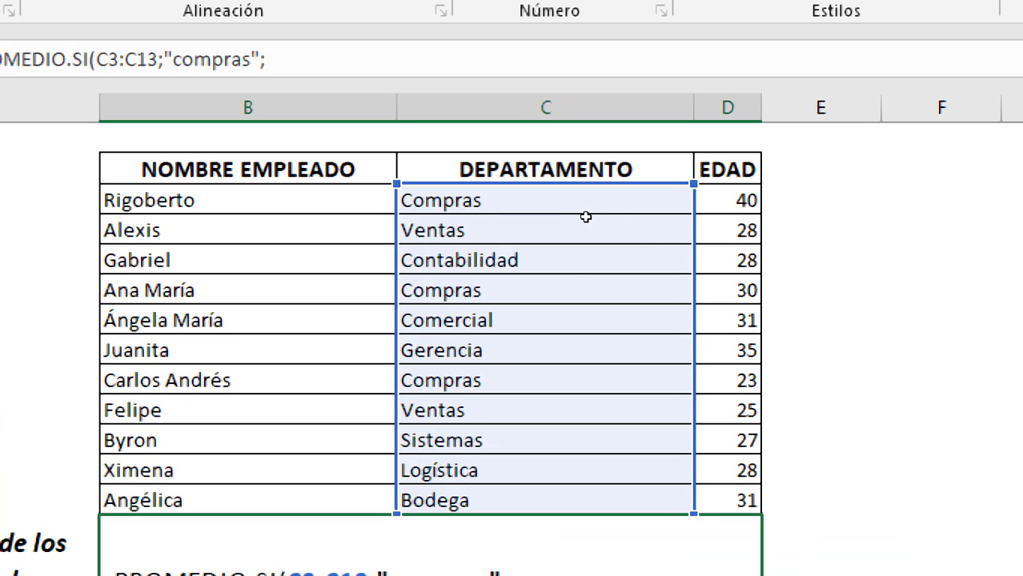
mouse_move(585, 213)
mouse_down()
mouse_move(582, 353)
mouse_move(516, 399)
mouse_up()
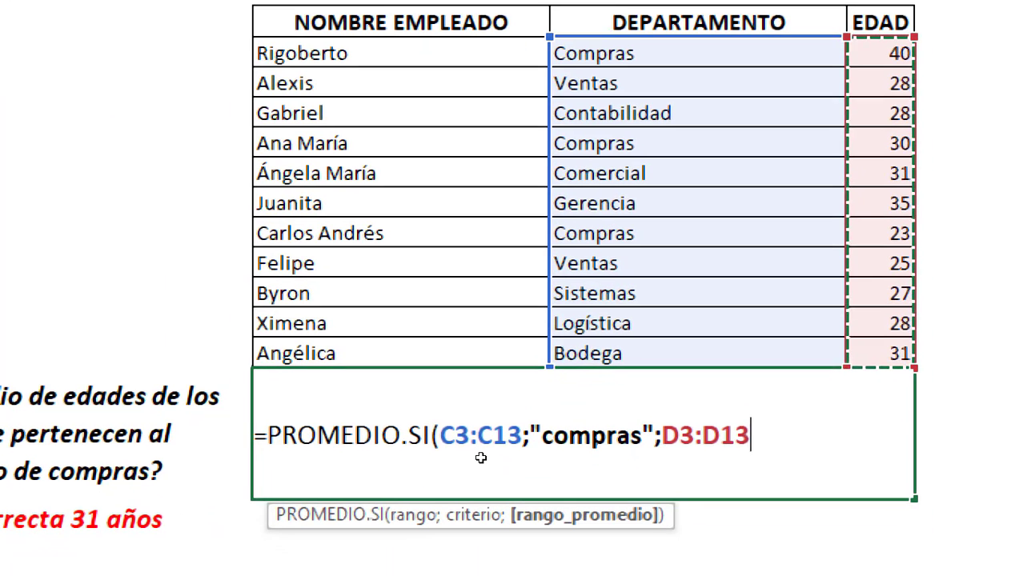
text())
key(Return)
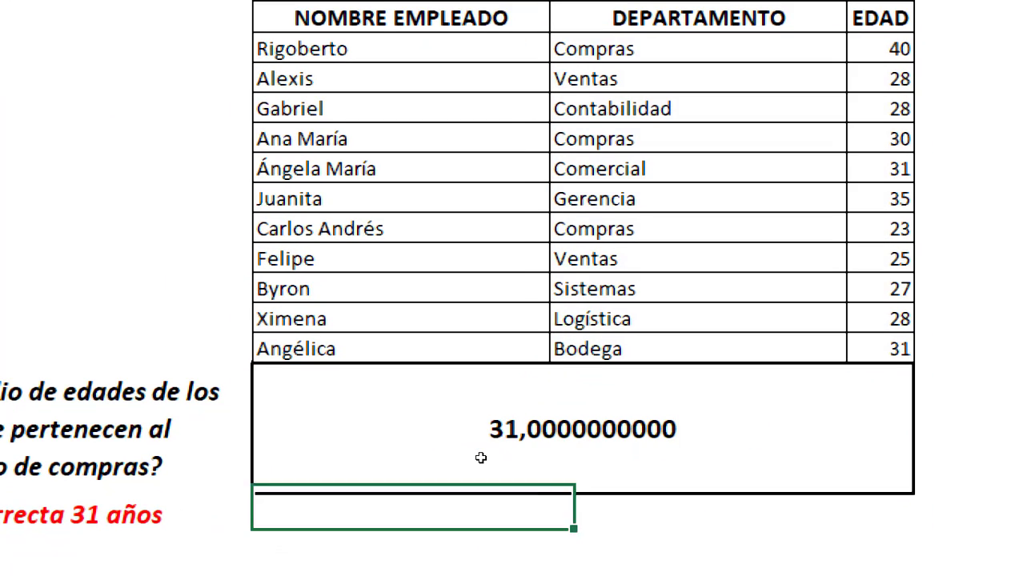
Mark the Compras ages 40, 30 and 23 to double-check the average.
click(336, 412)
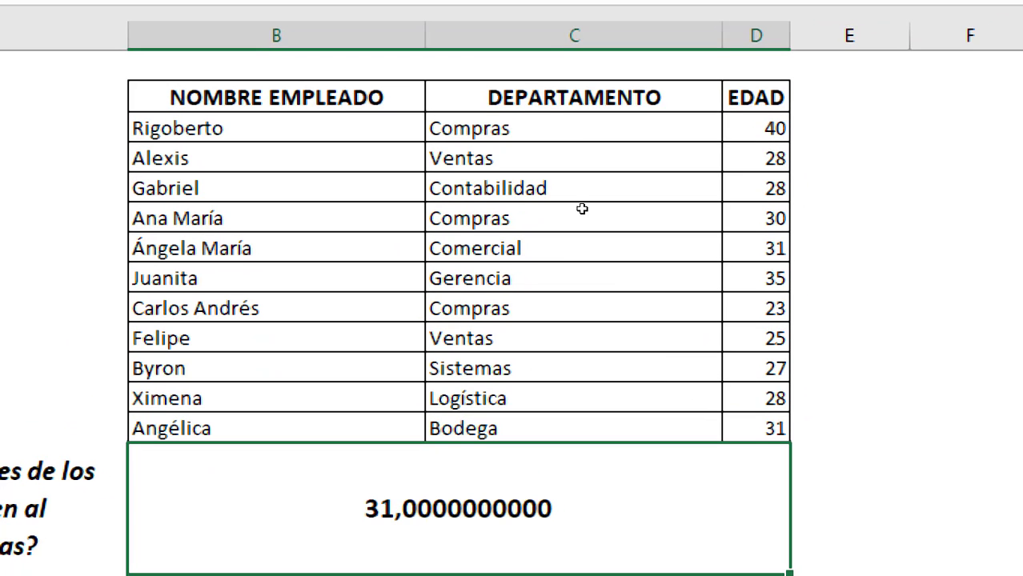
key(ctrl+bracketleft)
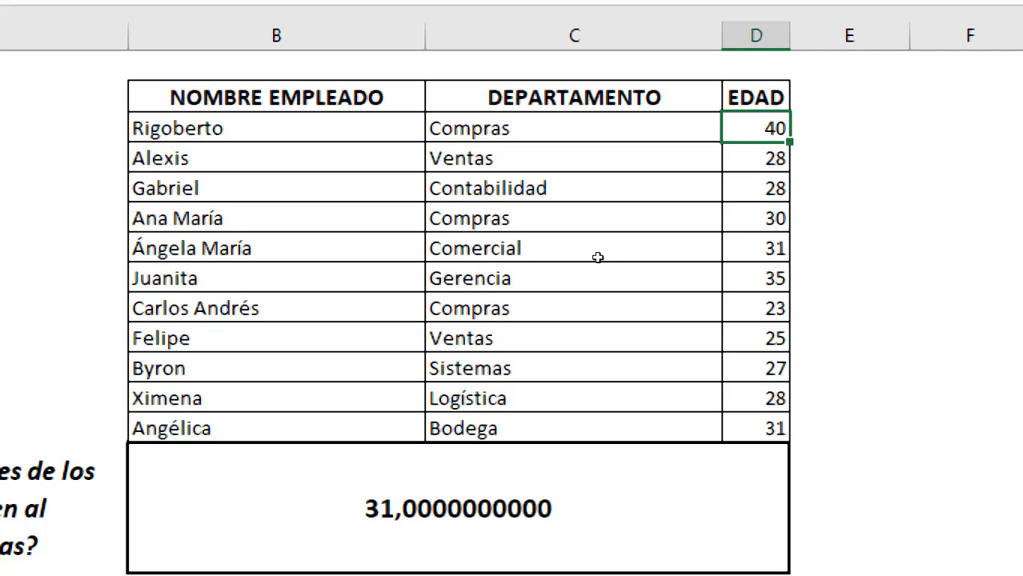
key(Return)
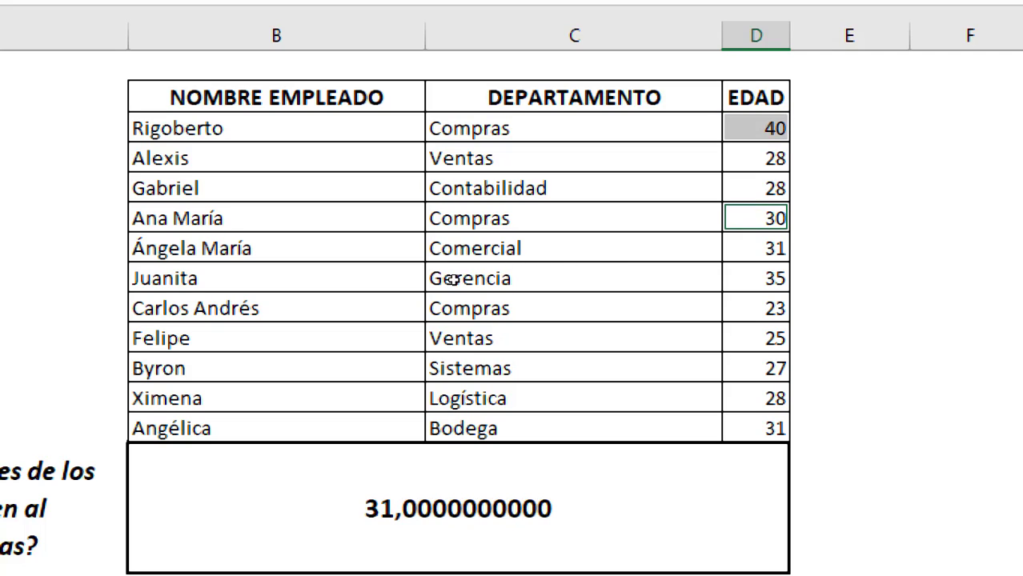
key(Return)
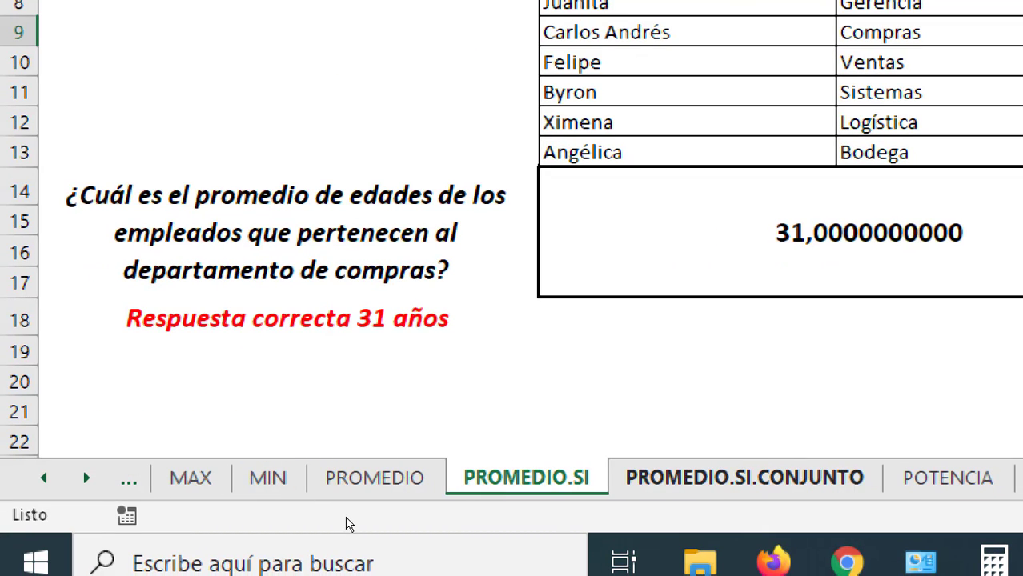
Review the PROMEDIO.SI formula's arguments, then move to the PROMEDIO.SI.CONJUNTO sheet.
key(ctrl+Page_Down)
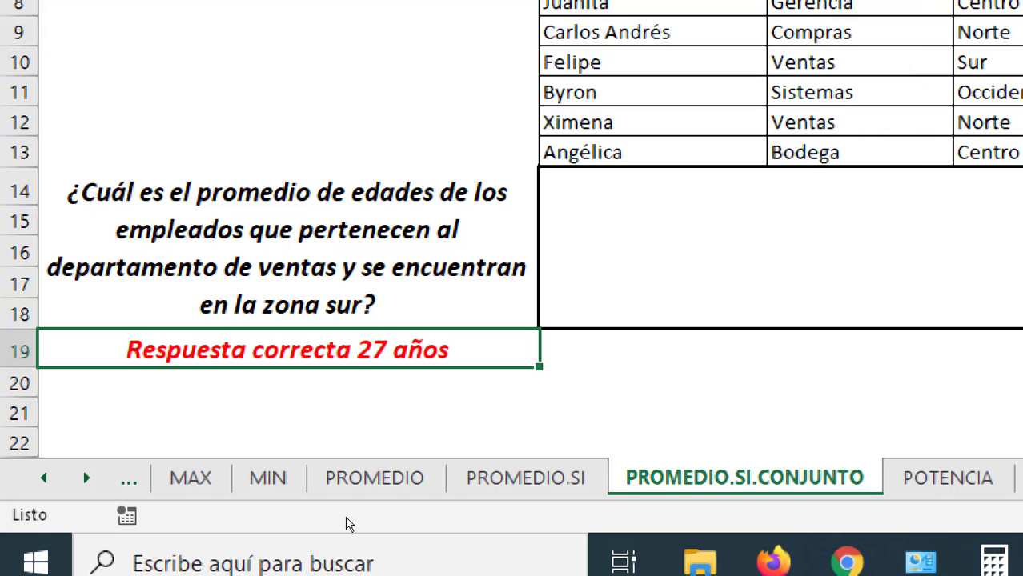
key(ctrl+Page_Up)
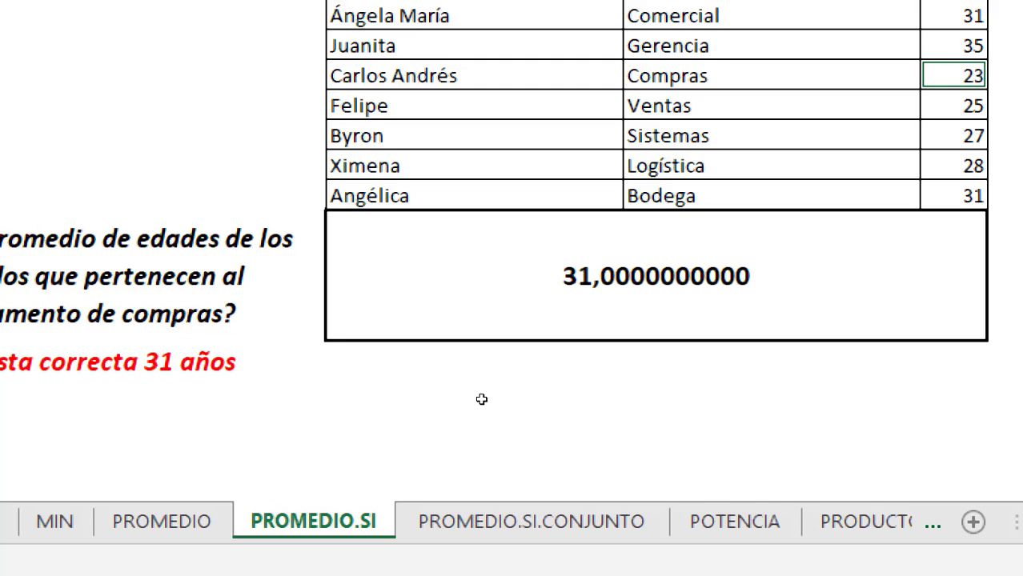
key(F2)
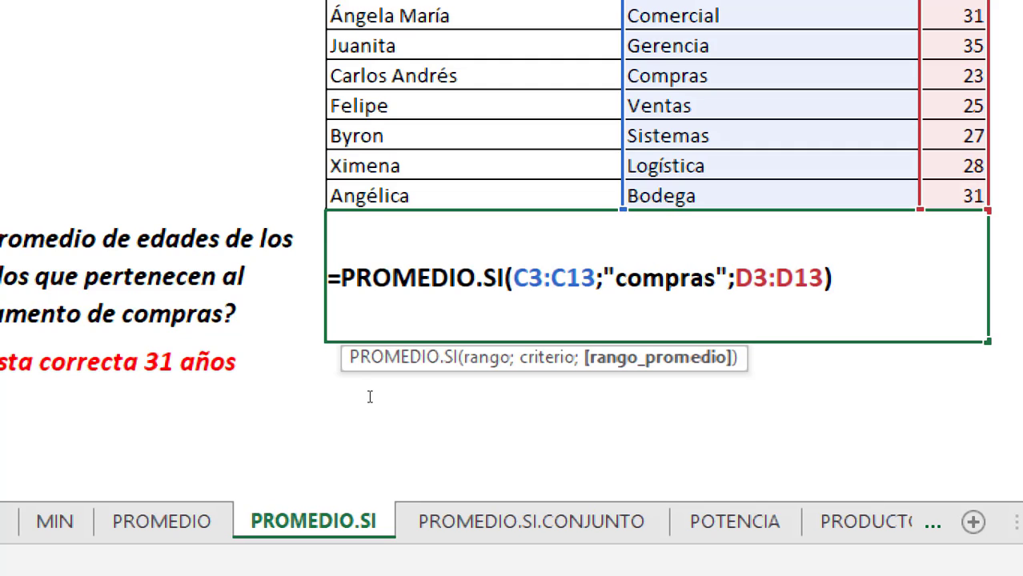
key(shift+Right)
key(shift+Right)
key(shift+Right)
key(shift+Right)
key(shift+Right)
key(shift+Right)
key(shift+Left)
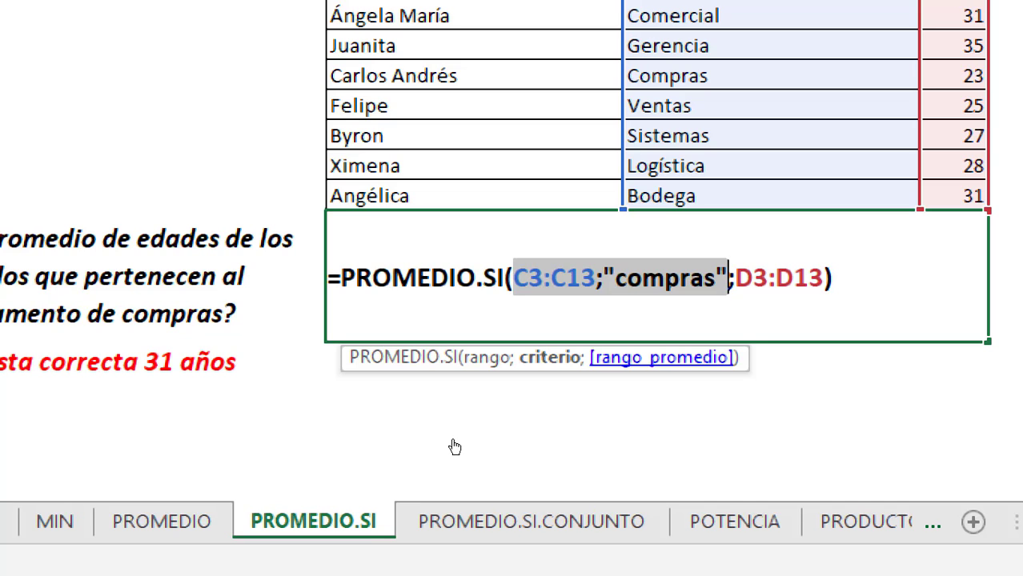
click(365, 533)
key(ctrl+Page_Down)
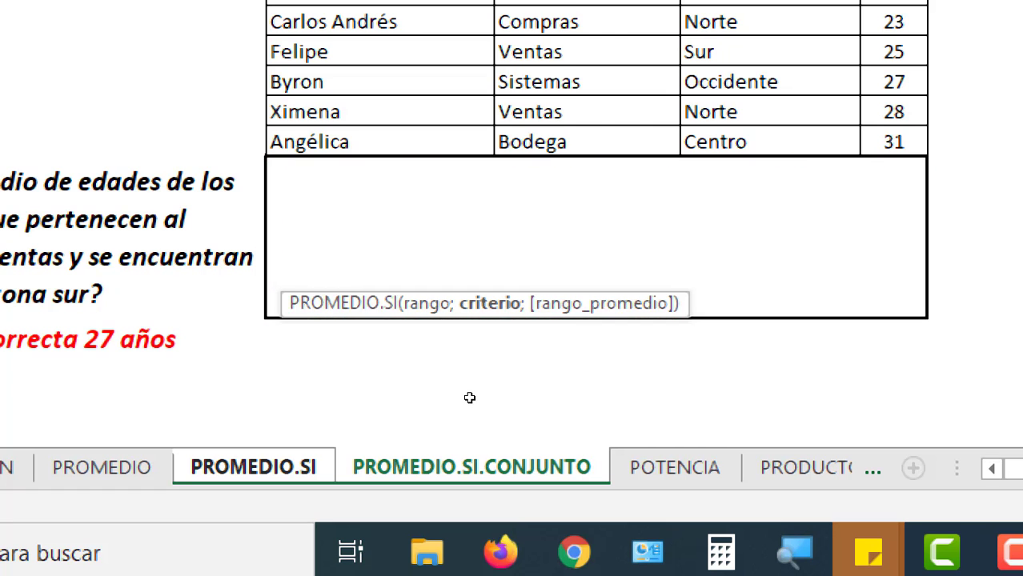
Start a PROMEDIO.SI.CONJUNTO formula with E3:E13 as the averaging range.
key(Return)
click(464, 467)
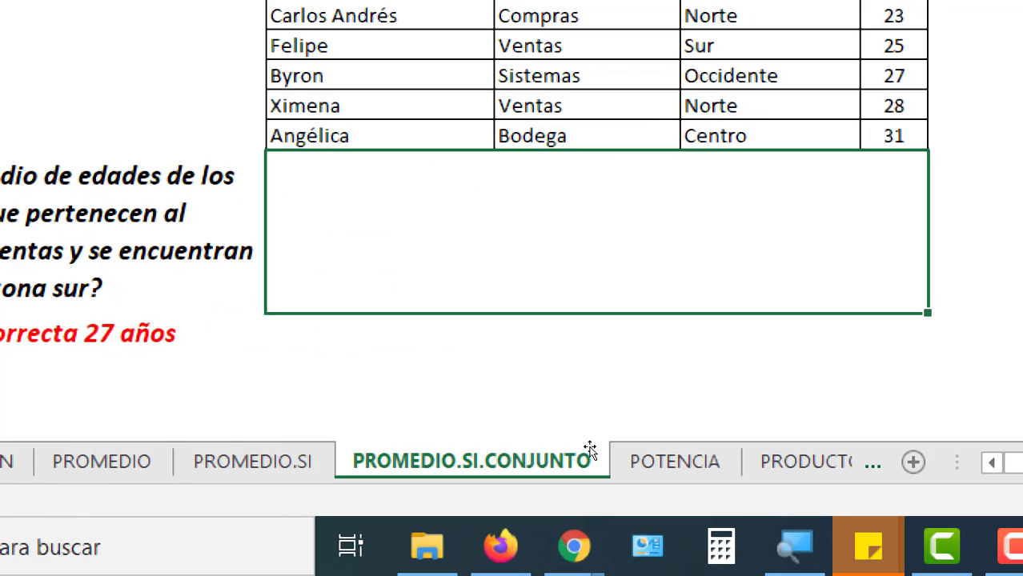
text(=promed)
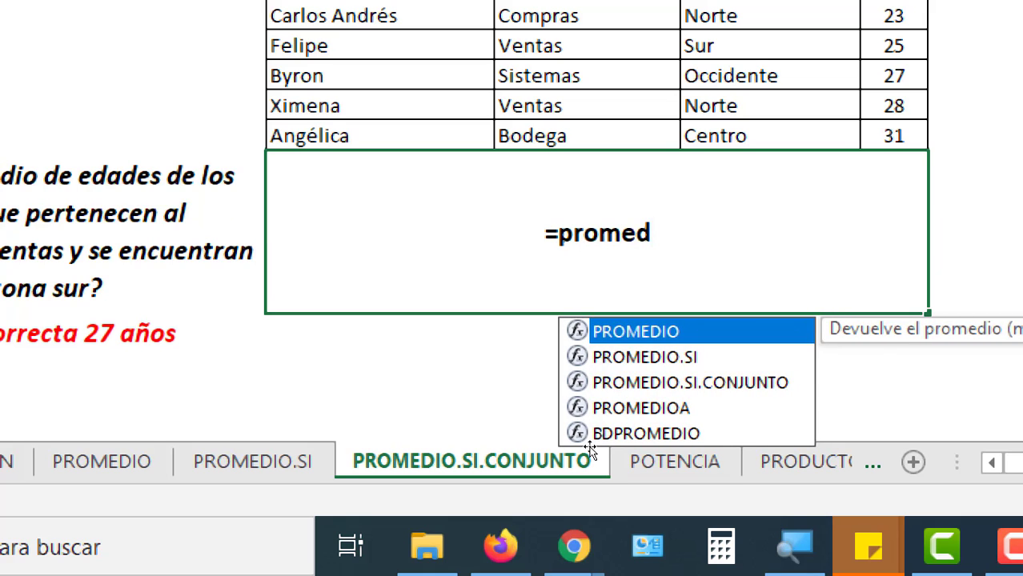
key(Down)
key(Down)
key(Tab)
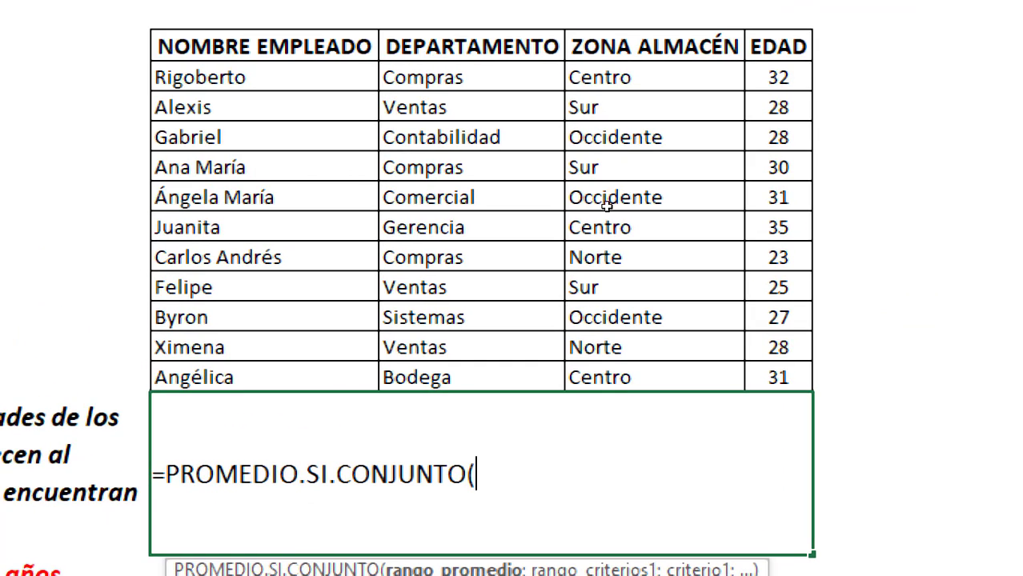
drag(606, 206, 585, 377)
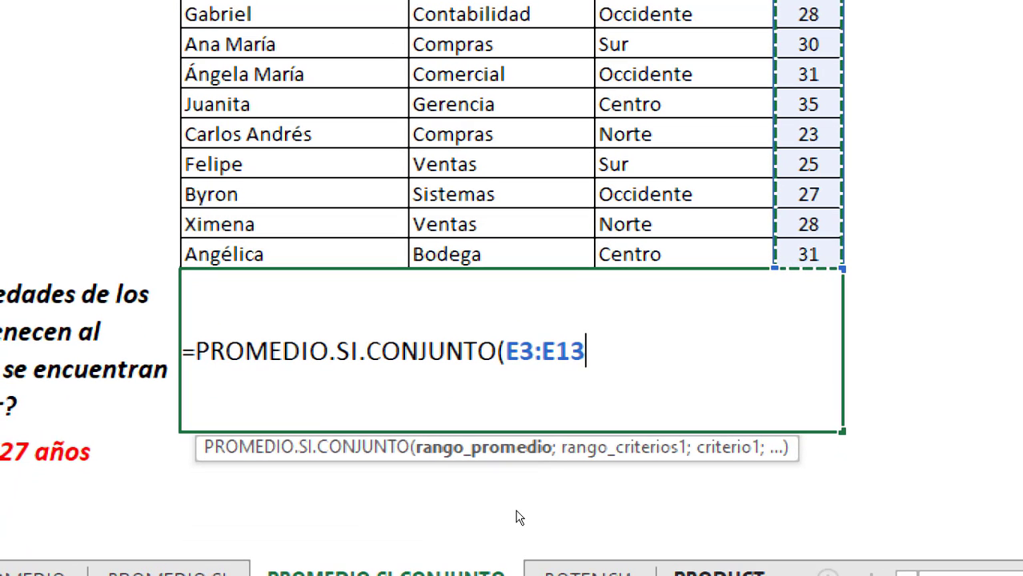
text(;)
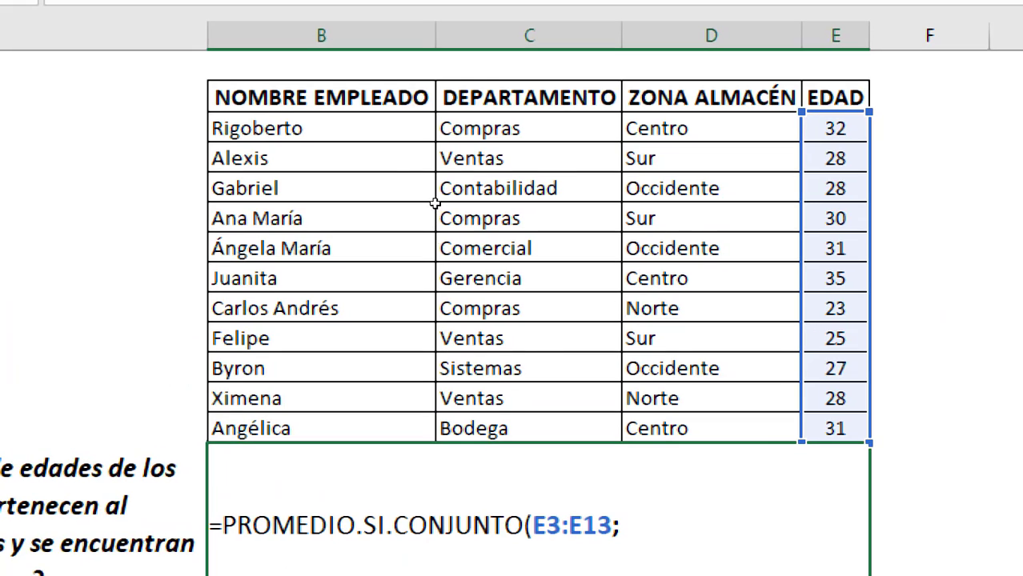
Add the criteria pairs C3:C13 "ventas" and D3:D13 "sur" to the formula.
drag(435, 205, 418, 353)
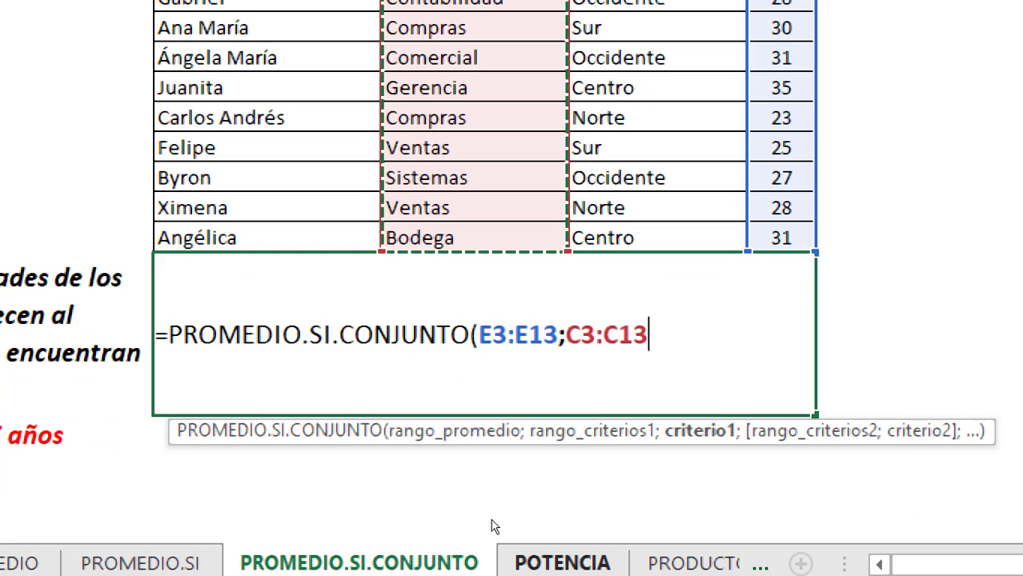
text(;)
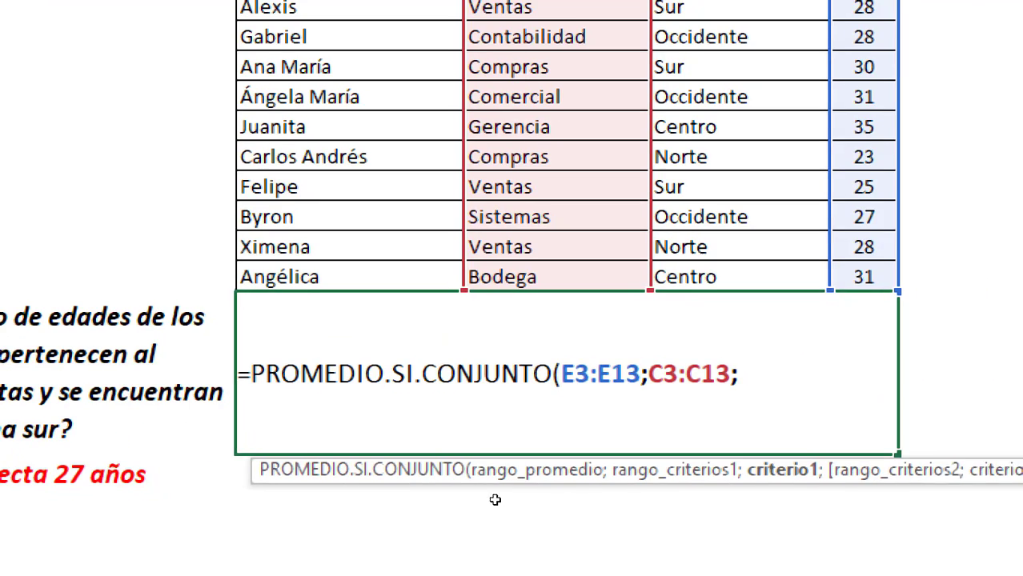
text("v)
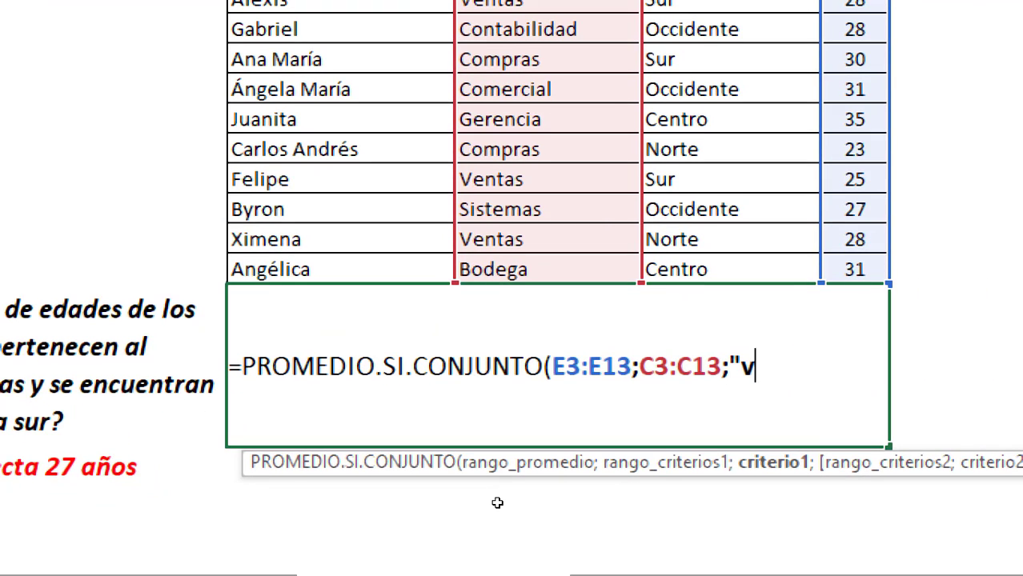
text(entas)
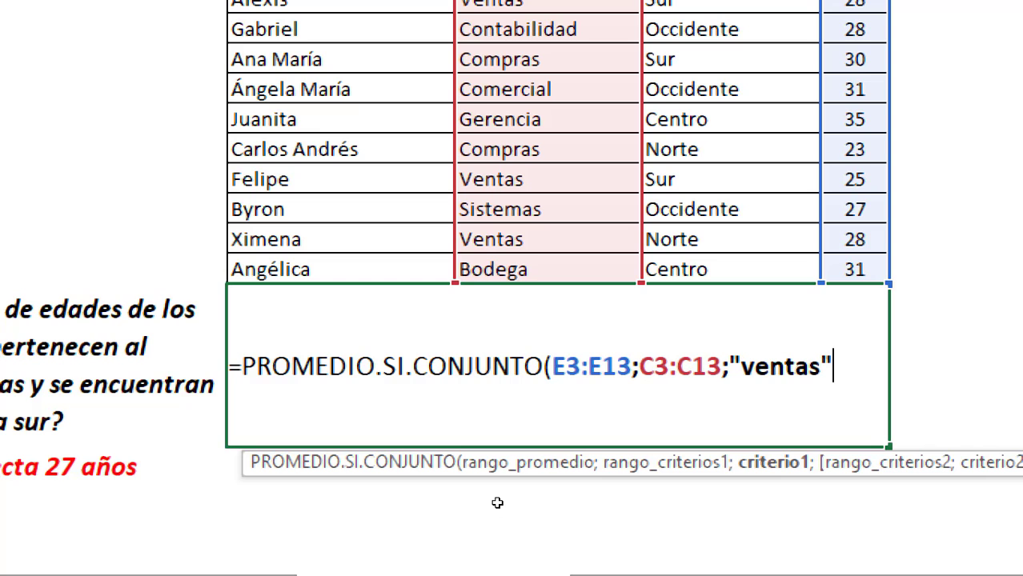
text(;)
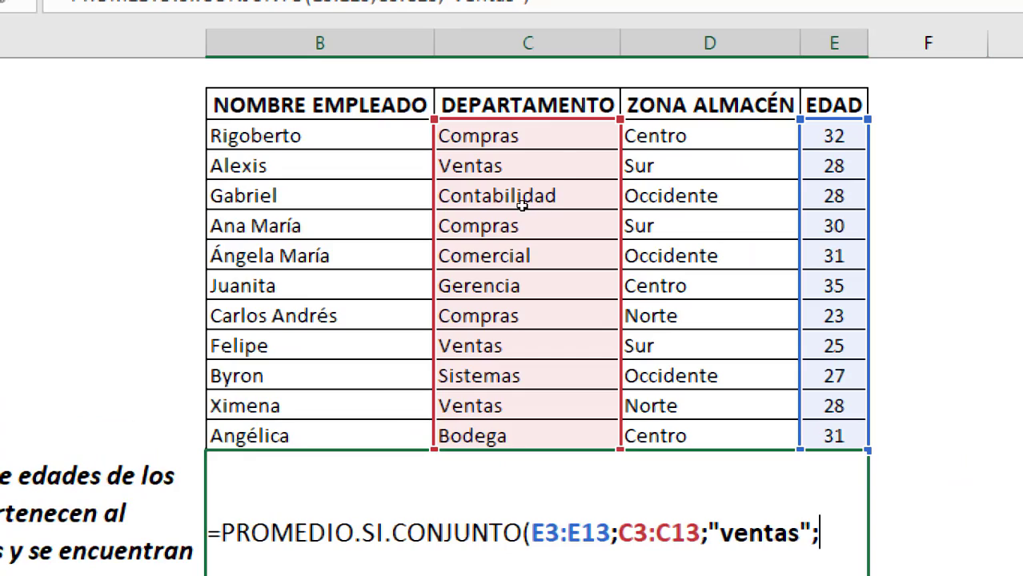
drag(520, 207, 500, 436)
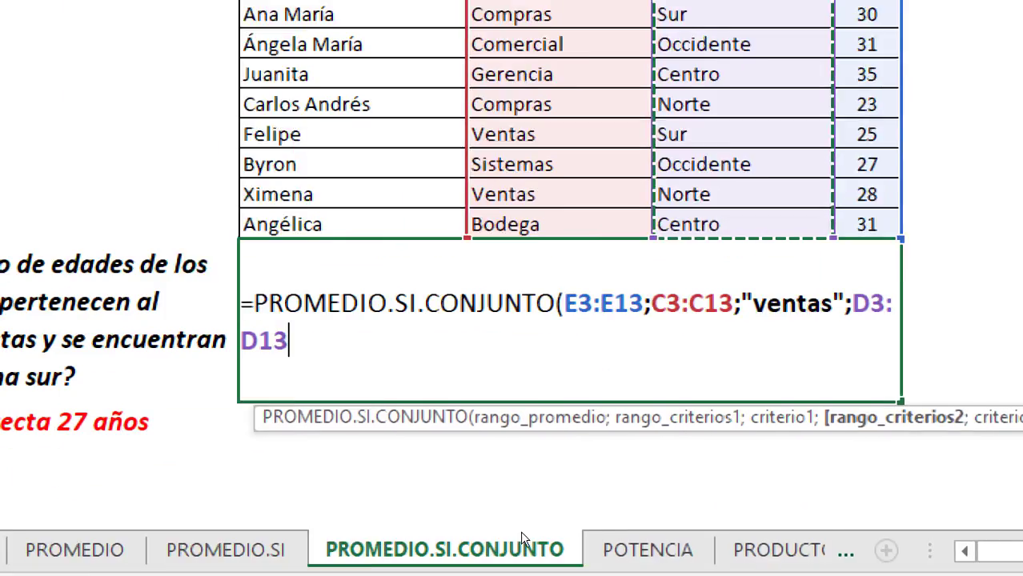
text(;")
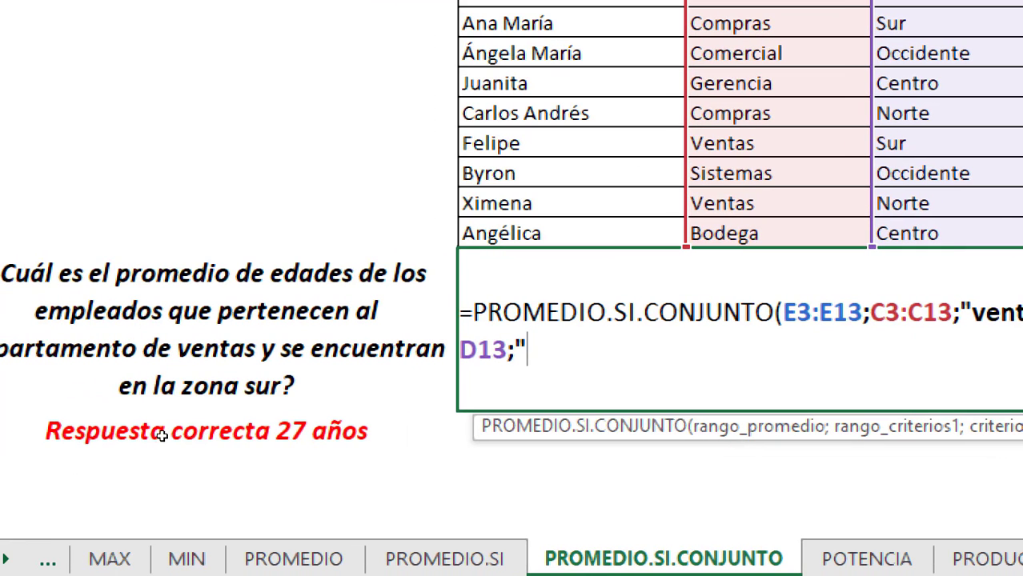
text(sur)
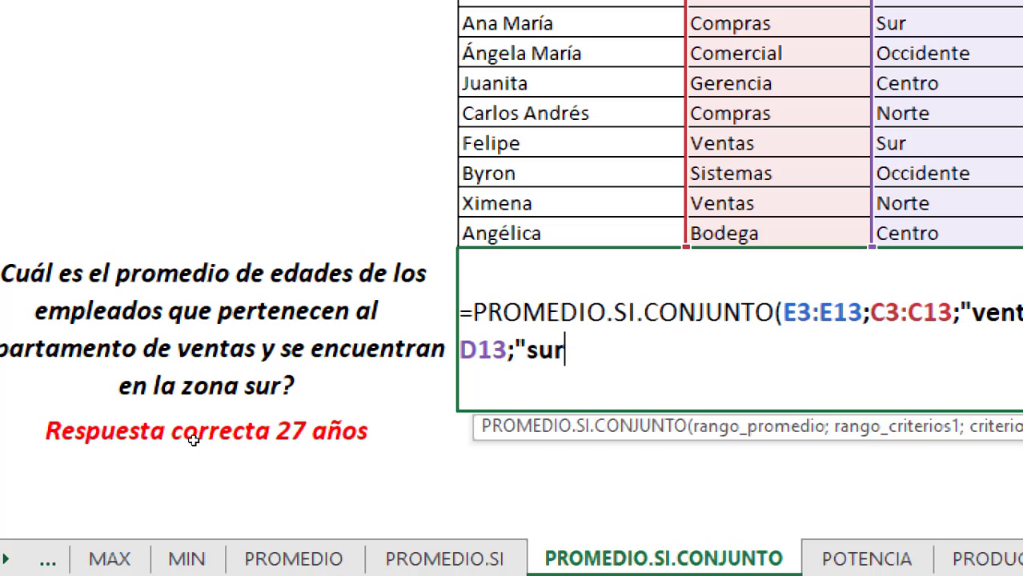
text(")
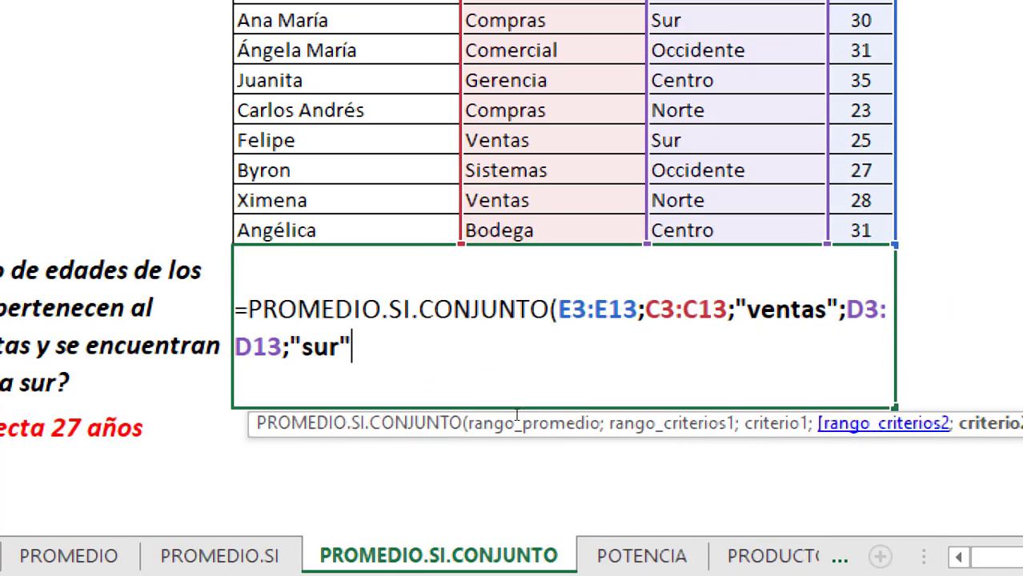
key(ctrl+shift+Left)
key(ctrl+shift+Left)
key(ctrl+shift+Left)
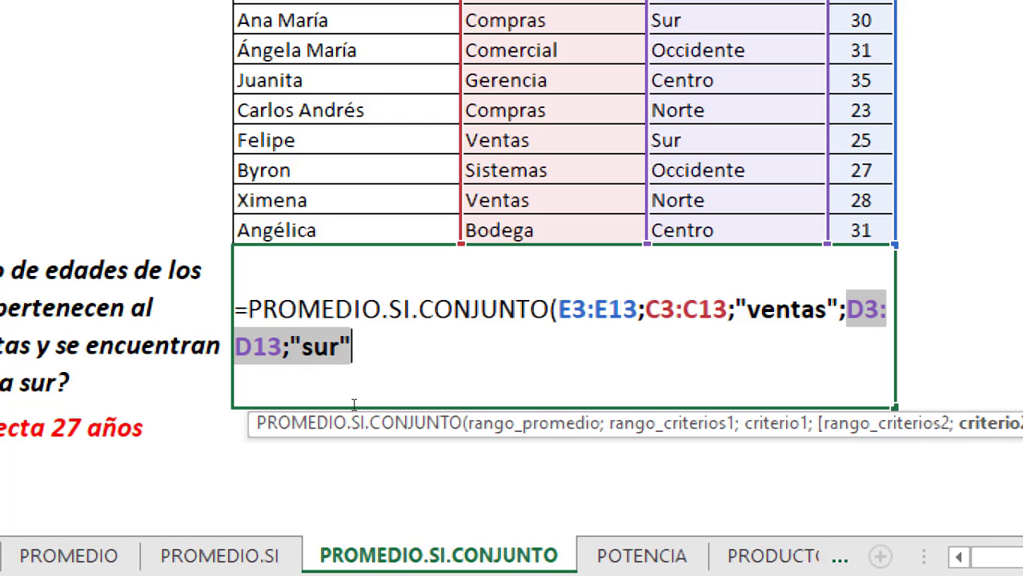
key(Right)
Close and check each argument of the PROMEDIO.SI.CONJUNTO formula, committing it to show 27.
text())
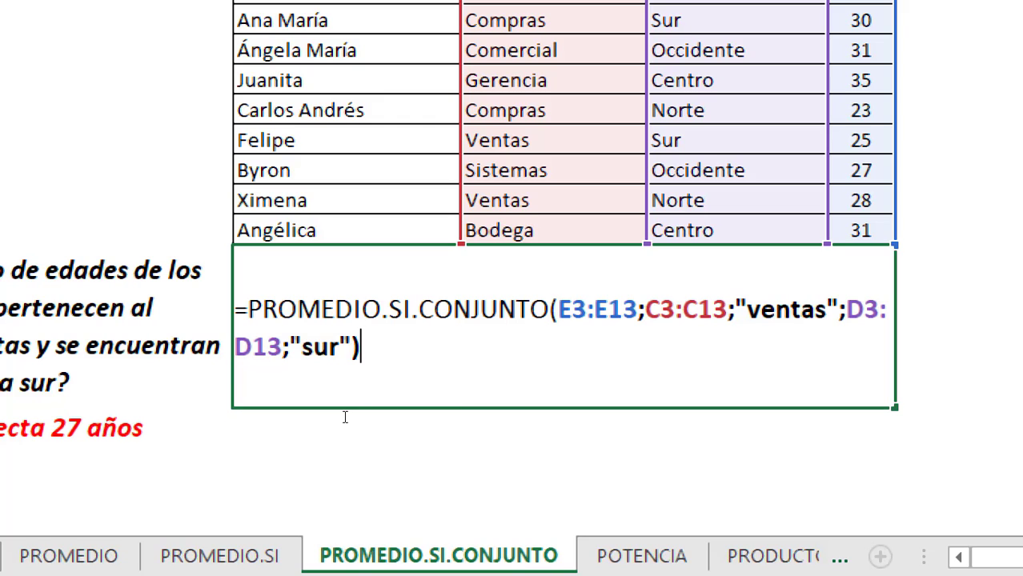
drag(558, 310, 631, 312)
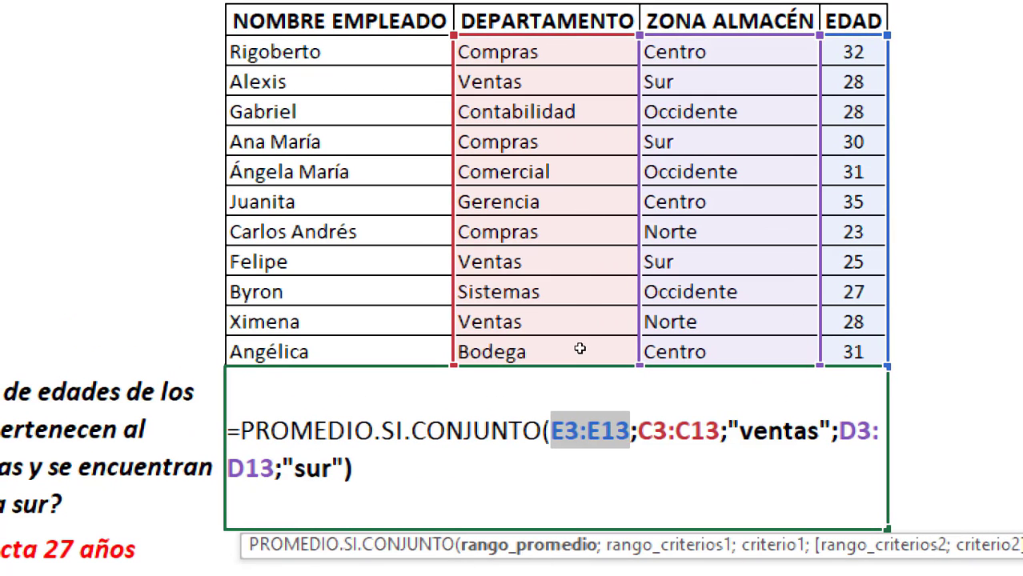
mouse_move(490, 396)
mouse_down()
mouse_move(529, 394)
mouse_move(496, 391)
mouse_up()
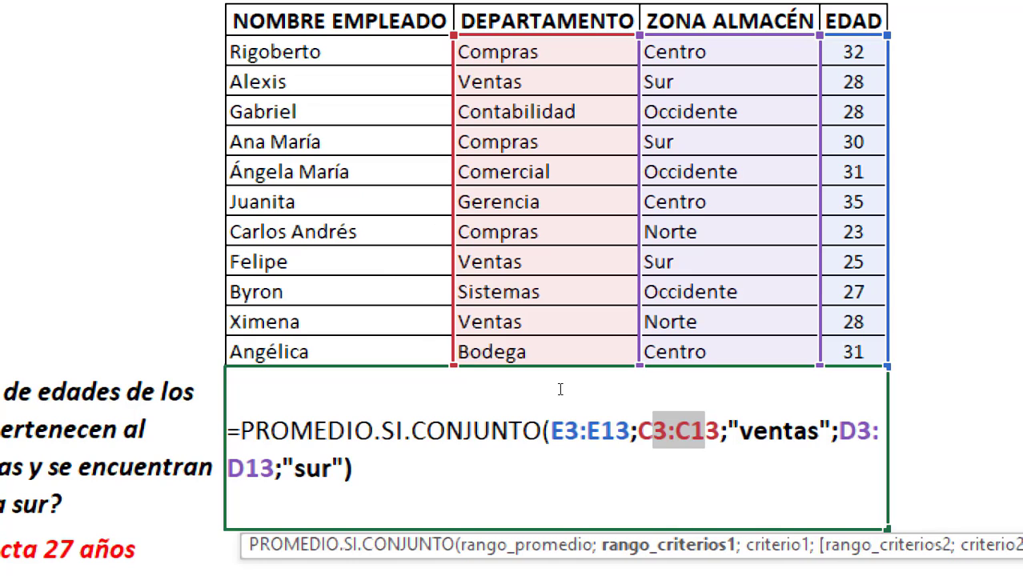
key(Right)
key(Right)
key(Right)
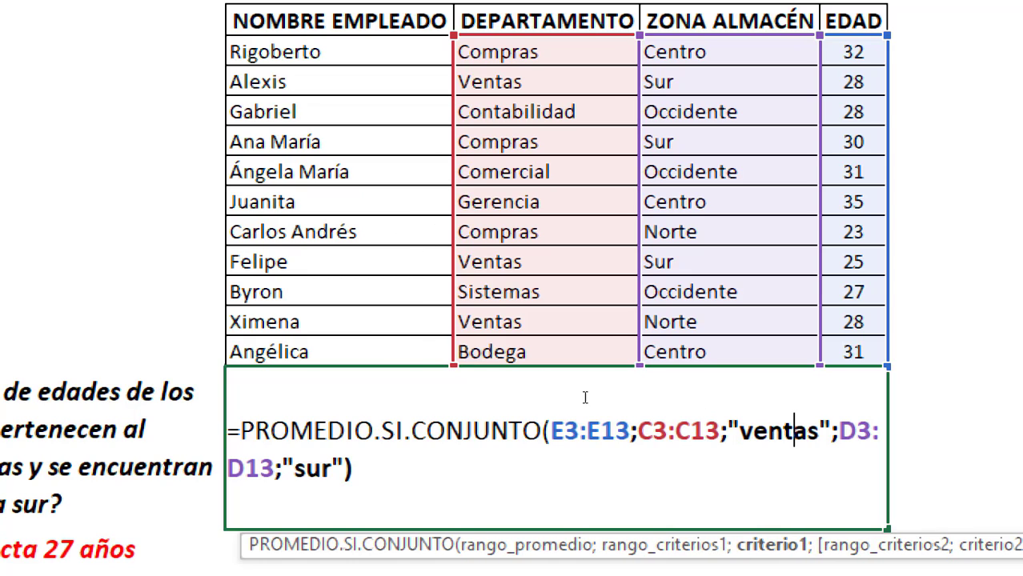
key(Right)
key(Right)
key(Right)
key(shift+Right)
key(shift+Right)
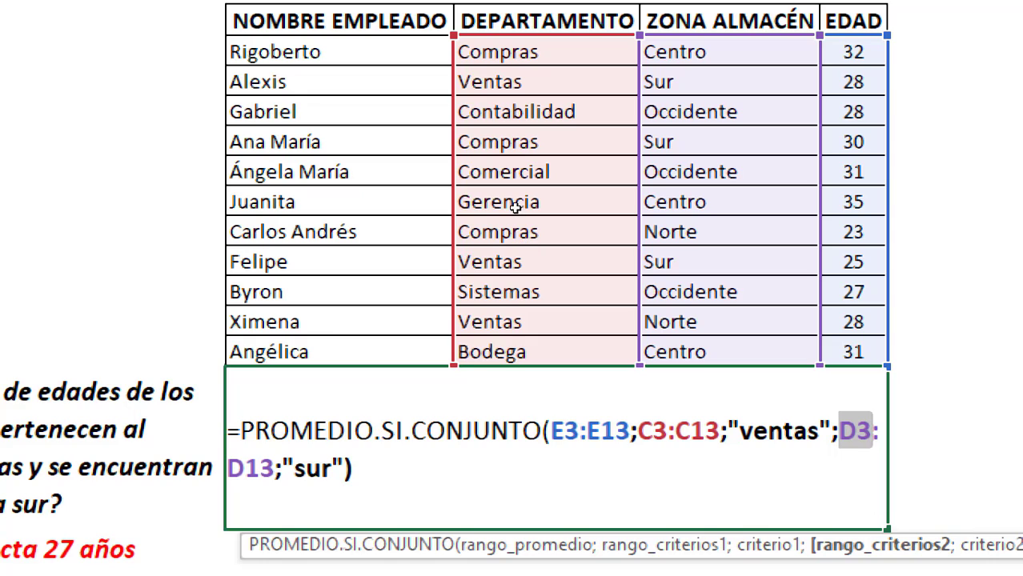
key(Right)
key(Right)
key(Right)
key(shift+Right)
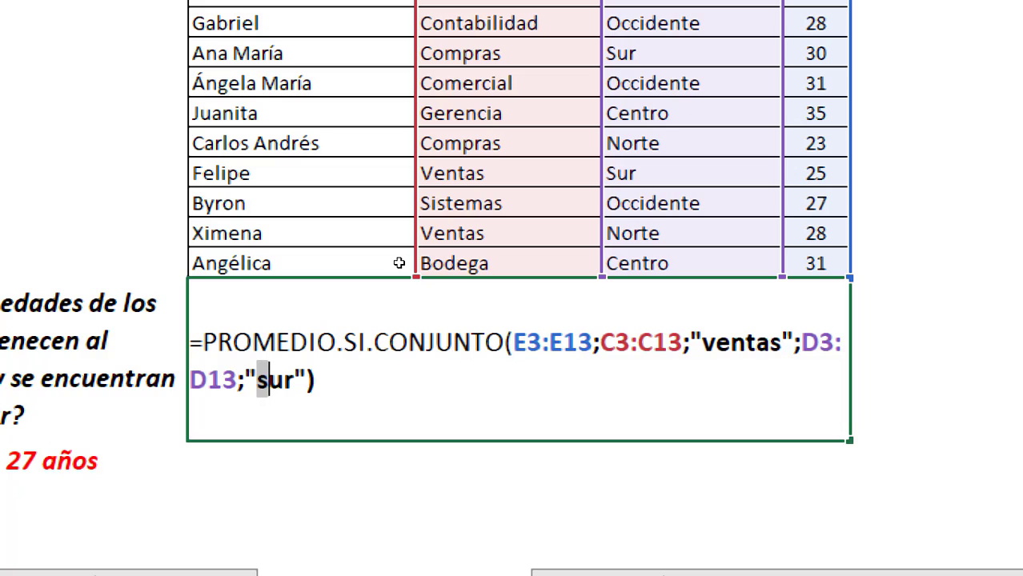
key(Return)
click(447, 414)
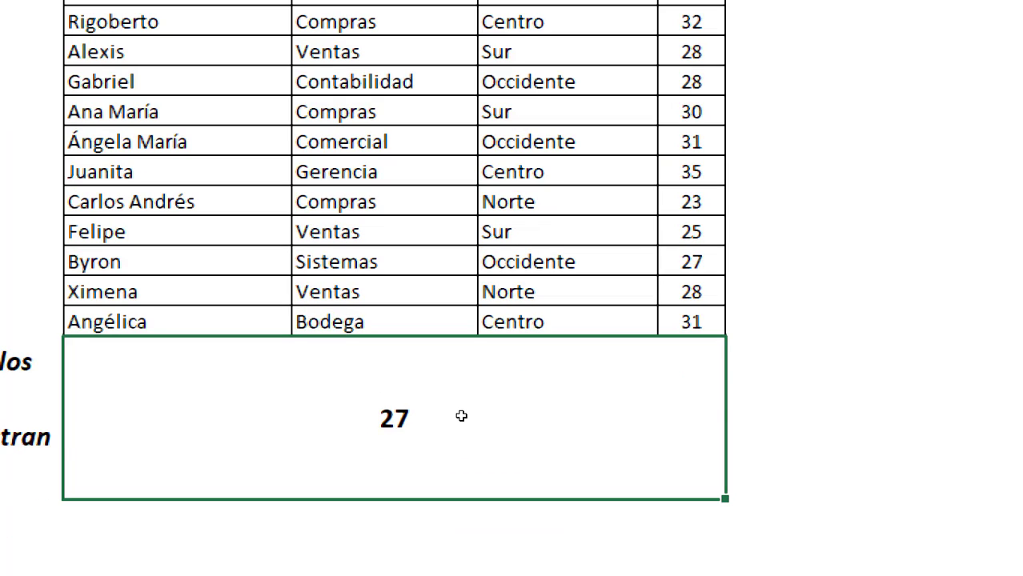
Move the C3:C13;"ventas" criteria pair after D3:D13;"sur" in the formula.
double_click(461, 416)
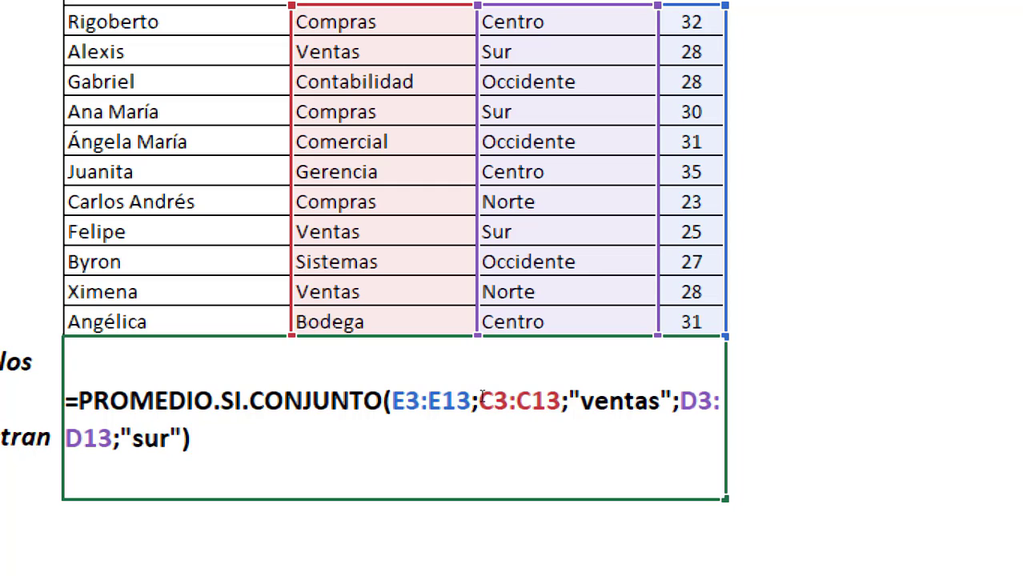
drag(479, 396, 575, 400)
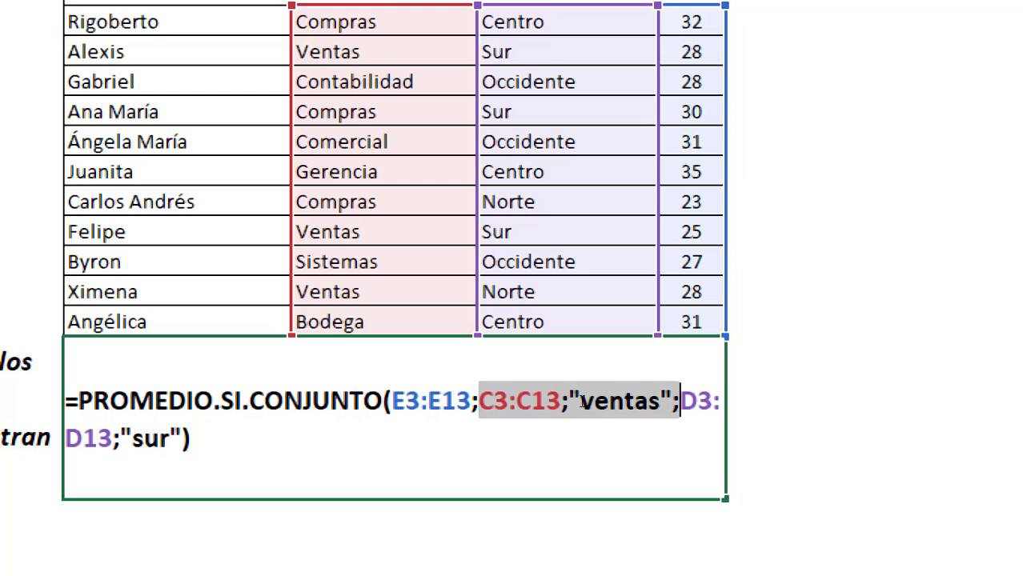
key(shift+Left)
key(shift+Right)
key(Delete)
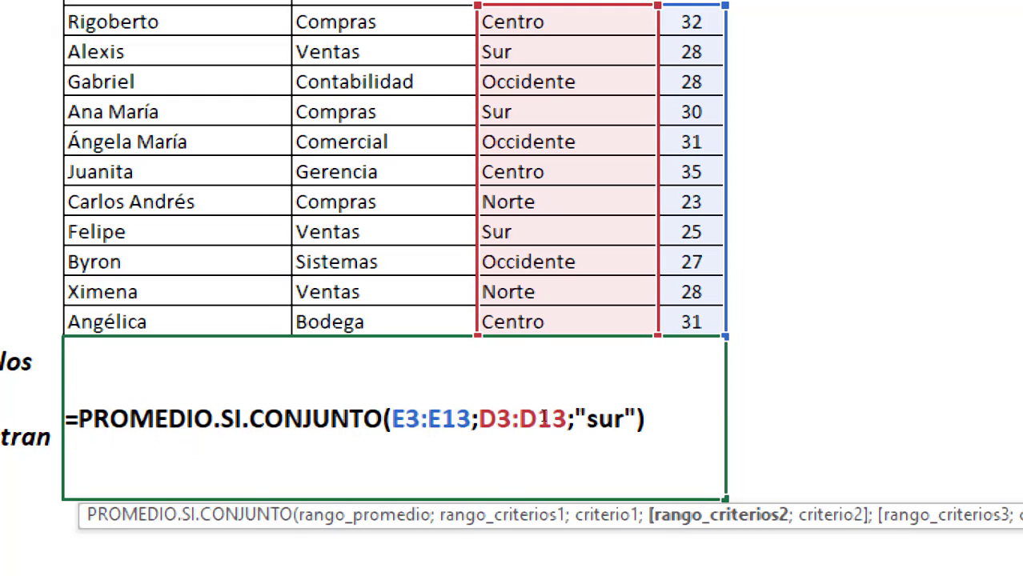
click(636, 418)
text(;)
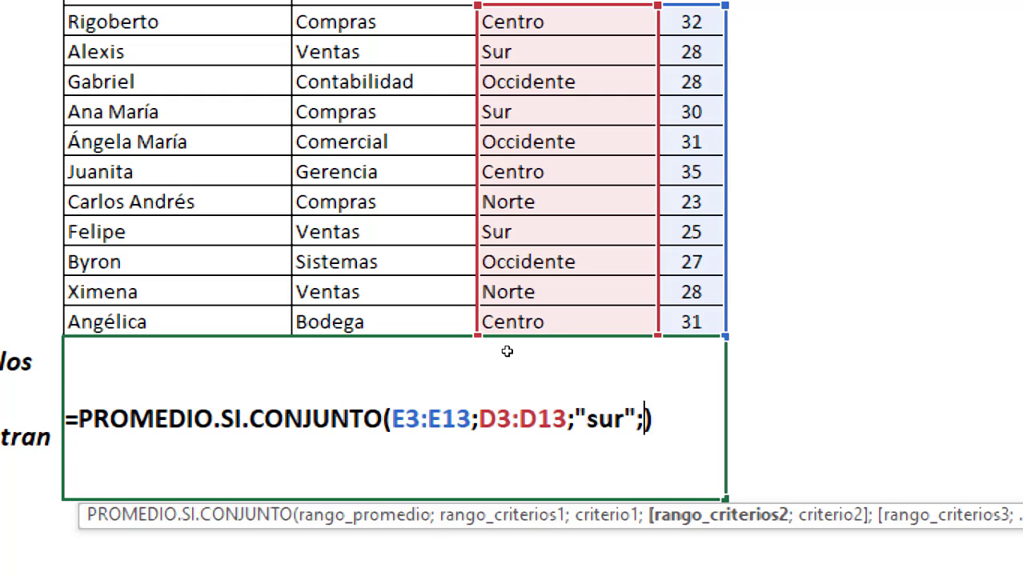
text(C3:C13;"ventas";)
key(BackSpace)
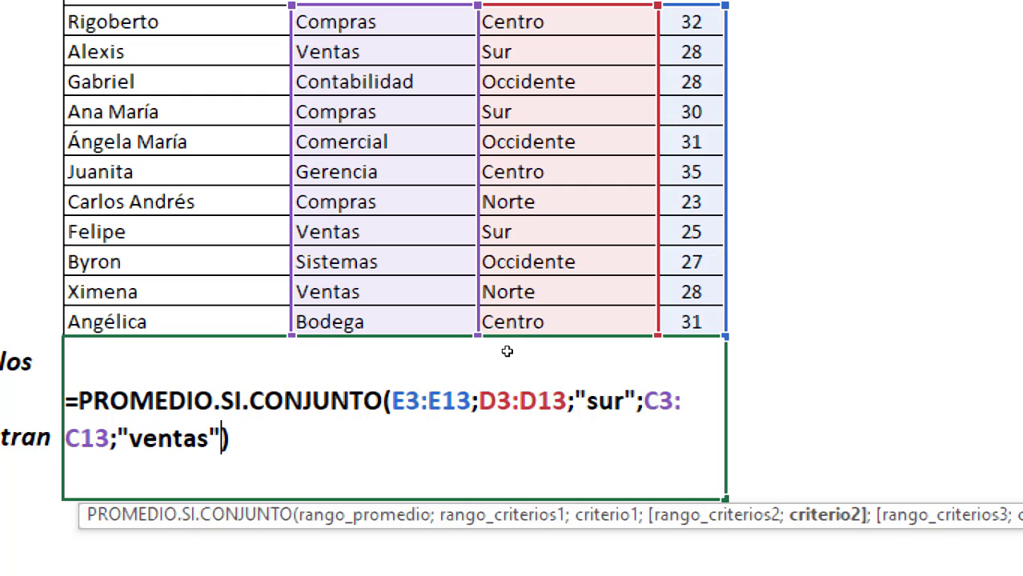
key(Return)
Correct the first criterion back to "sur" so the formula returns 27.
double_click(471, 393)
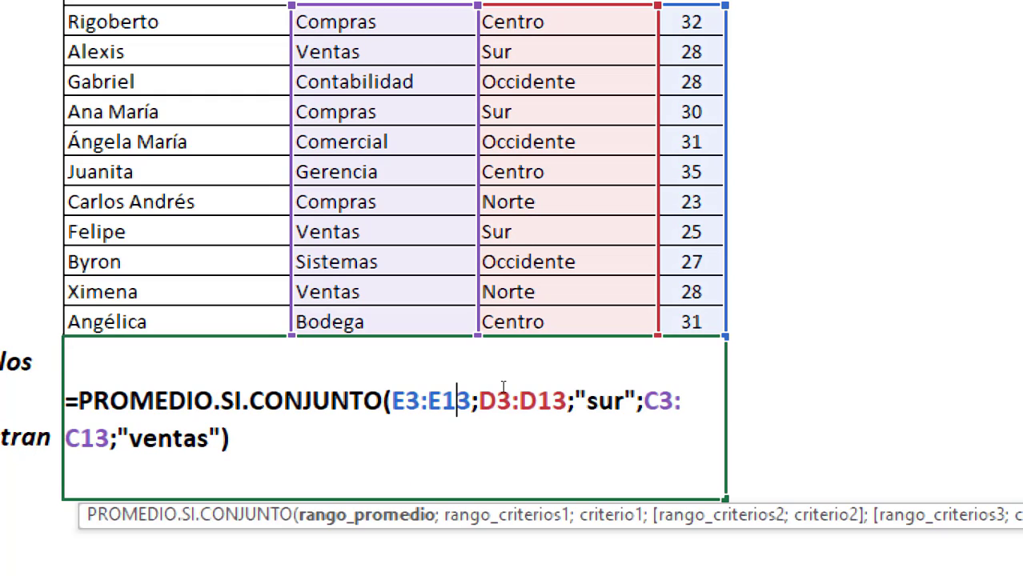
click(495, 398)
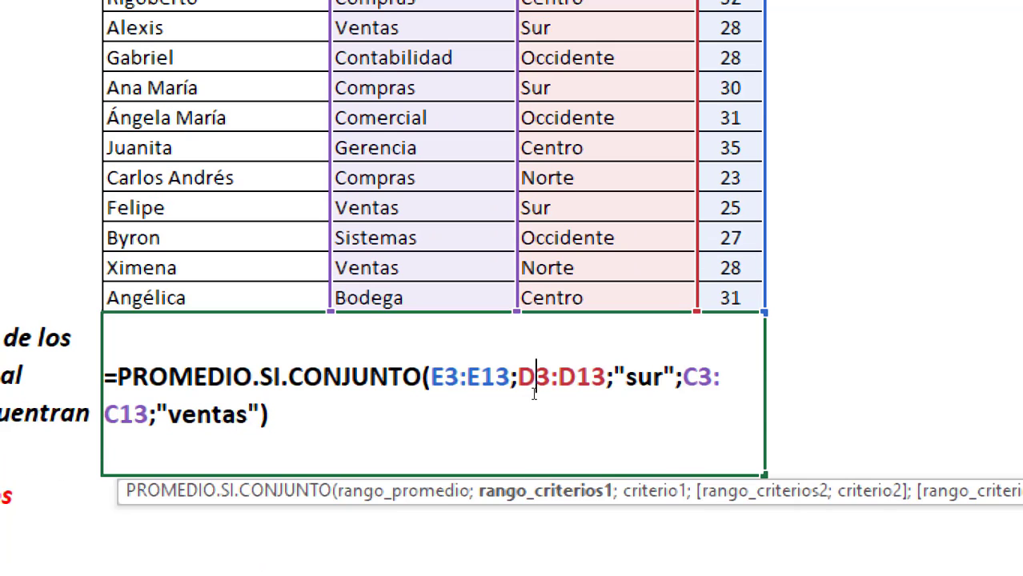
key(Right)
key(Right)
key(Right)
key(shift+Right)
key(shift+Right)
key(shift+Right)
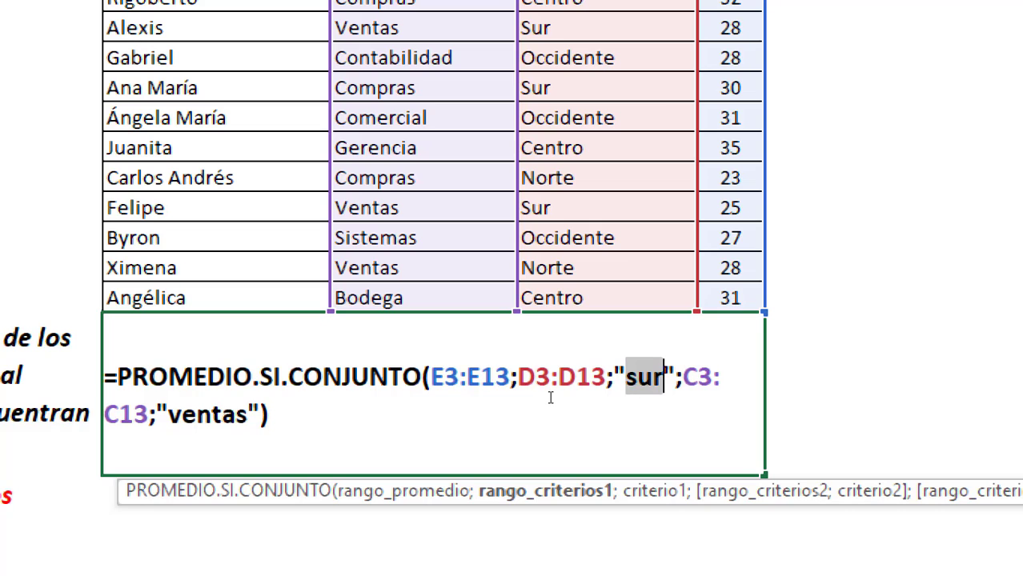
text(venta)
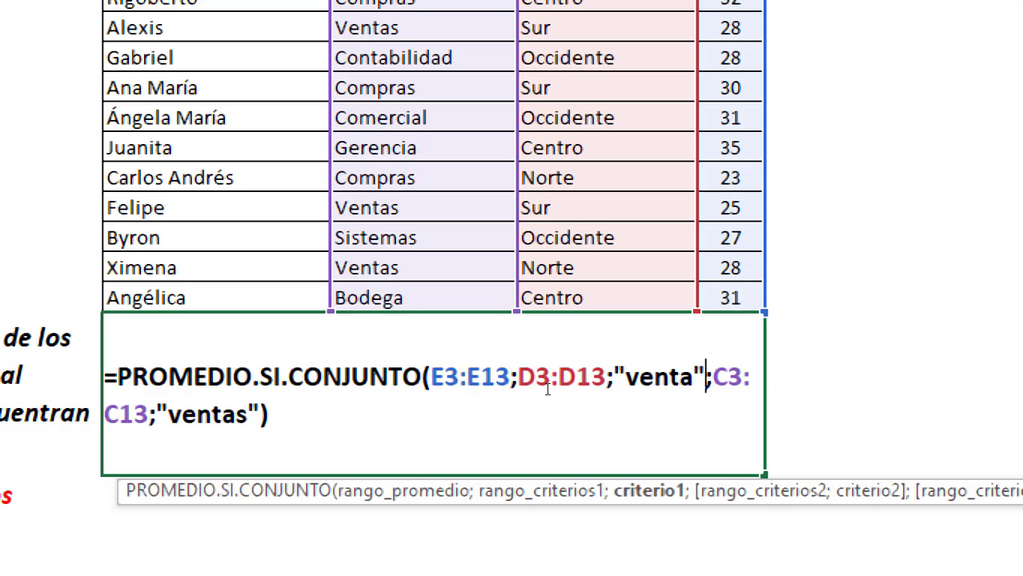
text(s)
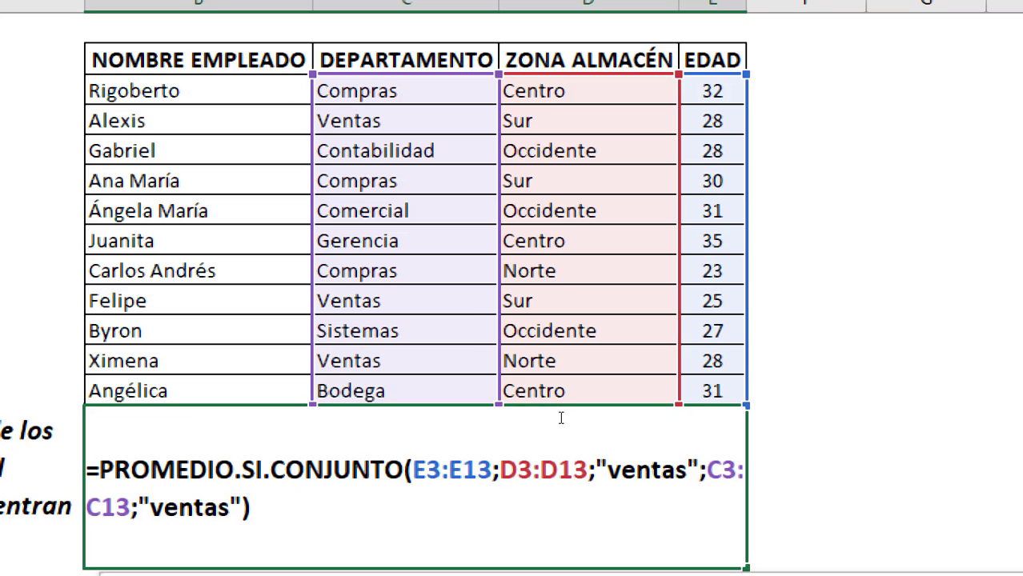
key(BackSpace)
key(BackSpace)
key(BackSpace)
text(sur)
key(Return)
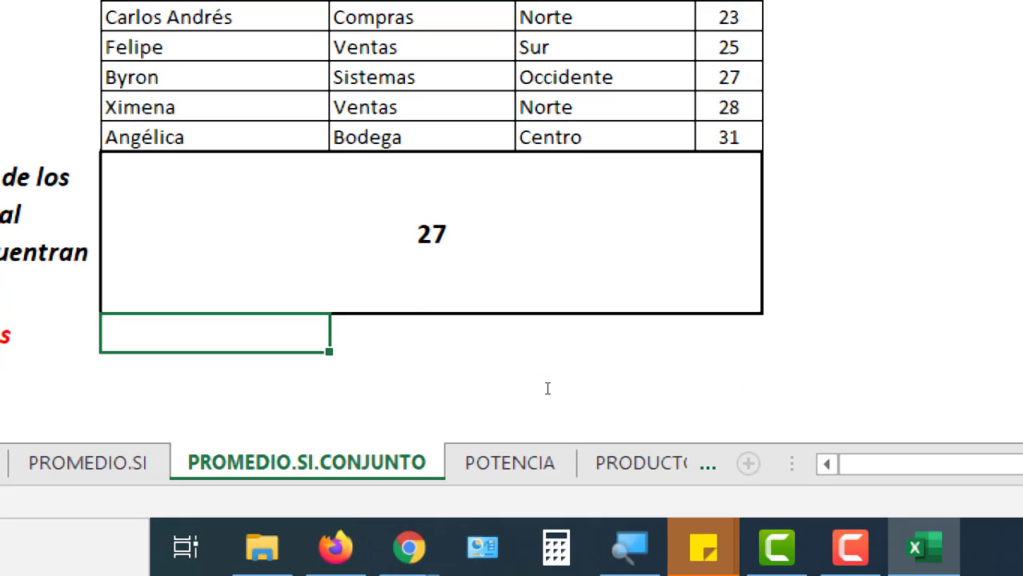
On the POTENCIA sheet, enter =POTENCIA(B3;C3) in D3, giving 243.
click(510, 462)
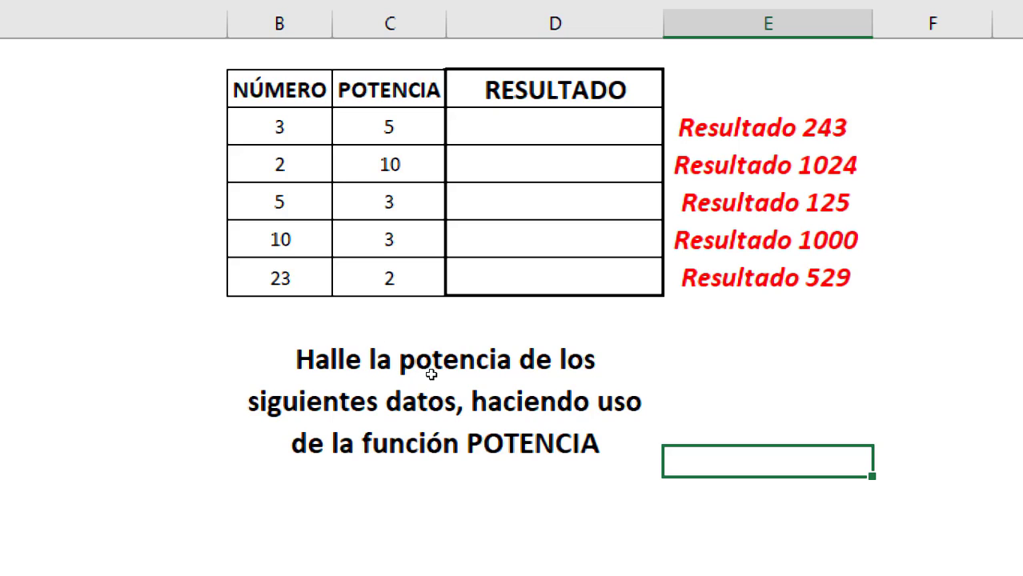
key(Left)
key(Up)
key(Up)
key(Up)
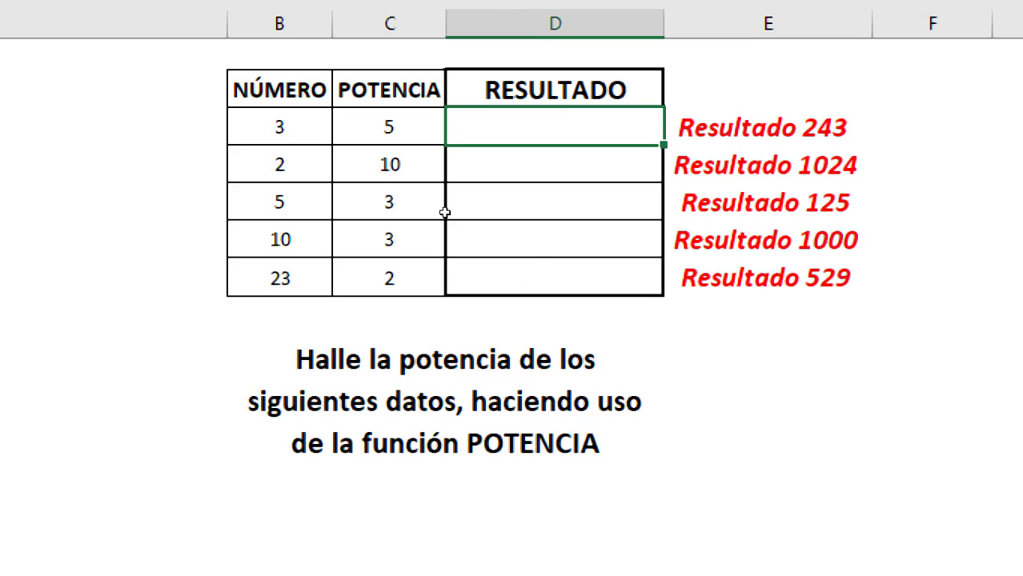
text(=po)
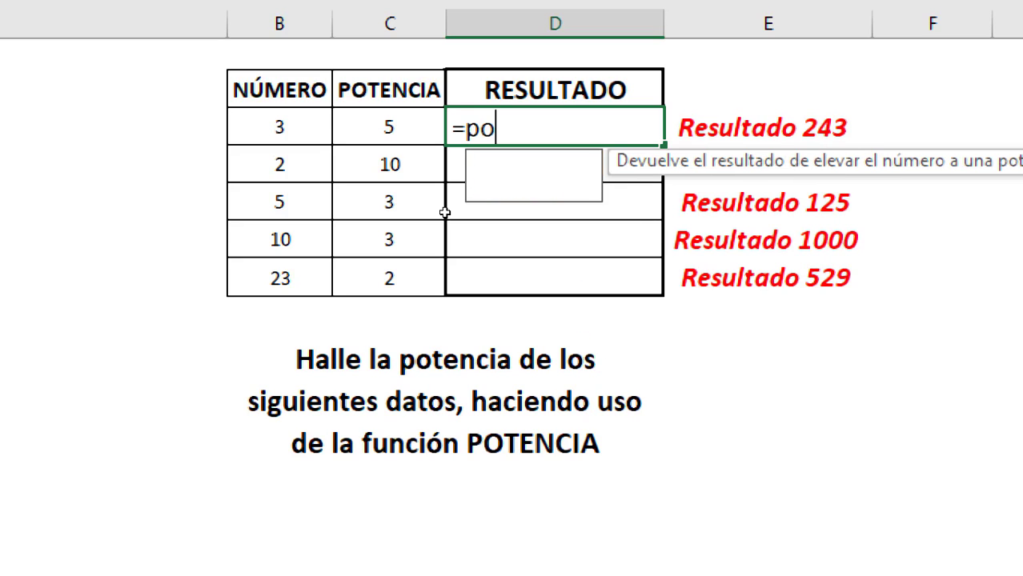
text(te)
key(Tab)
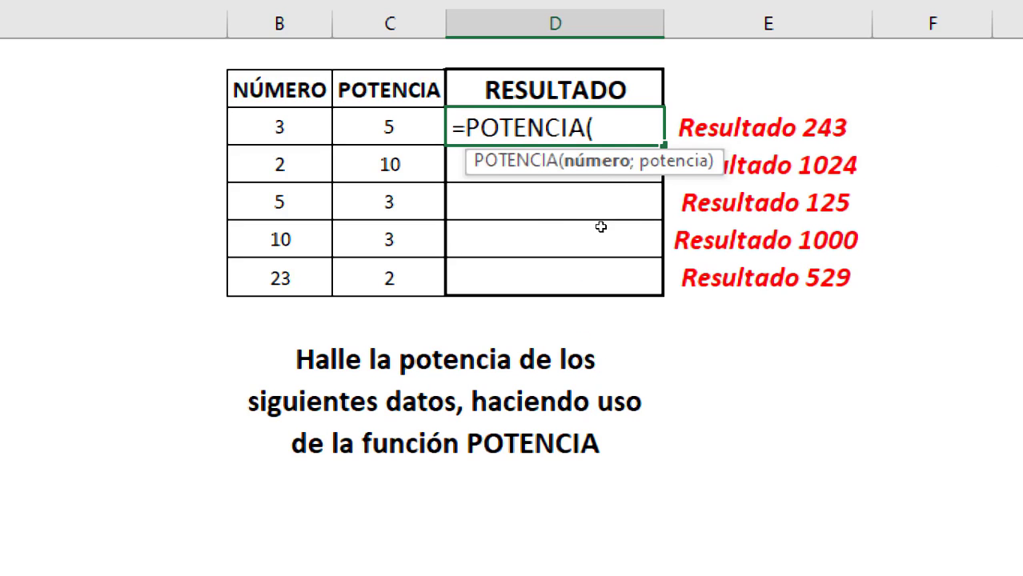
key(Left)
key(Left)
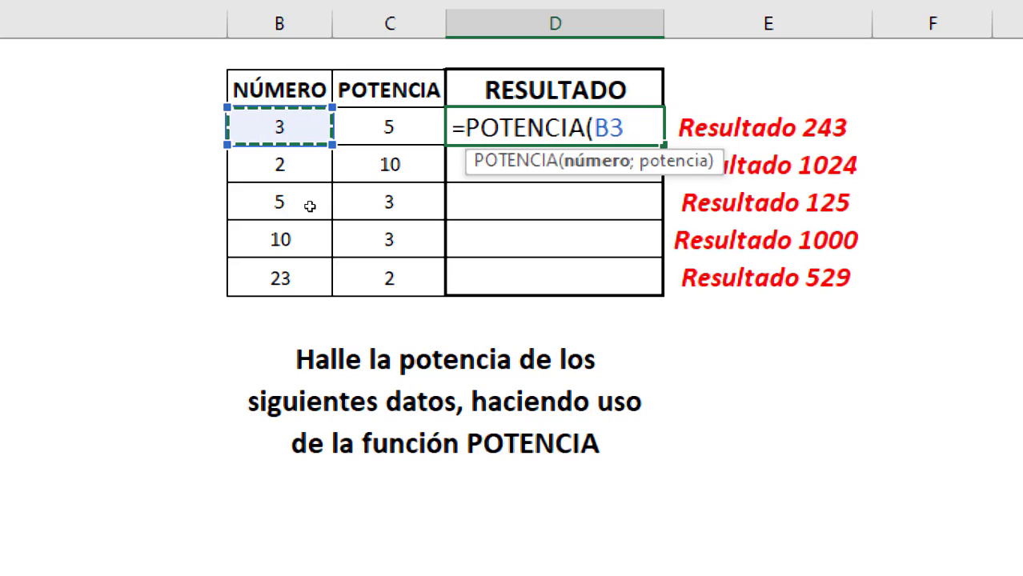
text(;)
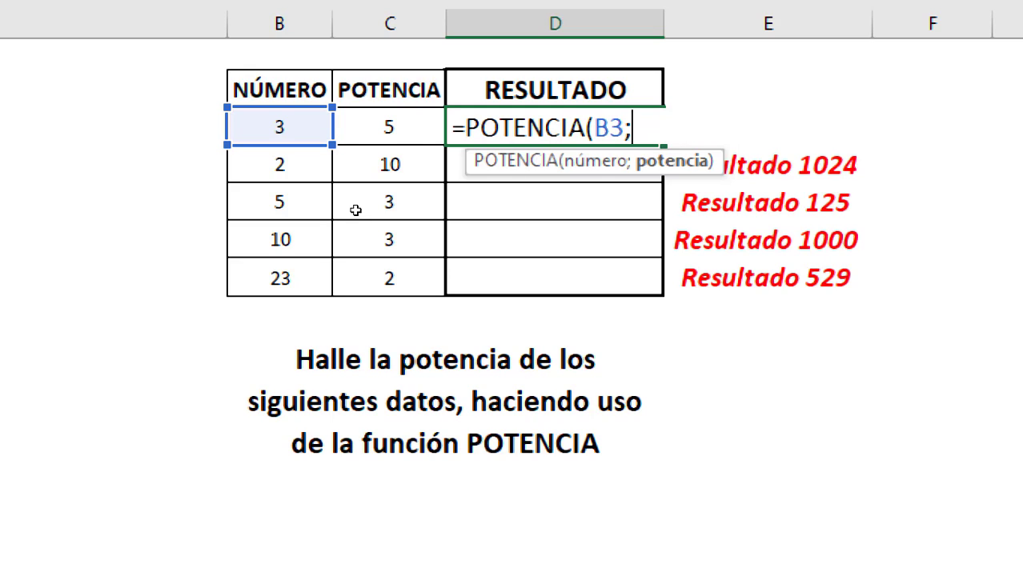
key(Left)
text())
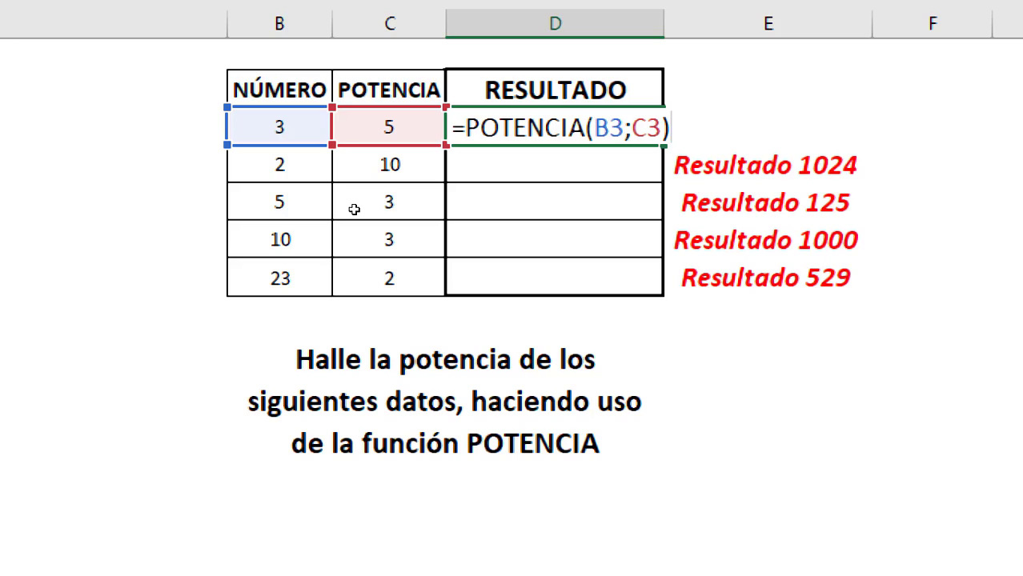
key(Return)
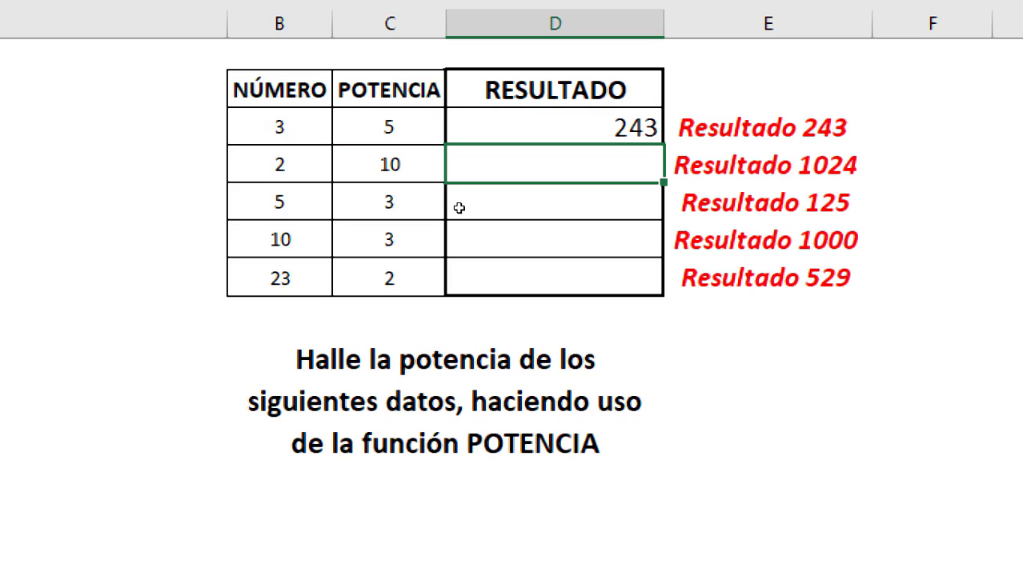
key(Up)
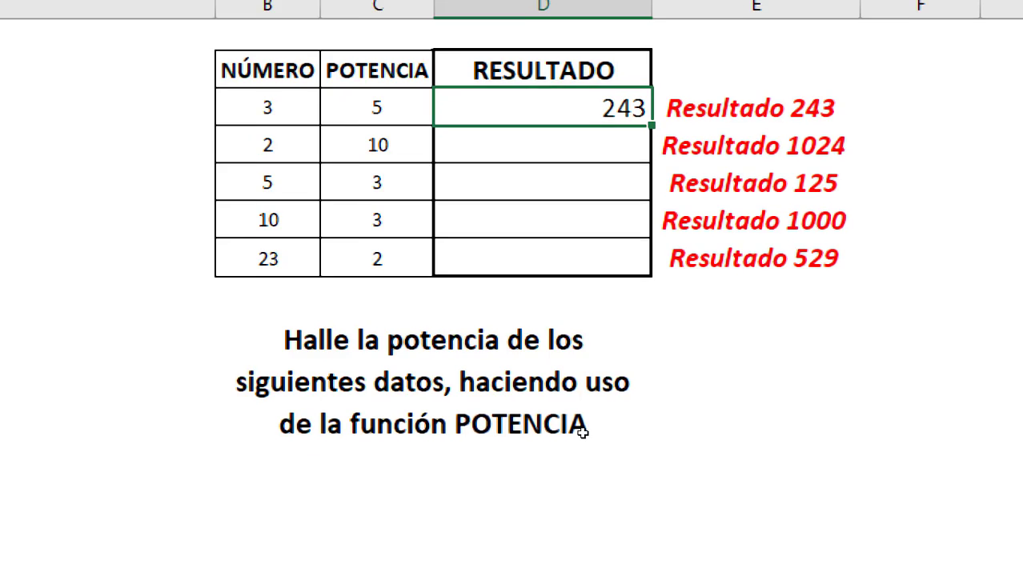
click(297, 424)
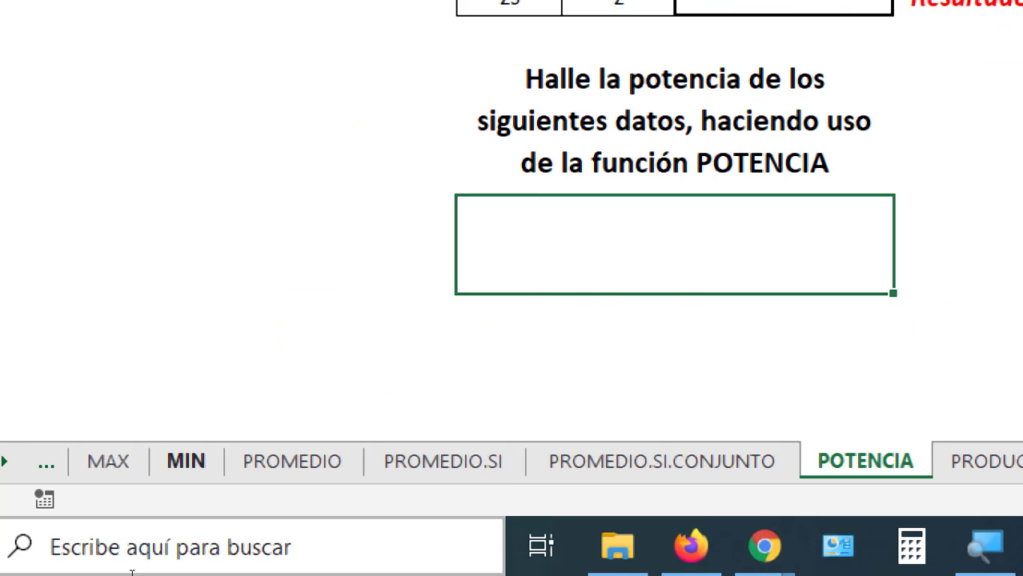
Launch Paint, enlarge the canvas, pencil-sketch a 3, and close Paint.
click(88, 554)
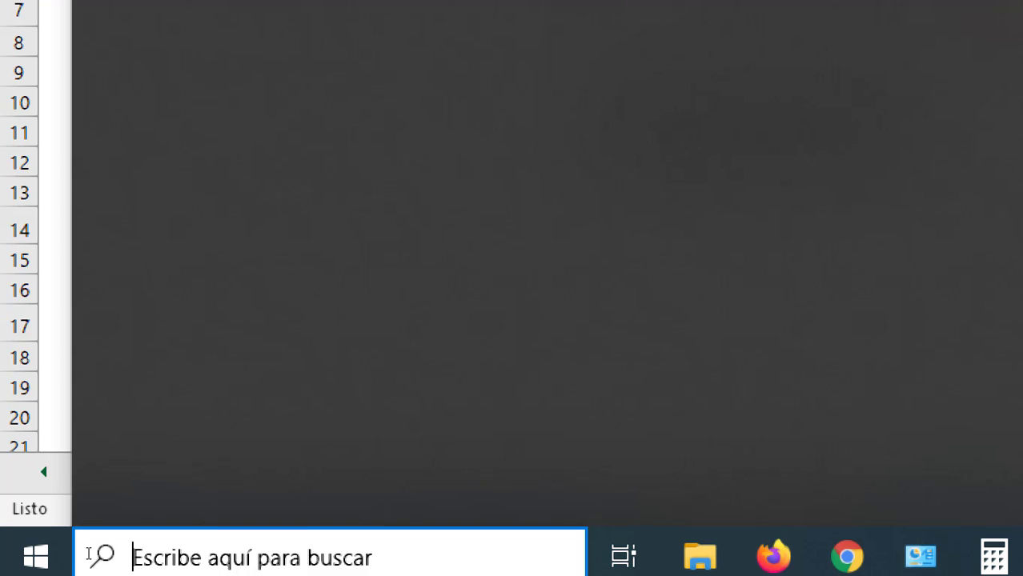
text(paint)
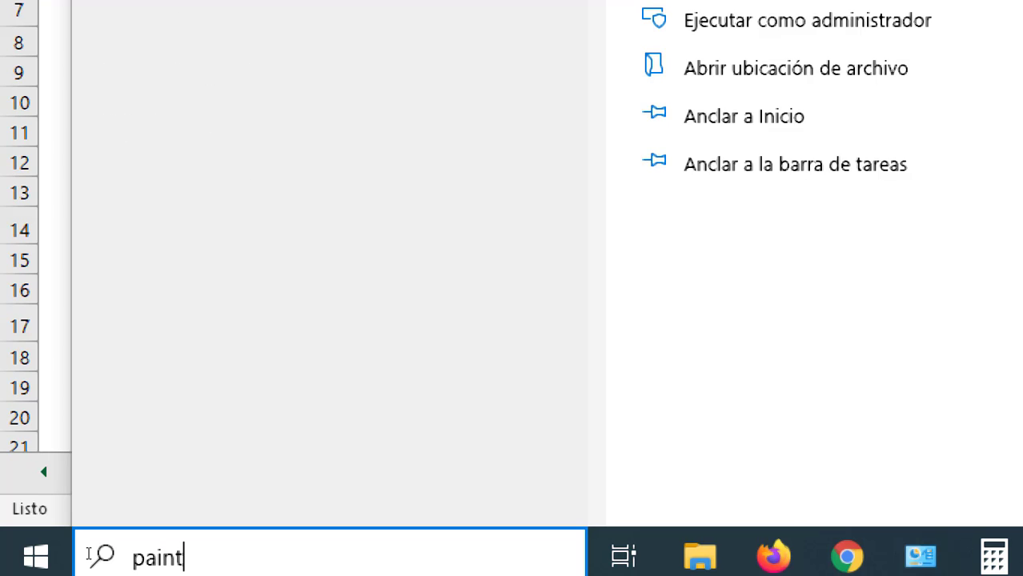
key(Return)
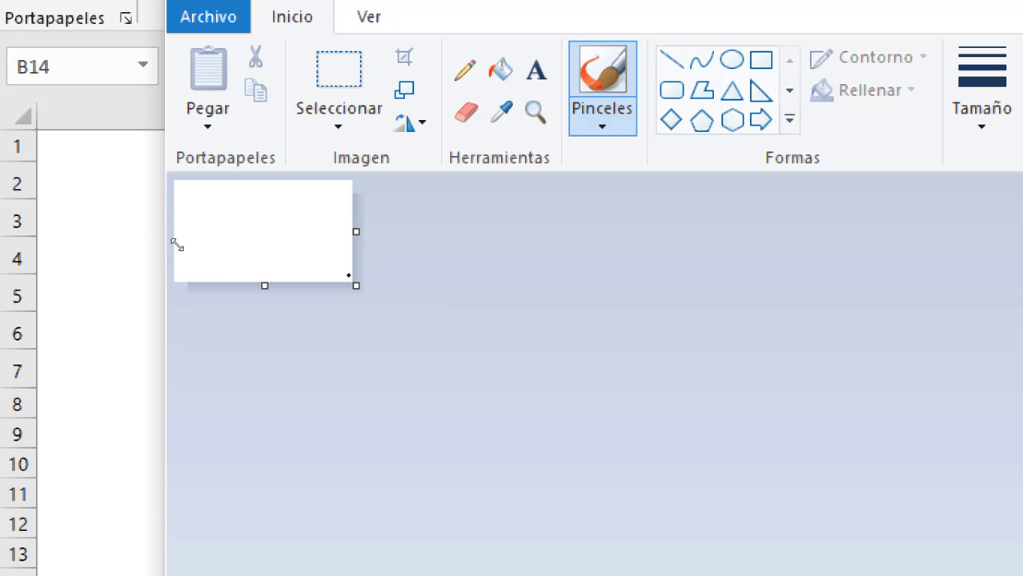
drag(356, 286, 554, 412)
click(465, 70)
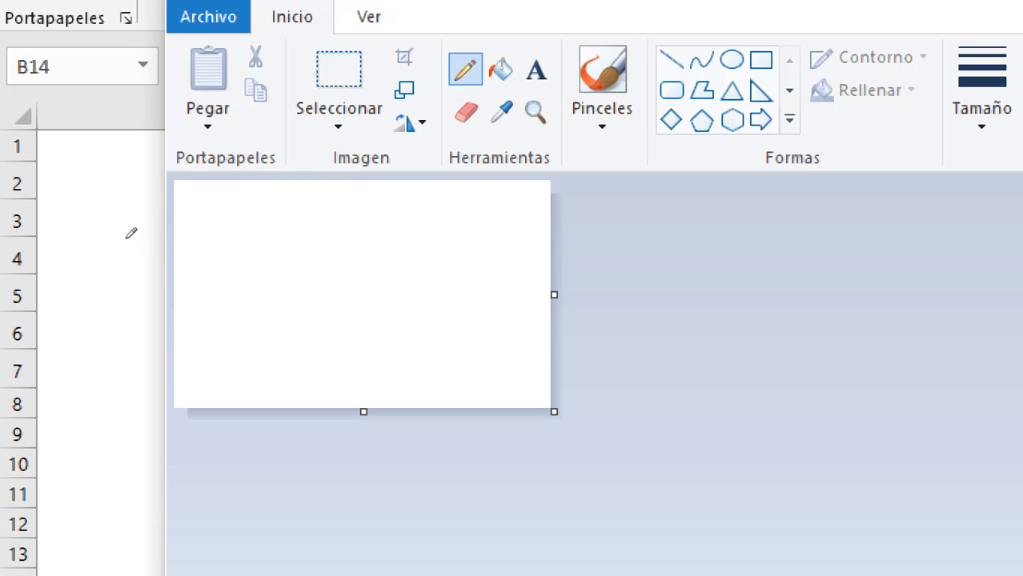
mouse_move(249, 274)
mouse_down()
mouse_move(282, 347)
mouse_move(231, 355)
mouse_up()
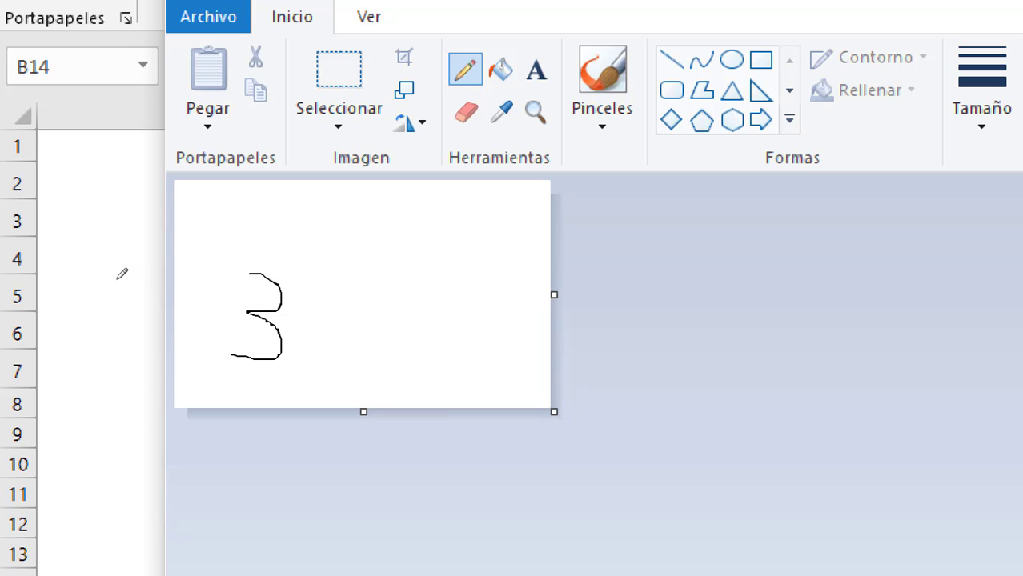
drag(280, 251, 267, 270)
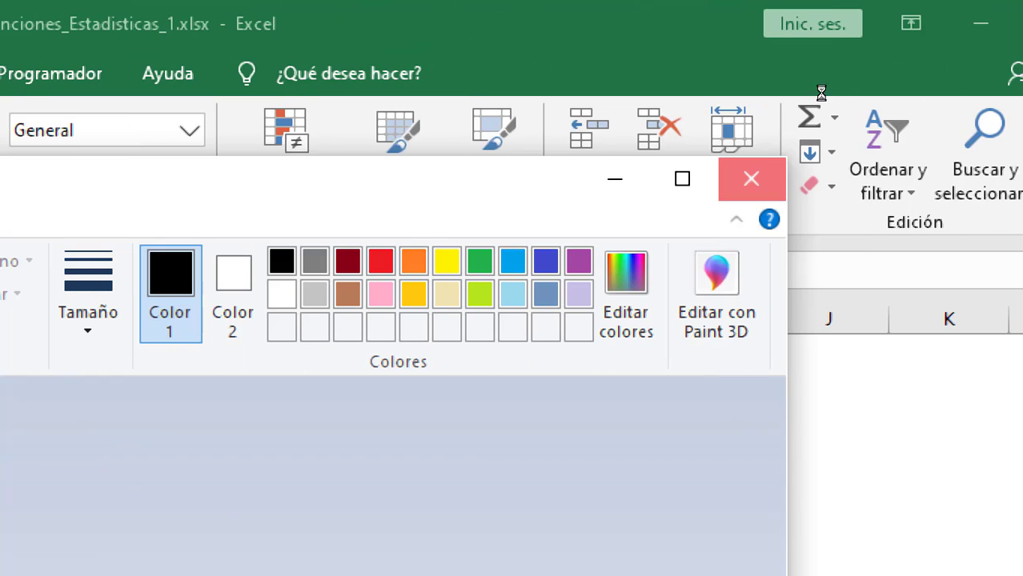
key(Tab)
Discard the Paint sketch and enter 3 into five consecutive cells beside the instructions.
key(Return)
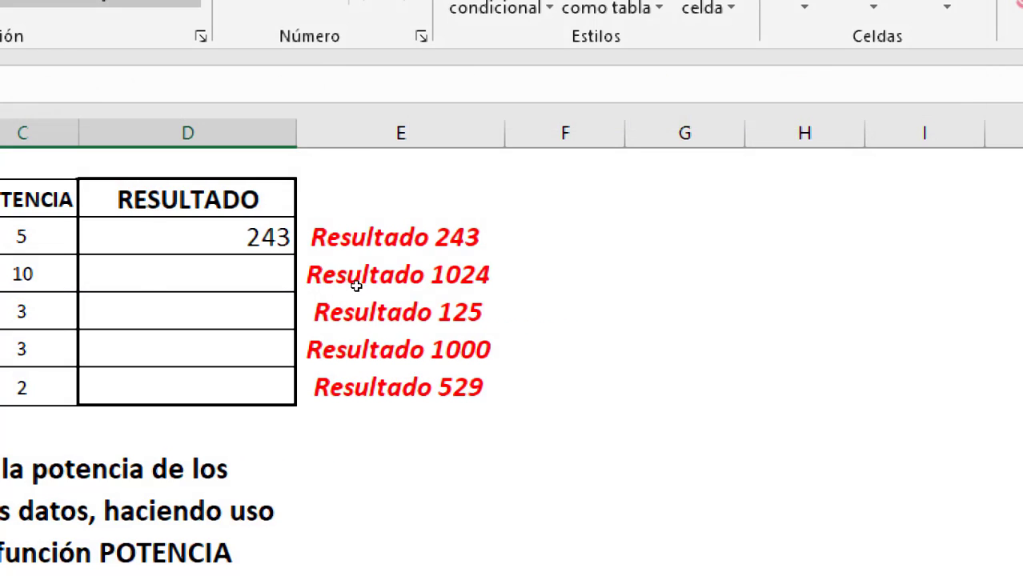
key(Up)
key(Right)
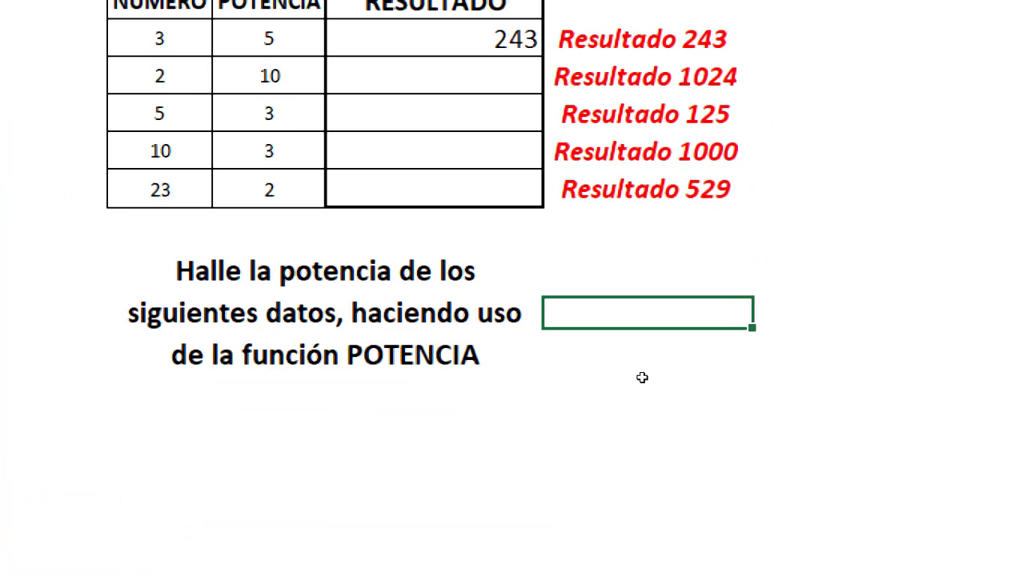
text(3)
key(Tab)
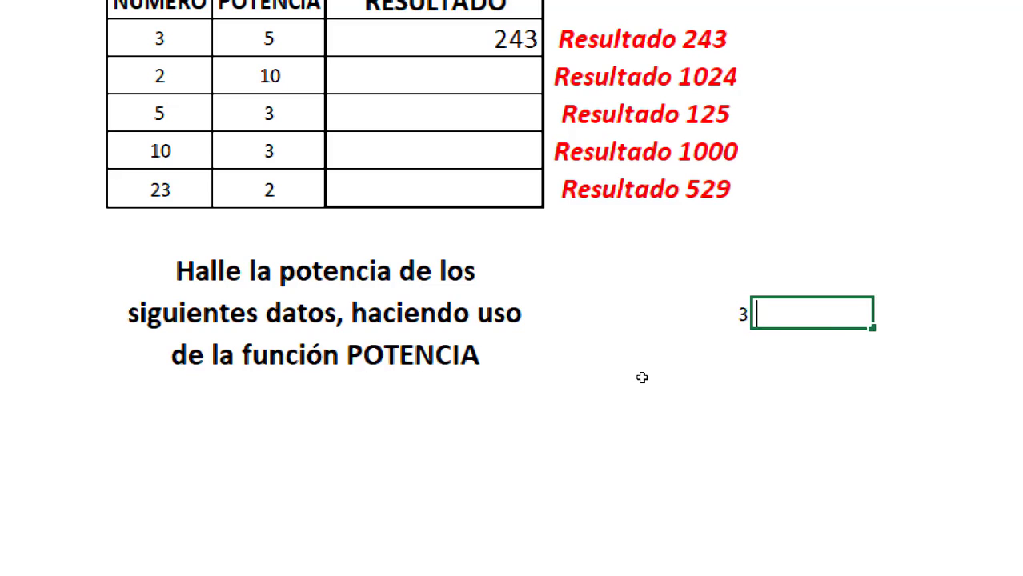
text(3)
key(Tab)
text(3)
key(Tab)
key(Tab)
text(3)
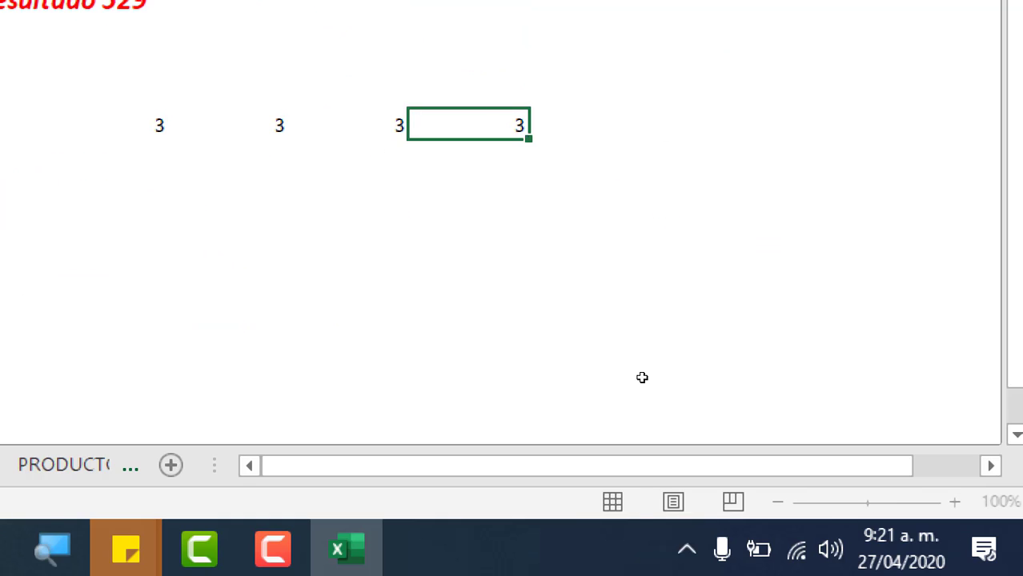
key(Tab)
text(3)
key(Tab)
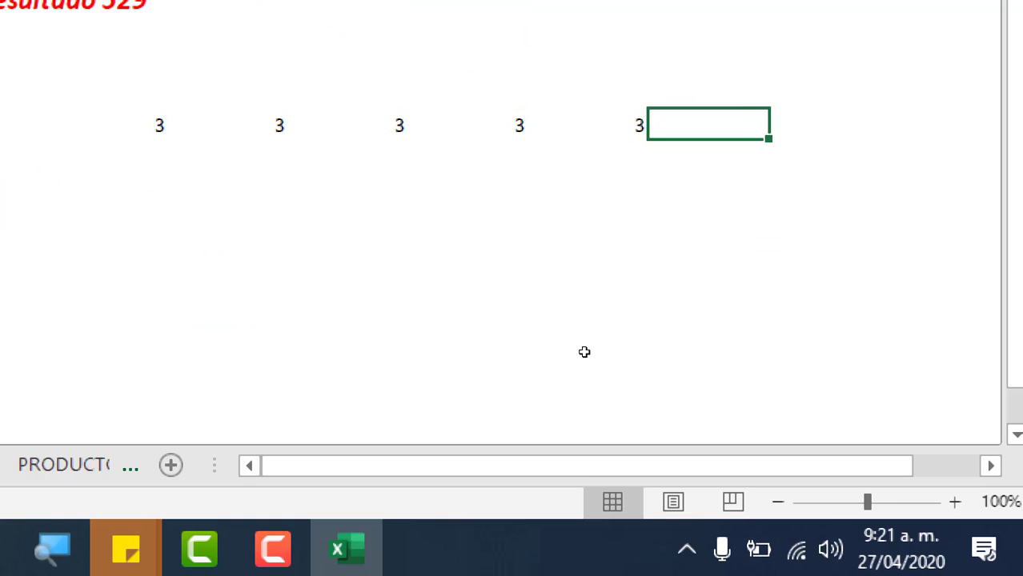
Select all five cells holding 3.
key(Home)
key(shift+Right)
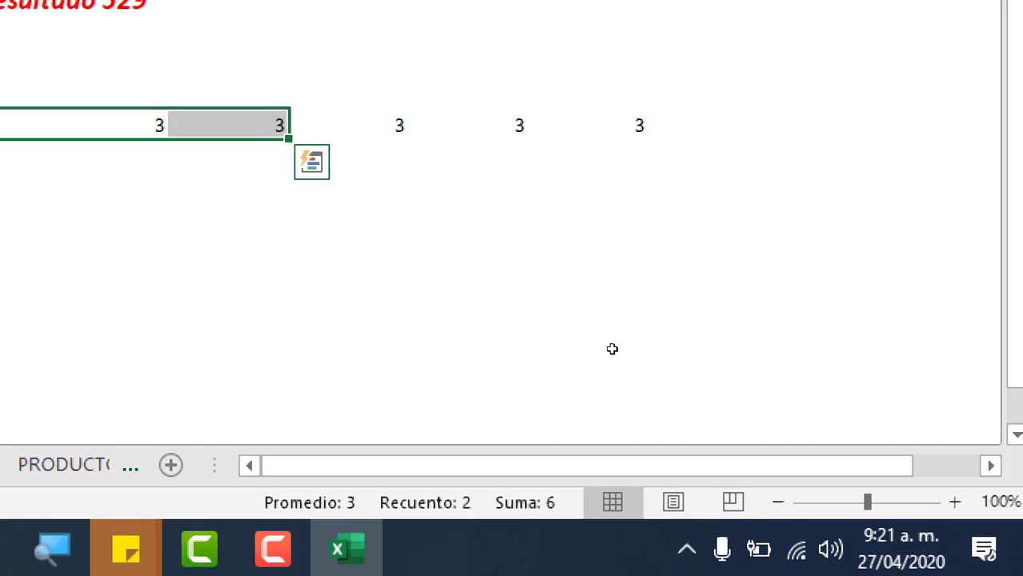
key(shift+Right)
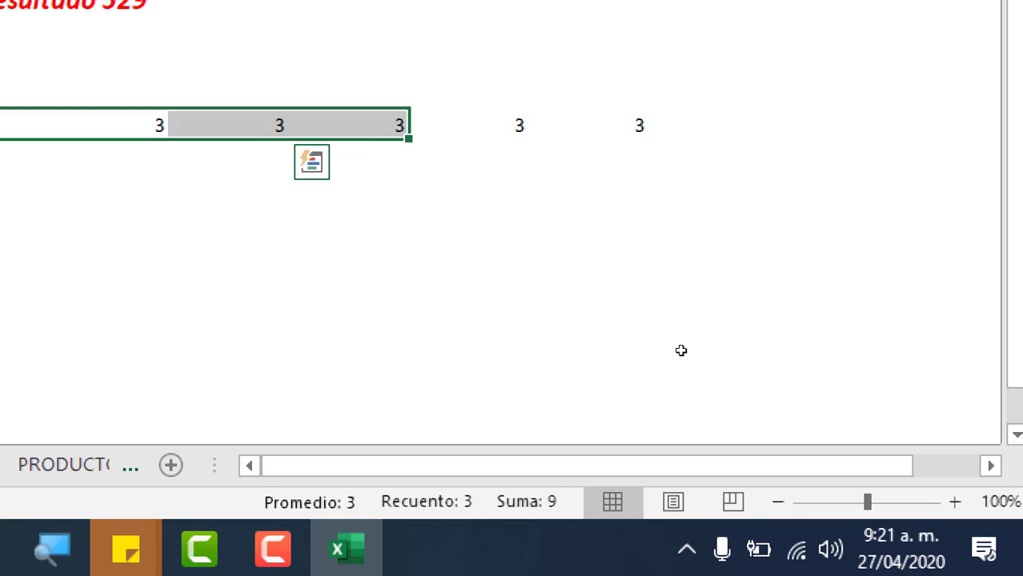
key(shift+Right)
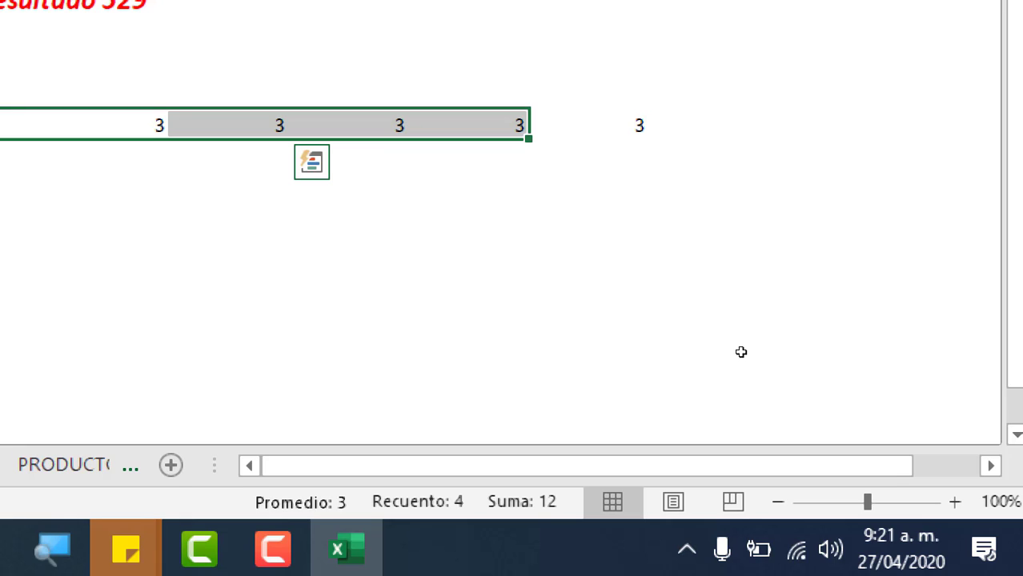
key(shift+Right)
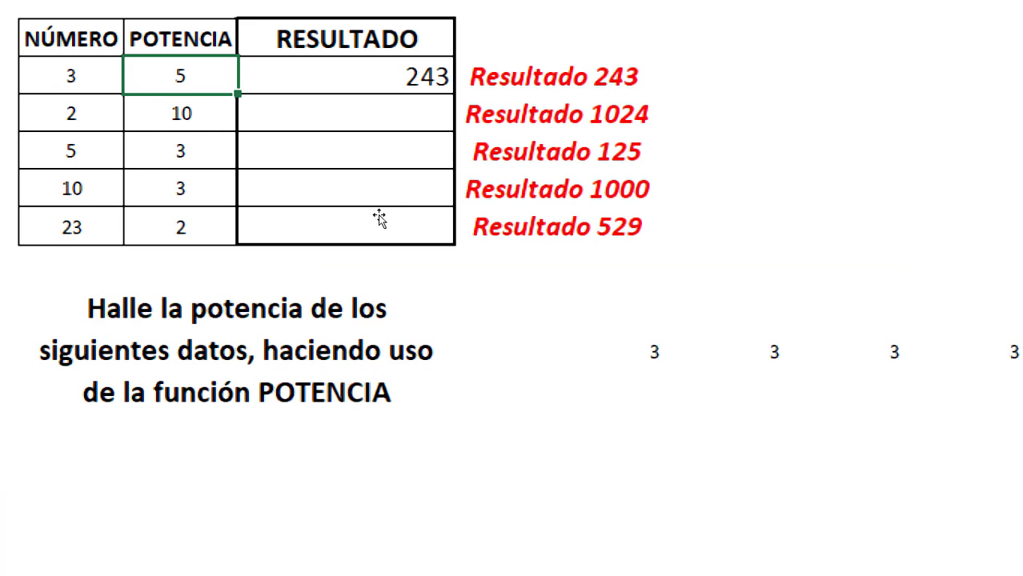
Change the first exponent to 3 so the first POTENCIA result in D3 shows 27.
text(3)
key(Return)
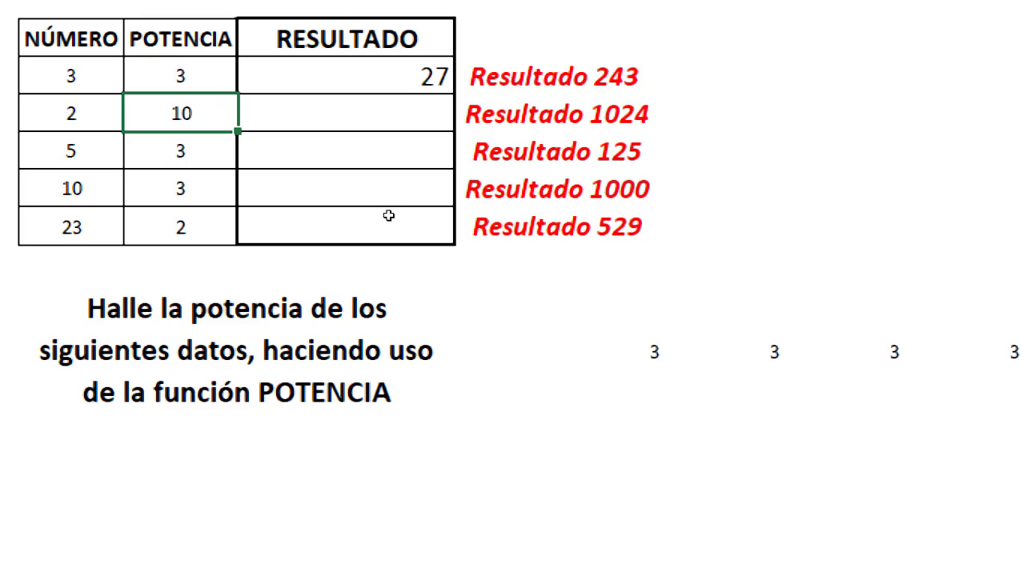
key(Up)
key(Right)
key(F2)
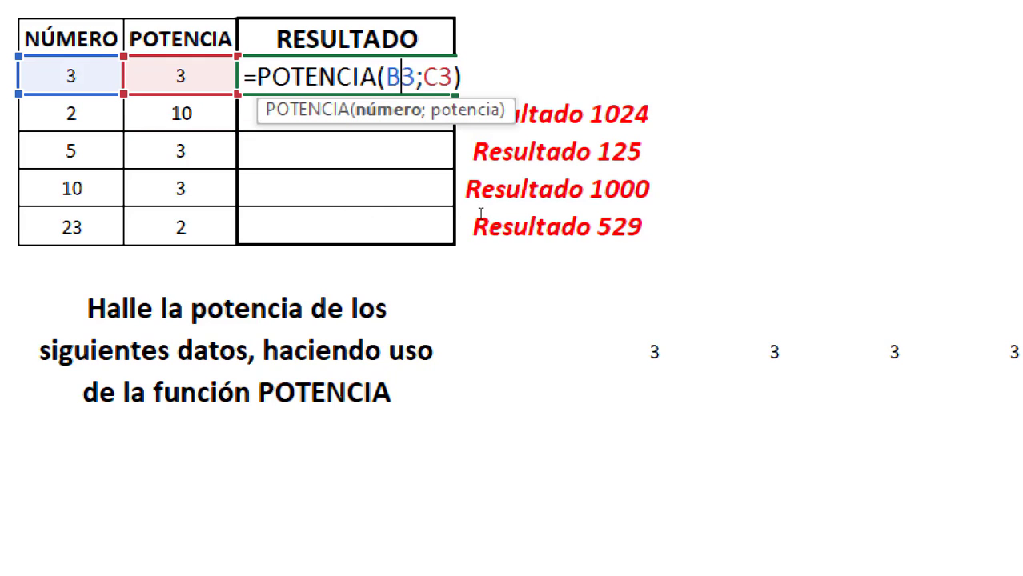
key(Right)
key(Right)
key(Right)
key(Return)
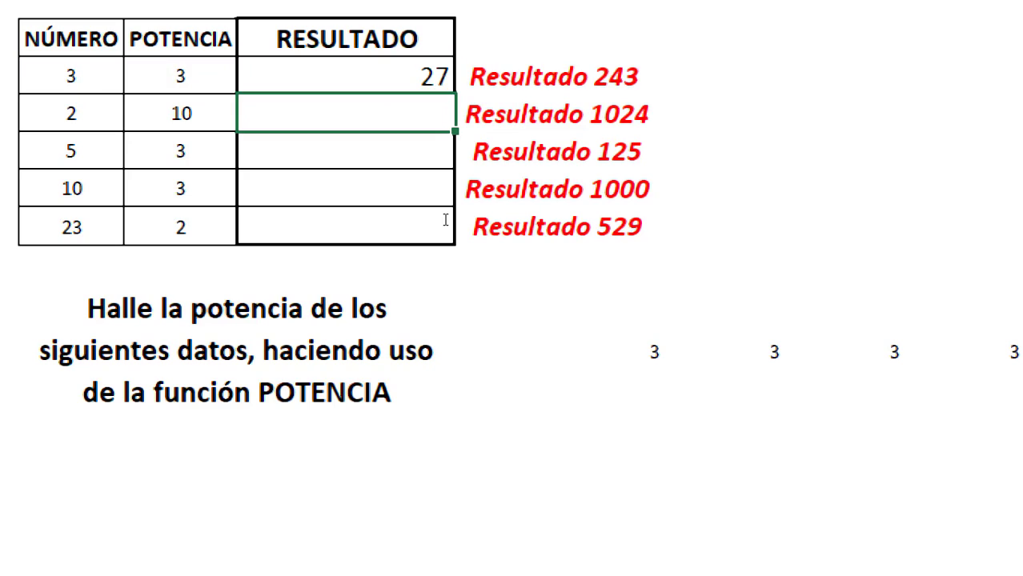
Fill the POTENCIA formula down to D7, giving 1024, 125, 1000 and 529.
key(Up)
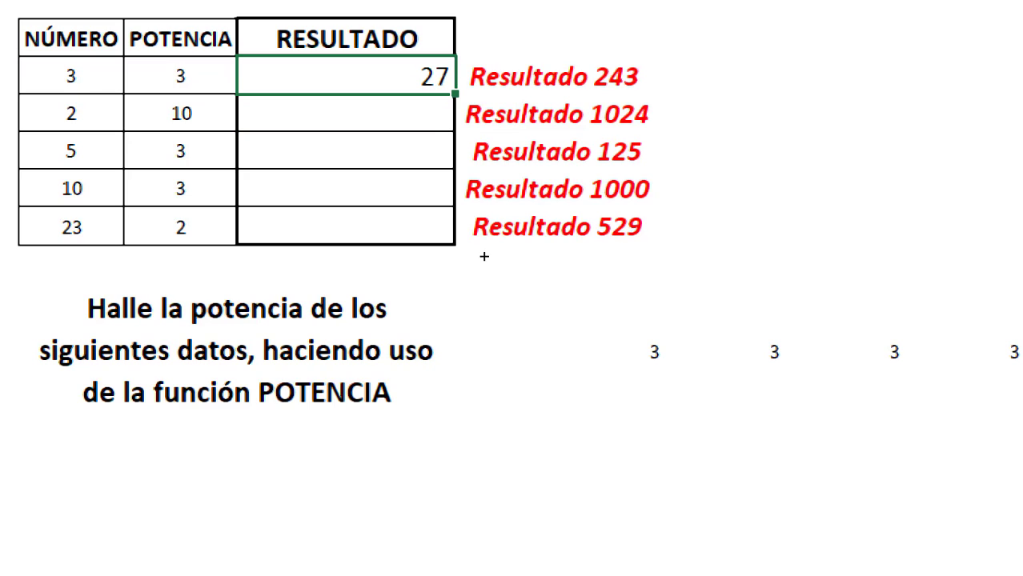
drag(483, 257, 480, 289)
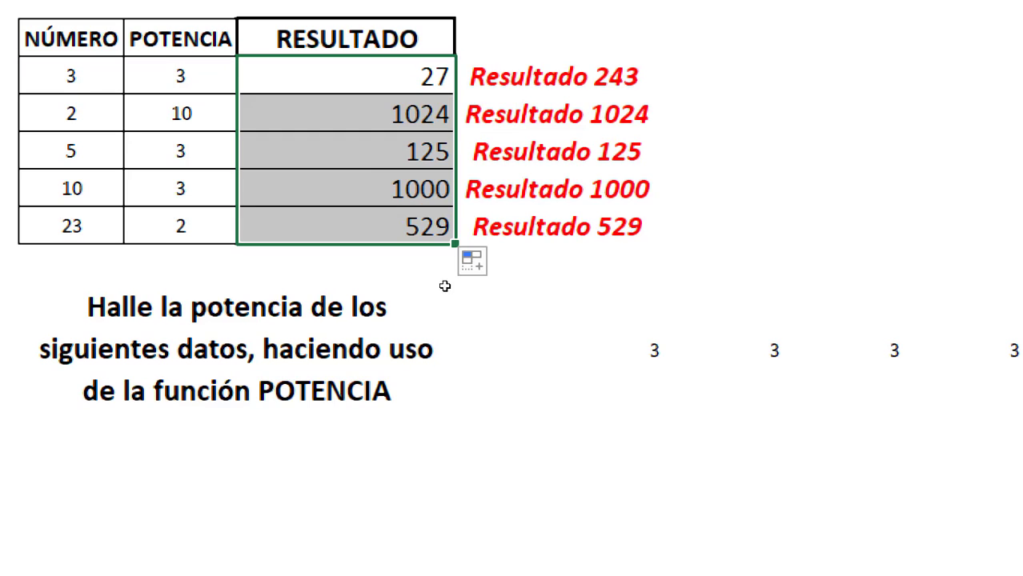
key(Down)
key(Left)
key(Left)
key(Right)
key(Right)
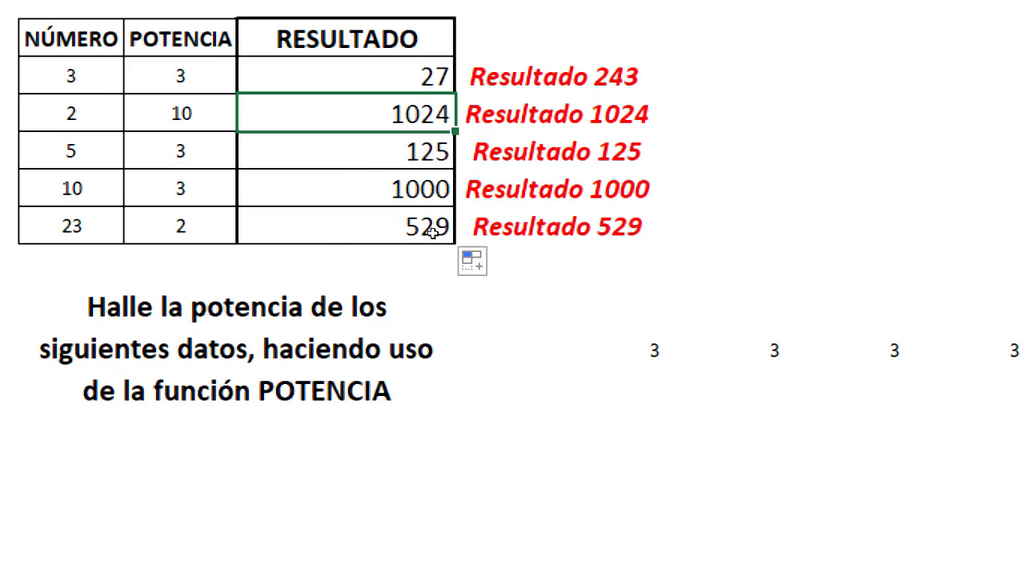
key(Down)
key(Left)
key(Left)
key(Right)
key(Right)
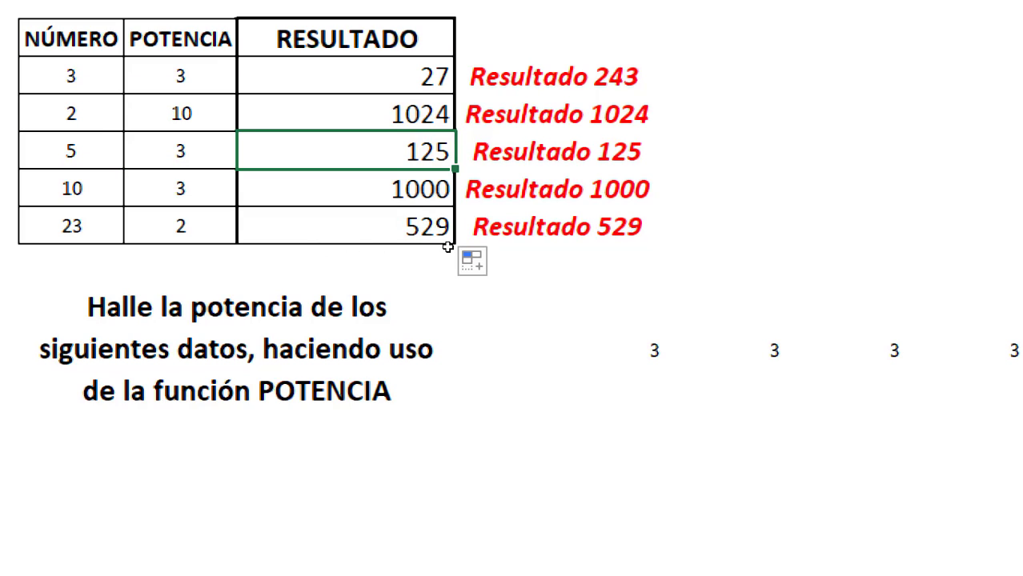
click(584, 344)
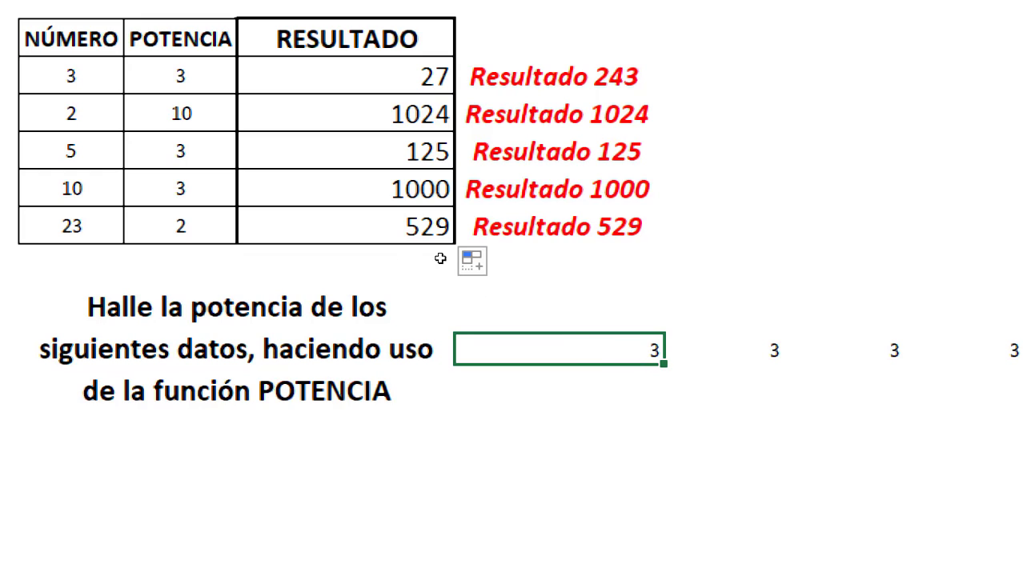
key(ctrl+z)
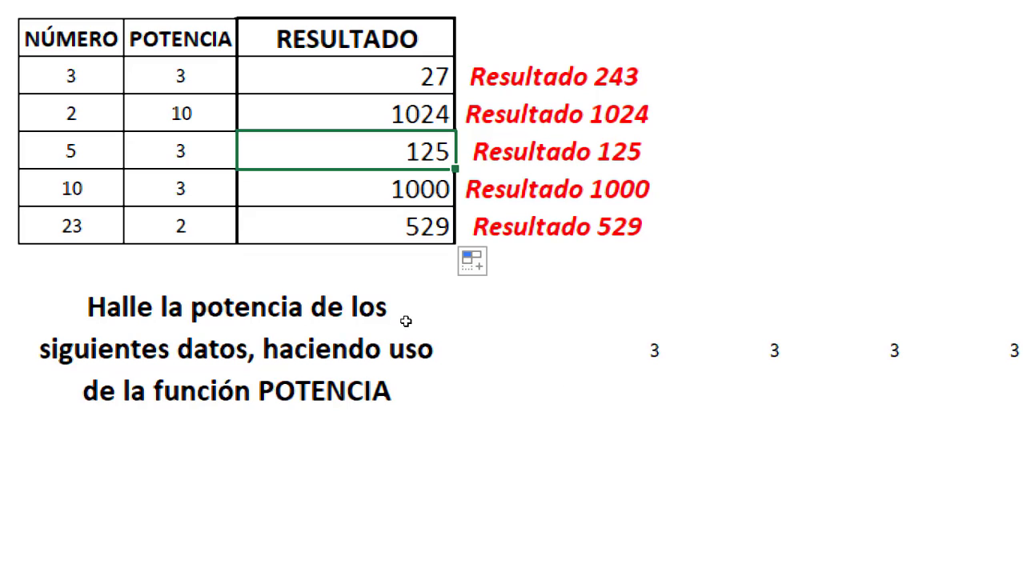
Review the last row 23, 2, 529 and the first =POTENCIA(B3;C3) formula, keeping 27.
key(Left)
key(Down)
key(Left)
key(Down)
key(shift+Right)
key(shift+Right)
key(Right)
key(Right)
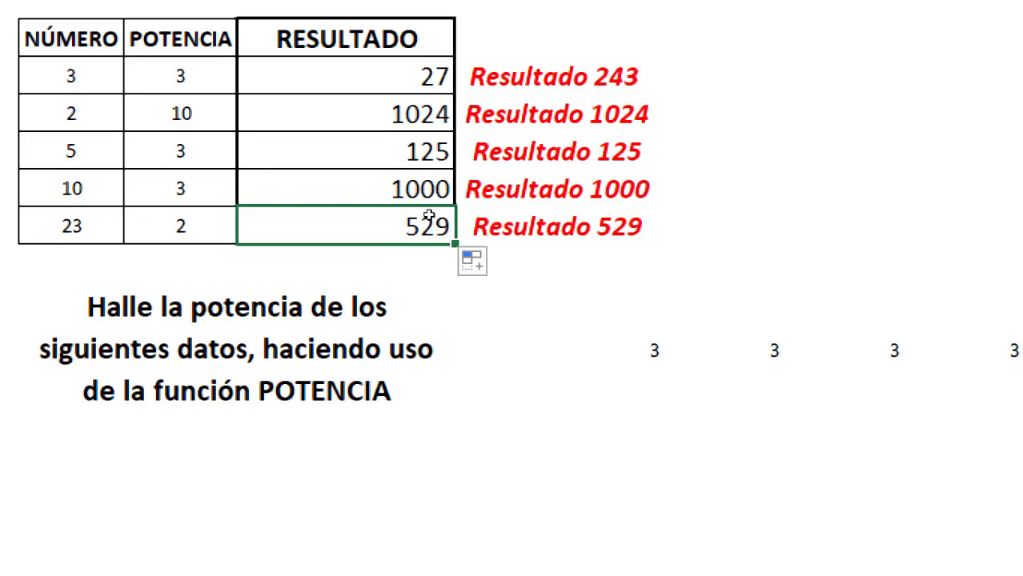
key(Up)
key(Up)
key(Up)
key(F2)
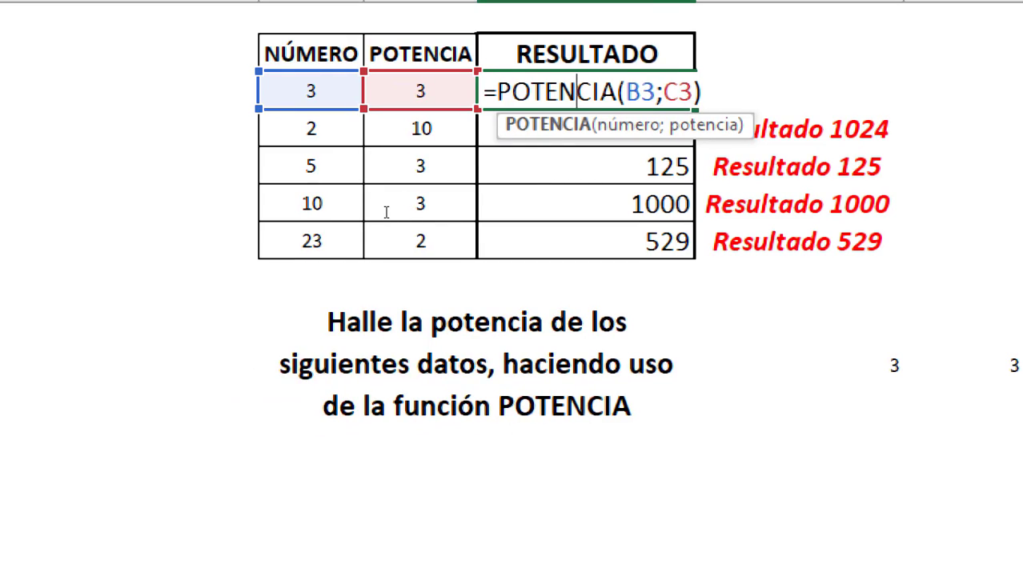
key(Home)
key(shift+Right)
key(shift+Right)
key(shift+Right)
key(shift+Right)
key(shift+Right)
key(shift+Right)
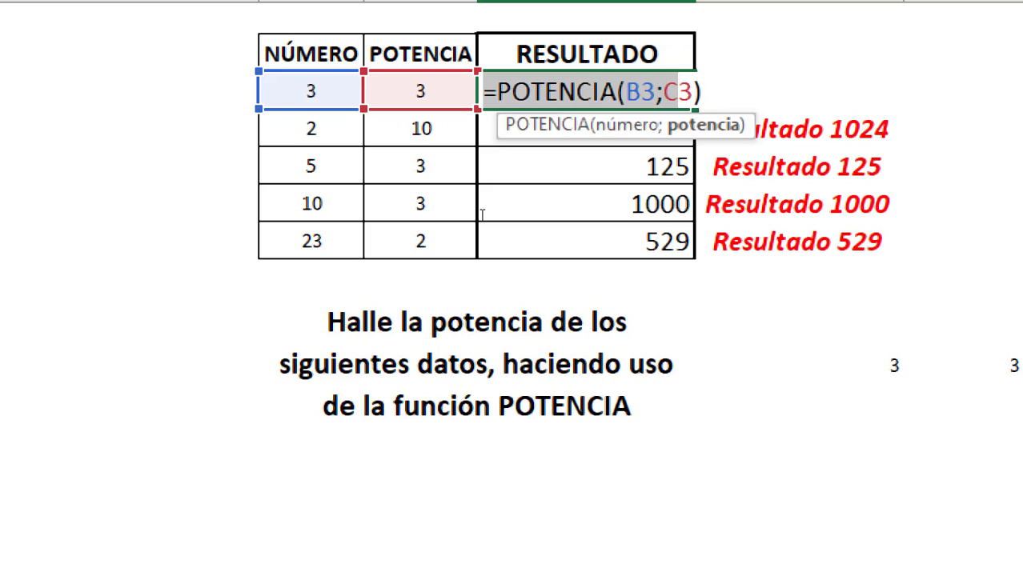
key(End)
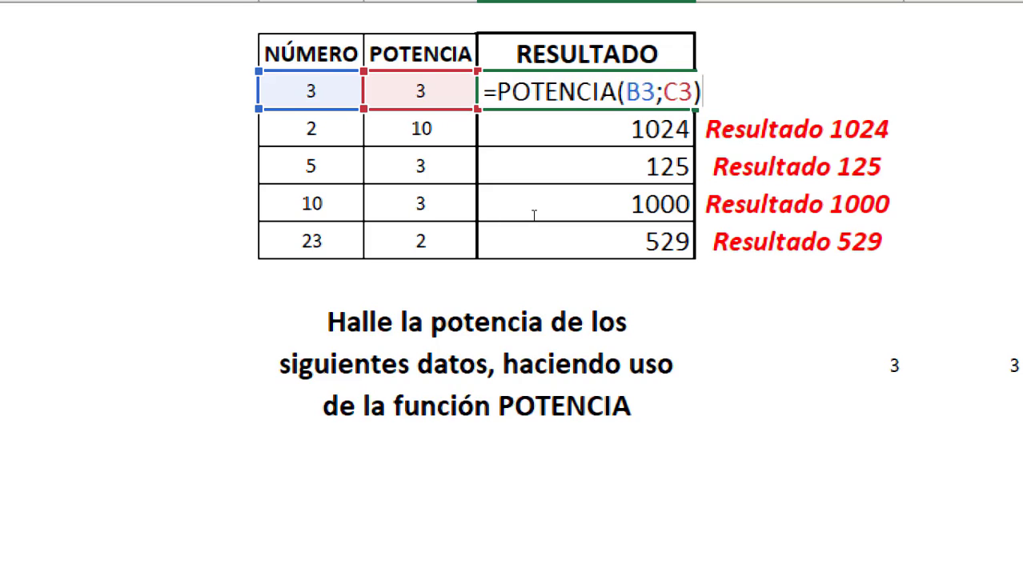
key(ctrl+Return)
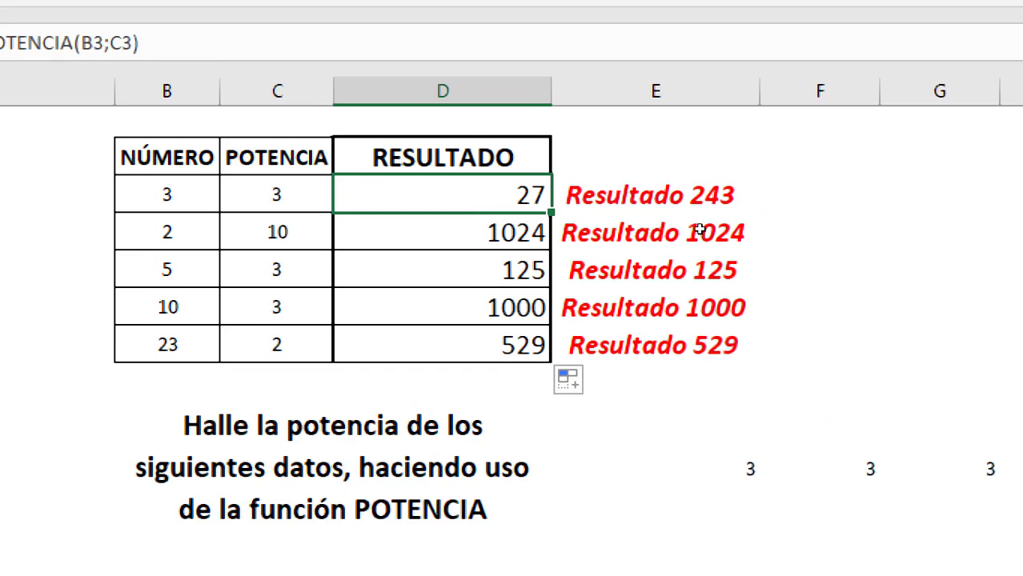
Enter =B3^C3 in F3, replacing the typed base and exponent with B3 and C3.
key(Right)
key(Right)
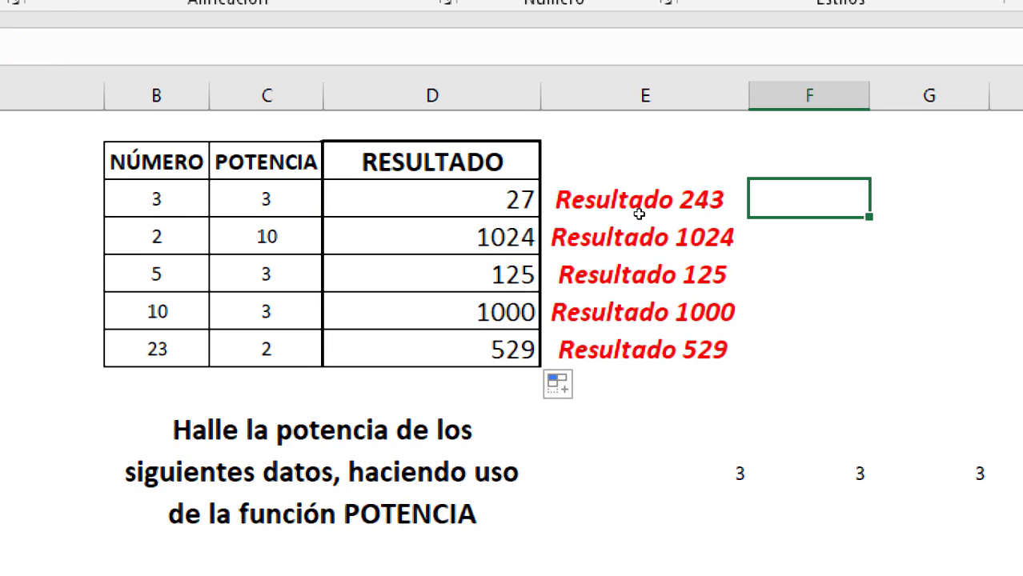
text(=3^3)
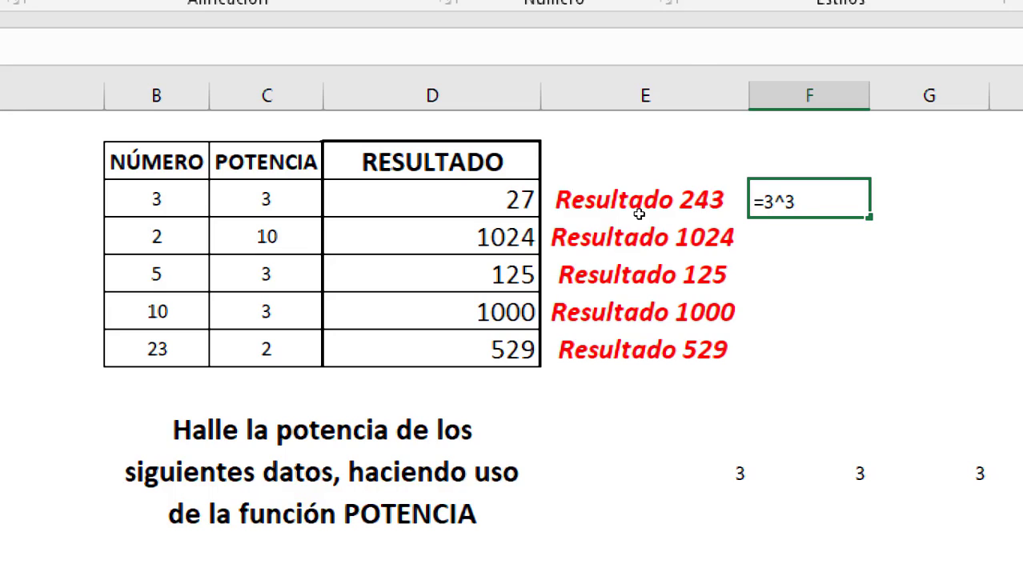
key(Return)
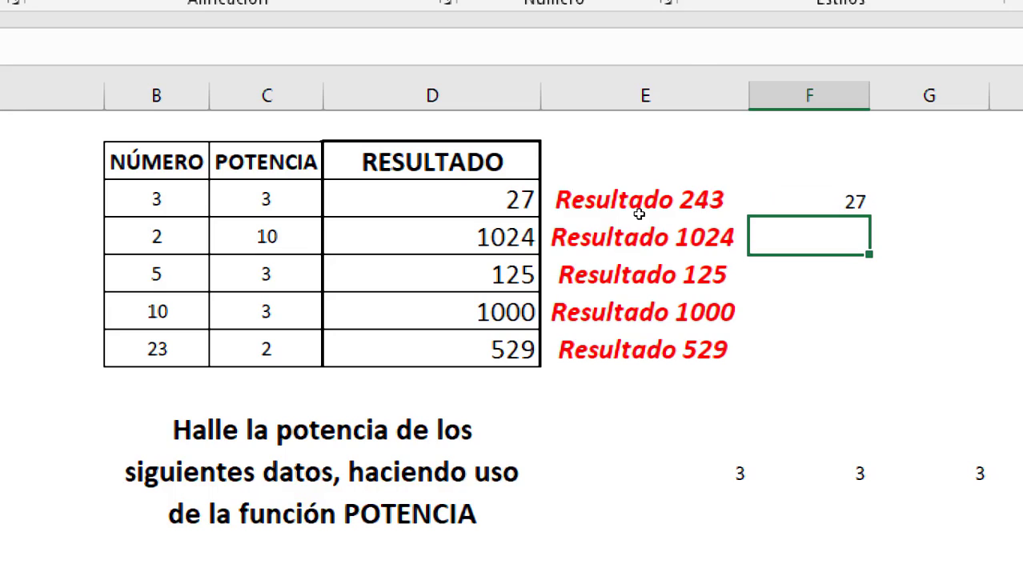
key(Up)
key(F2)
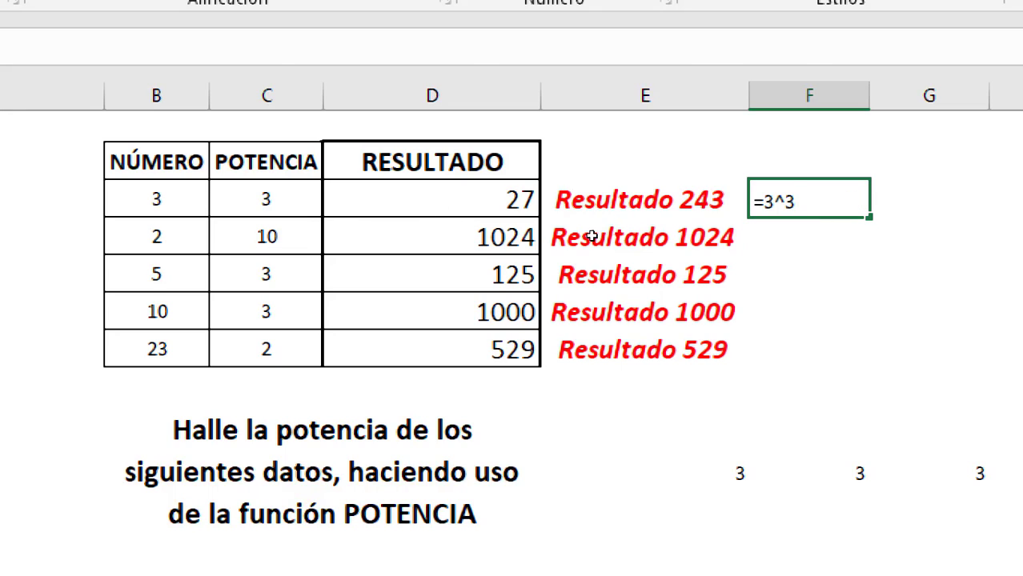
key(Left)
key(Left)
key(BackSpace)
click(156, 198)
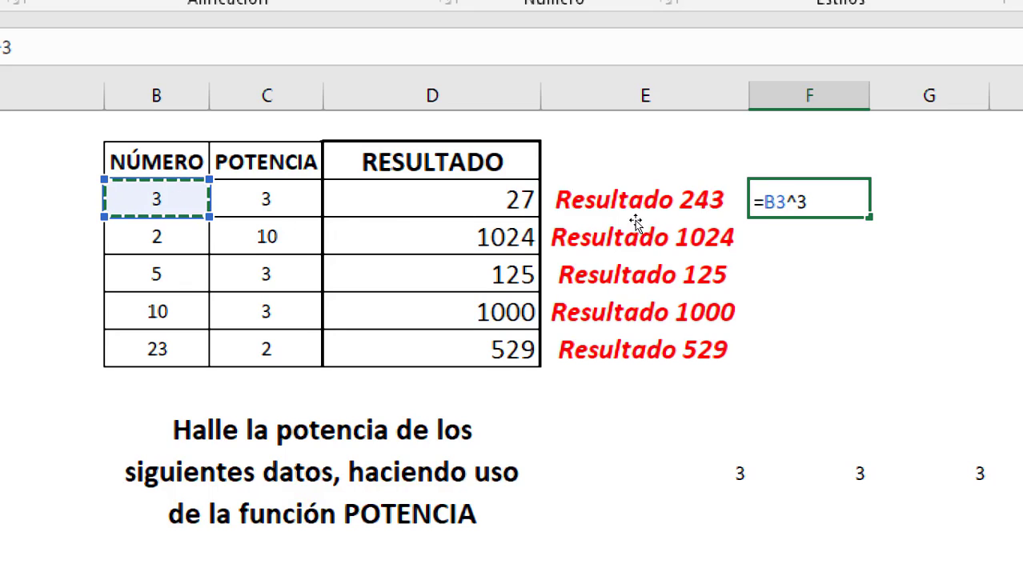
key(Right)
key(Right)
key(BackSpace)
click(266, 200)
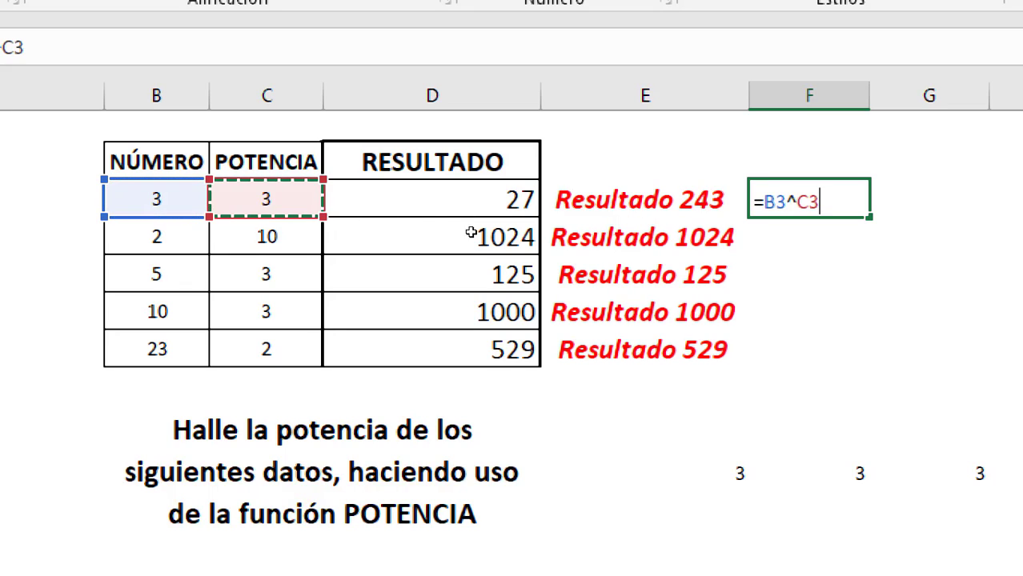
key(Return)
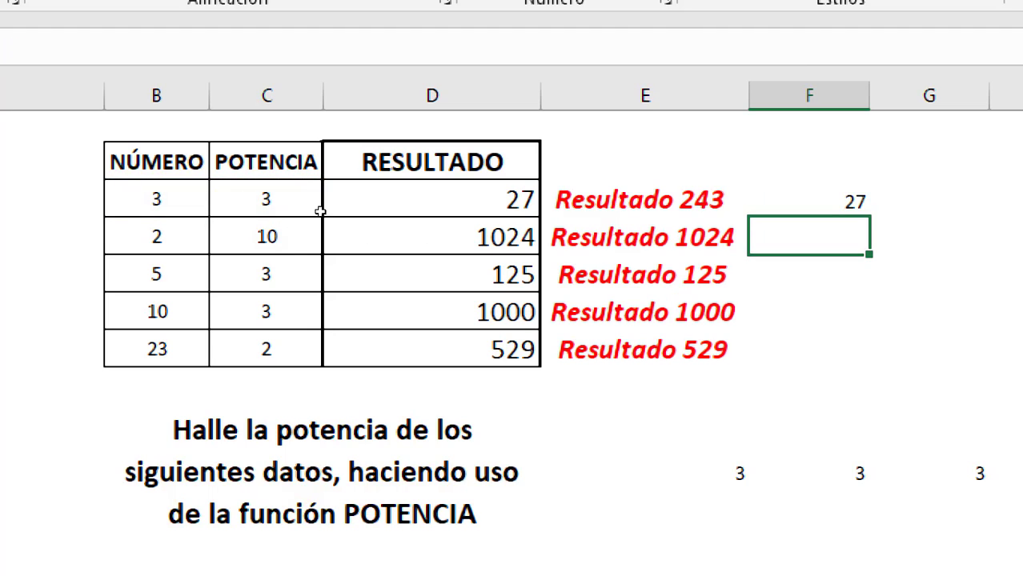
Set the exponent in C3 back to 5 so D3 and F3 show 243.
click(320, 210)
text(5)
key(Return)
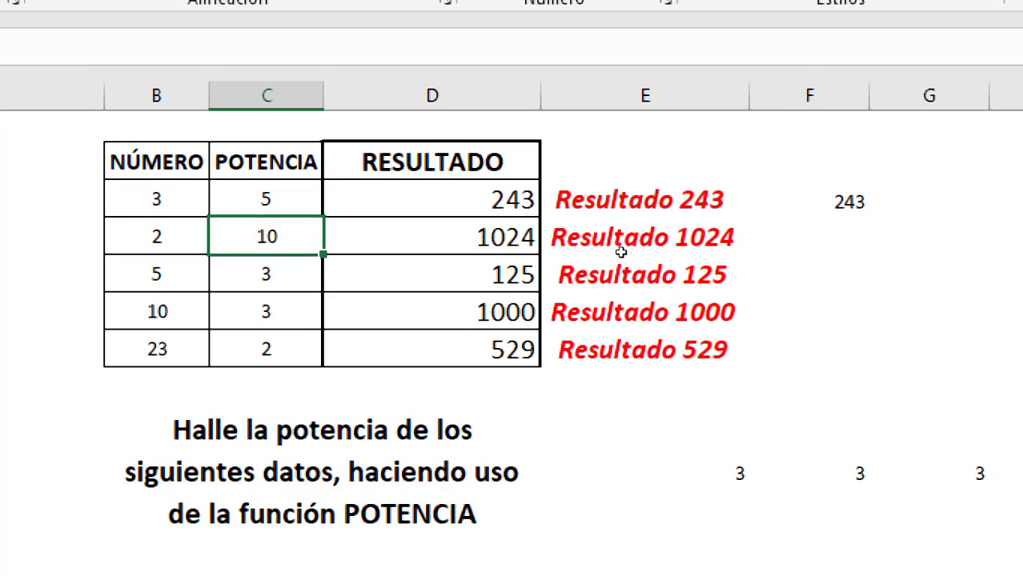
key(Up)
key(Right)
key(Right)
key(Right)
key(F2)
key(Left)
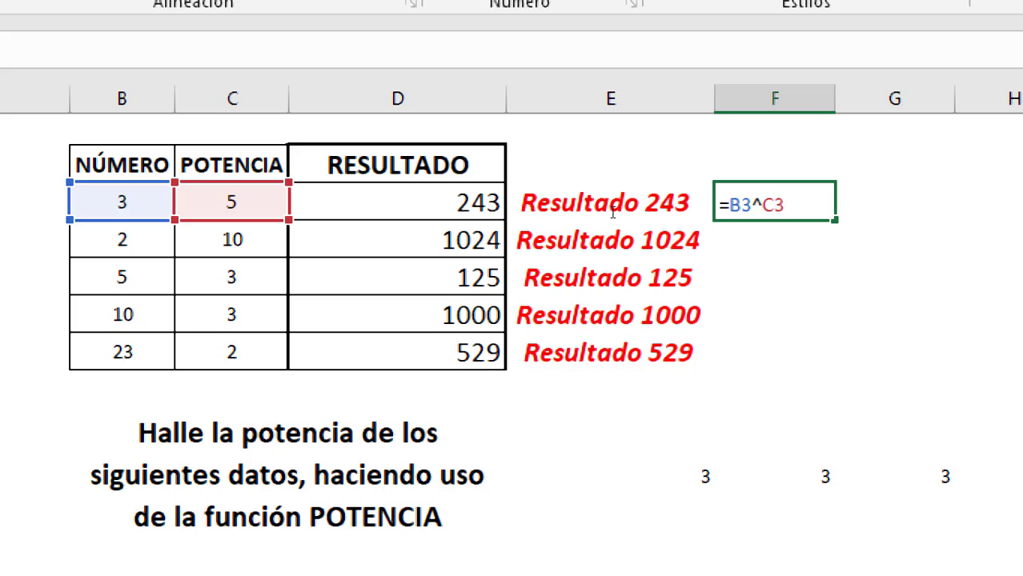
key(shift+Right)
On the PRODUCTO sheet, enter =PRODUCTO(B3:D3) in E3, giving 45.
key(Return)
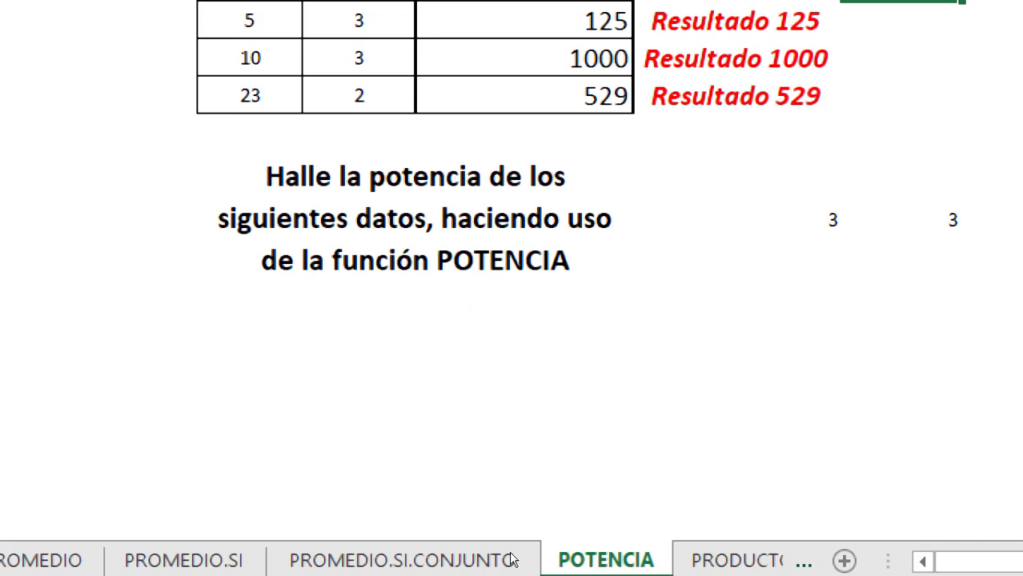
key(ctrl+Page_Down)
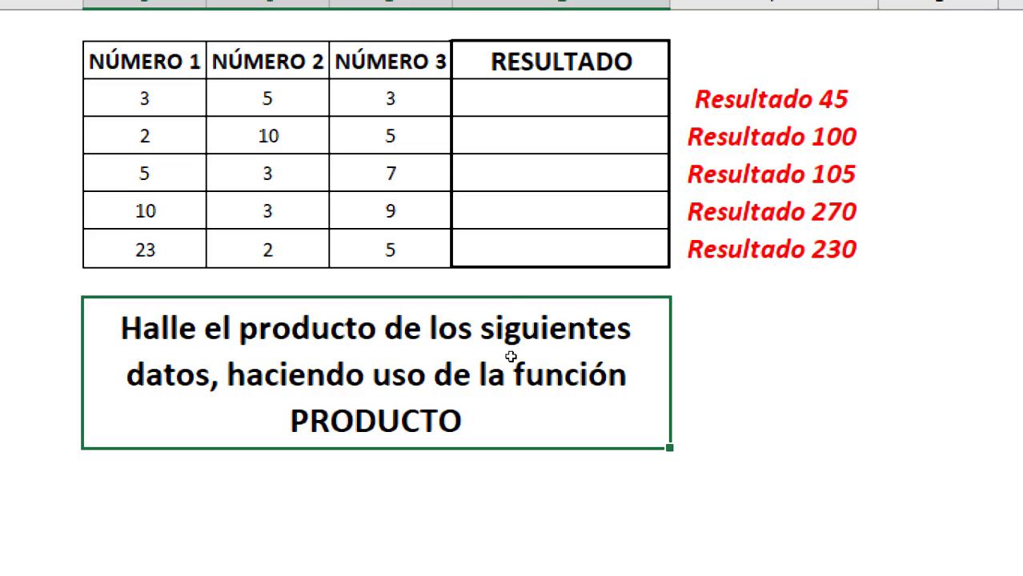
key(Up)
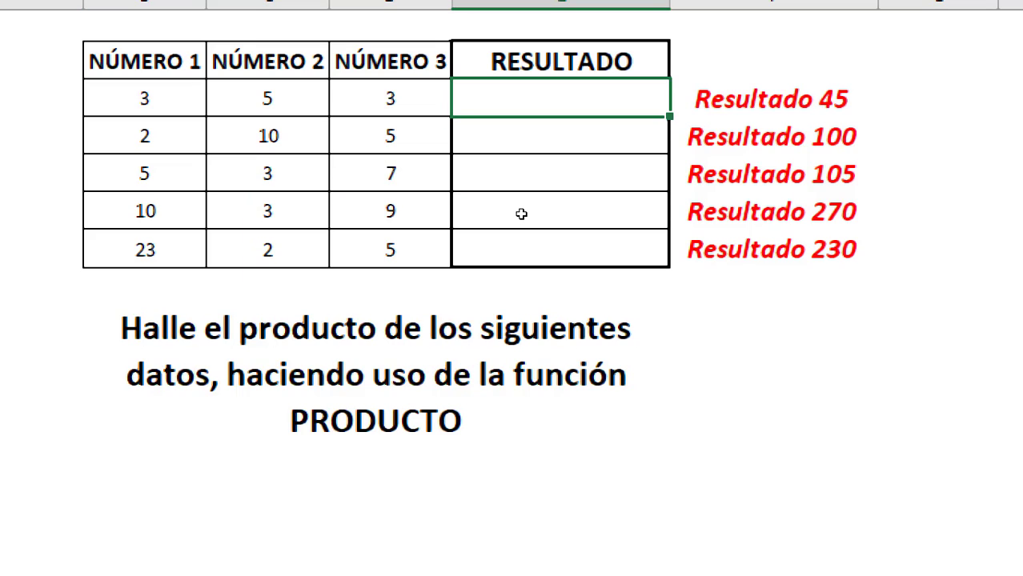
text(=pro)
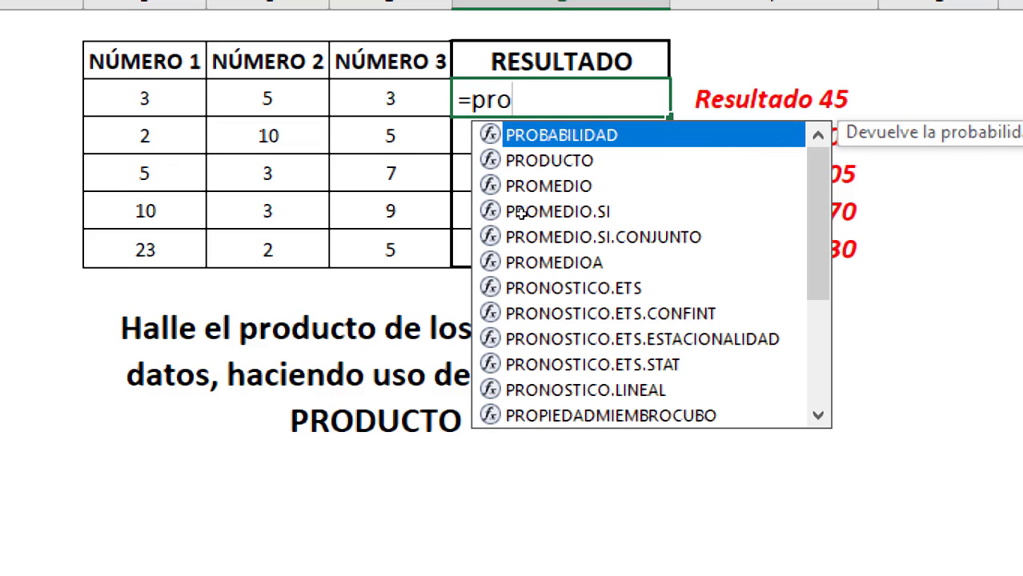
key(Down)
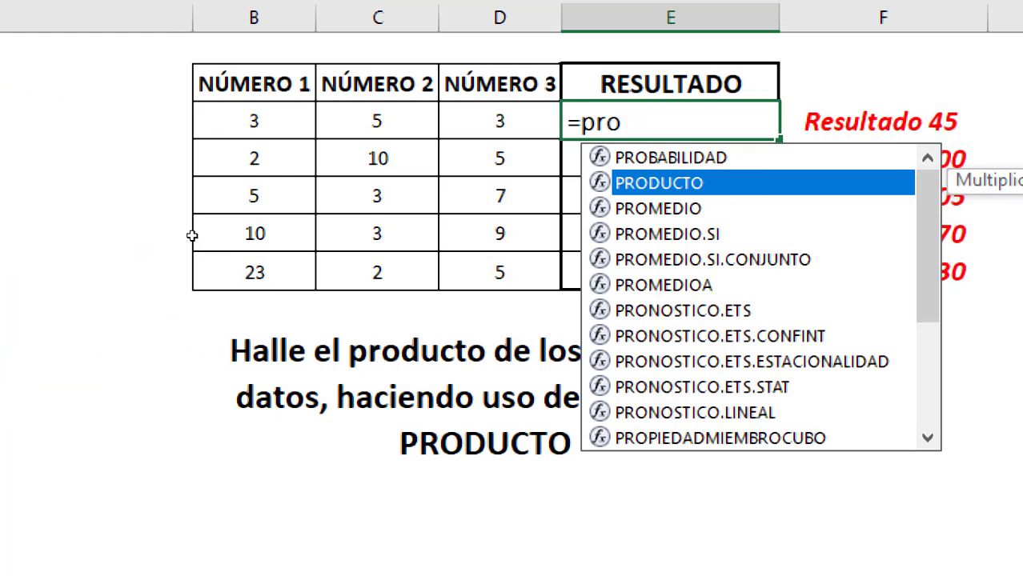
key(Tab)
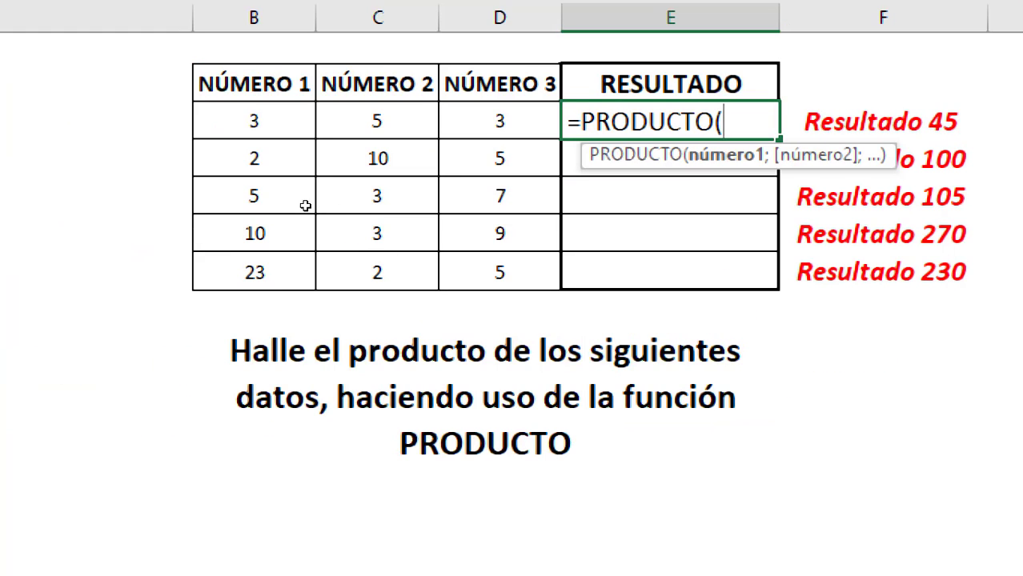
drag(303, 206, 414, 216)
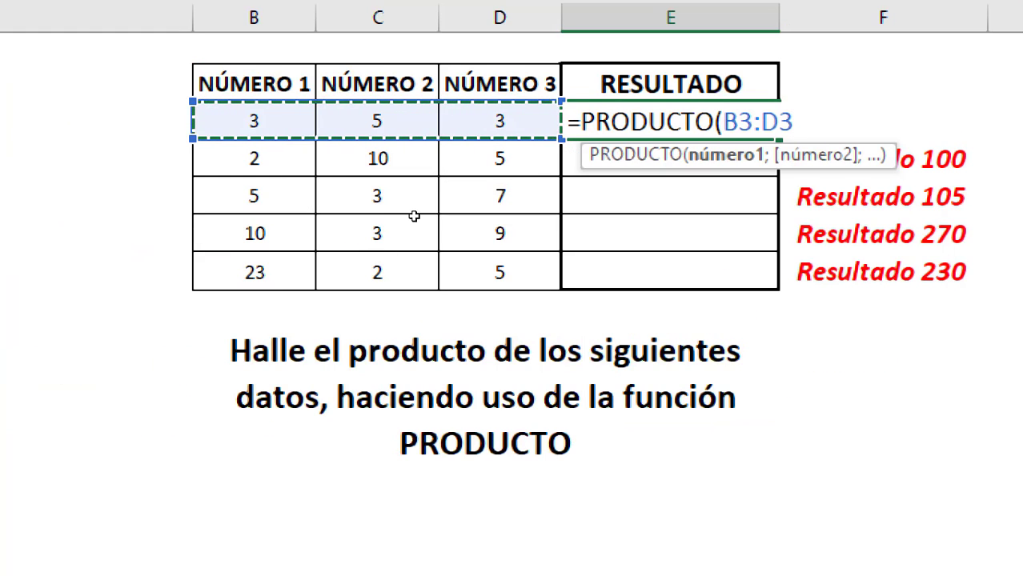
text())
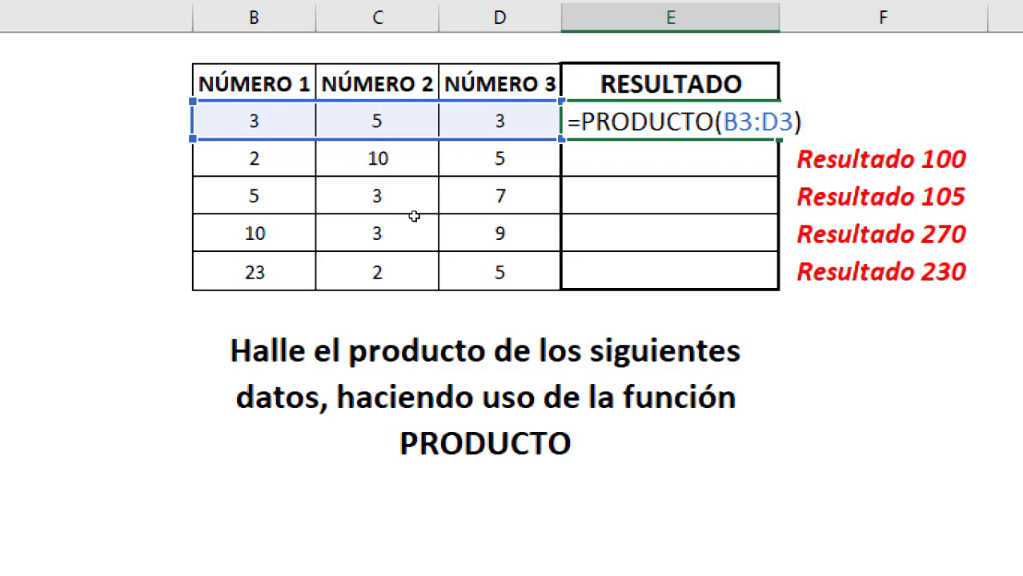
key(Return)
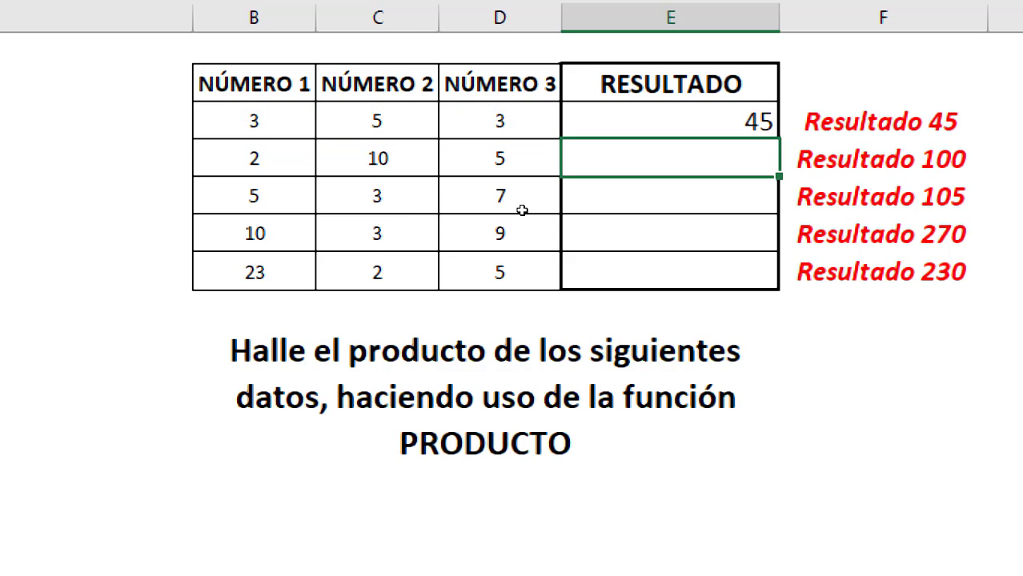
Check the E3 formula and begin a =PRODUCTO formula in E4.
key(Up)
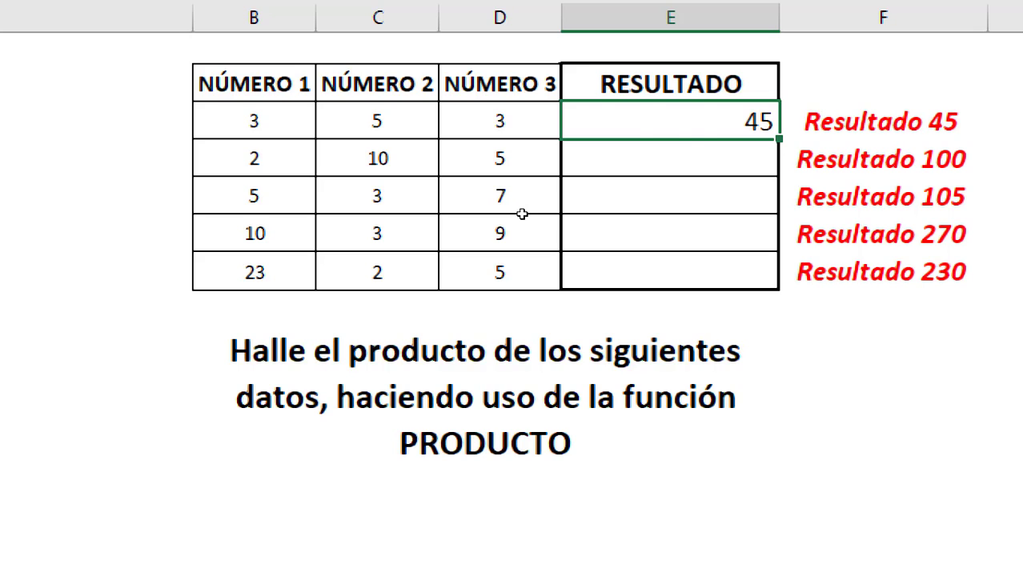
key(F2)
key(Return)
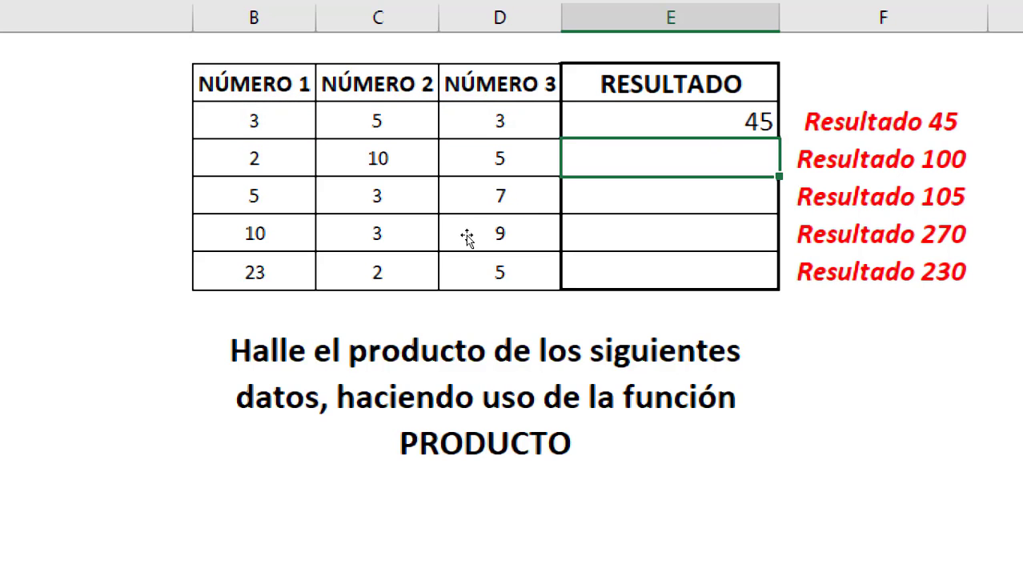
text(=p)
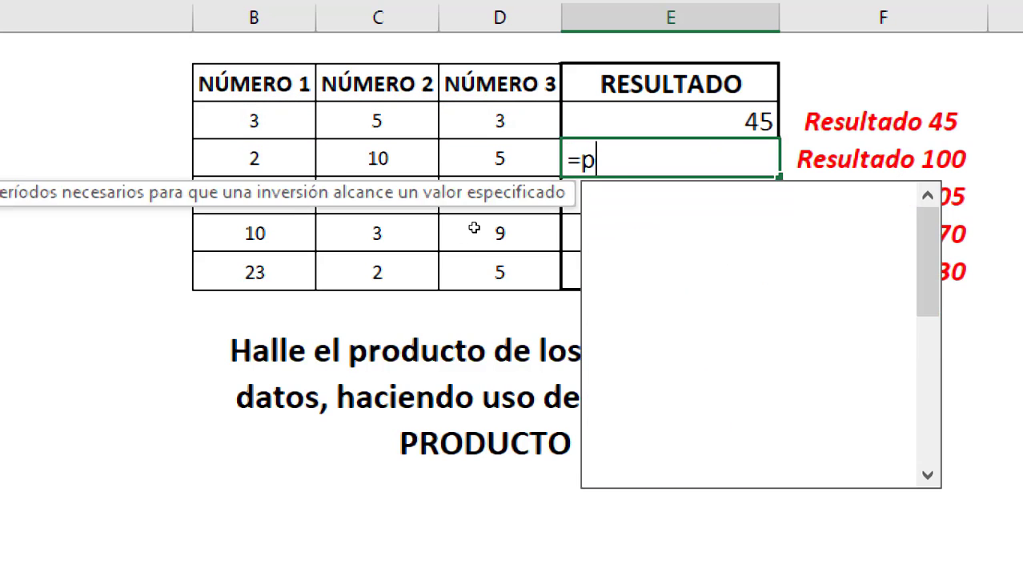
text(rodu)
key(Tab)
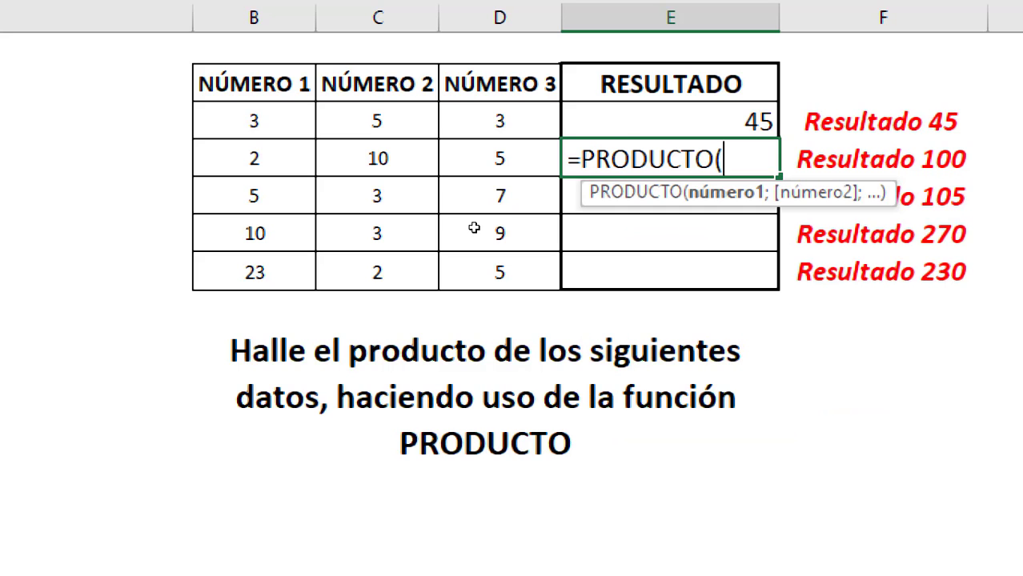
key(BackSpace)
key(BackSpace)
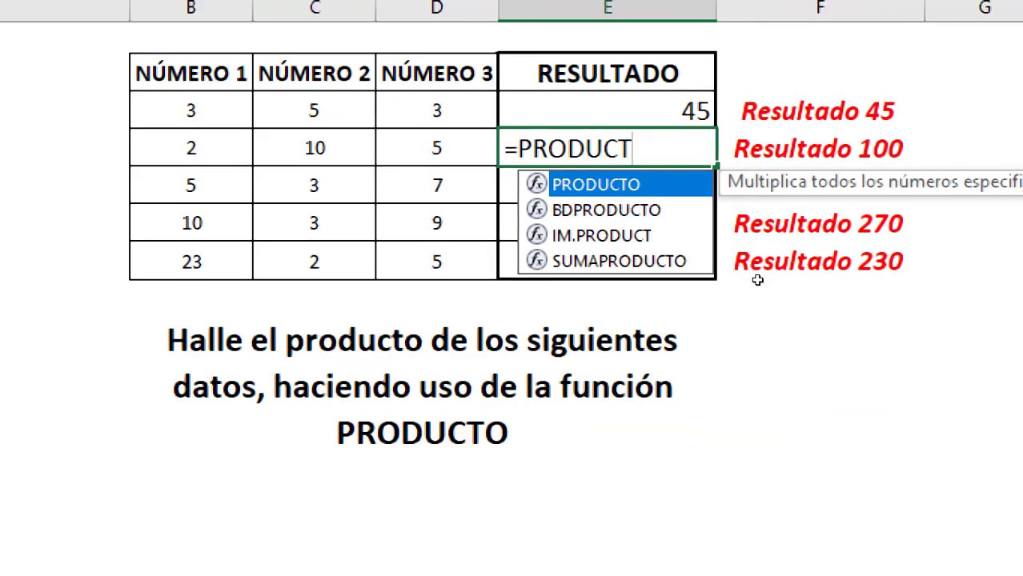
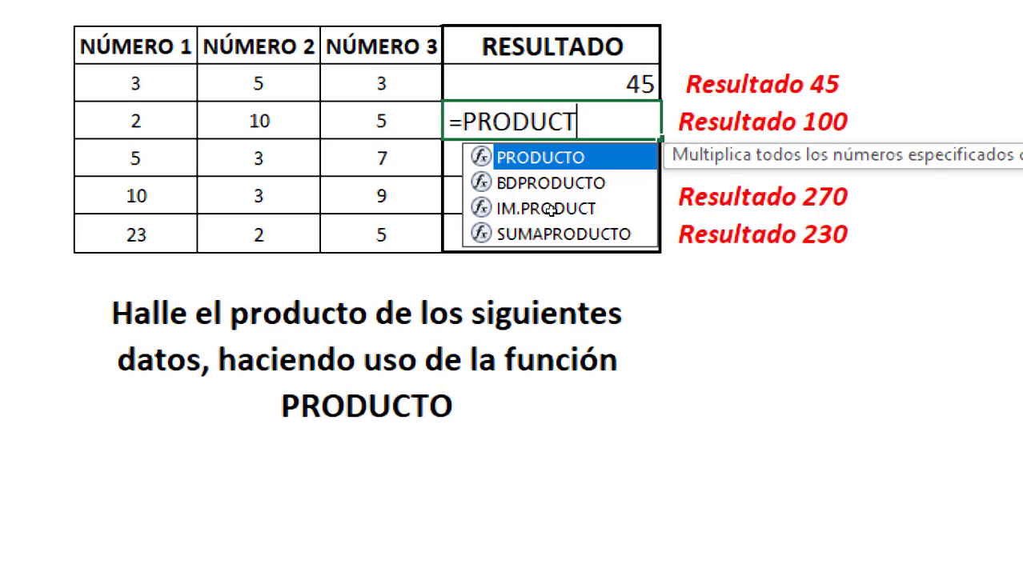
Enter =B4*C4*D4 in the second RESULTADO cell, giving 100.
key(Tab)
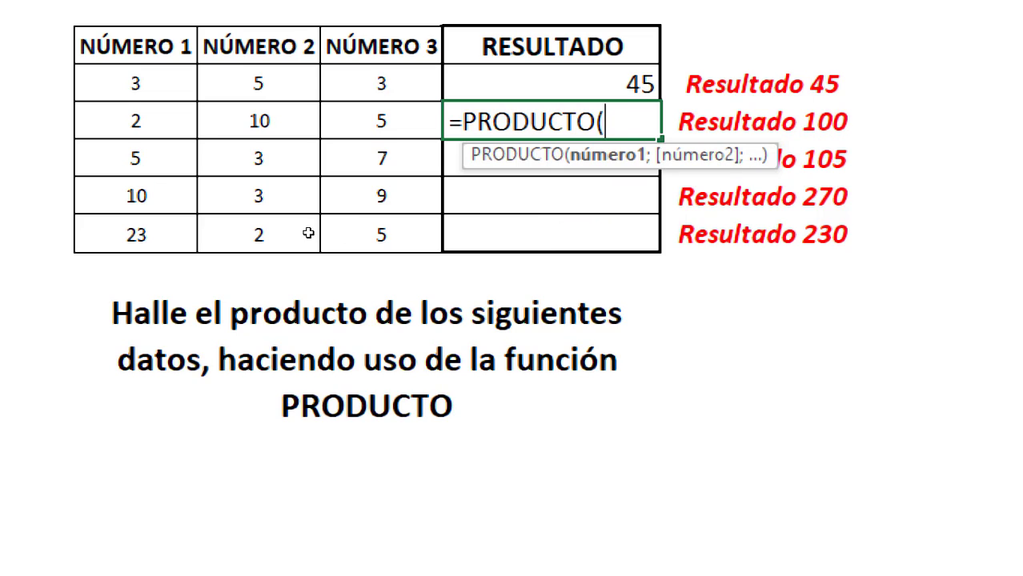
key(Left)
key(Left)
key(Left)
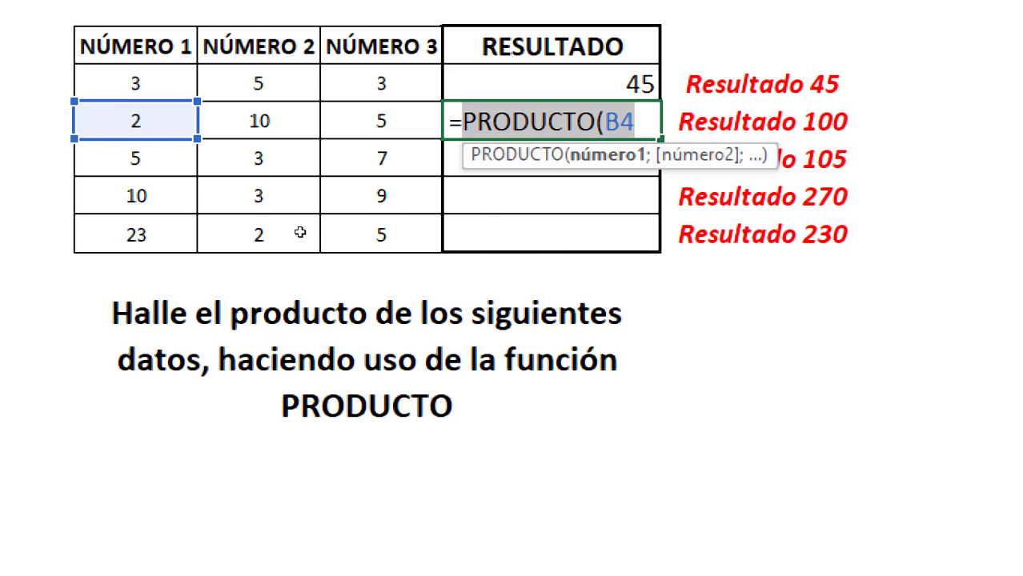
text(*)
key(Left)
key(Left)
text(*)
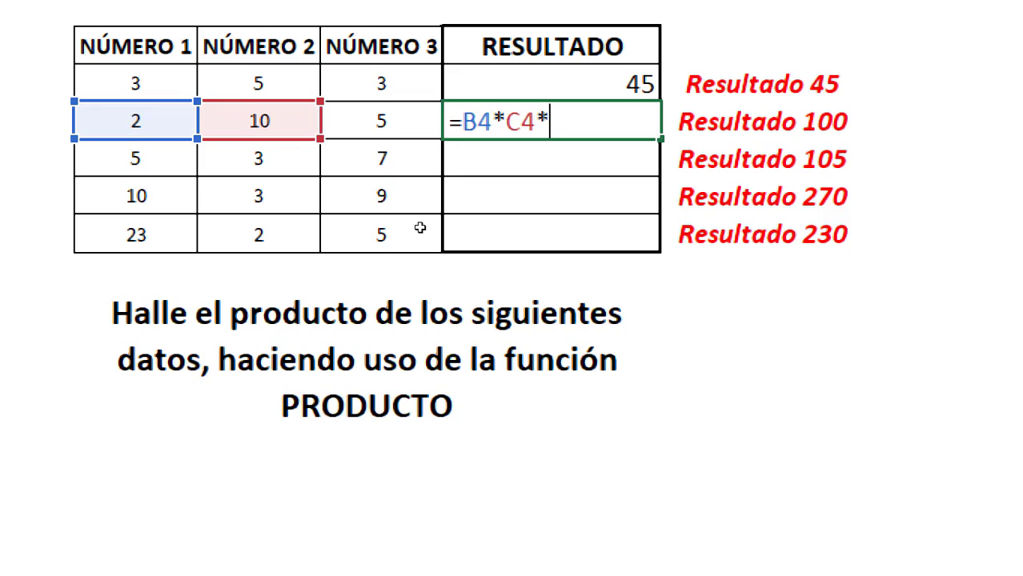
key(Left)
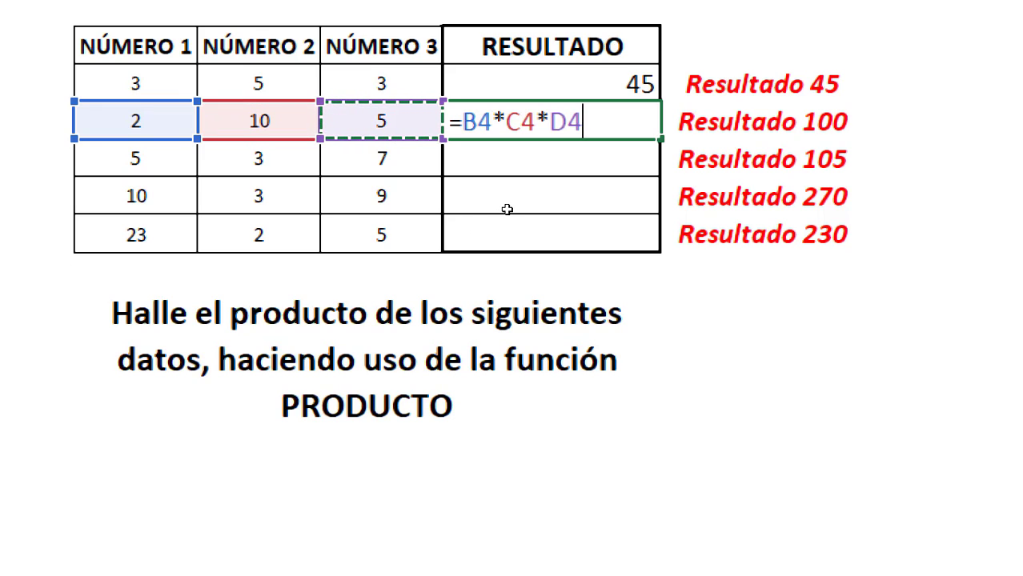
key(Return)
key(Up)
key(Up)
Open the first result cell's formula, cancel the mistaken edit and clear it for retyping.
key(F2)
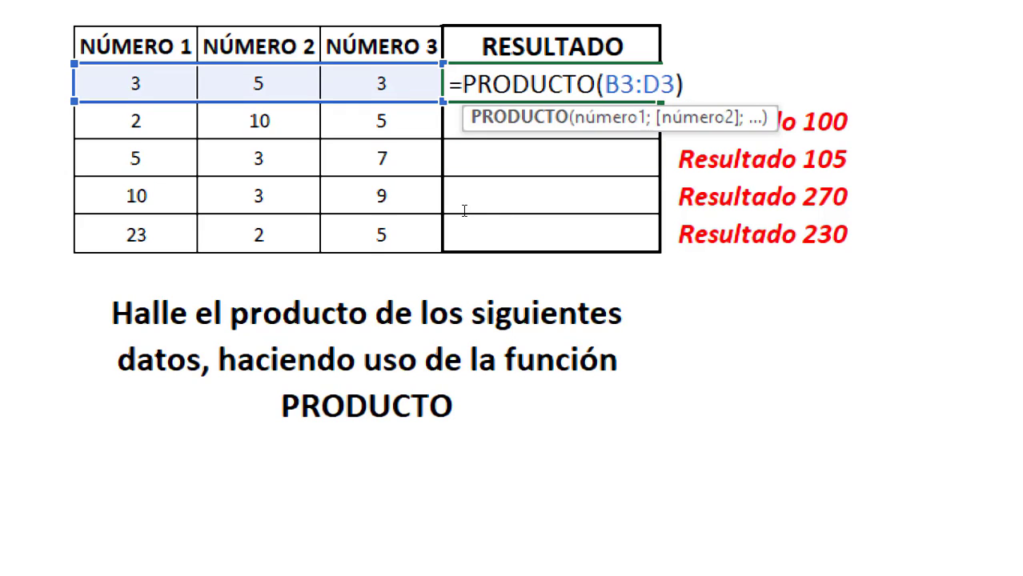
key(shift+Right)
key(shift+Right)
key(shift+Right)
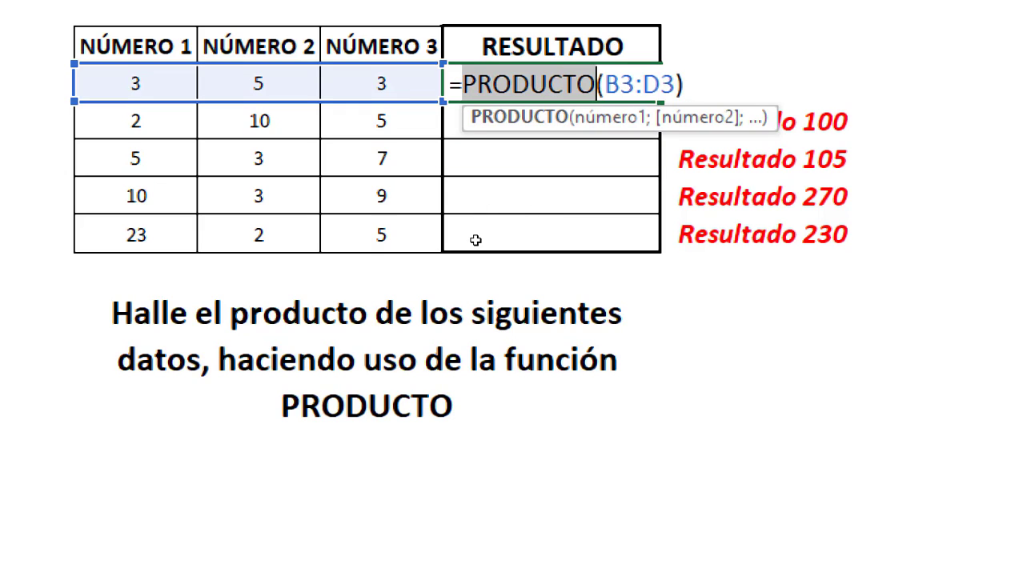
key(Down)
key(Down)
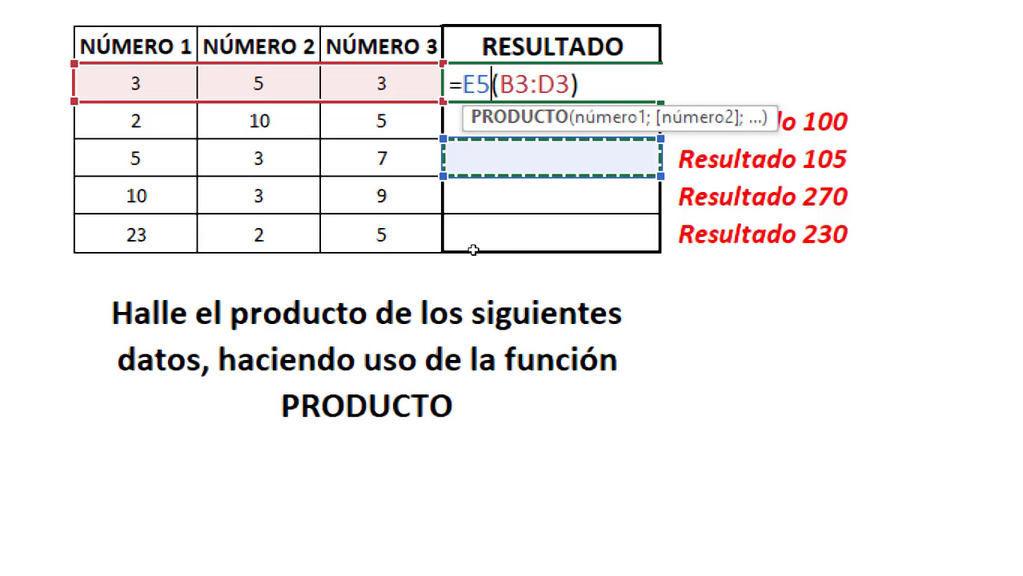
key(Escape)
key(F2)
key(Escape)
Retype the first row's formula as =PRODUCTO(B3;…), which Excel rejects as malformed.
text(=pr)
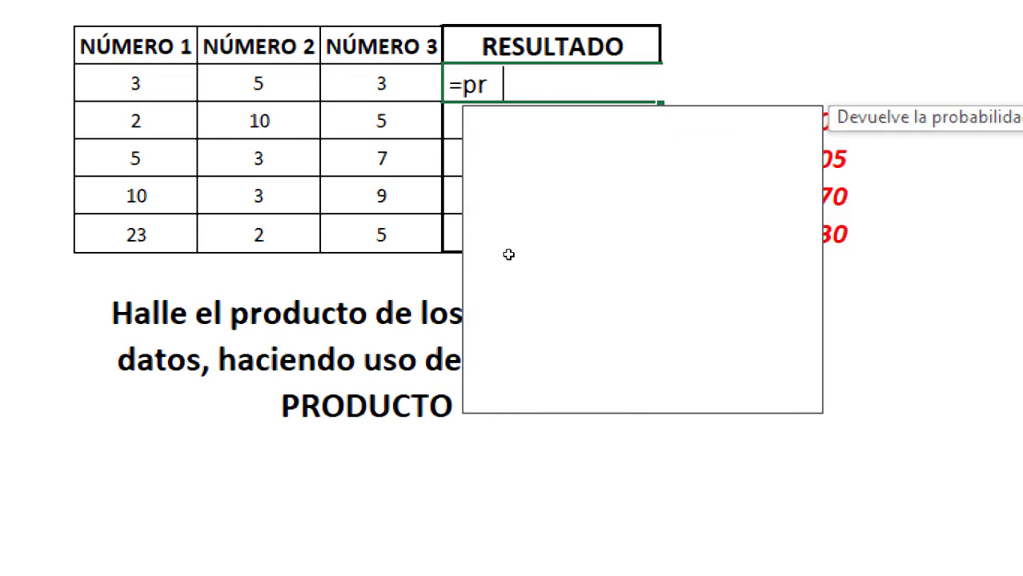
text(odu)
key(Tab)
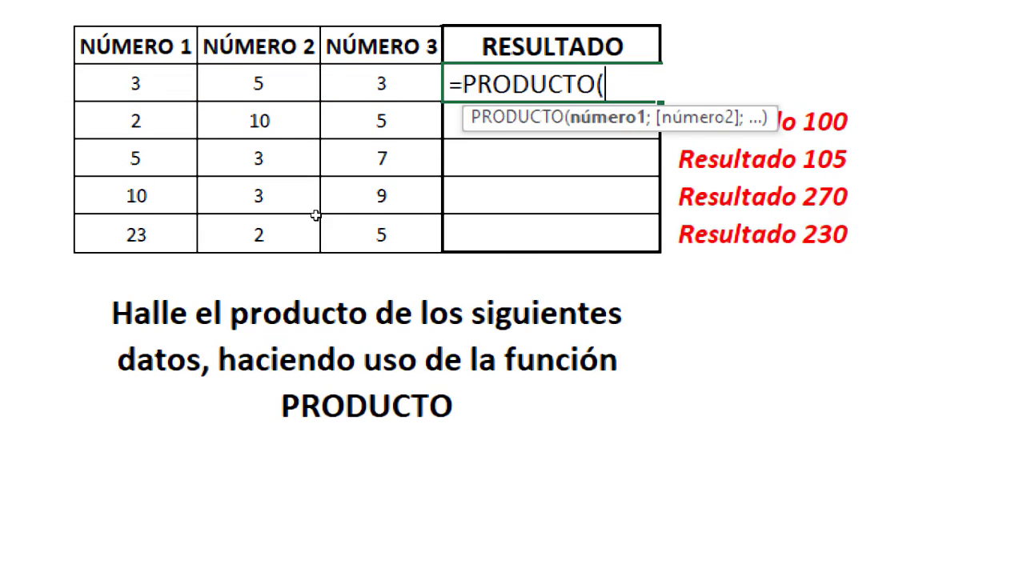
key(Left)
key(Left)
key(Left)
text(*)
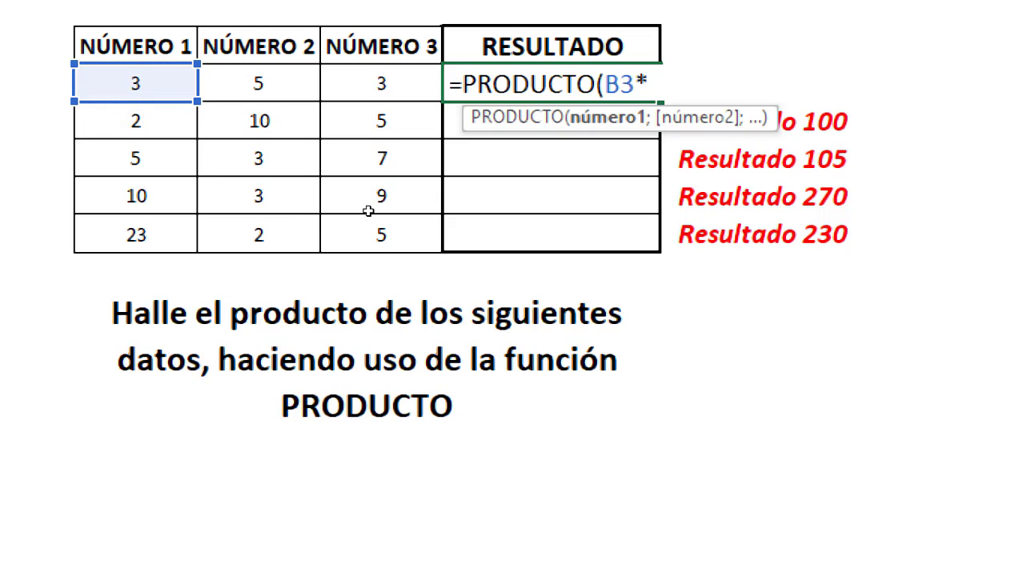
key(BackSpace)
text(;)
key(Left)
key(Left)
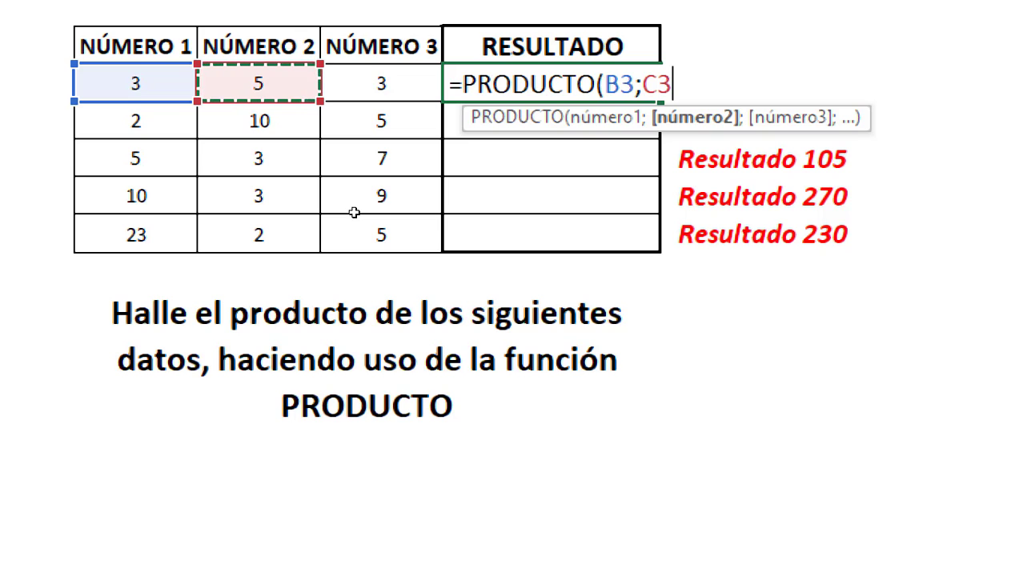
key(Up)
key(Up)
text(,)
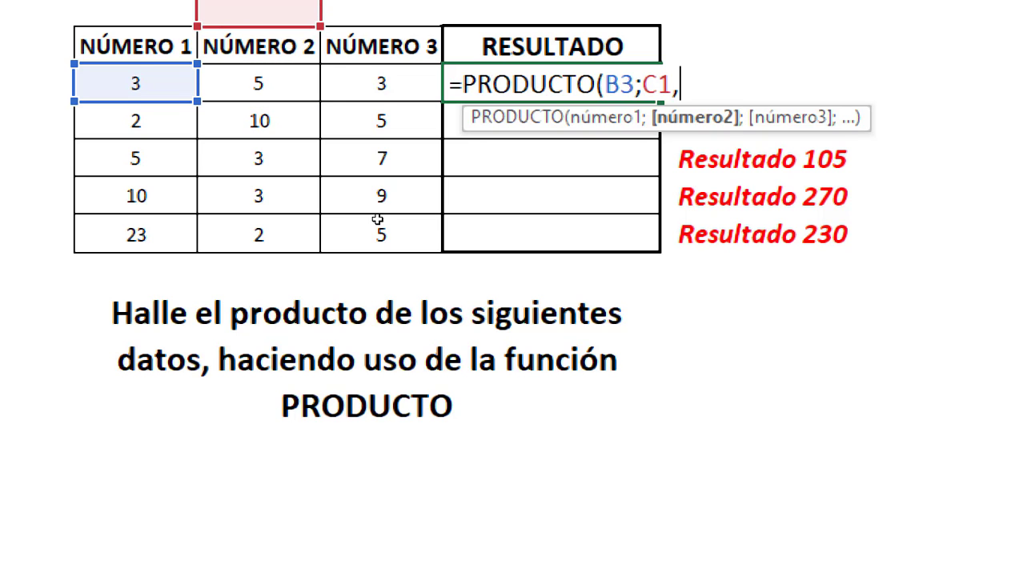
key(Return)
Dismiss the error and finish the formula as =PRODUCTO(B3:D3), returning 45.
click(528, 378)
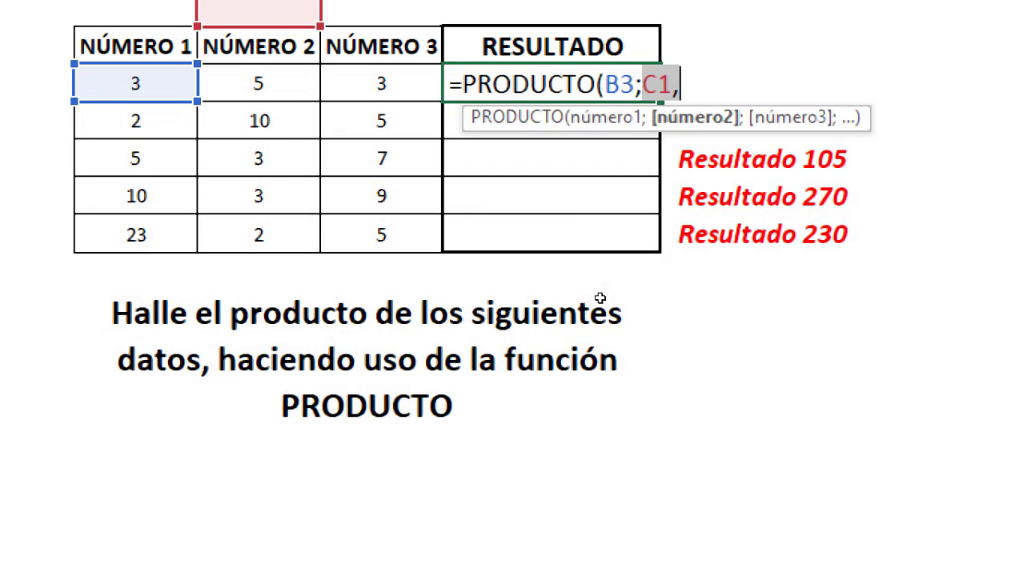
key(BackSpace)
key(Left)
key(Left)
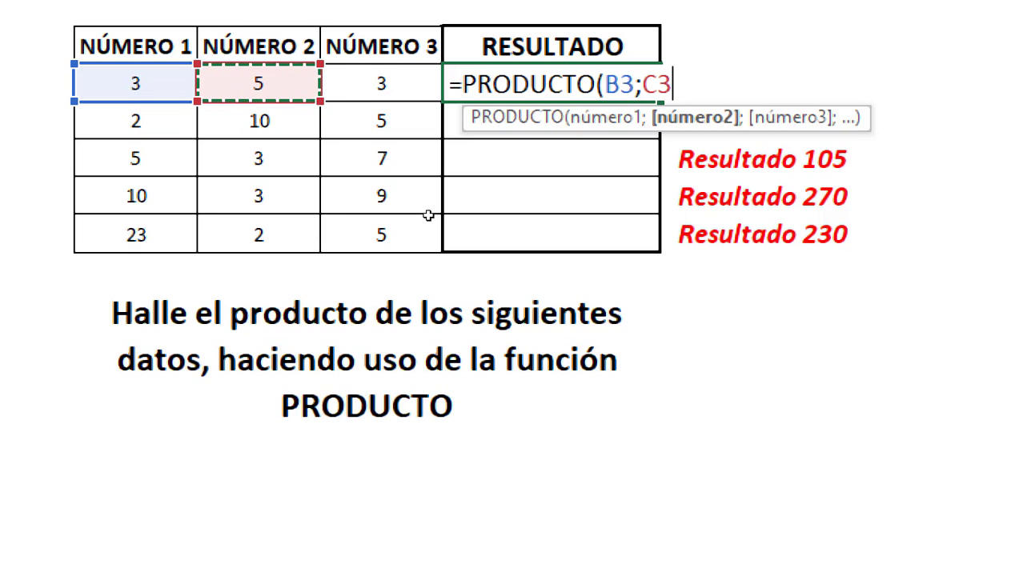
text(;)
key(Left)
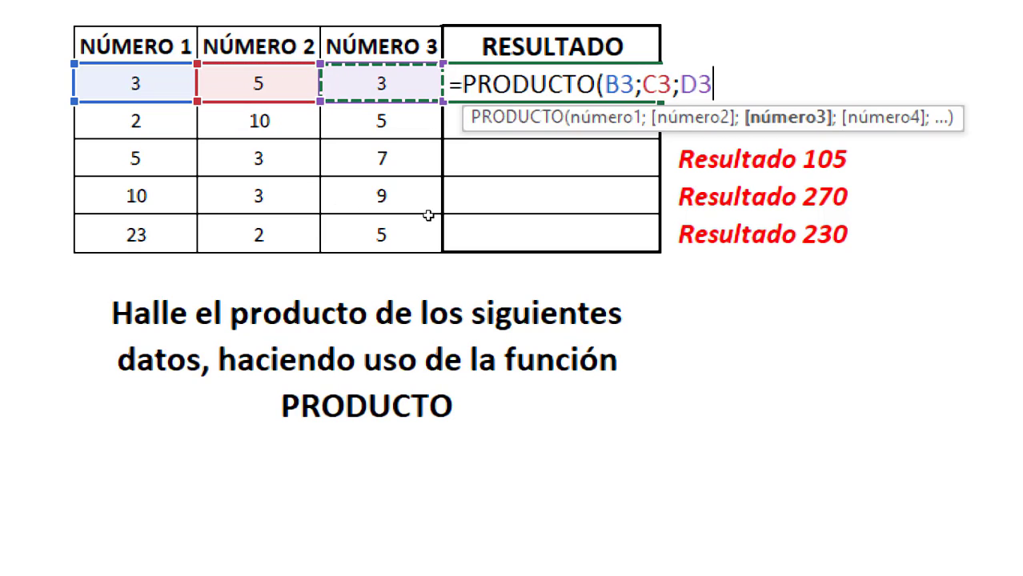
key(BackSpace)
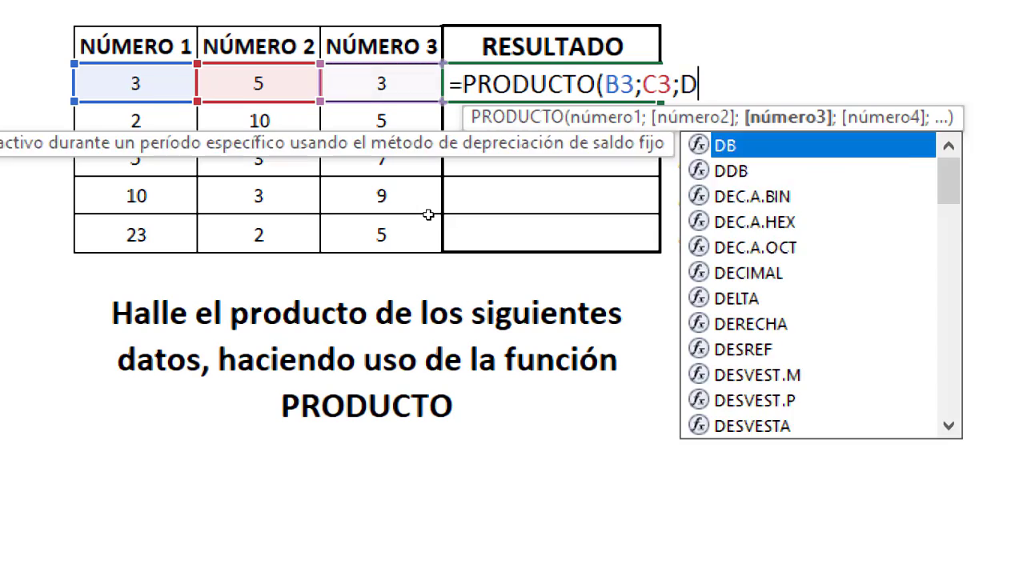
key(BackSpace)
key(BackSpace)
key(BackSpace)
key(BackSpace)
key(BackSpace)
key(BackSpace)
key(BackSpace)
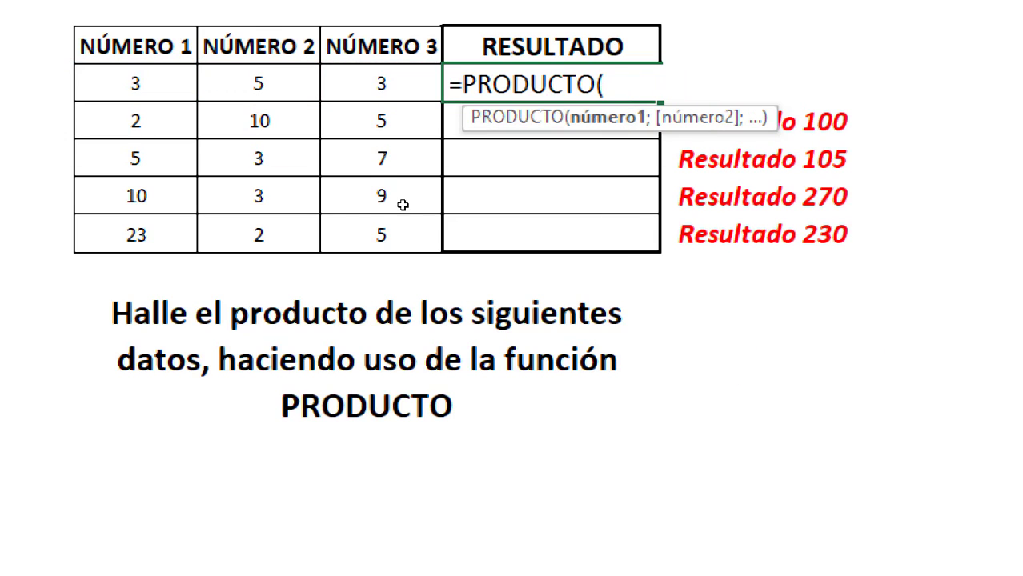
key(Left)
key(Left)
key(Left)
key(shift+Right)
key(shift+Right)
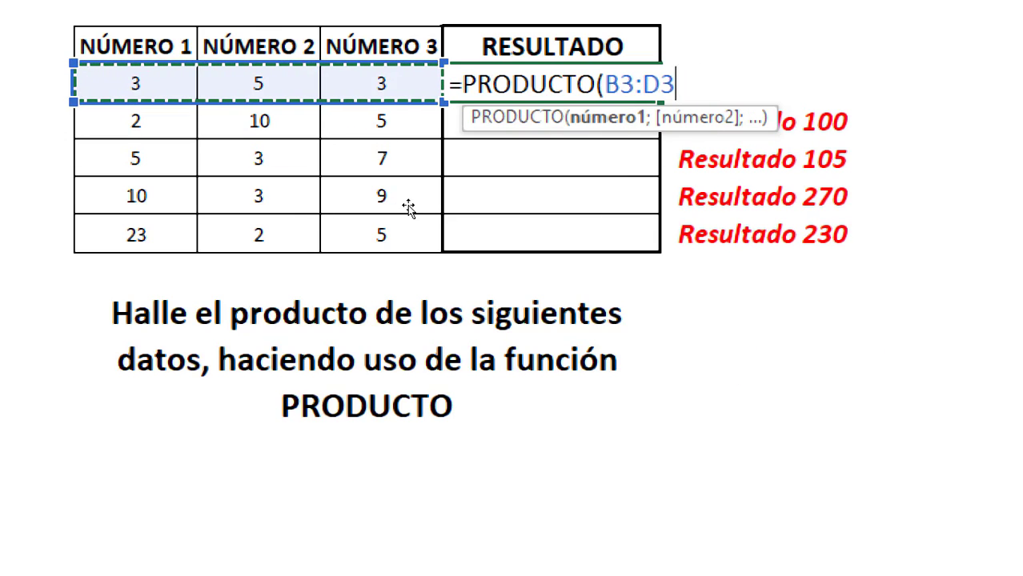
text())
key(Return)
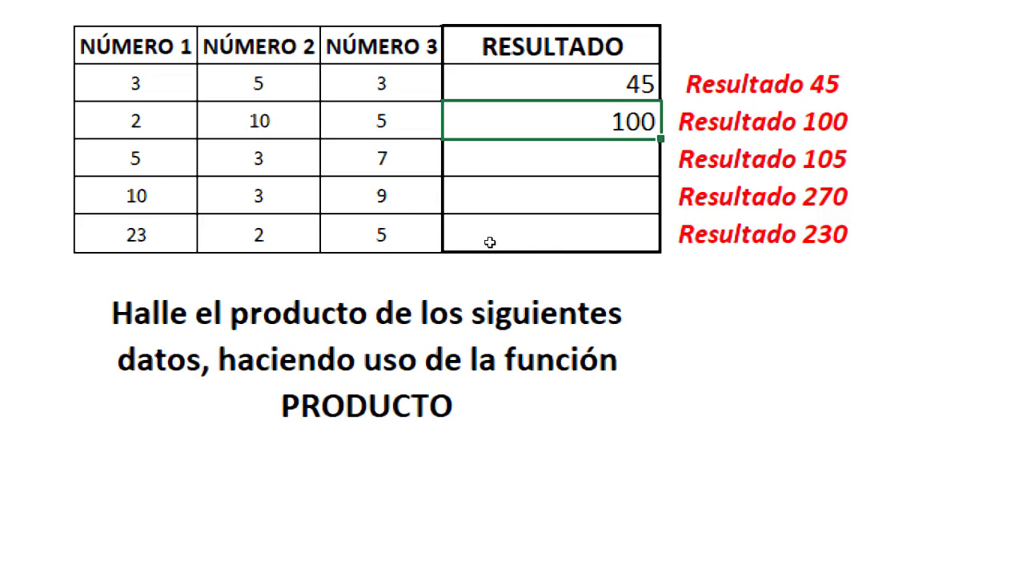
Enter =PRODUCTO(B3;C4;D5) in the third RESULTADO cell, giving 210.
key(Down)
text(=pr)
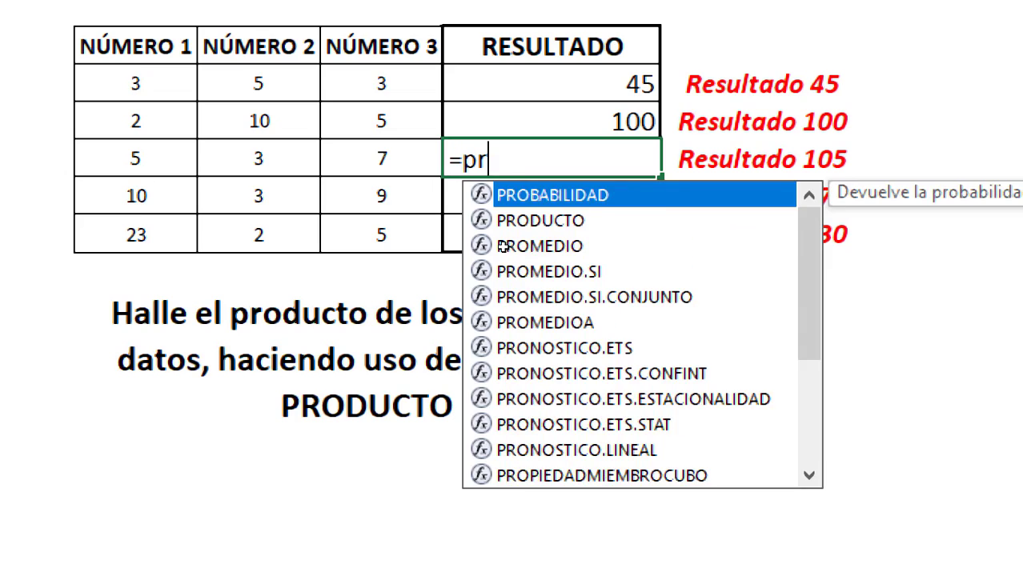
text(od)
key(Tab)
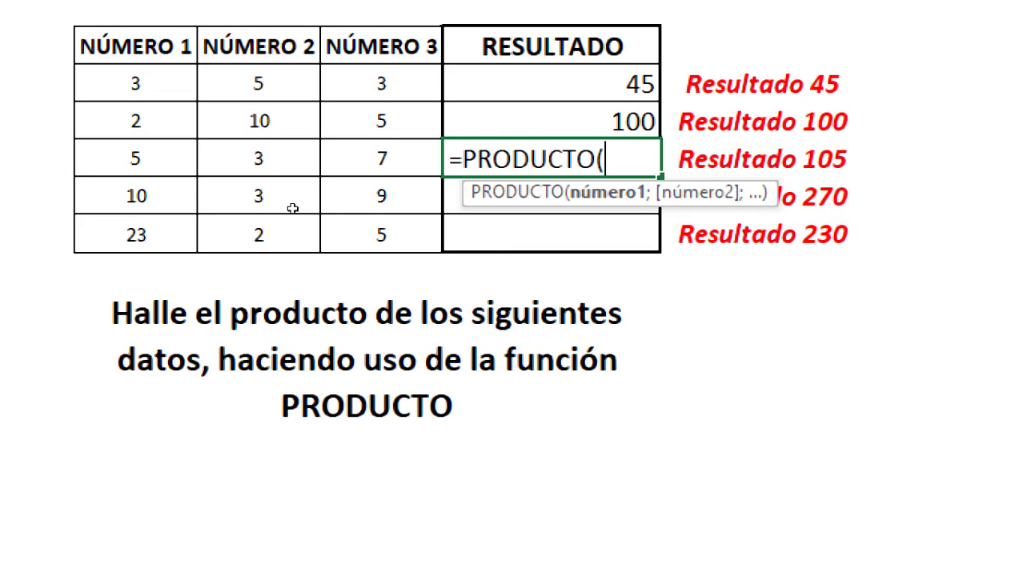
key(Left)
key(Left)
key(Left)
key(Up)
key(Up)
text(;)
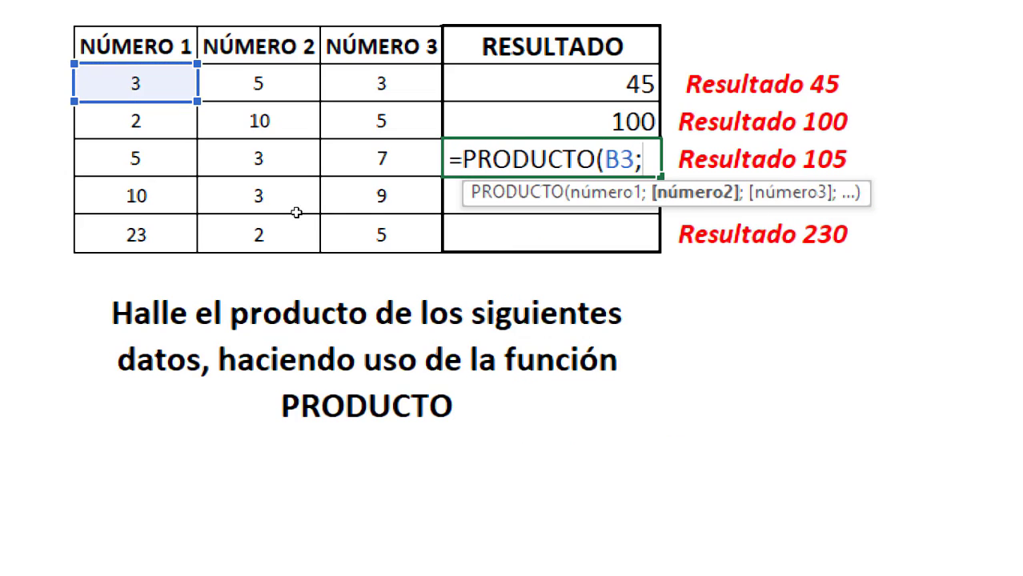
key(Left)
key(Up)
text(;C4)
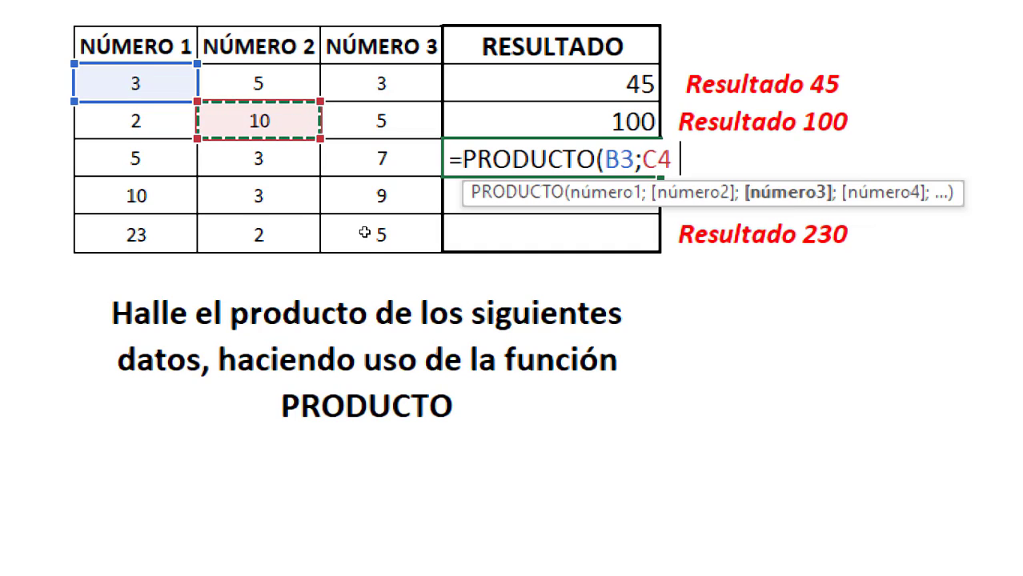
text(;)
key(Left)
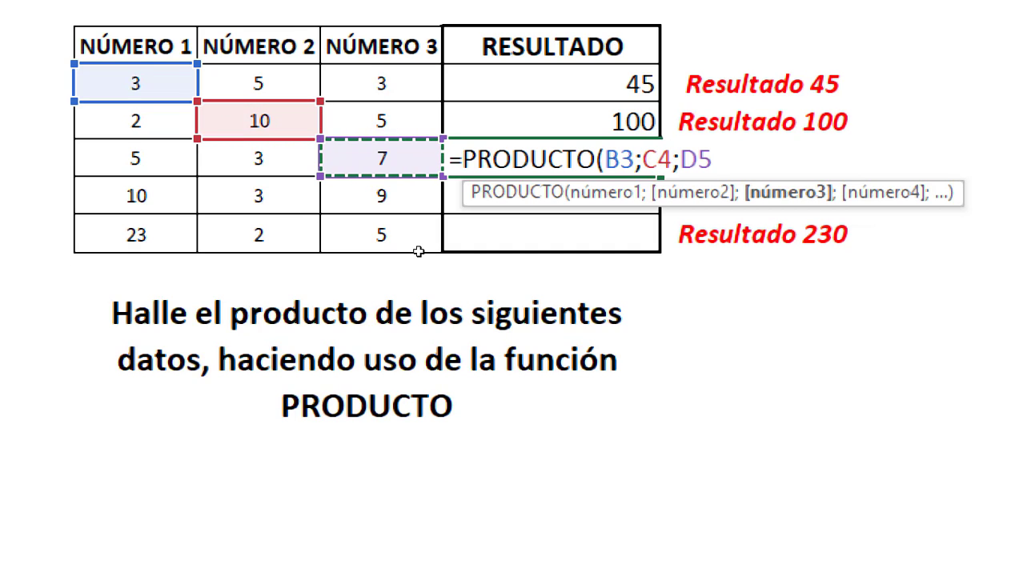
text())
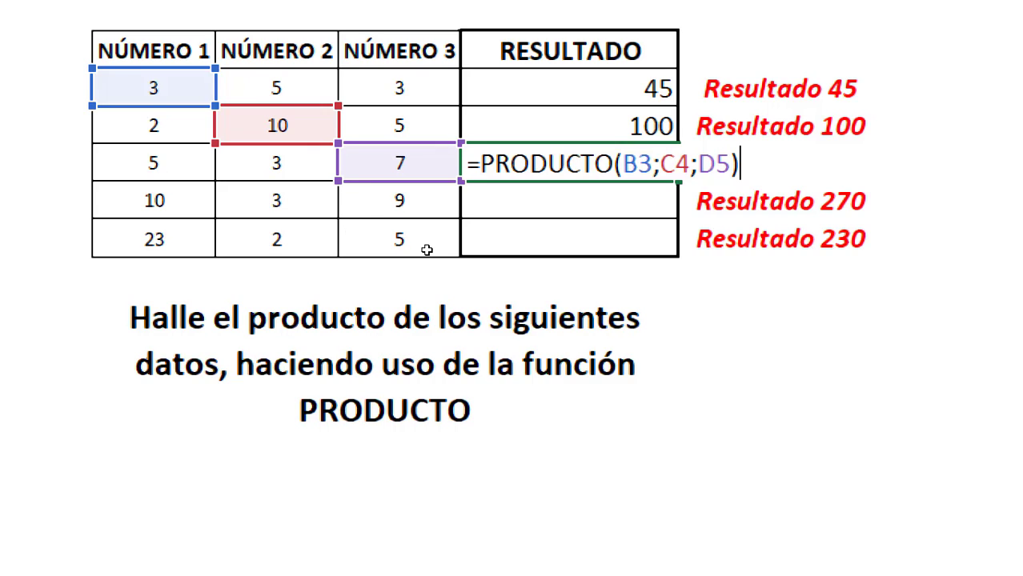
key(Return)
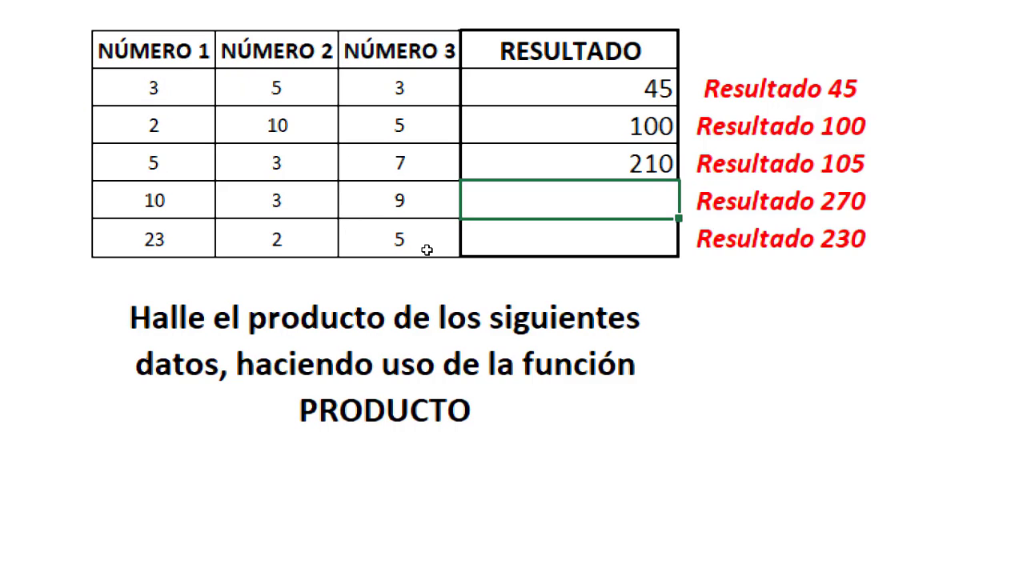
Review the third row's PRODUCTO formula and confirm it unchanged.
double_click(548, 163)
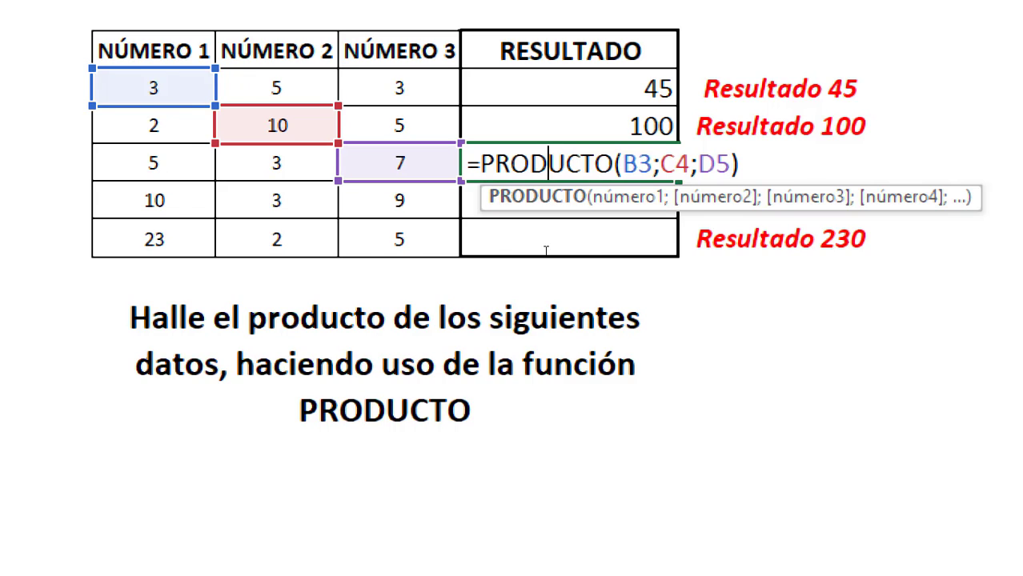
key(ctrl+shift+Right)
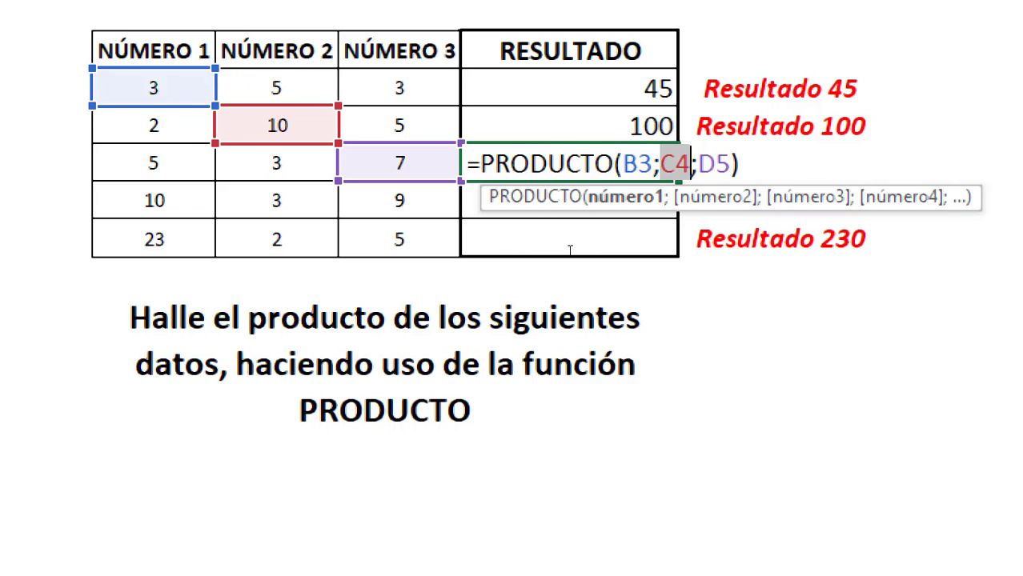
key(ctrl+shift+Right)
key(ctrl+shift+Right)
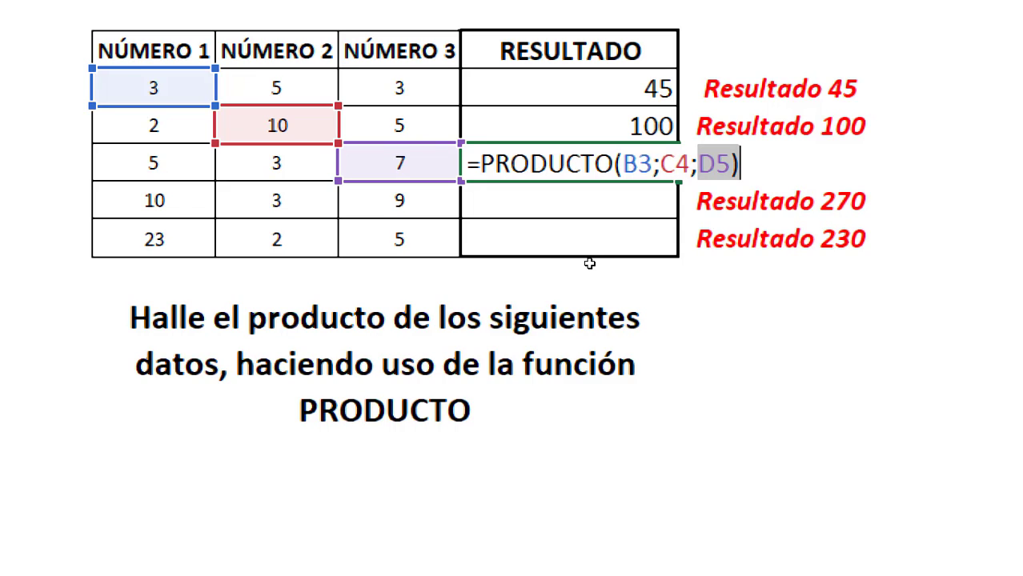
key(Return)
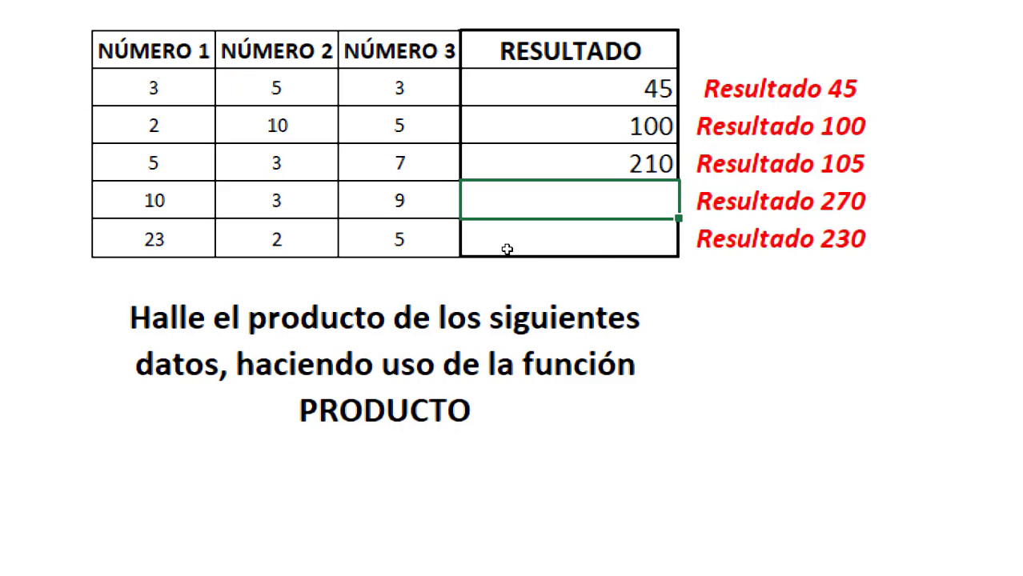
Enter =B3*C4*D5 in the fourth RESULTADO cell, giving 210.
text(=)
key(Up)
key(Up)
key(Up)
key(Left)
key(Left)
key(Left)
text(*)
key(Up)
key(Up)
key(Left)
key(Left)
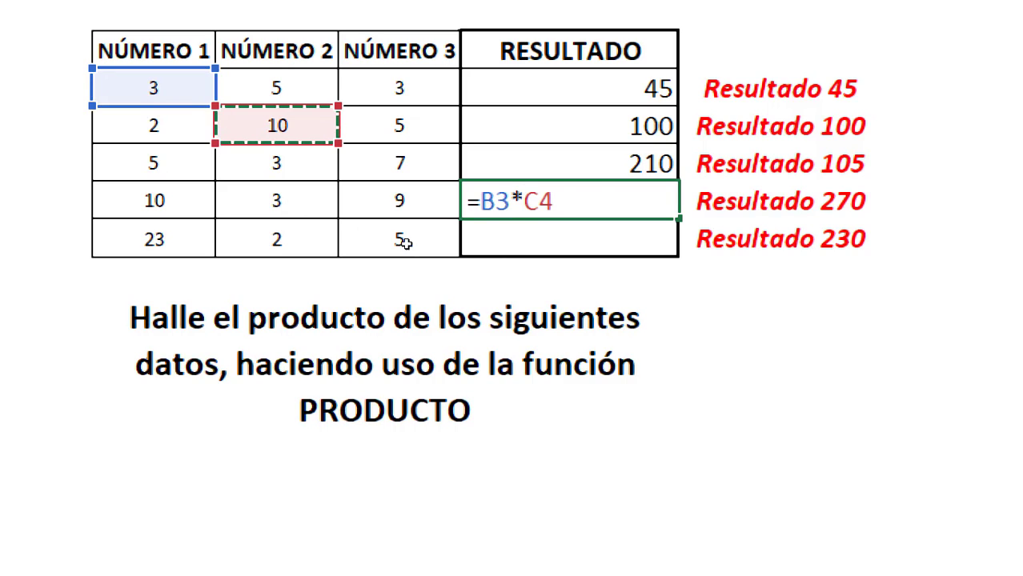
text(*)
key(Up)
key(Left)
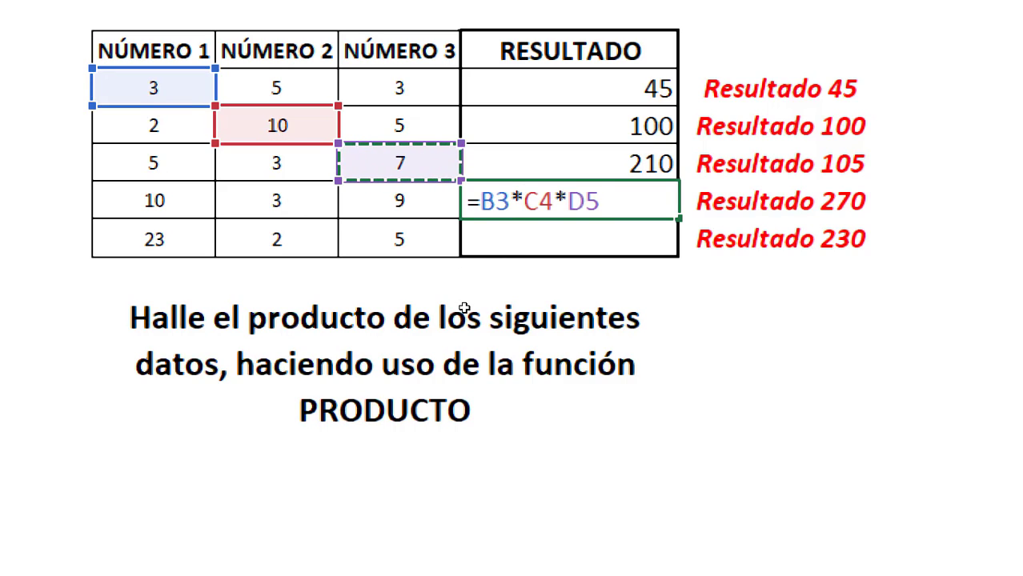
key(Return)
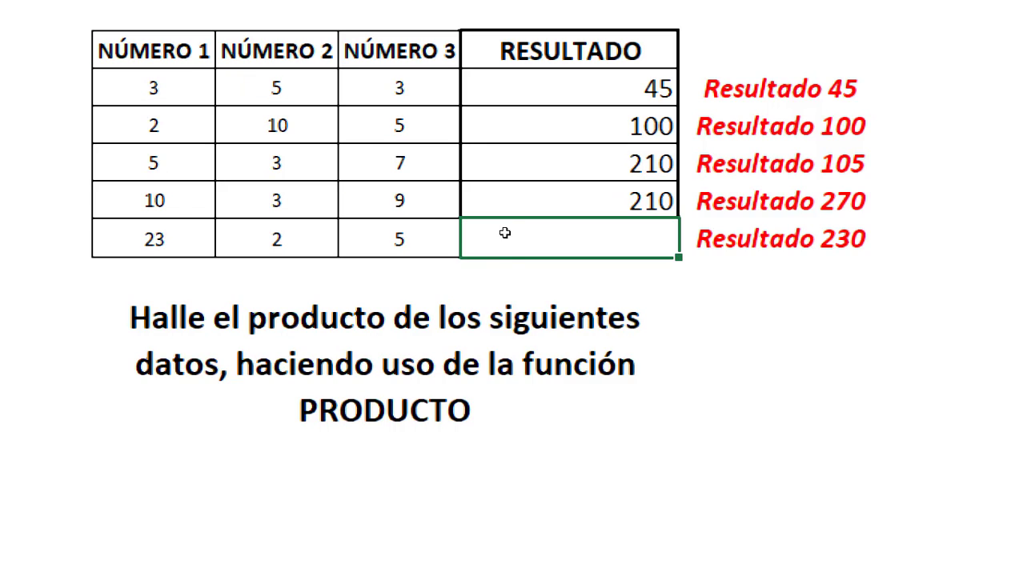
key(Up)
key(Up)
key(Up)
key(Up)
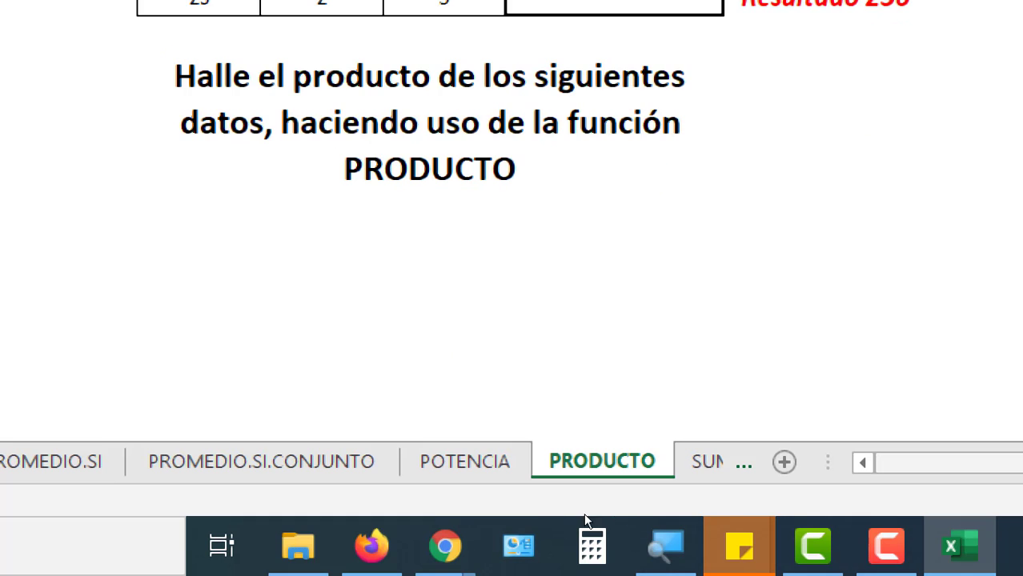
On the SUMA sheet, total sales B3:B15 with =SUMA, showing 18.353.000.
key(ctrl+Page_Down)
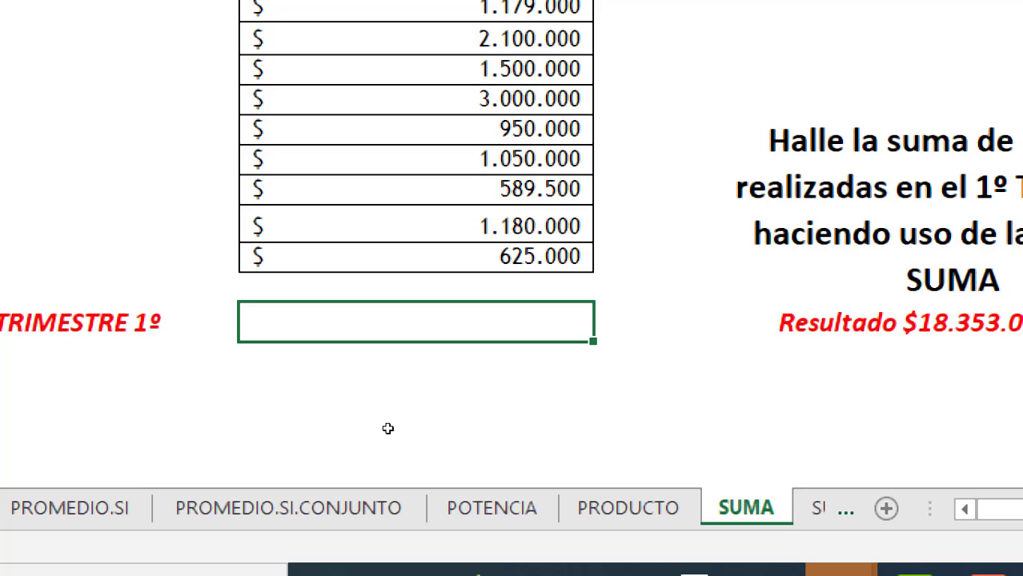
text(=su)
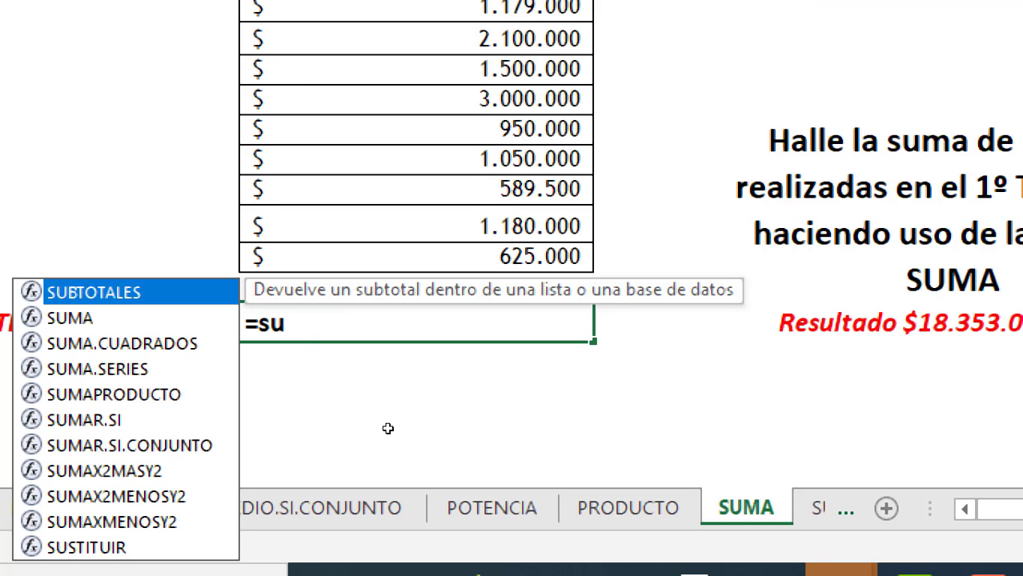
text(ma)
key(Tab)
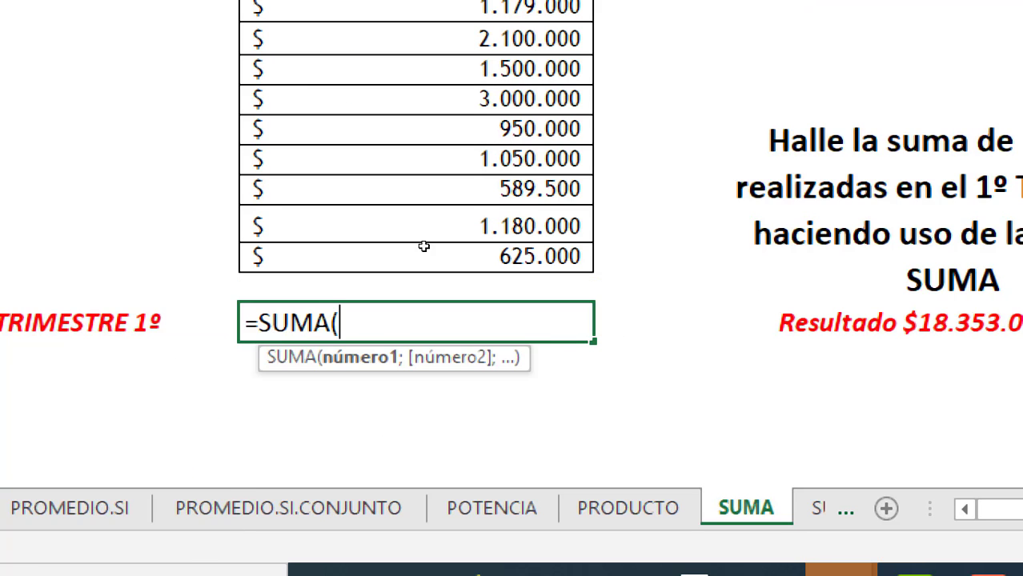
drag(408, 80, 403, 448)
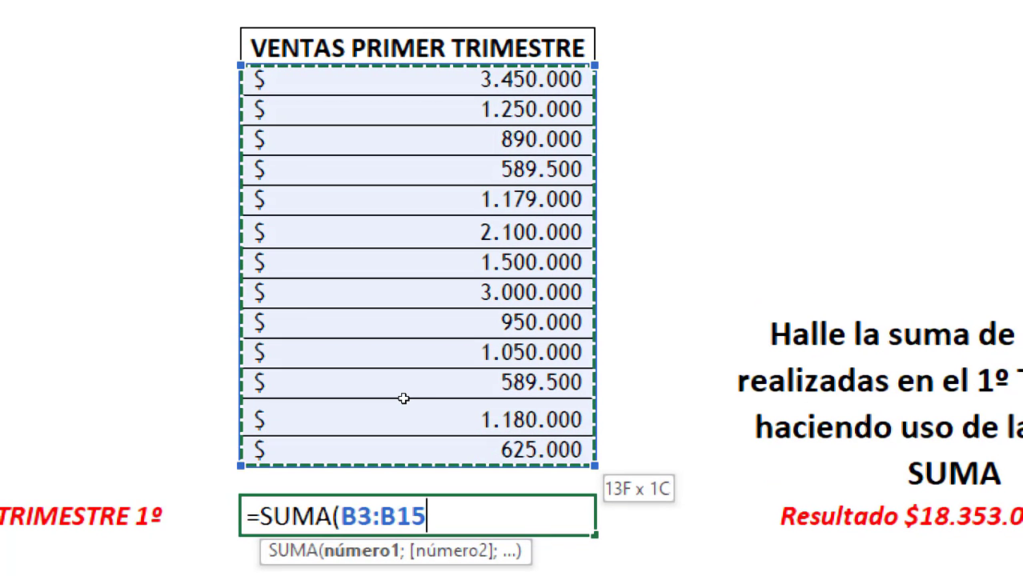
text())
key(Return)
text(=)
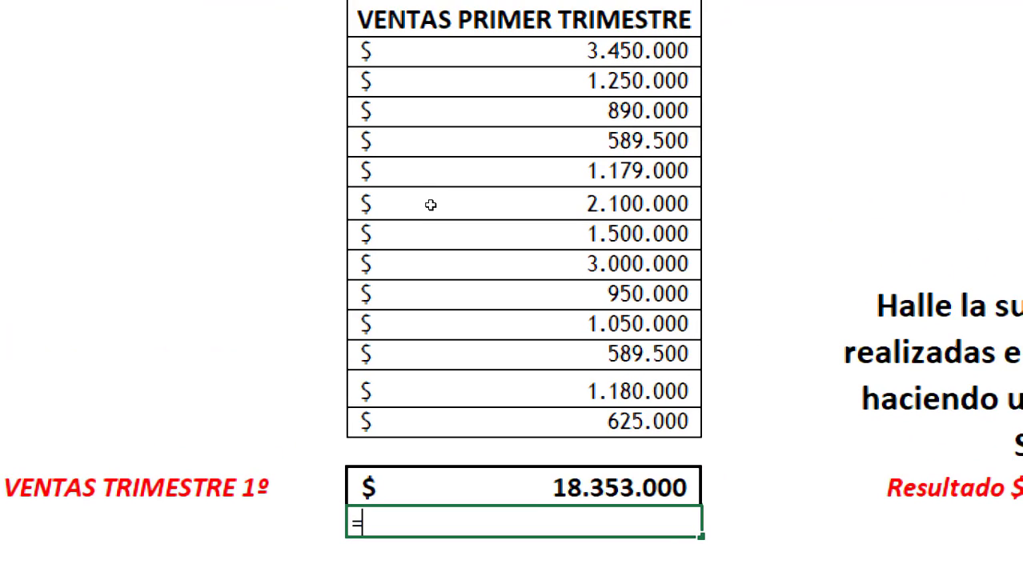
Start a manual =B3+B4+B5+B6+B7+… addition formula, then cancel it.
text(B3+)
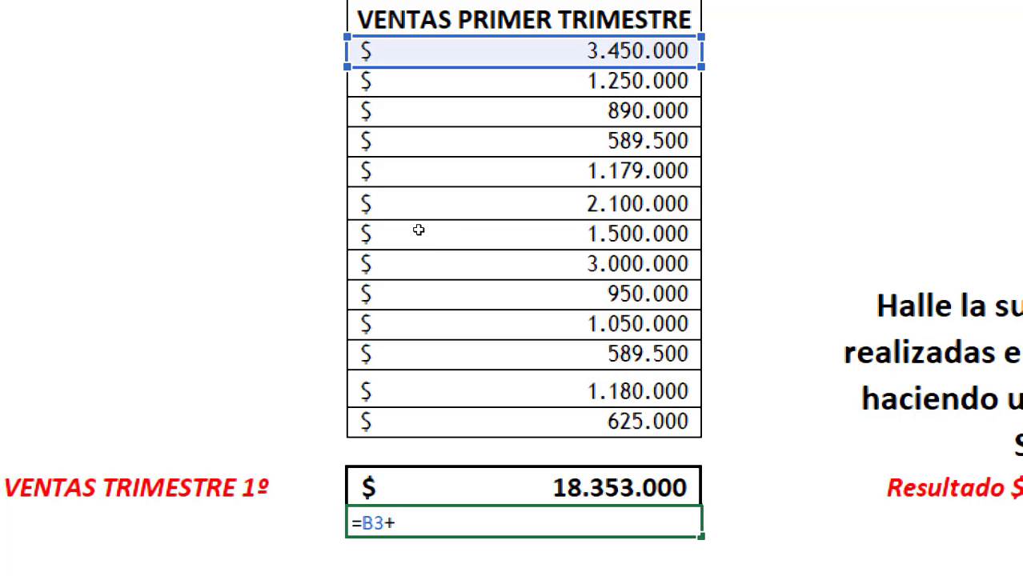
text(B4+B5+B6)
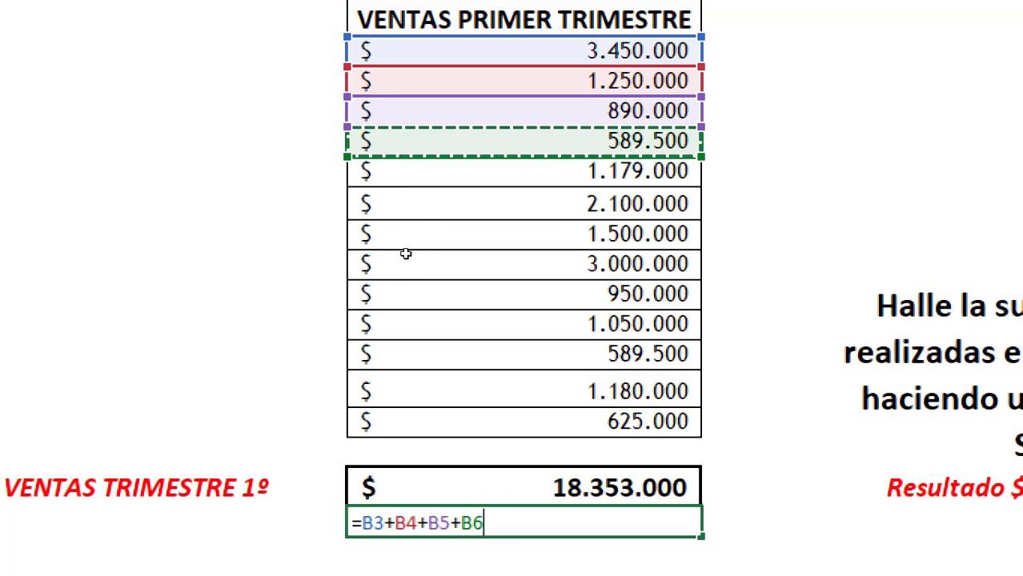
text(+B7+)
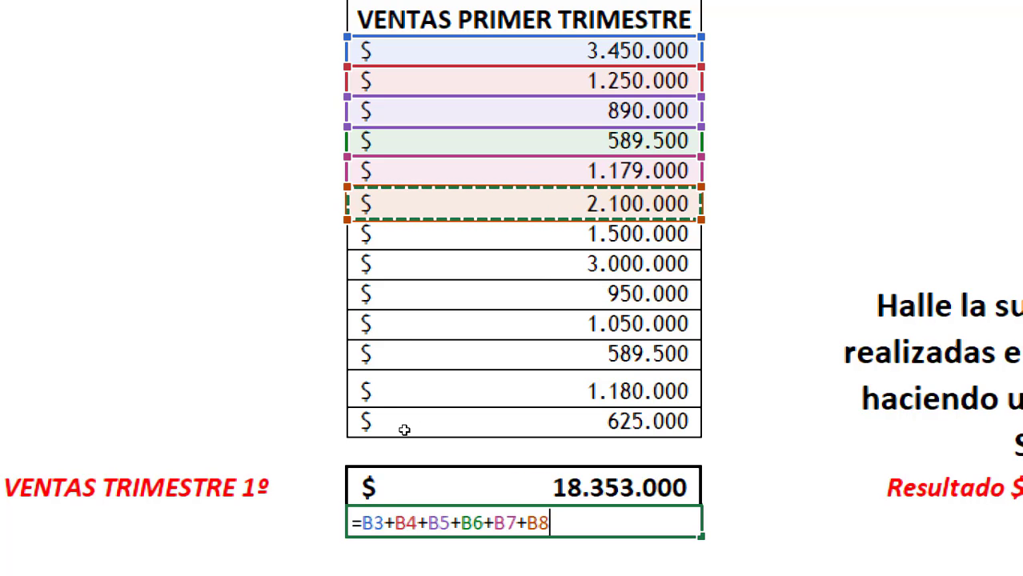
key(shift+Right)
key(shift+Right)
key(shift+Right)
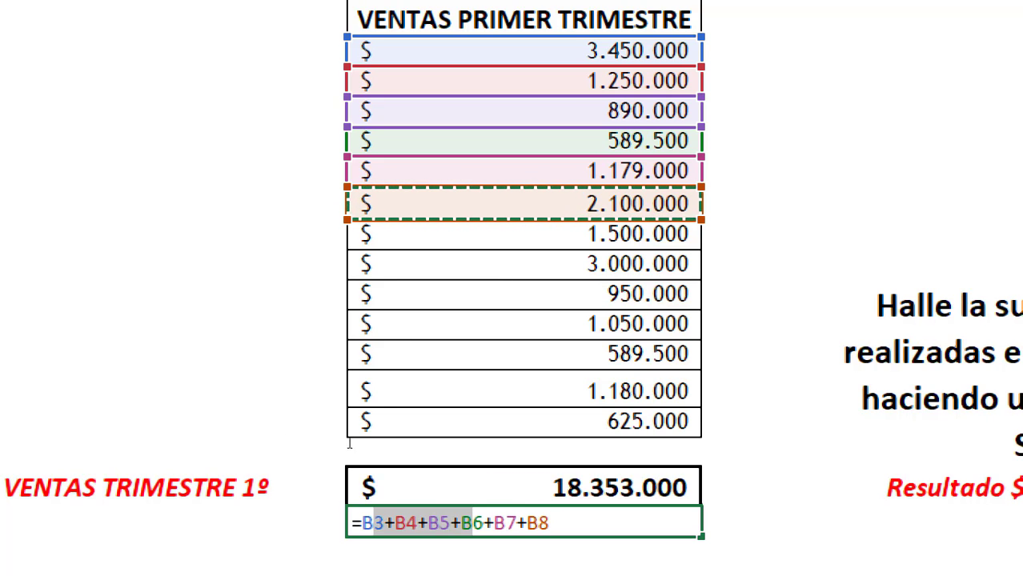
key(shift+Right)
key(shift+Right)
key(shift+Right)
key(shift+Right)
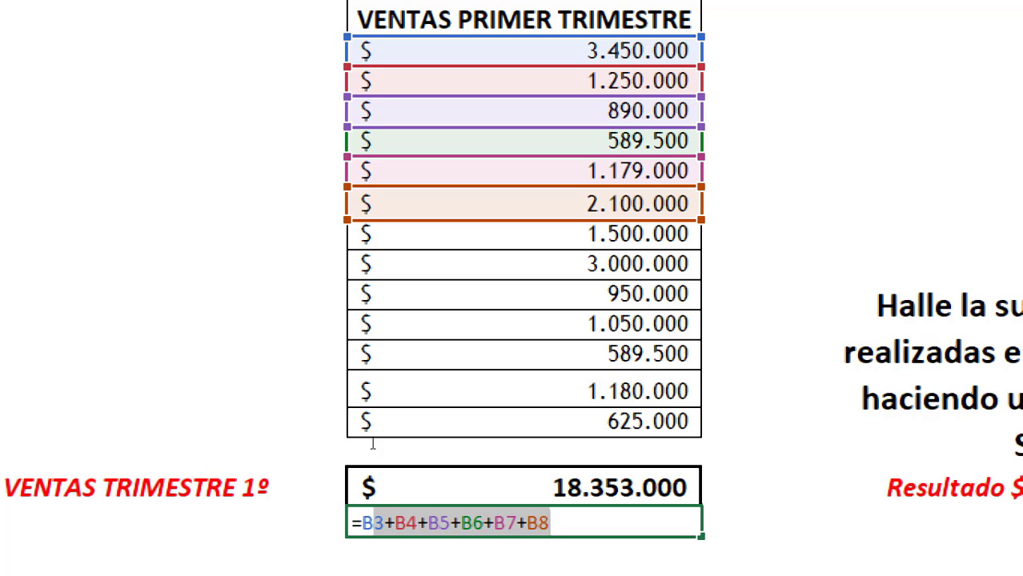
text(B)
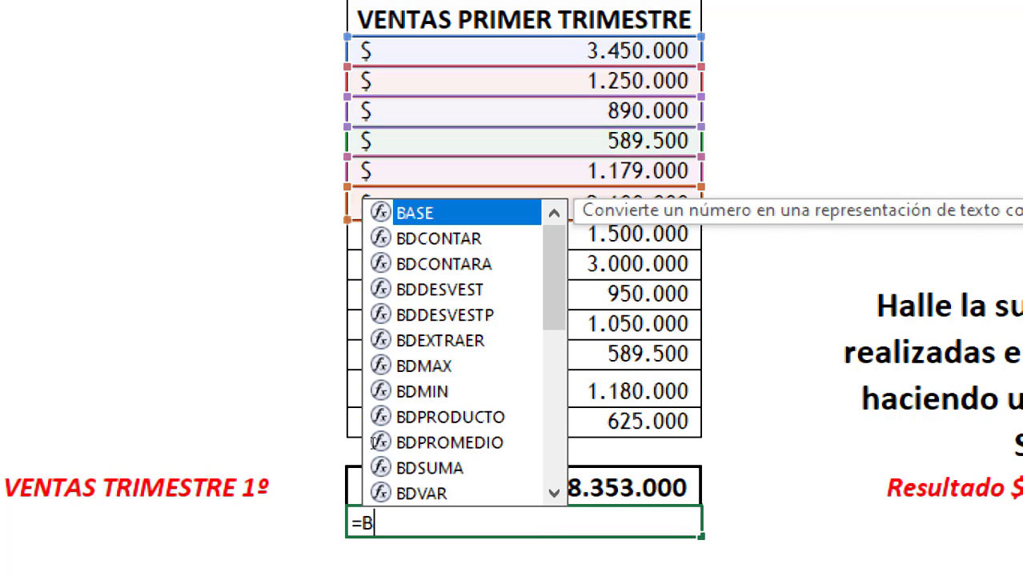
key(Escape)
key(BackSpace)
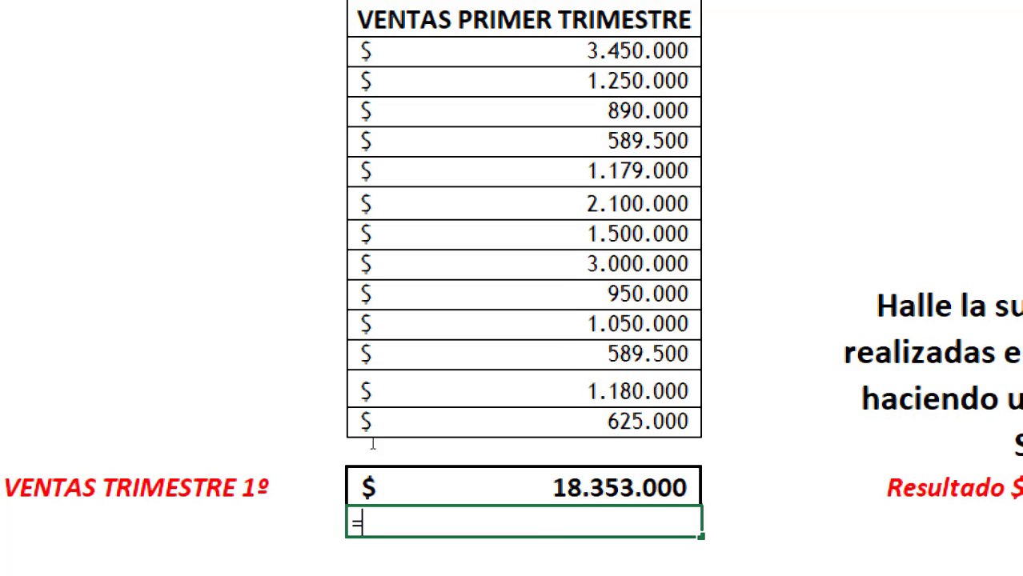
key(Escape)
Replace the sales total with an AutoSum =SUMA(B3:B16), still showing 18.353.000.
click(364, 431)
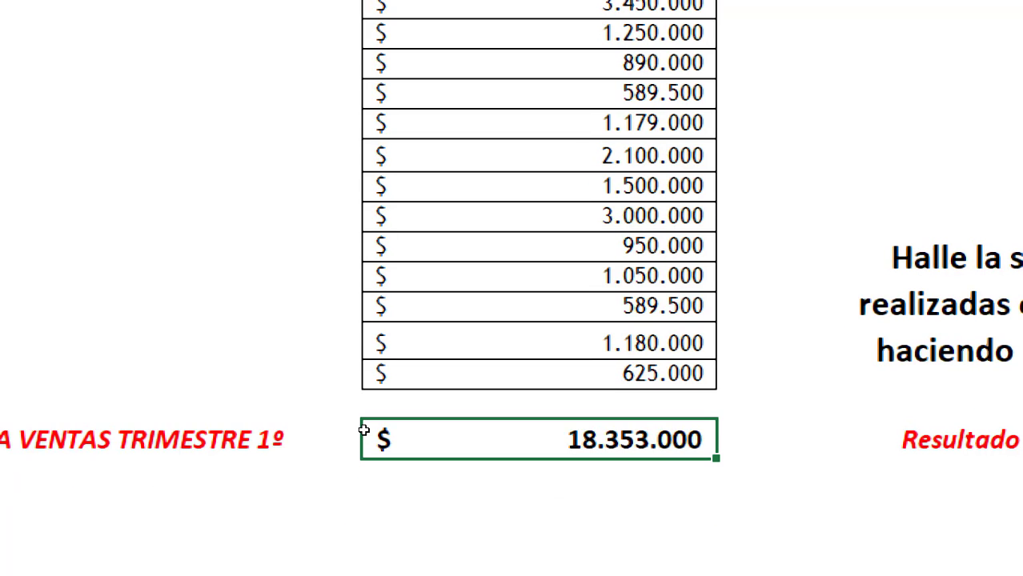
key(Delete)
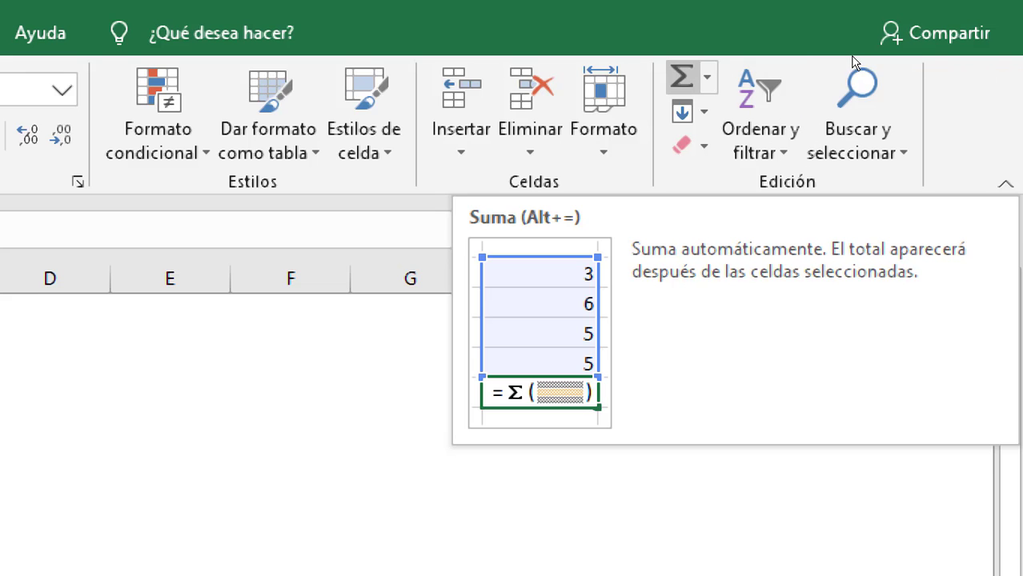
click(681, 77)
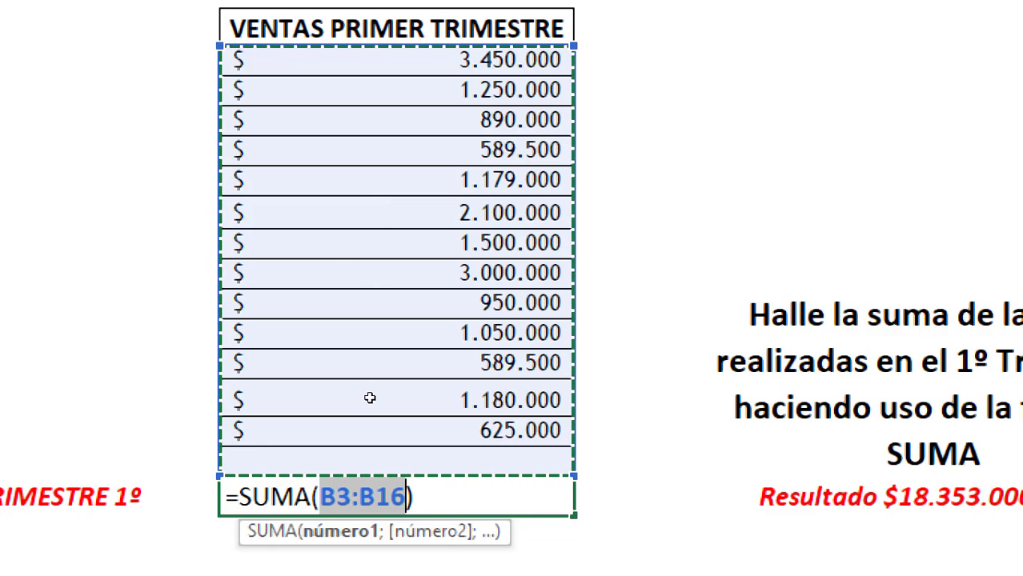
key(Return)
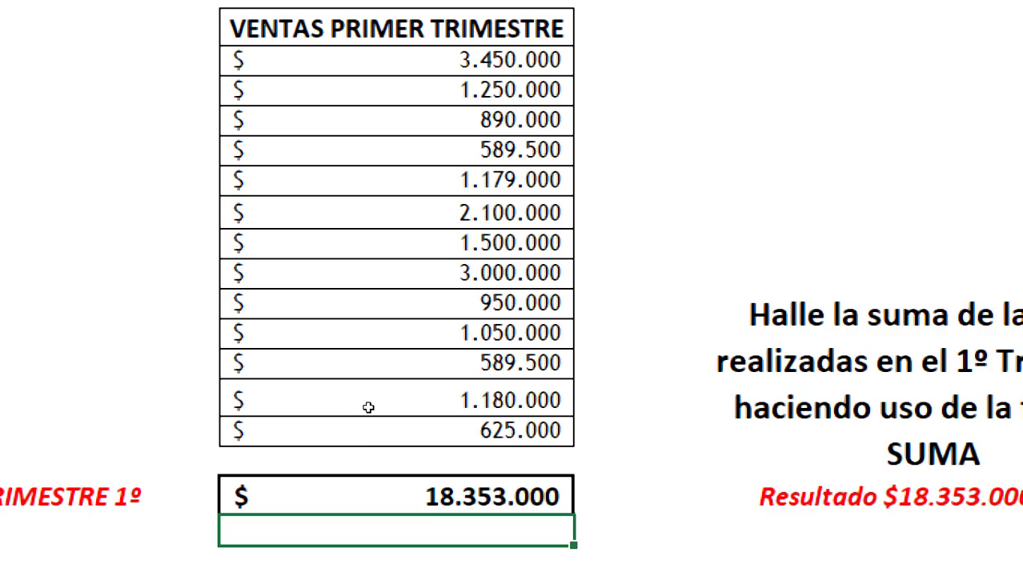
key(Up)
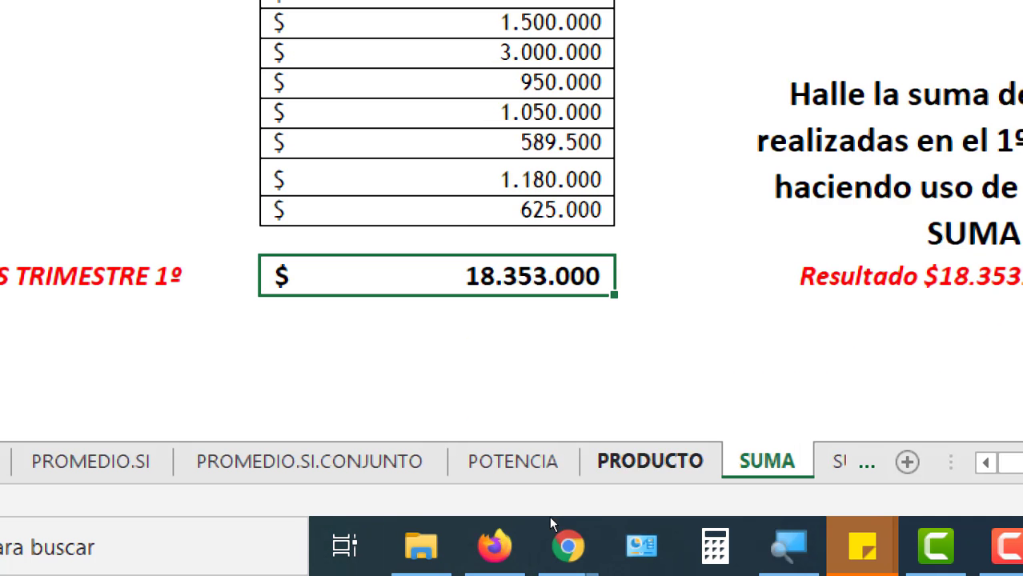
Go to the SUMAR.SI sheet and step through the empty TOTAL PERAS, TOTAL MANZANAS and VENTAS DIA cells.
key(ctrl+Page_Down)
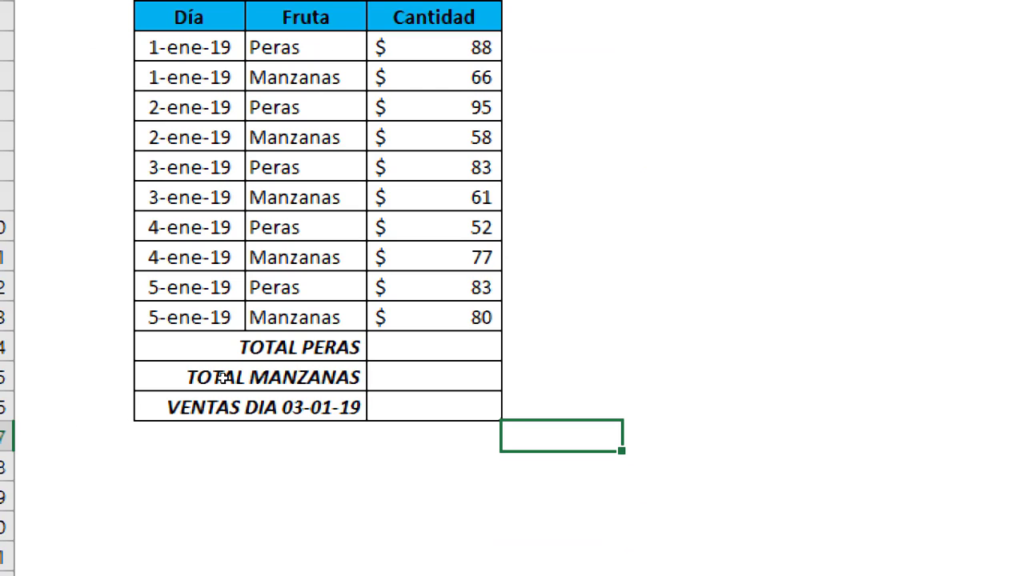
key(Left)
key(Up)
key(Up)
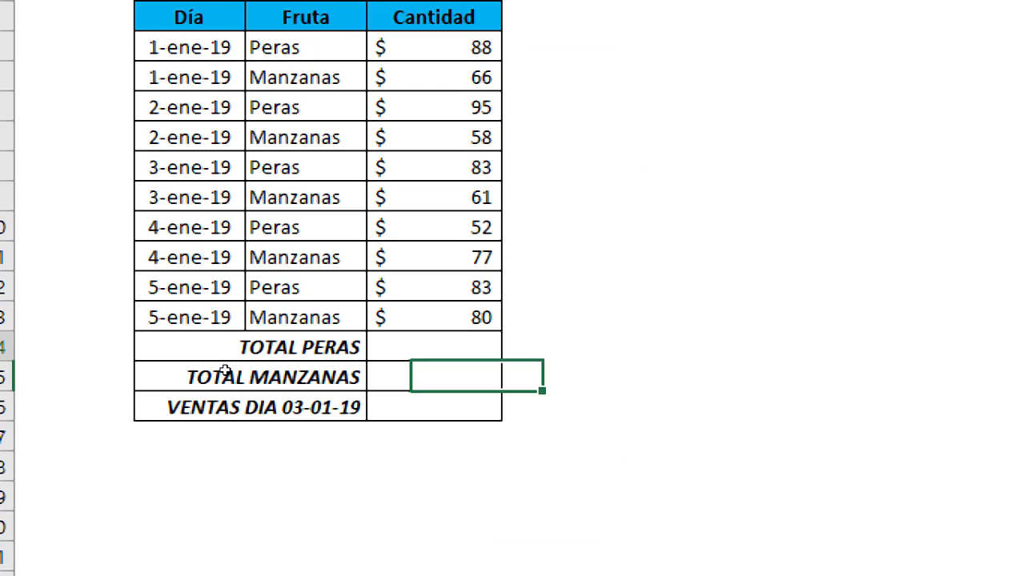
key(Up)
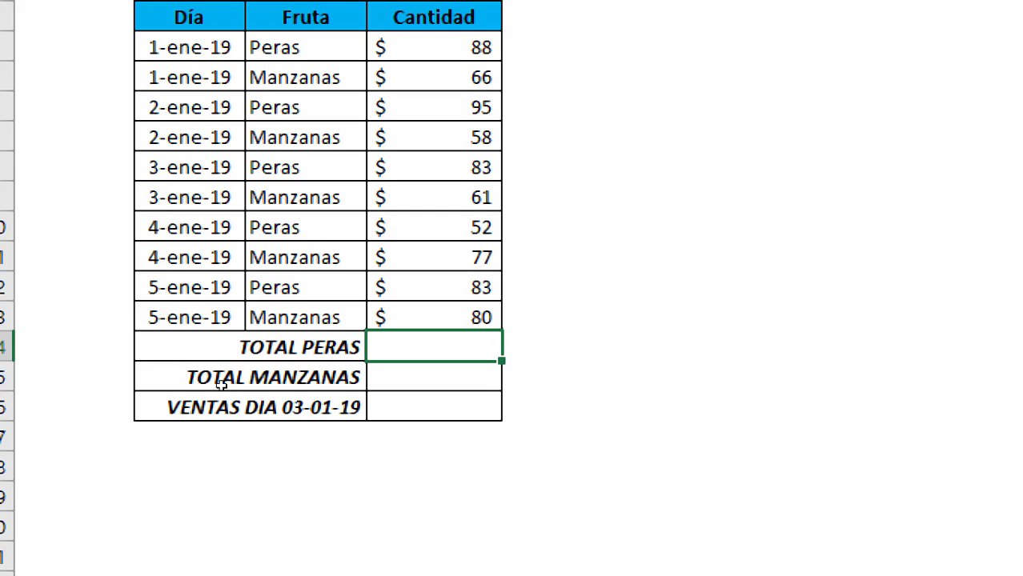
key(Down)
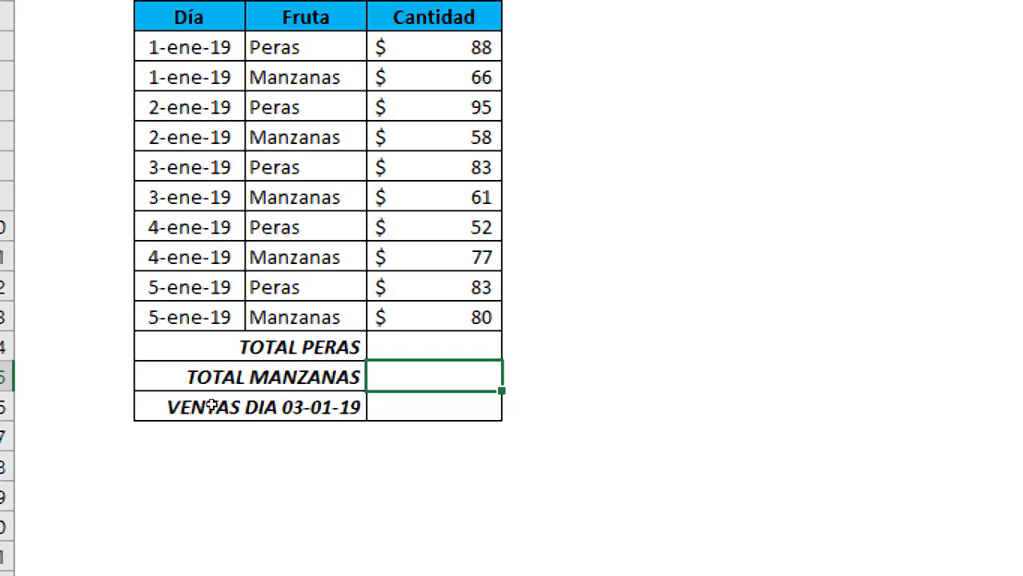
key(Down)
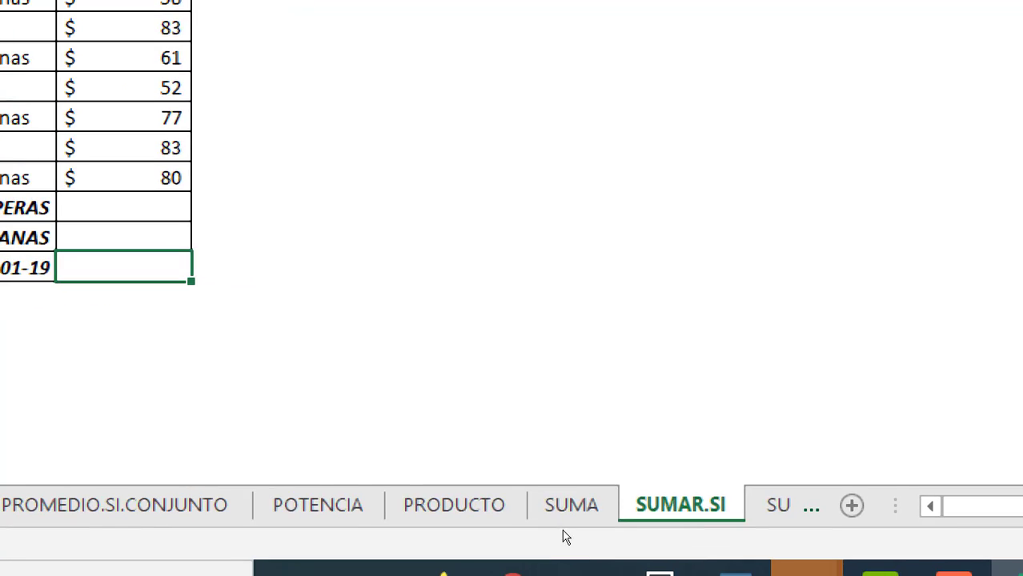
On the SUMAR.SI.CONJUNTO sheet, begin typing =sum beside Ventas Perfumería /con descuento.
click(426, 505)
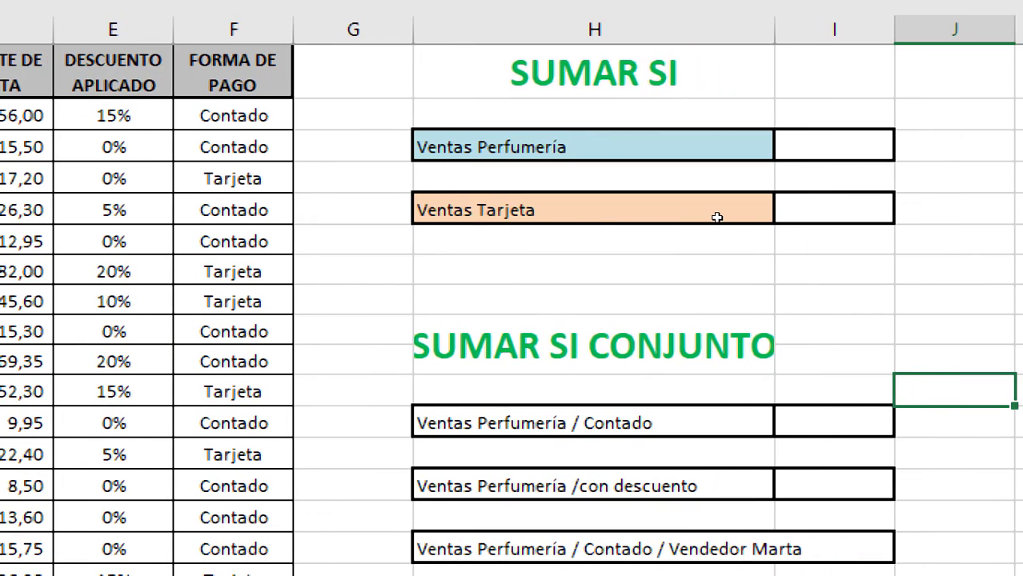
key(Left)
key(Up)
key(Up)
key(Up)
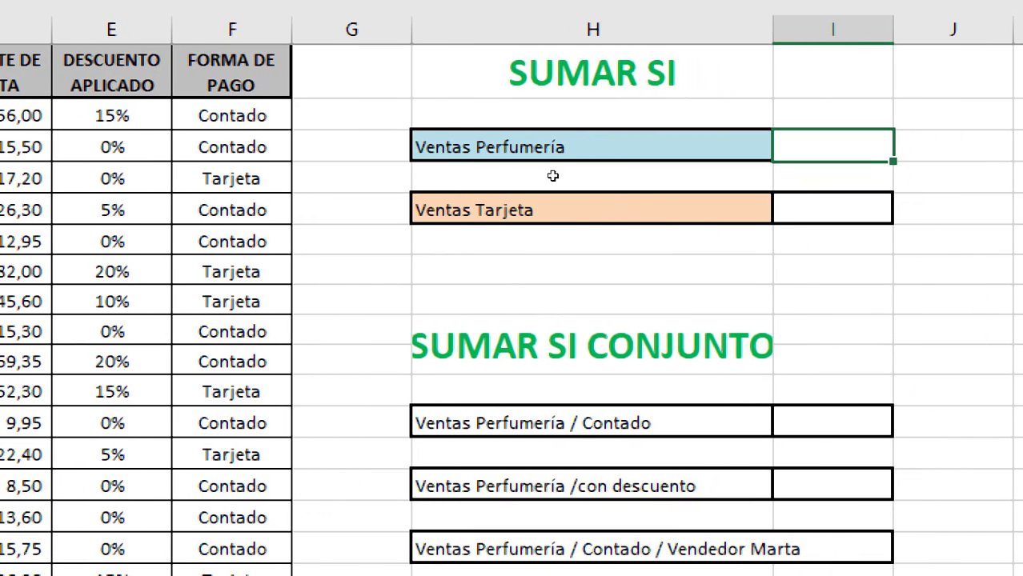
key(Down)
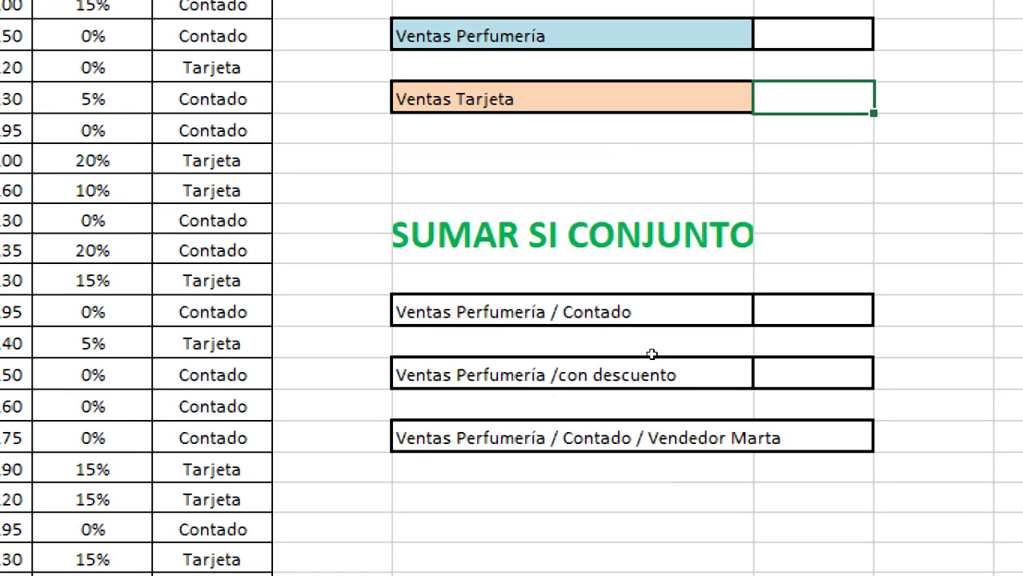
key(Down)
key(Down)
key(Down)
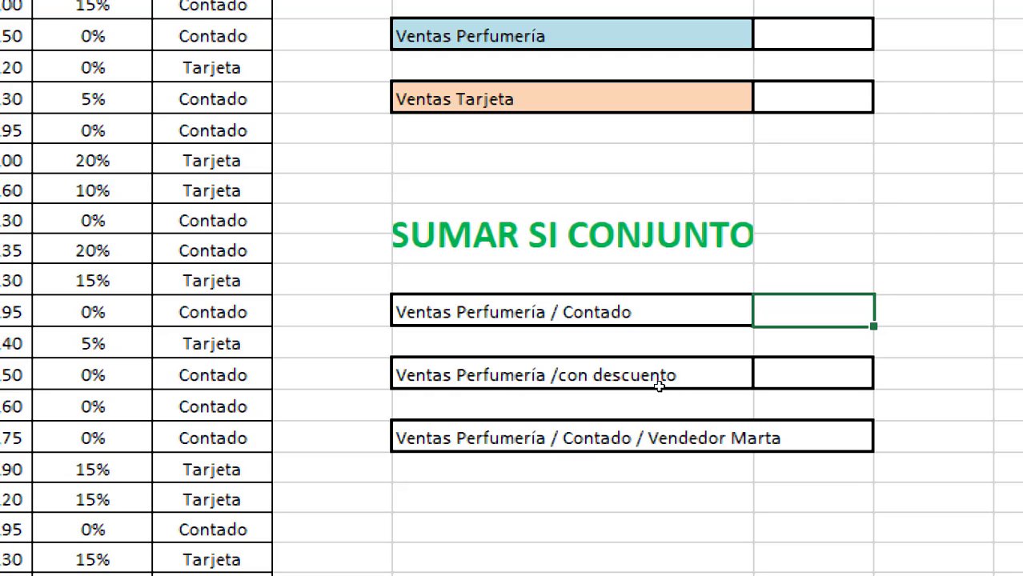
key(Down)
key(Down)
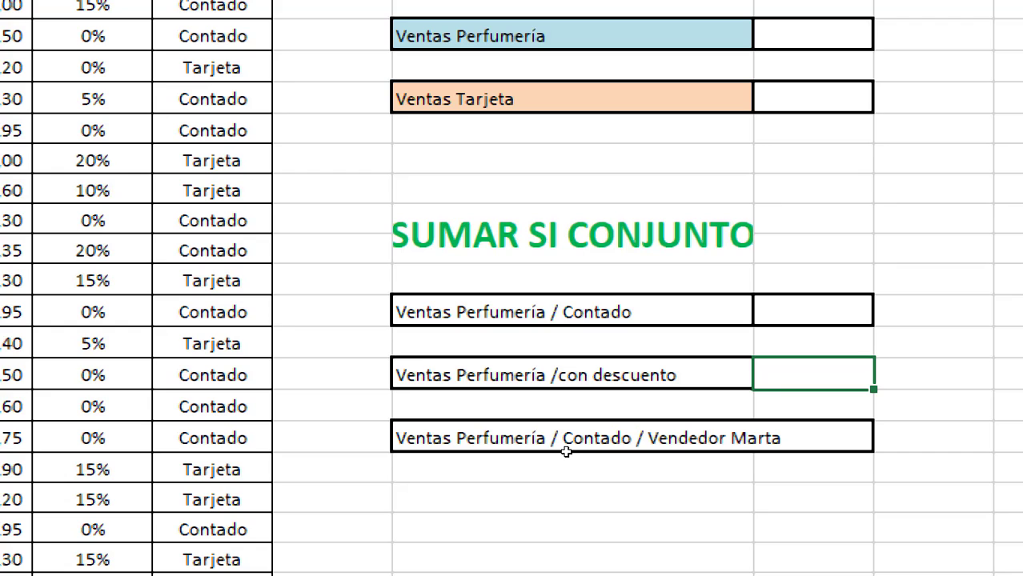
text(sum)
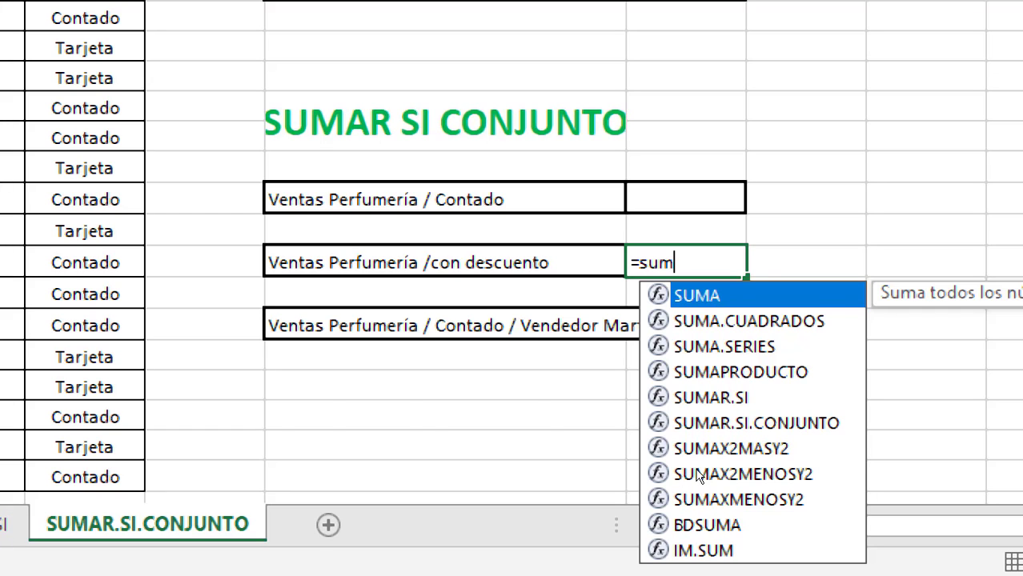
Insert SUMAR.SI.CONJUNTO with D2:D21 as the sum range.
click(705, 423)
key(Tab)
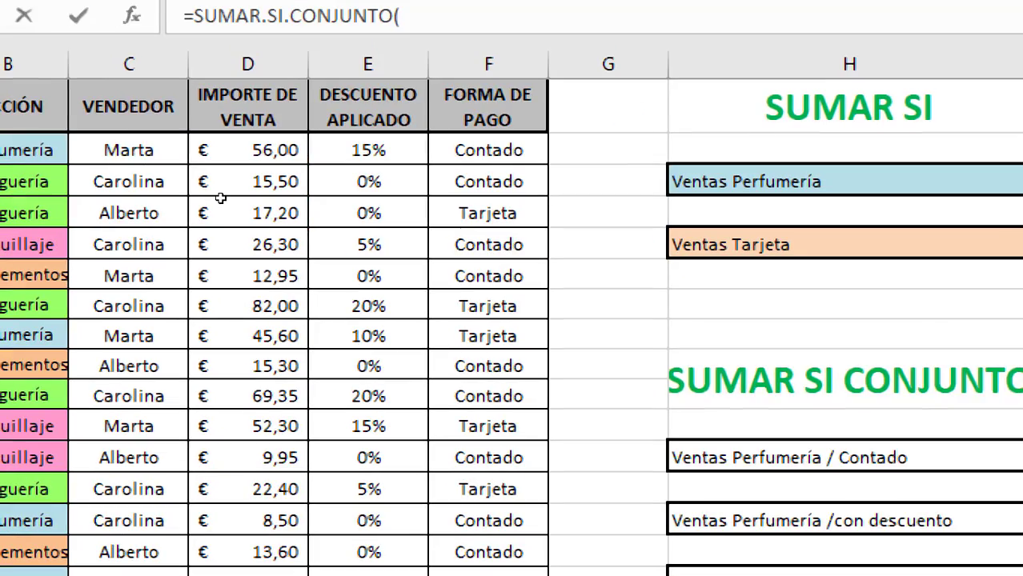
drag(232, 149, 178, 295)
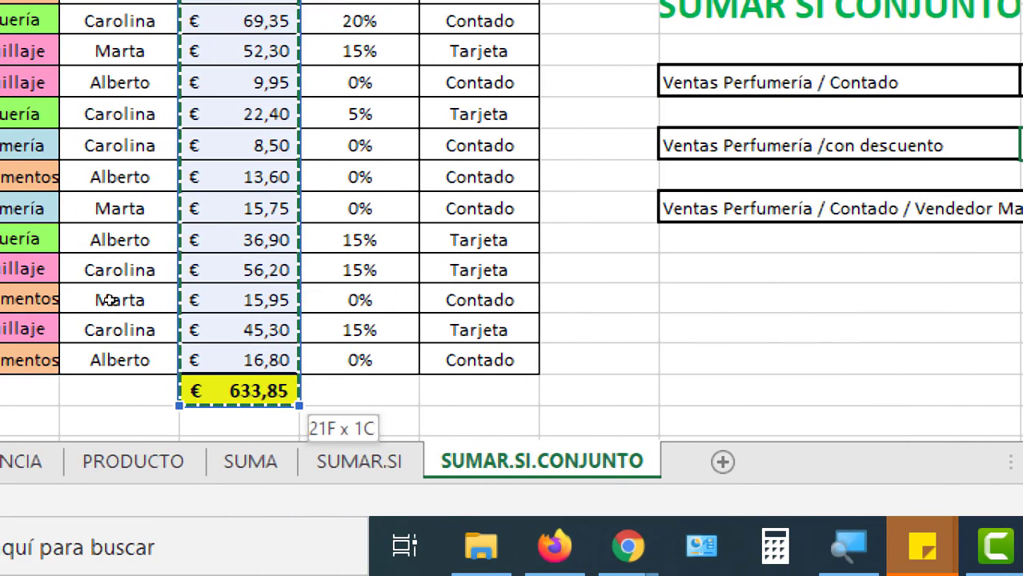
drag(178, 296, 108, 300)
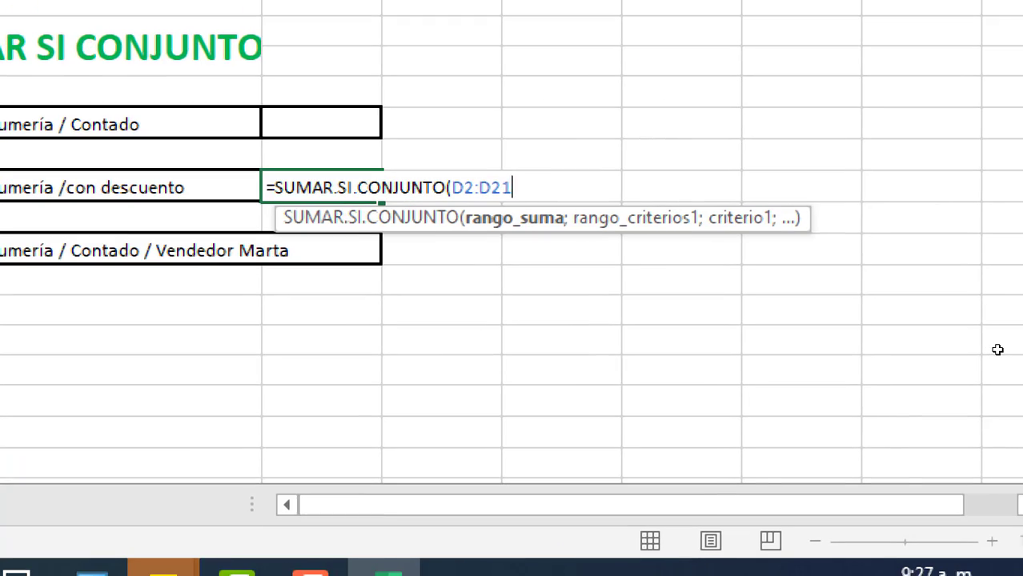
text(;)
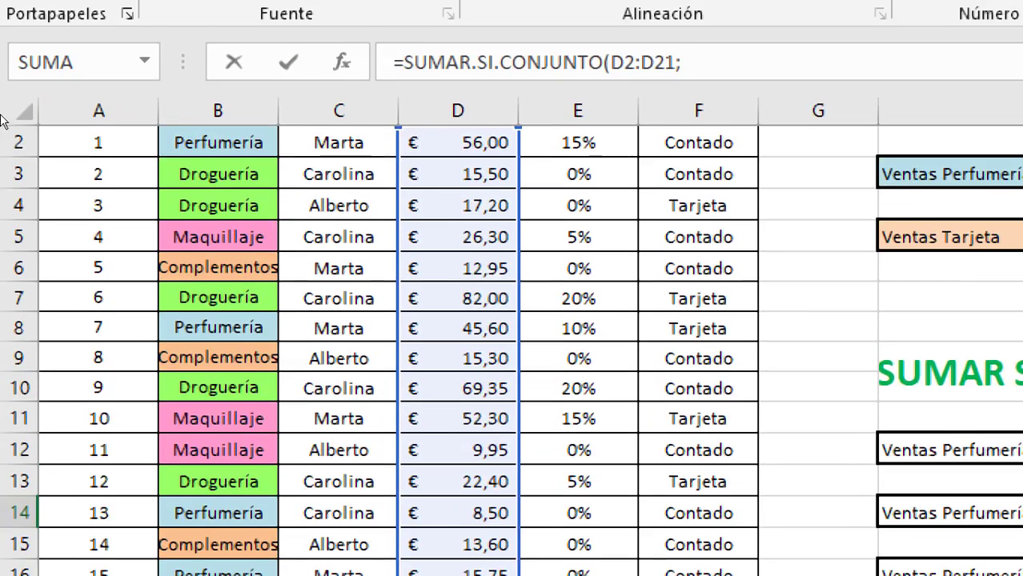
Add criteria range B2:B21 with the criterion "perfumería".
scroll(116, 240, up, 1)
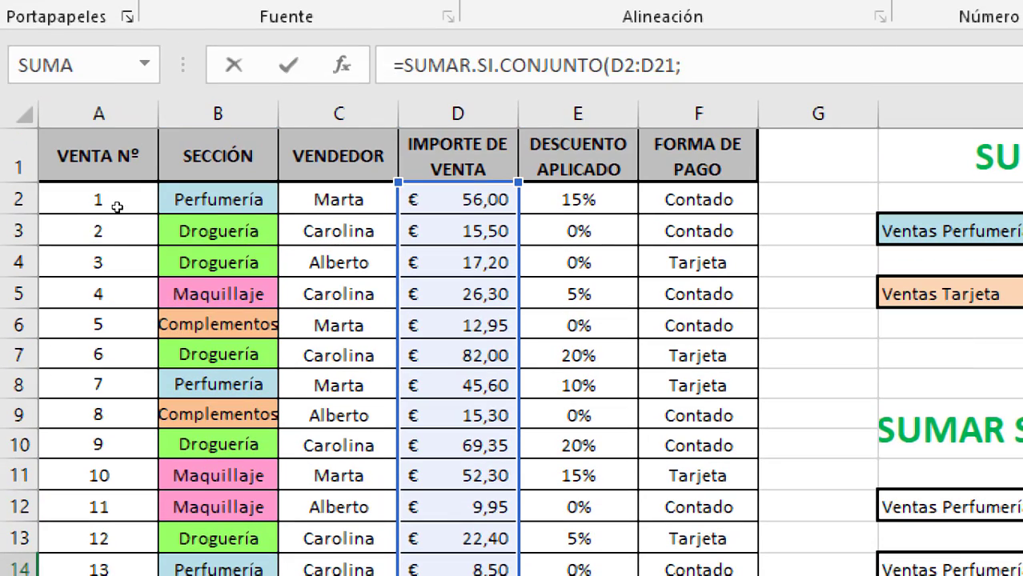
click(164, 200)
key(ctrl+shift+Down)
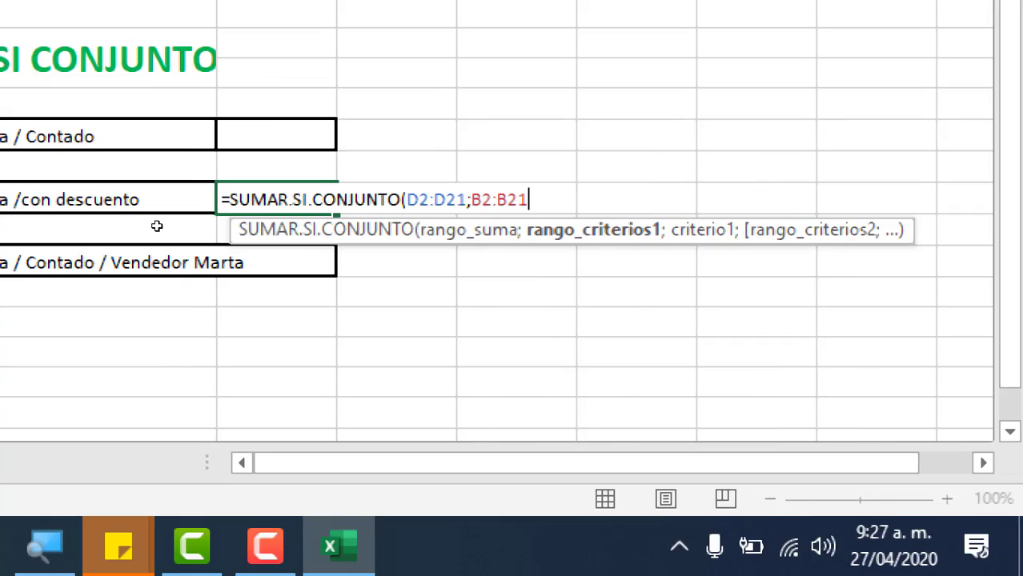
text(;")
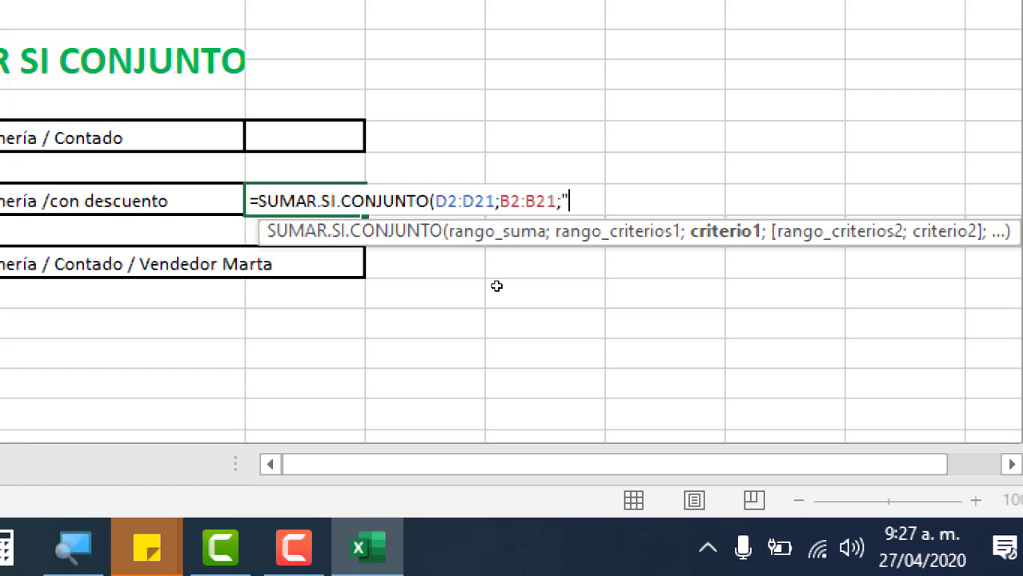
text(perfumerría)
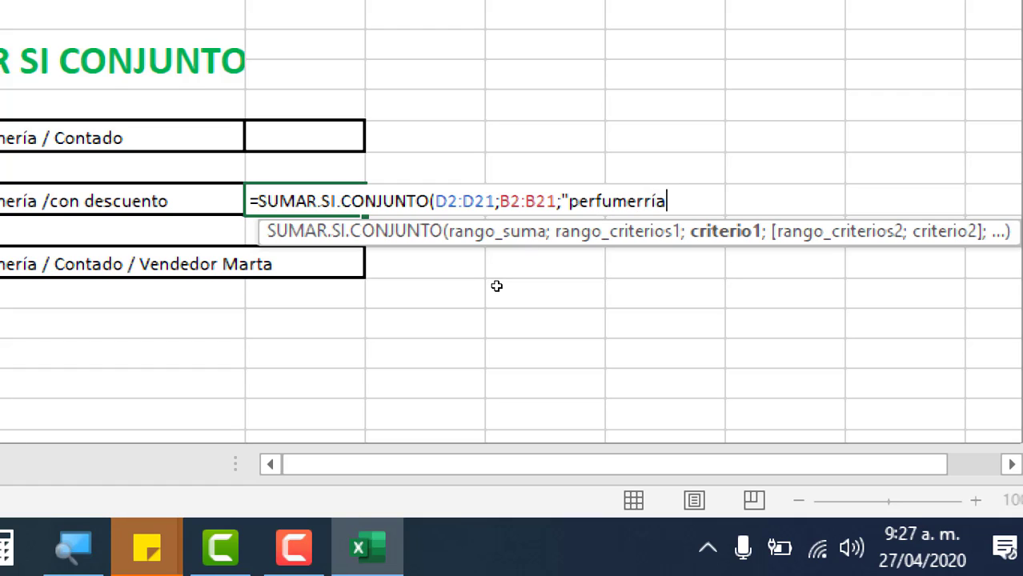
key(BackSpace)
key(BackSpace)
key(BackSpace)
text(ía)
text(")
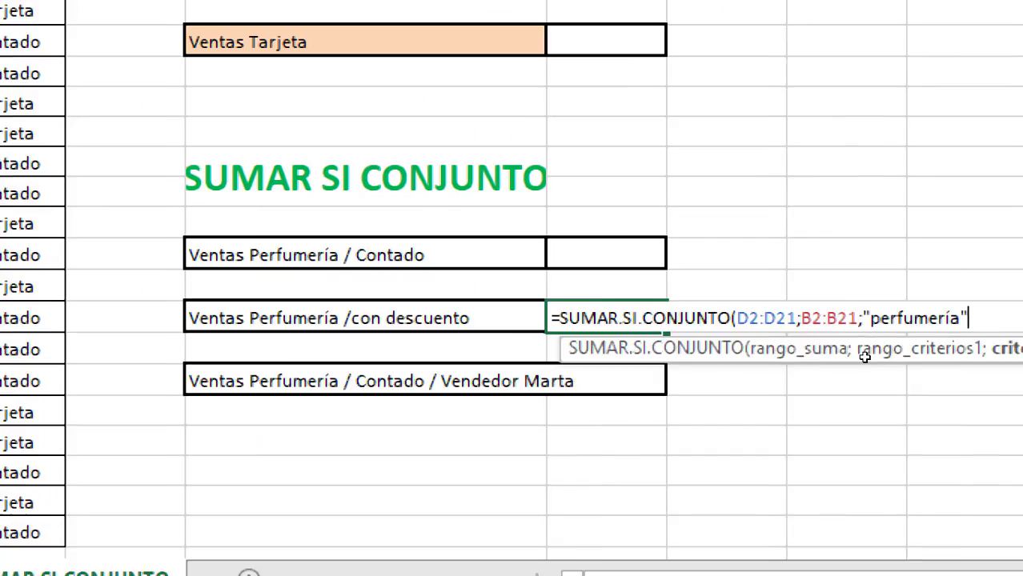
text(;)
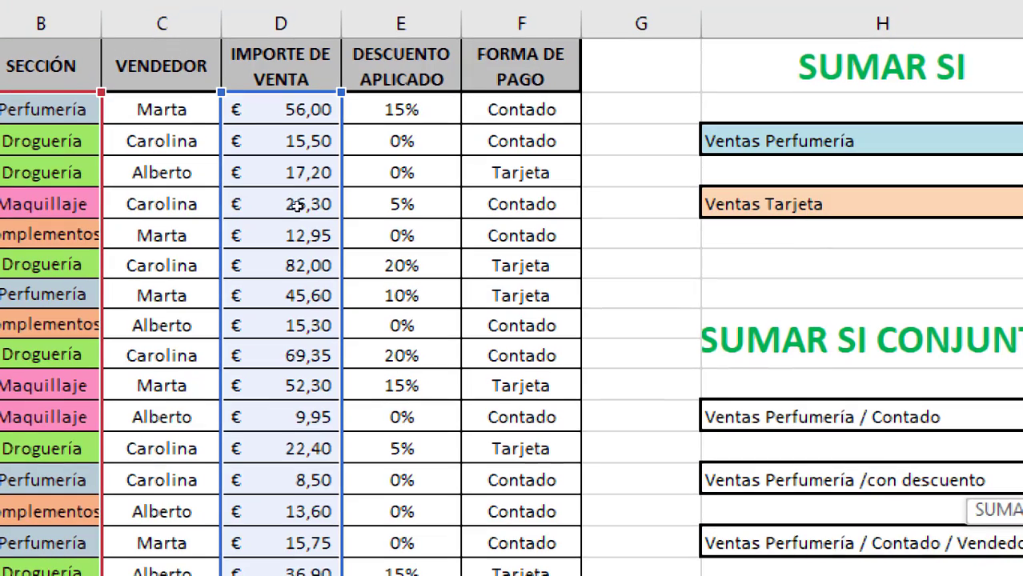
Add criteria range E2:E21 with ">=1%" and close the formula, giving € 101,60.
drag(403, 99, 402, 406)
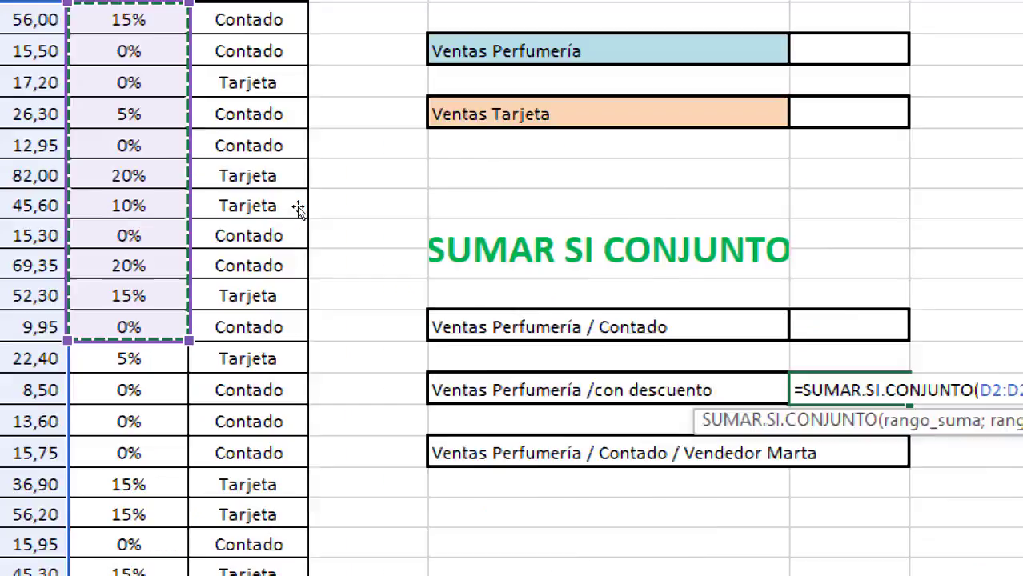
drag(297, 206, 297, 561)
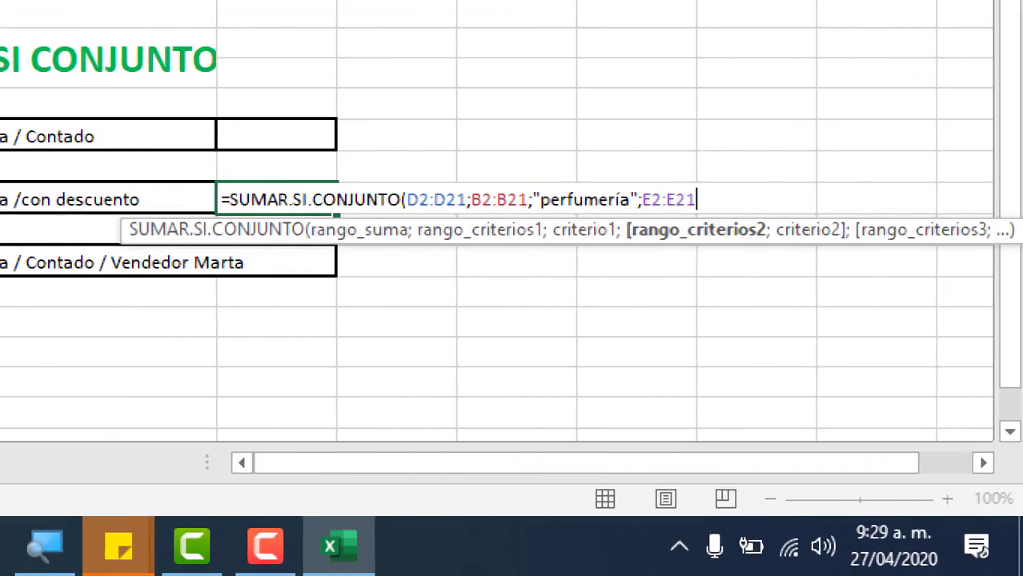
text(;)
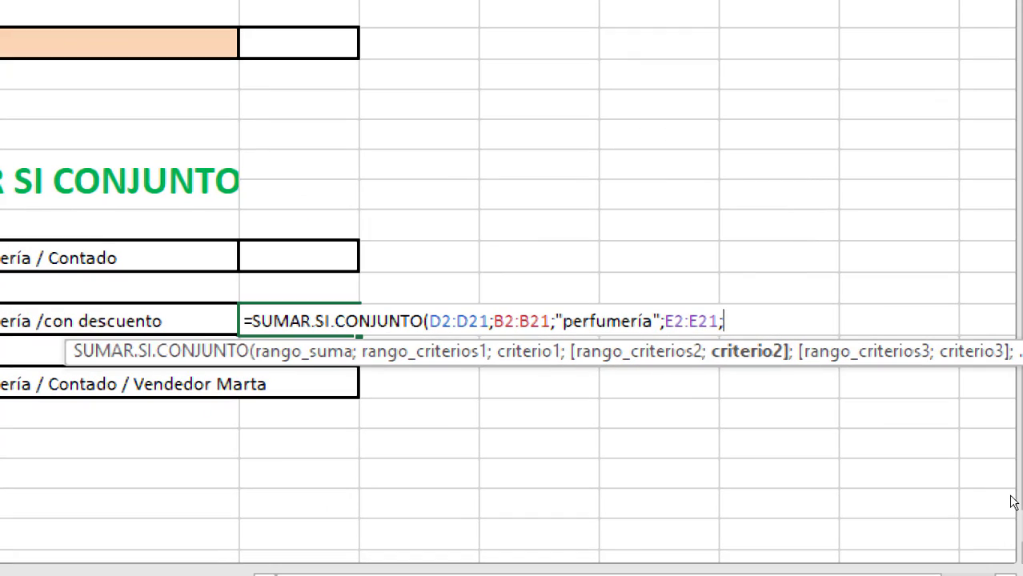
text(")
text(>)
text(0)
key(BackSpace)
text(=)
text(1)
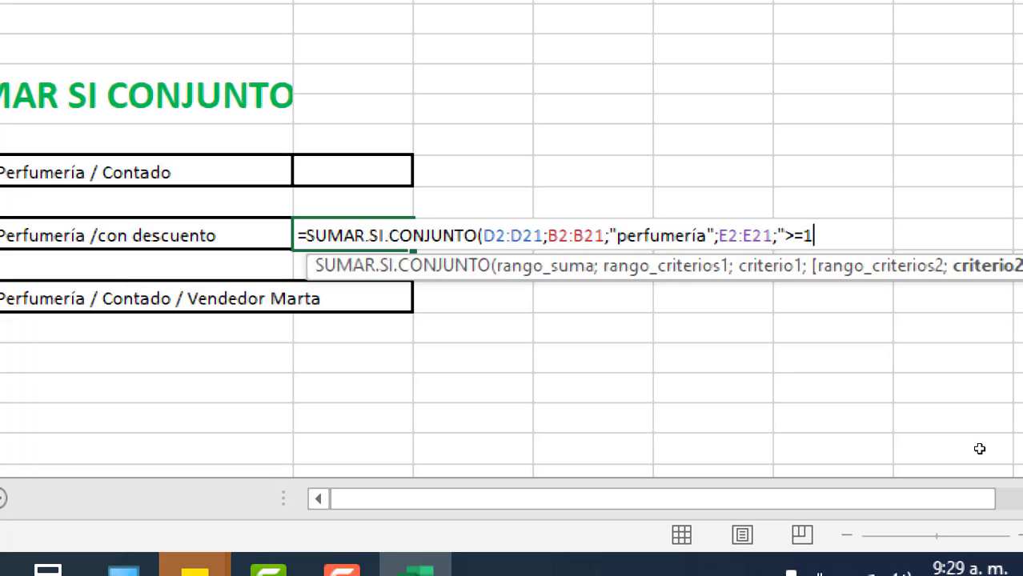
text(%")
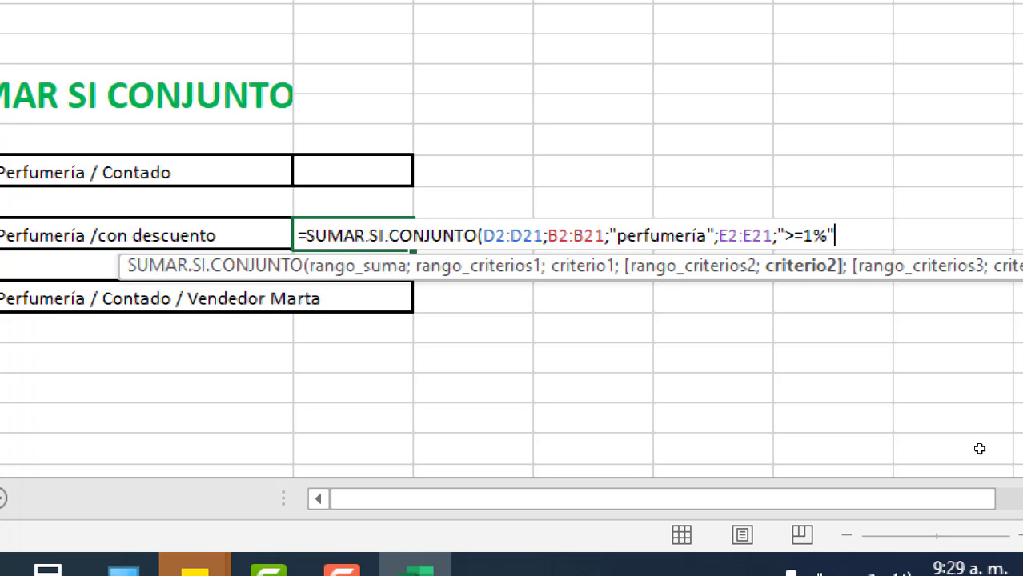
text())
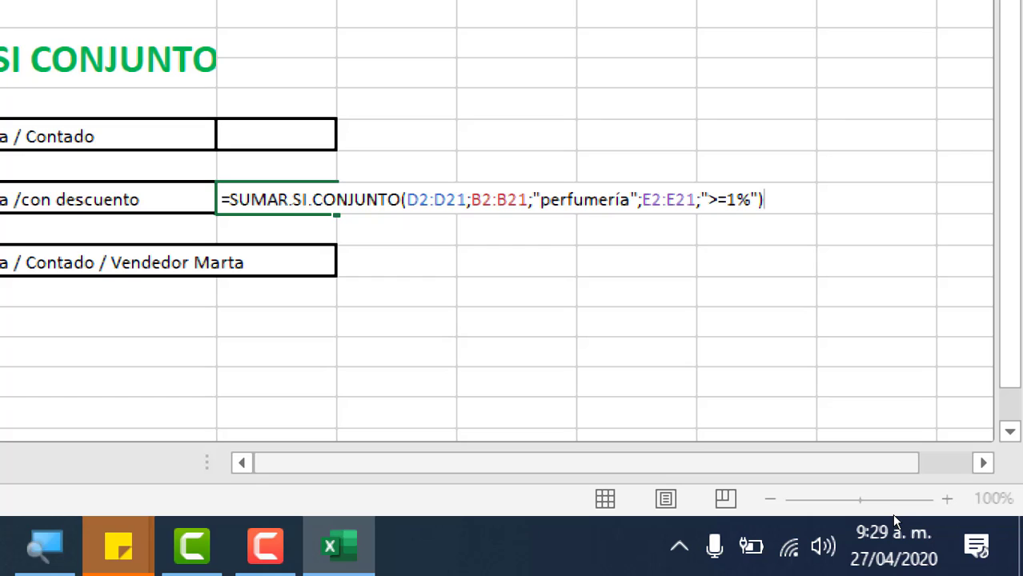
key(Return)
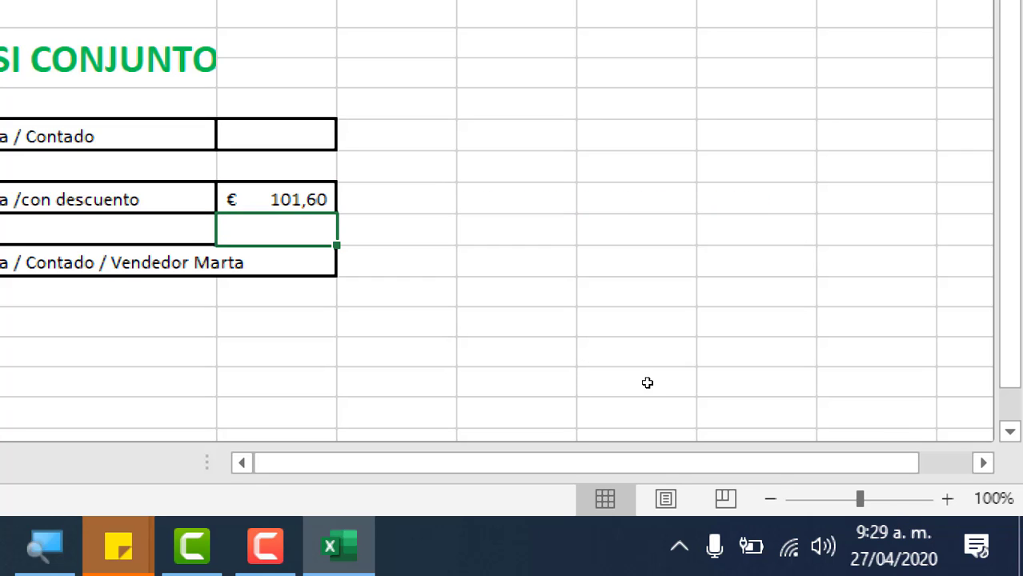
Change the discount criterion from ">=1%" to ">0%".
key(Up)
key(F2)
key(Home)
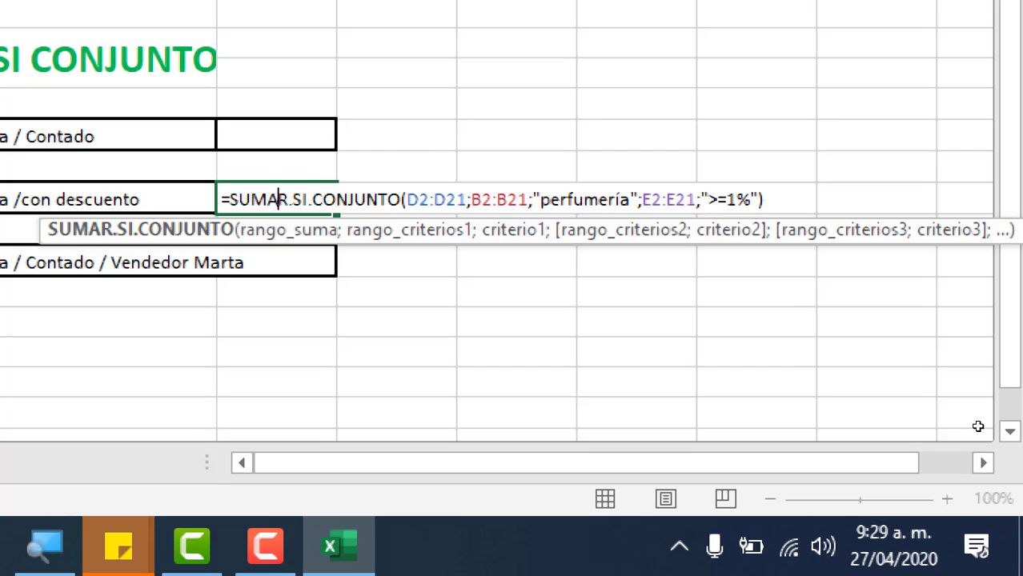
key(End)
key(Left)
key(Left)
key(Left)
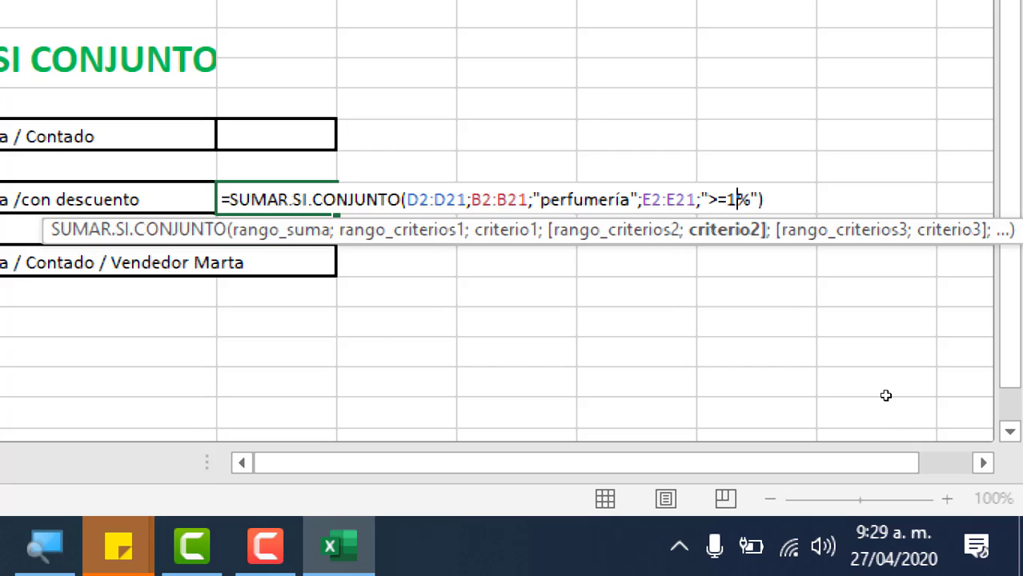
key(BackSpace)
key(BackSpace)
text(0)
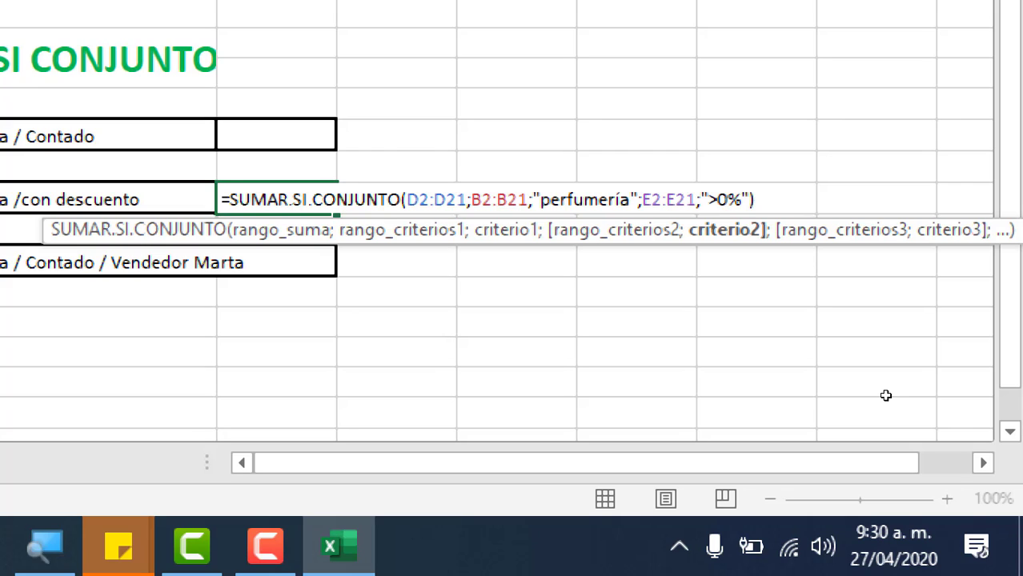
key(Return)
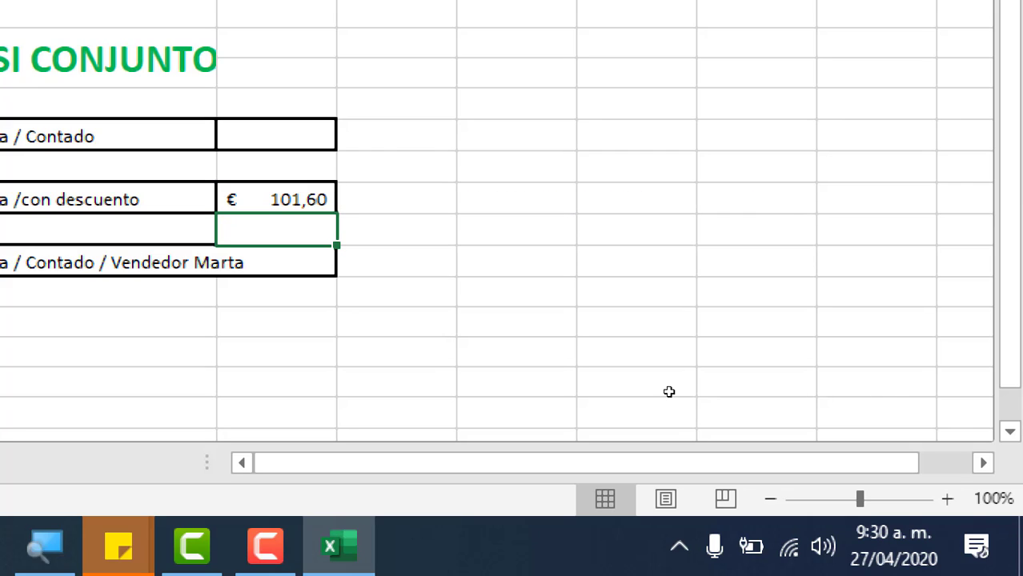
key(Up)
key(F2)
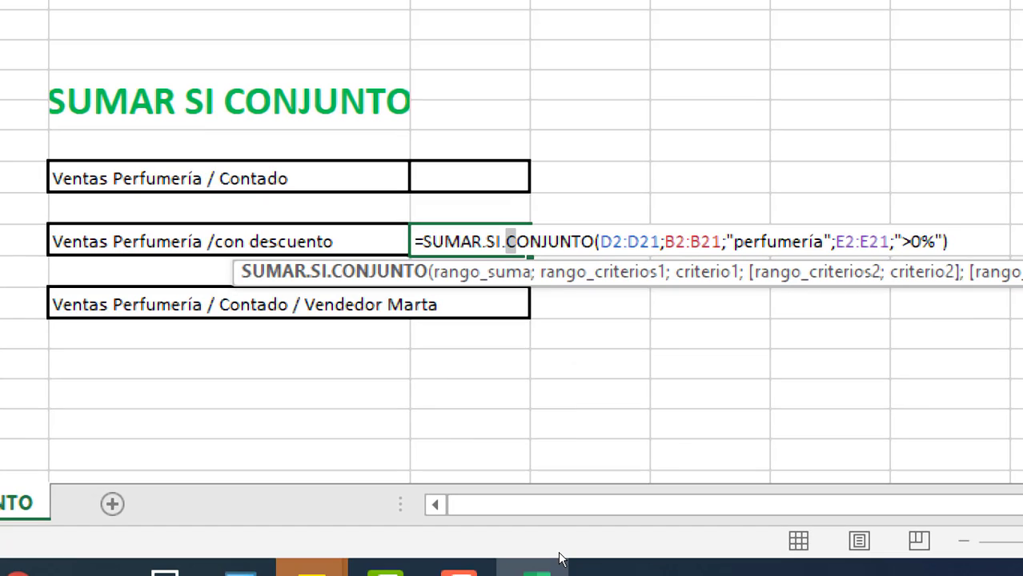
Replace the E2:E21;">0%" condition with B2:B21;"maquillaje", so the result shows € -.
mouse_move(312, 569)
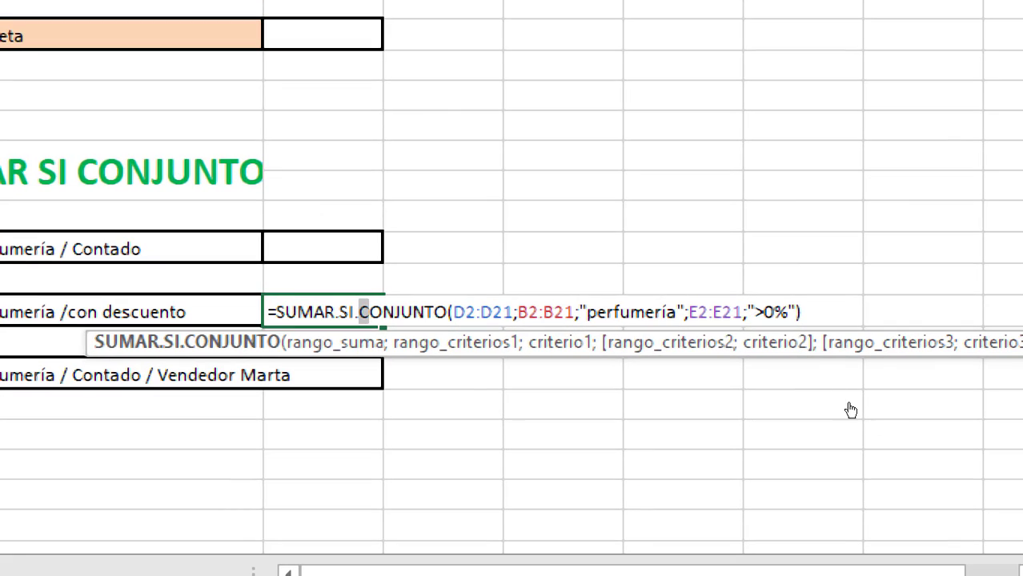
drag(834, 387, 884, 387)
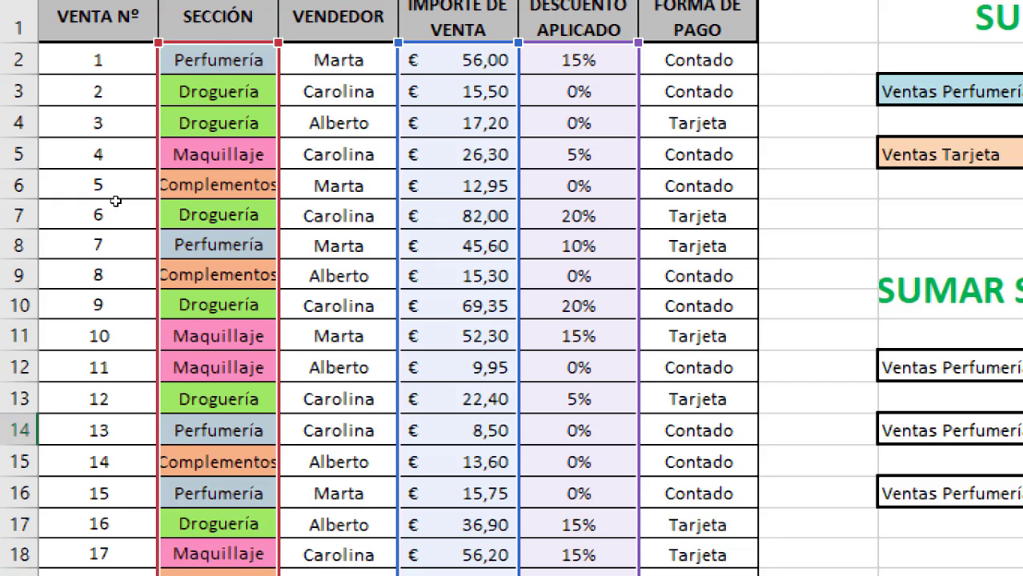
click(218, 59)
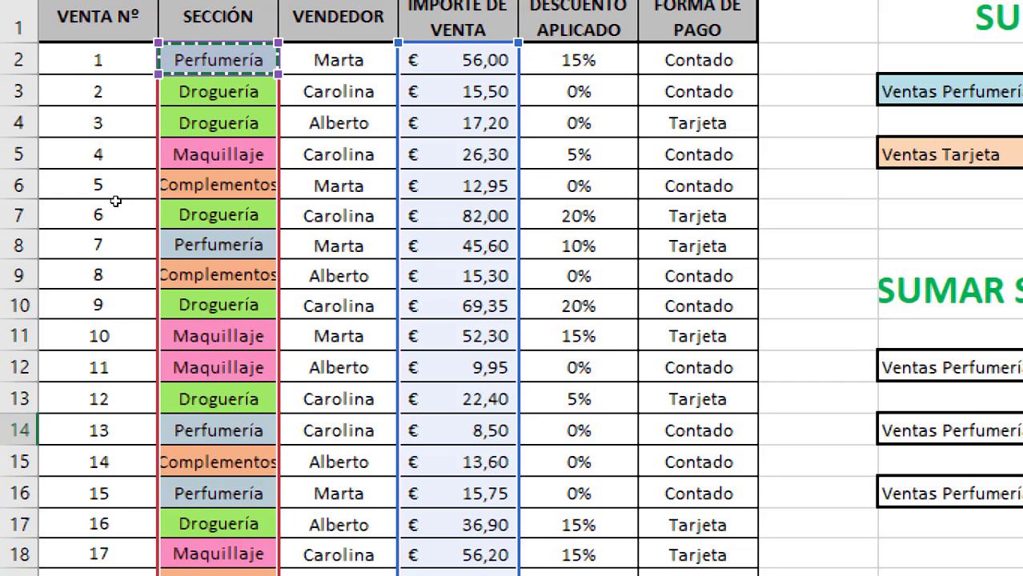
key(ctrl+shift+Down)
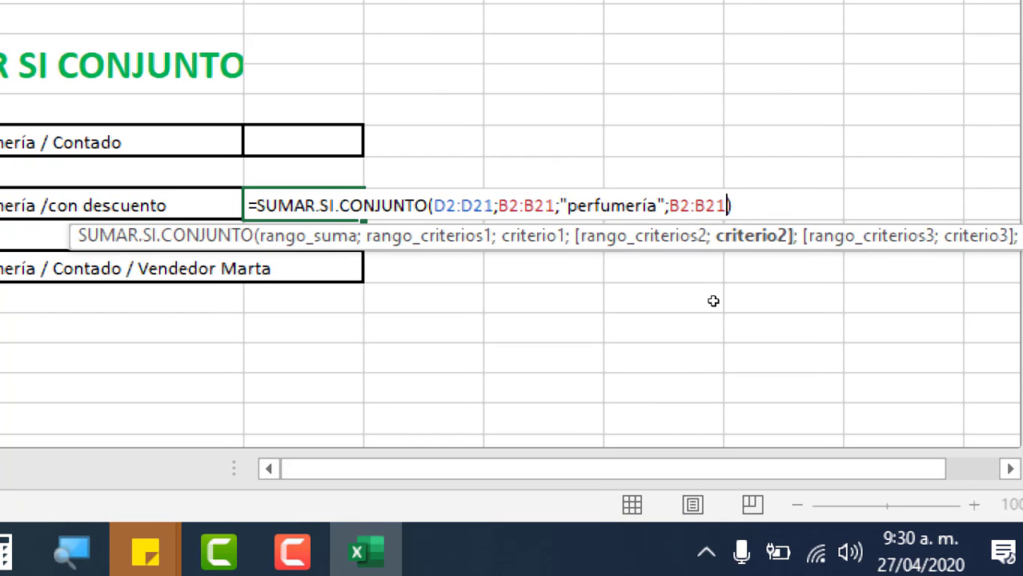
text(;")
text(maquilla)
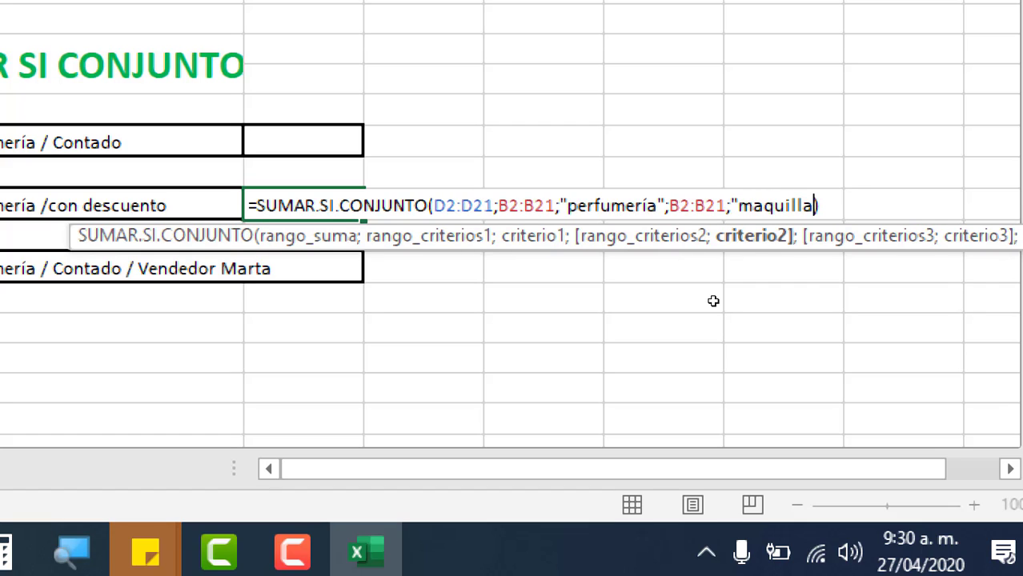
text(je")
key(Left)
key(Left)
key(Left)
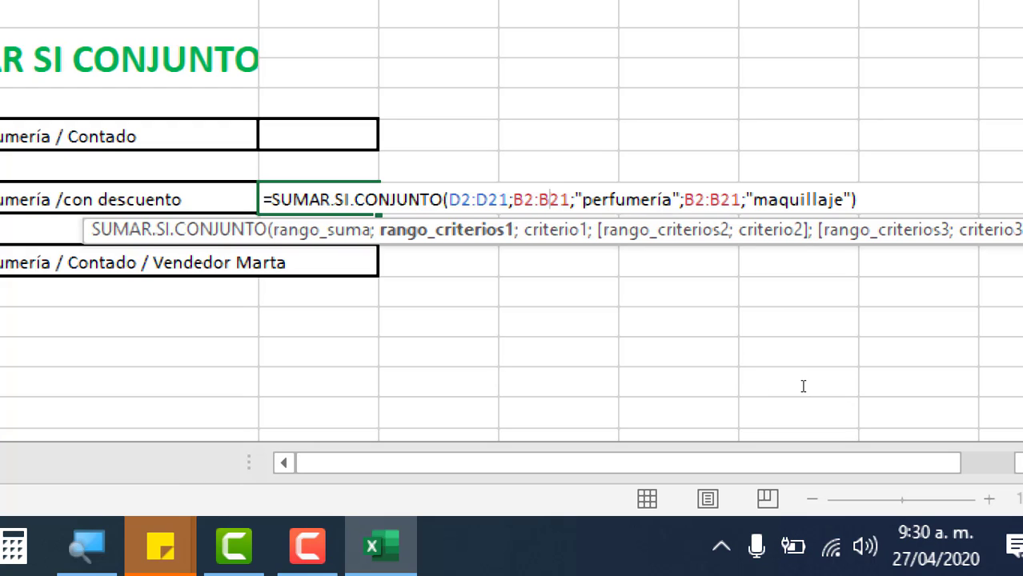
key(Right)
key(Right)
key(Right)
key(Right)
key(Right)
key(Right)
key(Right)
key(Right)
key(Right)
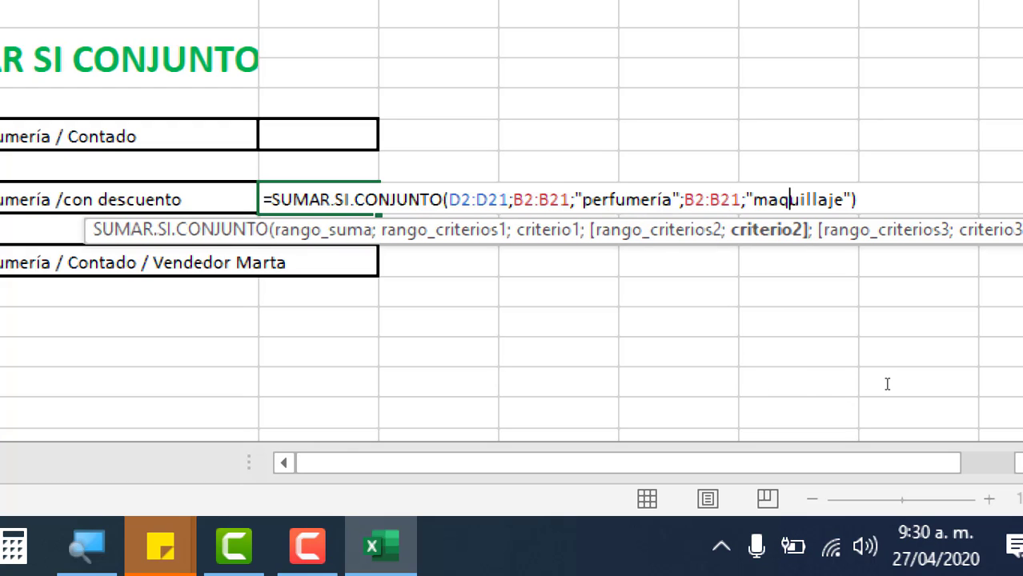
key(Return)
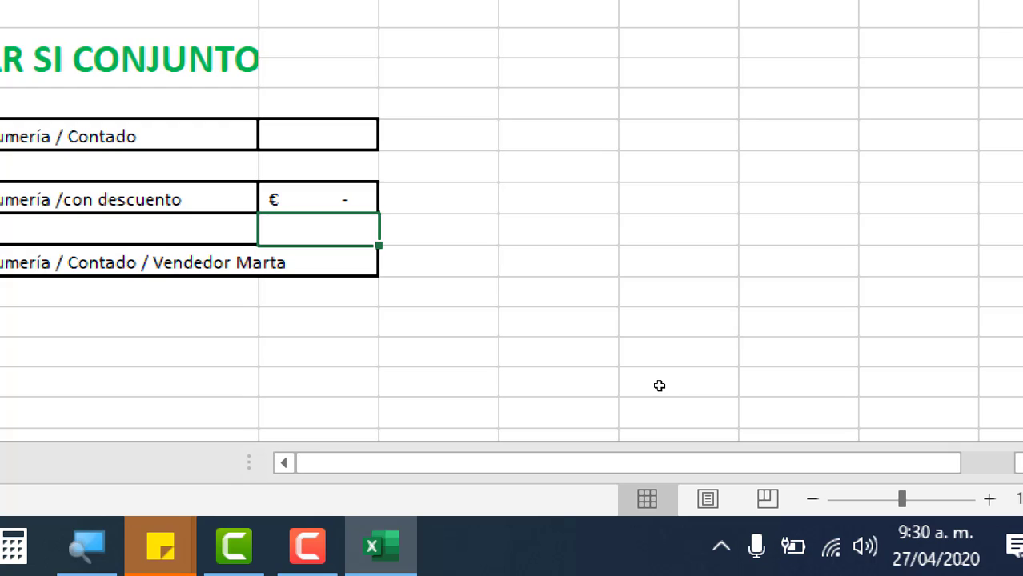
key(Up)
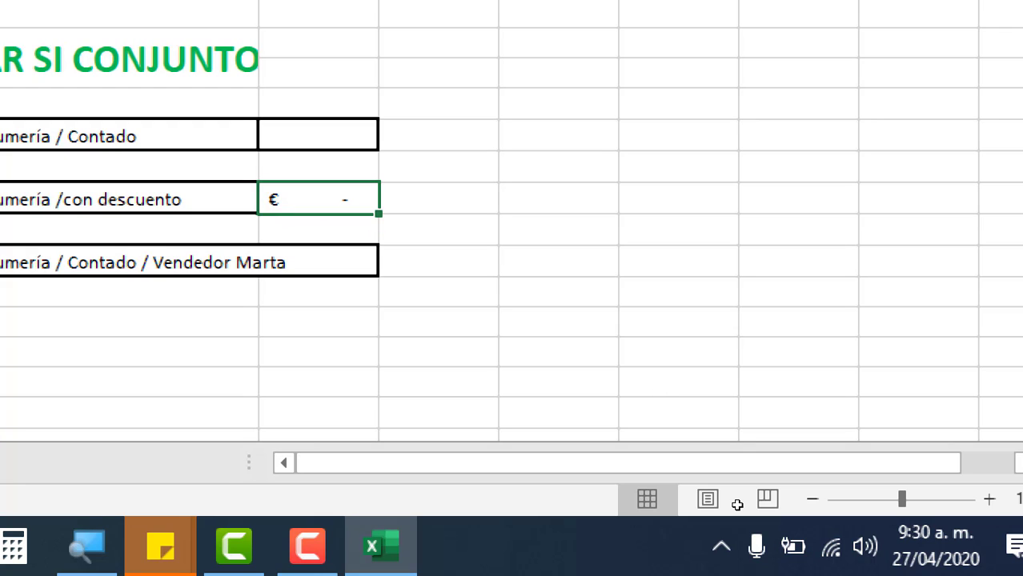
key(F2)
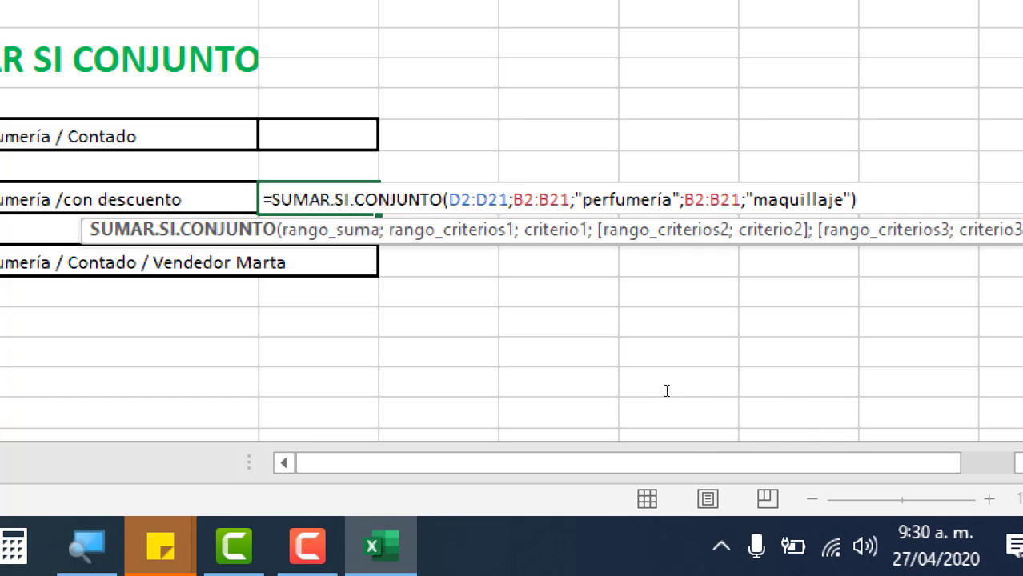
key(Return)
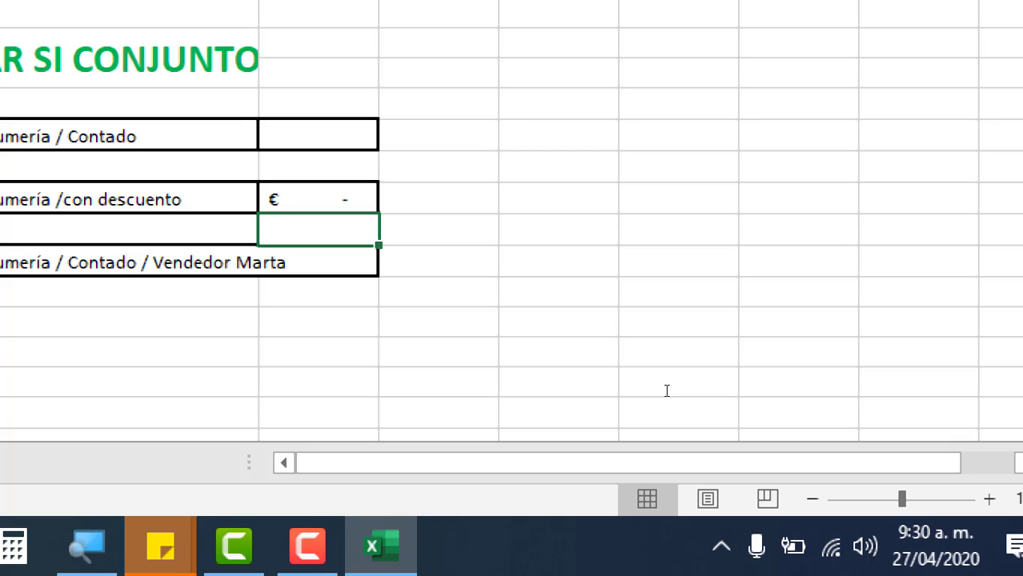
key(Up)
key(F2)
key(Home)
key(Right)
key(Right)
key(Right)
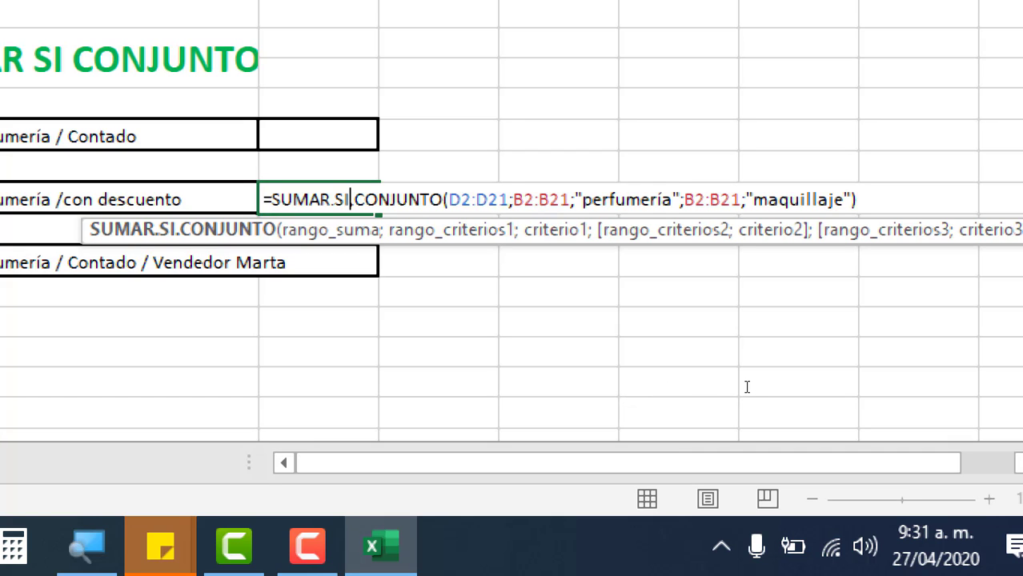
key(Right)
key(Right)
key(Right)
key(shift+Right)
key(shift+Right)
key(shift+Right)
key(shift+Right)
key(shift+Right)
key(shift+Right)
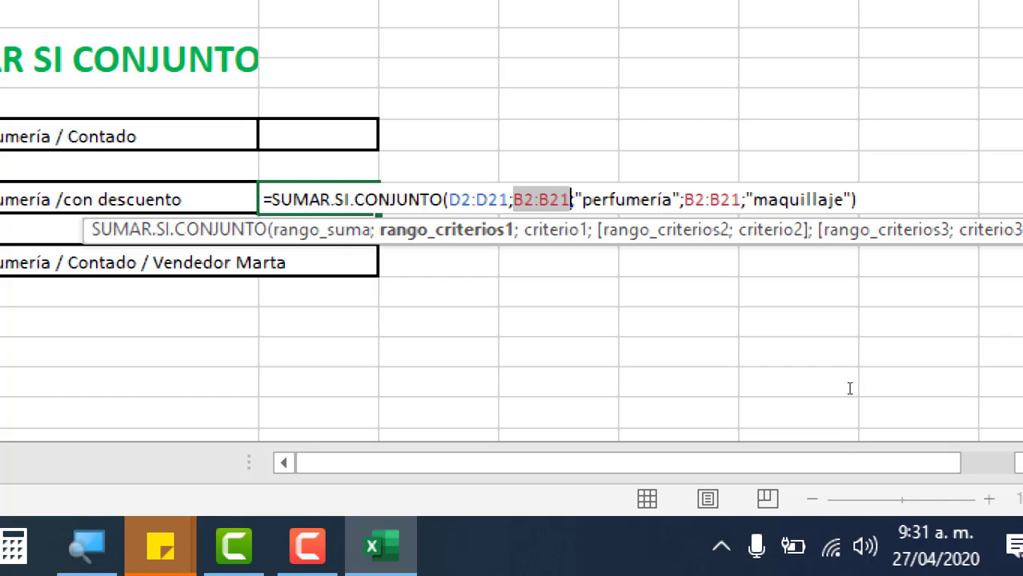
key(Right)
key(Right)
key(Right)
key(shift+Right)
key(shift+Right)
key(shift+Right)
key(shift+Right)
key(shift+Right)
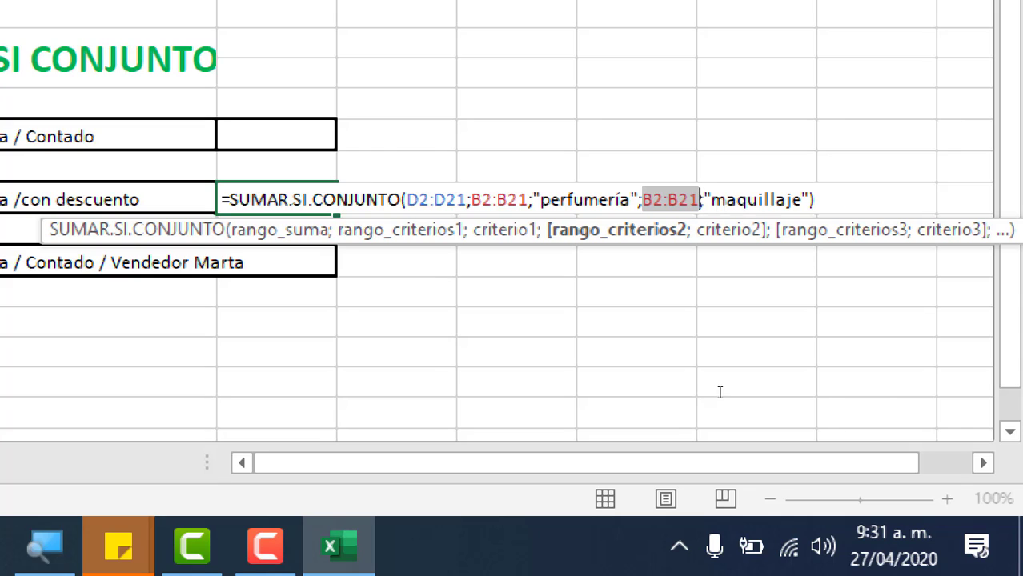
key(Right)
key(shift+Right)
key(shift+Right)
key(shift+Right)
key(shift+Right)
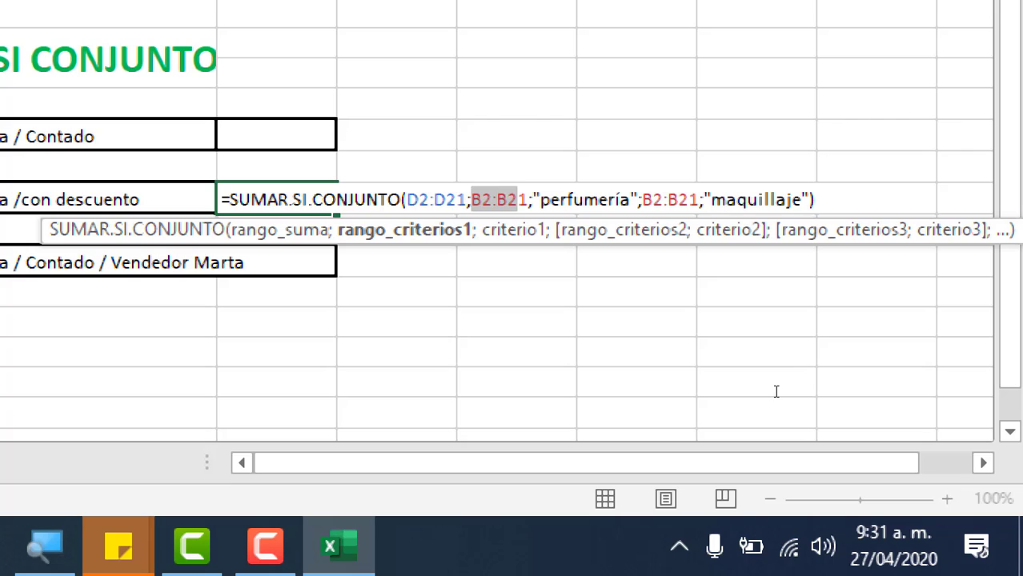
key(Right)
key(Left)
key(Left)
key(Left)
key(Left)
key(Left)
key(Left)
key(shift+Right)
key(shift+Right)
key(shift+Right)
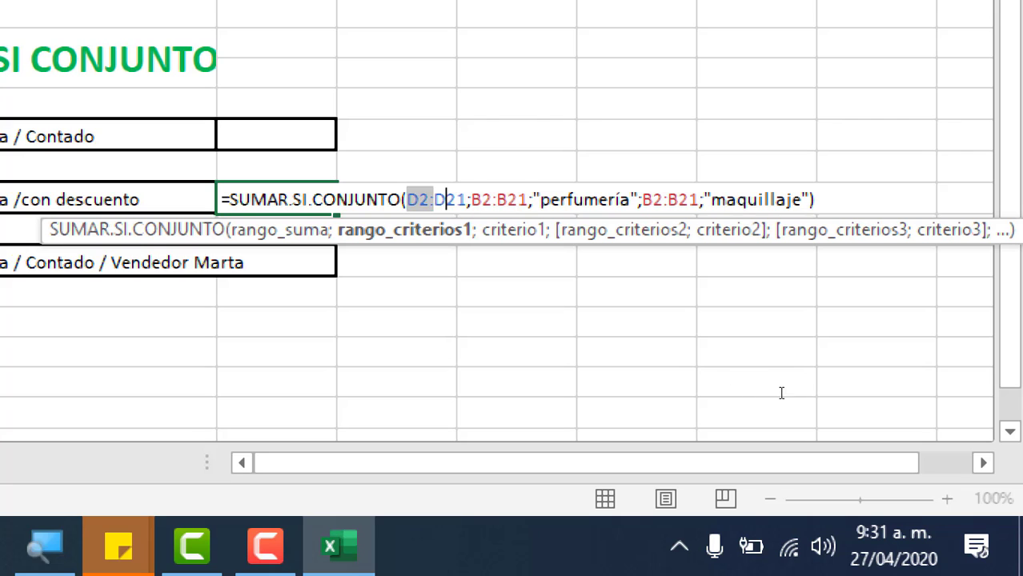
key(shift+Right)
key(shift+Right)
key(shift+Right)
key(shift+Right)
key(shift+Right)
key(shift+Right)
key(Right)
key(Left)
key(Left)
key(Left)
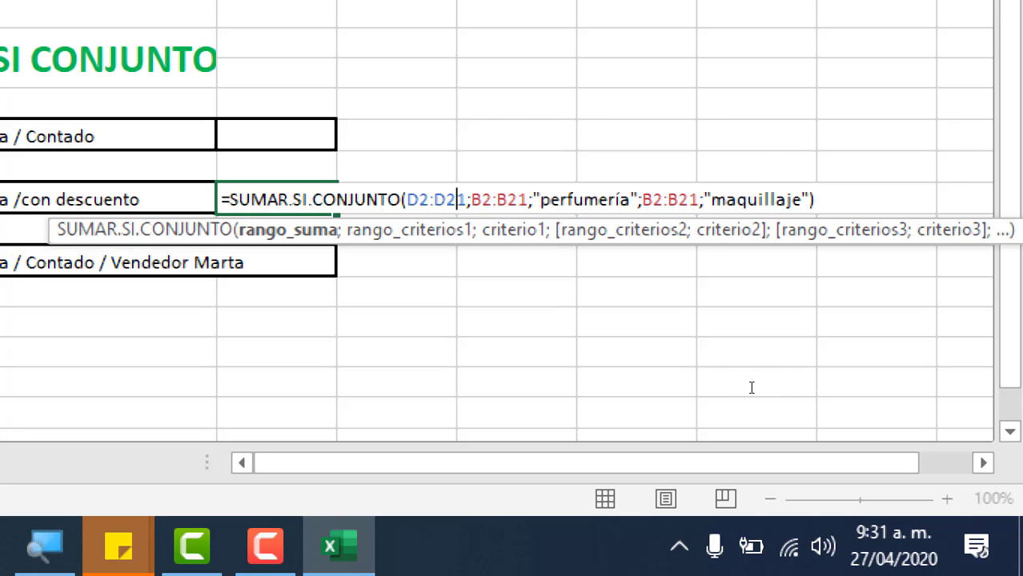
key(Right)
key(Right)
key(Right)
key(shift+Right)
key(shift+Right)
key(shift+Right)
key(Right)
key(Right)
key(Right)
key(shift+Right)
key(shift+Right)
key(shift+Right)
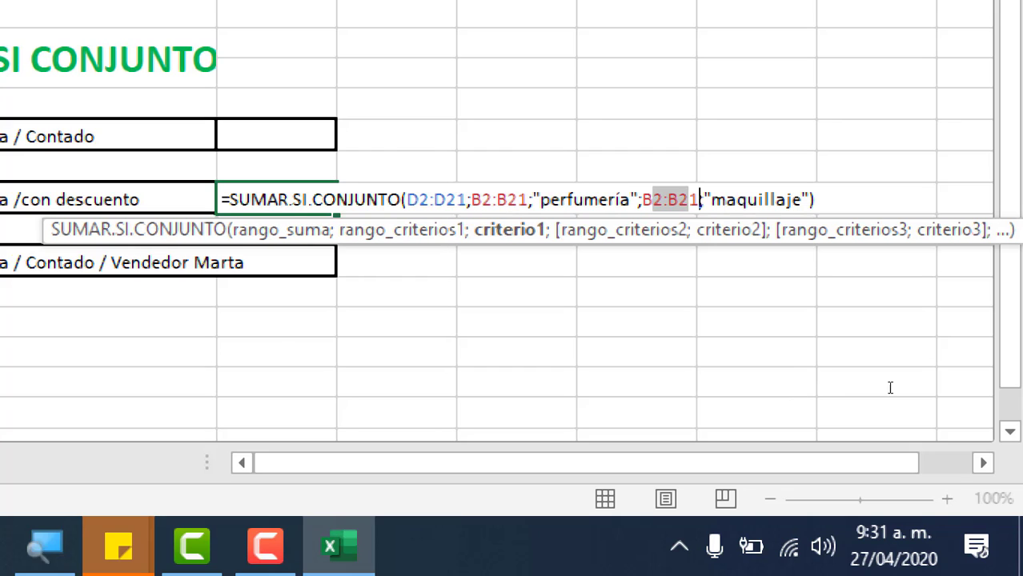
key(shift+Right)
key(shift+Right)
key(shift+Right)
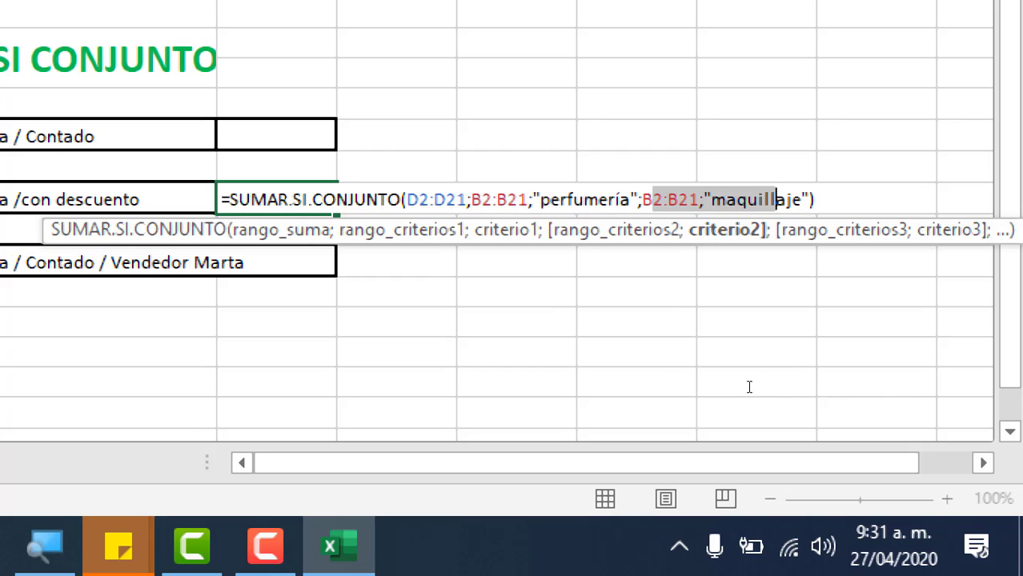
key(Right)
key(shift+Right)
key(shift+Right)
key(shift+Right)
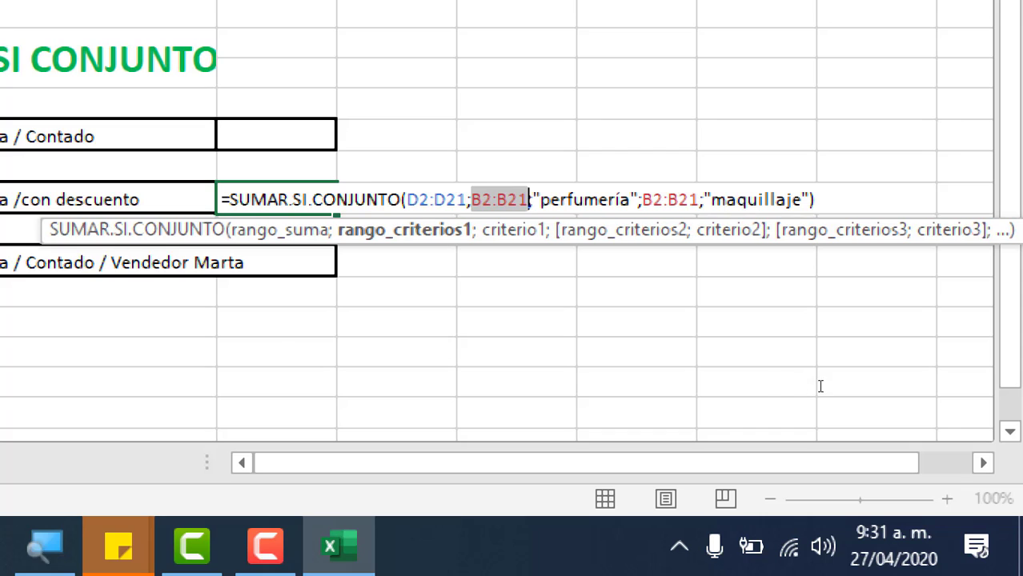
key(Right)
key(Right)
key(Right)
key(Right)
key(shift+Right)
key(shift+Right)
key(shift+Right)
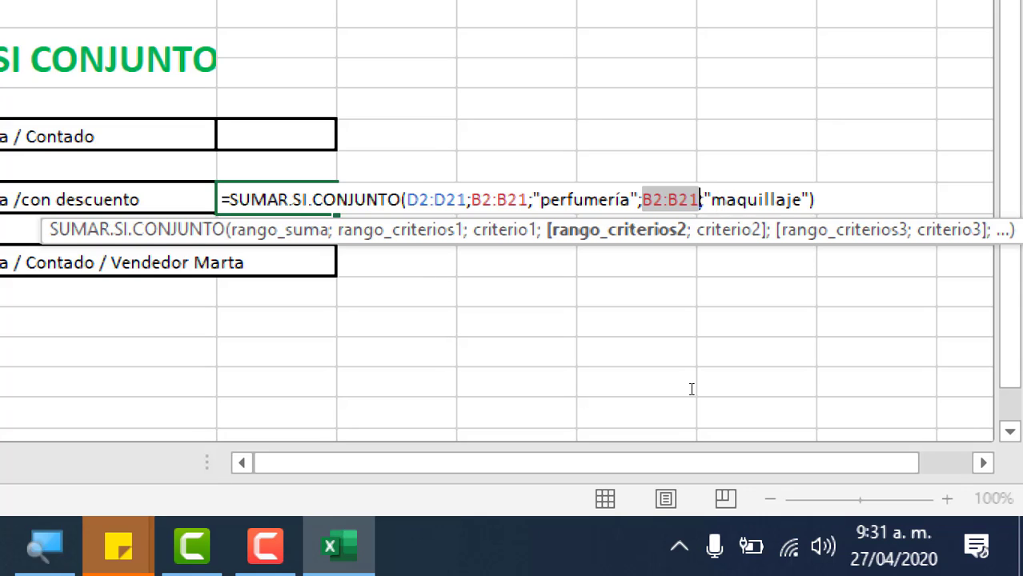
key(Return)
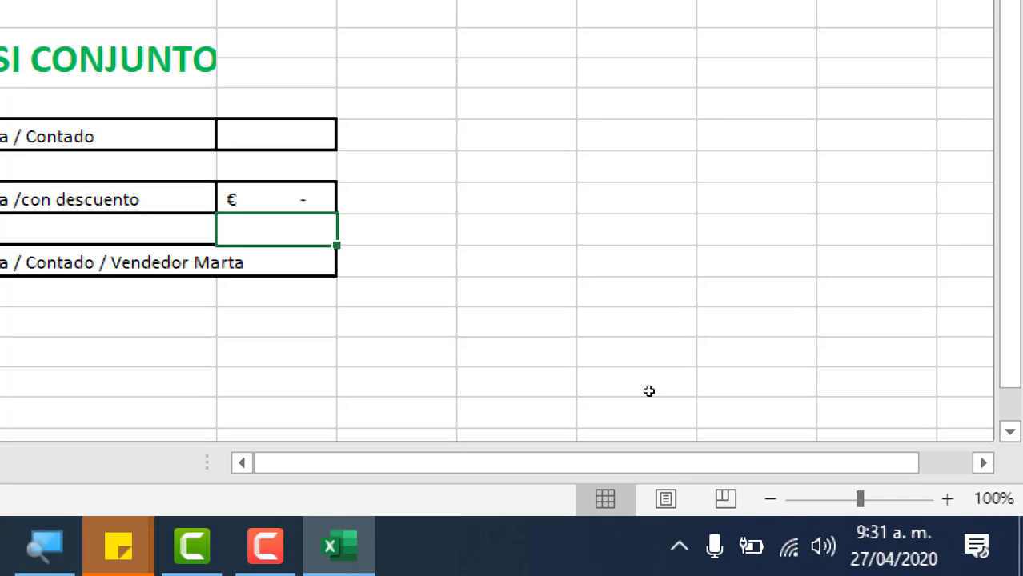
key(Up)
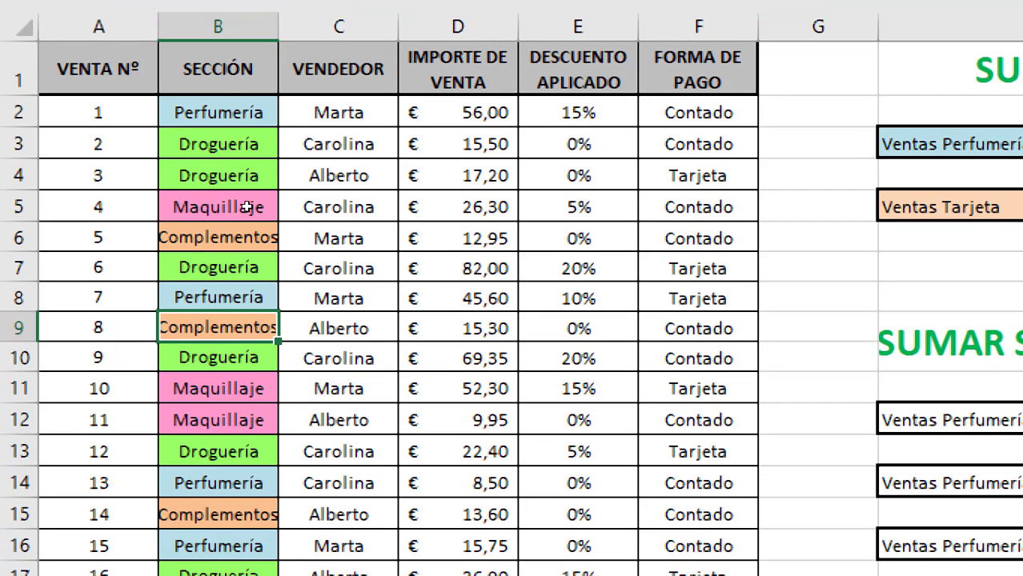
Select the Perfumería and Maquillaje amounts in D2, D5, D8, D11, D12, D14 and D16.
key(ctrl+Home)
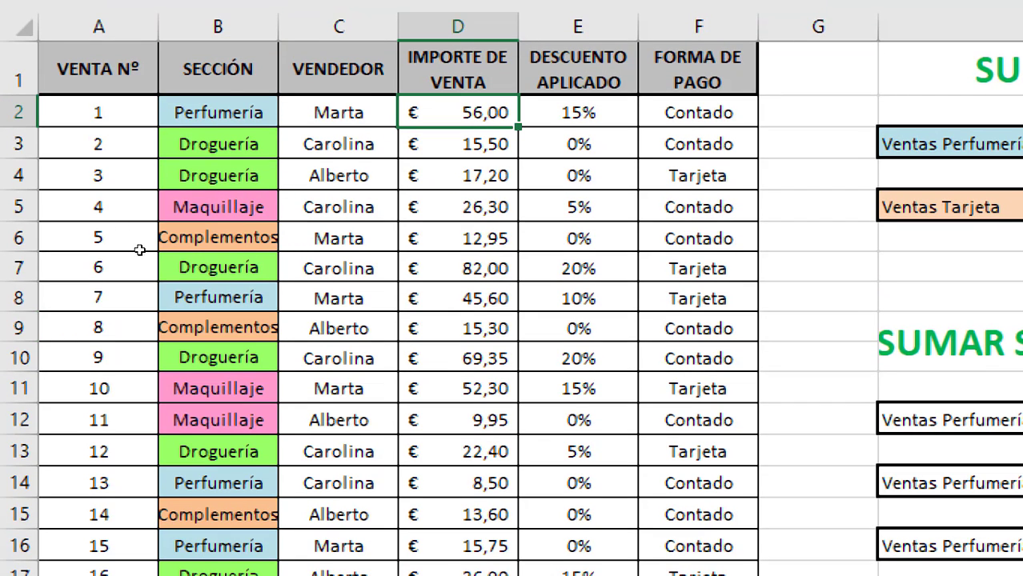
key(shift+F8)
key(Down)
key(Down)
key(Down)
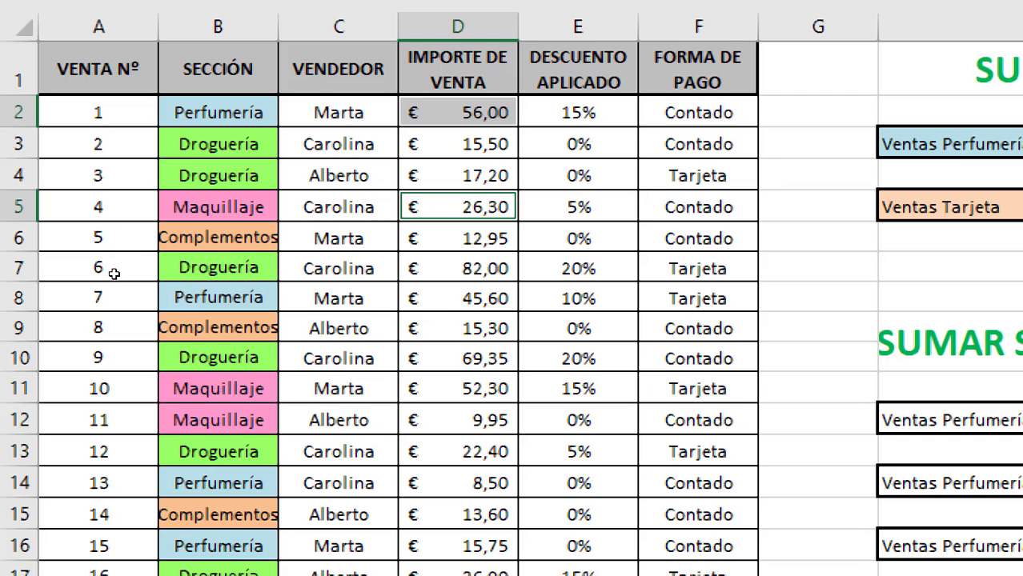
key(Down)
key(Down)
key(Down)
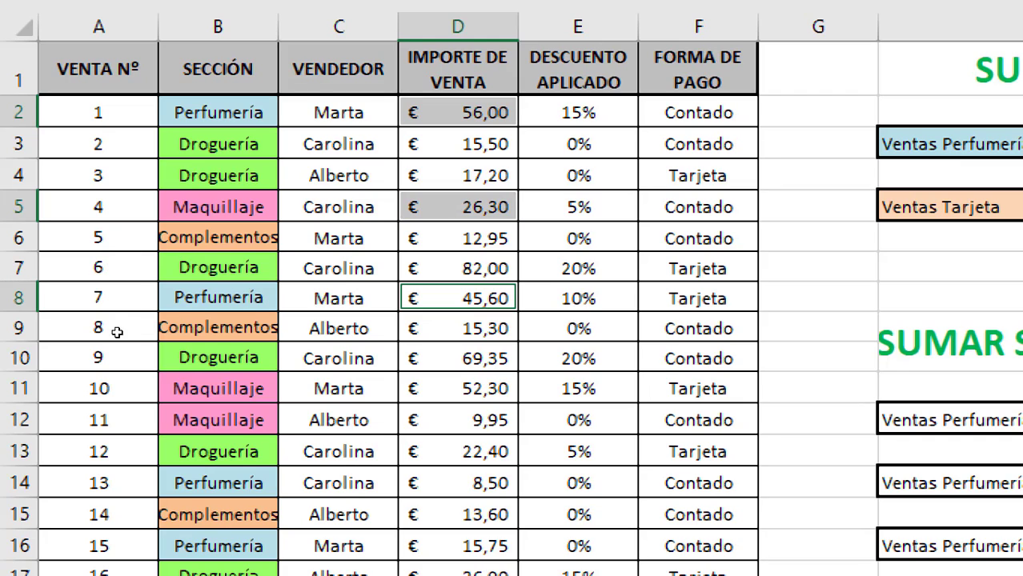
key(Down)
key(Down)
key(Down)
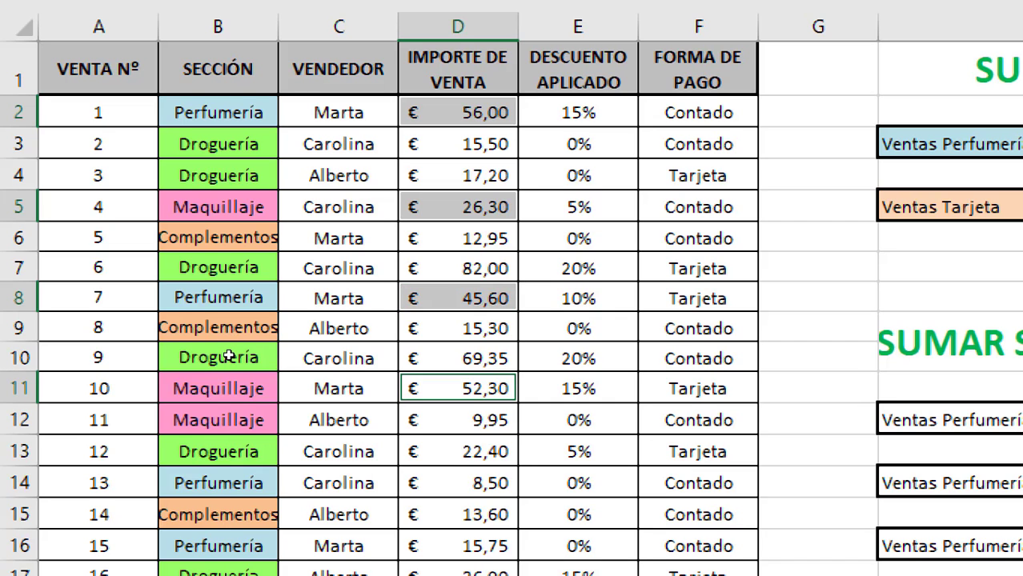
key(Down)
key(Down)
key(Down)
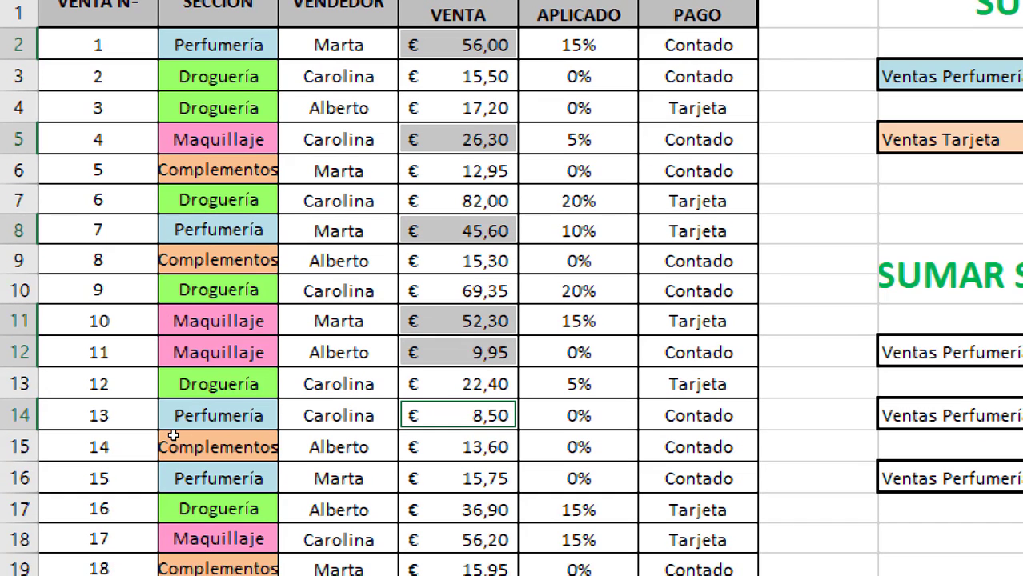
key(Down)
key(Down)
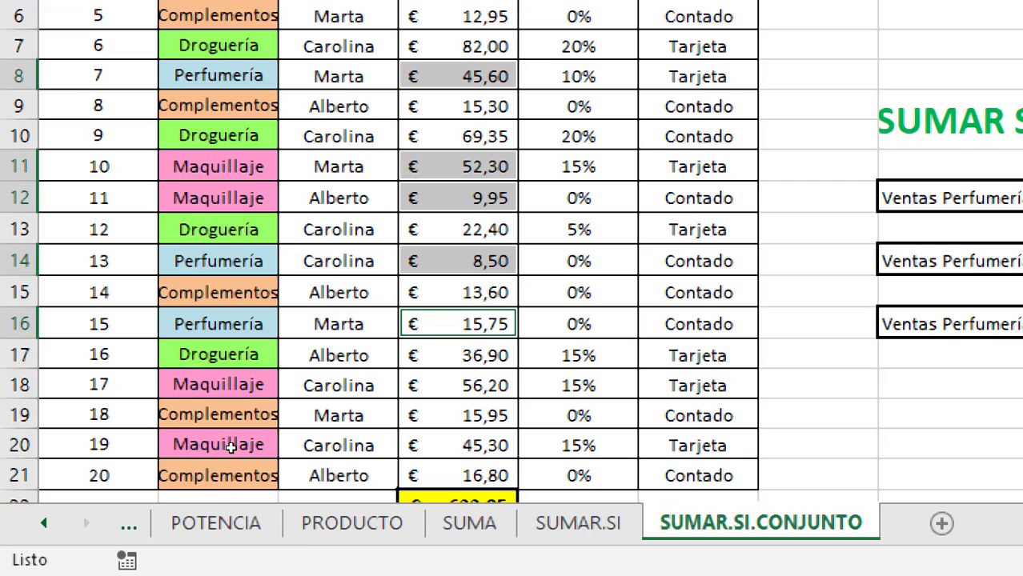
key(Down)
key(Down)
key(Down)
key(Down)
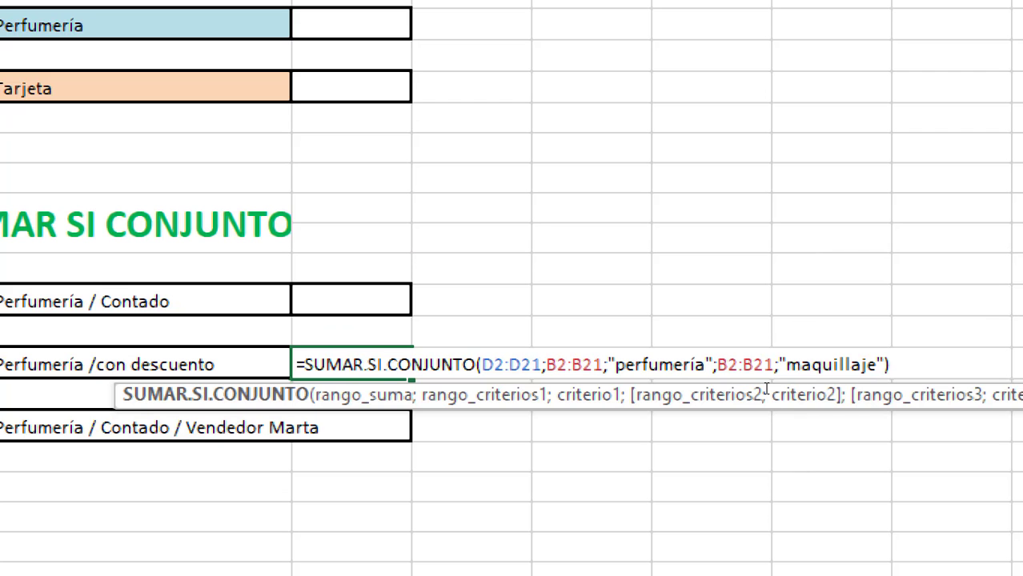
Review the con descuento formula's D2:D21 and B2:B21 arguments and recommit it, still returning € -.
key(shift+Right)
key(shift+Right)
key(shift+Right)
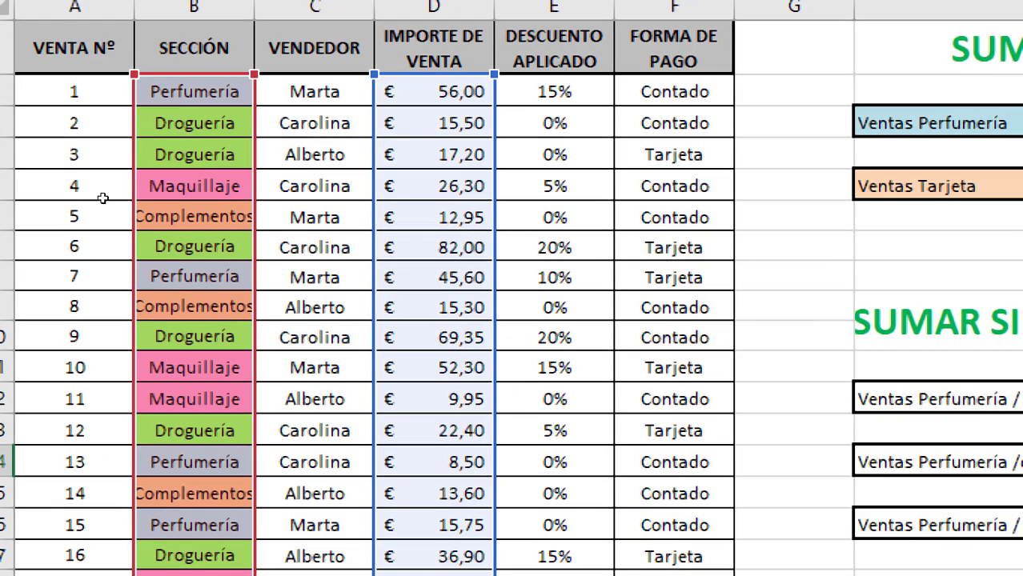
key(Return)
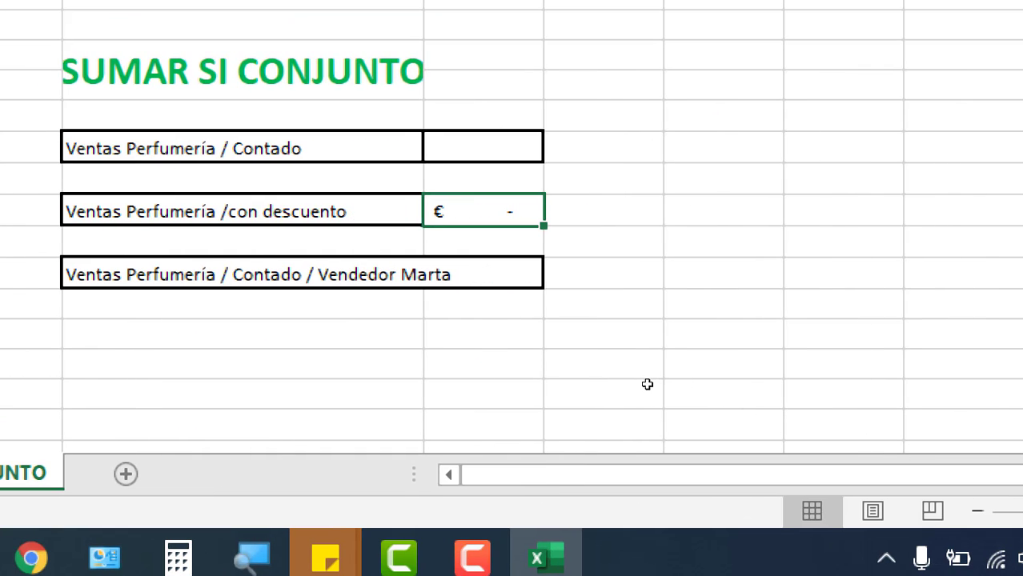
key(F2)
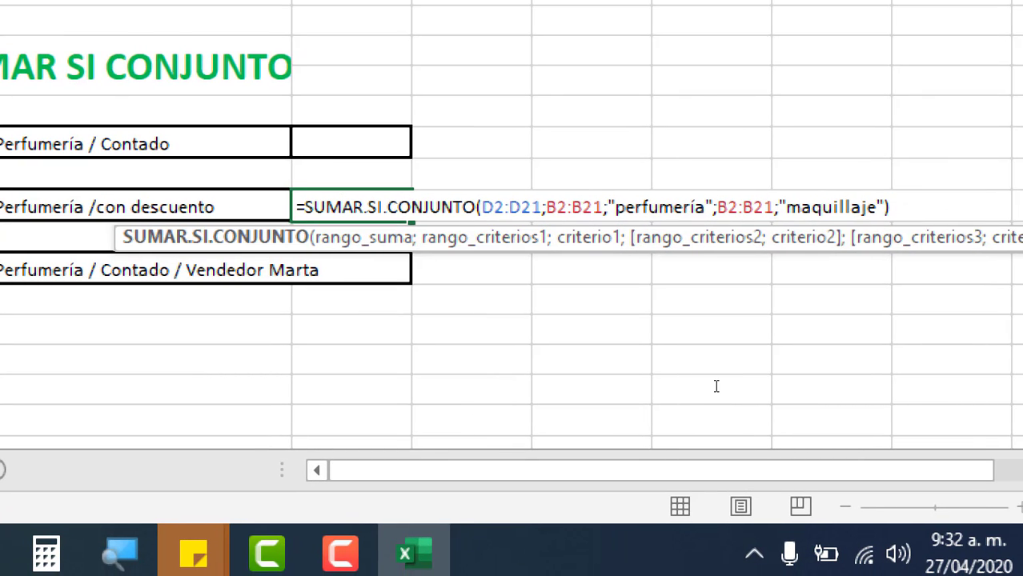
key(shift+Right)
key(shift+Right)
key(shift+Right)
key(shift+Right)
key(shift+Right)
key(shift+Right)
key(shift+Right)
key(shift+Right)
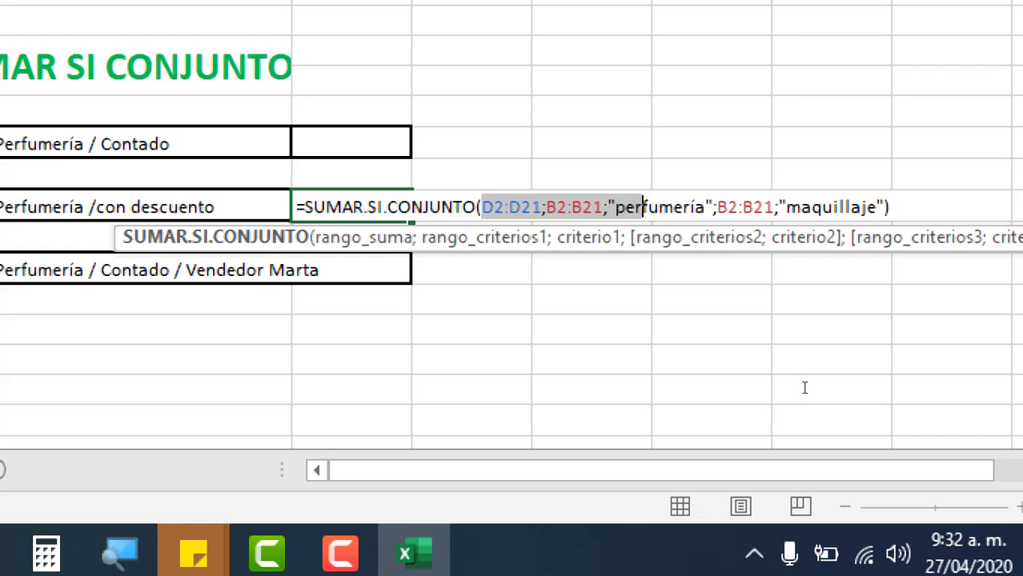
key(shift+Right)
key(shift+Right)
key(shift+Right)
key(shift+Right)
key(shift+Right)
key(shift+Right)
key(shift+Right)
key(shift+Right)
key(shift+Right)
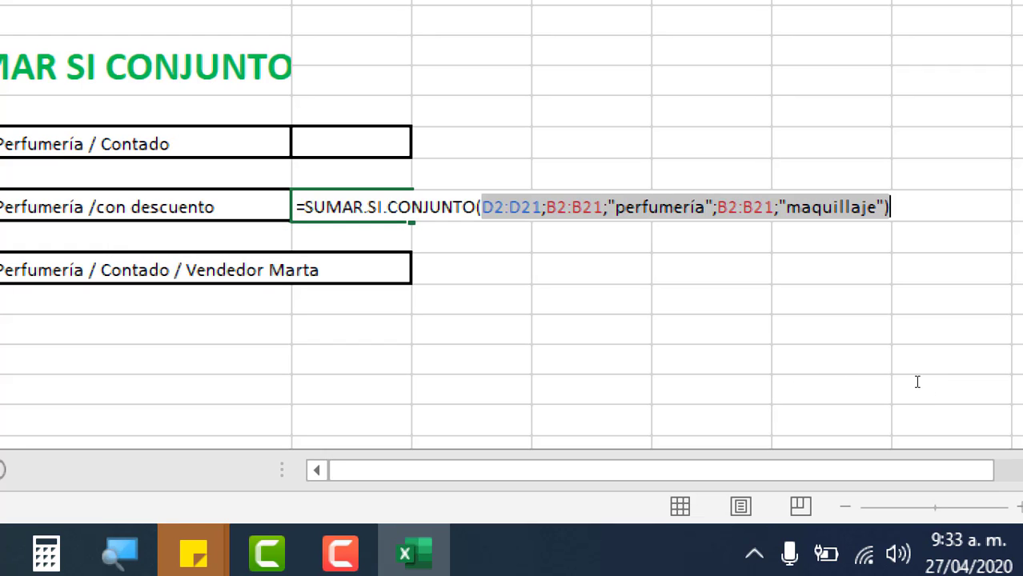
key(Right)
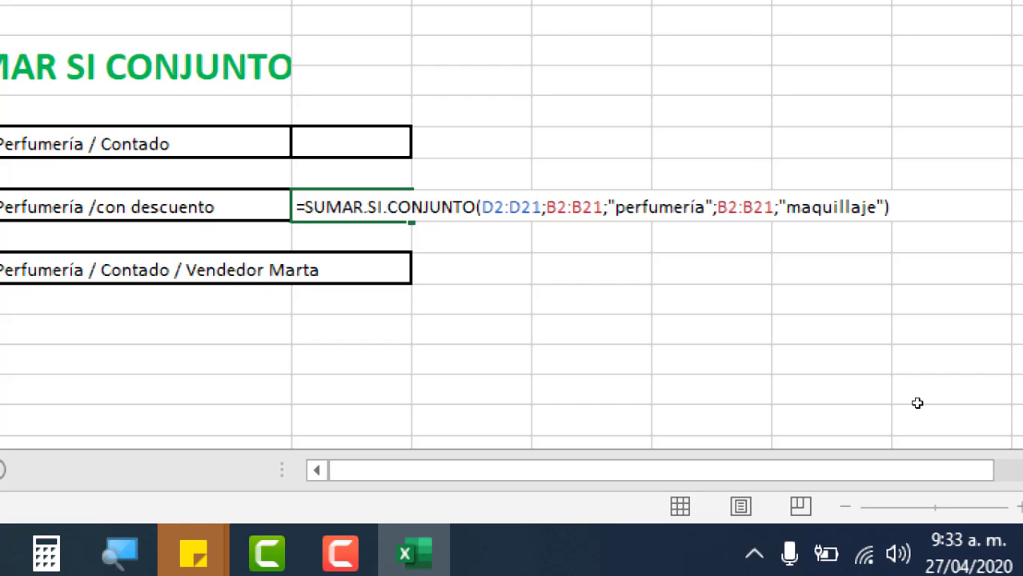
key(Return)
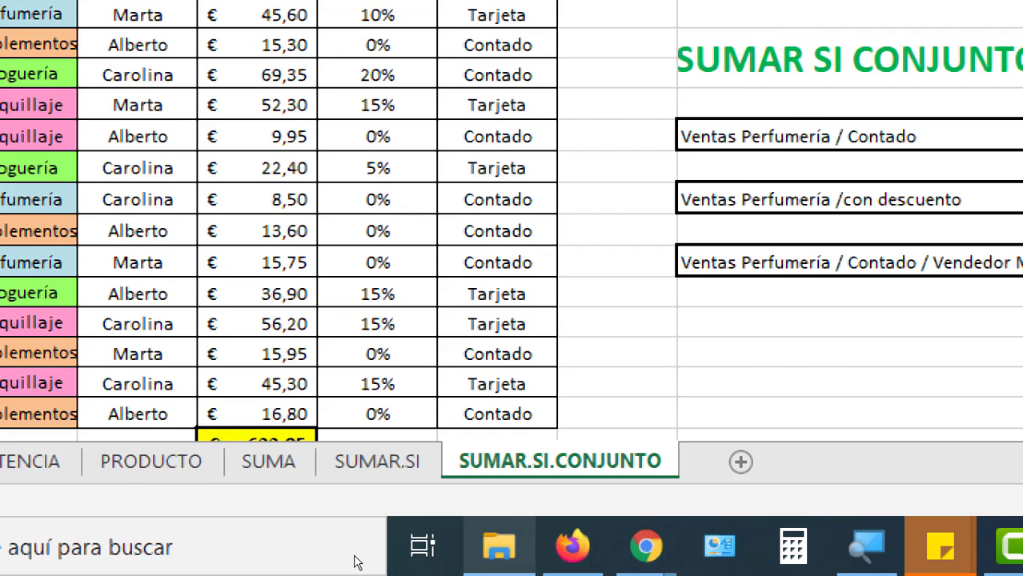
Go through DATOS (D:), MEMORIA, the instructor portfolio and 3 Guías de aprendizaje into the 13410564 folder.
key(alt+Tab)
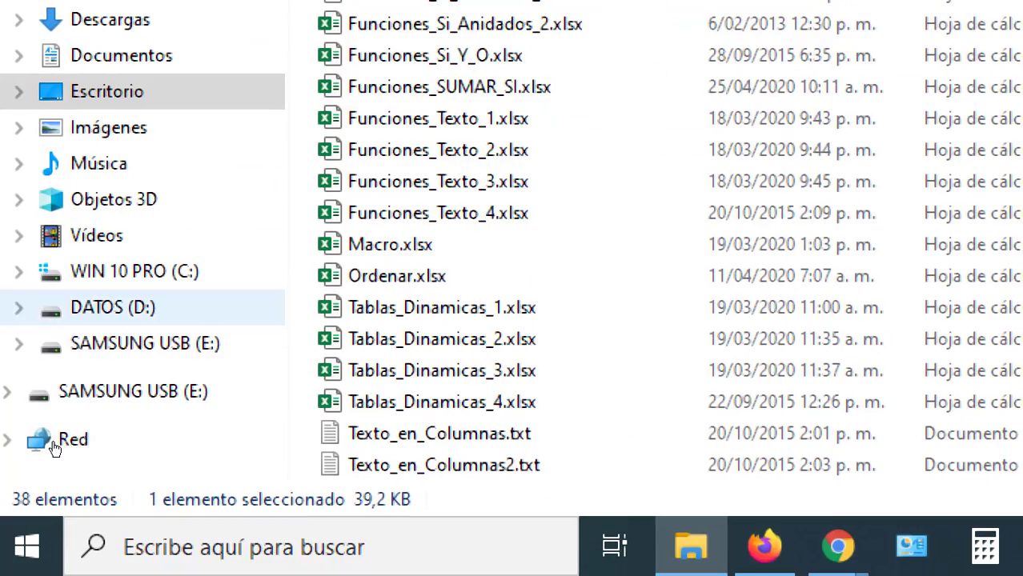
click(122, 483)
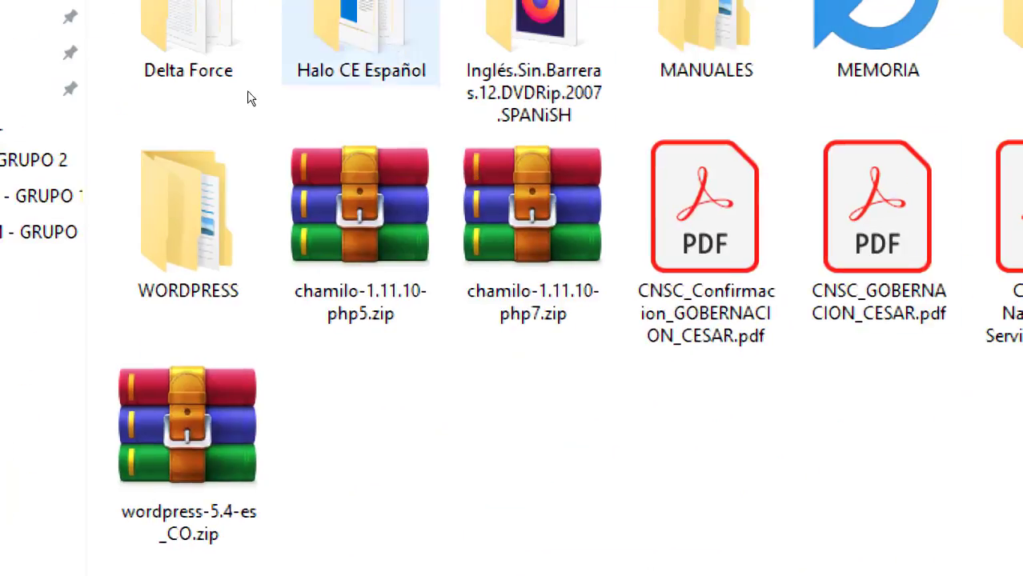
key(Left)
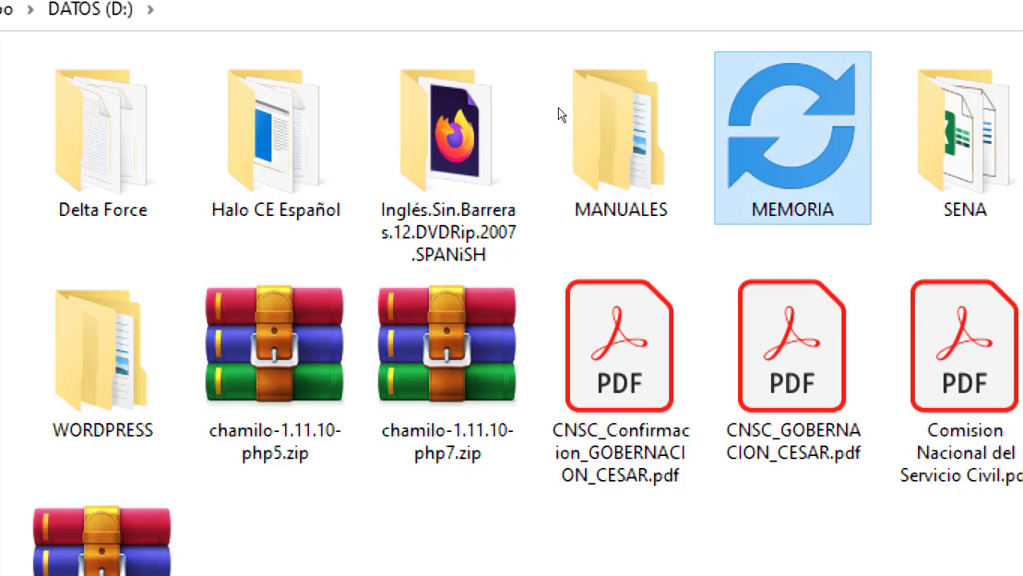
key(Return)
key(Return)
key(Right)
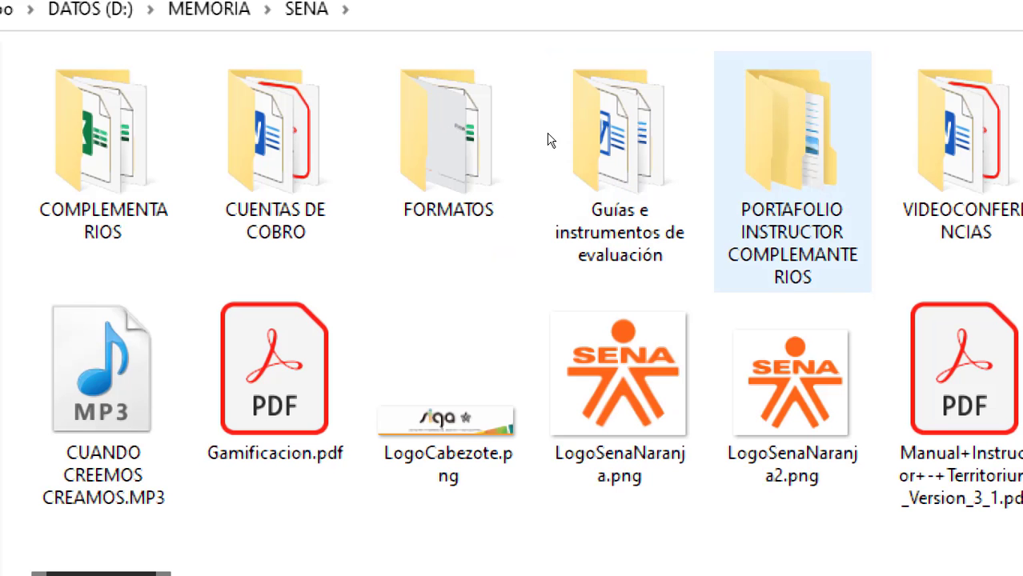
key(Return)
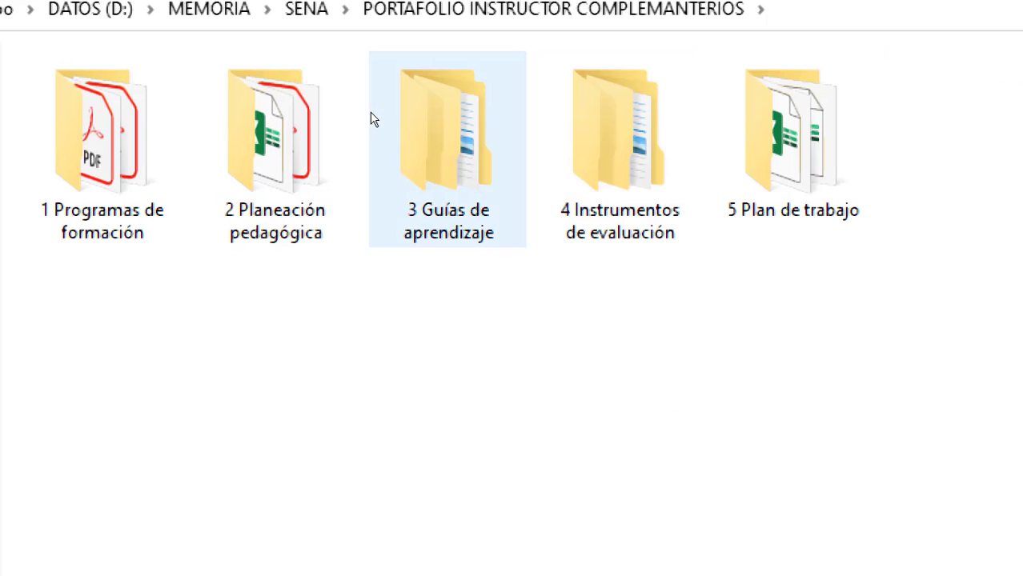
double_click(373, 120)
key(Down)
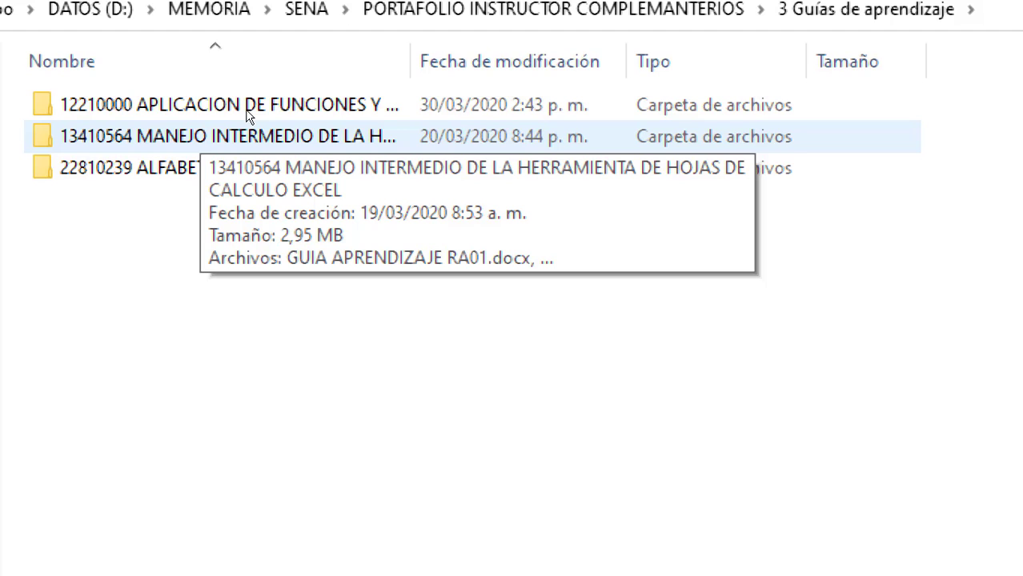
double_click(246, 133)
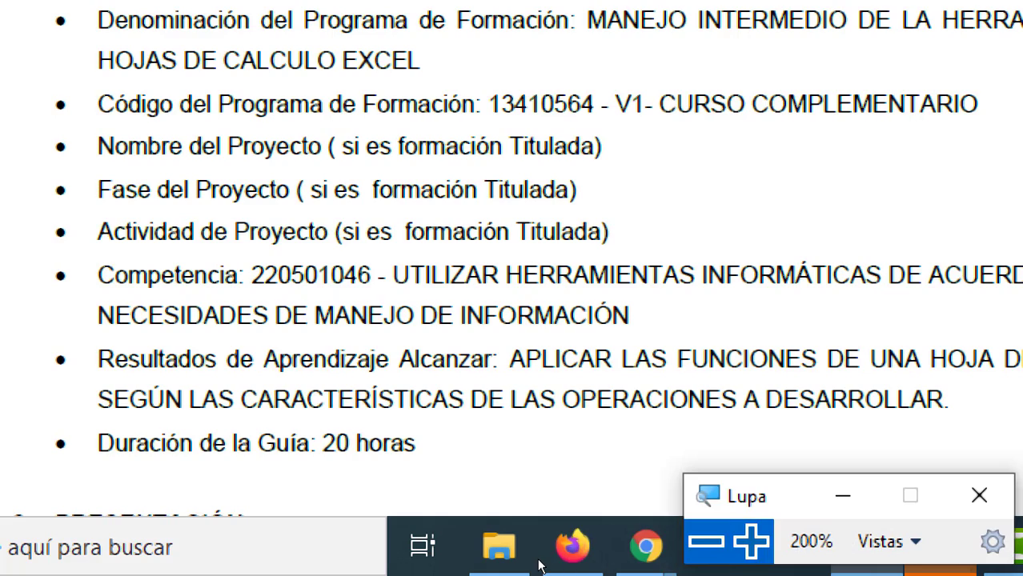
Close the Magnifier, collapse the Tools pane and scroll the guide down through sections 3.6–3.9.
click(707, 542)
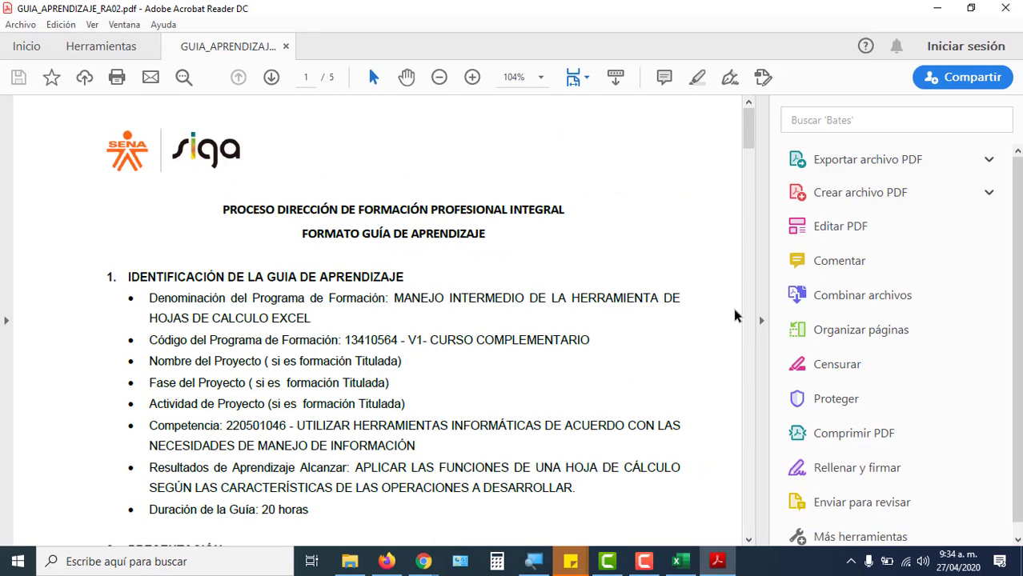
click(762, 320)
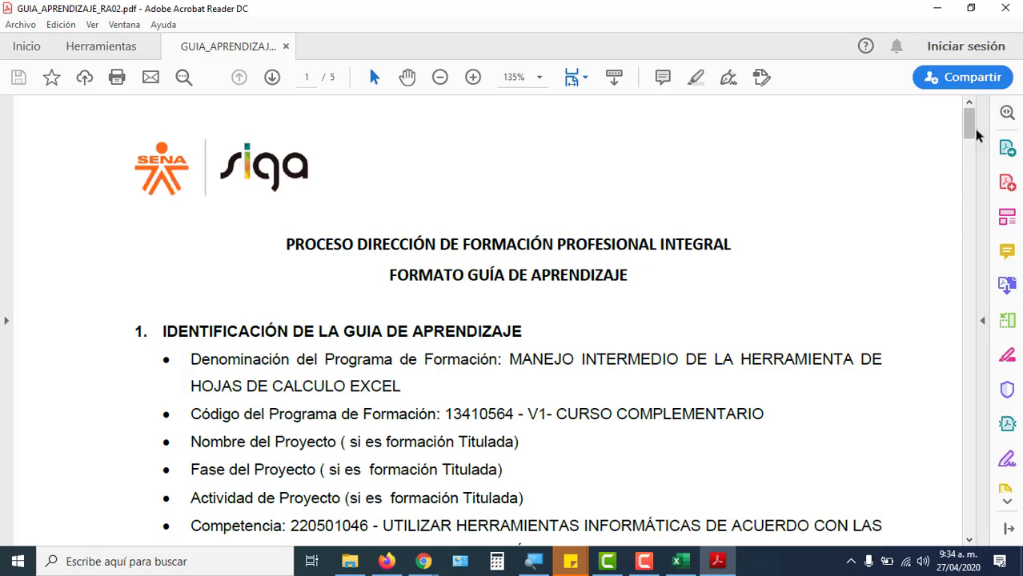
drag(969, 132, 971, 320)
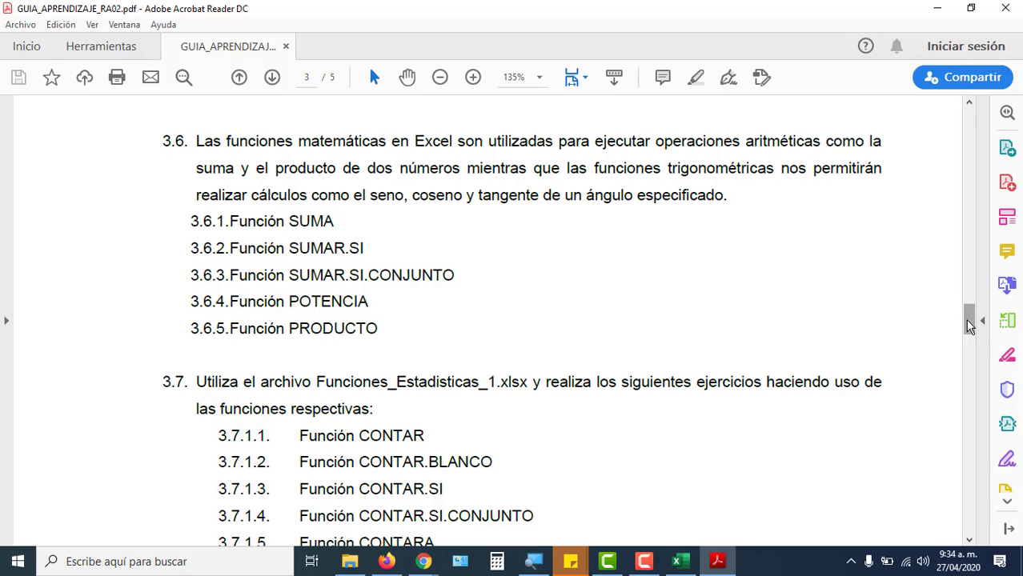
drag(969, 321, 972, 338)
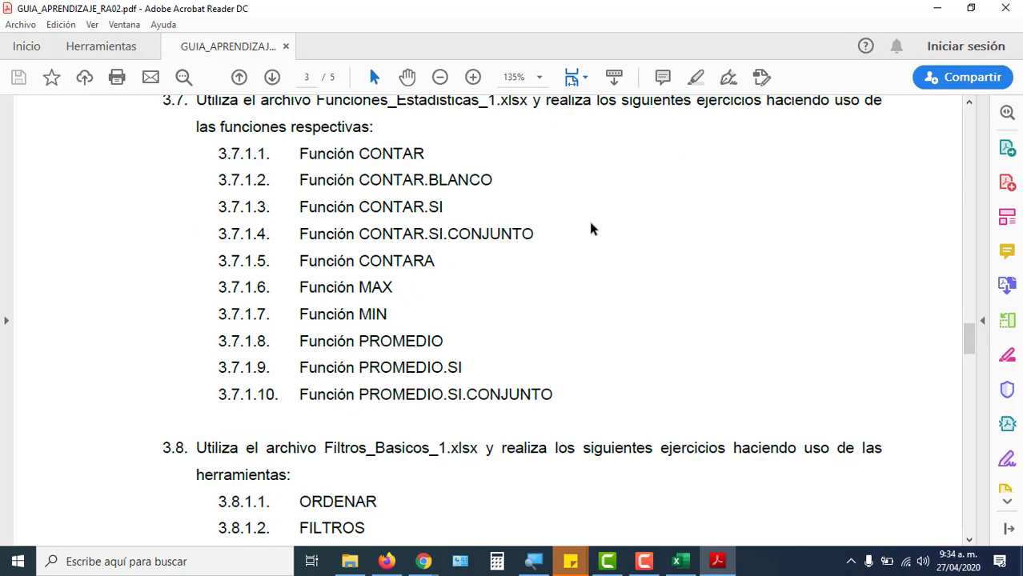
drag(971, 356, 970, 374)
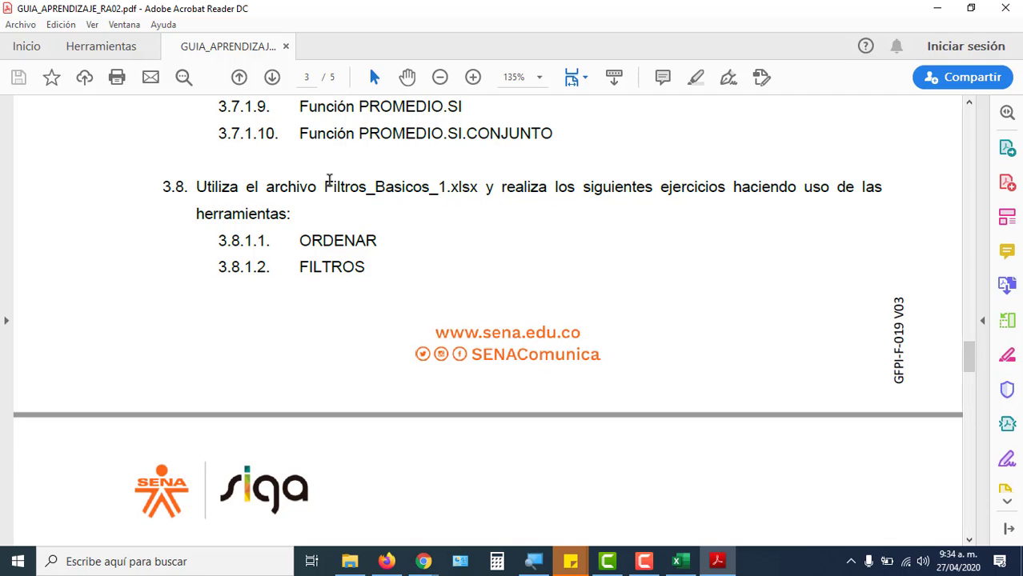
drag(970, 364, 970, 383)
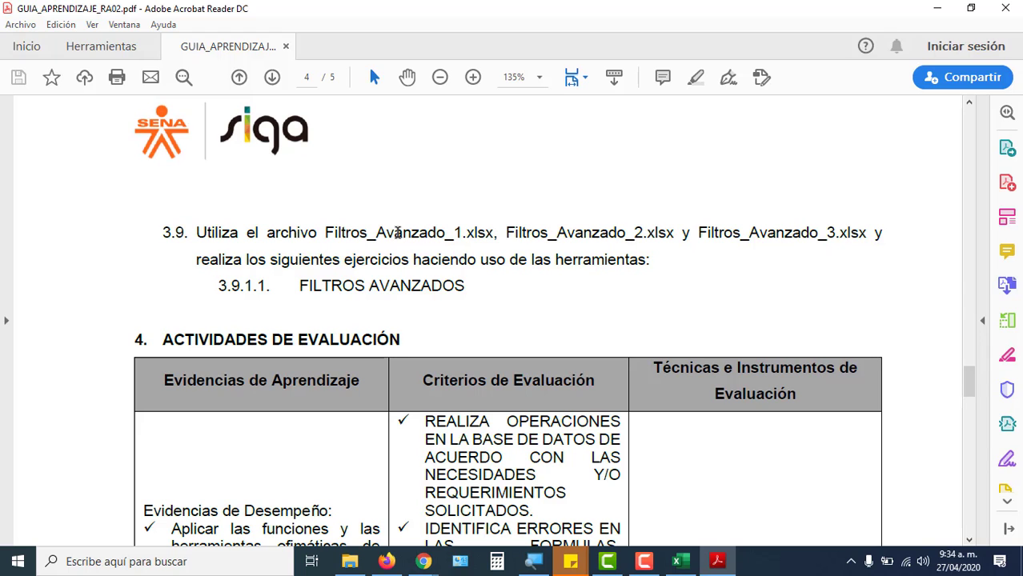
Scroll back up to section 3.8's Filtros_Basicos_1.xlsx ORDENAR and FILTROS exercises.
scroll(441, 302, up, 1)
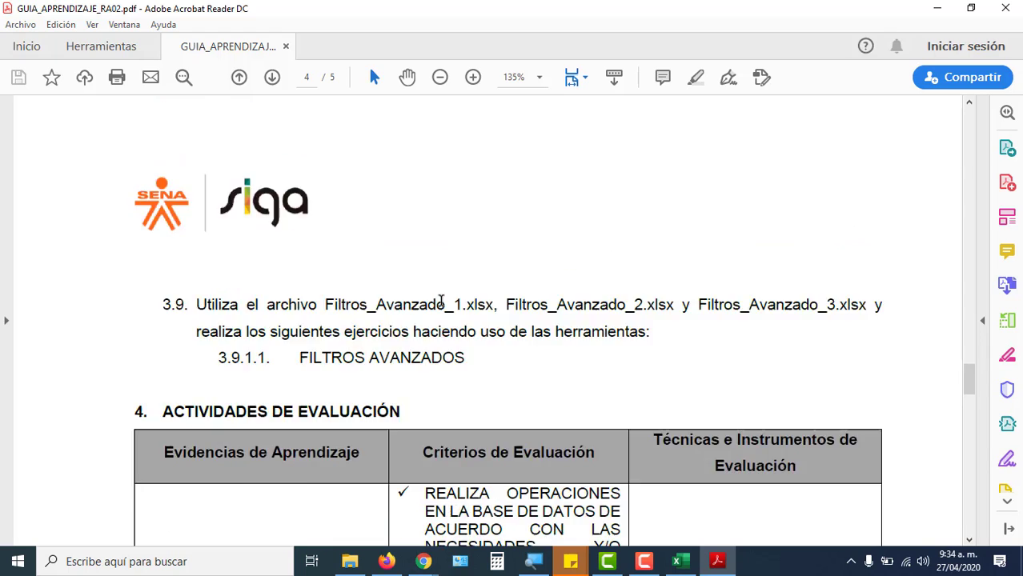
scroll(441, 311, up, 2)
scroll(448, 350, up, 5)
scroll(446, 346, up, 1)
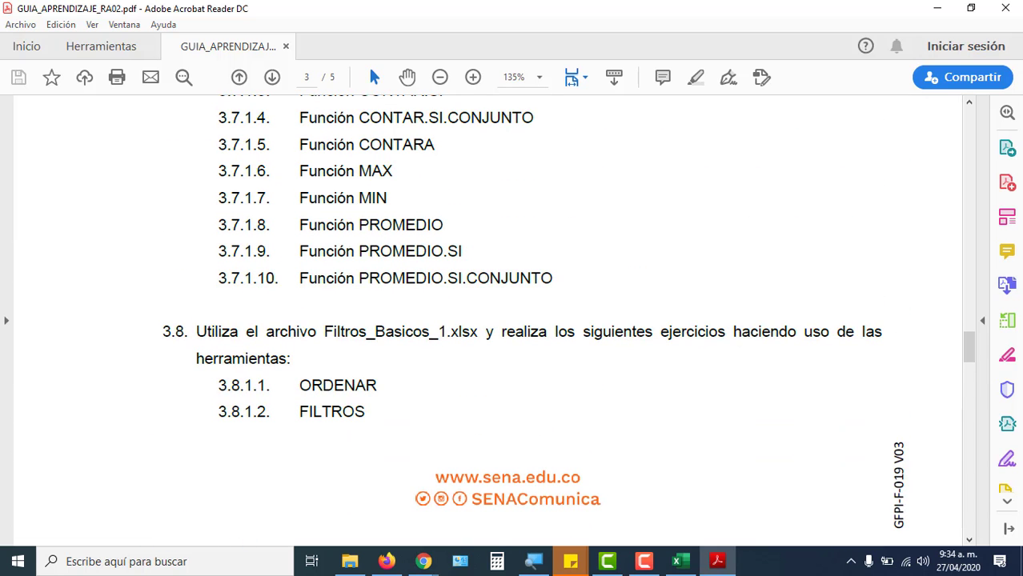
Reopen I14's perfumería-and-maquillaje SUMAR.SI.CONJUNTO formula in Excel and recommit it, still € -.
click(681, 561)
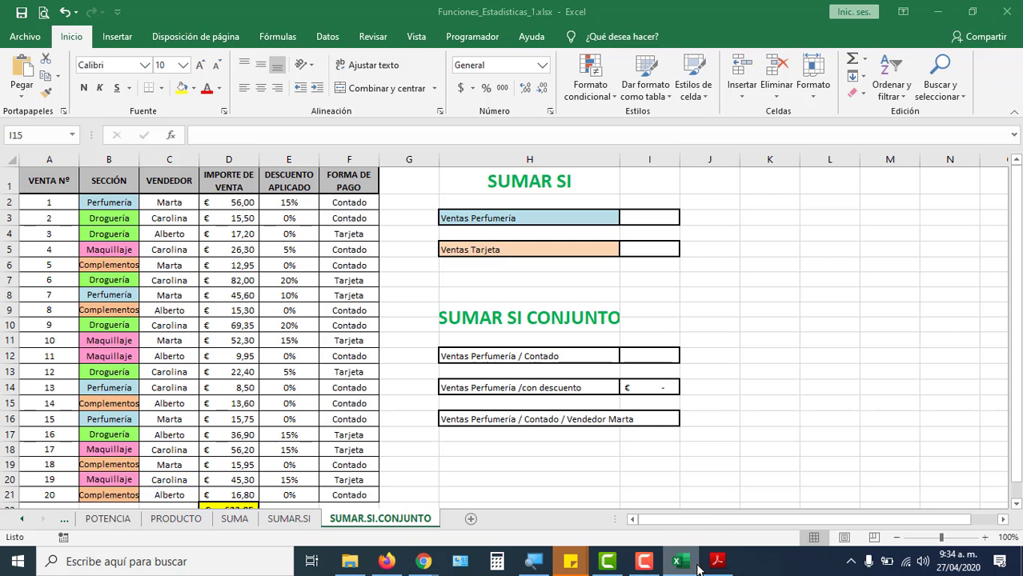
double_click(654, 388)
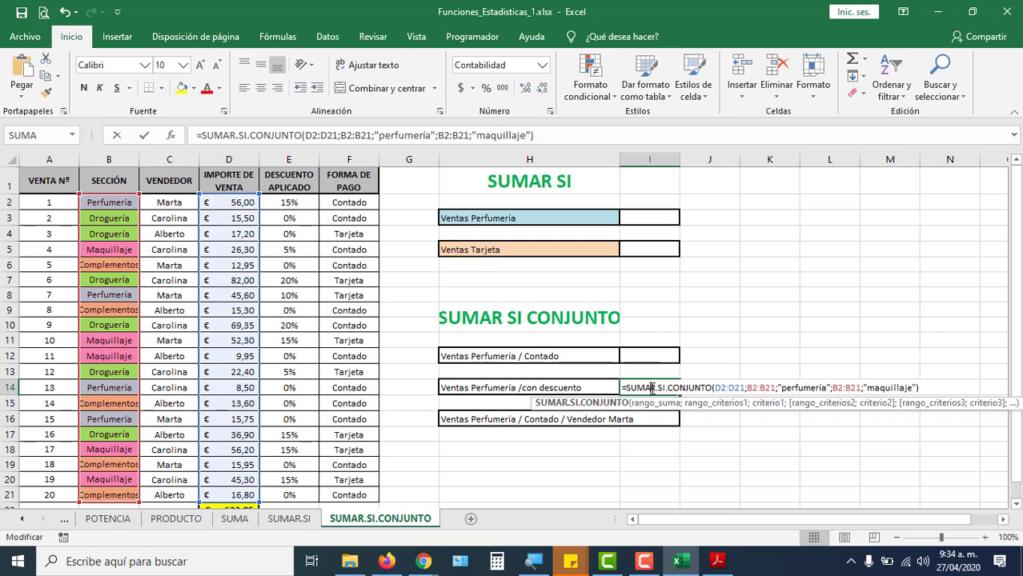
click(805, 388)
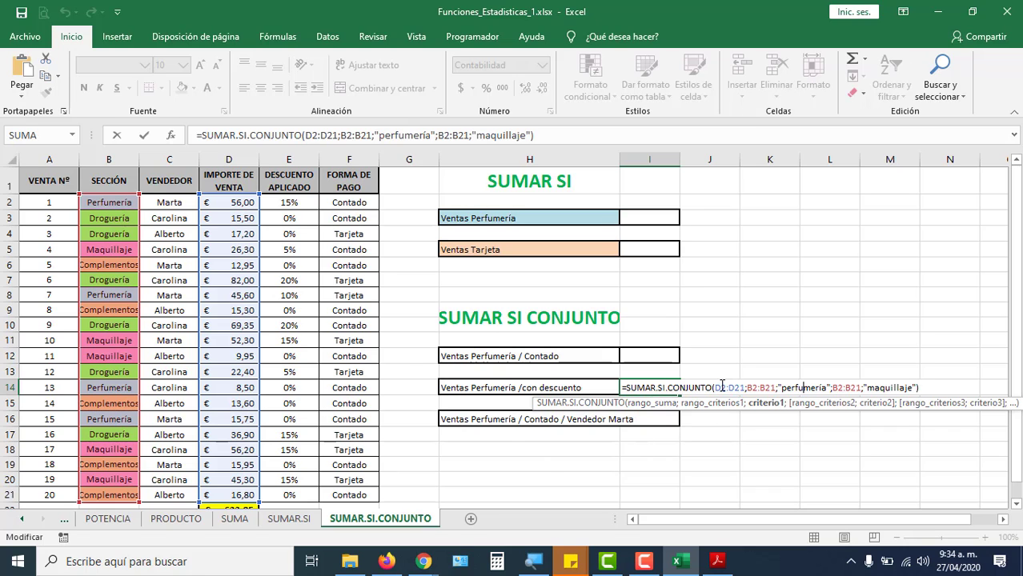
key(Return)
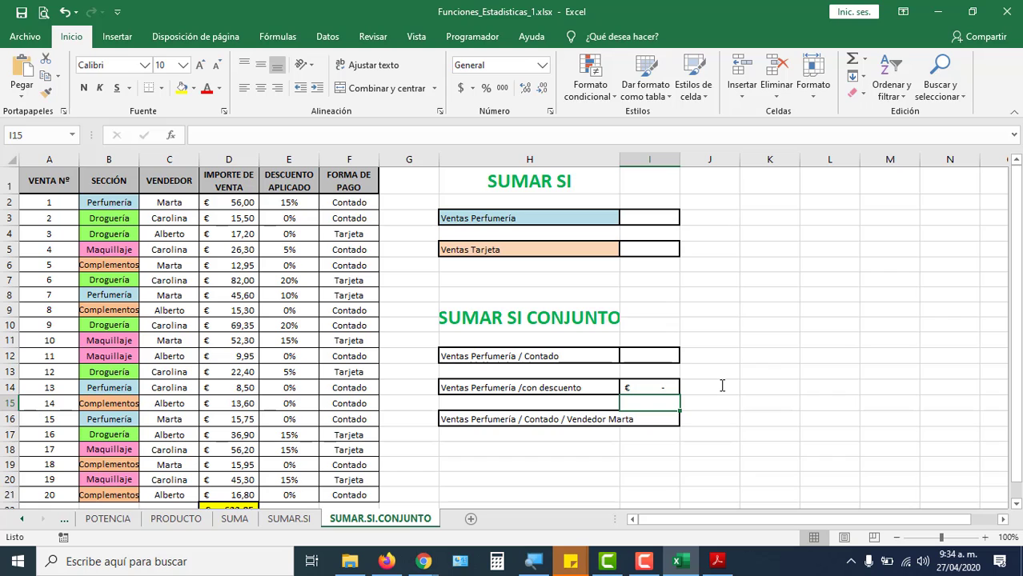
Look over the SUMAR.SI, SUMAR.SI.CONJUNTO and PRODUCTO sheets and their empty result cells.
click(290, 522)
click(353, 520)
click(637, 223)
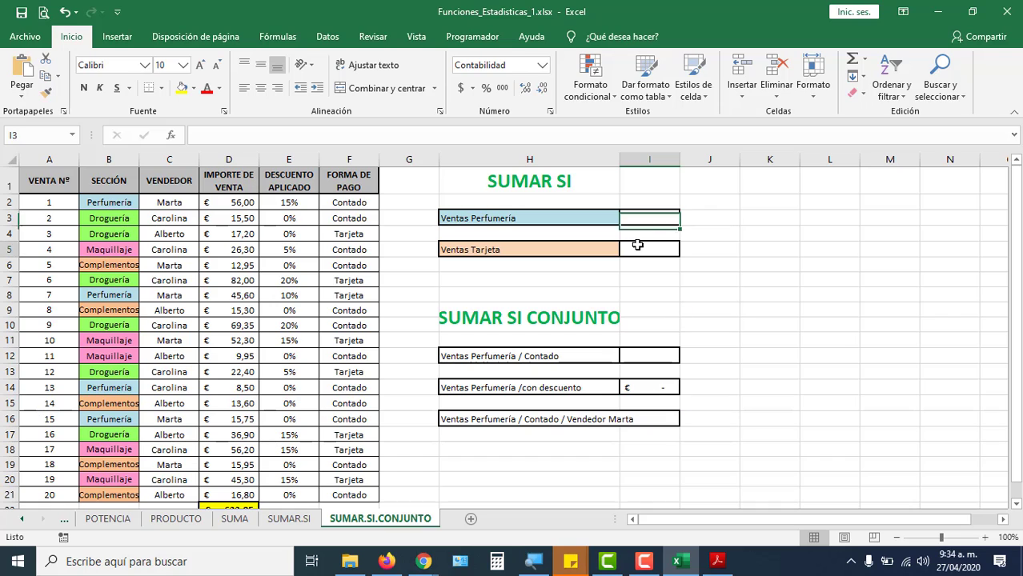
click(201, 523)
click(503, 284)
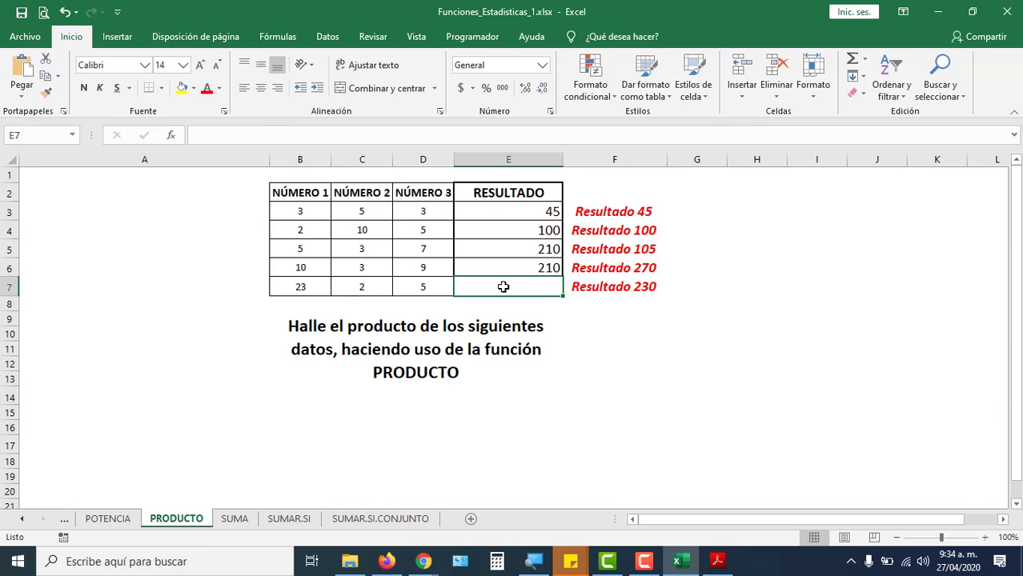
Browse the POTENCIA, PROMEDIO and PROMEDIO.SI sheets, then bring the learning guide PDF back.
click(100, 520)
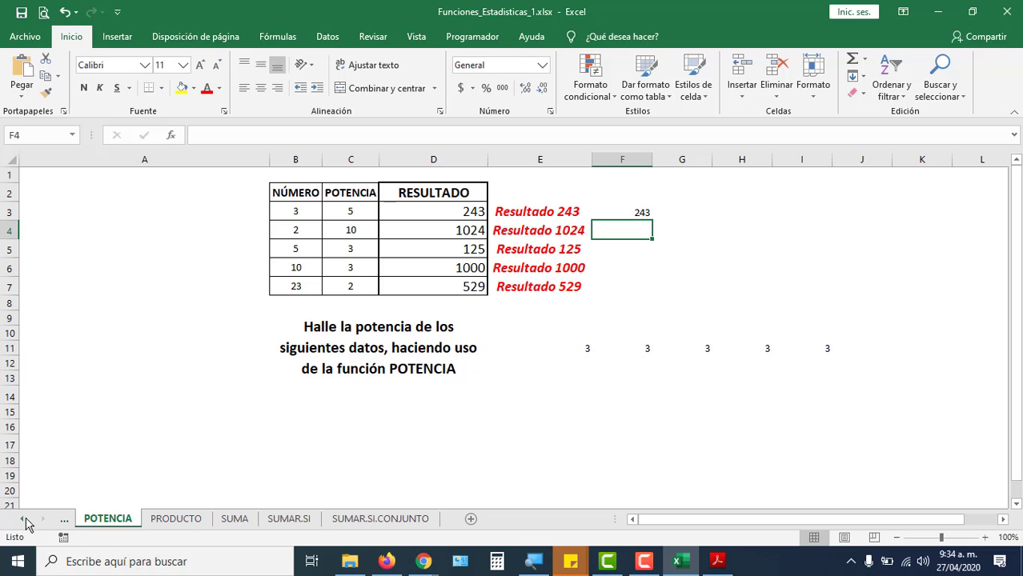
click(22, 519)
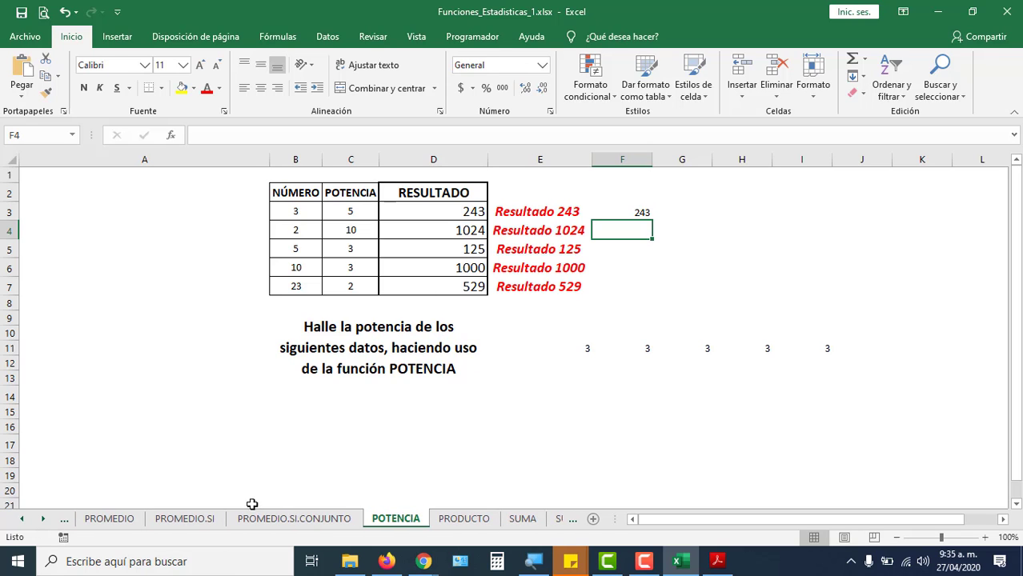
click(116, 522)
click(180, 520)
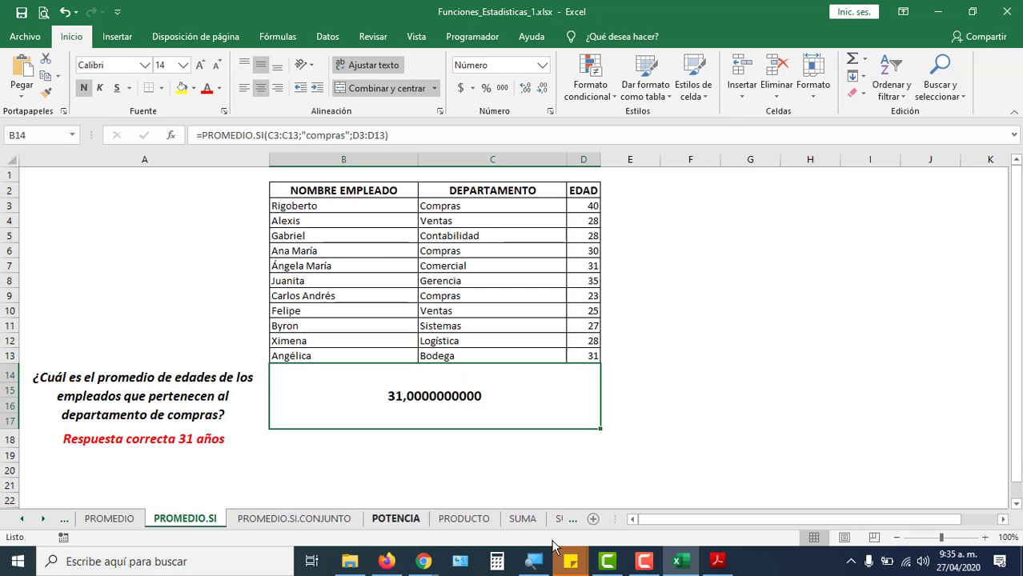
click(710, 565)
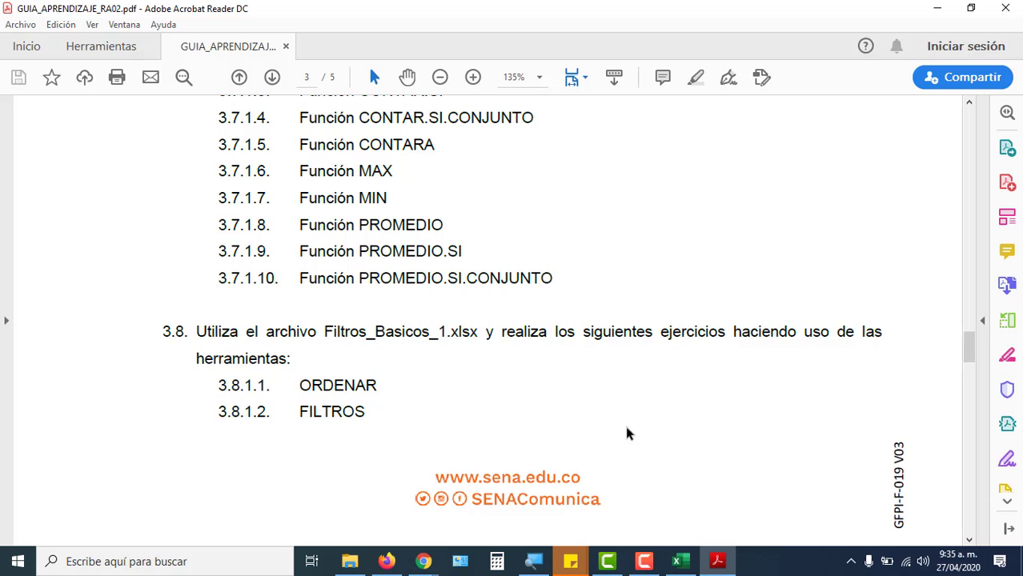
Scroll the guide down to section 3.9 on the Filtros_Avanzado files.
scroll(388, 328, down, 2)
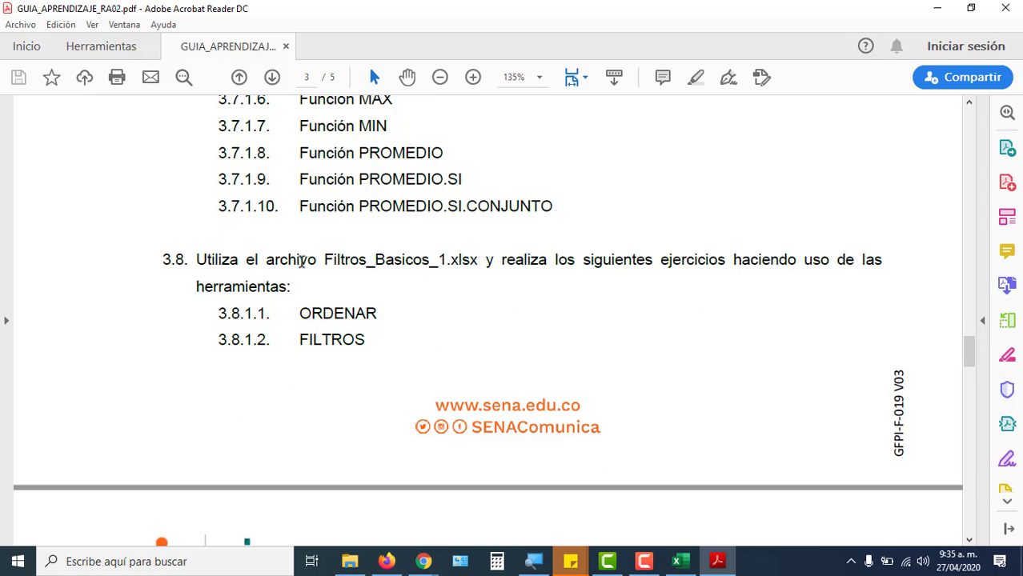
scroll(365, 280, down, 2)
scroll(364, 212, down, 2)
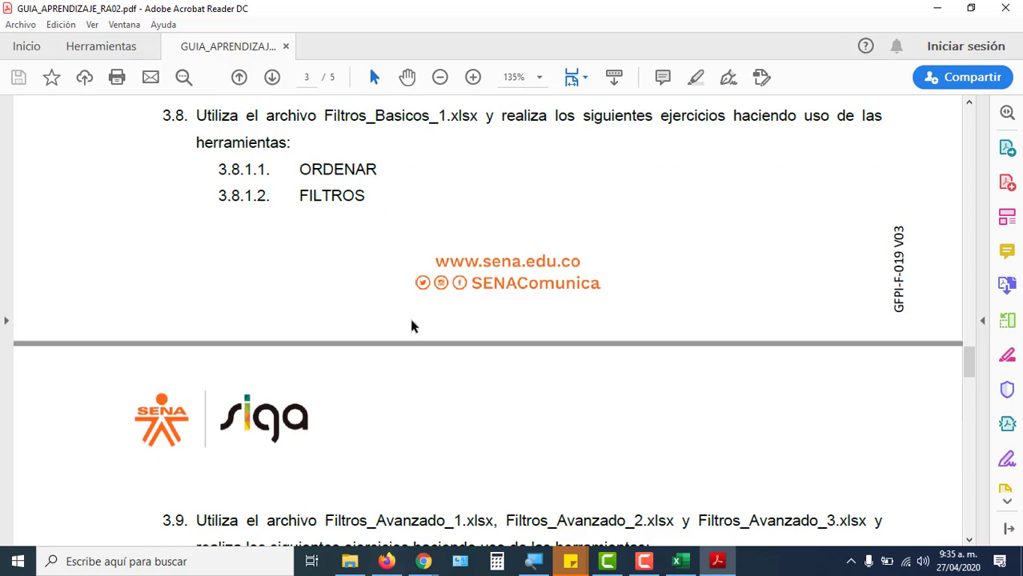
scroll(412, 325, down, 1)
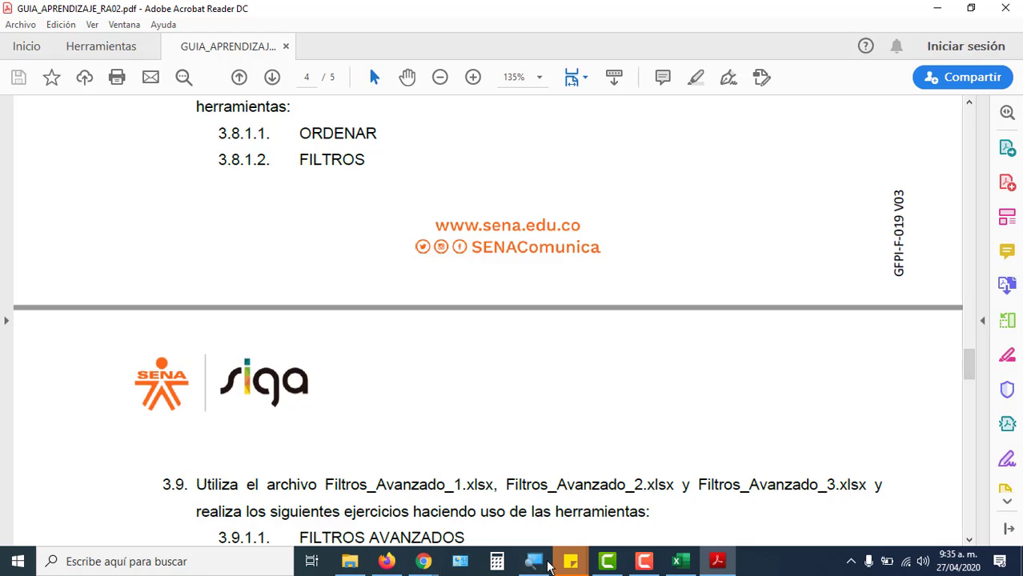
Switch to the Jitsi Meet video call in Chrome.
mouse_move(423, 562)
click(572, 507)
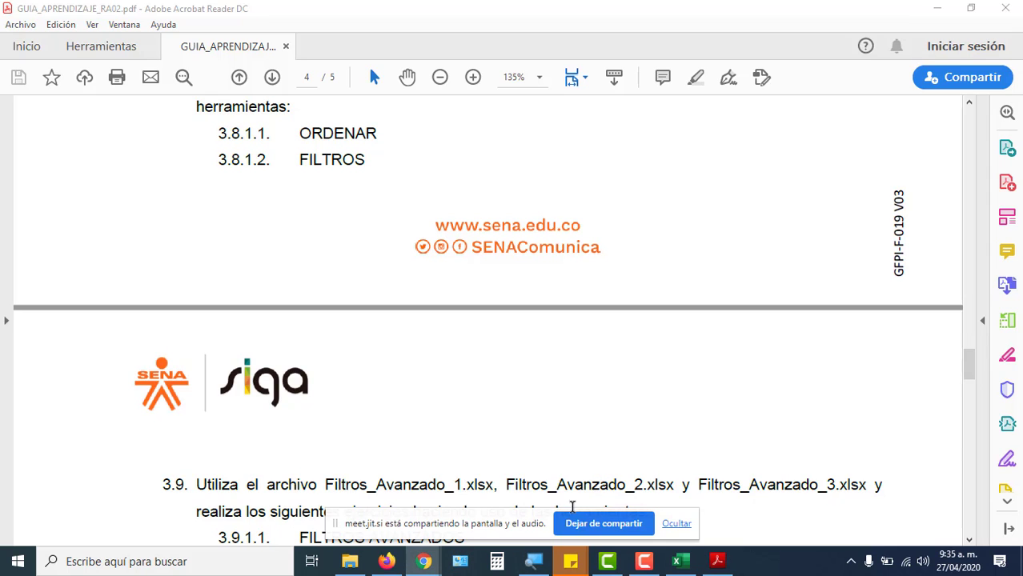
click(423, 562)
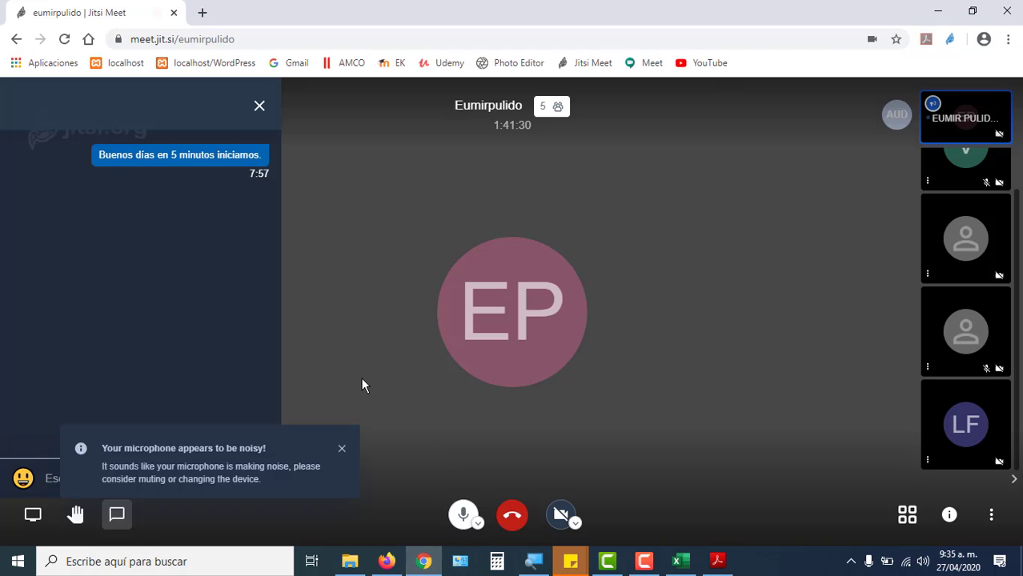
Turn on Jitsi tile view for all five participants, with a brief stop in Excel at B19.
click(910, 514)
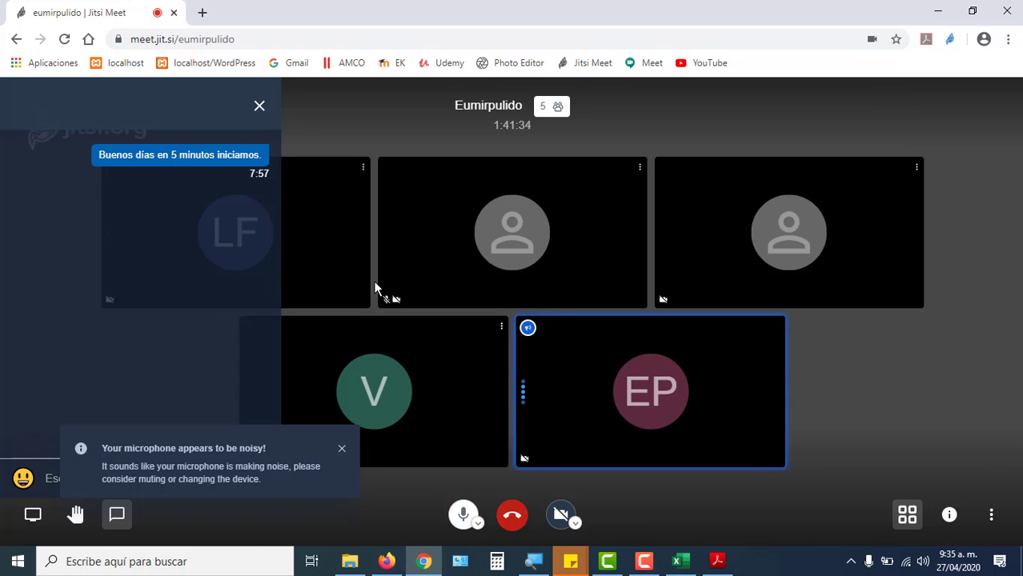
click(679, 562)
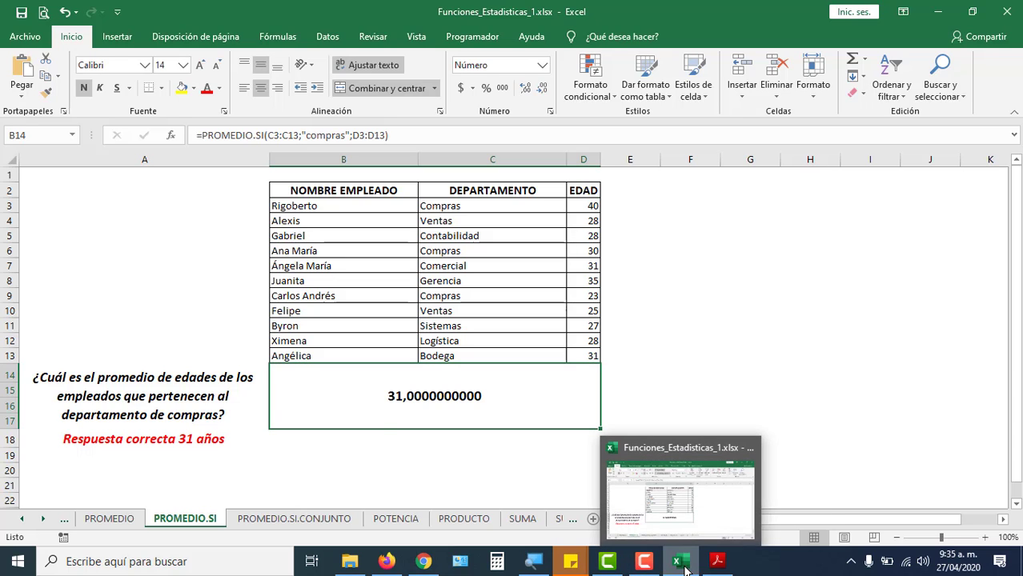
click(362, 453)
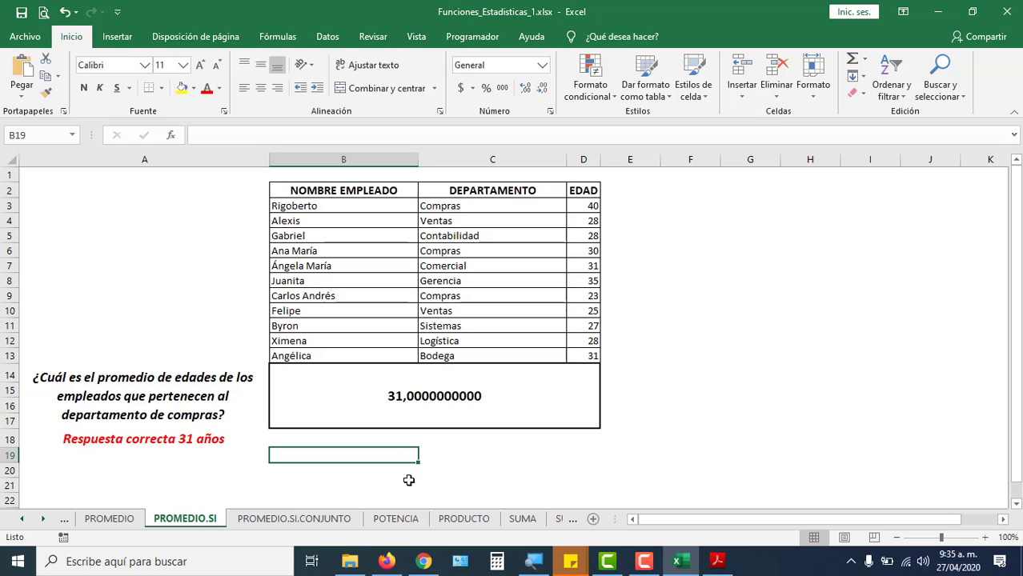
click(423, 561)
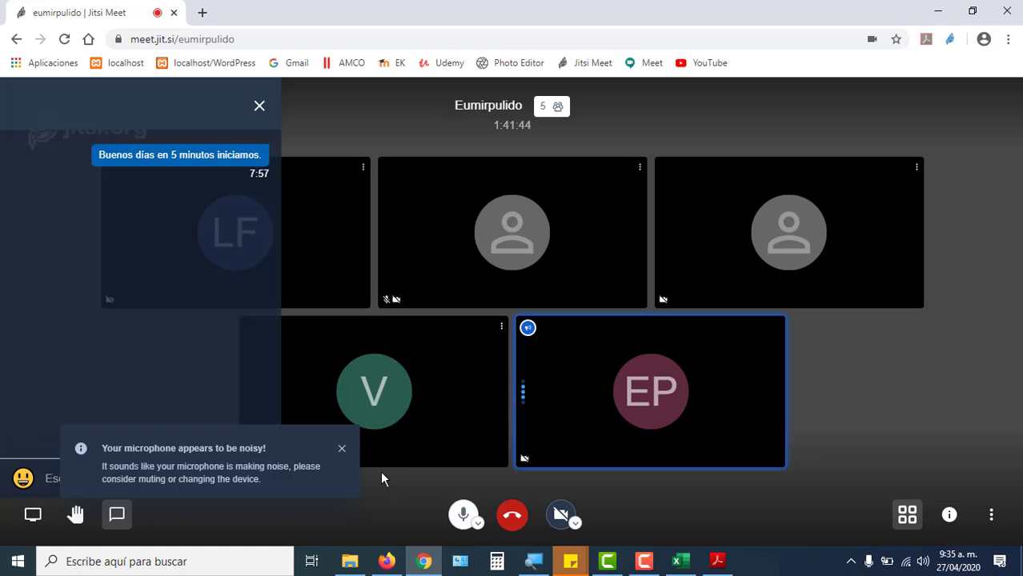